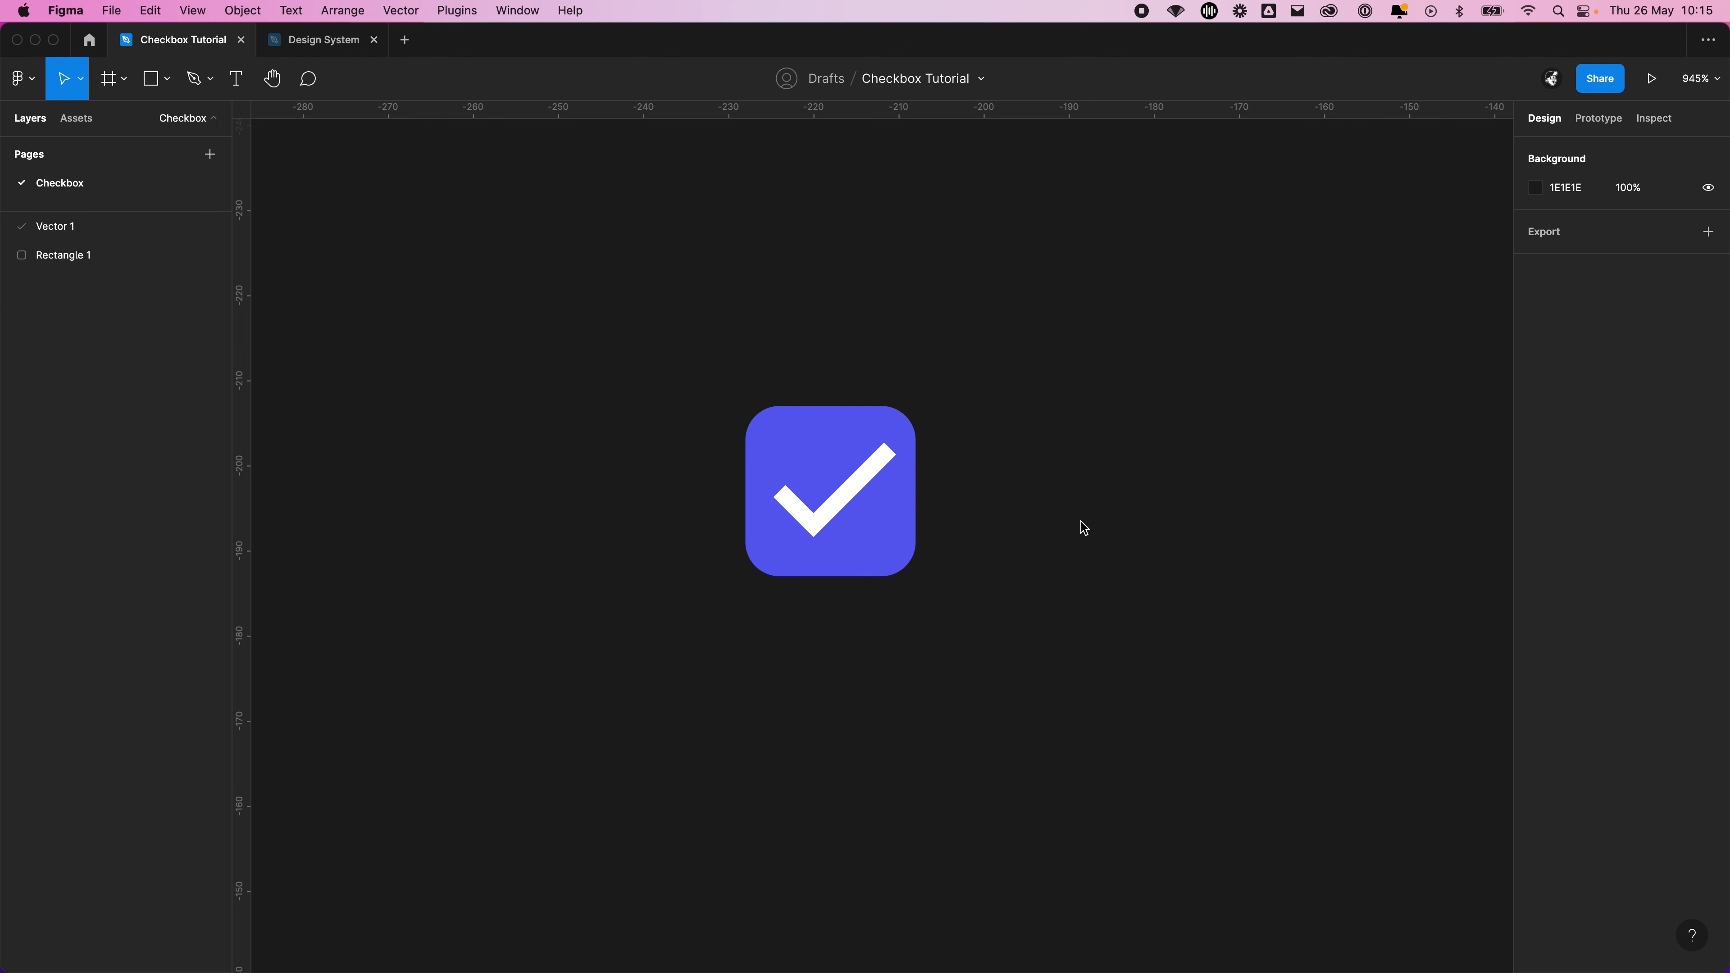
{"action": "left_click_drag", "start_coordinate": [1113, 654], "coordinate": [548, 300]}
{"action": "left_click", "coordinate": [1088, 426]}
{"action": "left_click_drag", "start_coordinate": [706, 374], "coordinate": [970, 676]}
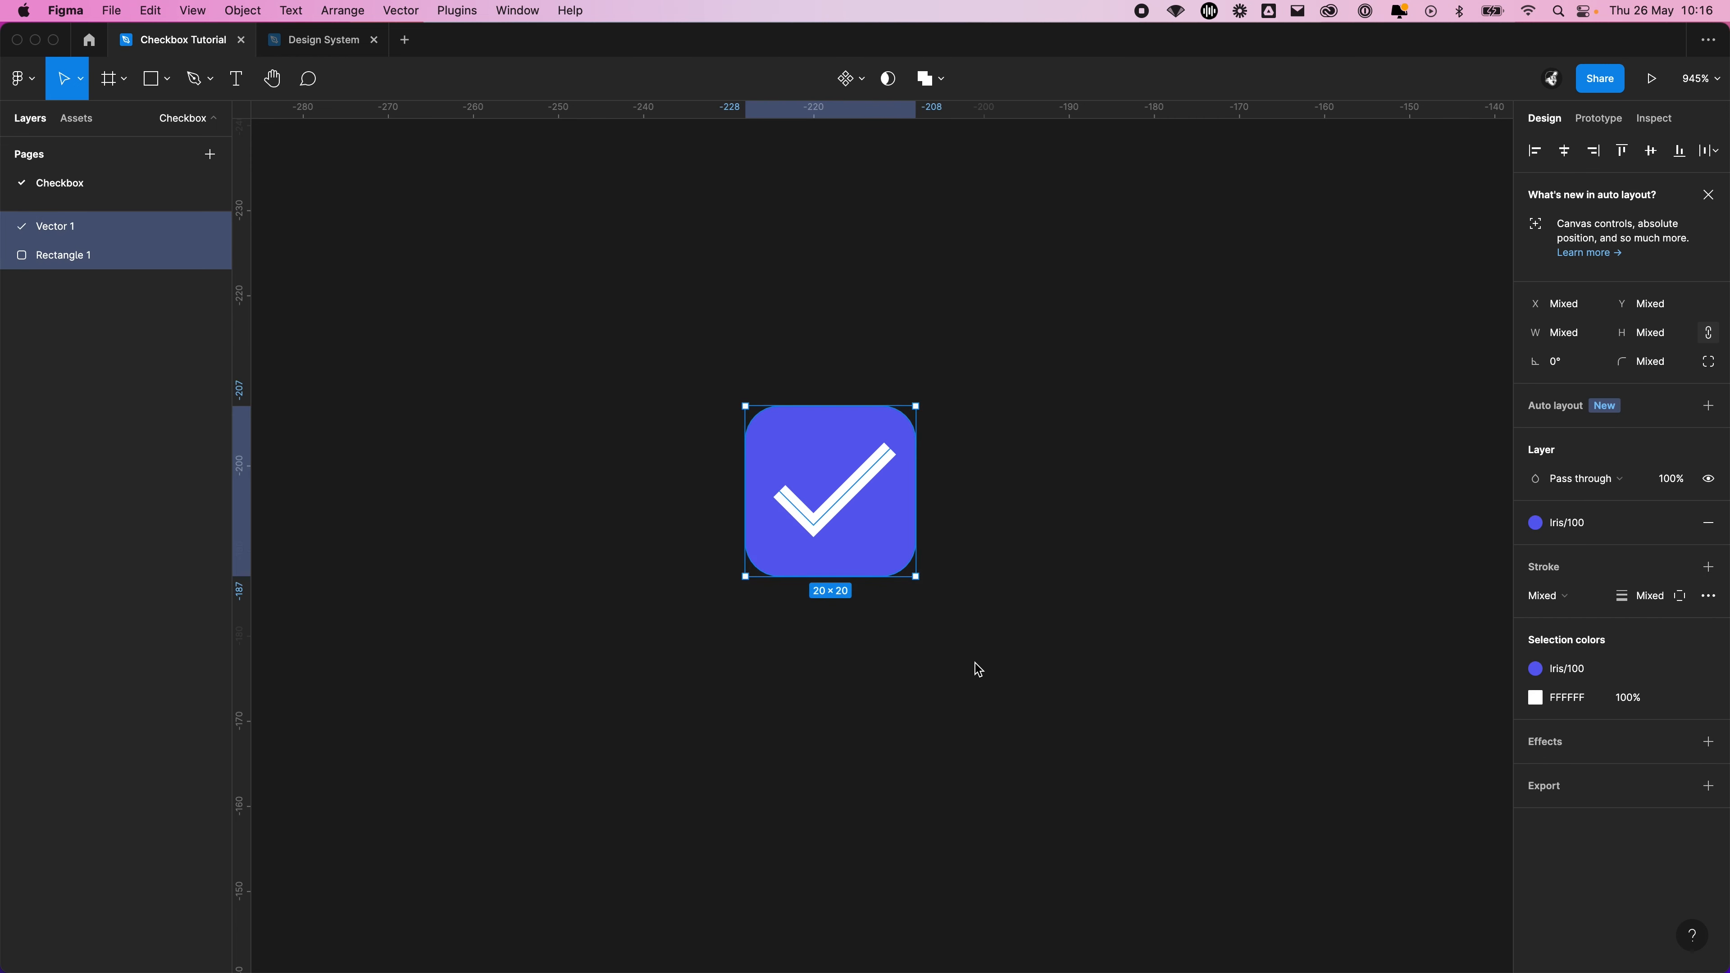
{"action": "left_click", "coordinate": [1060, 580]}
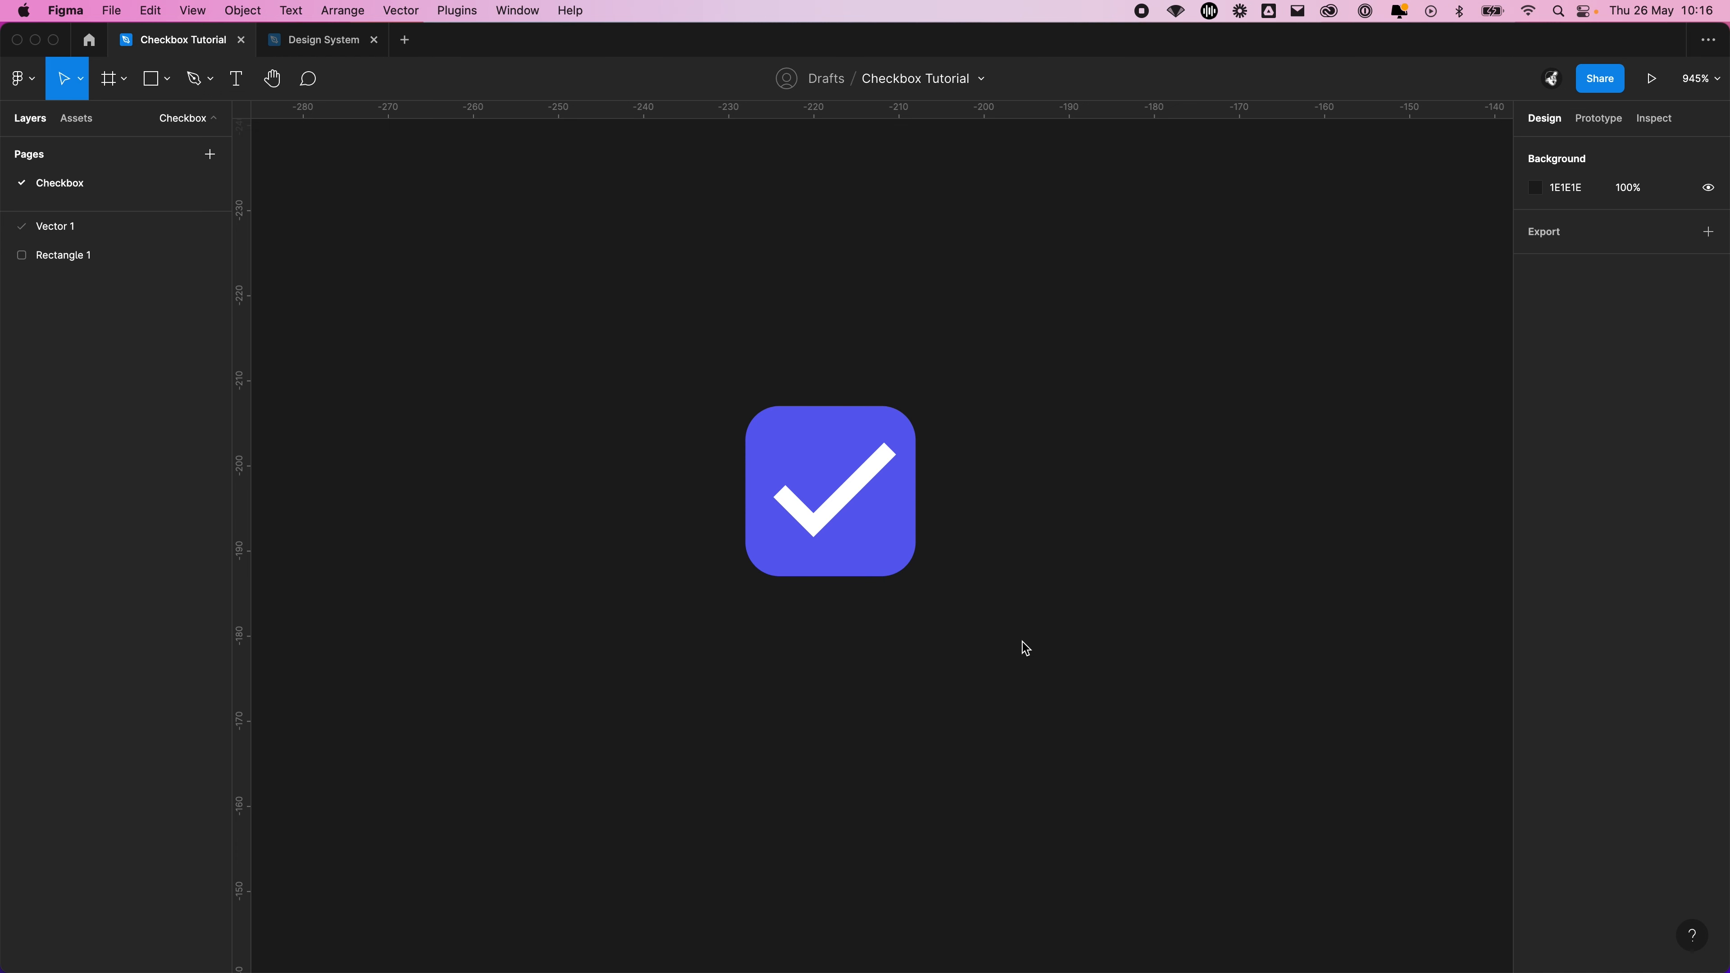
Move the finished checkbox, both its purple square and tick, away to the upper-left area of the canvas to free space
{"action": "left_click_drag", "start_coordinate": [1022, 638], "coordinate": [784, 409]}
{"action": "left_click_drag", "start_coordinate": [784, 499], "coordinate": [350, 284]}
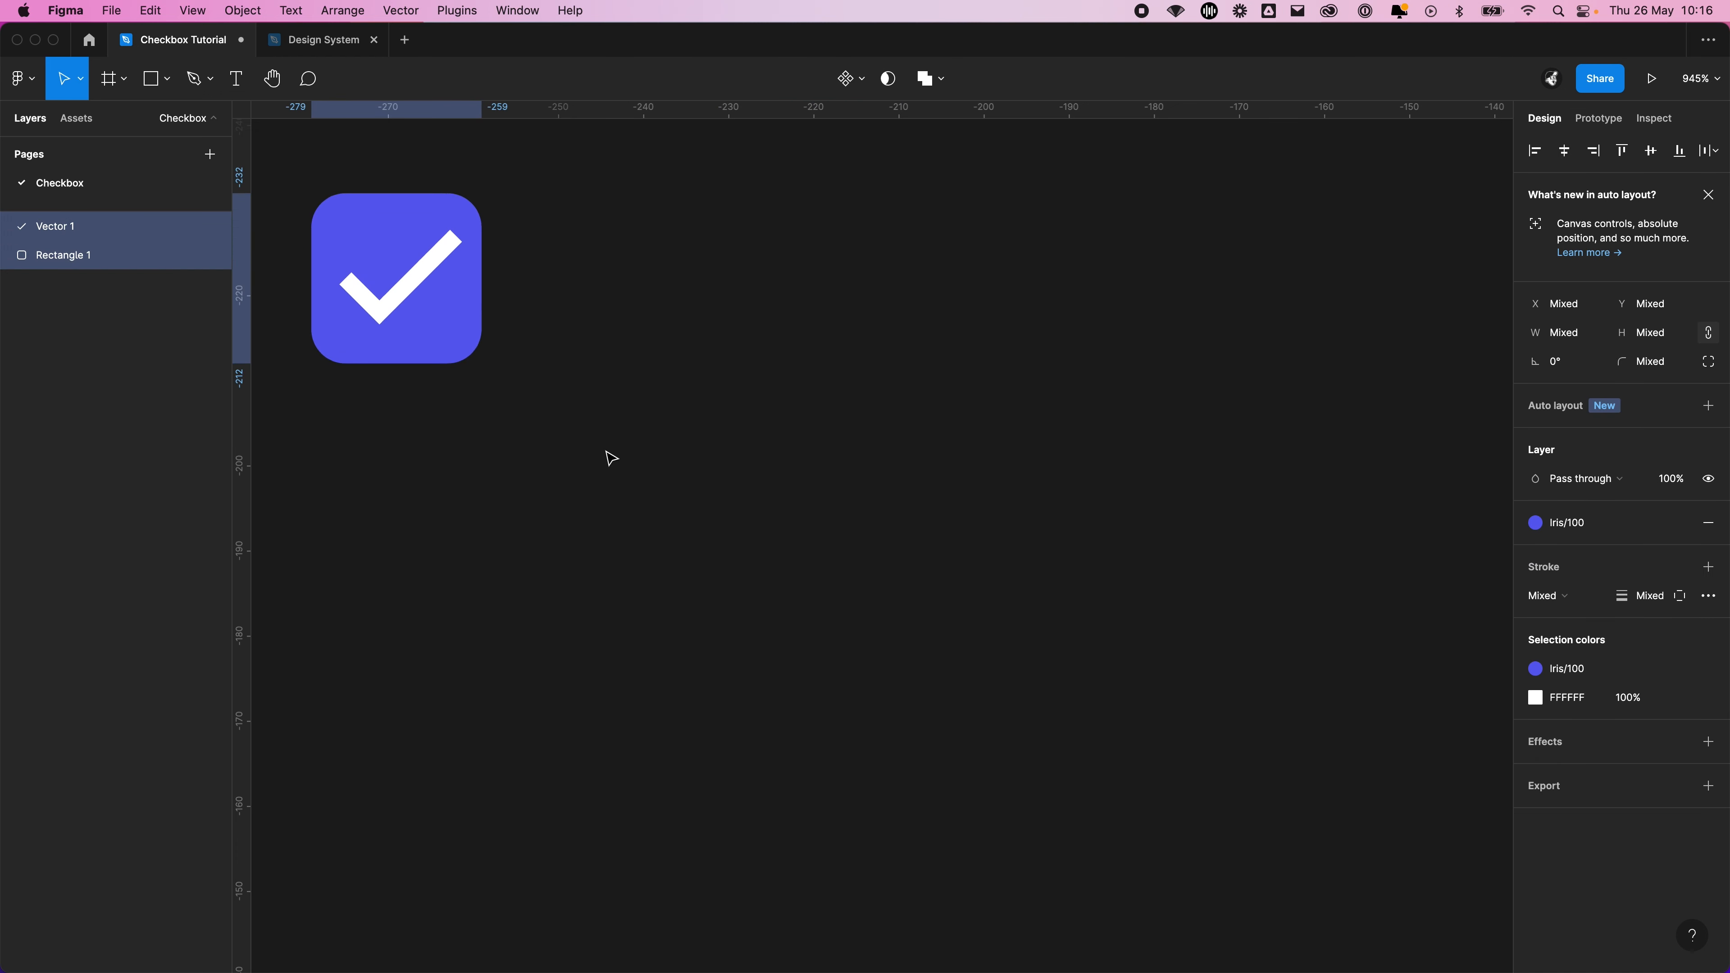
{"action": "left_click", "coordinate": [729, 496]}
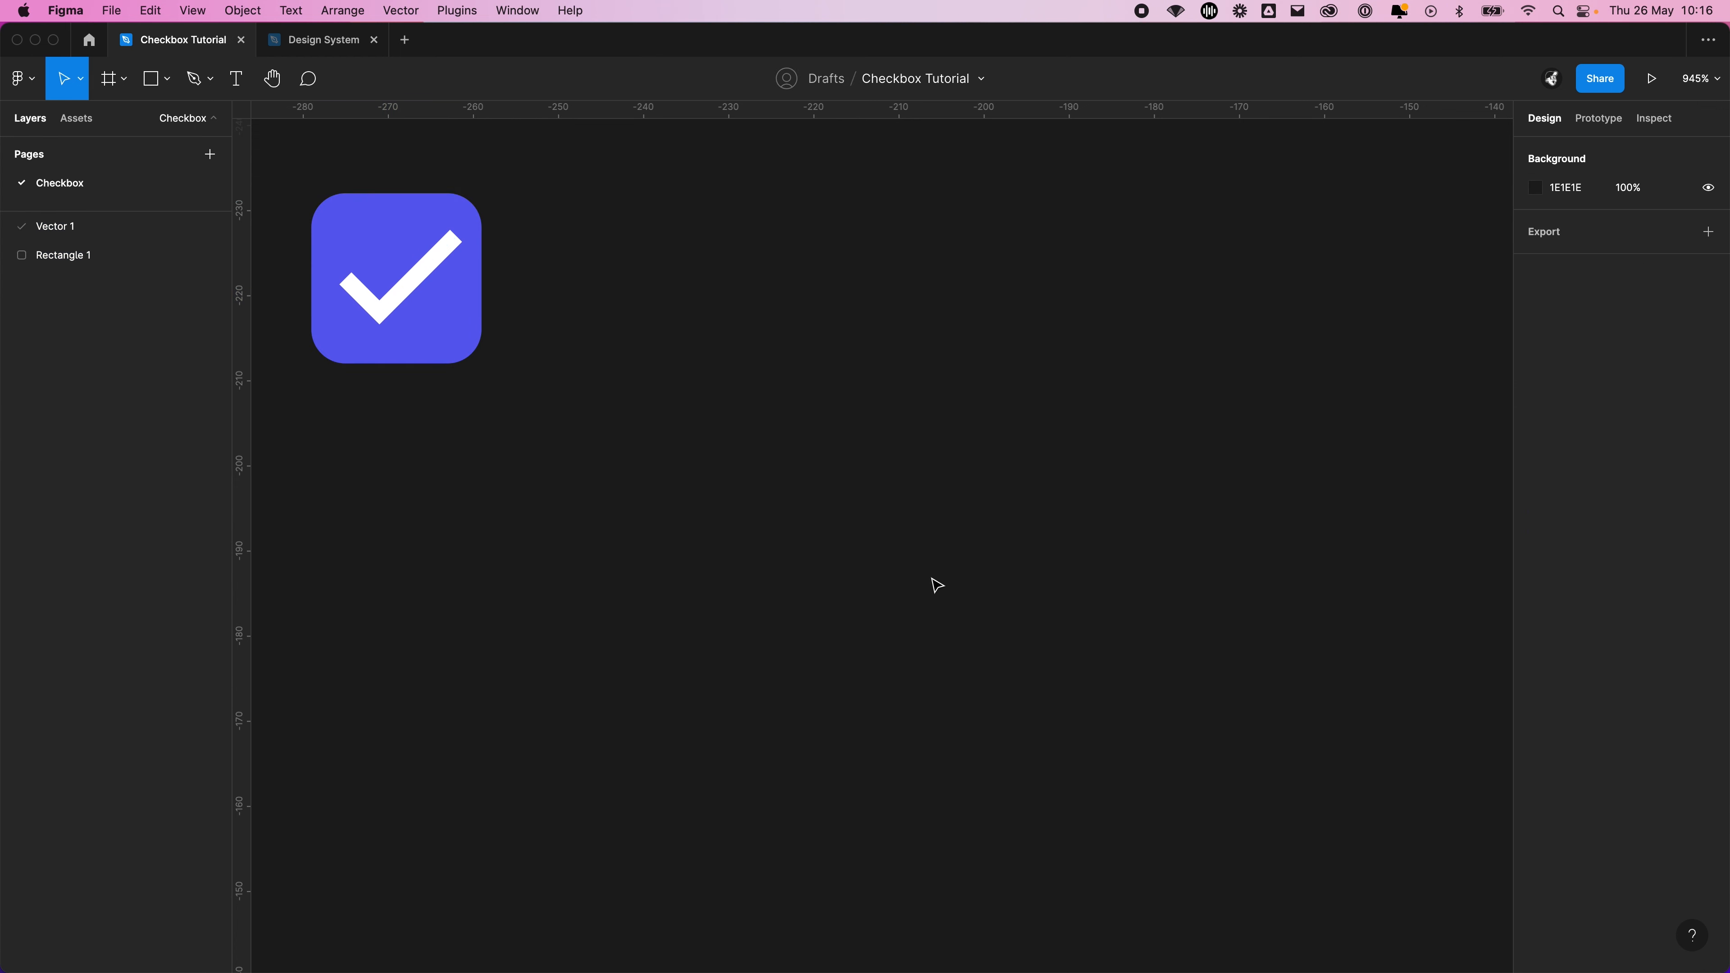
Draw a square of about 16 × 16 with the Rectangle tool and place it at about X -224, Y -215
{"action": "key", "text": "r"}
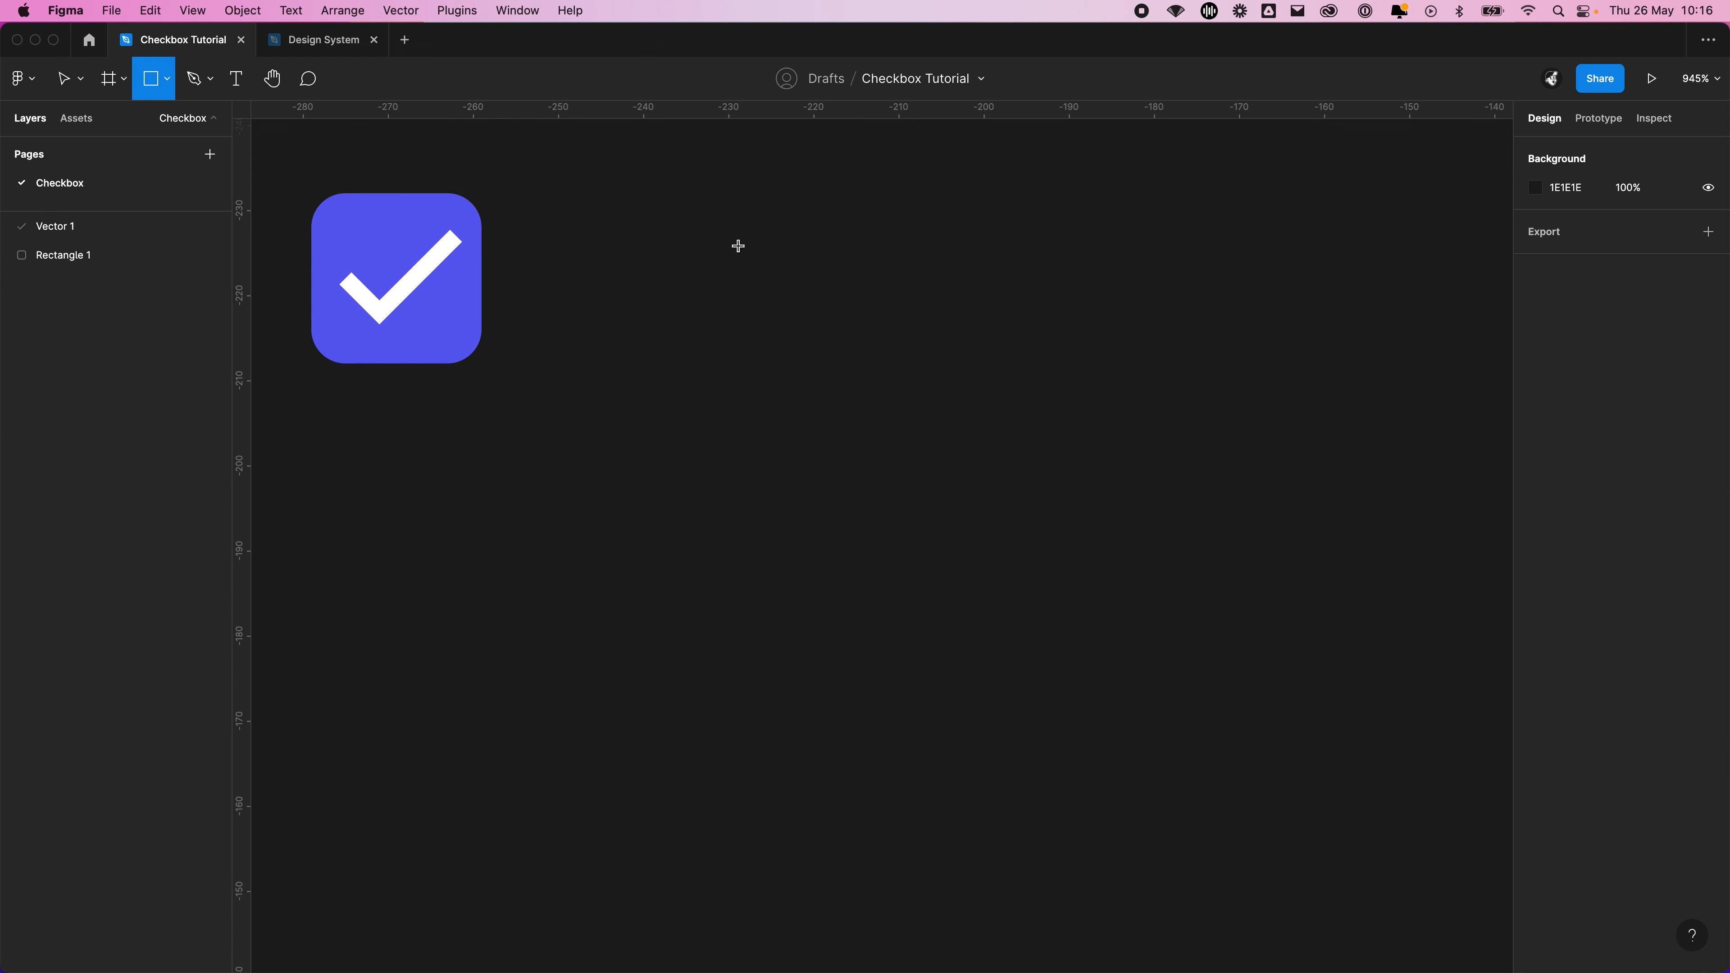
{"action": "left_click_drag", "start_coordinate": [729, 270], "coordinate": [866, 383]}
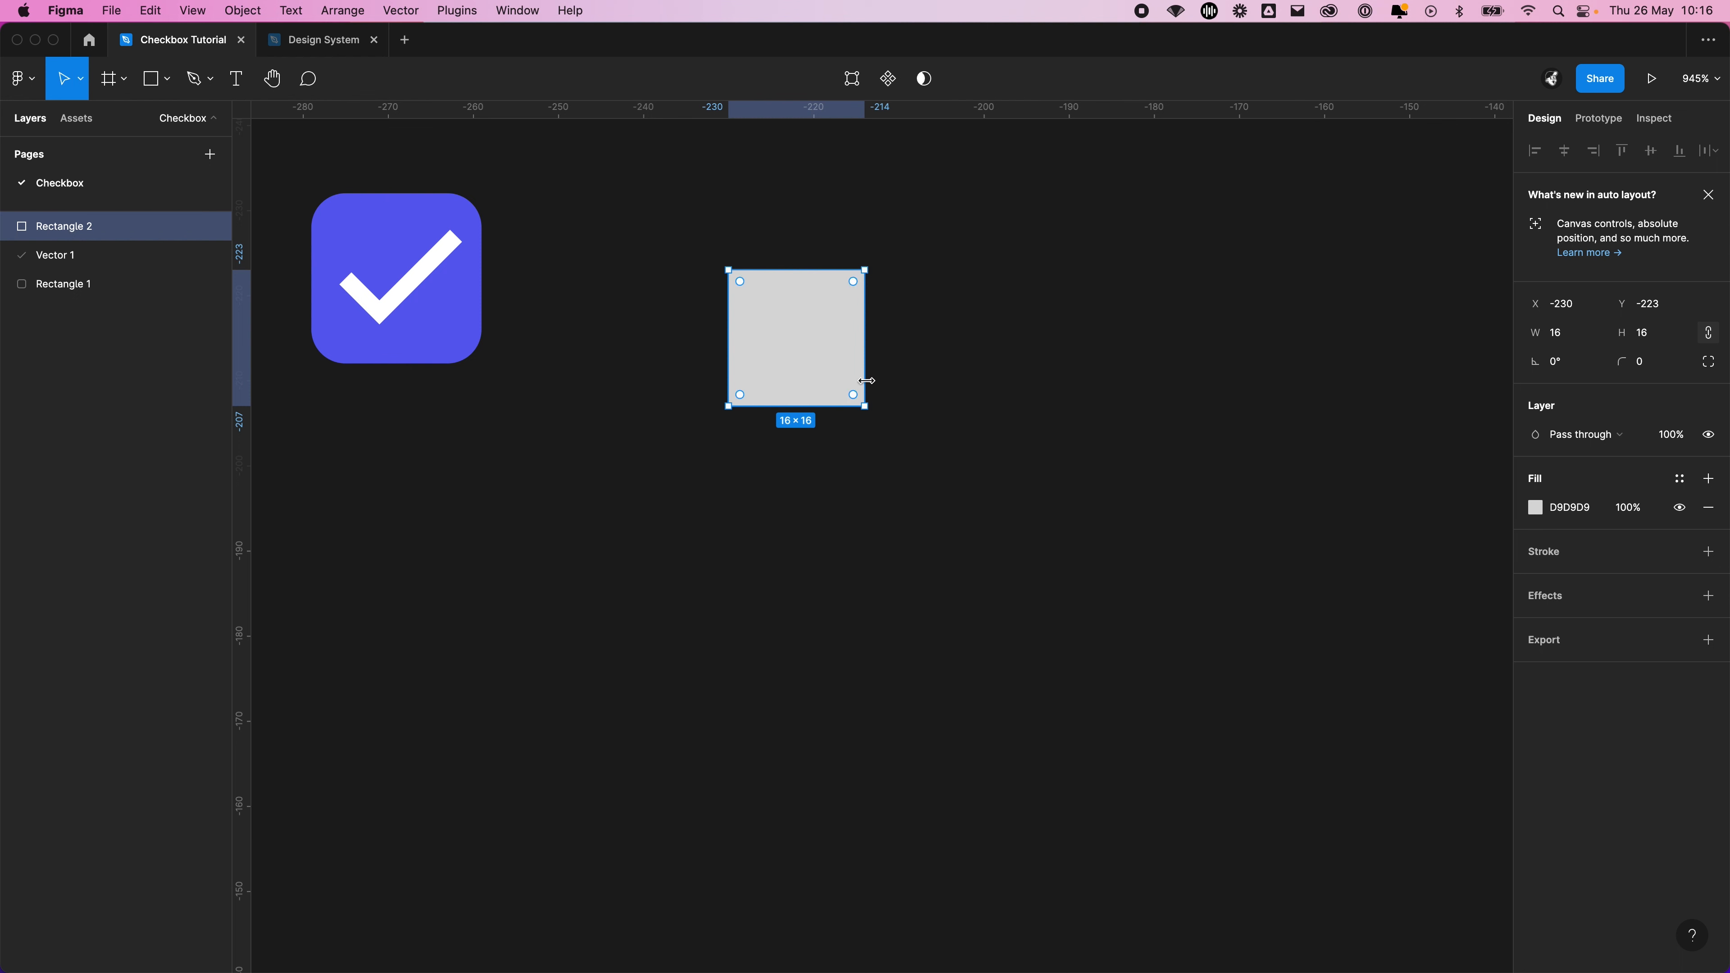
{"action": "left_click_drag", "start_coordinate": [792, 326], "coordinate": [843, 394]}
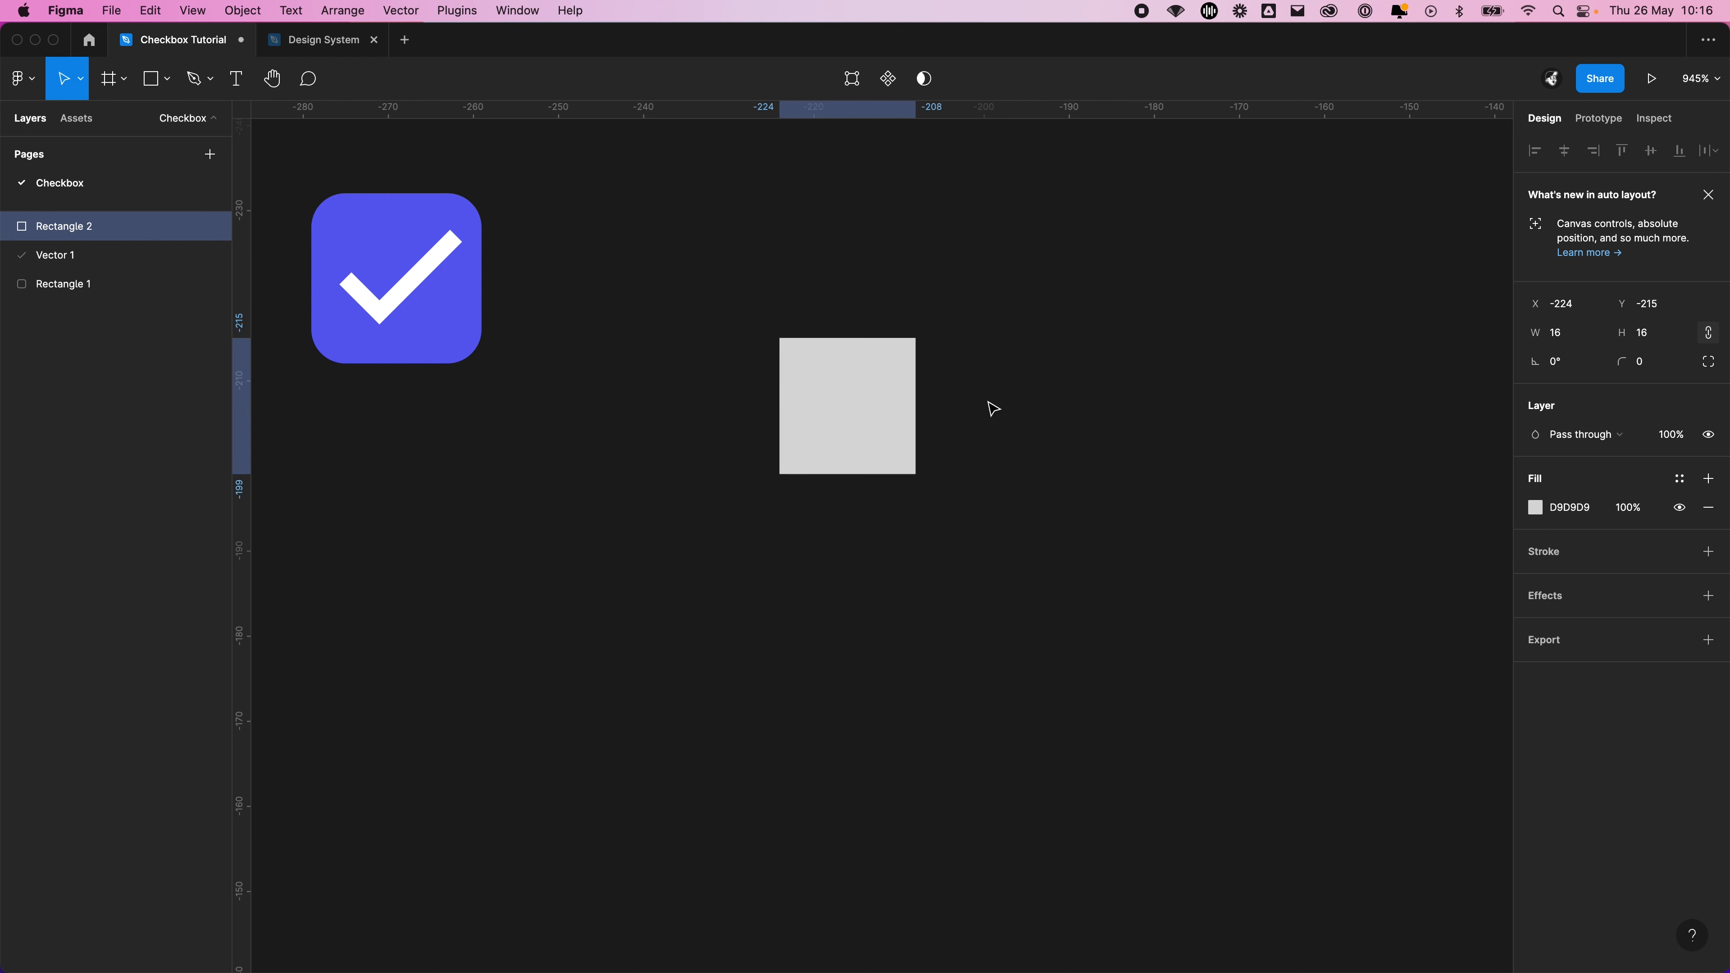
{"action": "left_click", "coordinate": [930, 401]}
Set the grey square's width to 40 with its proportions constrained
{"action": "left_click", "coordinate": [861, 387]}
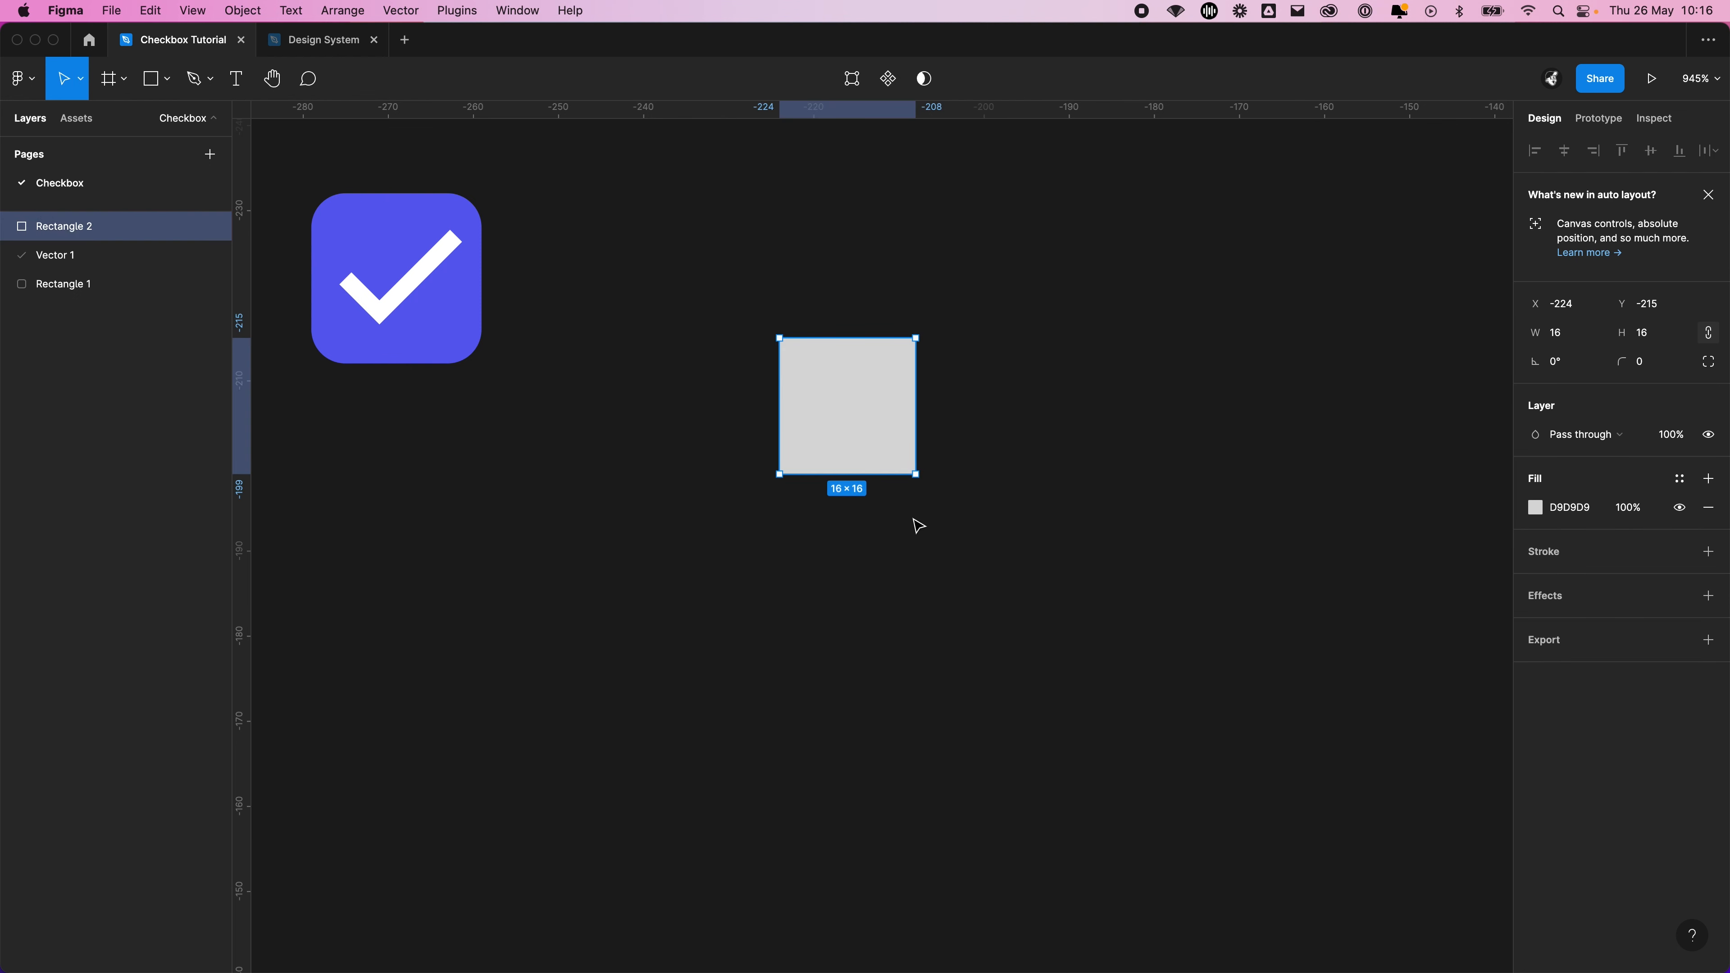
{"action": "left_click", "coordinate": [1710, 335]}
{"action": "left_click", "coordinate": [1713, 340]}
{"action": "left_click", "coordinate": [1562, 337]}
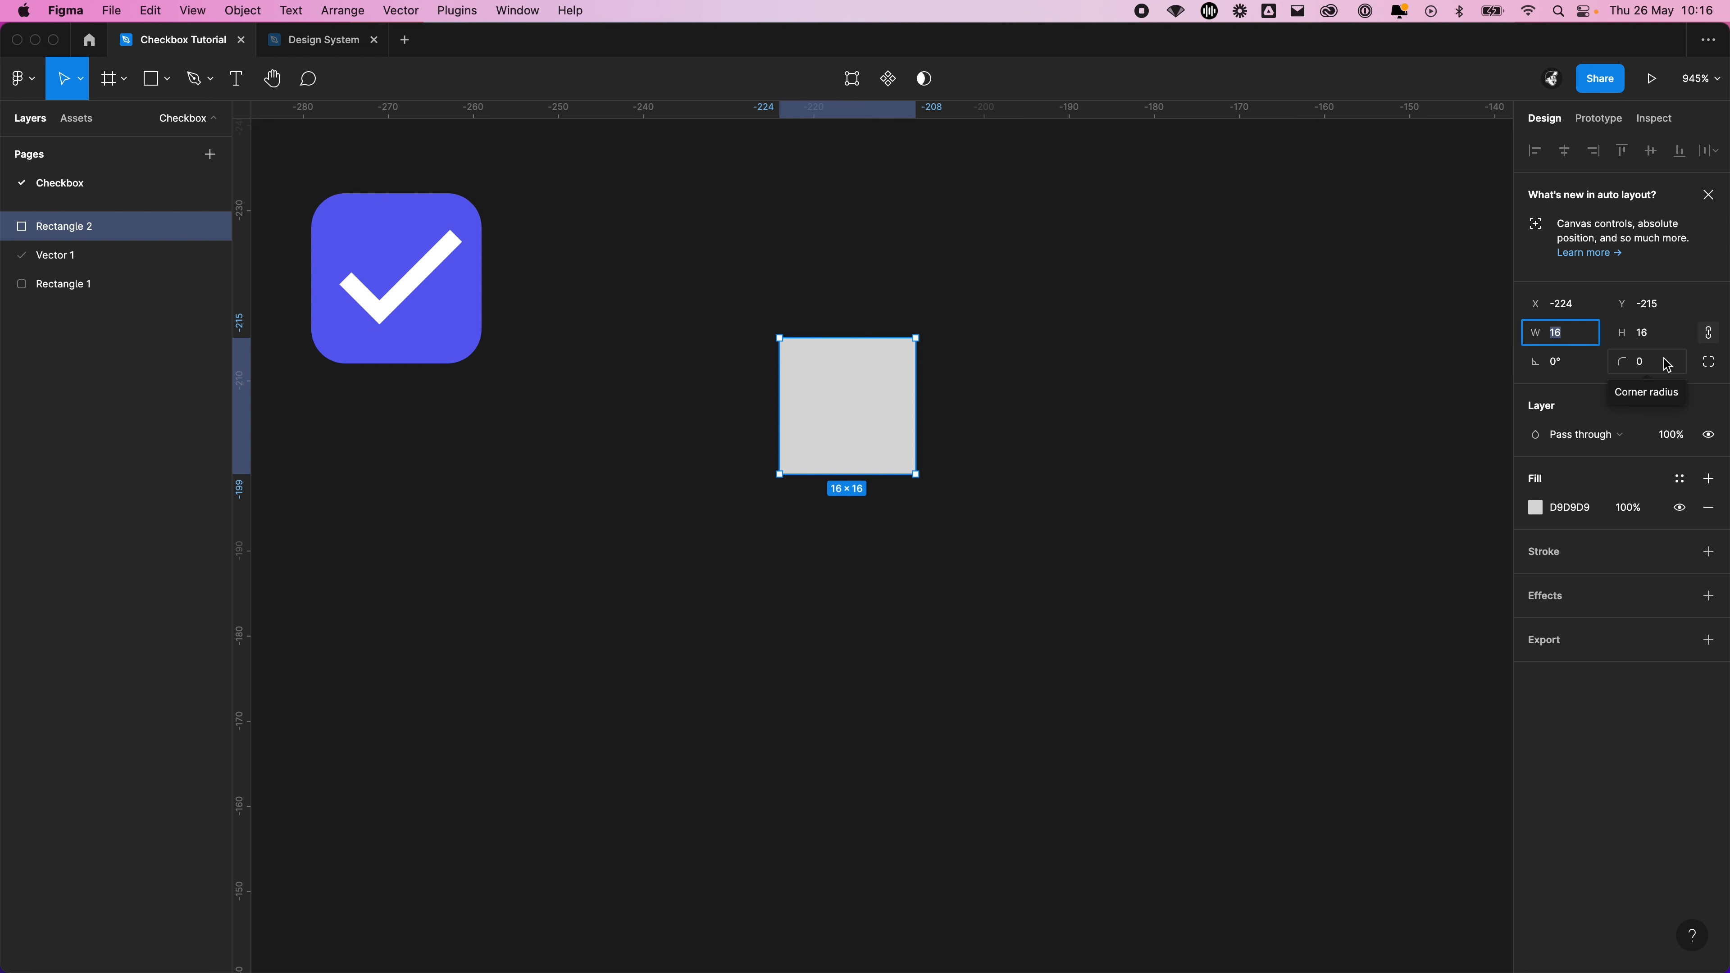
{"action": "type", "text": "40"}
{"action": "key", "text": "Return"}
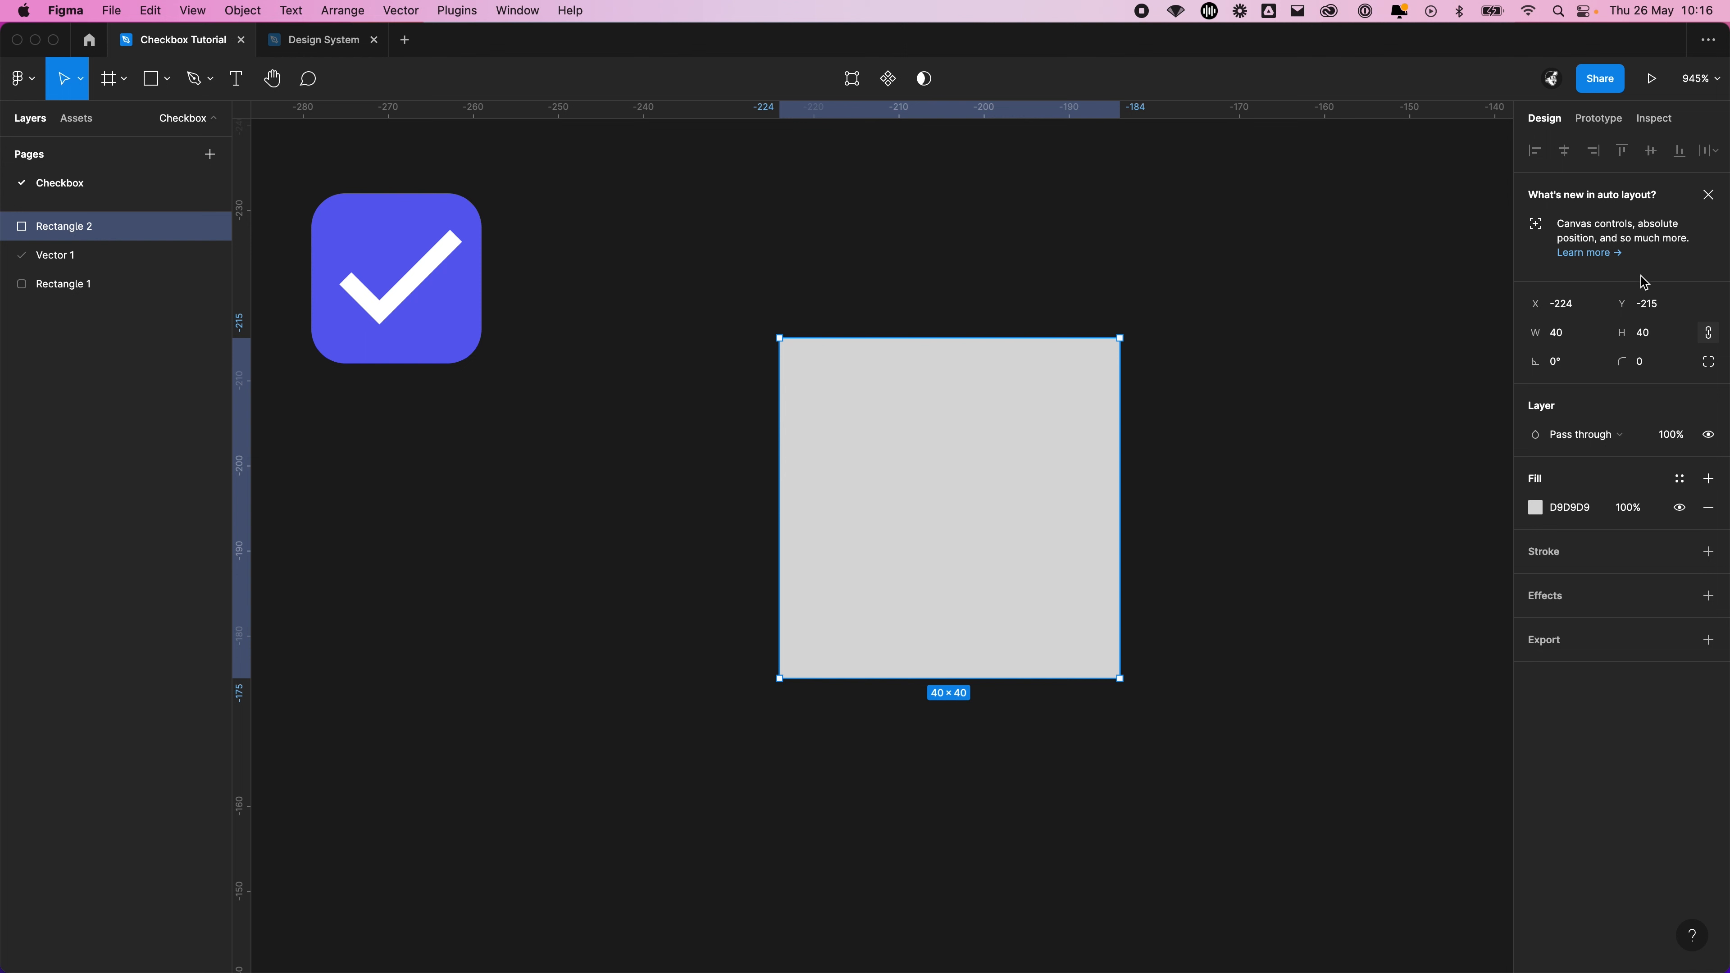
Resize the grey square proportionally to a width of 20
{"action": "left_click", "coordinate": [1575, 336]}
{"action": "type", "text": "20"}
{"action": "key", "text": "Return"}
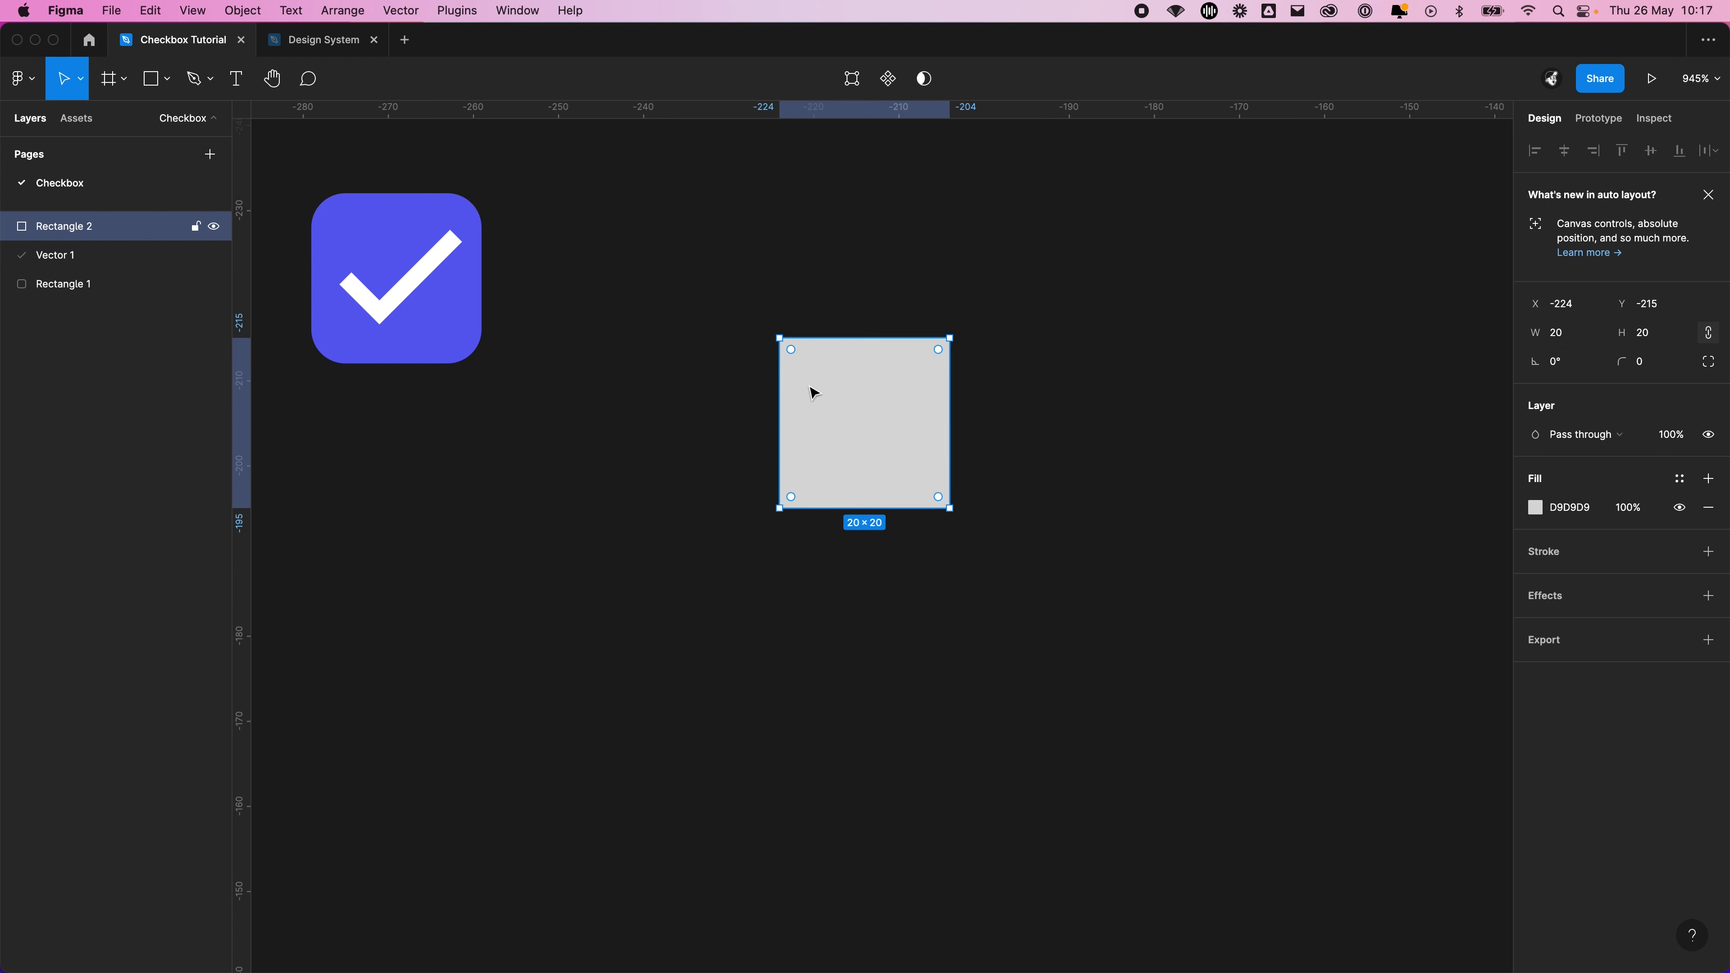
Give the grey square a corner radius of 2
{"action": "scroll", "coordinate": [795, 320], "scroll_direction": "up", "scroll_amount": 3}
{"action": "scroll", "coordinate": [793, 310], "scroll_direction": "up", "scroll_amount": 2}
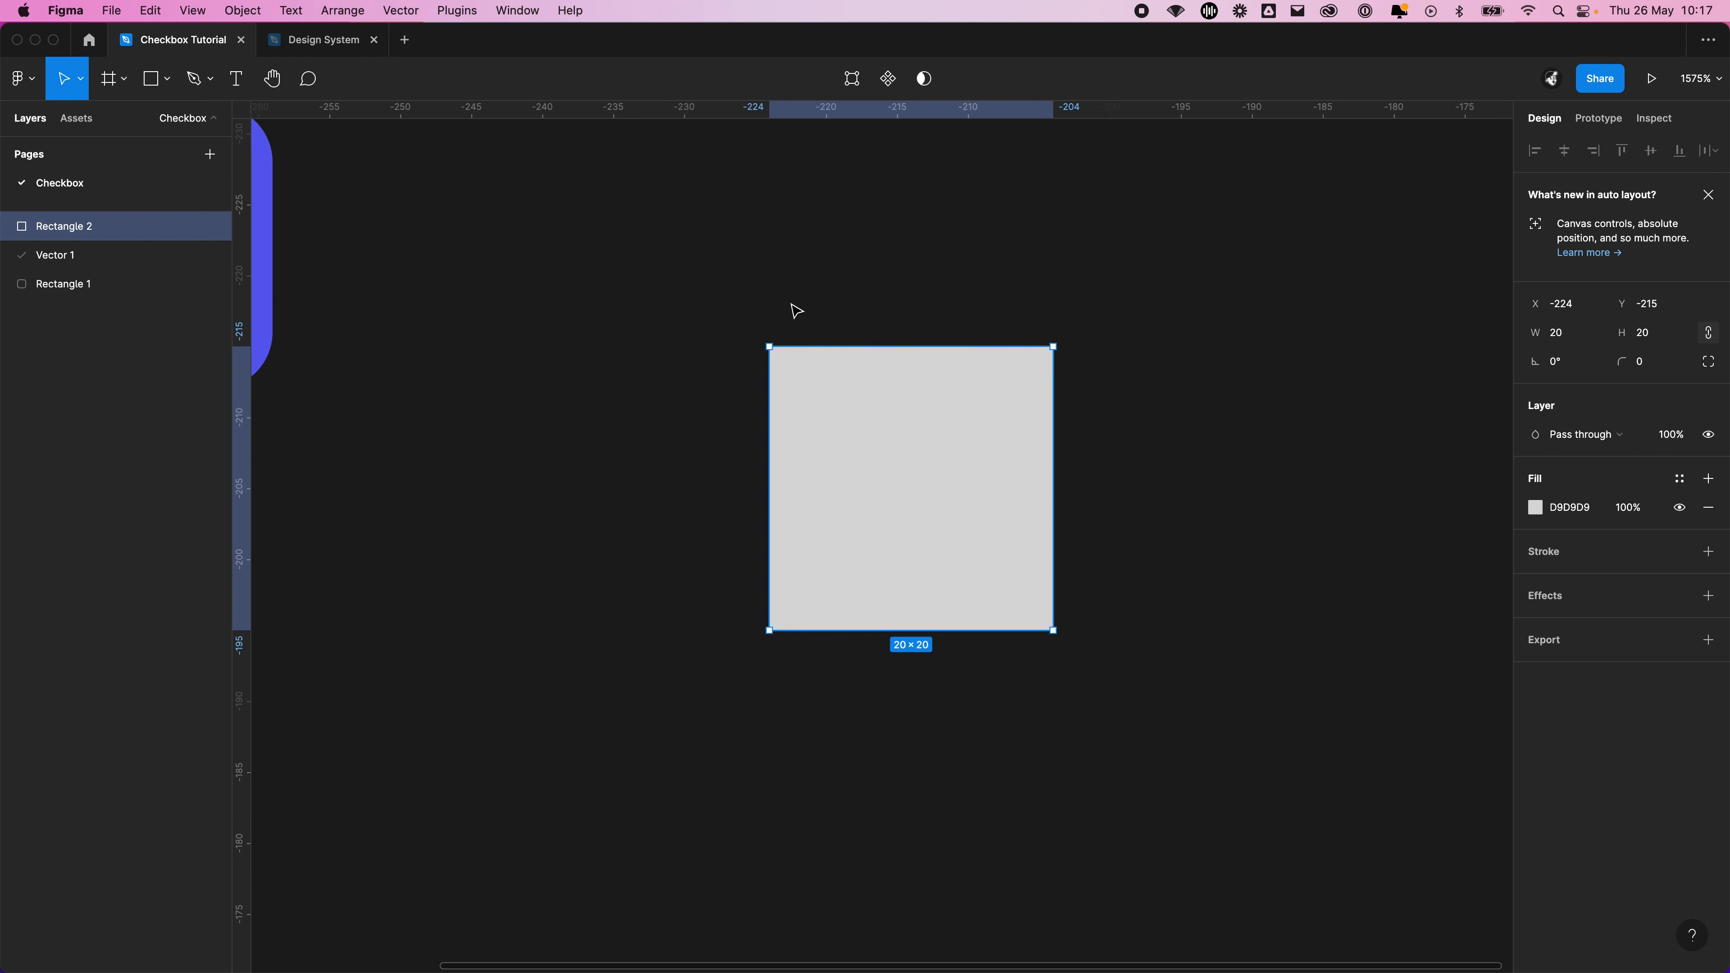
{"action": "left_click", "coordinate": [1297, 301]}
{"action": "left_click_drag", "start_coordinate": [1297, 302], "coordinate": [1166, 348]}
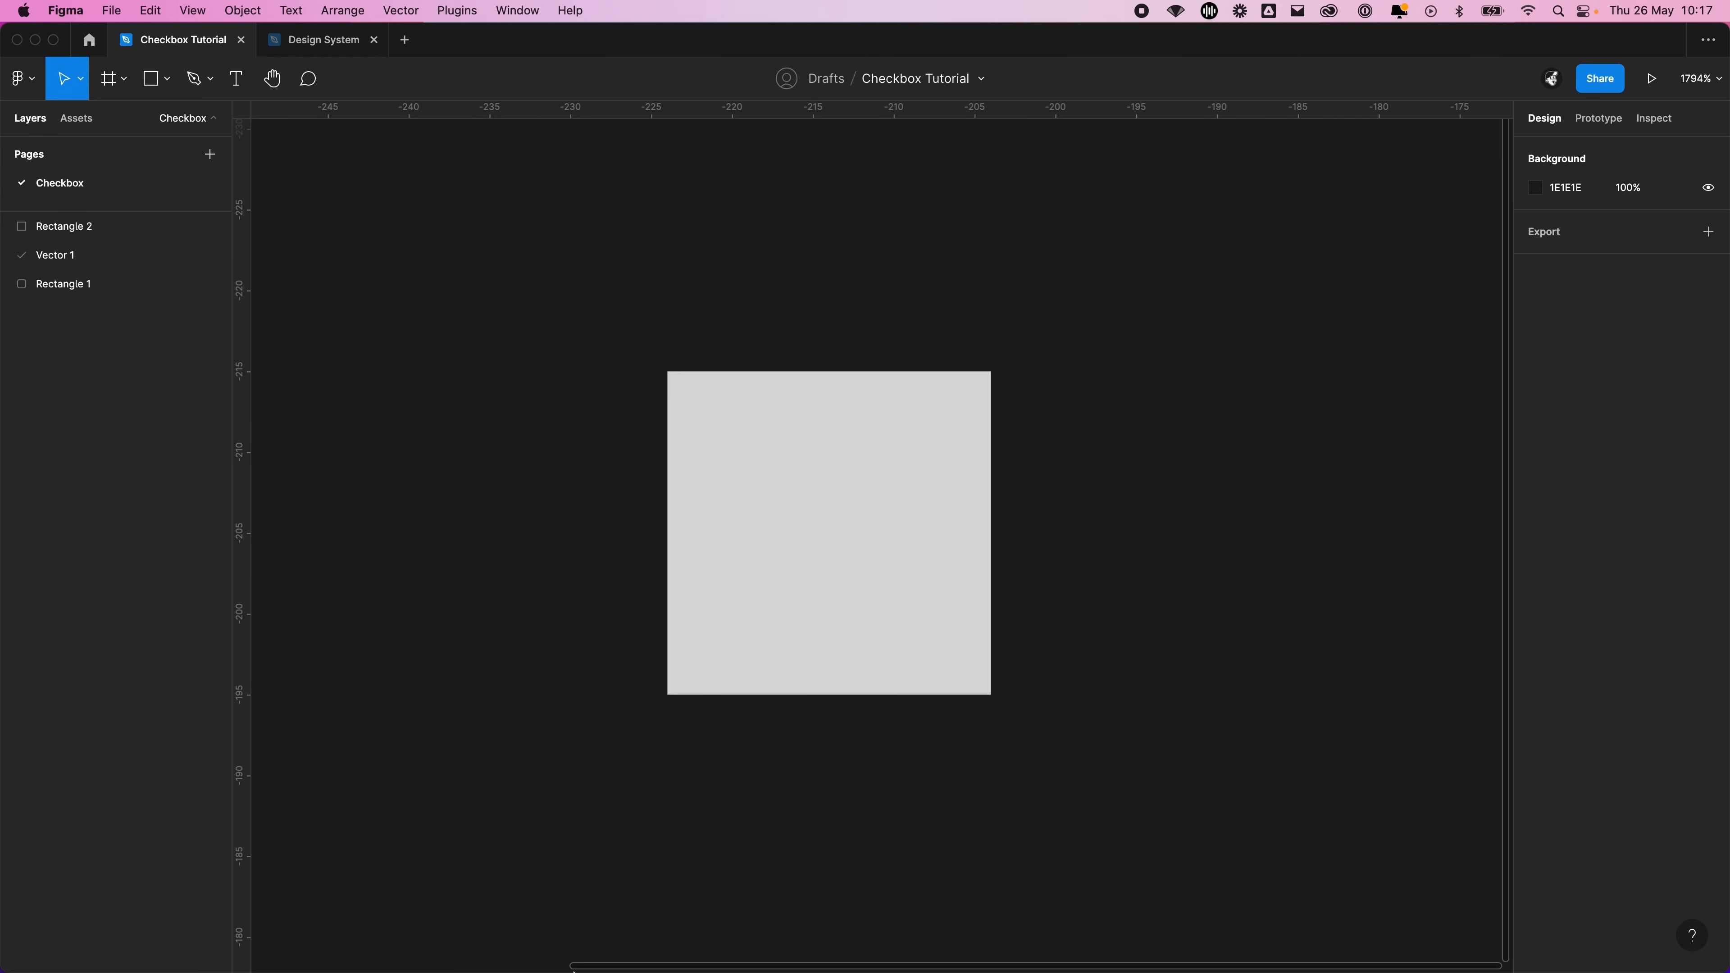
{"action": "left_click", "coordinate": [902, 489]}
{"action": "left_click", "coordinate": [1643, 364]}
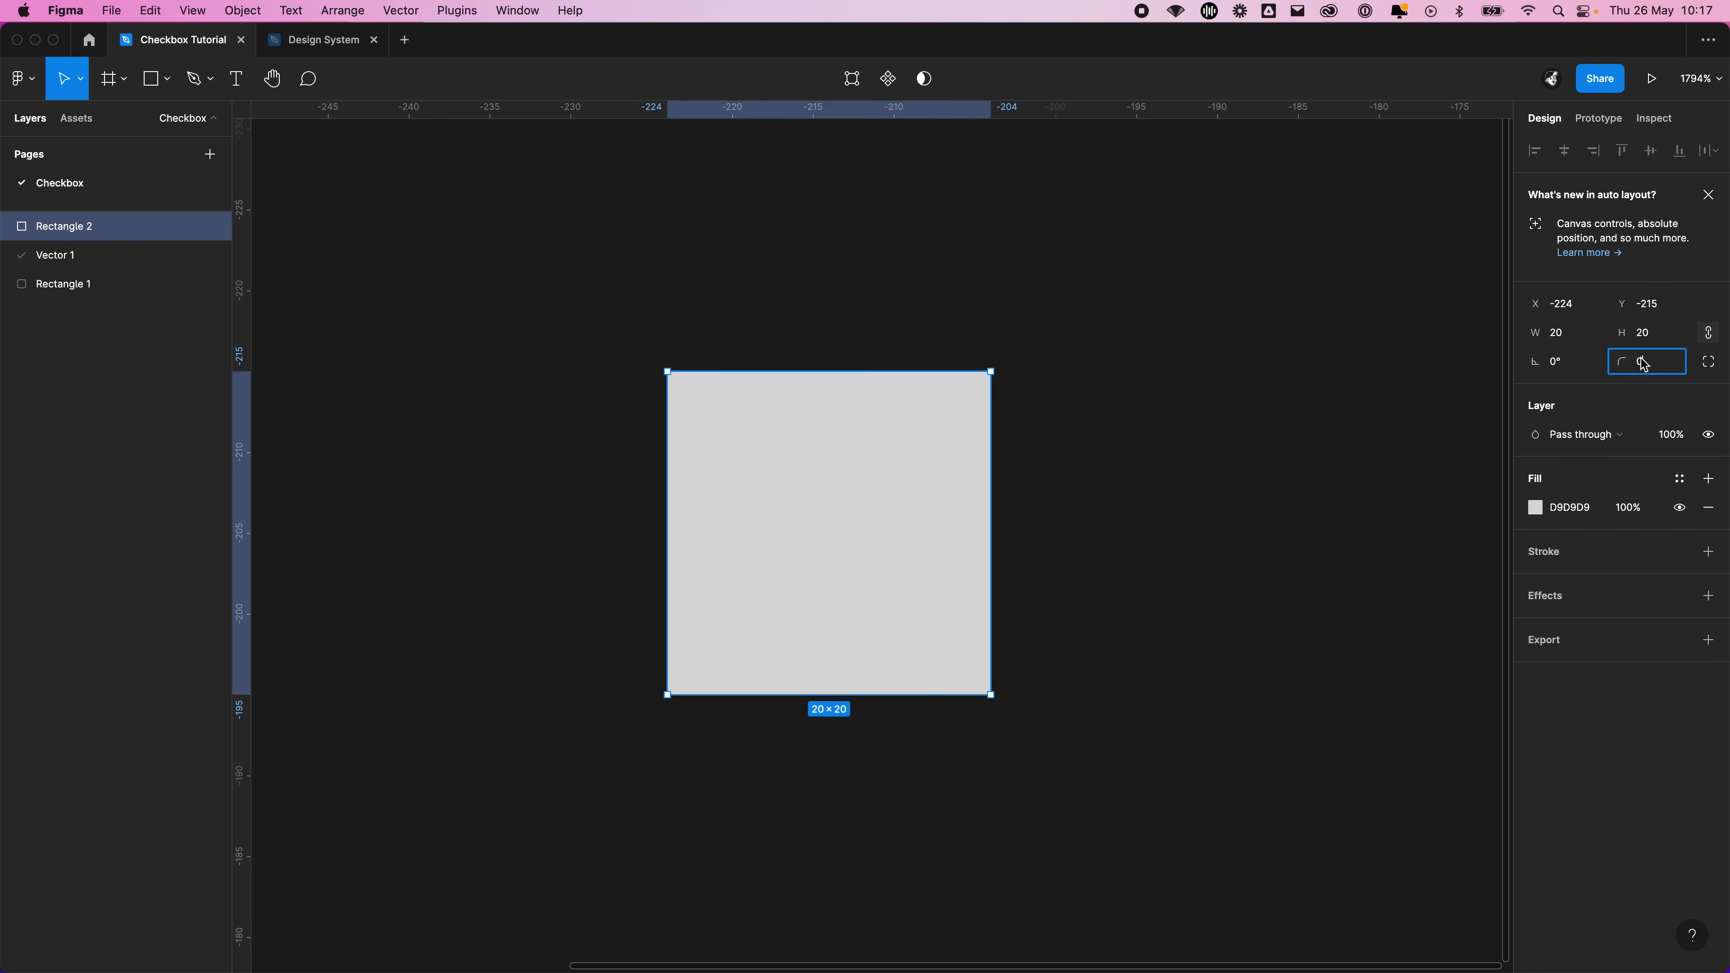
{"action": "type", "text": "2"}
{"action": "key", "text": "Return"}
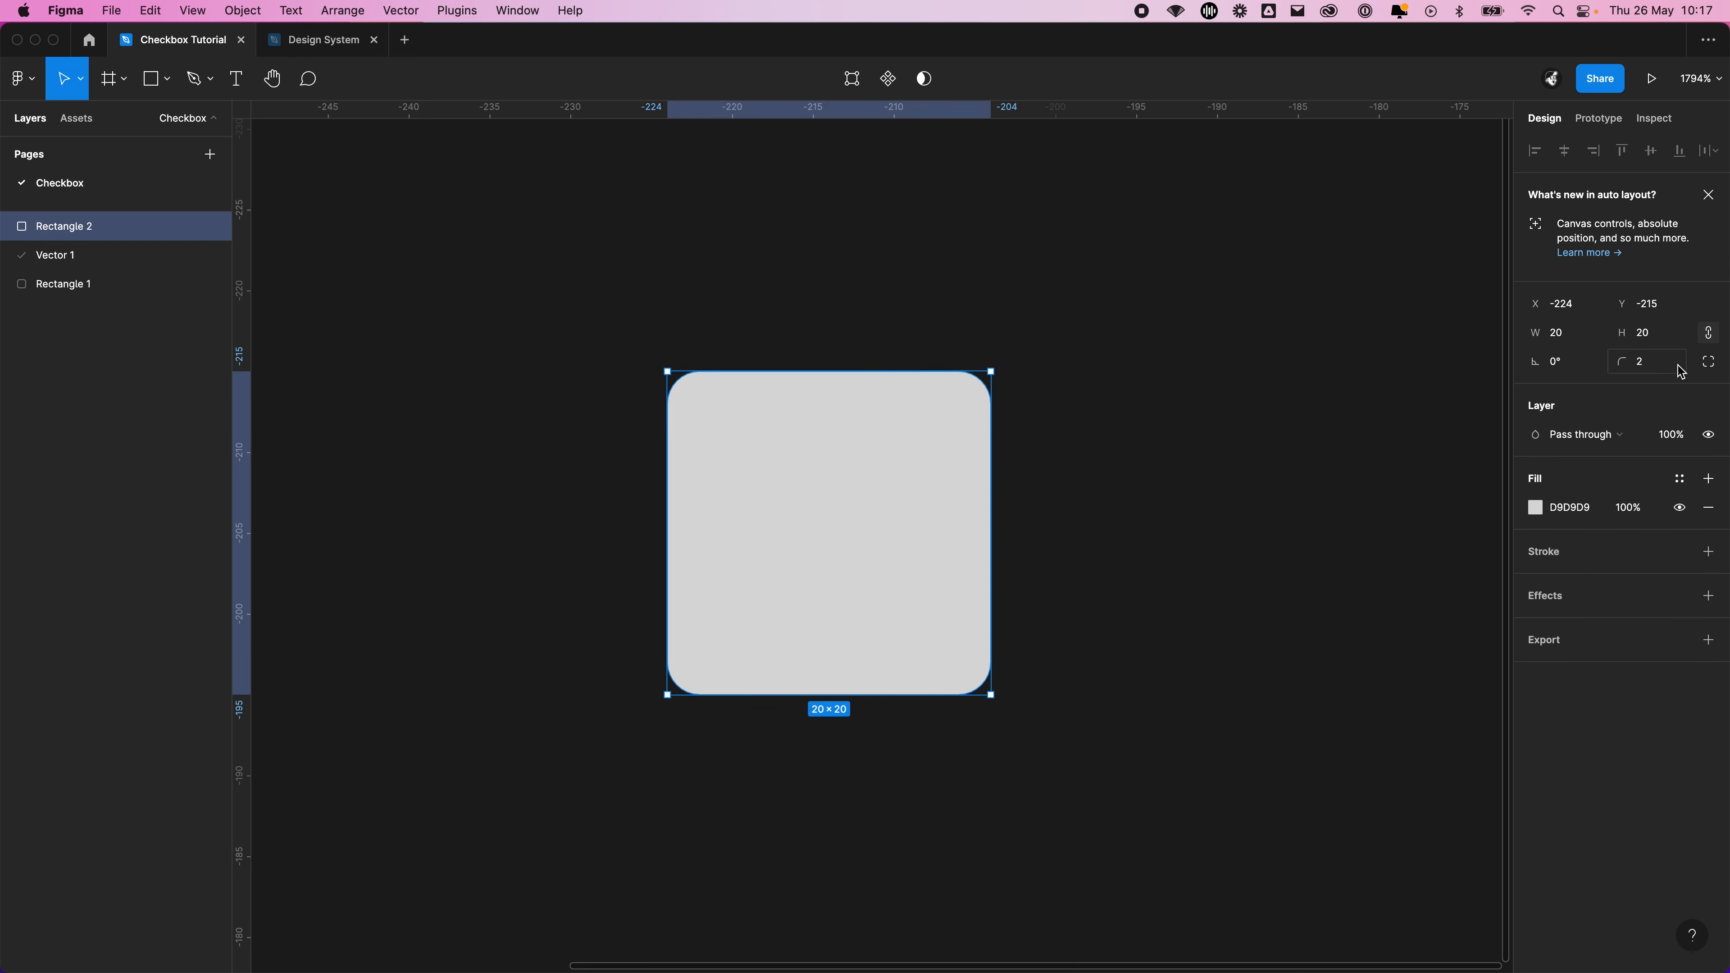
Place the grey square directly beside the finished checkbox, aligned with its upper edge, to compare their corners
{"action": "left_click", "coordinate": [1205, 472]}
{"action": "scroll", "coordinate": [1207, 477], "scroll_direction": "down", "scroll_amount": 3}
{"action": "scroll", "coordinate": [1208, 483], "scroll_direction": "down", "scroll_amount": 3}
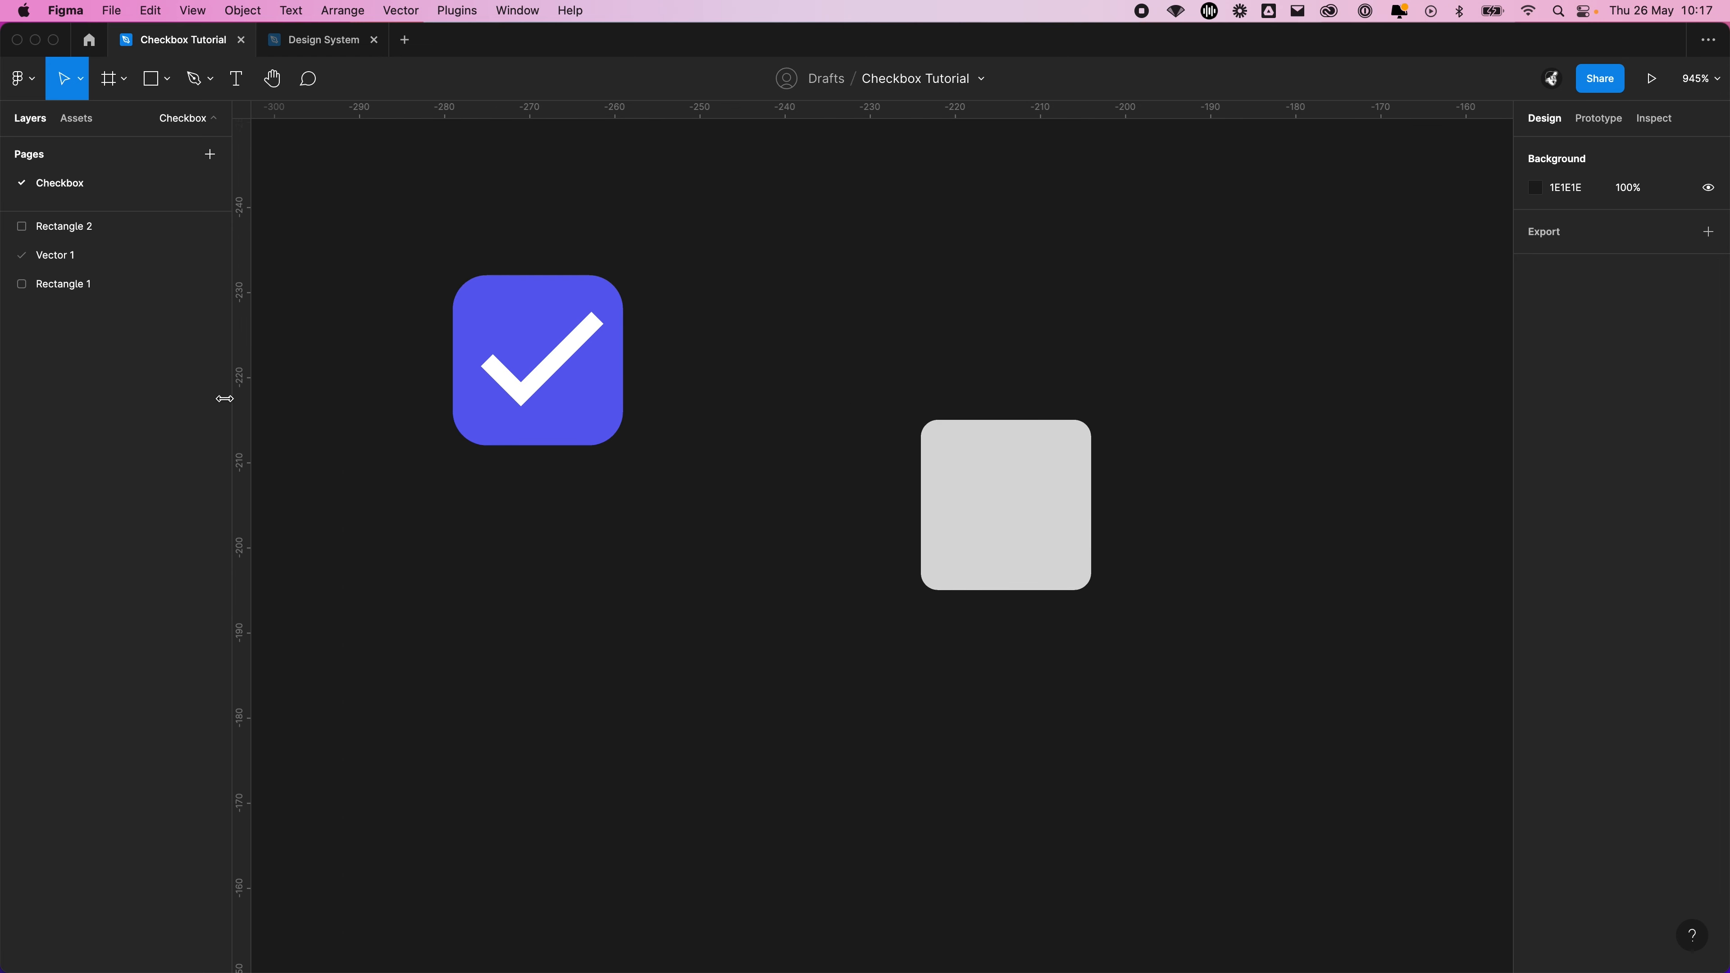
{"action": "scroll", "coordinate": [476, 297], "scroll_direction": "up", "scroll_amount": 3}
{"action": "left_click_drag", "start_coordinate": [1015, 514], "coordinate": [884, 332]}
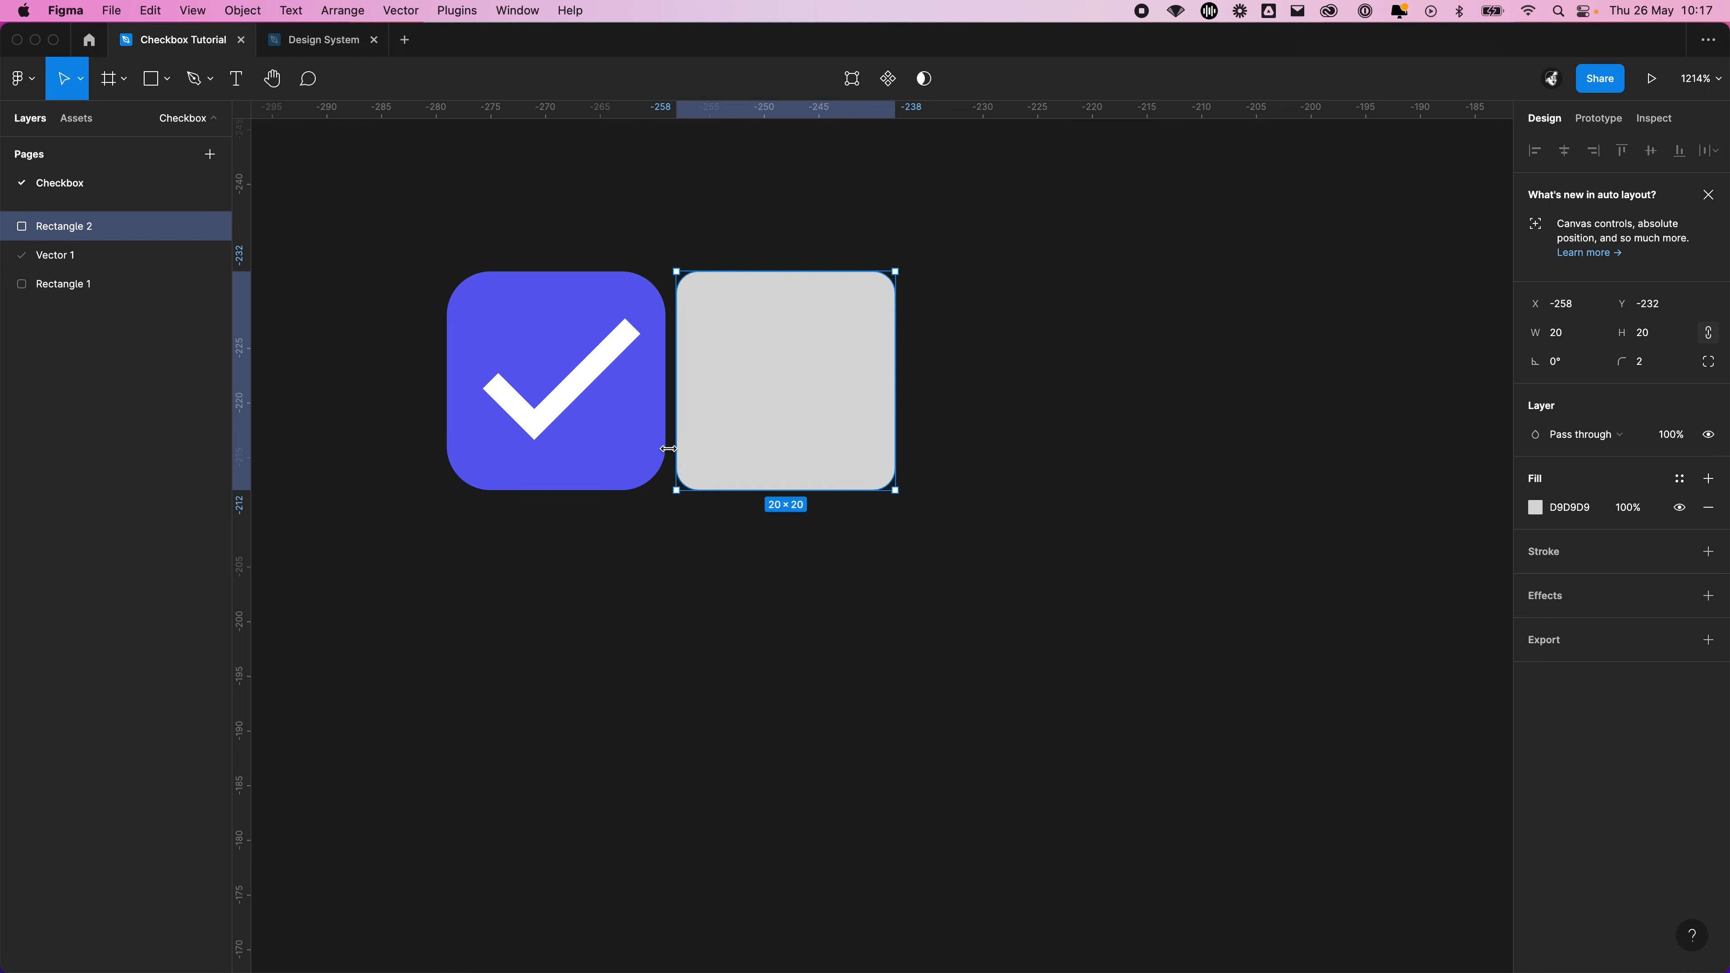
Move the grey square away from the finished checkbox into empty canvas at about X -213, Y -212
{"action": "left_click", "coordinate": [1099, 637]}
{"action": "left_click_drag", "start_coordinate": [1103, 643], "coordinate": [668, 518]}
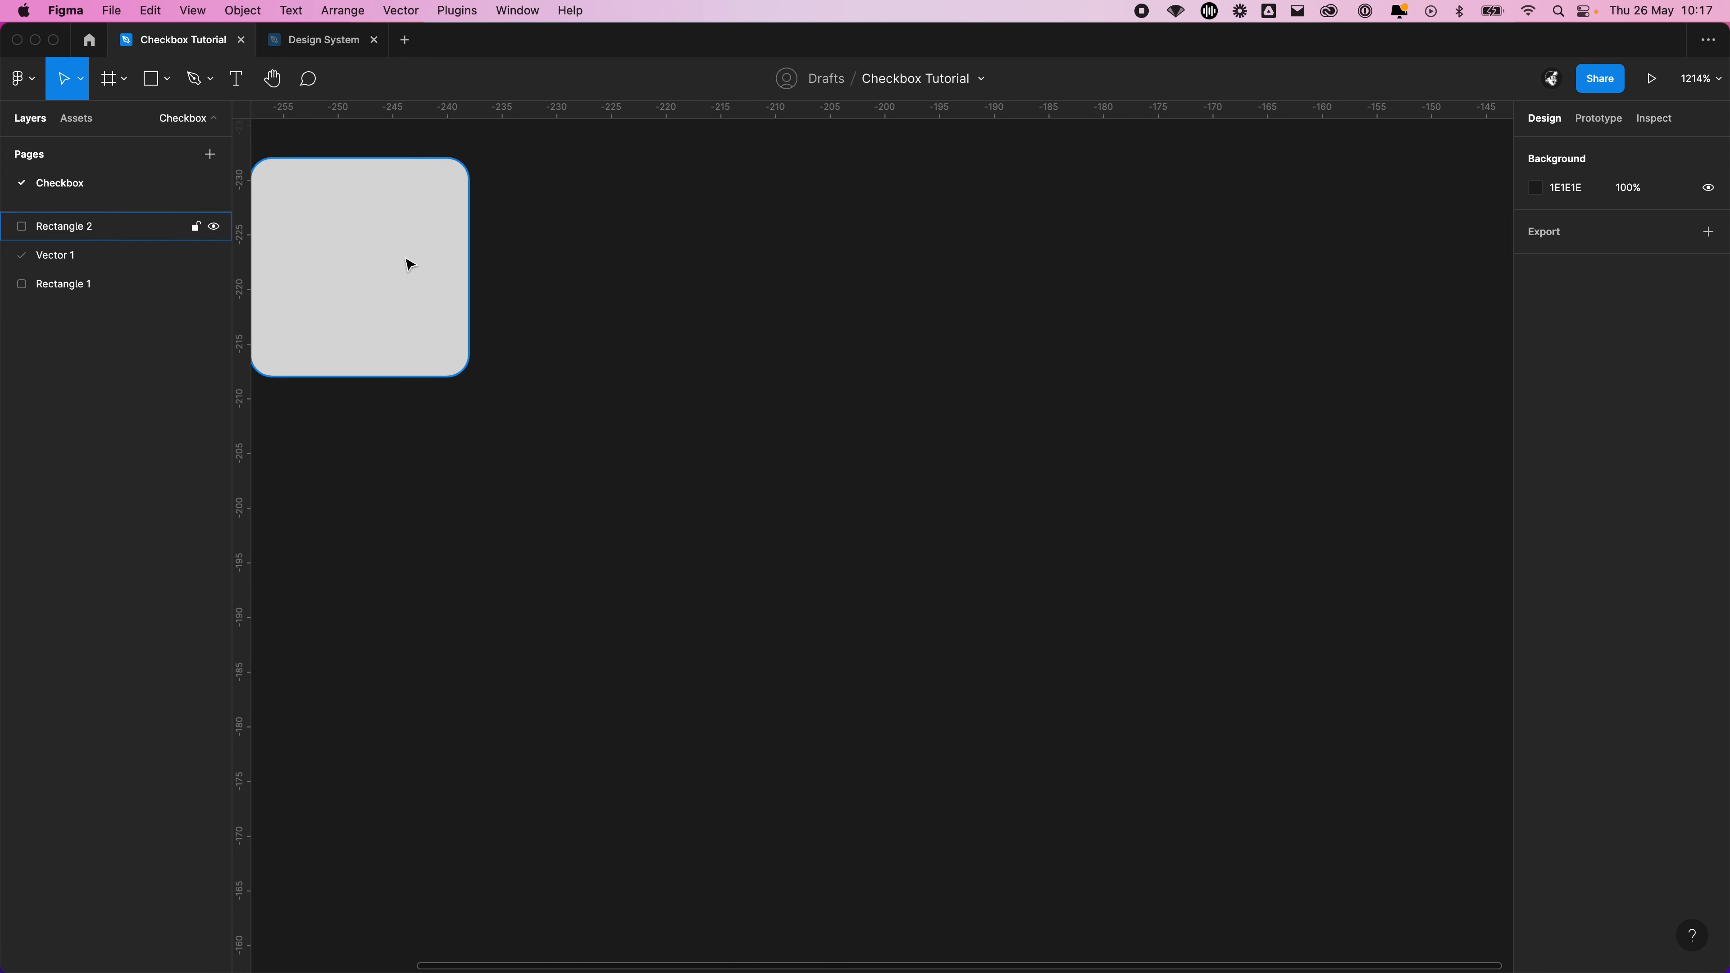
{"action": "left_click_drag", "start_coordinate": [405, 262], "coordinate": [921, 488]}
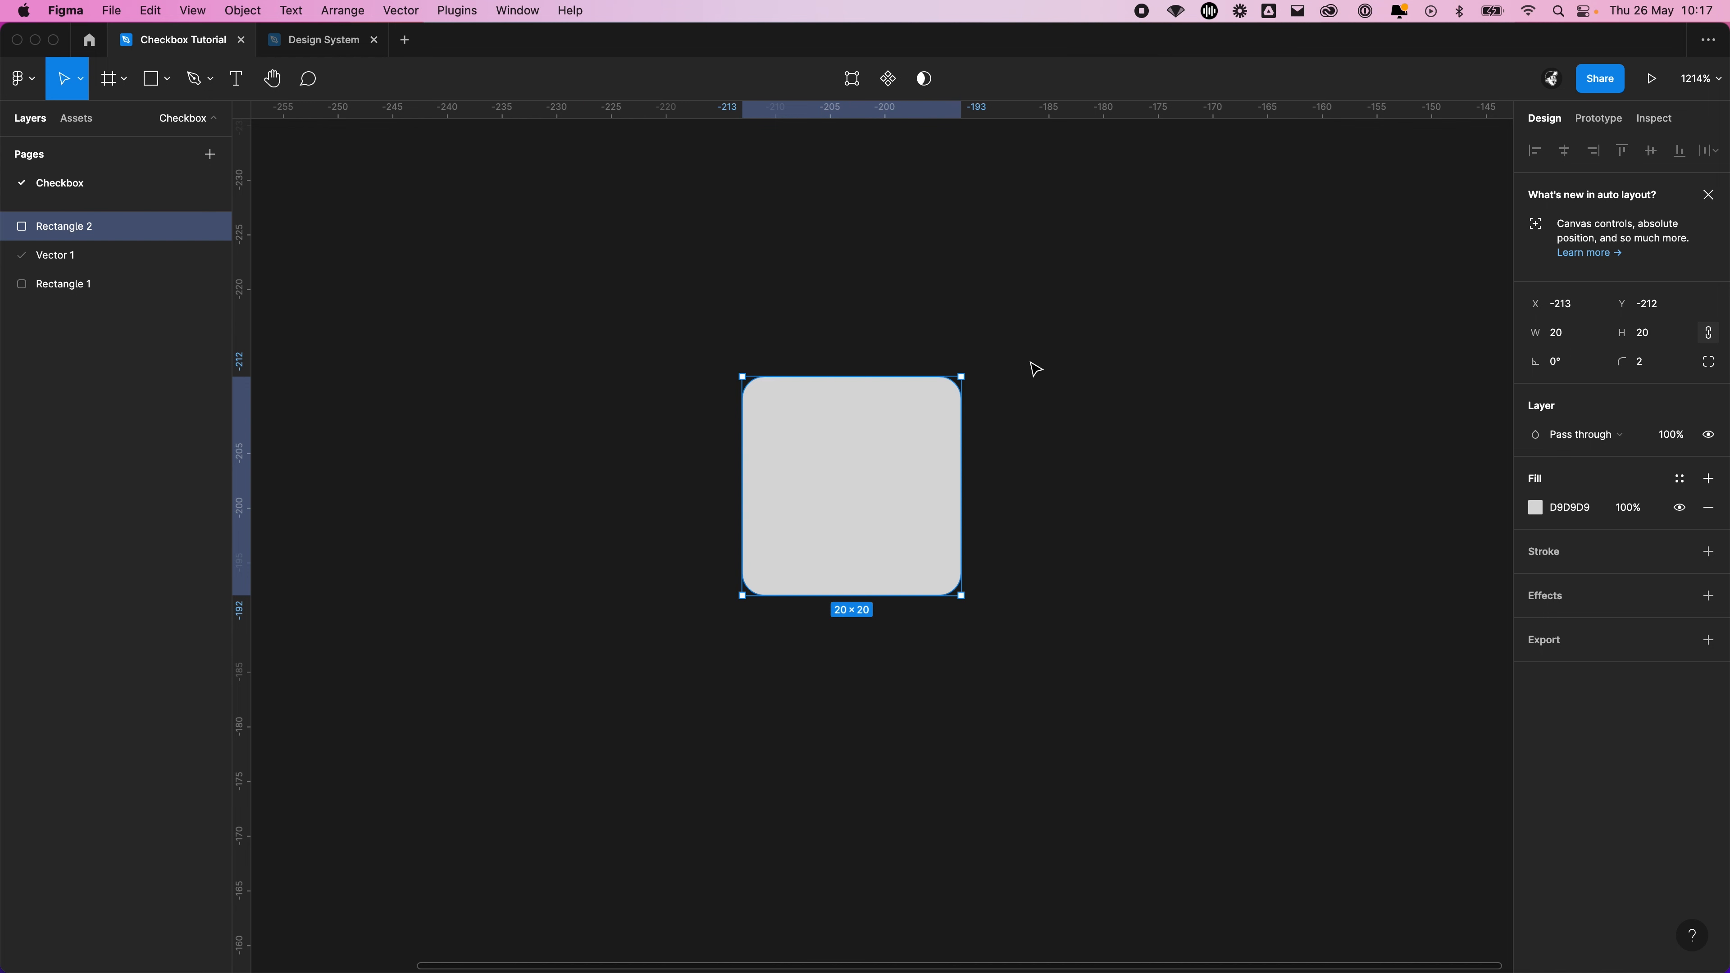
{"action": "left_click", "coordinate": [1060, 457]}
Try a corner radius of 4 on the grey square and reset the radius to 0
{"action": "left_click", "coordinate": [916, 486]}
{"action": "left_click", "coordinate": [1643, 370]}
{"action": "type", "text": "4"}
{"action": "key", "text": "Return"}
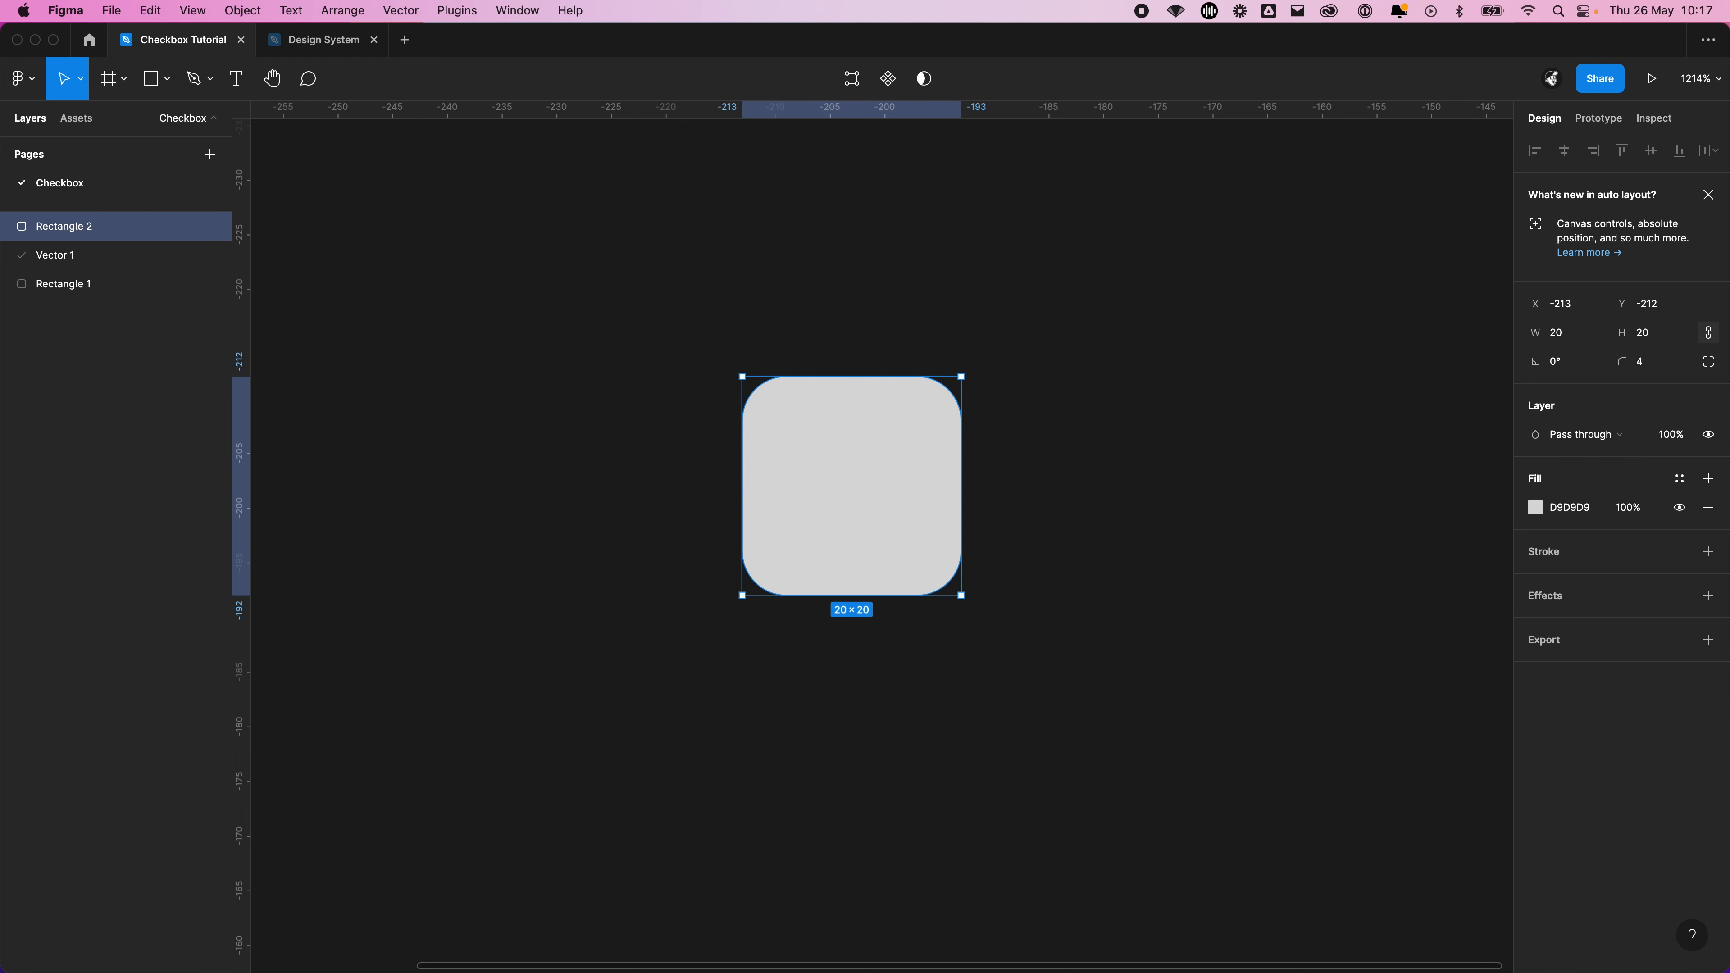
{"action": "left_click", "coordinate": [1641, 363]}
{"action": "key", "text": "Return"}
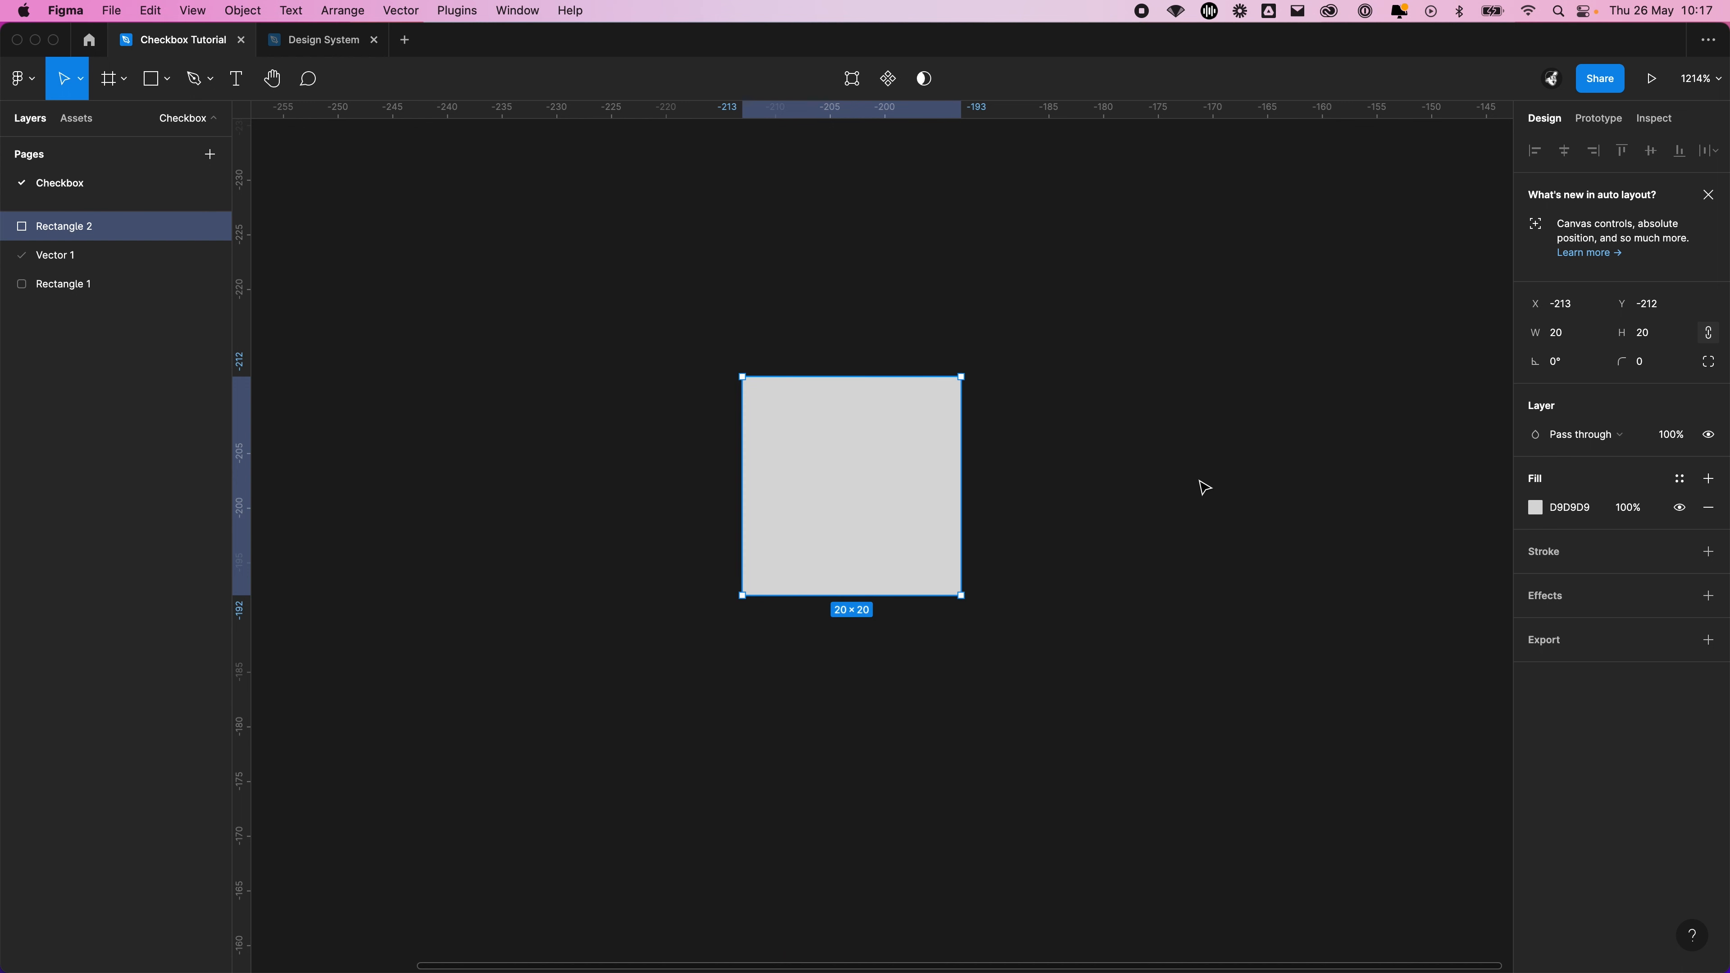
Set the grey square's corner radius to 4
{"action": "left_click", "coordinate": [1124, 507]}
{"action": "left_click", "coordinate": [882, 452]}
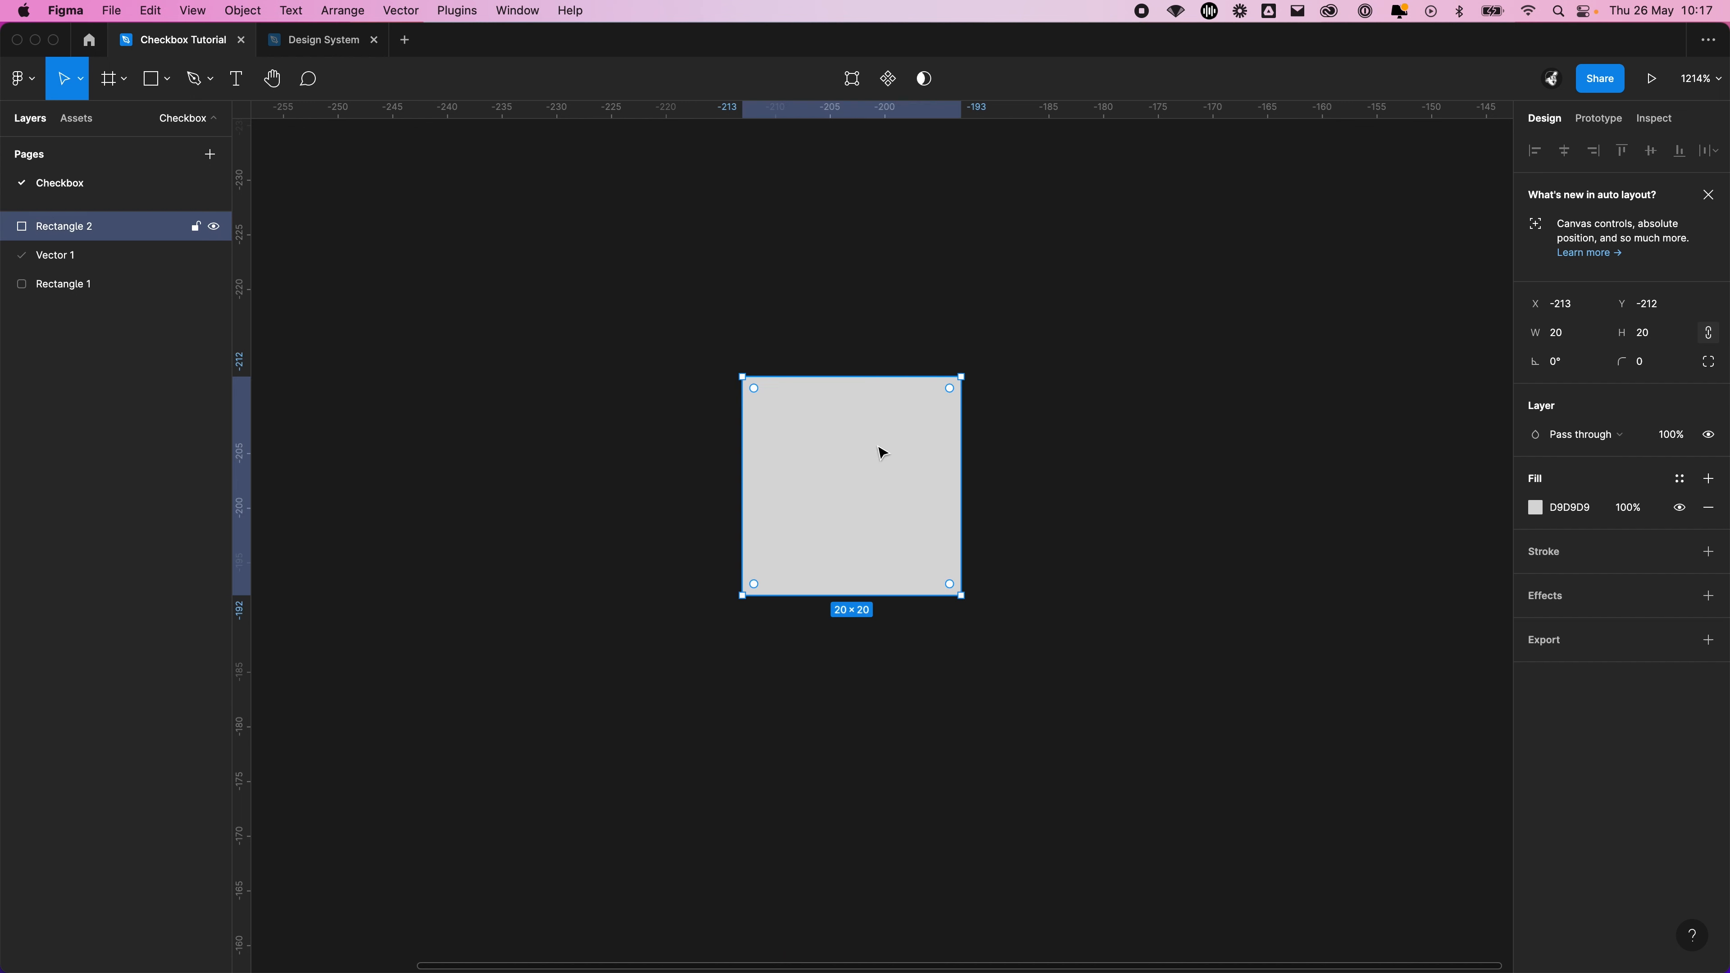
{"action": "left_click", "coordinate": [1672, 368]}
{"action": "type", "text": "4"}
{"action": "key", "text": "Return"}
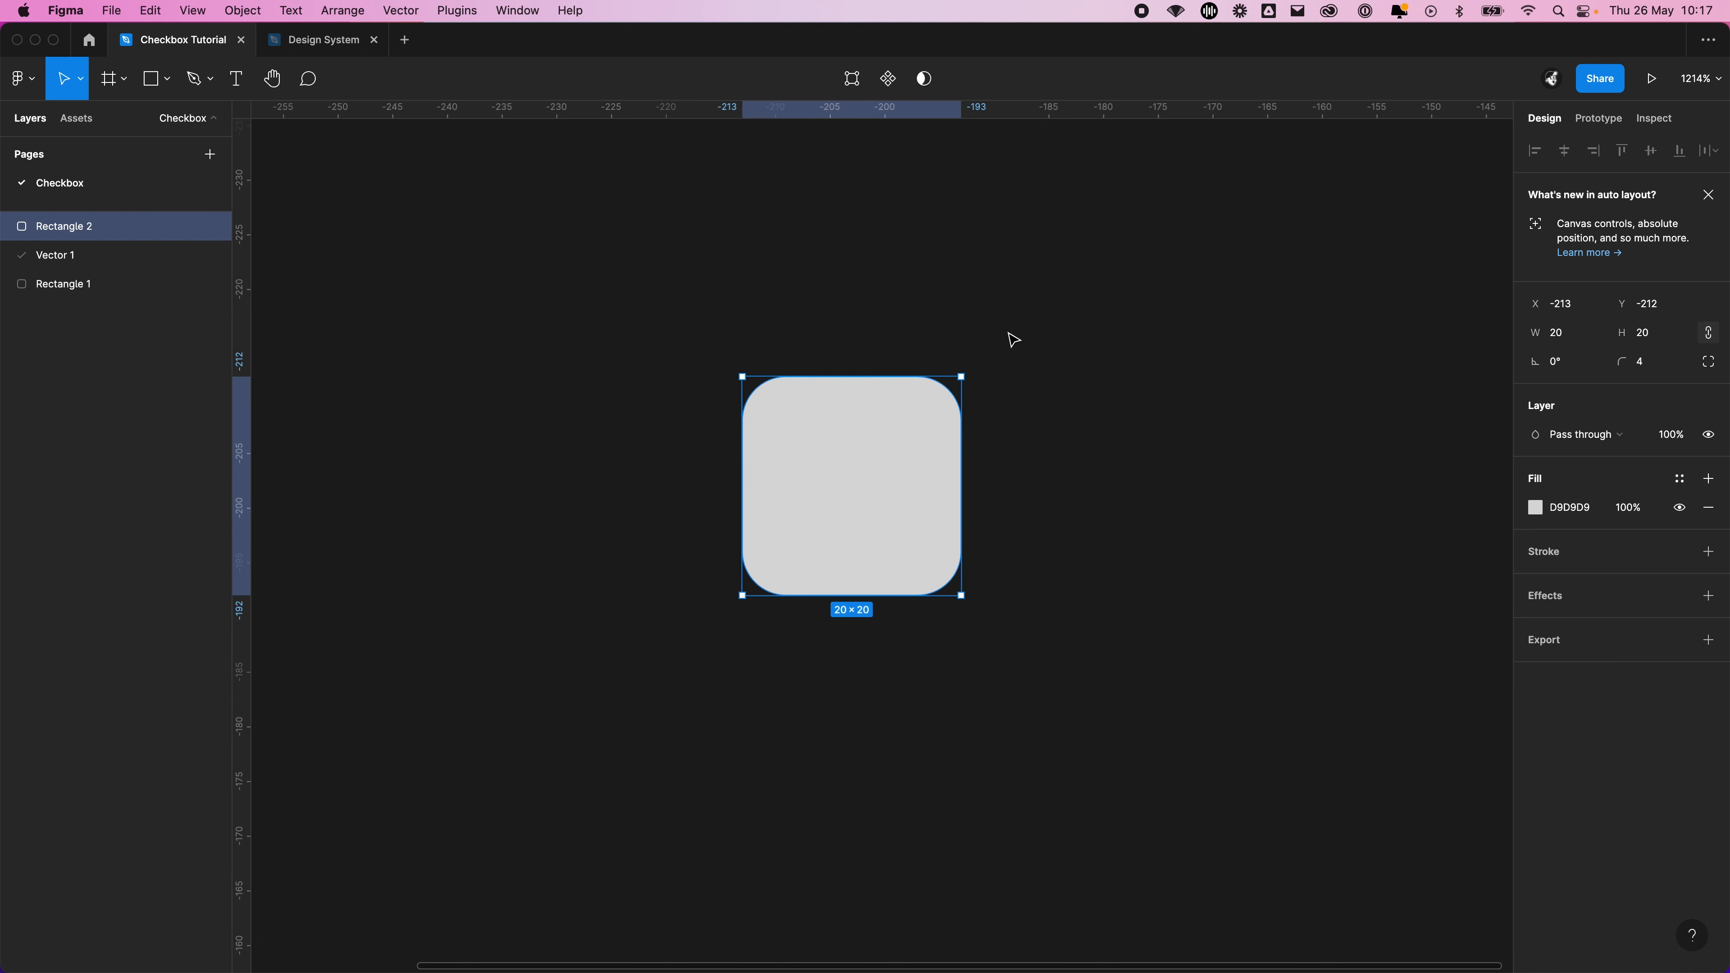
{"action": "left_click", "coordinate": [1015, 346]}
Apply the Iris/100 color style to the rounded square's fill
{"action": "left_click_drag", "start_coordinate": [1020, 356], "coordinate": [855, 334]}
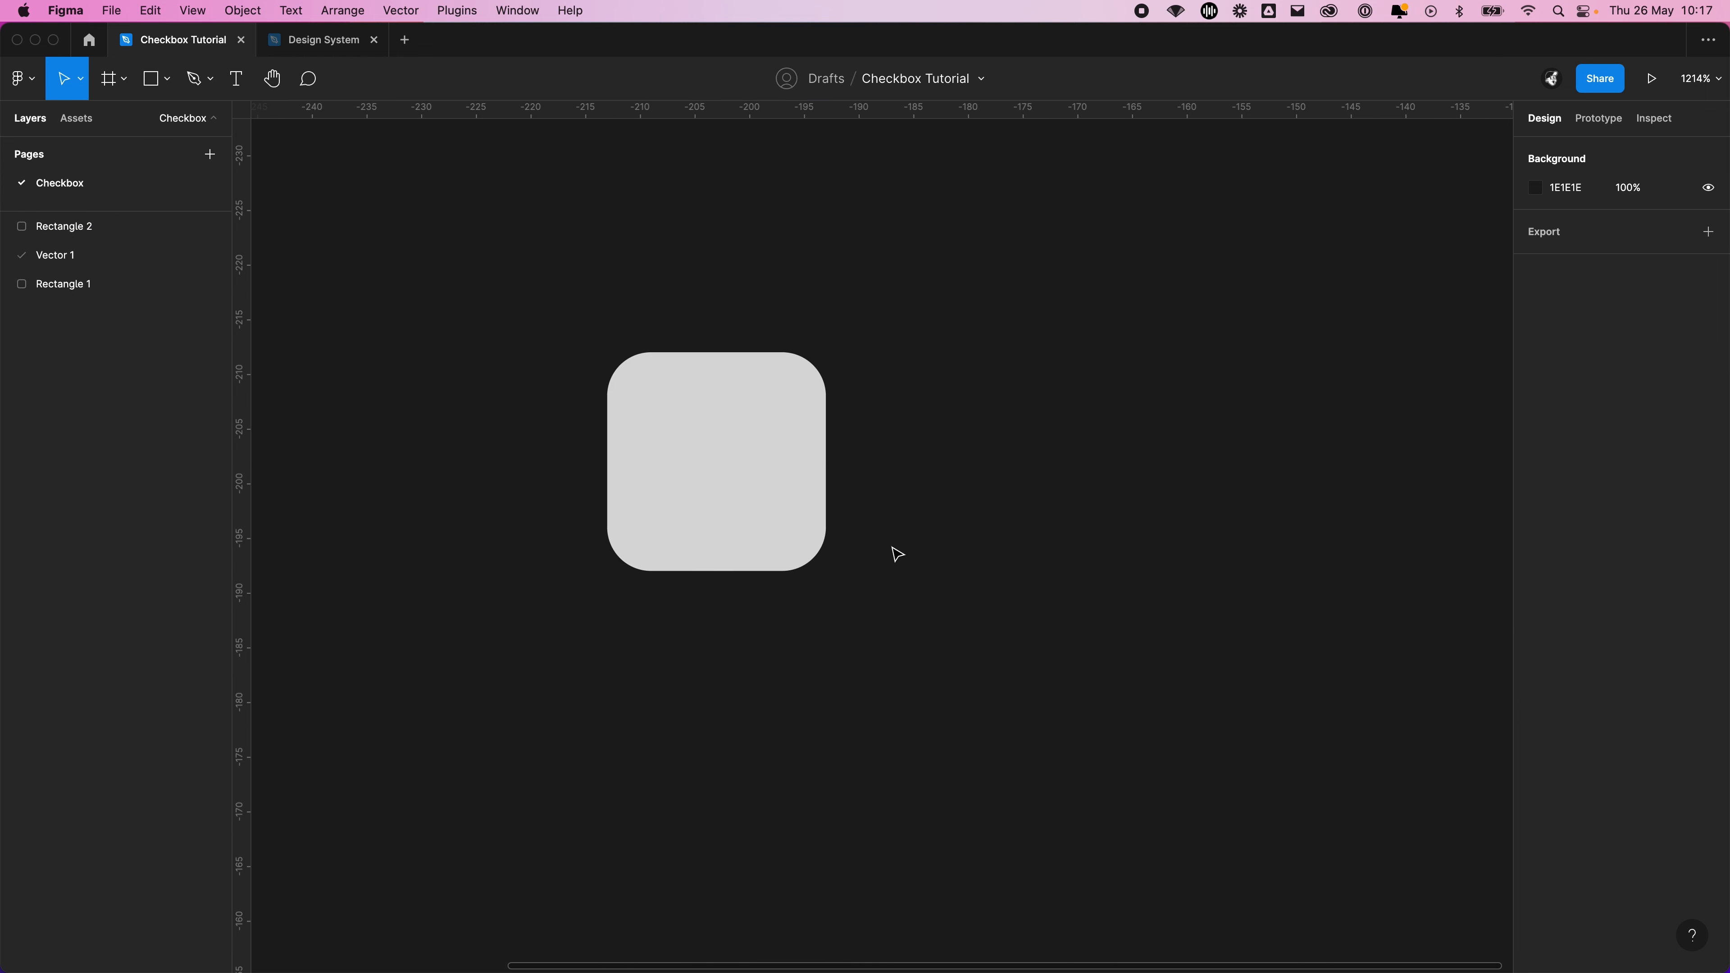
{"action": "left_click", "coordinate": [712, 422]}
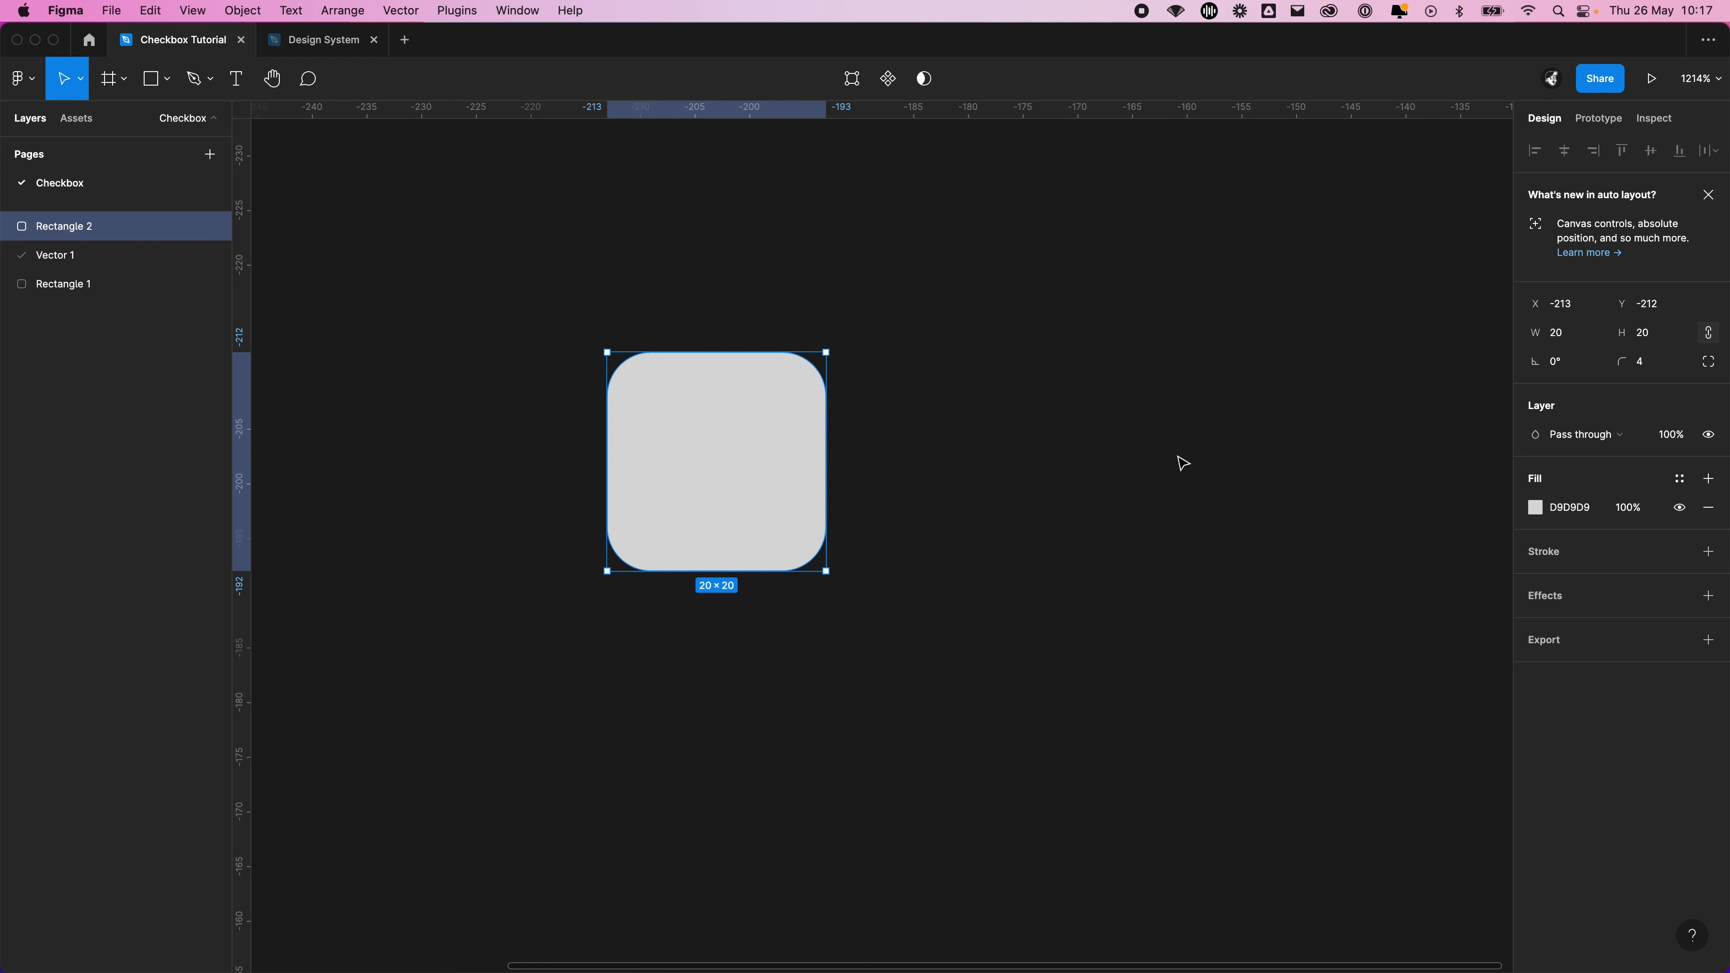
{"action": "left_click", "coordinate": [1680, 478]}
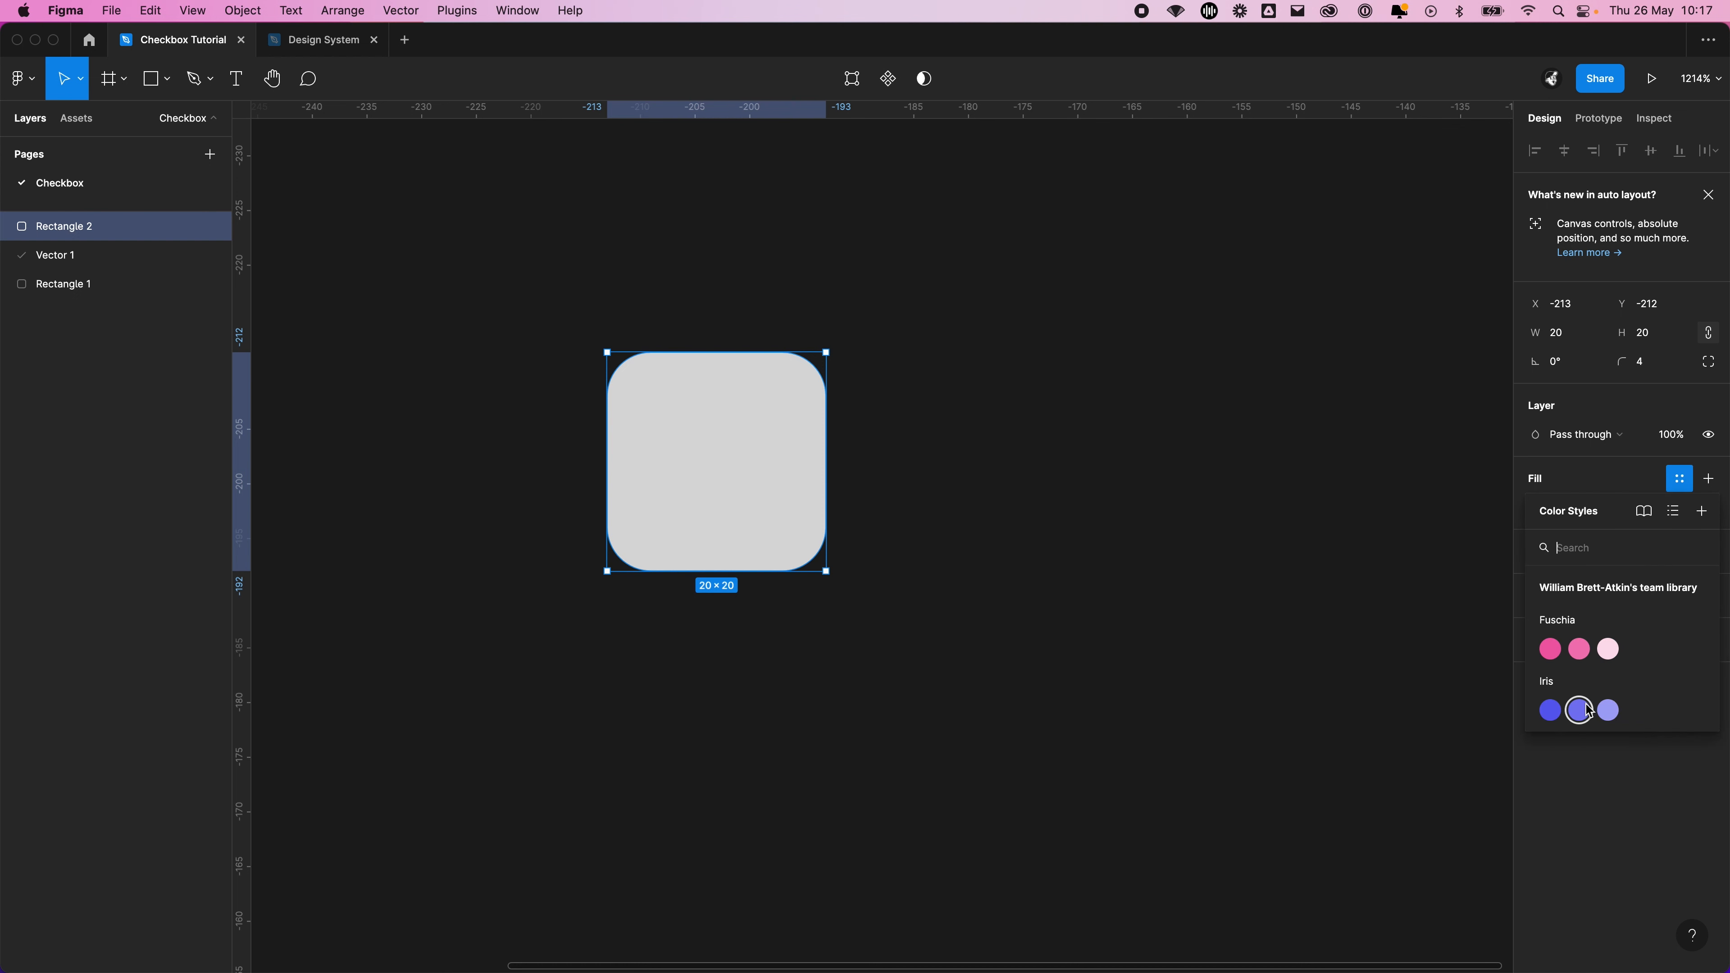
{"action": "left_click", "coordinate": [1550, 710]}
{"action": "left_click", "coordinate": [907, 506]}
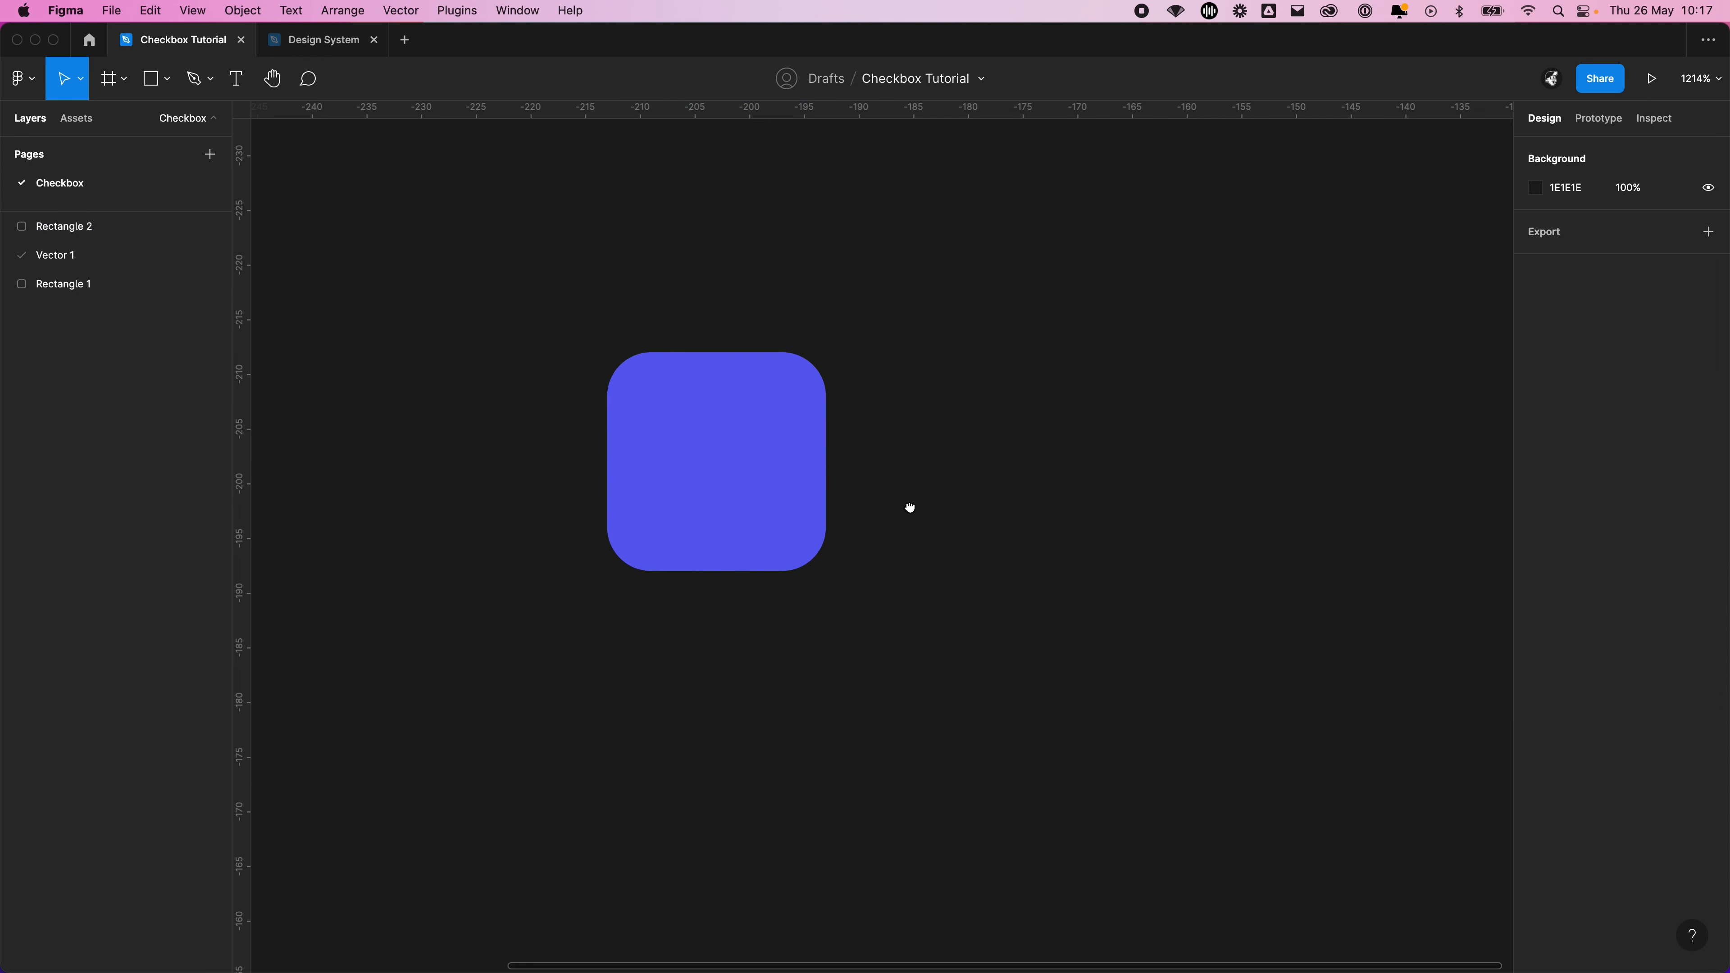
Rename the new rounded square's layer to Background
{"action": "scroll", "coordinate": [647, 443], "scroll_direction": "right", "scroll_amount": 3}
{"action": "left_click", "coordinate": [528, 437]}
{"action": "double_click", "coordinate": [75, 226]}
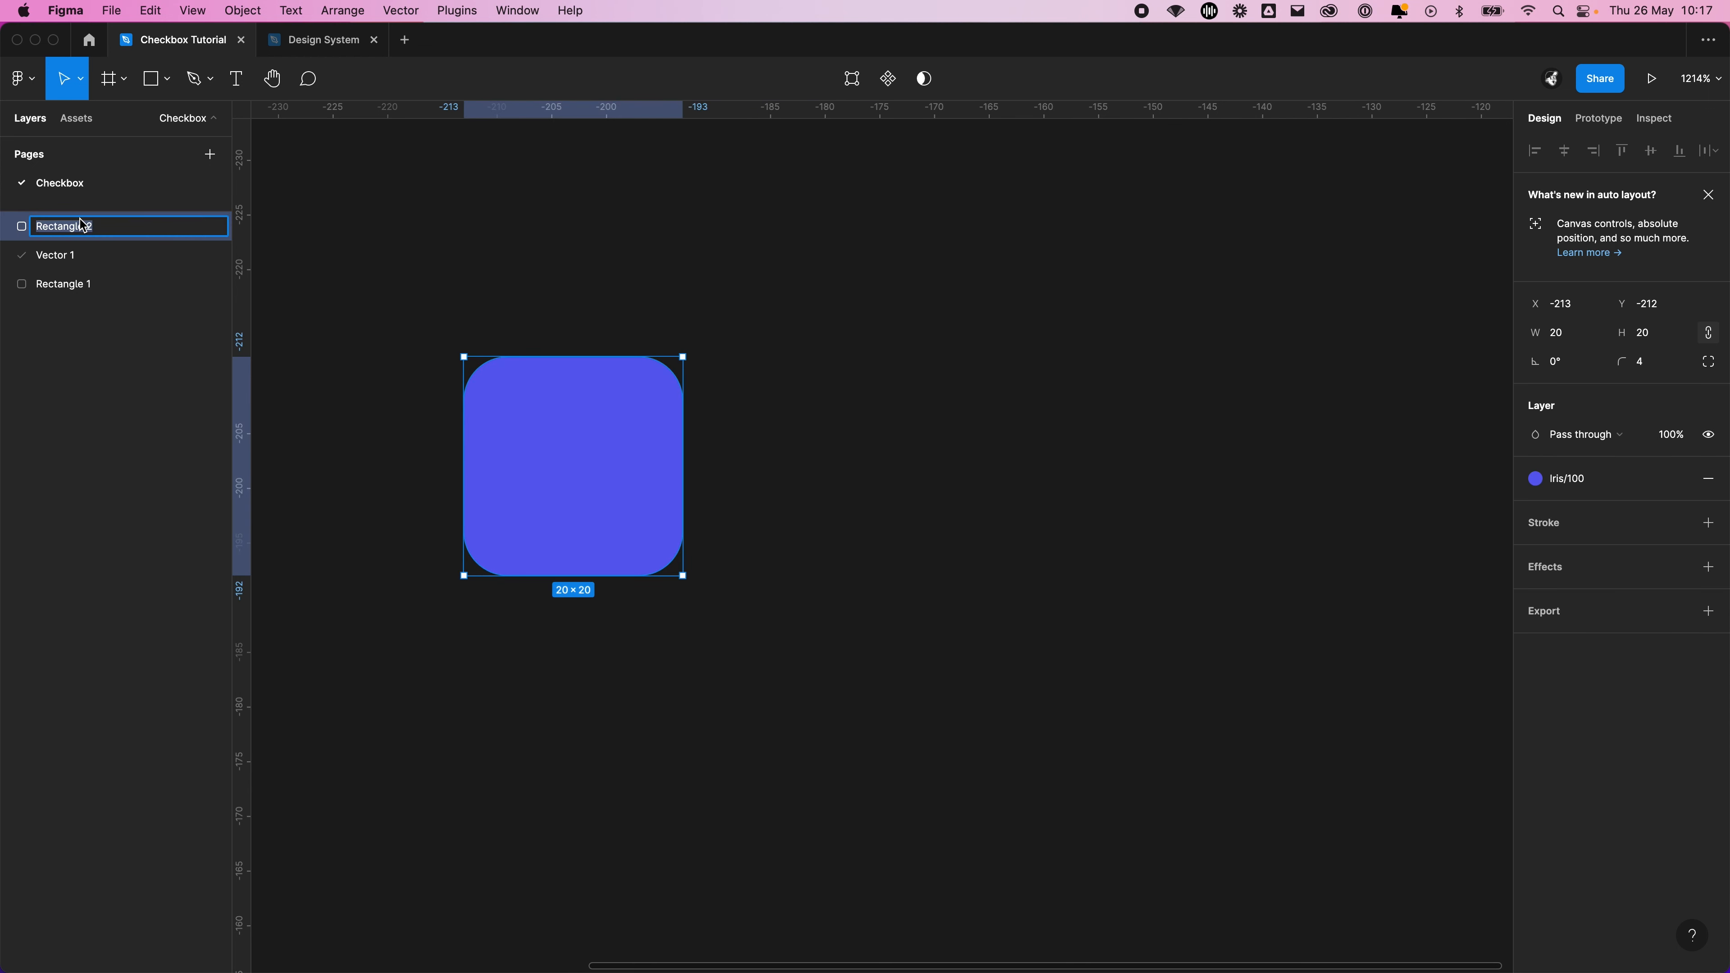
{"action": "type", "text": "Background"}
{"action": "key", "text": "Return"}
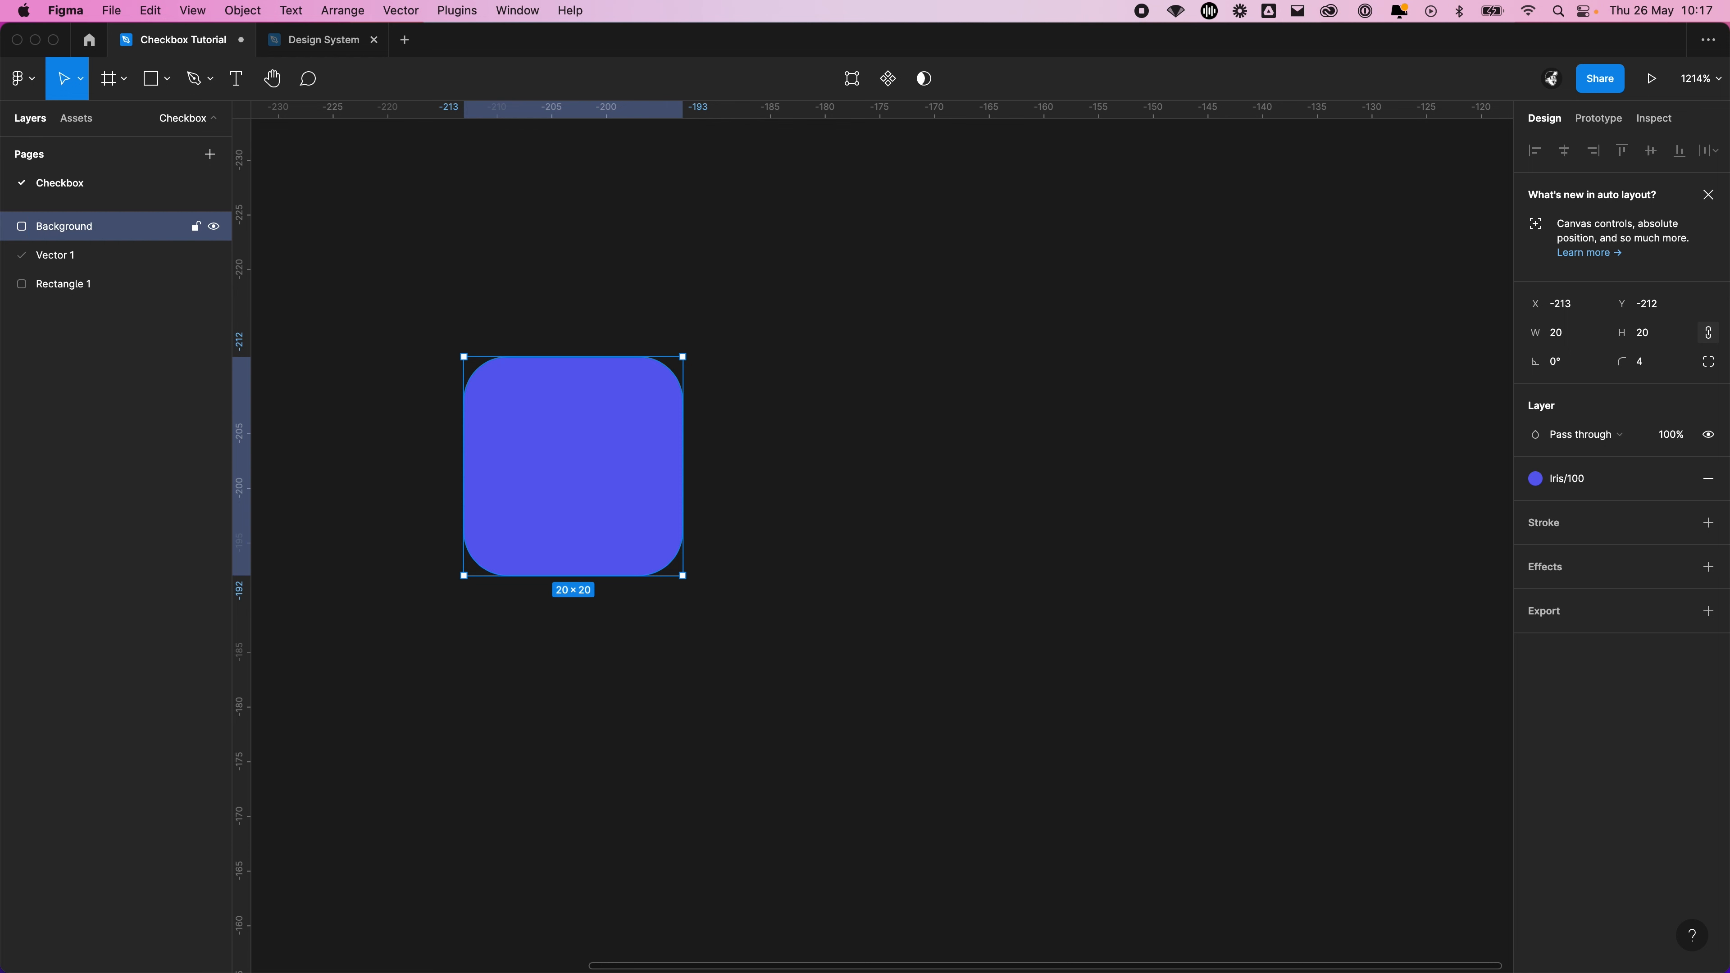
{"action": "left_click", "coordinate": [955, 382]}
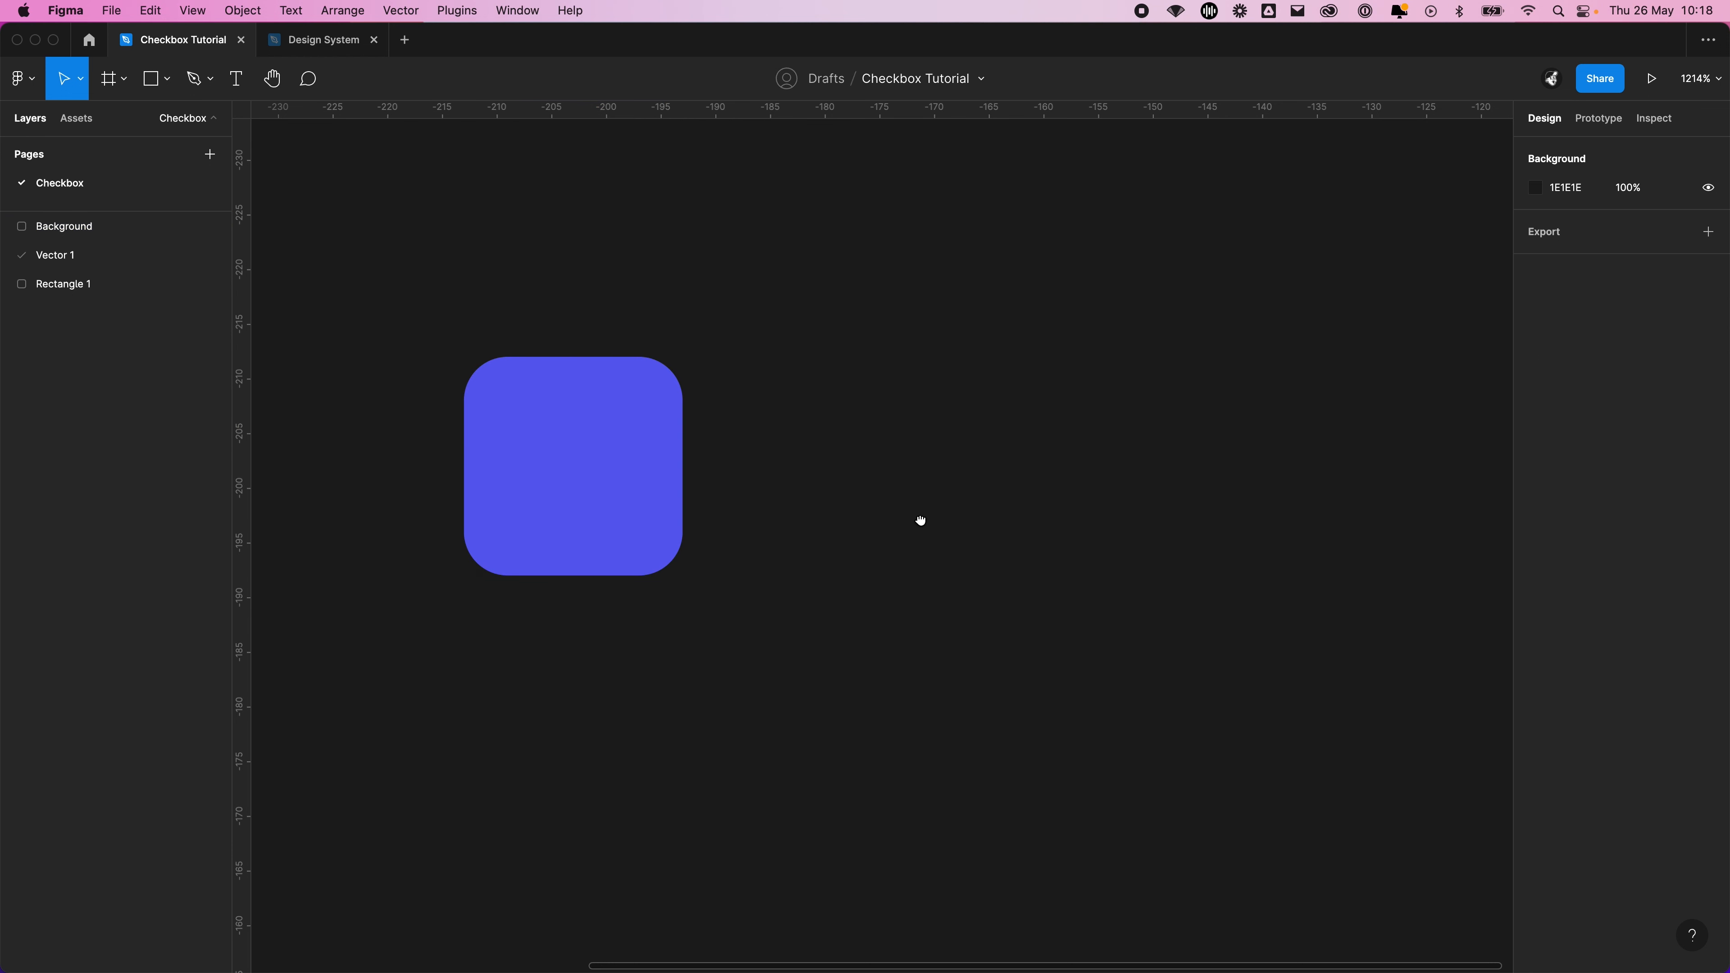
Draw an open tick path about 11 × 7.5 with the Pen tool, just beside the purple square
{"action": "left_click_drag", "start_coordinate": [918, 518], "coordinate": [1070, 563]}
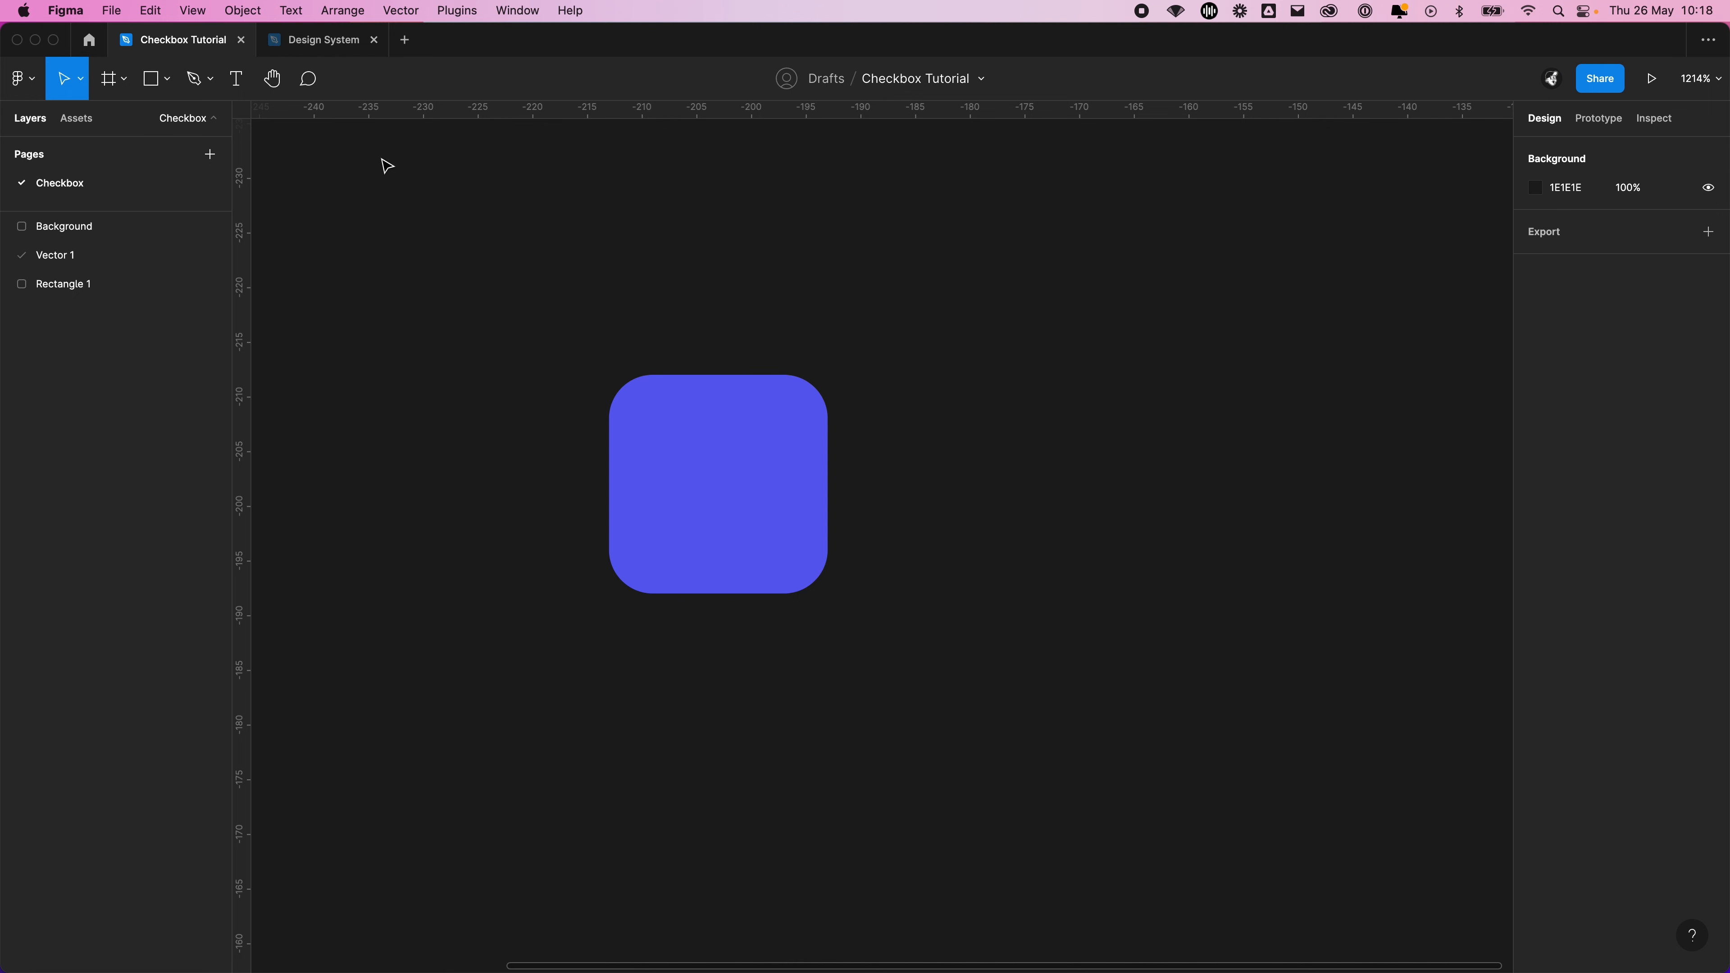
{"action": "left_click", "coordinate": [197, 85]}
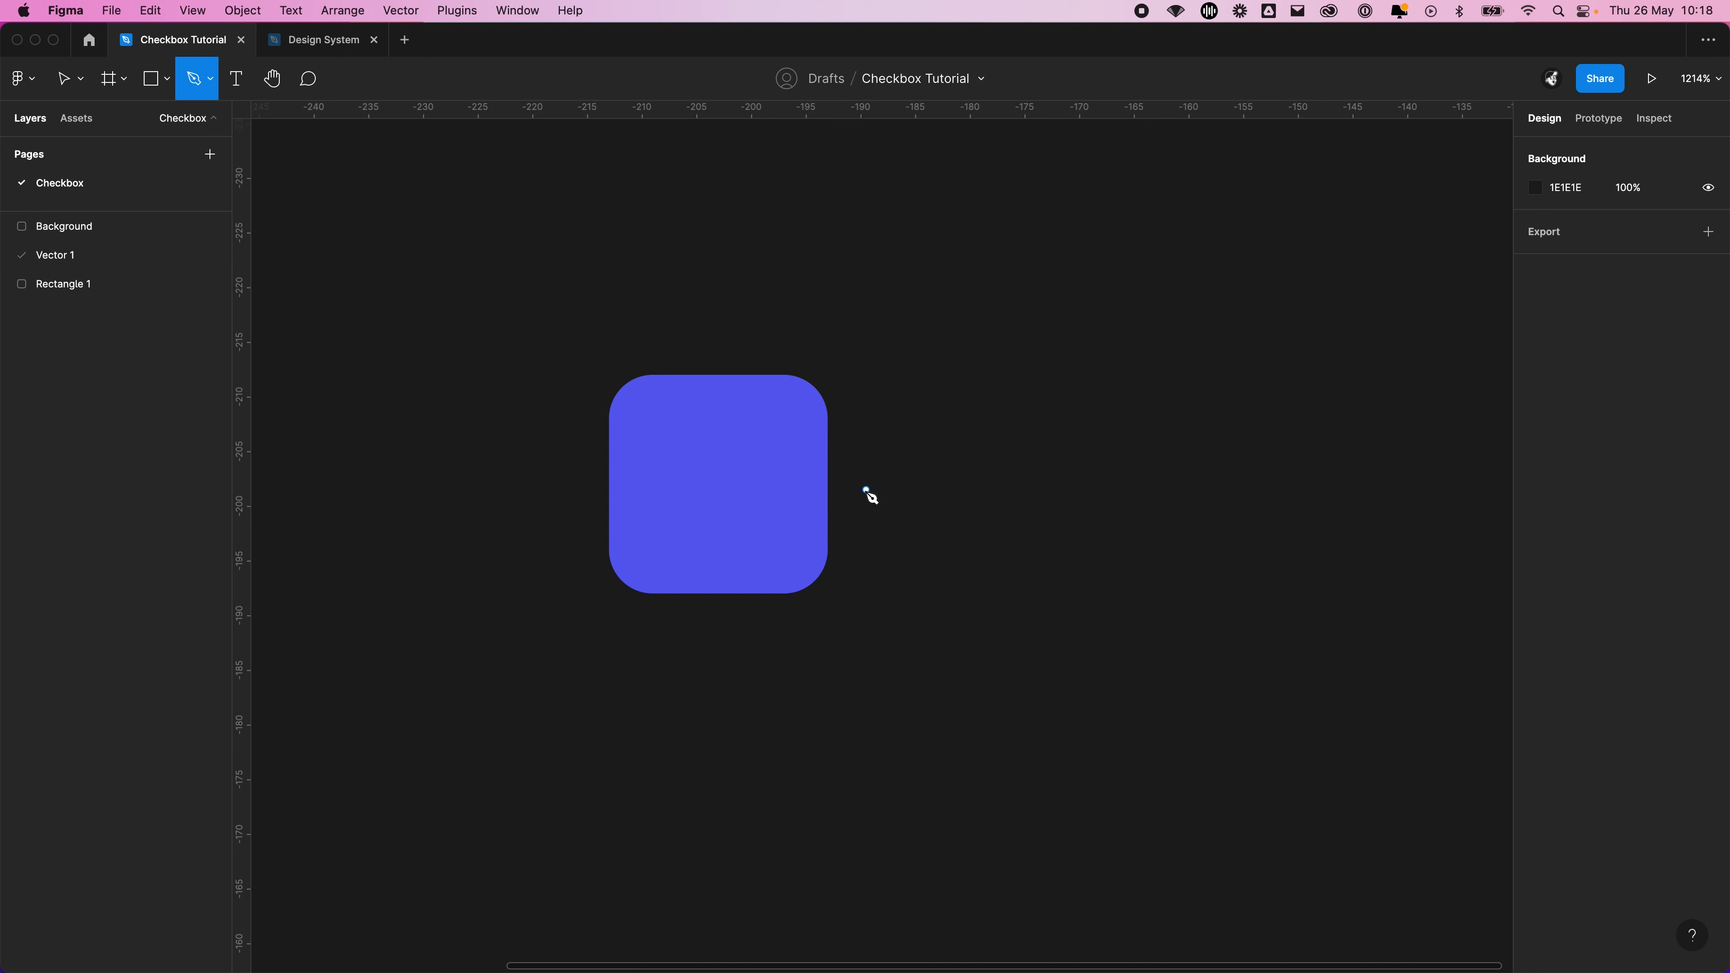
{"action": "left_click", "coordinate": [865, 490]}
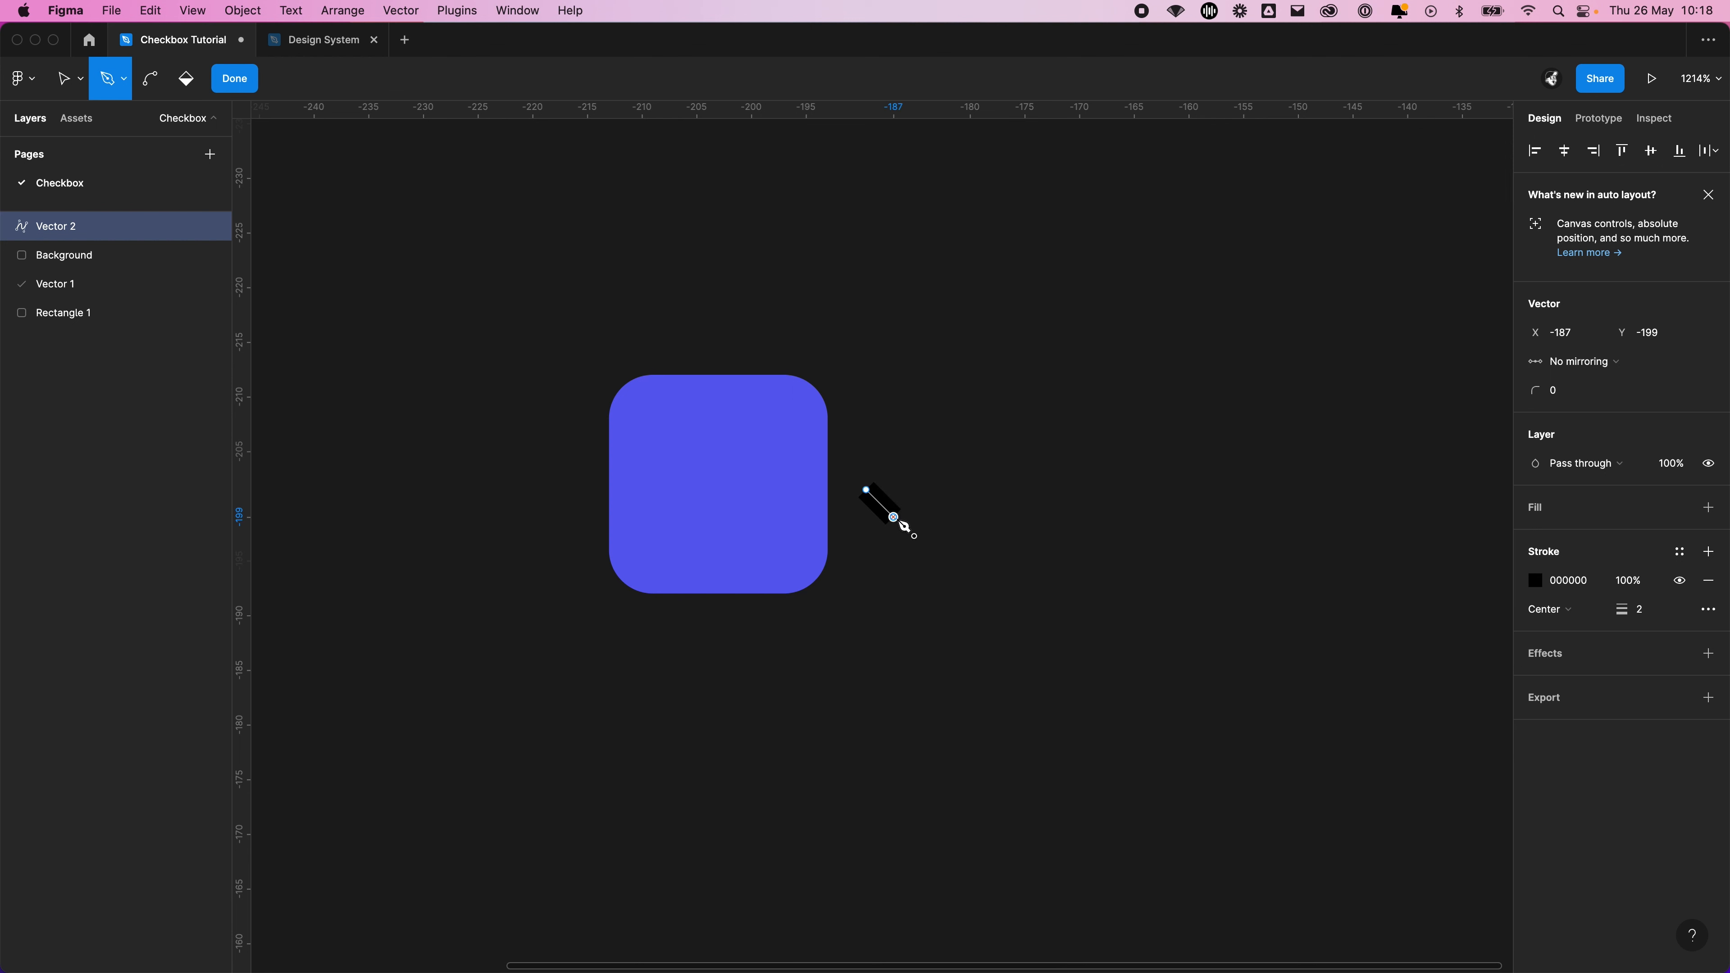
{"action": "left_click", "coordinate": [905, 511]}
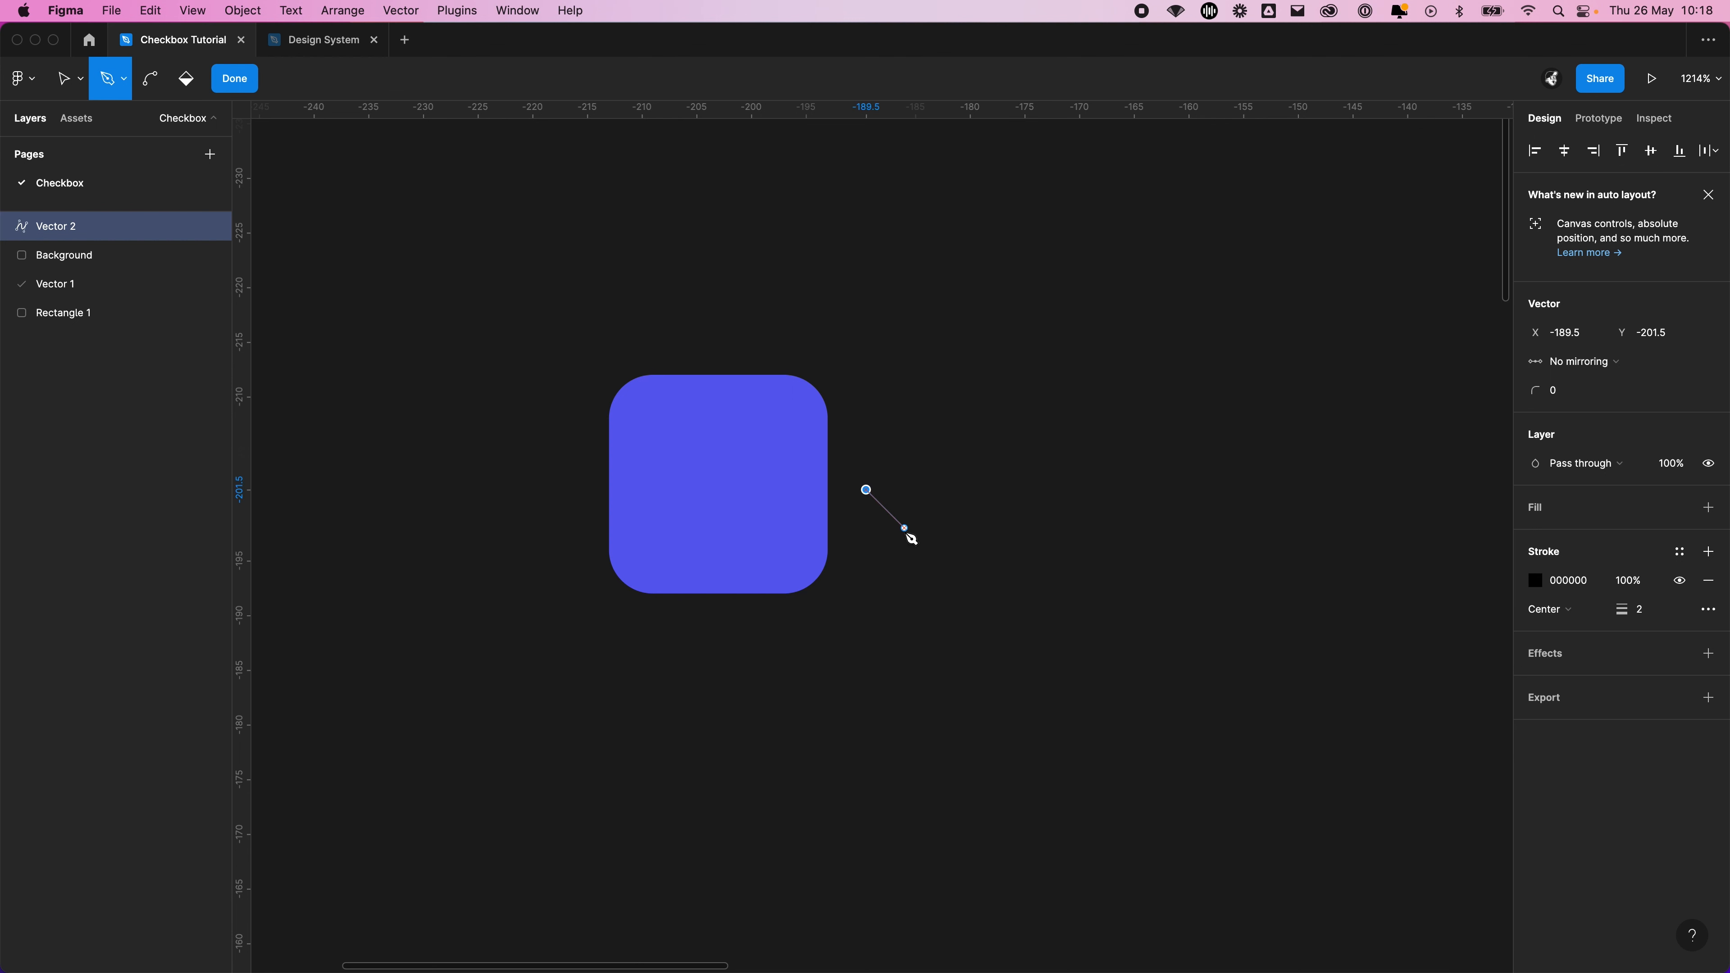
{"action": "left_click", "coordinate": [904, 528]}
{"action": "left_click_drag", "start_coordinate": [931, 517], "coordinate": [951, 497]}
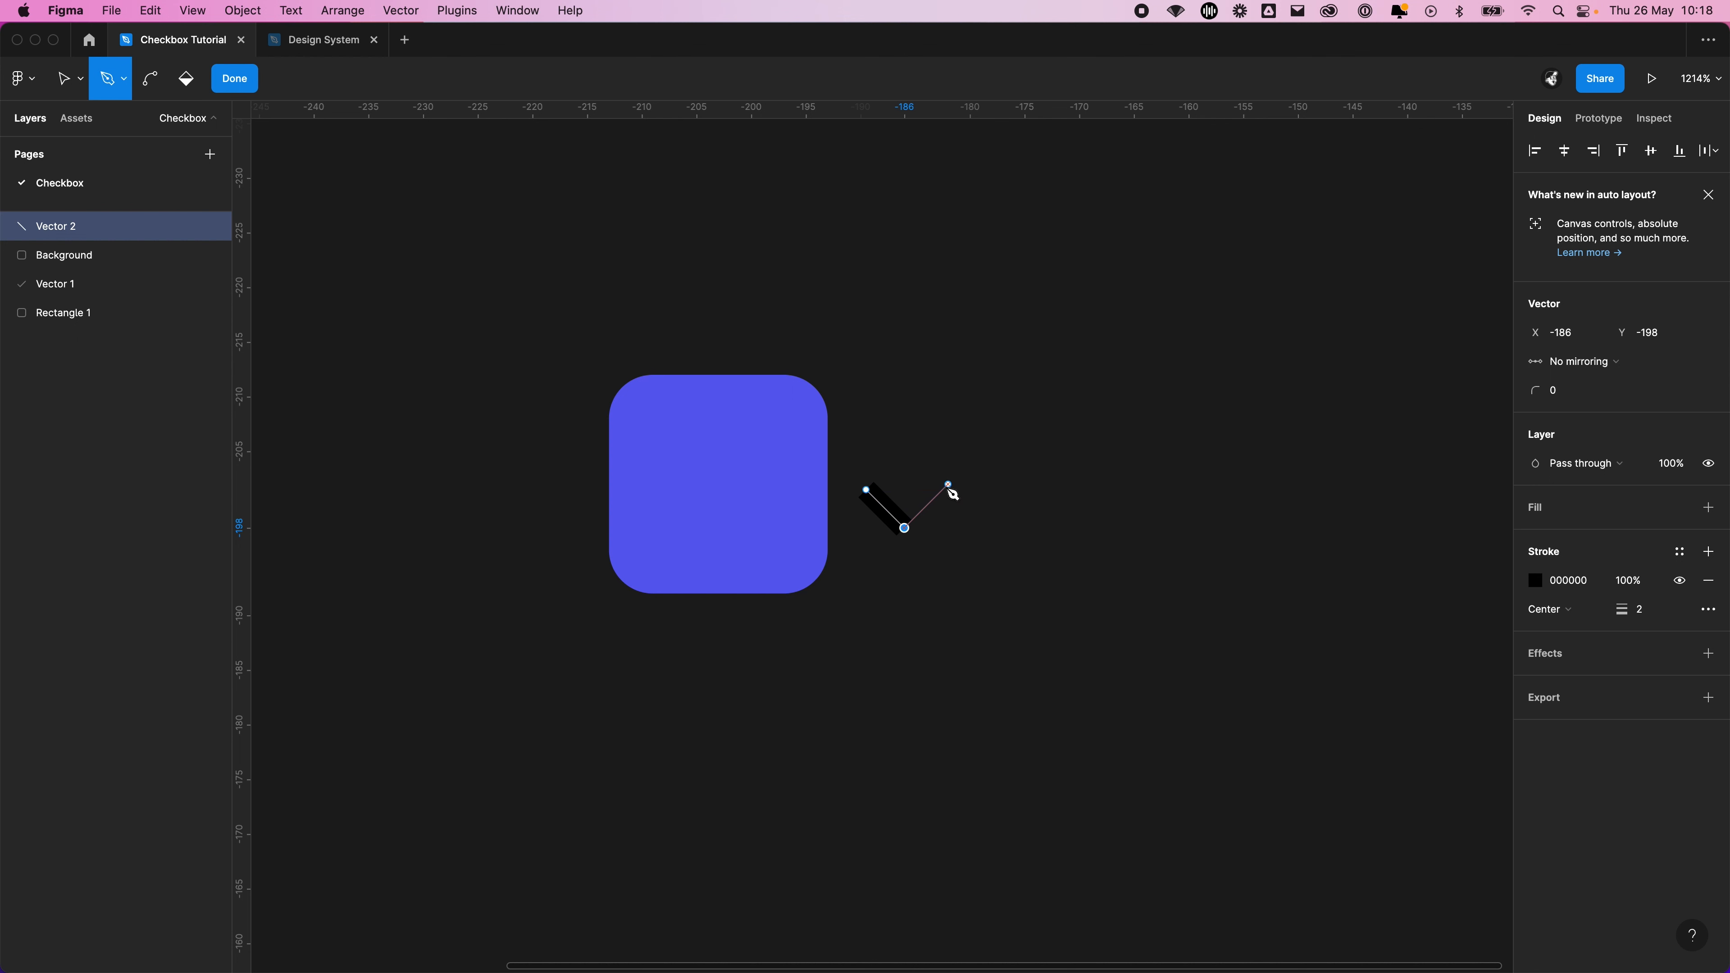
{"action": "left_click", "coordinate": [943, 489]}
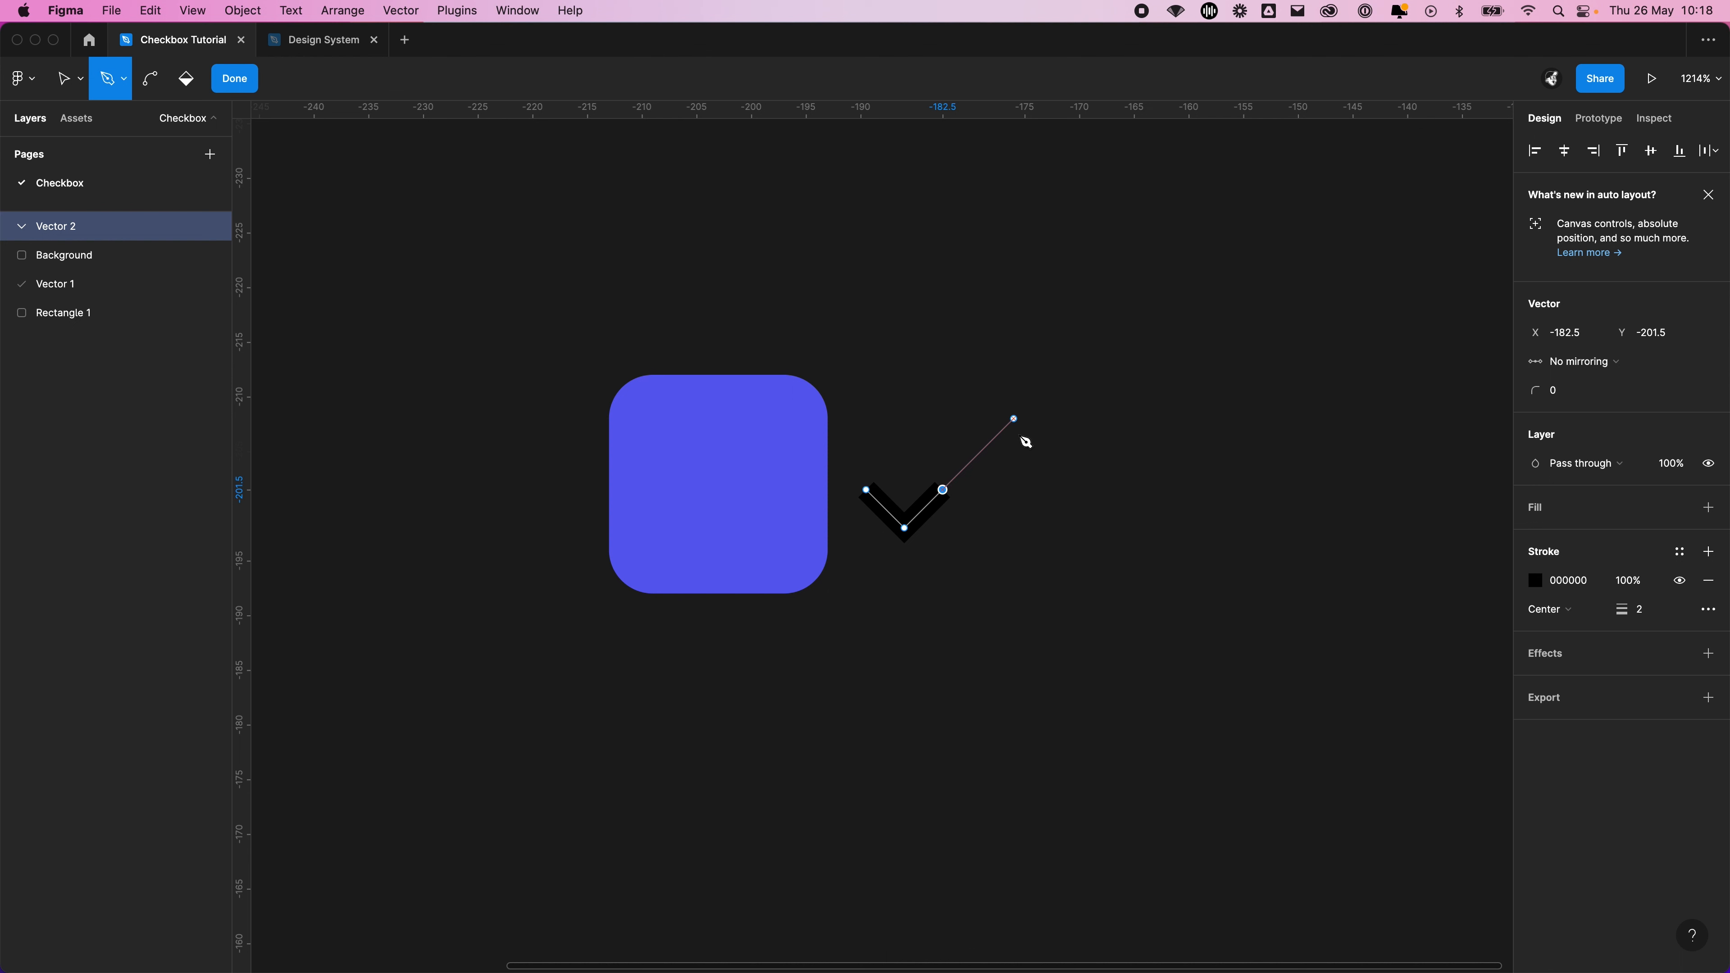
{"action": "left_click", "coordinate": [987, 445]}
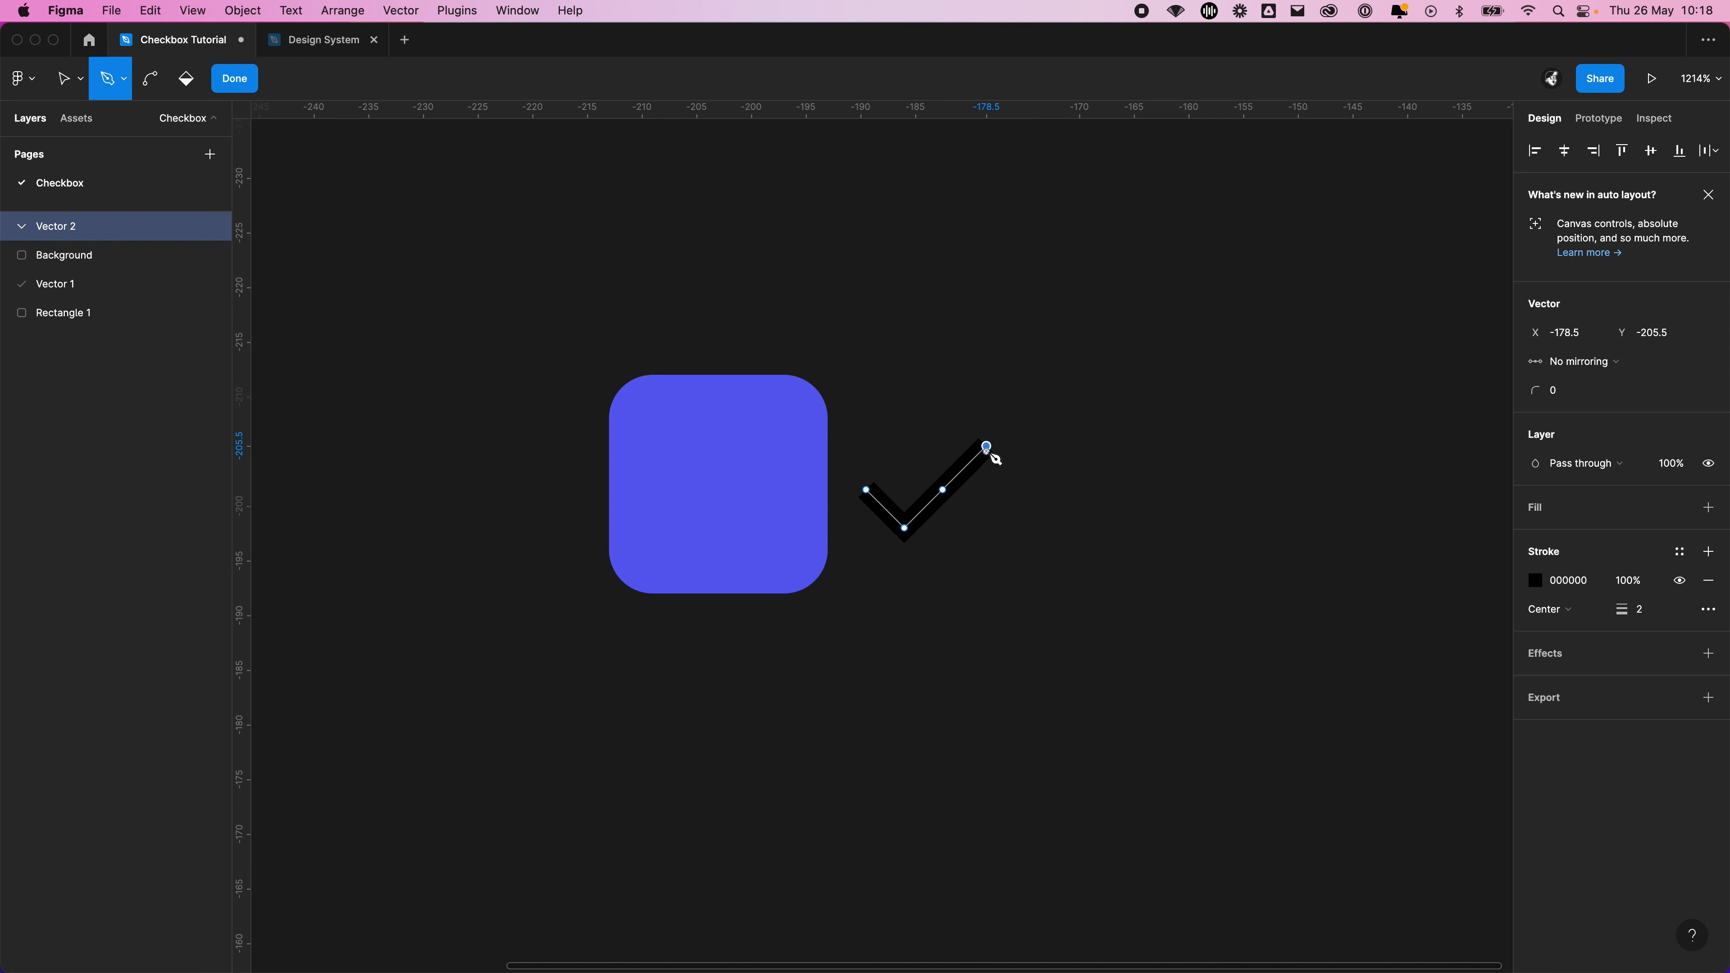
{"action": "key", "text": "Escape"}
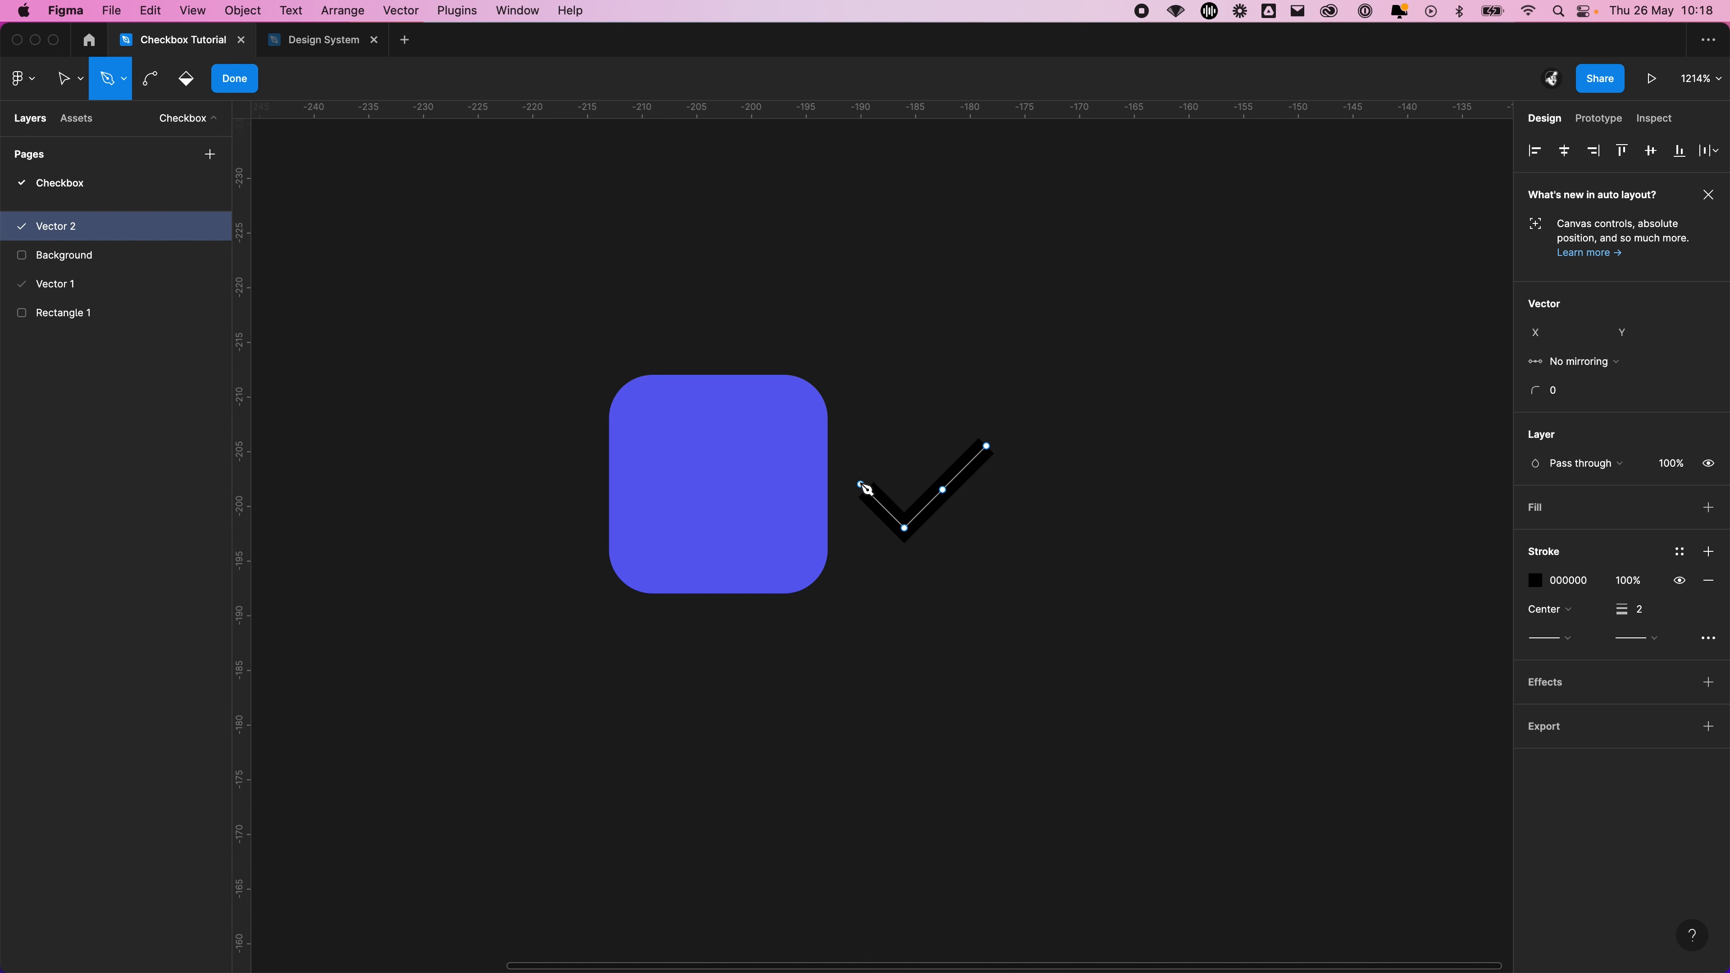
{"action": "left_click", "coordinate": [899, 434]}
{"action": "key", "text": "Escape"}
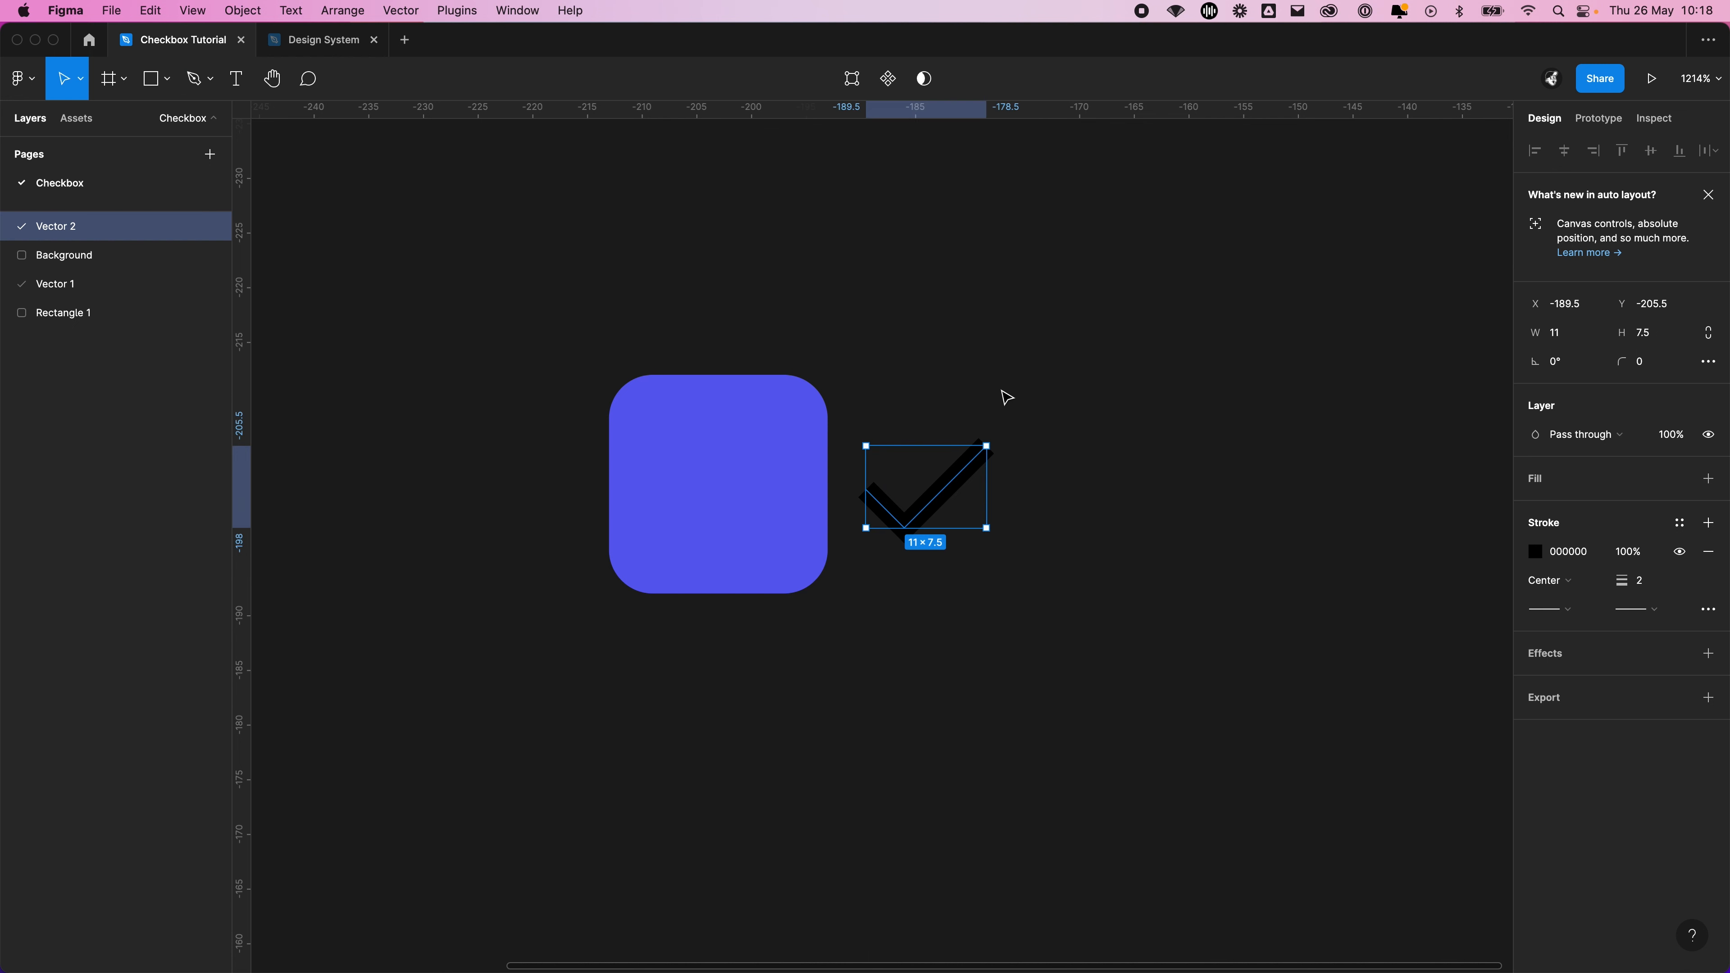
Move the black tick onto the middle of the purple square
{"action": "left_click", "coordinate": [1108, 641]}
{"action": "left_click_drag", "start_coordinate": [942, 504], "coordinate": [742, 497]}
{"action": "left_click", "coordinate": [969, 567]}
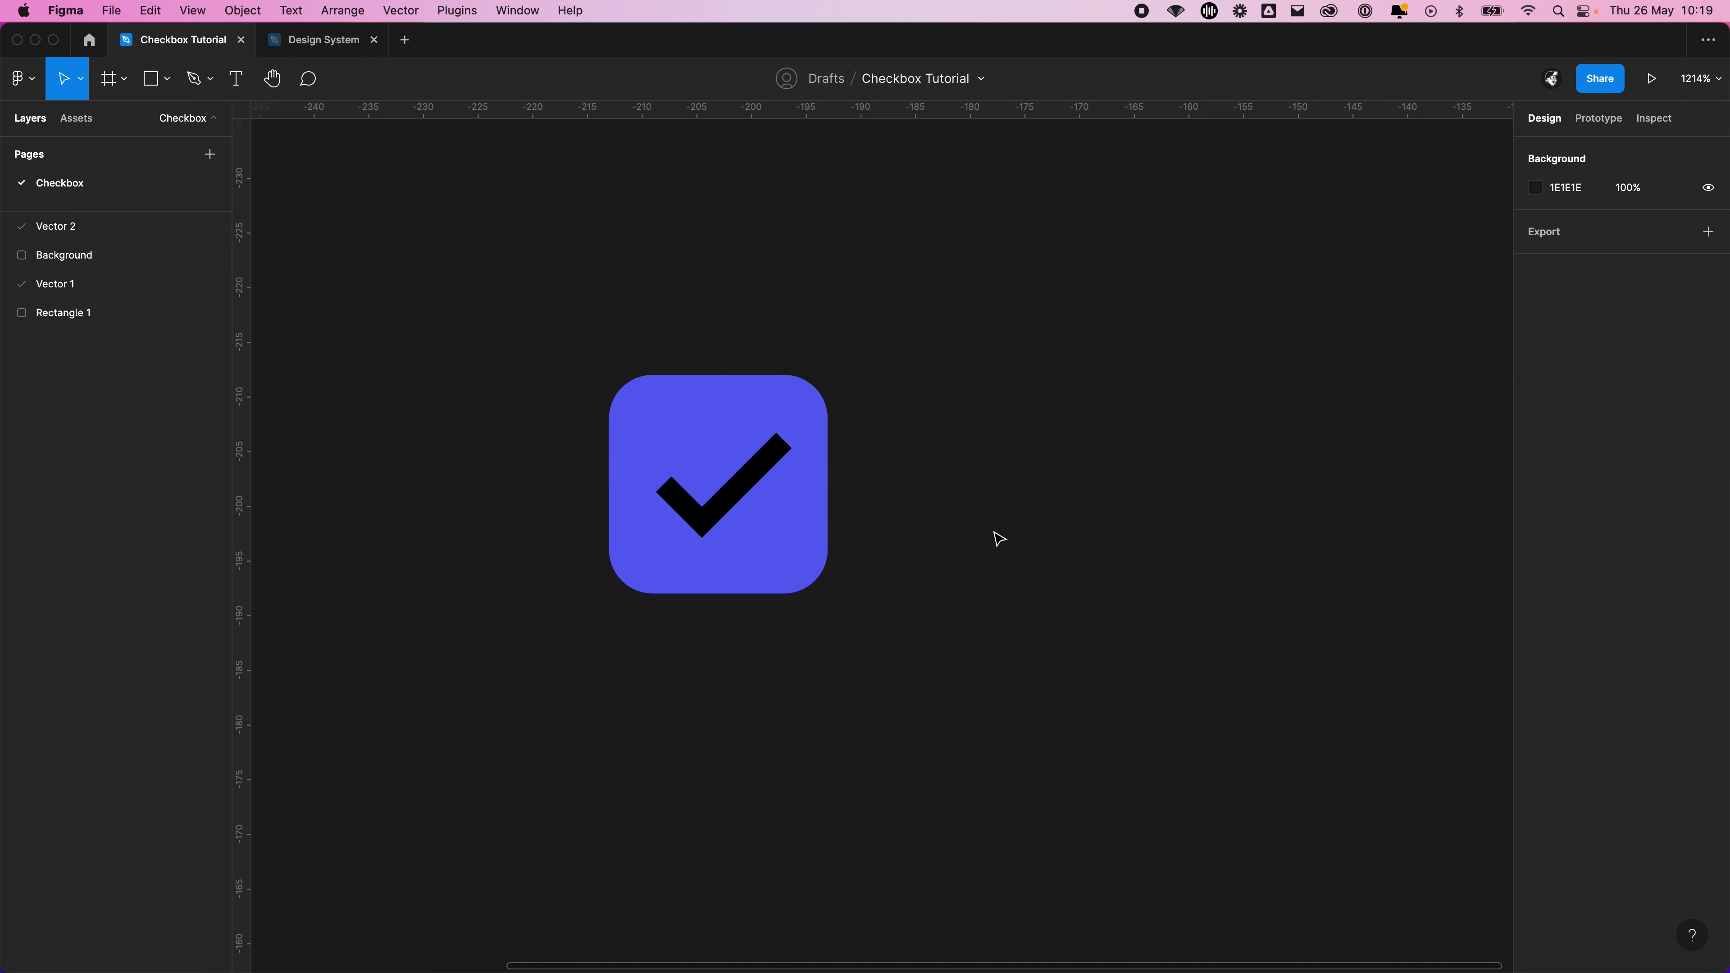
{"action": "left_click_drag", "start_coordinate": [970, 567], "coordinate": [1112, 537]}
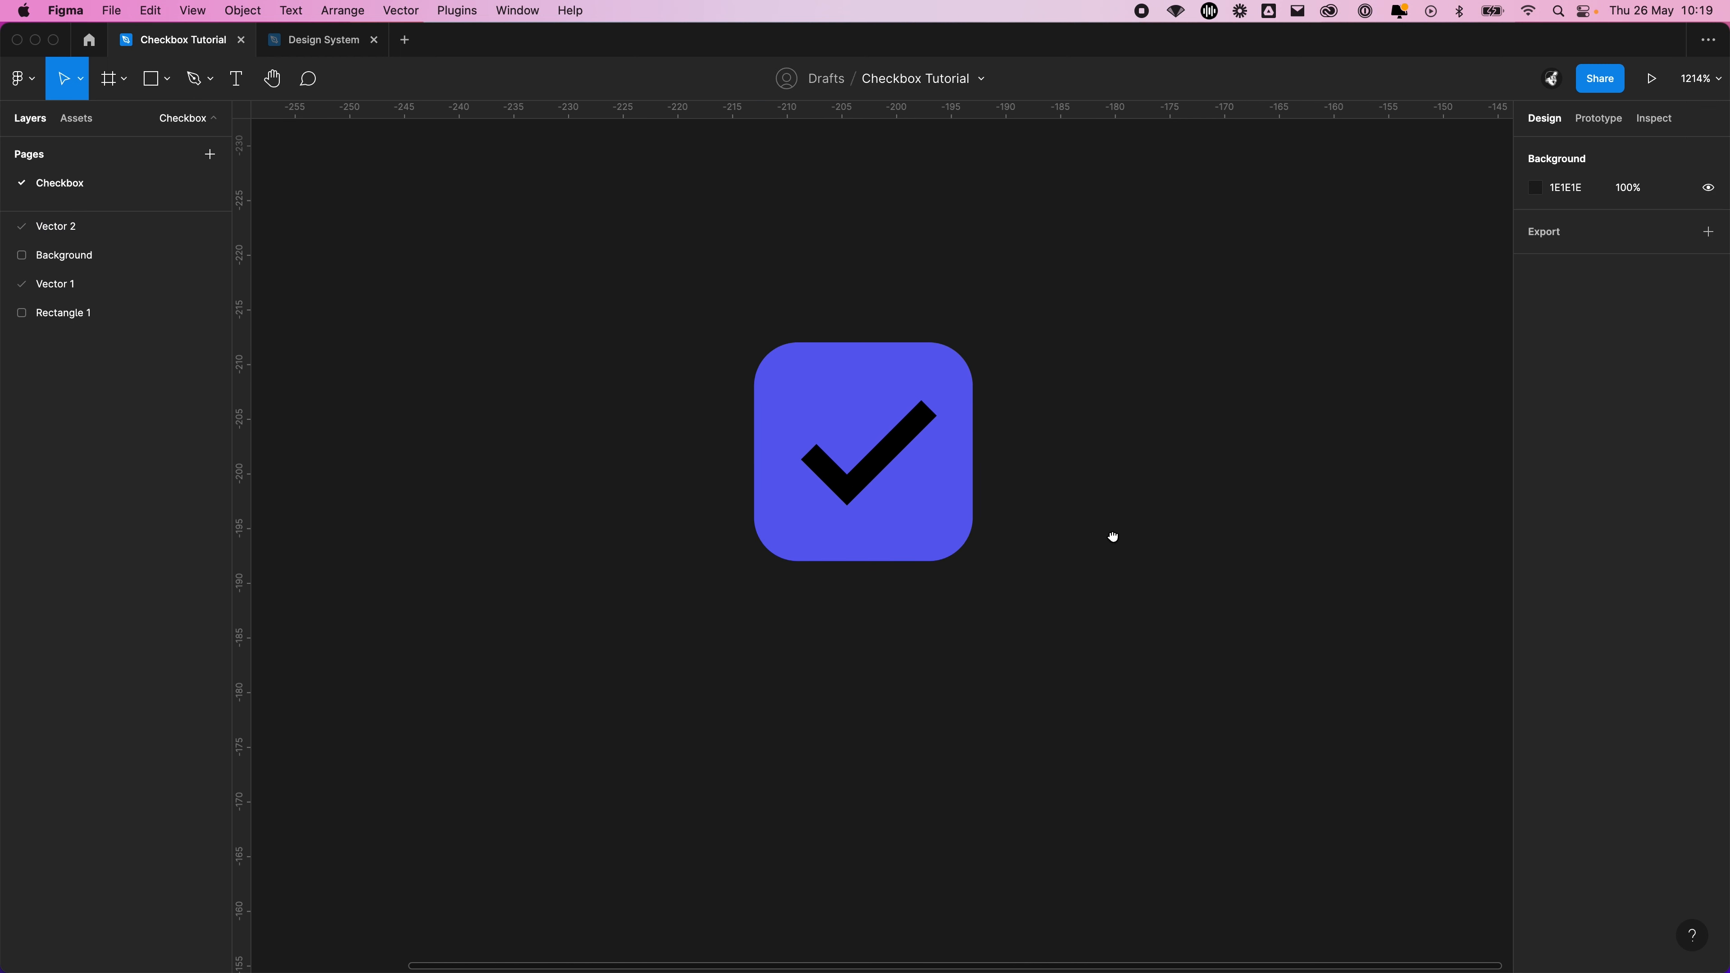
Extend the tick's long arm diagonally to make it about 14 × 10.5, and centre it on the square
{"action": "left_click", "coordinate": [874, 475]}
{"action": "double_click", "coordinate": [877, 470]}
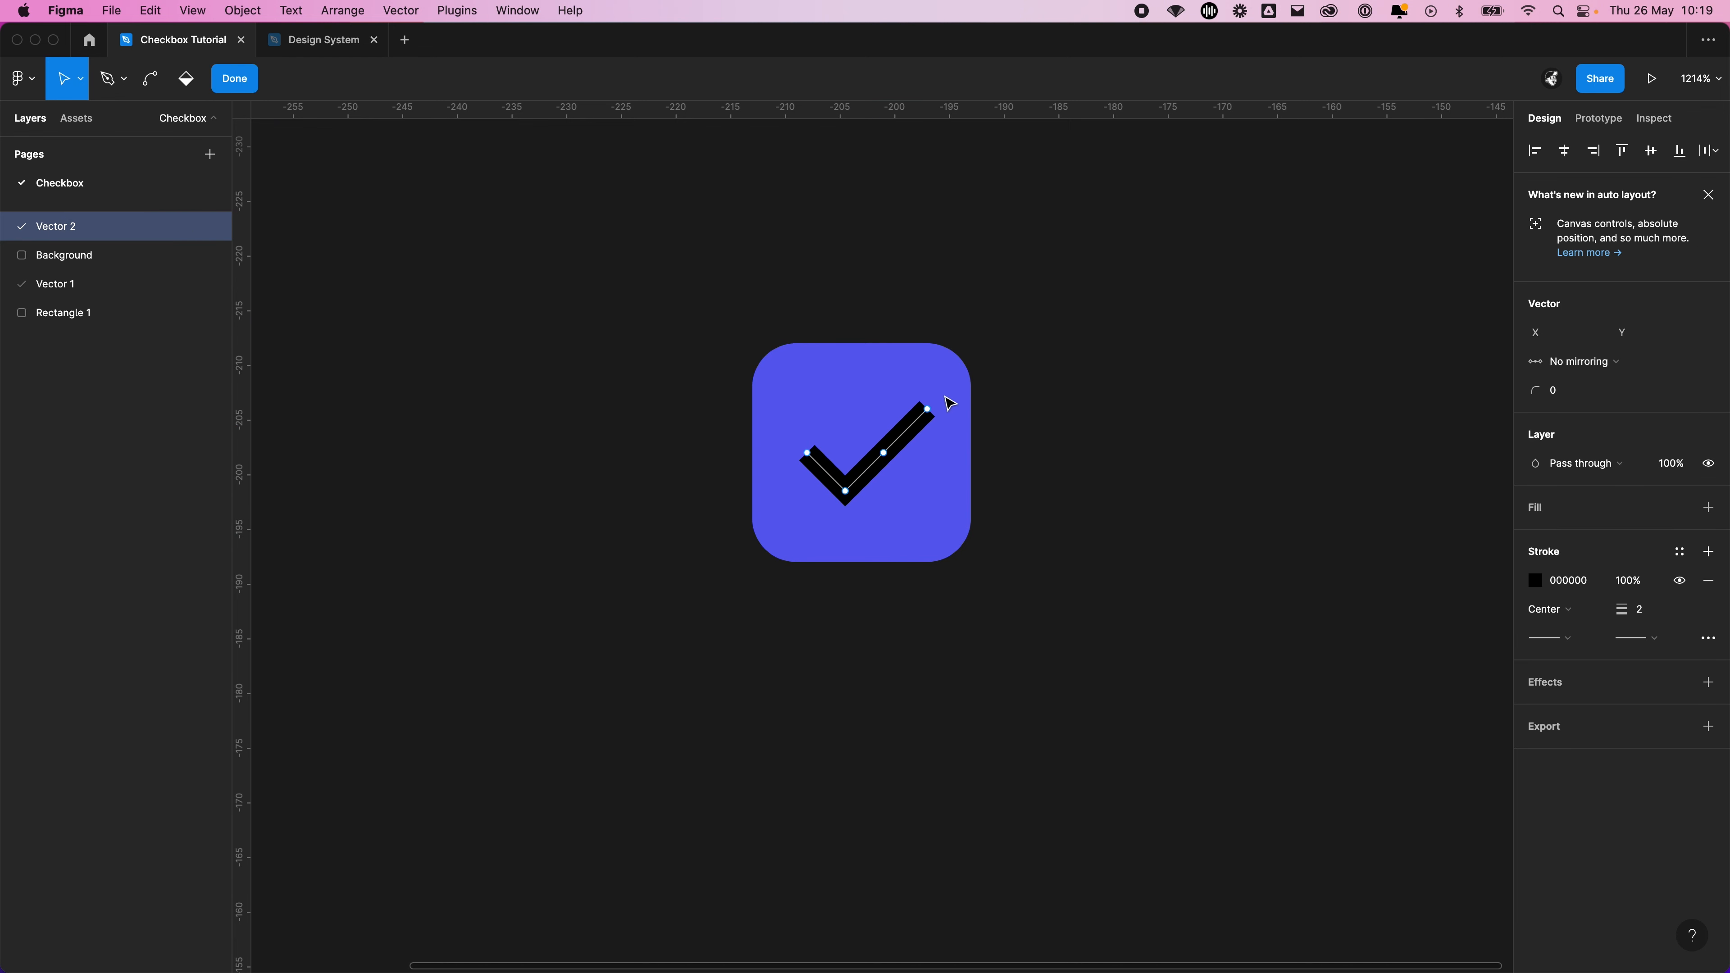
{"action": "left_click_drag", "start_coordinate": [931, 410], "coordinate": [981, 386]}
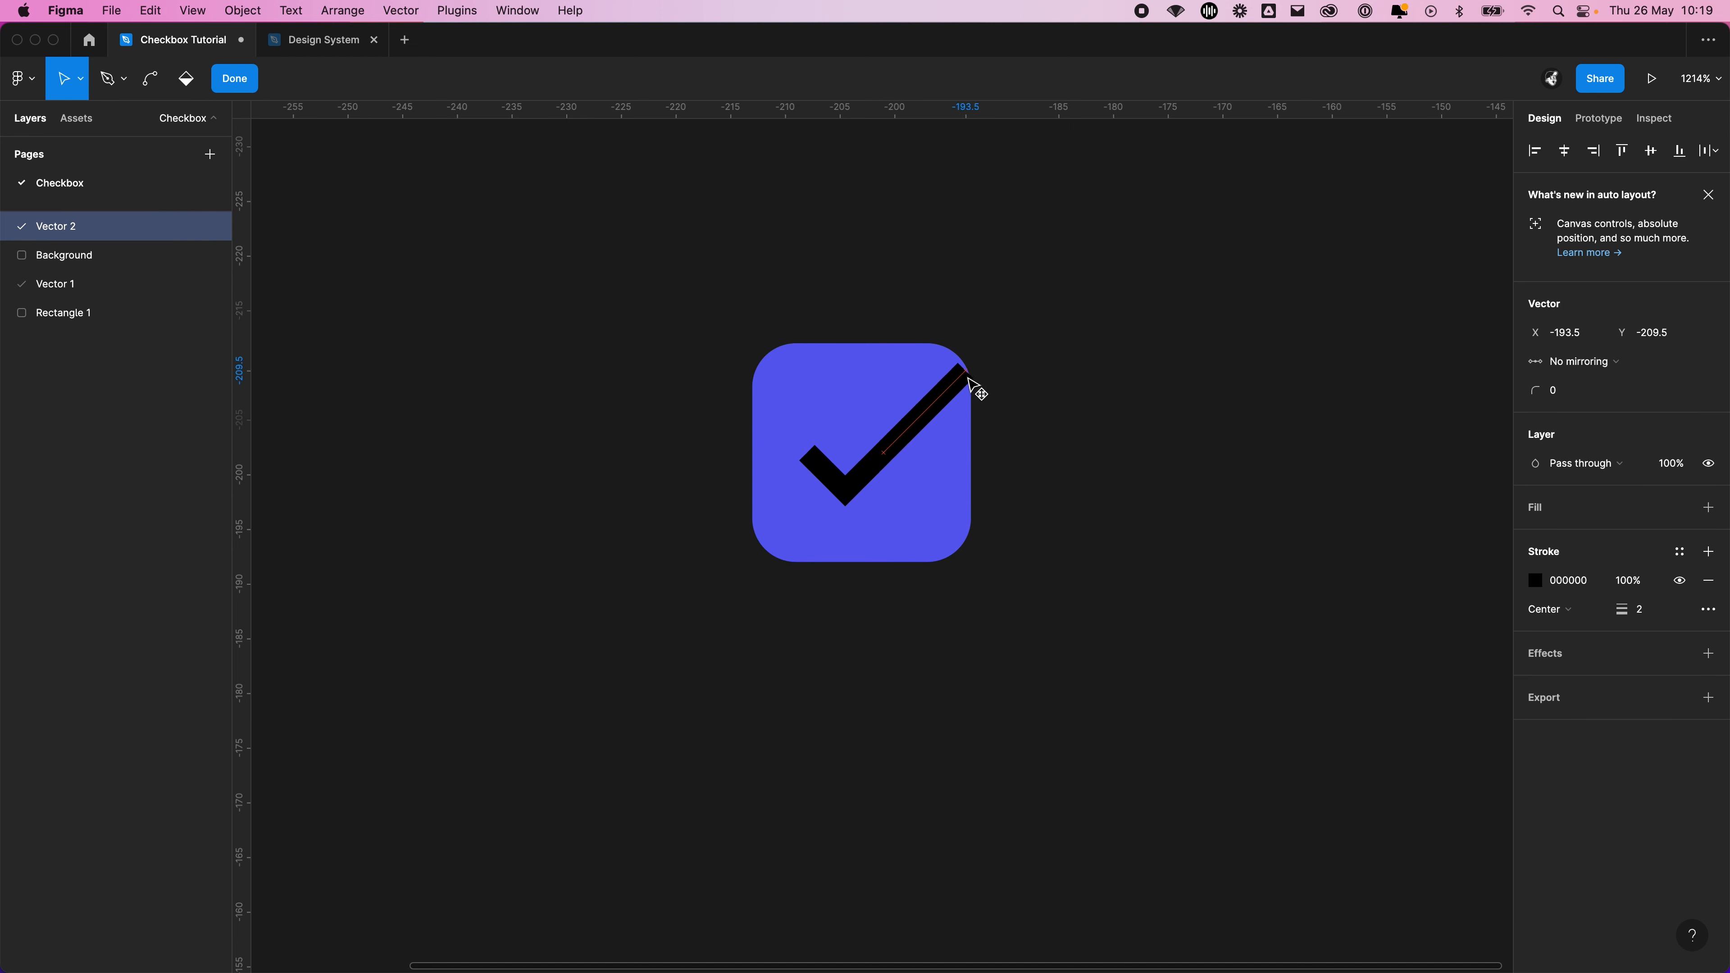
{"action": "key", "text": "Escape"}
{"action": "left_click_drag", "start_coordinate": [927, 449], "coordinate": [884, 456]}
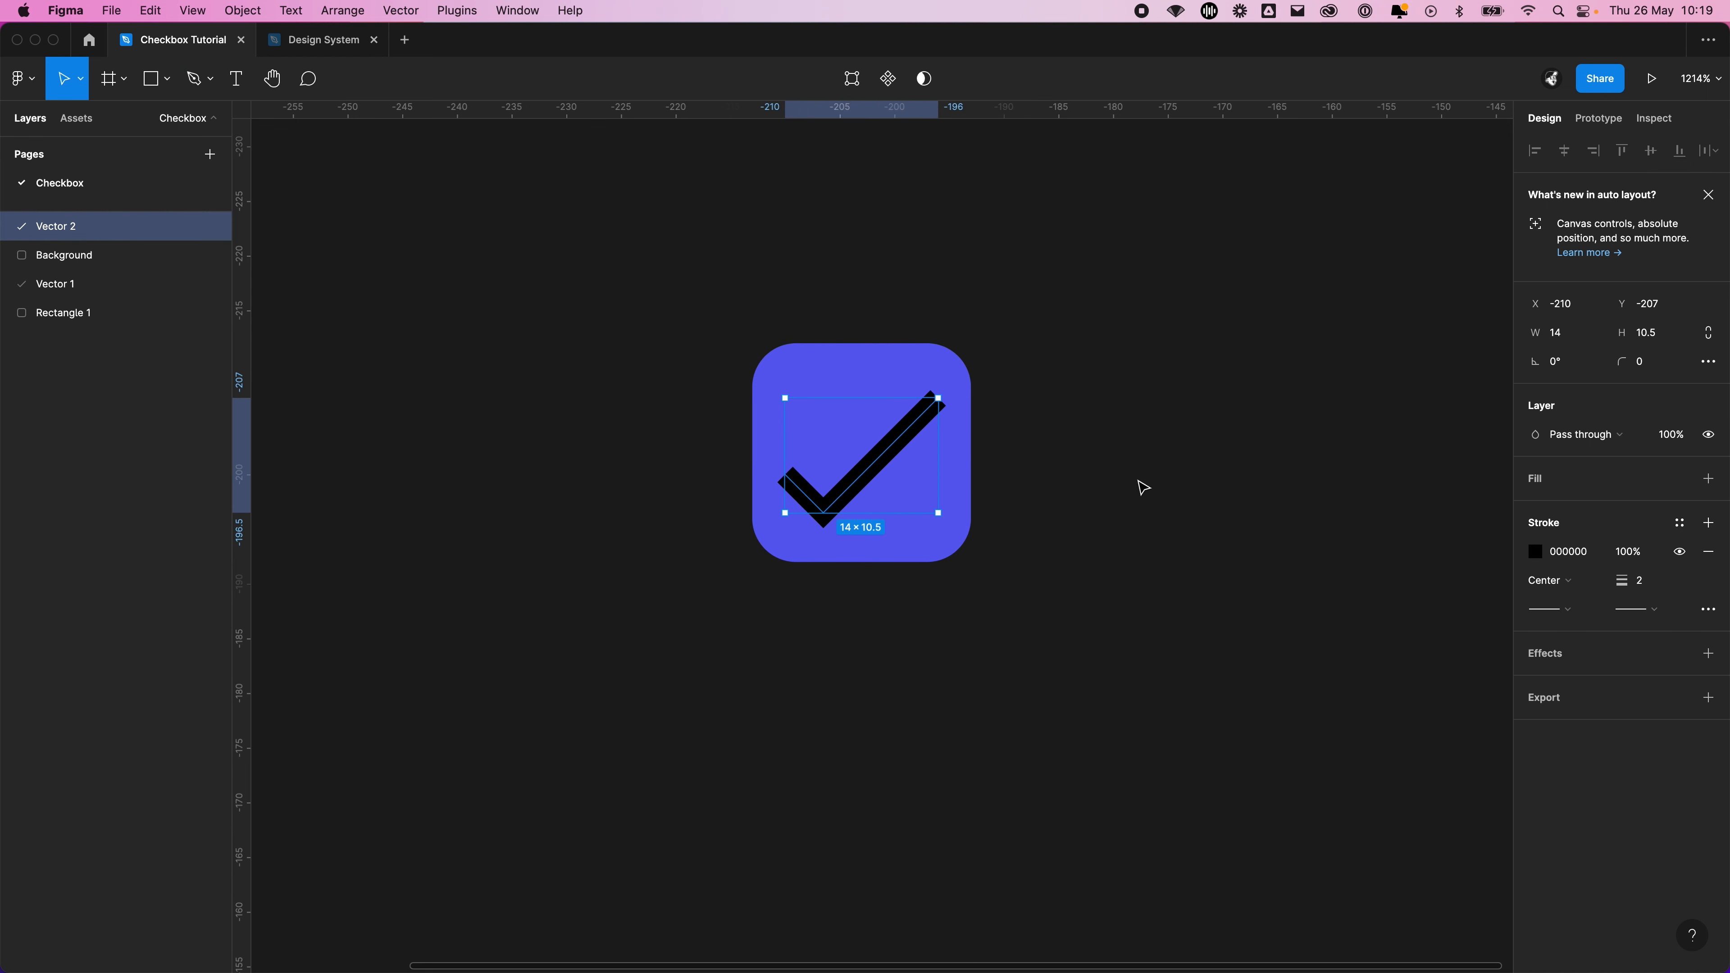
{"action": "left_click", "coordinate": [1264, 610]}
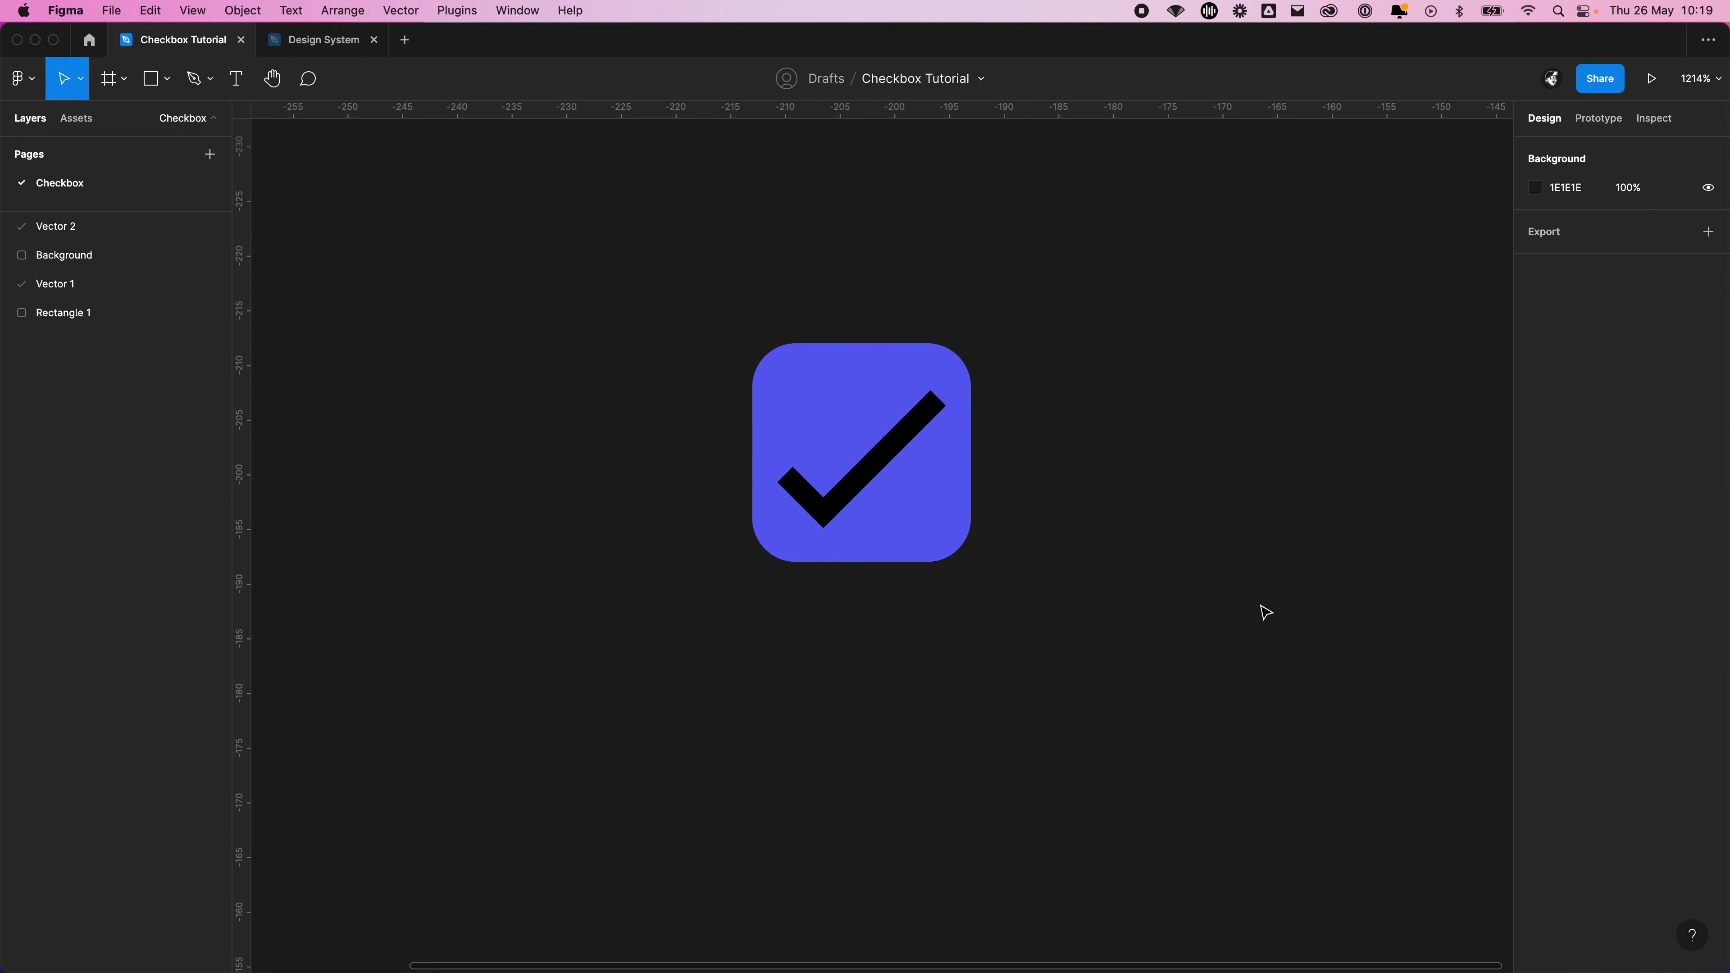
Shorten the tick's long arm to make it about 11.5 × 8, and centre it on the square
{"action": "double_click", "coordinate": [887, 460]}
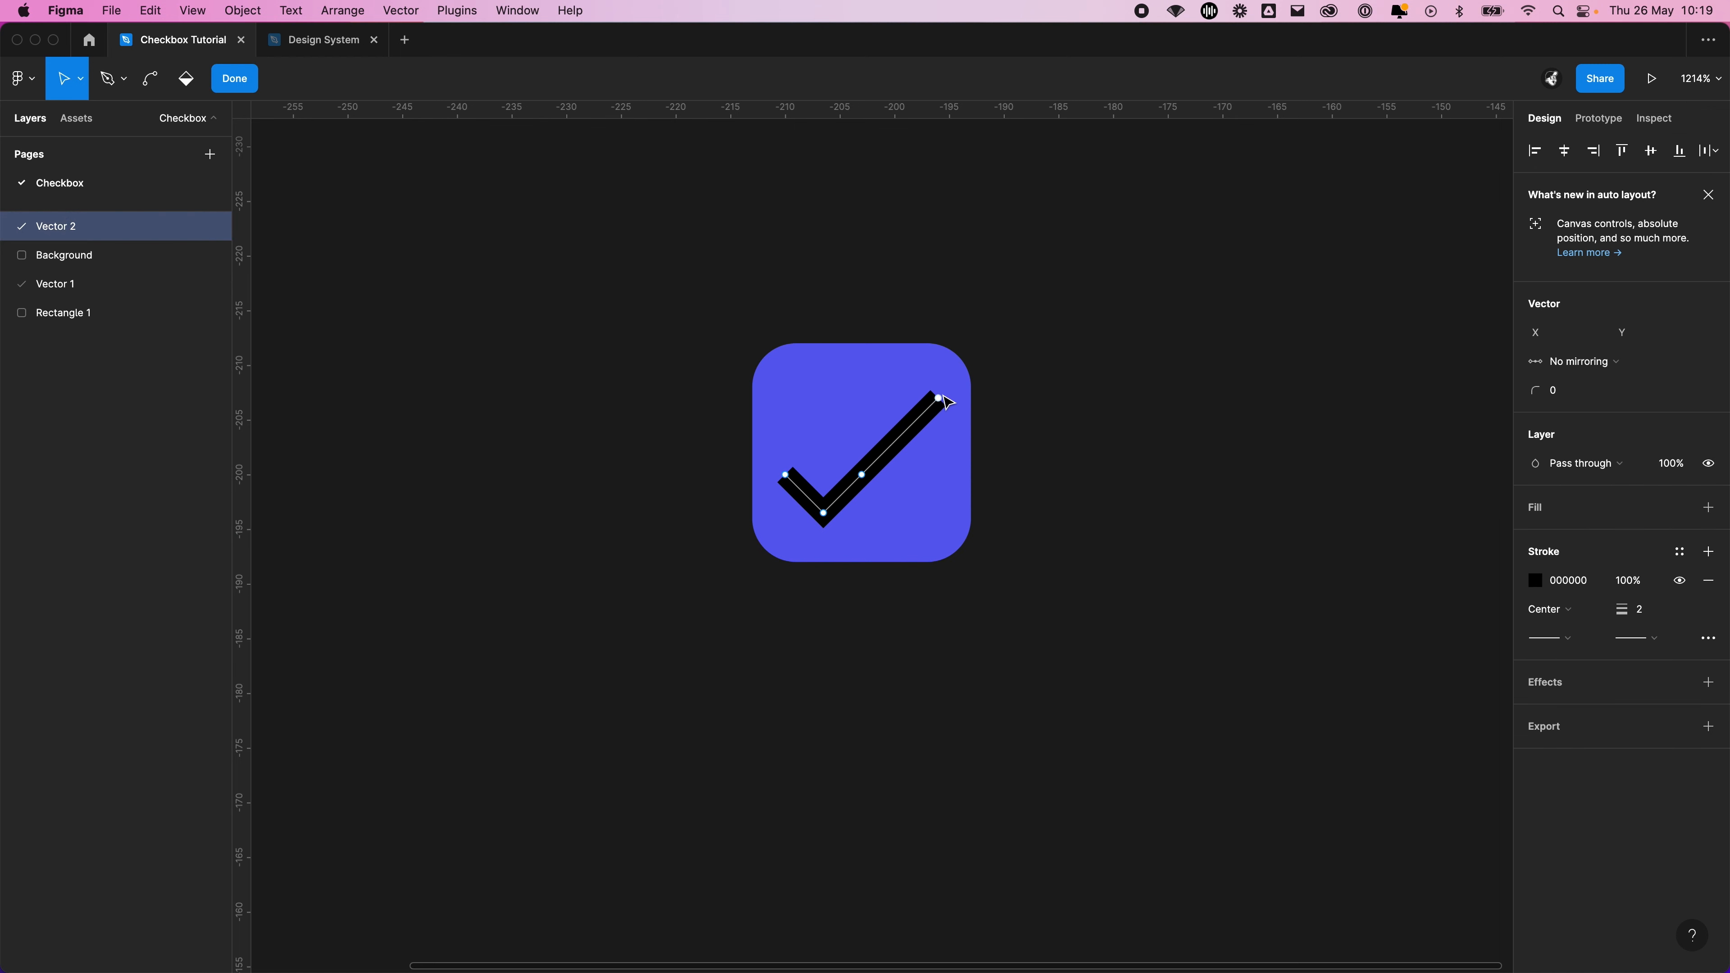
{"action": "left_click_drag", "start_coordinate": [940, 399], "coordinate": [892, 450]}
{"action": "key", "text": "Escape"}
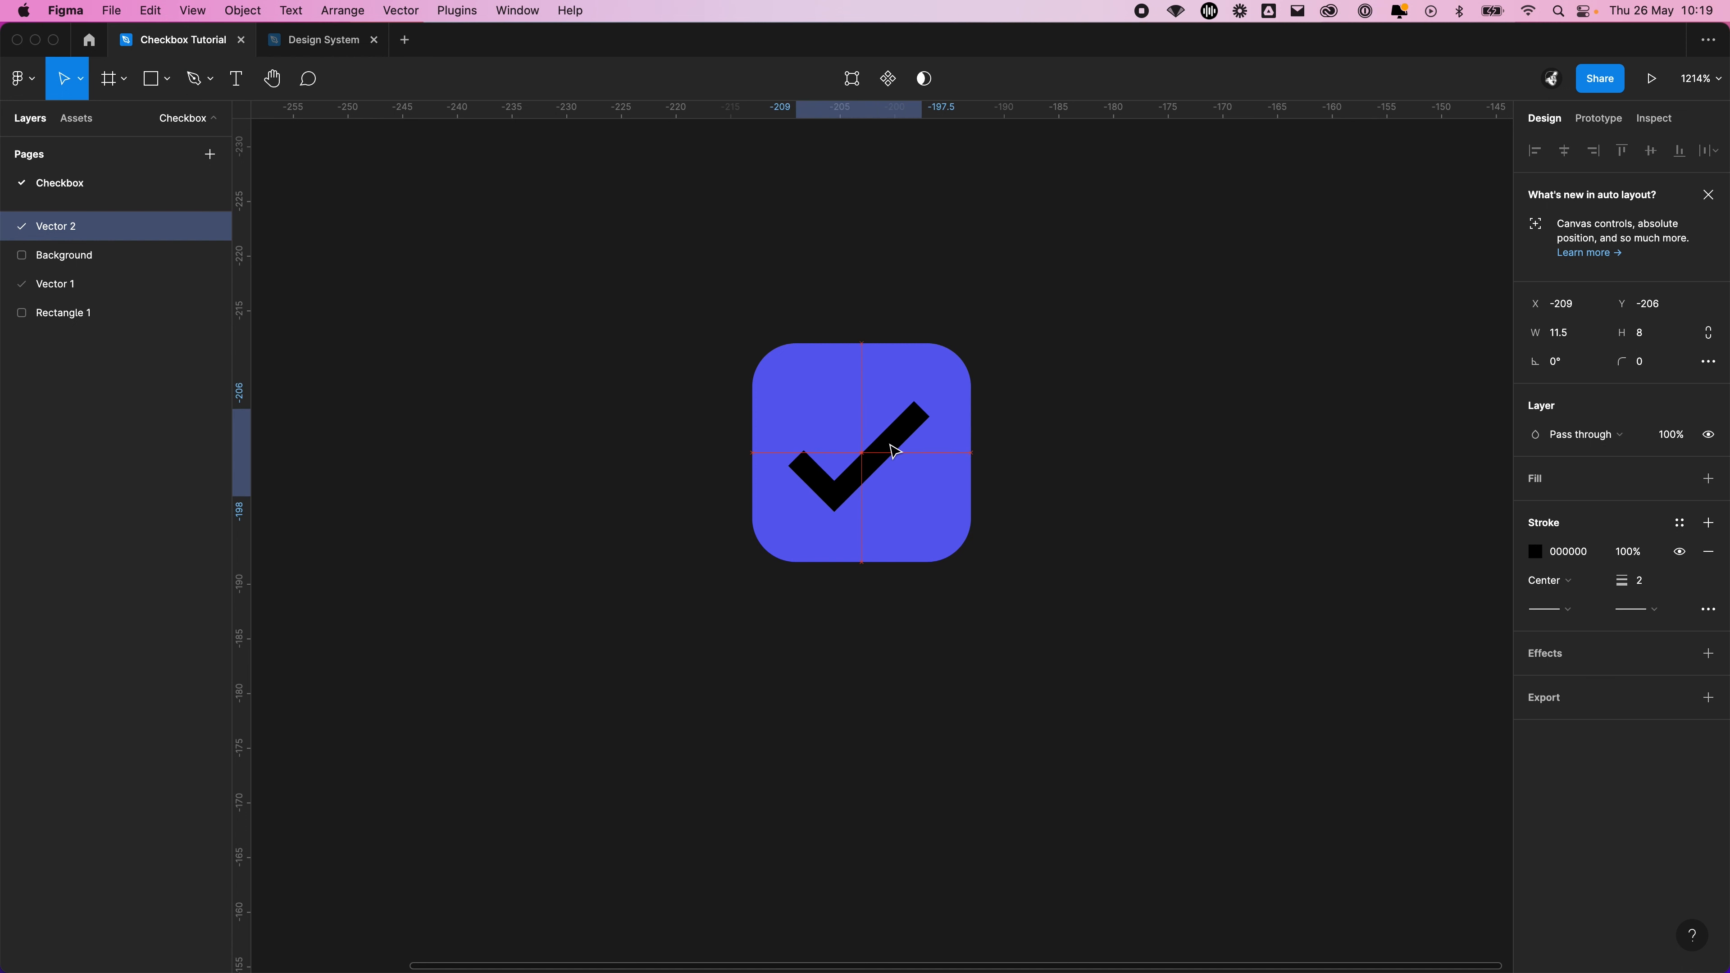
{"action": "left_click", "coordinate": [1125, 448]}
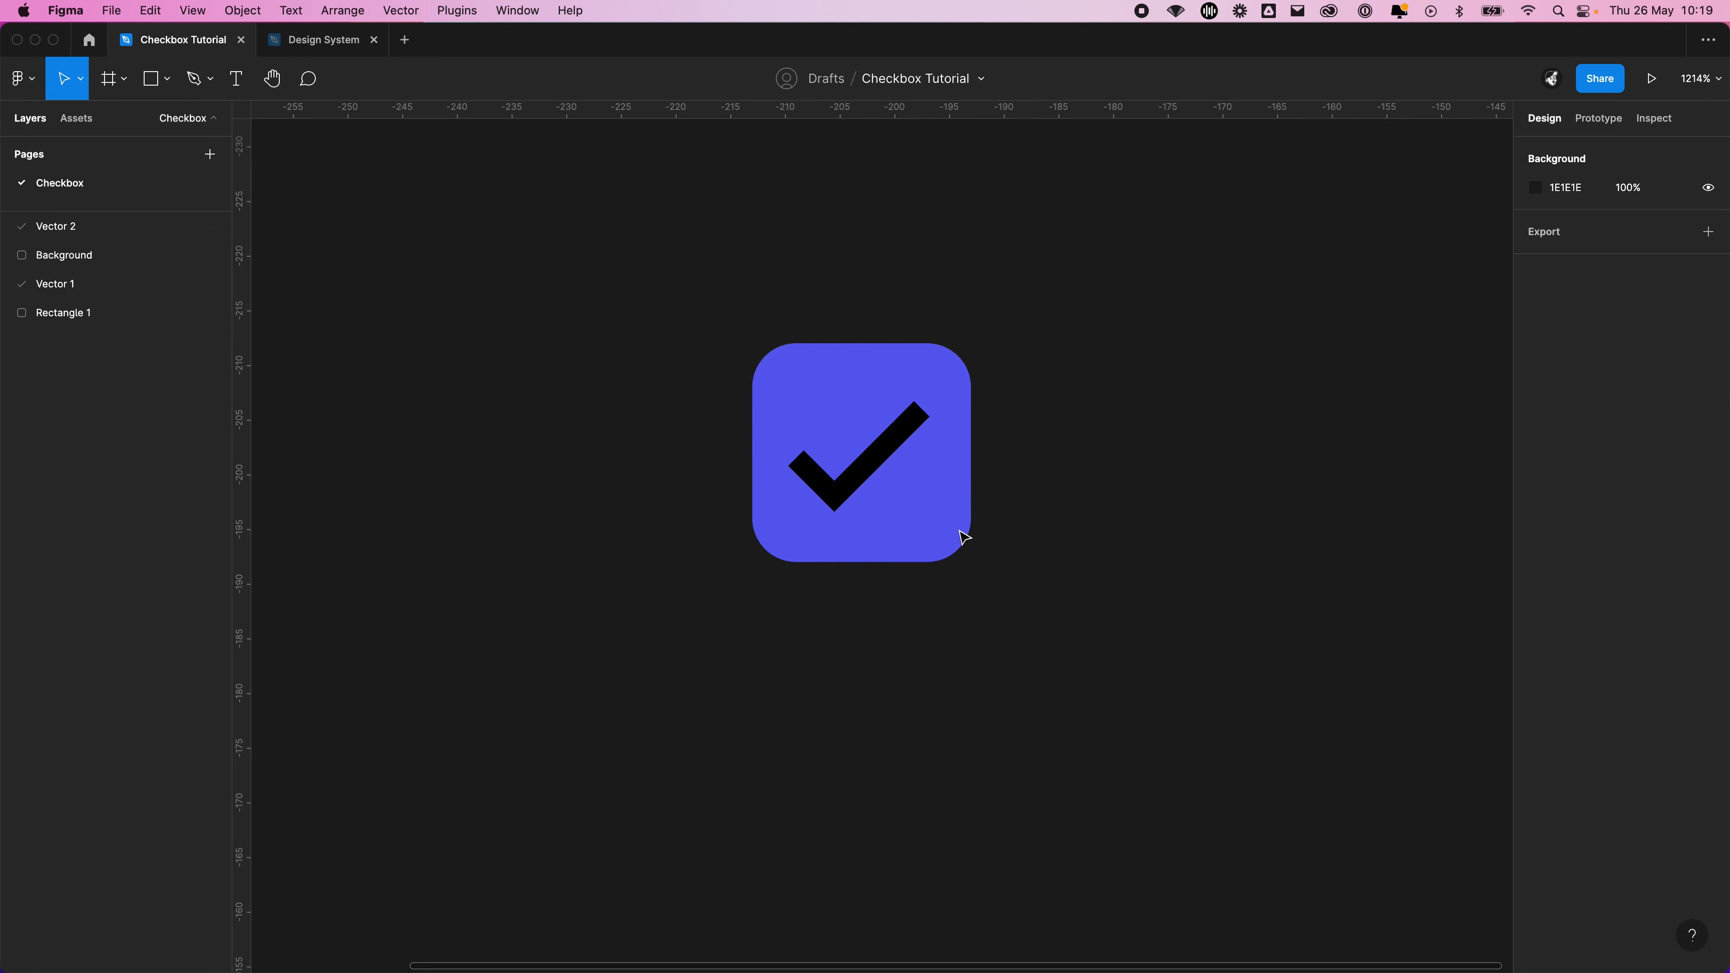
Try a smaller tick of about 10.5 × 7 by pulling in its long arm, and reposition it near the square's centre
{"action": "left_click", "coordinate": [917, 414]}
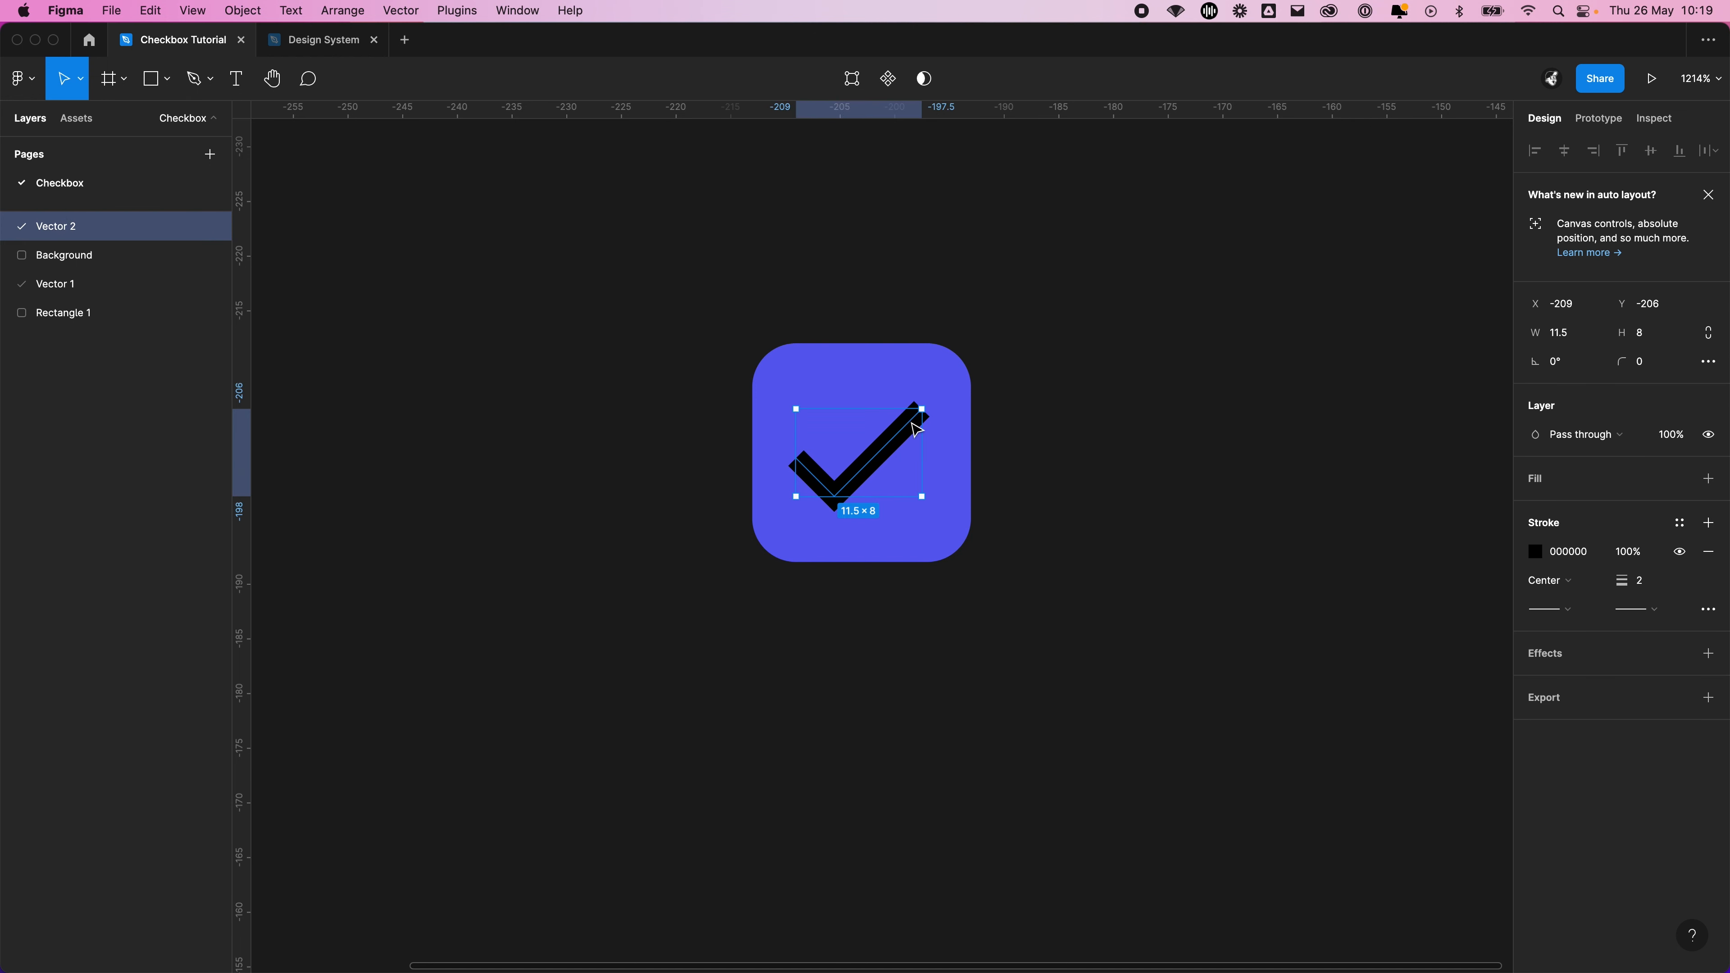
{"action": "double_click", "coordinate": [911, 422]}
{"action": "left_click_drag", "start_coordinate": [923, 409], "coordinate": [913, 420]}
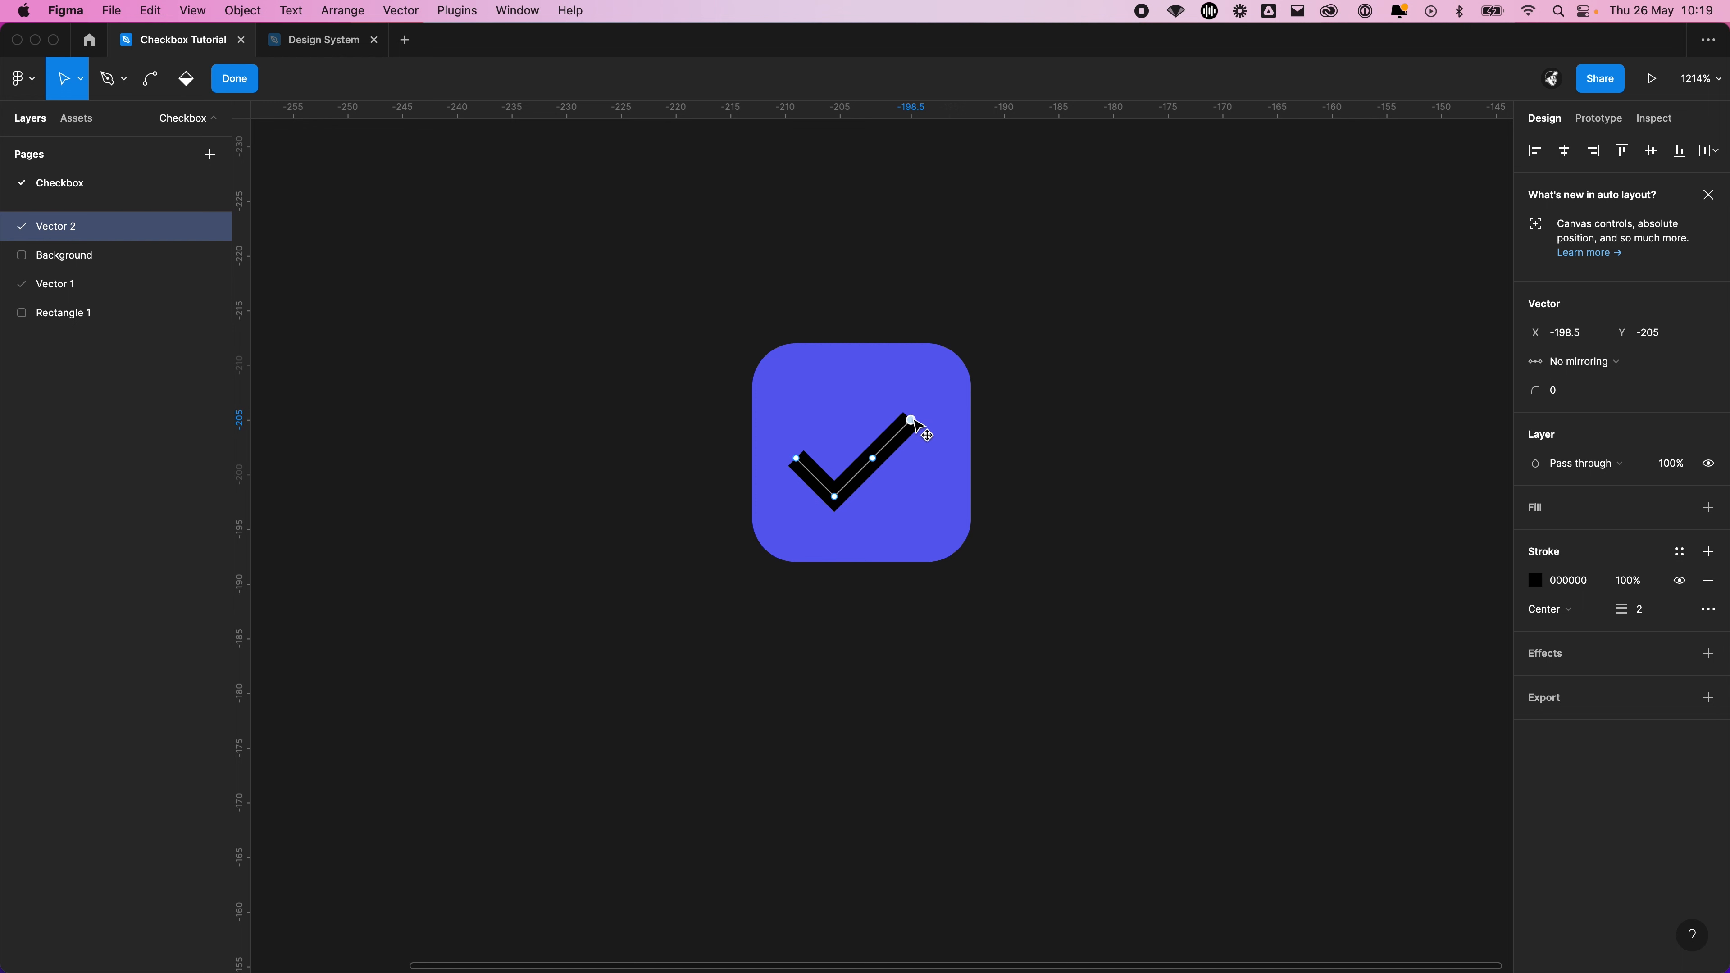
{"action": "left_click", "coordinate": [912, 470]}
{"action": "key", "text": "Escape"}
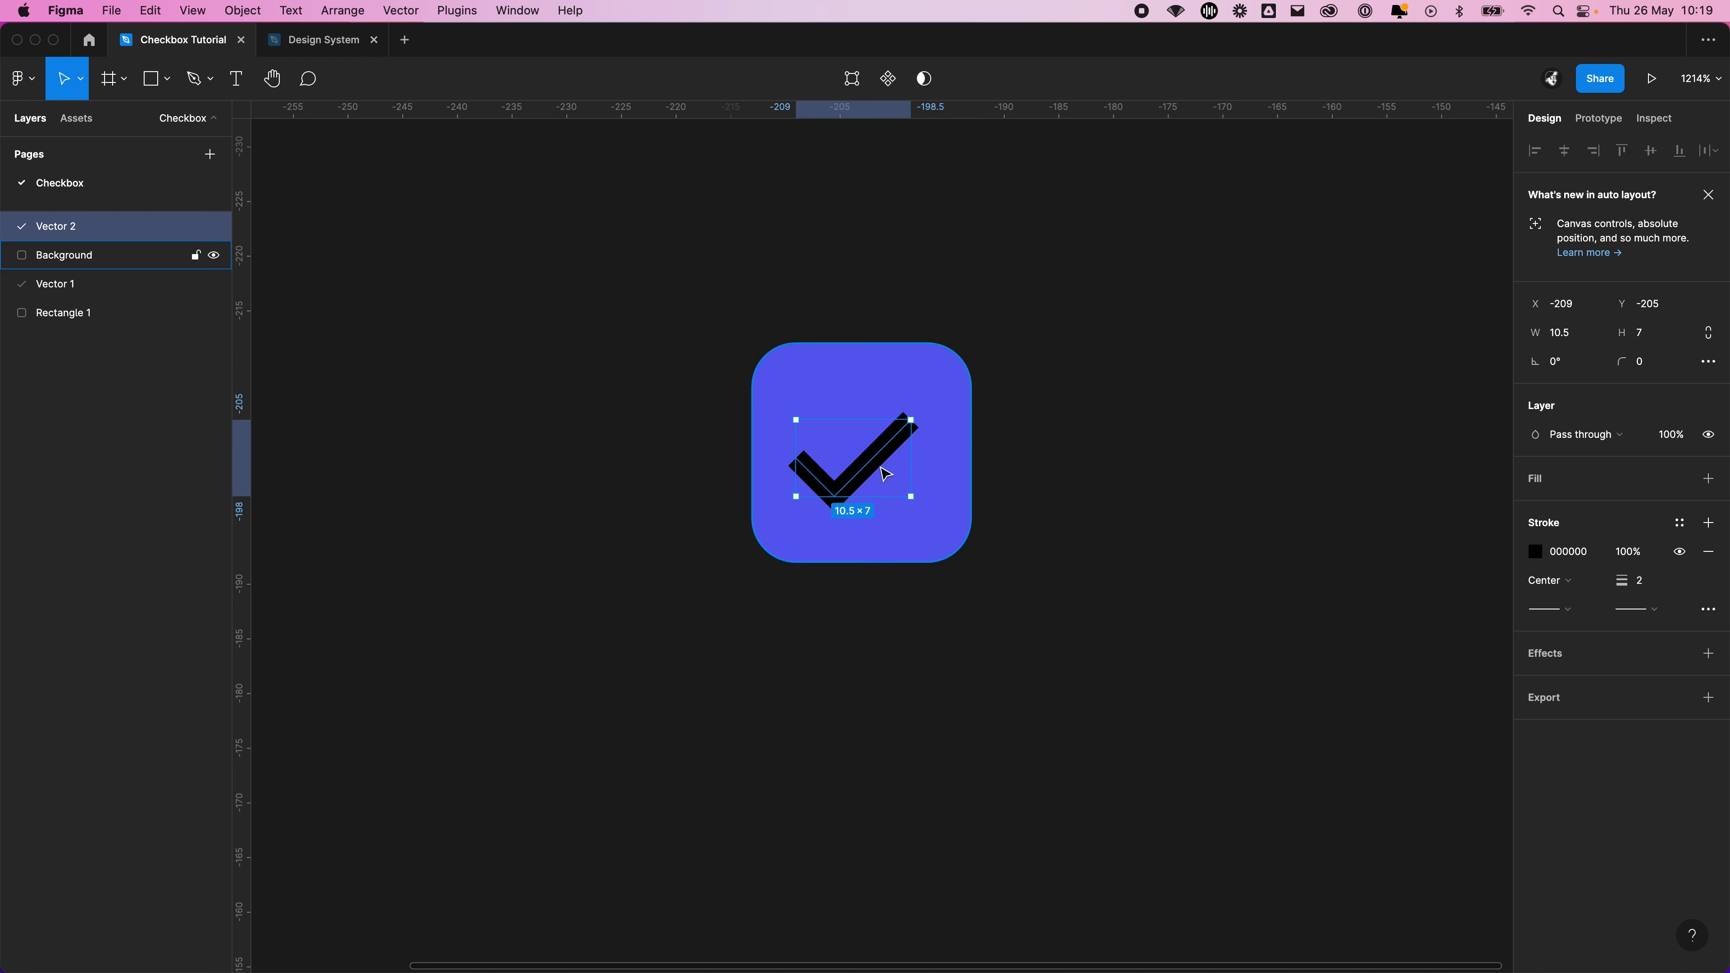
{"action": "key", "text": "super+z"}
{"action": "left_click_drag", "start_coordinate": [893, 455], "coordinate": [893, 466]}
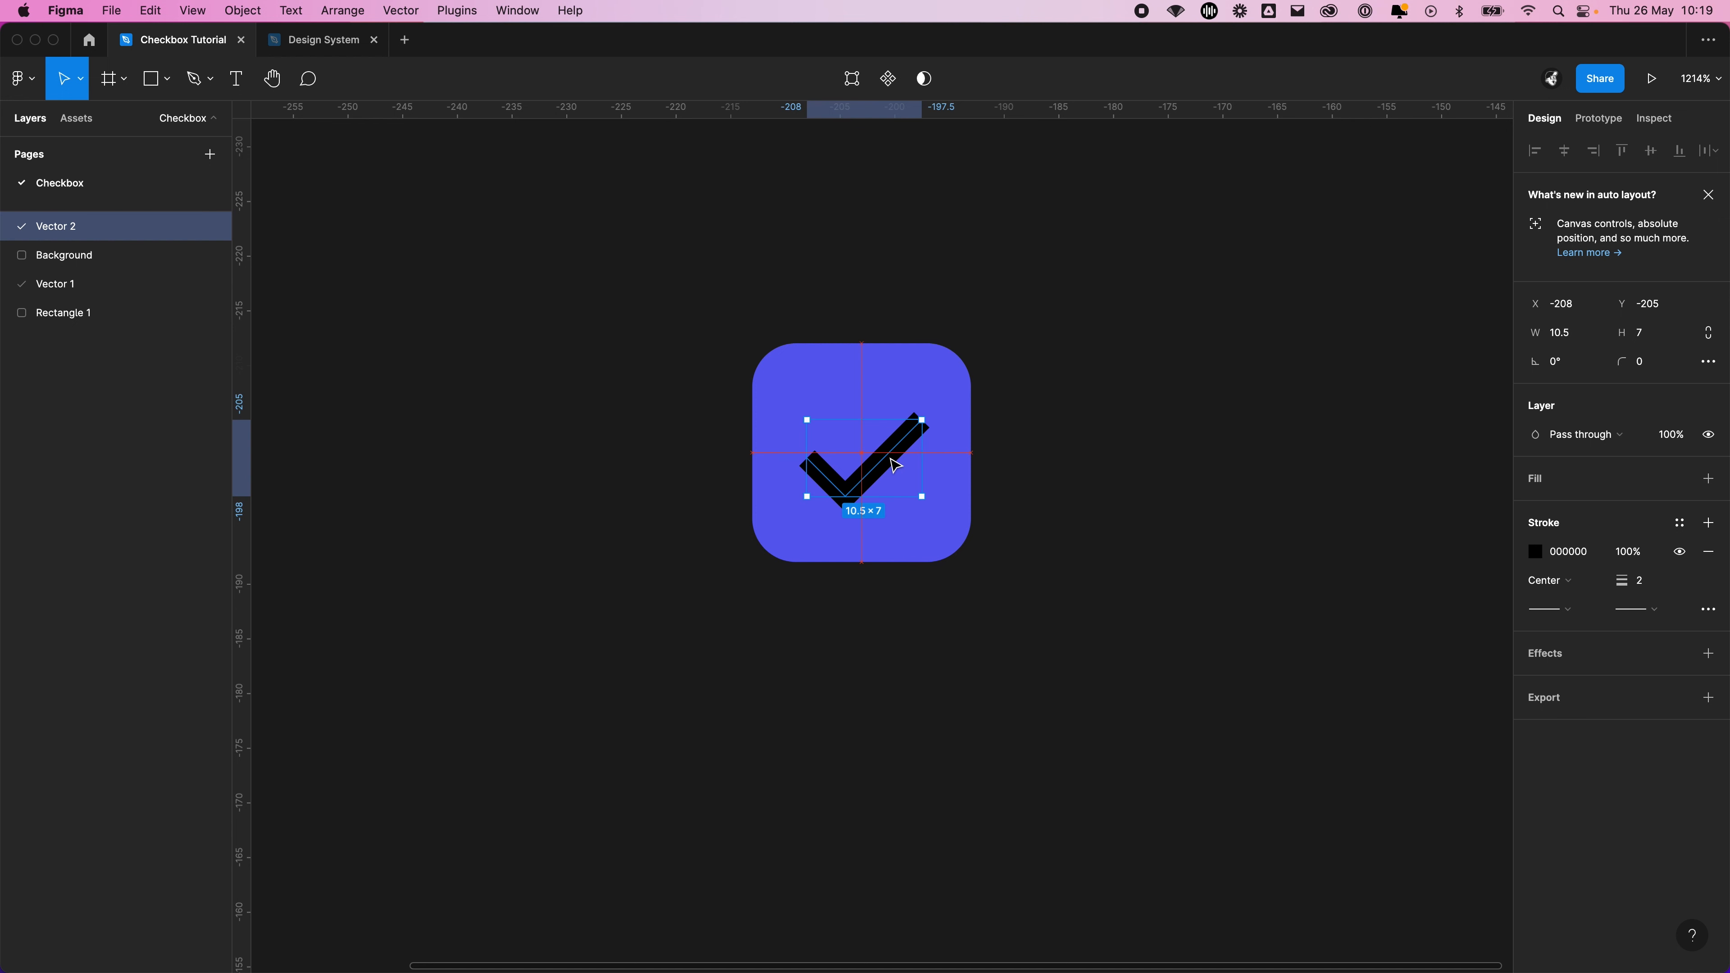
{"action": "left_click", "coordinate": [1196, 452]}
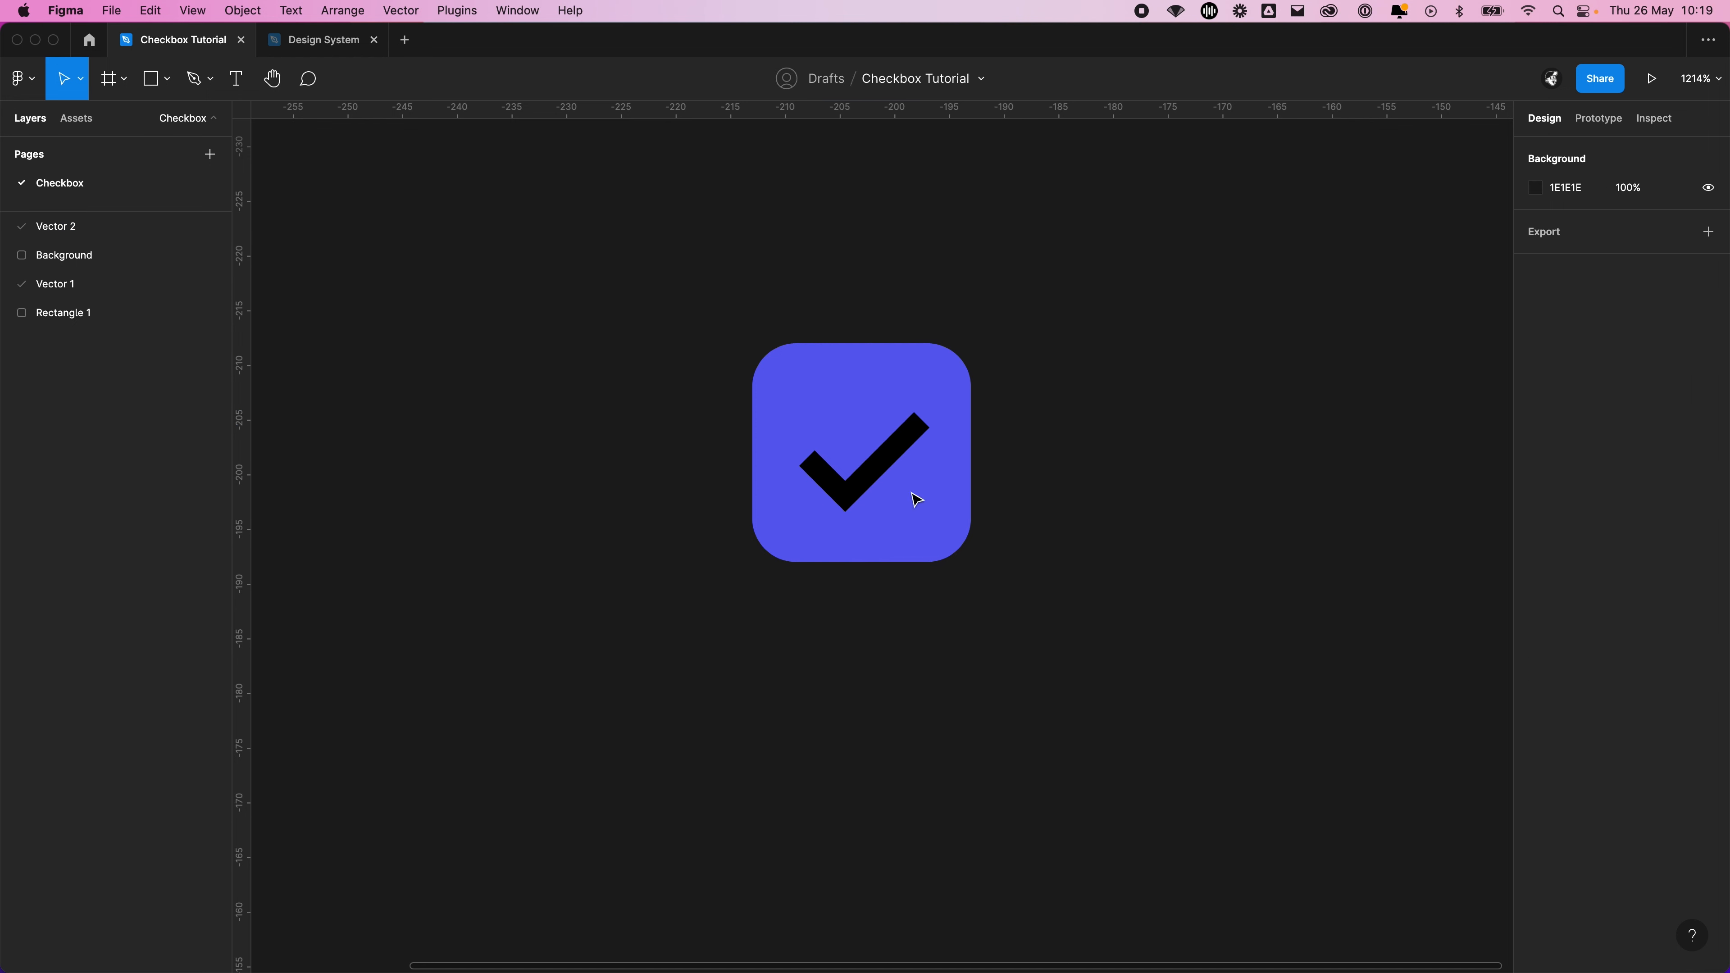
Lengthen the tick's long arm to bring it to about 11.5 × 8, positioned at the square's centre
{"action": "double_click", "coordinate": [869, 483]}
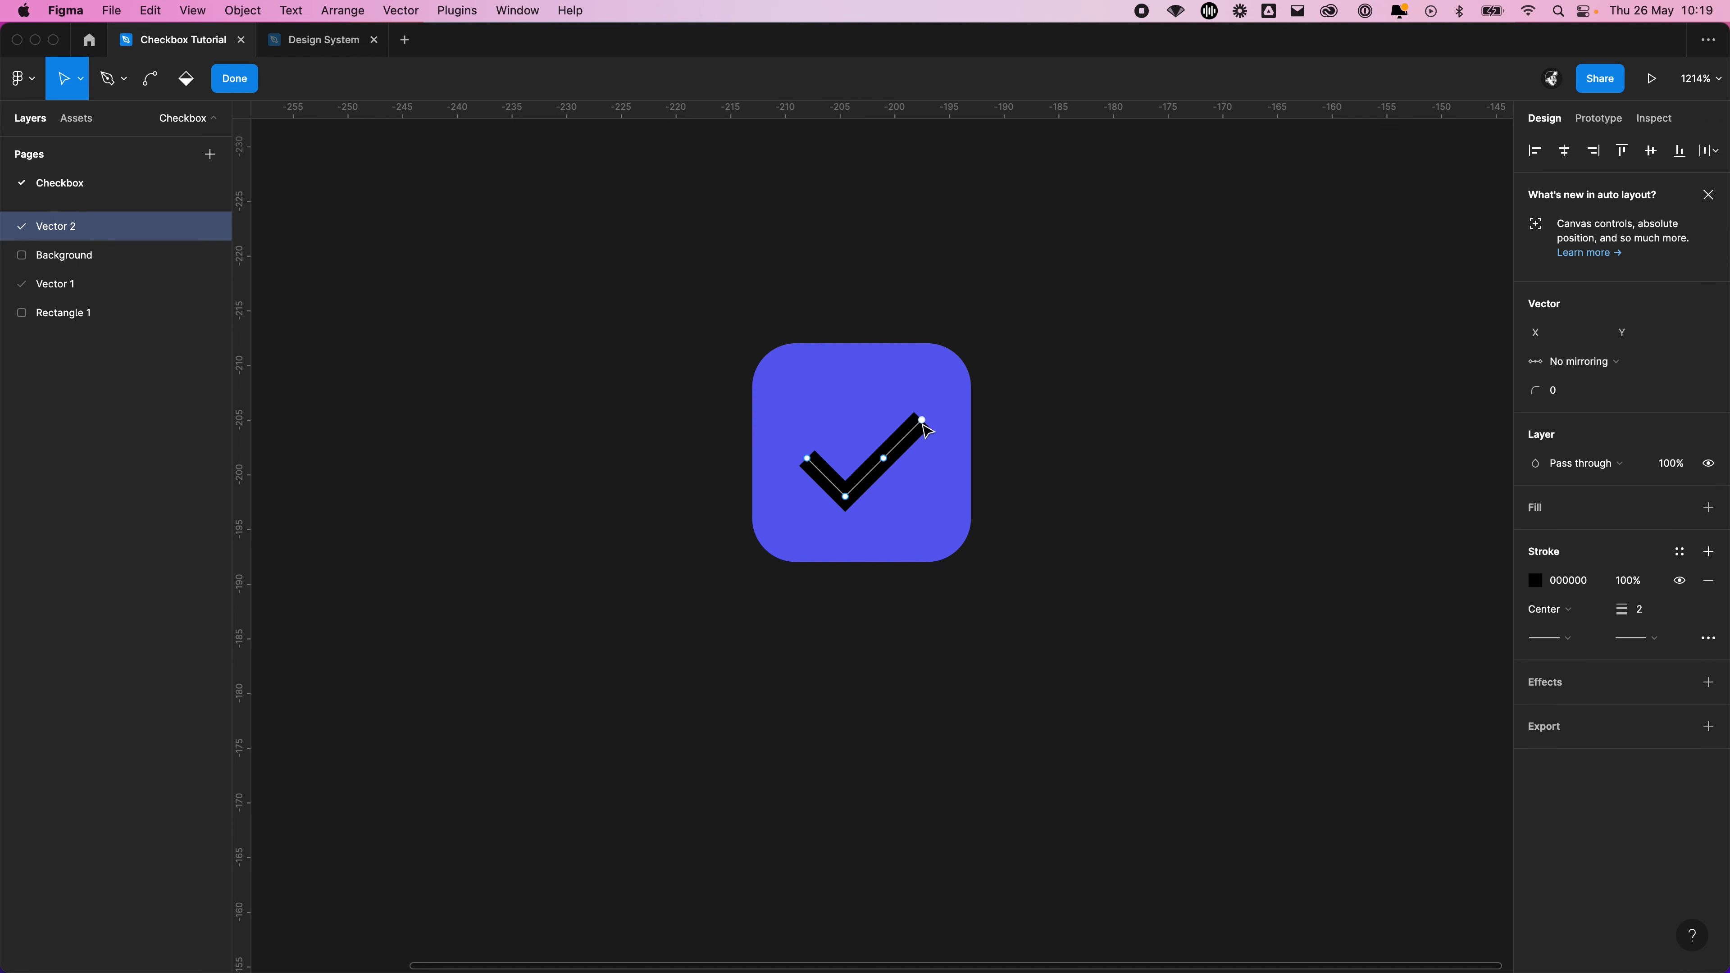
{"action": "left_click_drag", "start_coordinate": [923, 424], "coordinate": [938, 413]}
{"action": "left_click", "coordinate": [1027, 512]}
{"action": "key", "text": "Escape"}
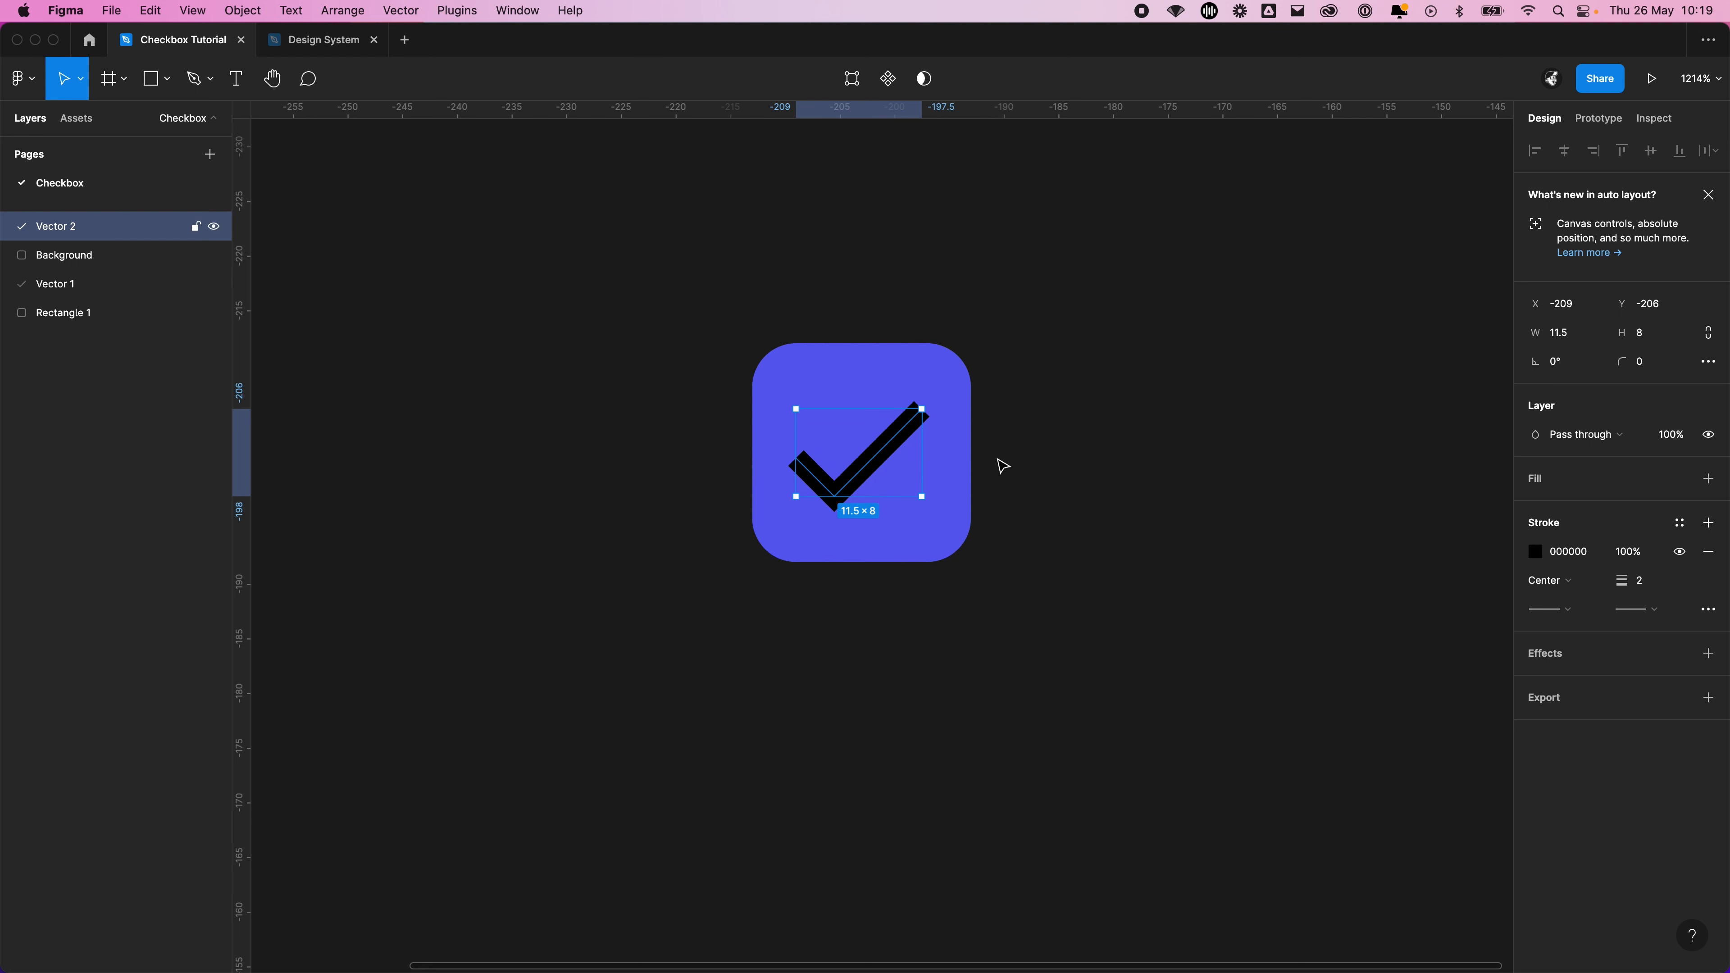
{"action": "left_click", "coordinate": [1146, 459]}
Set the black tick's stroke color to white, FFFFFF
{"action": "scroll", "coordinate": [1115, 495], "scroll_direction": "down", "scroll_amount": 3}
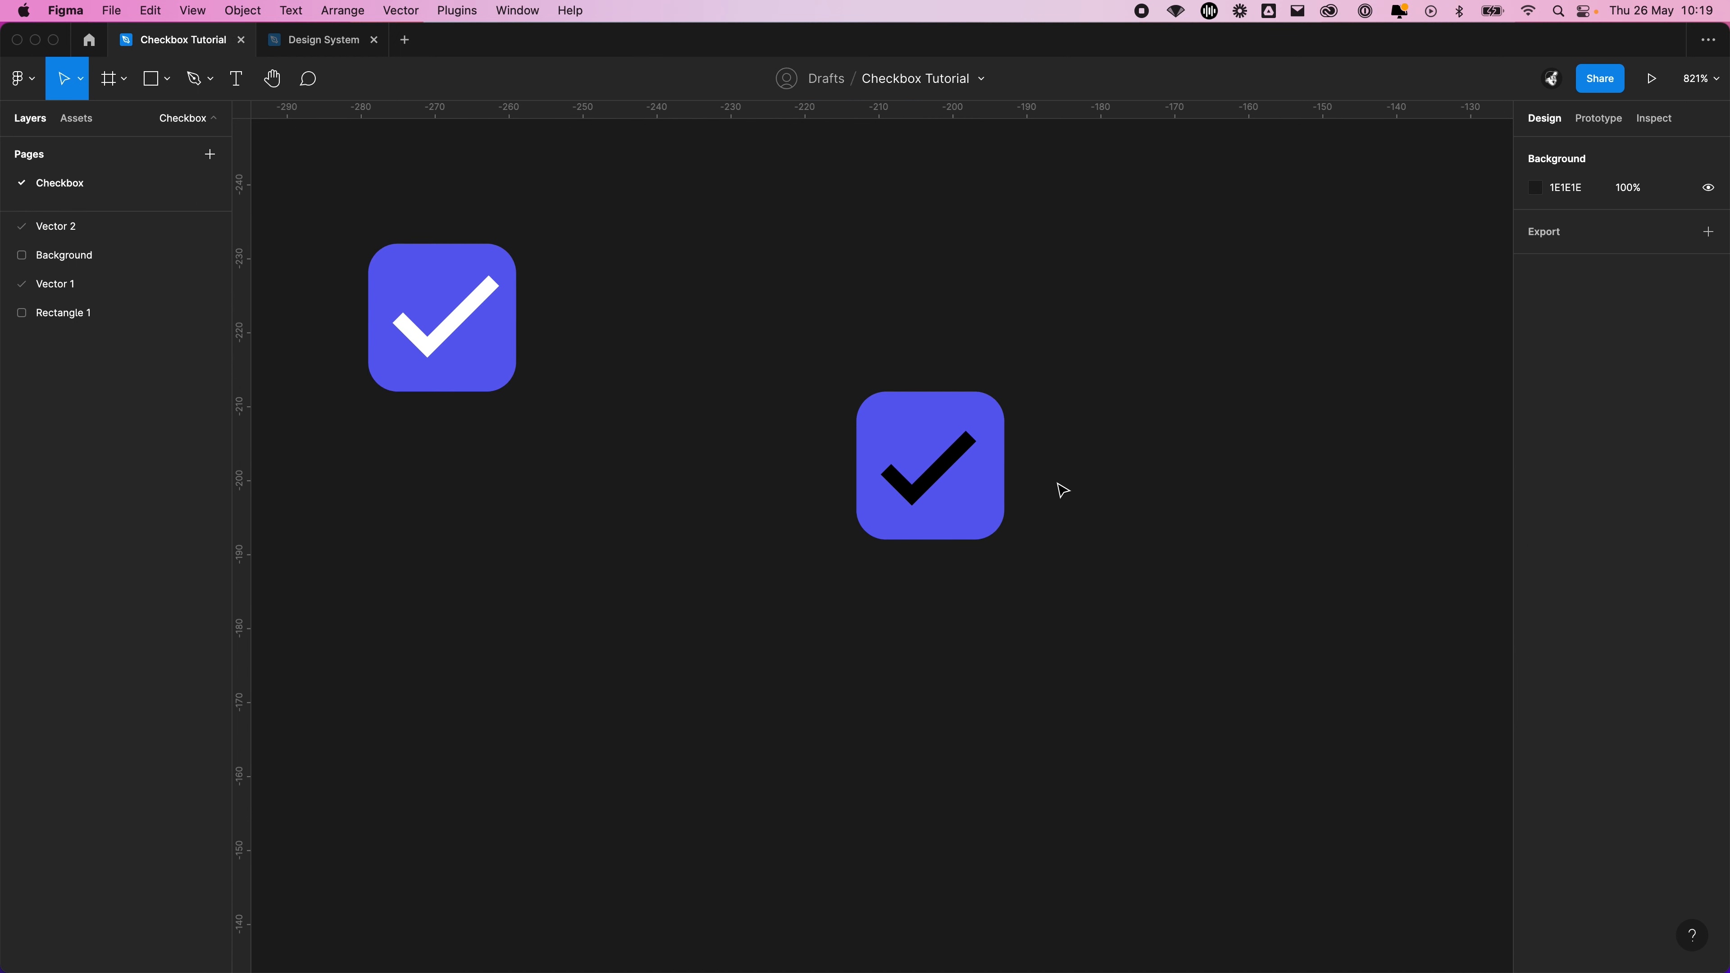
{"action": "scroll", "coordinate": [1061, 491], "scroll_direction": "up", "scroll_amount": 3}
{"action": "scroll", "coordinate": [1061, 489], "scroll_direction": "down", "scroll_amount": 3}
{"action": "scroll", "coordinate": [1061, 488], "scroll_direction": "up", "scroll_amount": 5}
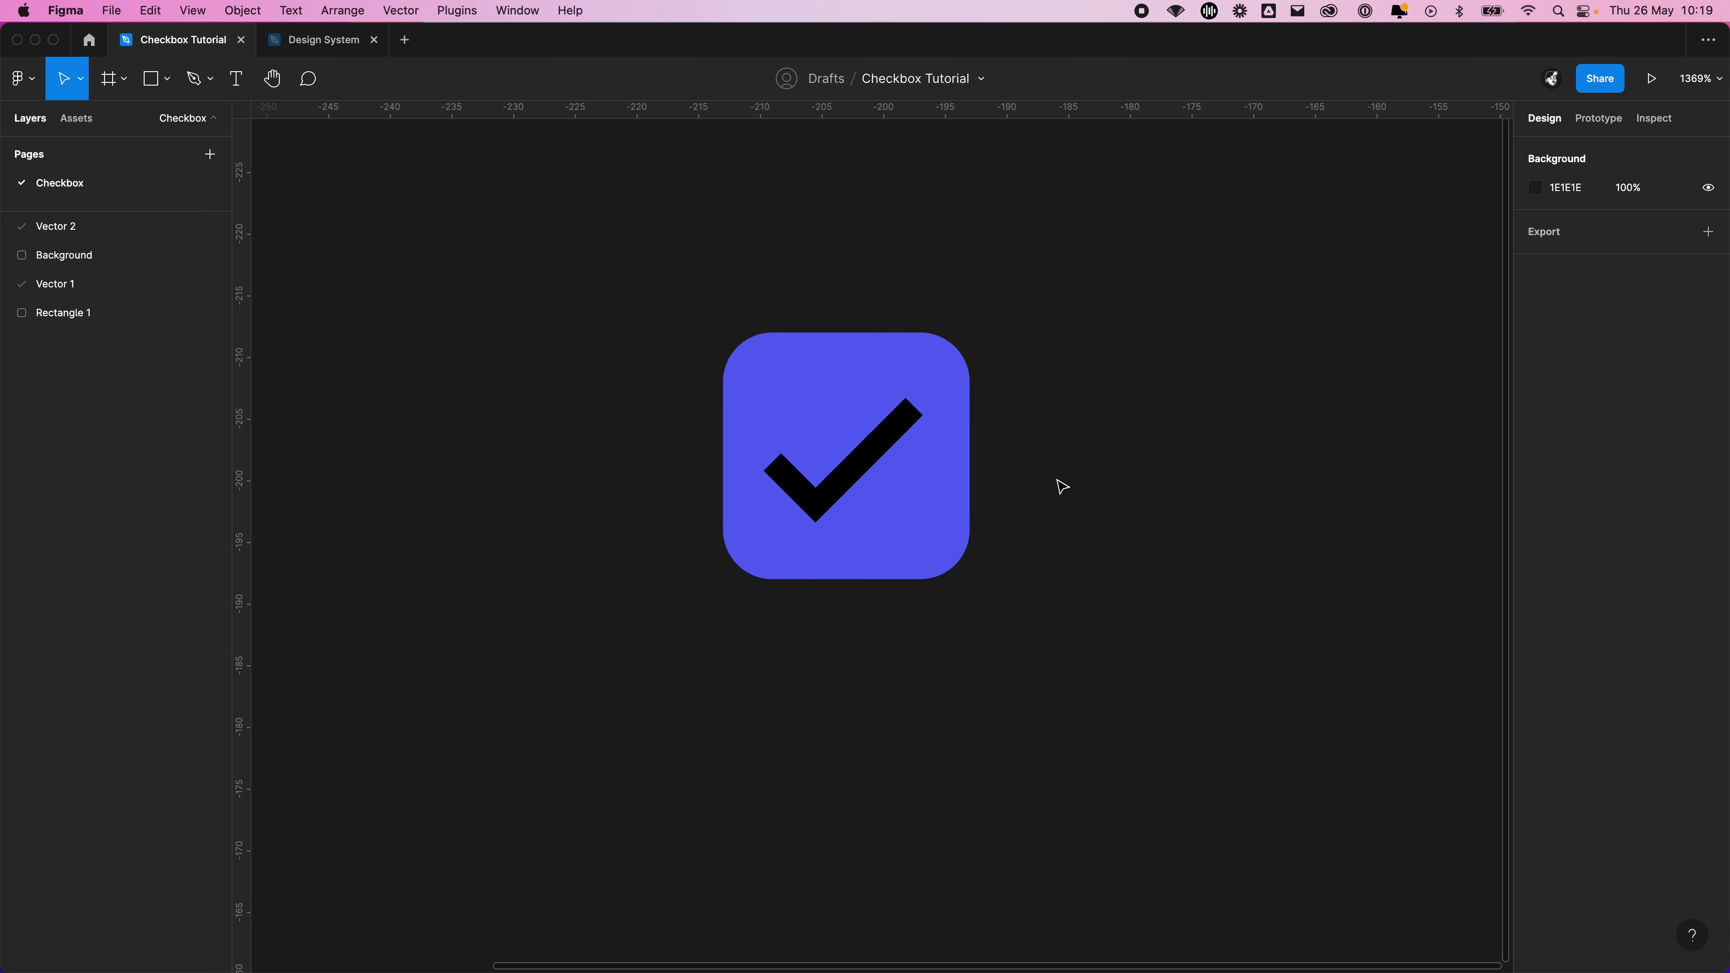
{"action": "left_click", "coordinate": [881, 443]}
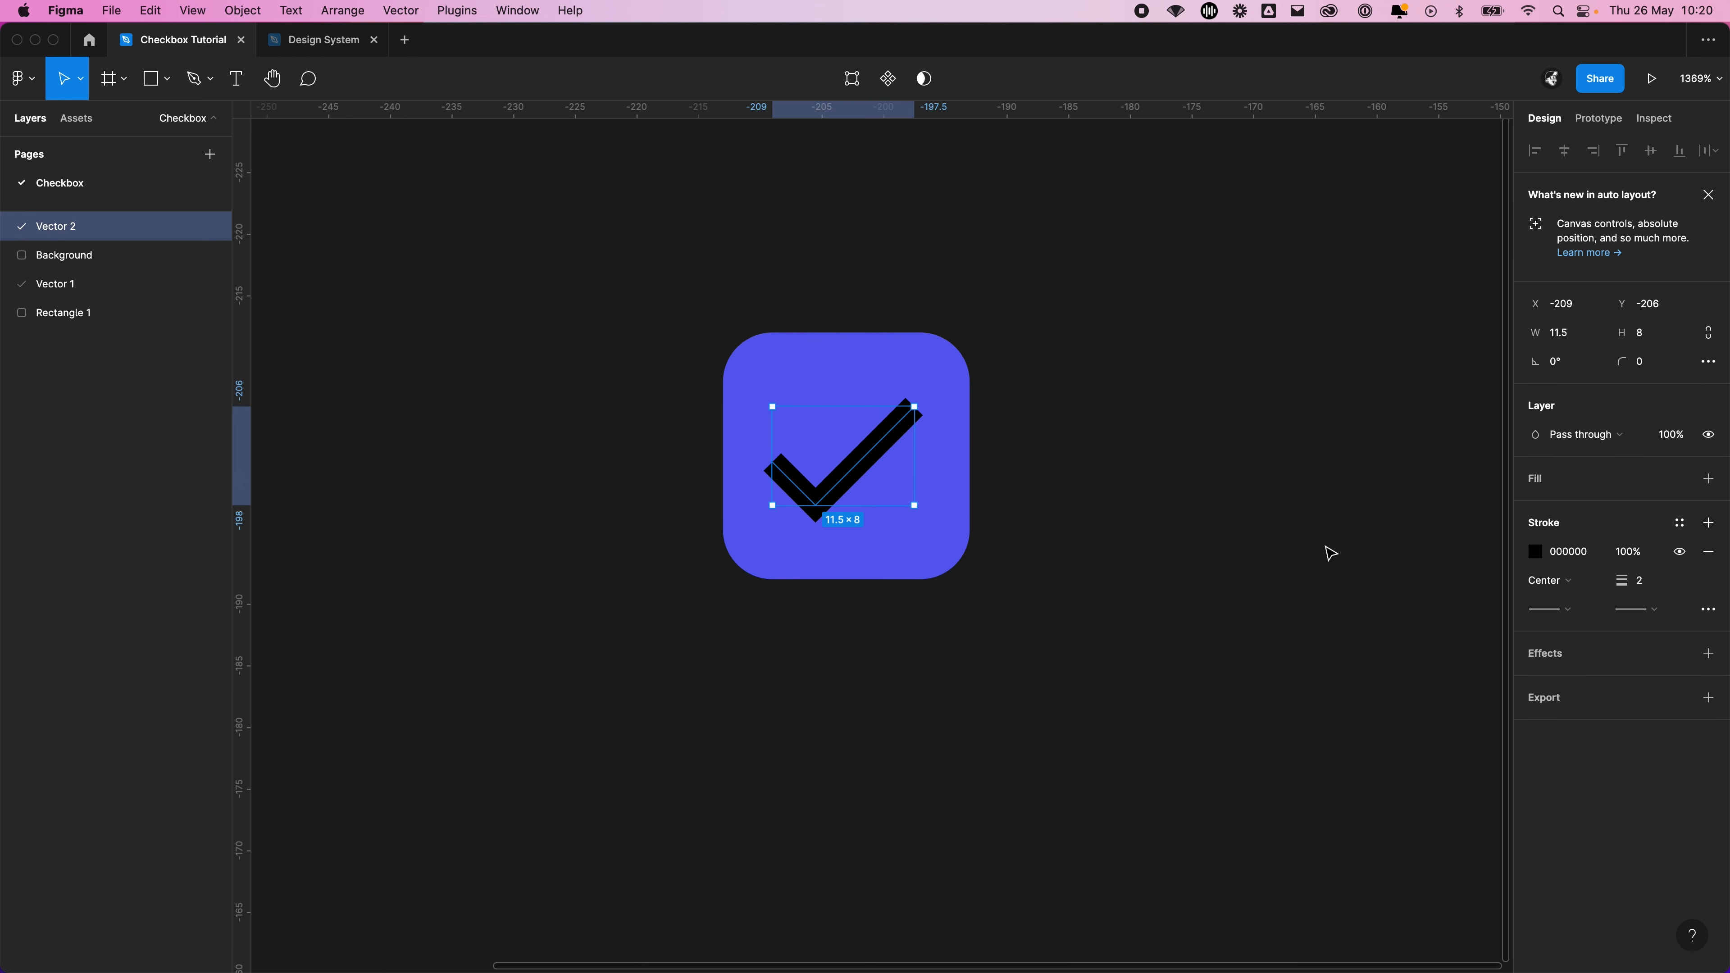
{"action": "left_click", "coordinate": [1584, 550]}
{"action": "type", "text": "fff"}
{"action": "key", "text": "Return"}
{"action": "left_click", "coordinate": [1124, 394]}
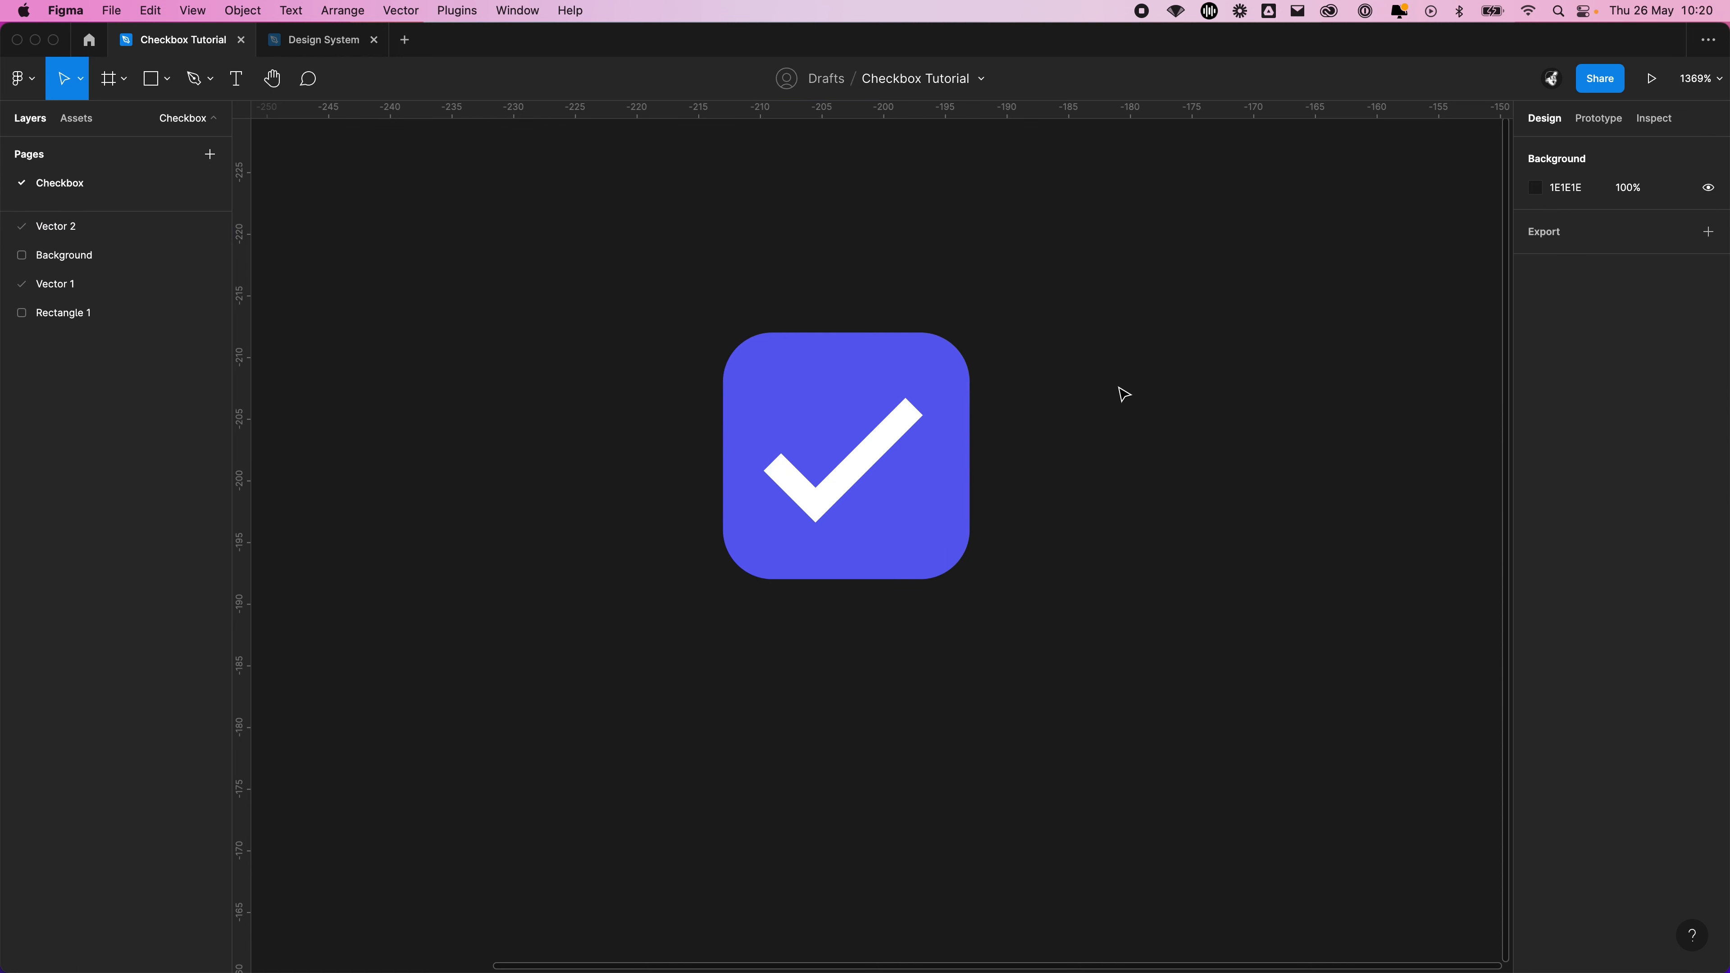
Extend the white tick's long arm slightly to about 12 × 8.5, and nudge the tick down to centre it on the square
{"action": "double_click", "coordinate": [887, 440]}
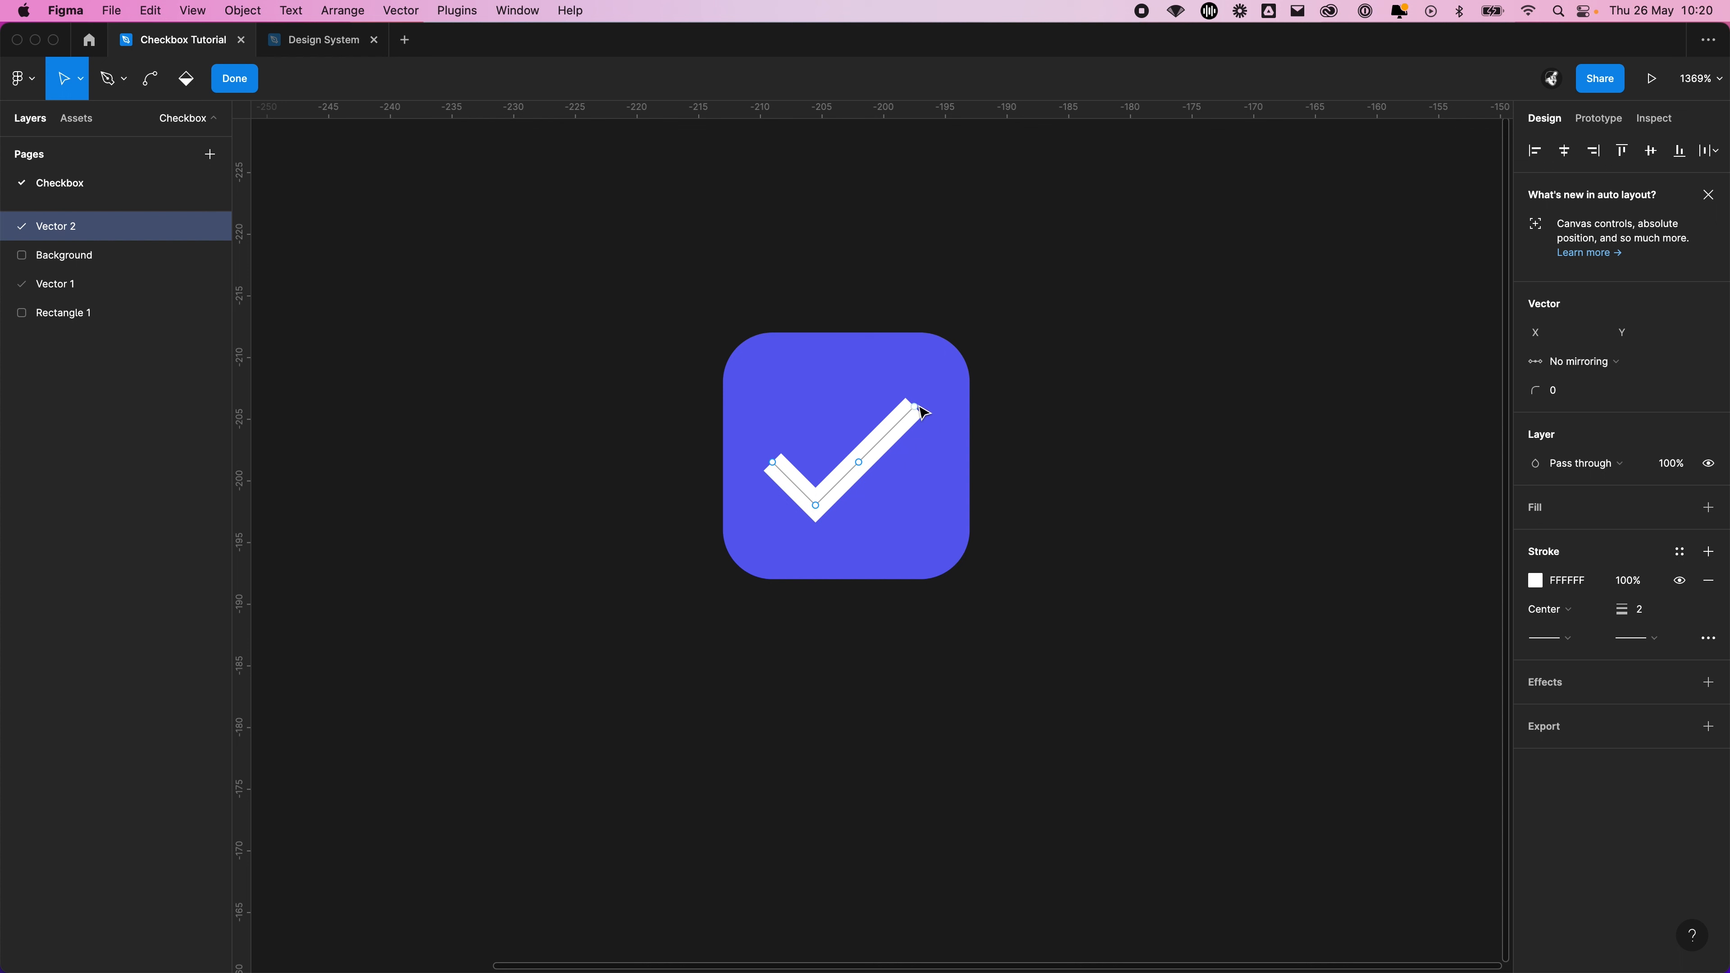
{"action": "key", "text": "Escape"}
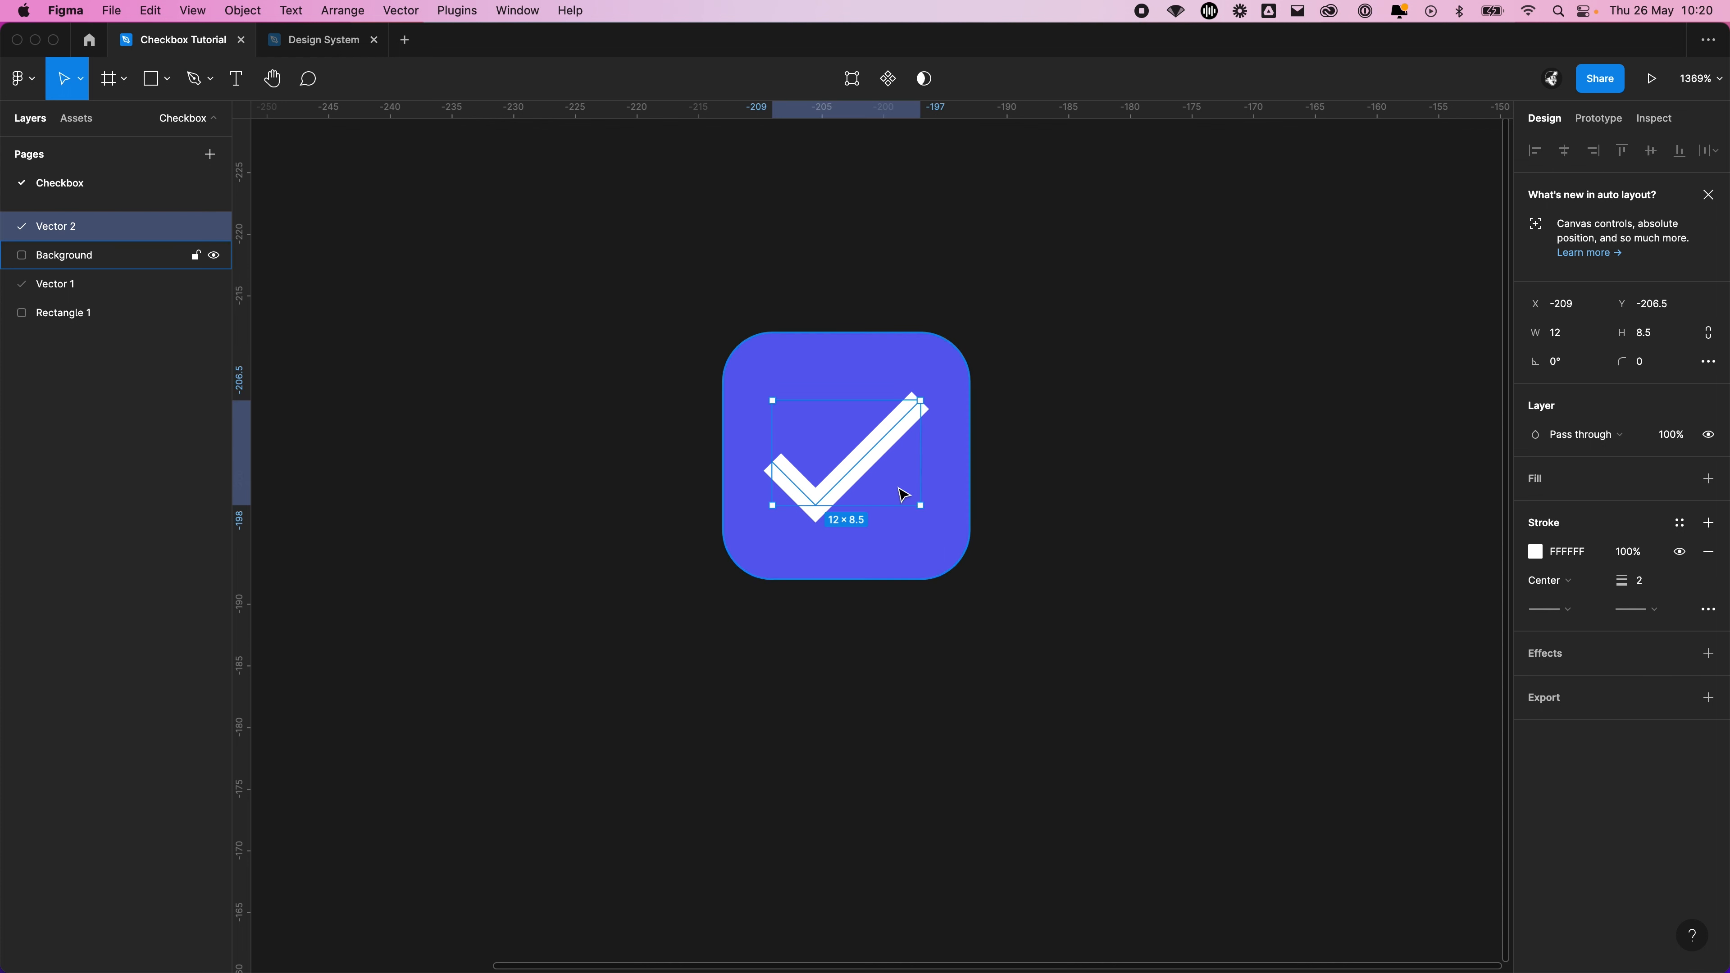
{"action": "left_click", "coordinate": [1209, 445]}
{"action": "left_click", "coordinate": [863, 464]}
{"action": "mouse_move", "coordinate": [864, 466]}
{"action": "left_mouse_down"}
{"action": "mouse_move", "coordinate": [879, 461]}
{"action": "mouse_move", "coordinate": [866, 474]}
{"action": "left_mouse_up"}
{"action": "left_click", "coordinate": [1055, 504]}
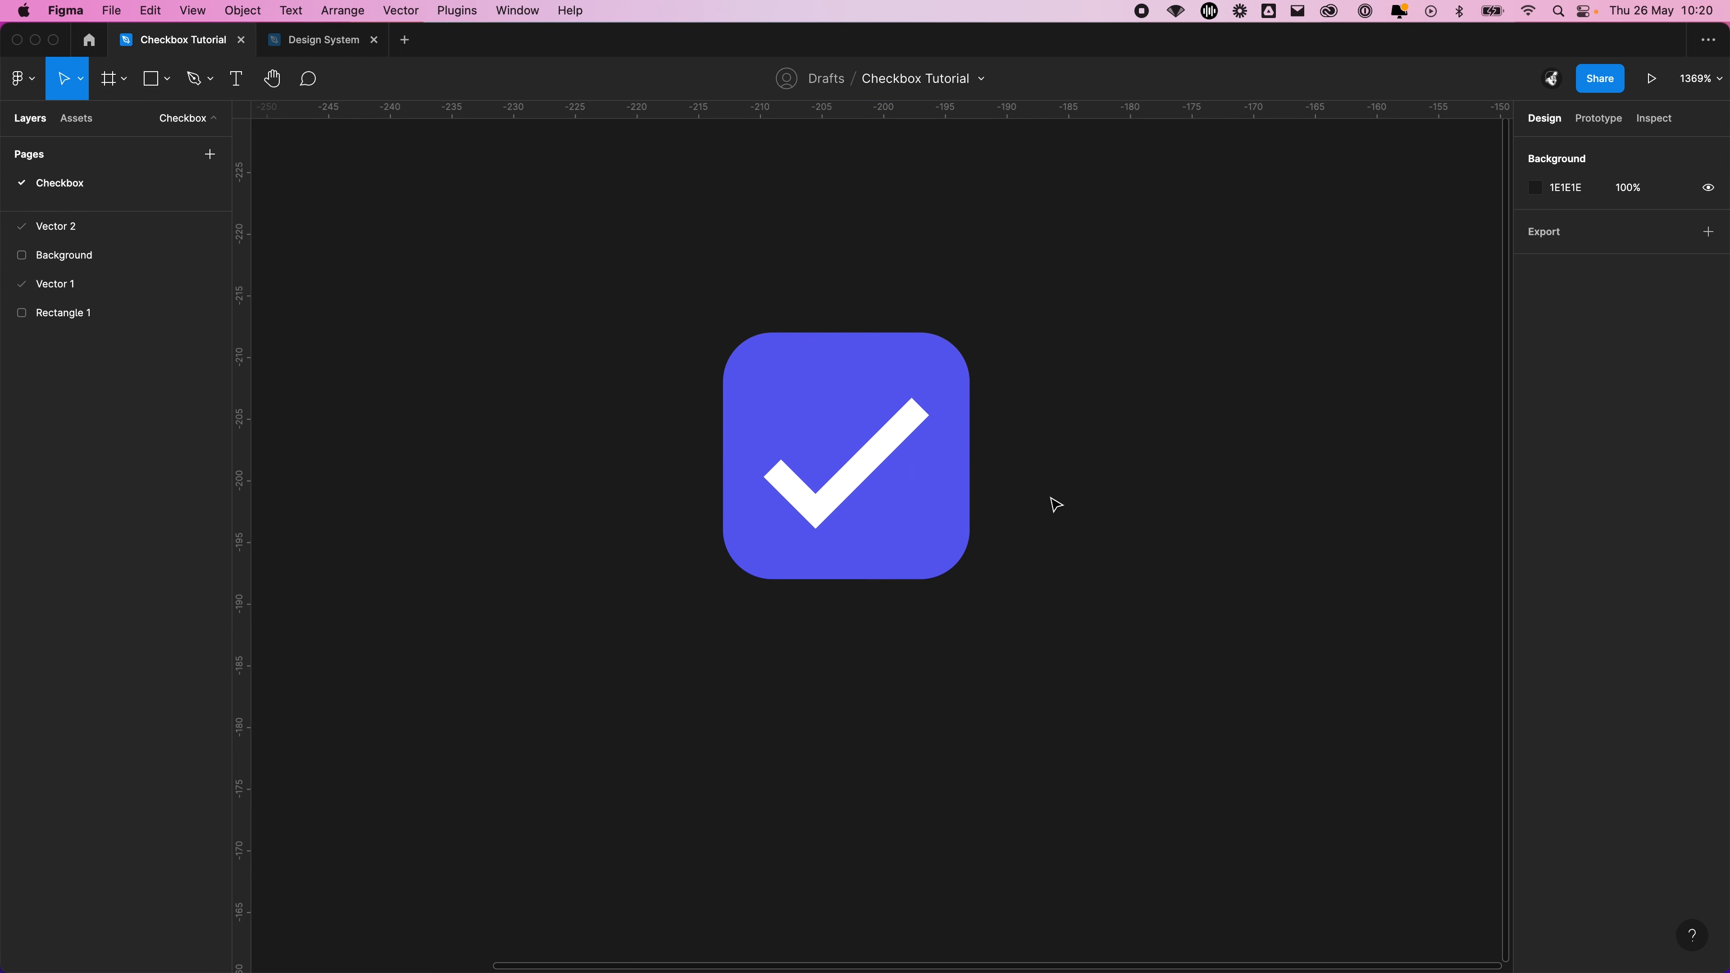
Increase the white tick's stroke width to 3
{"action": "scroll", "coordinate": [1056, 504], "scroll_direction": "down", "scroll_amount": 3}
{"action": "scroll", "coordinate": [1052, 506], "scroll_direction": "up", "scroll_amount": 3}
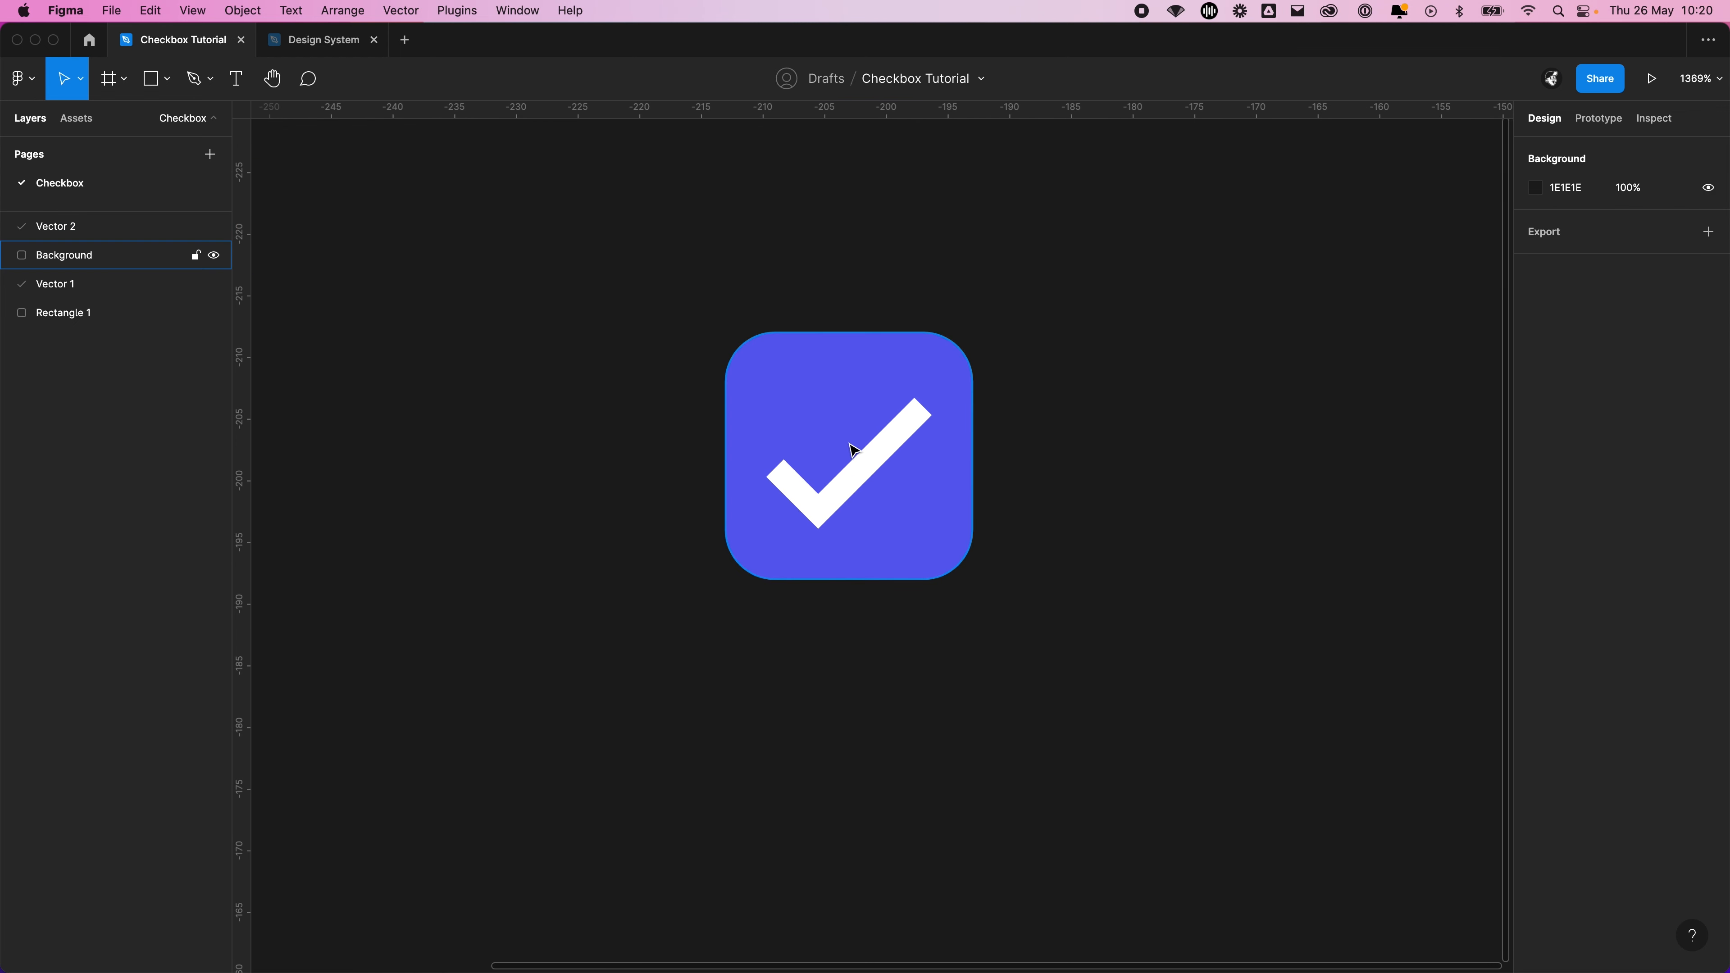
{"action": "left_click", "coordinate": [881, 457]}
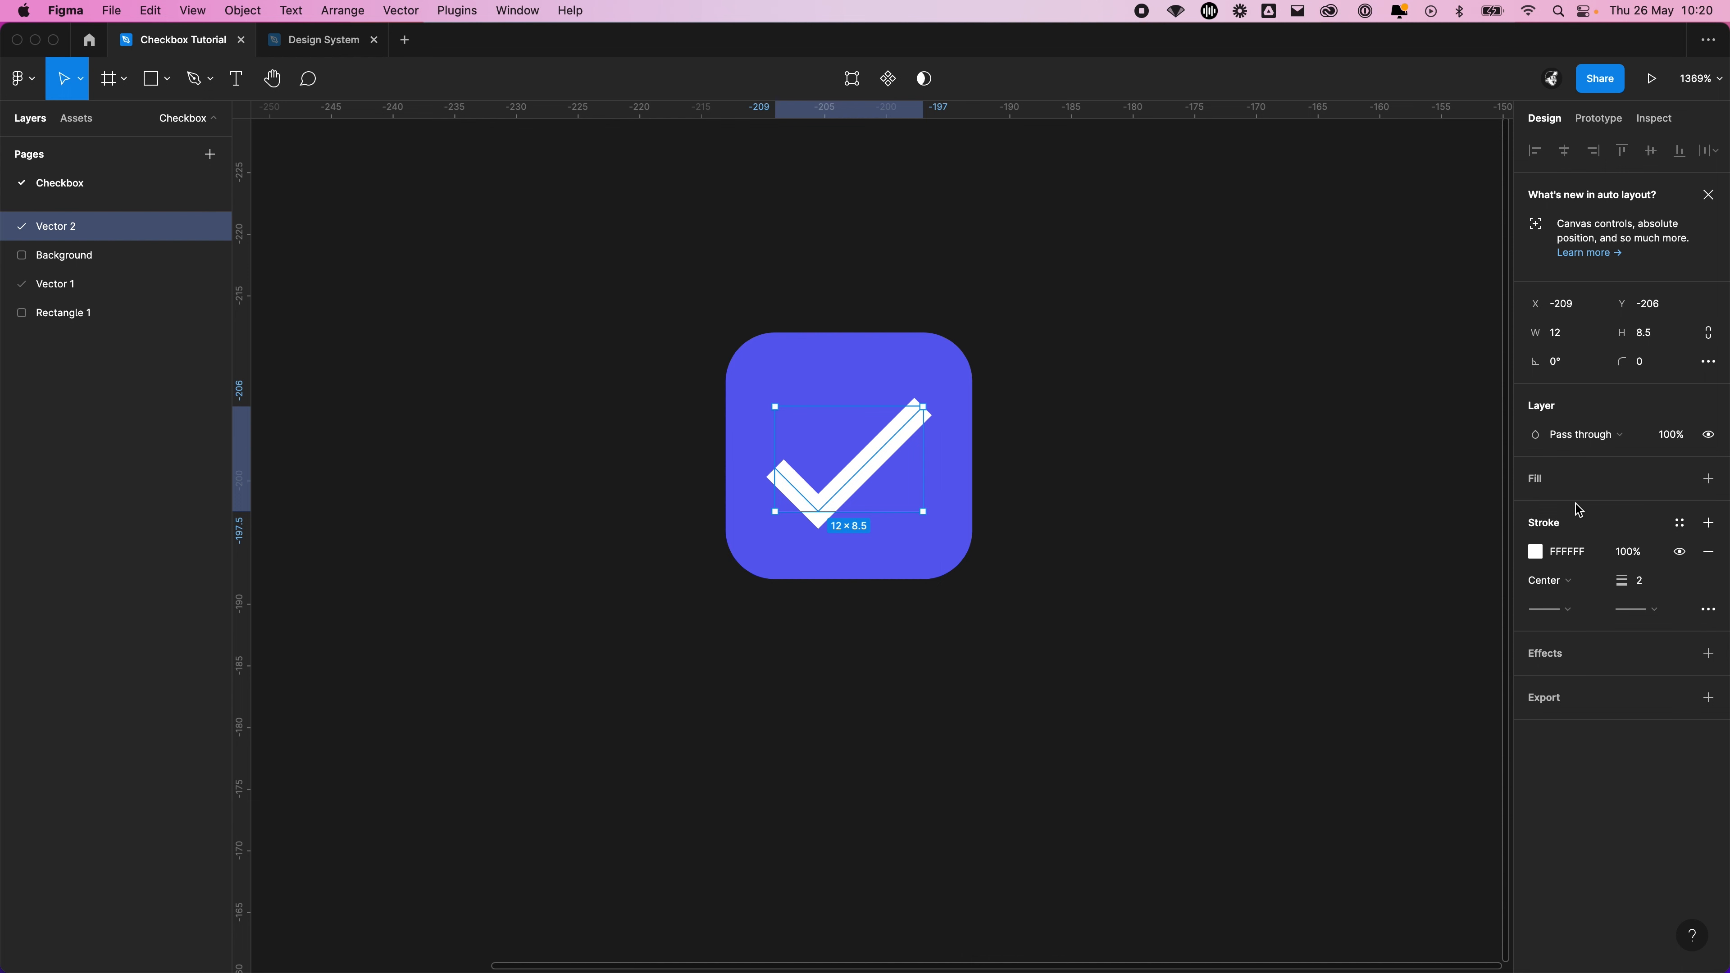
{"action": "left_click", "coordinate": [904, 410]}
{"action": "left_click", "coordinate": [881, 456]}
{"action": "mouse_move", "coordinate": [1624, 580]}
{"action": "left_mouse_down"}
{"action": "mouse_move", "coordinate": [1662, 580]}
{"action": "mouse_move", "coordinate": [1629, 584]}
{"action": "left_mouse_up"}
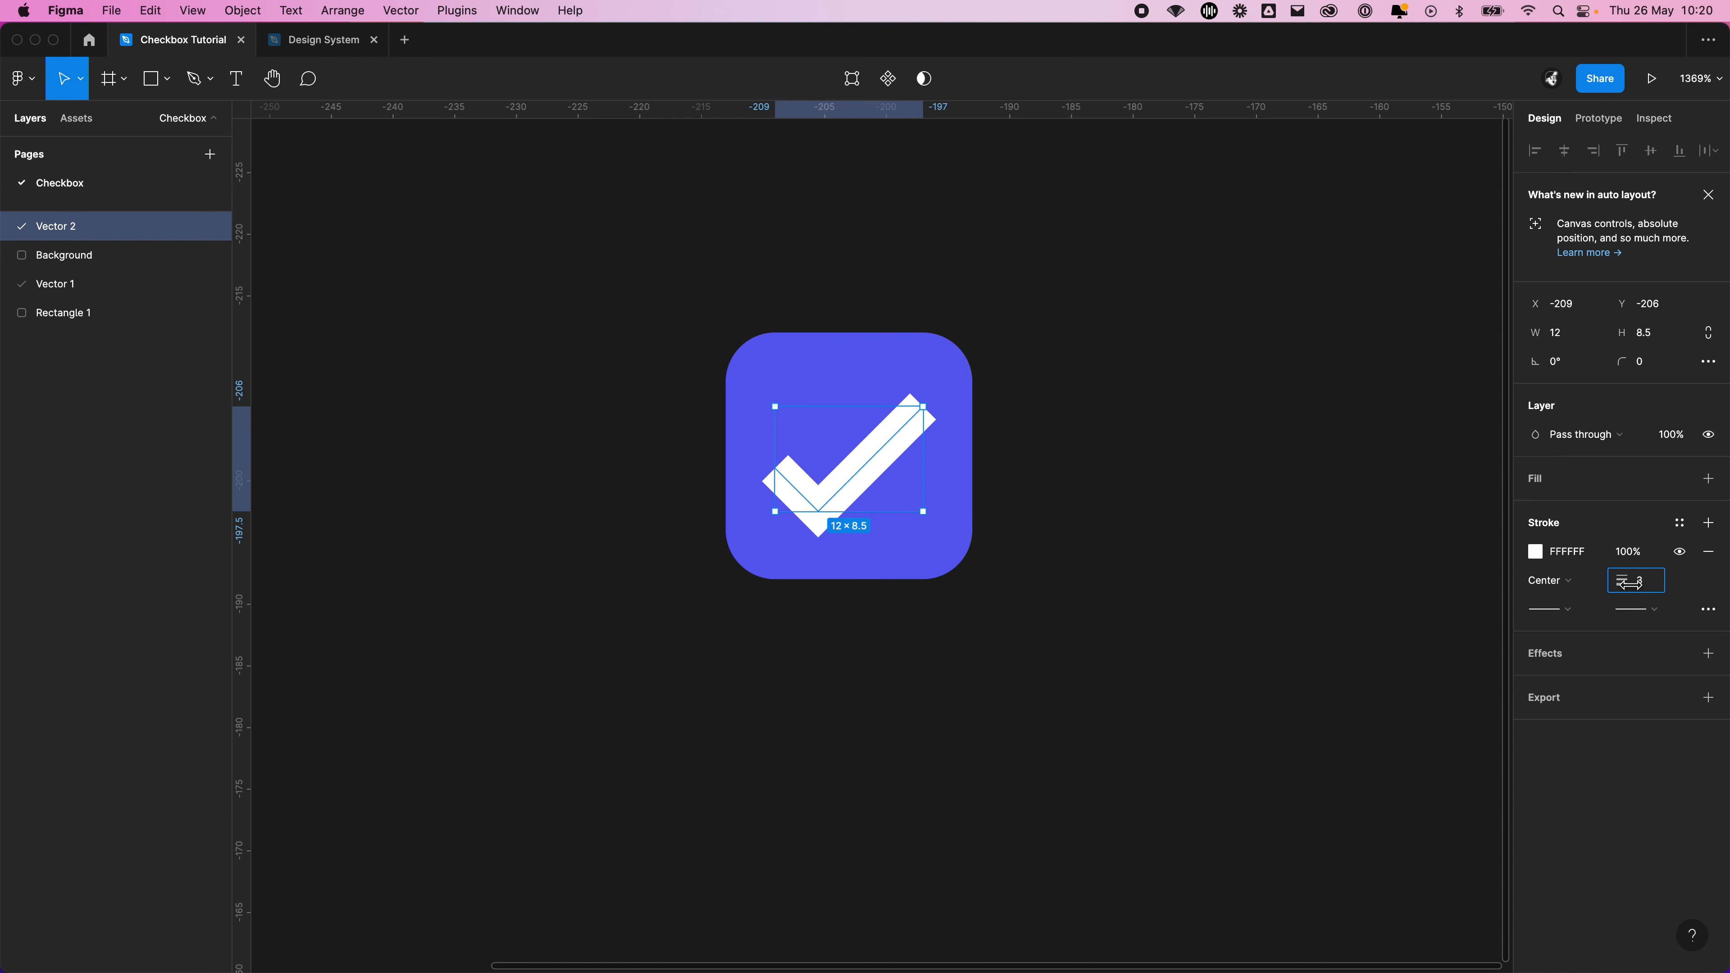
Set the white tick's stroke width to 2
{"action": "left_click_drag", "start_coordinate": [1629, 583], "coordinate": [1629, 584]}
Try the Line arrow and Circle arrow caps on the start point of the tick's stroke
{"action": "left_click", "coordinate": [1563, 609]}
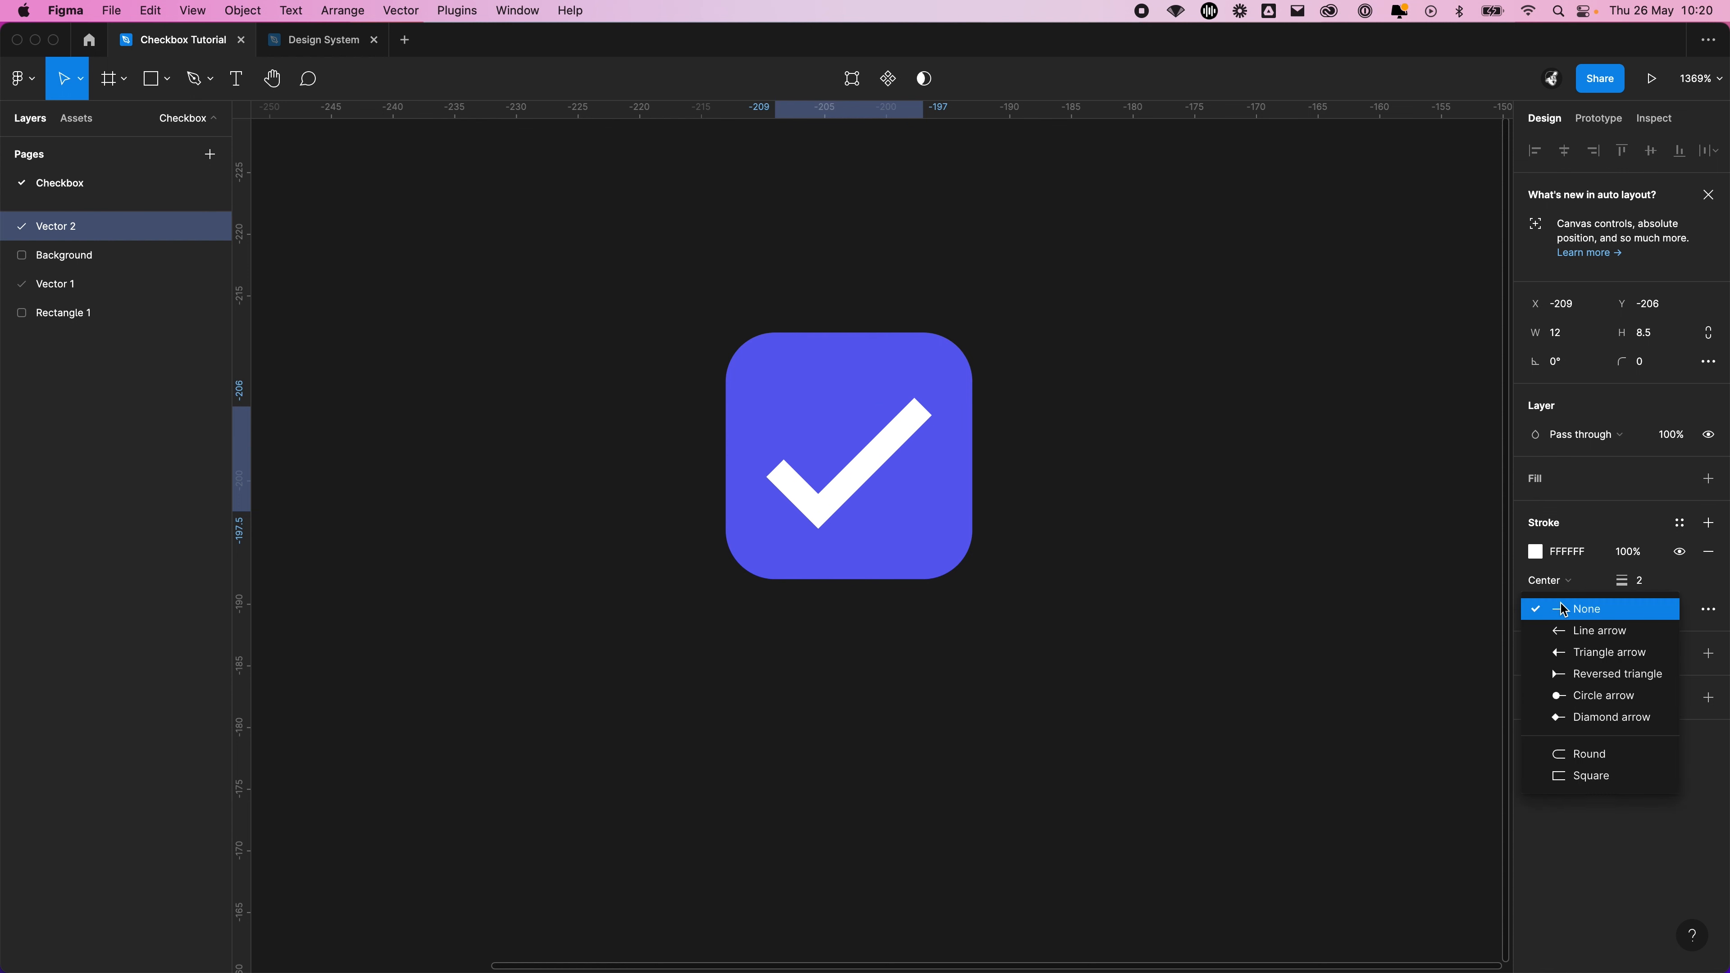
{"action": "left_click", "coordinate": [1591, 630]}
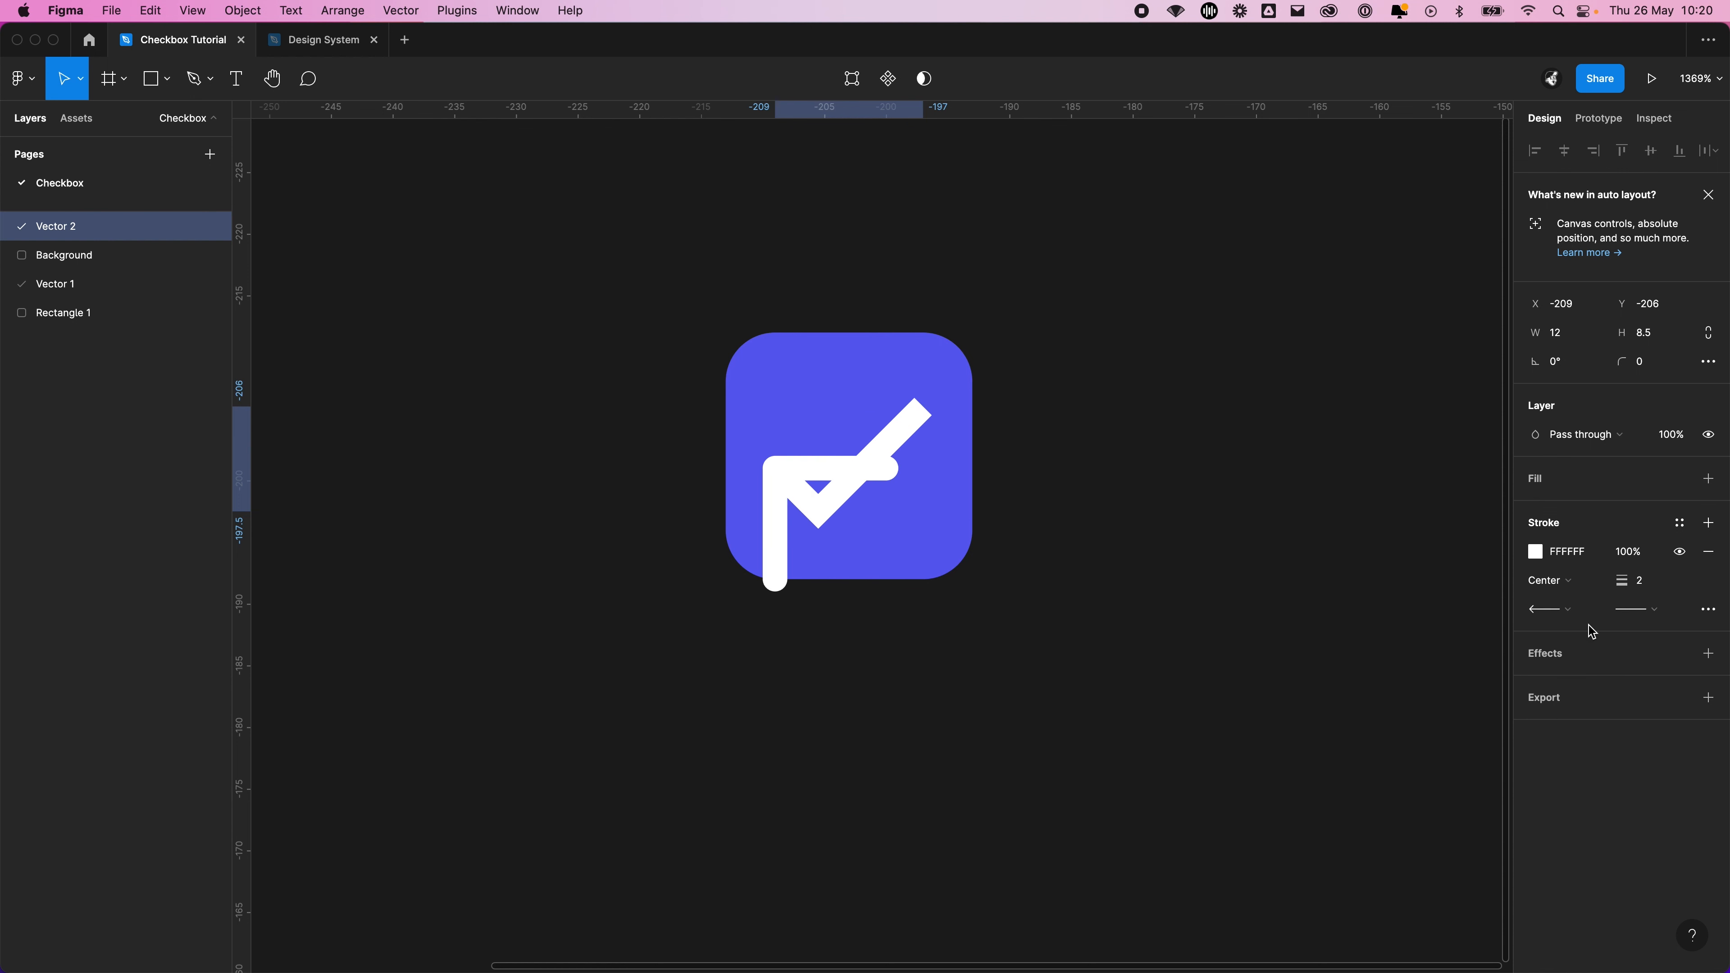
{"action": "left_click", "coordinate": [1560, 608]}
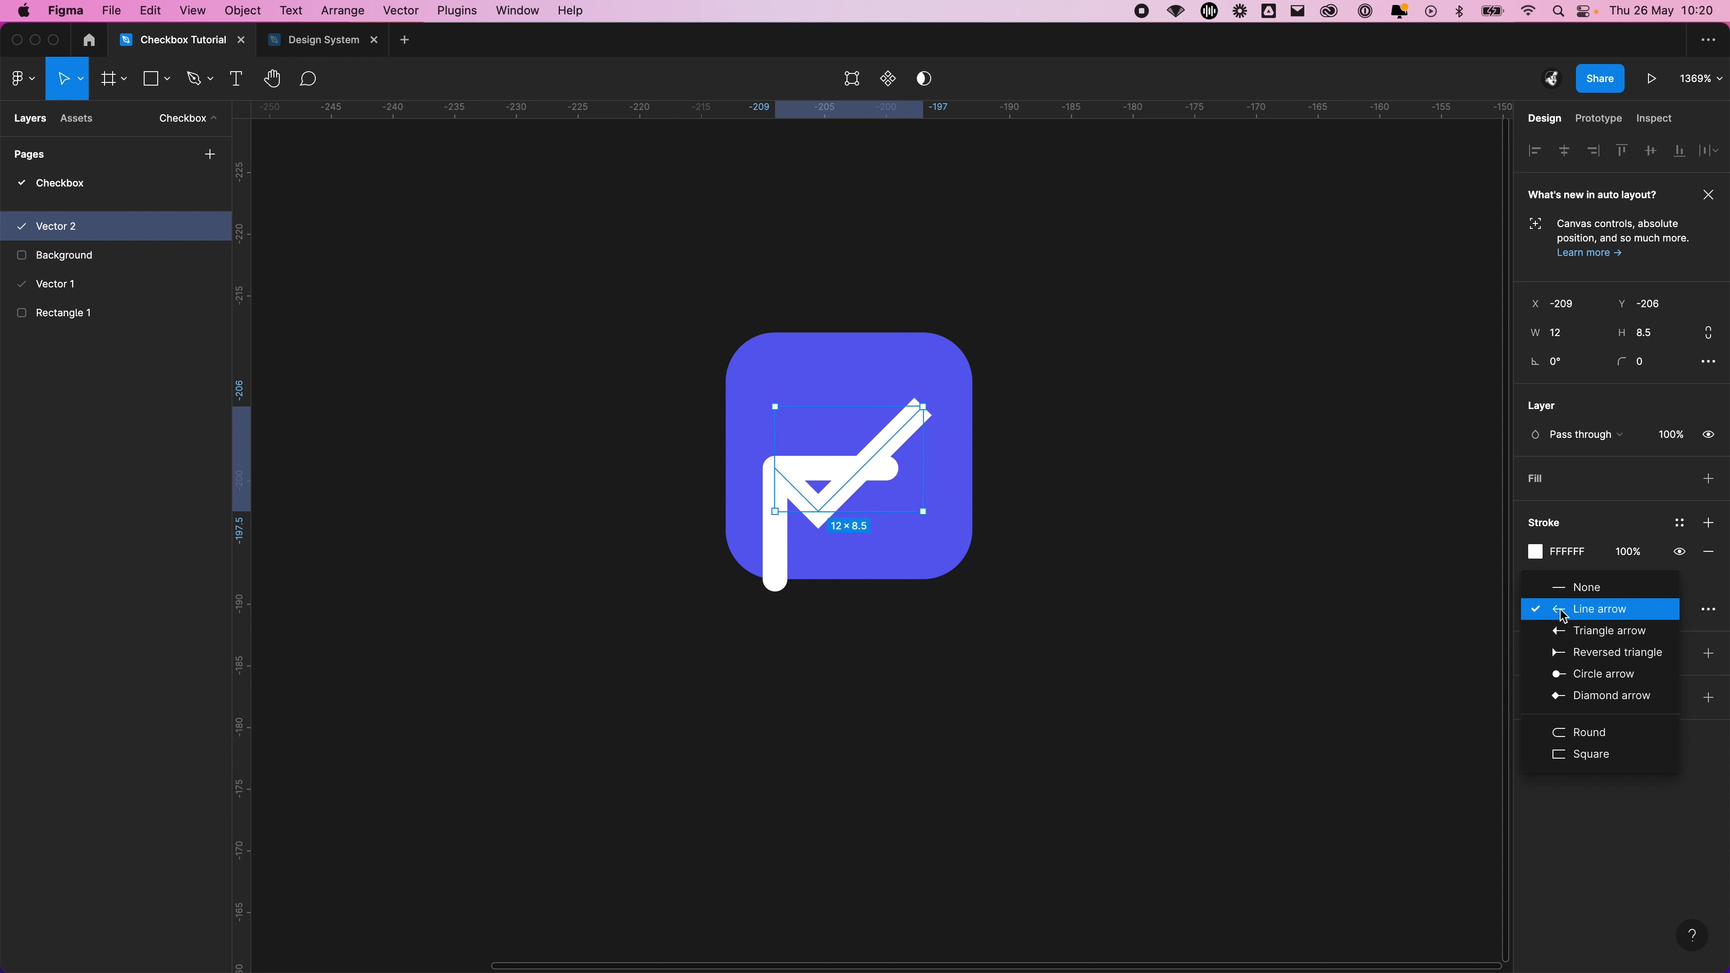
{"action": "left_click", "coordinate": [1616, 683]}
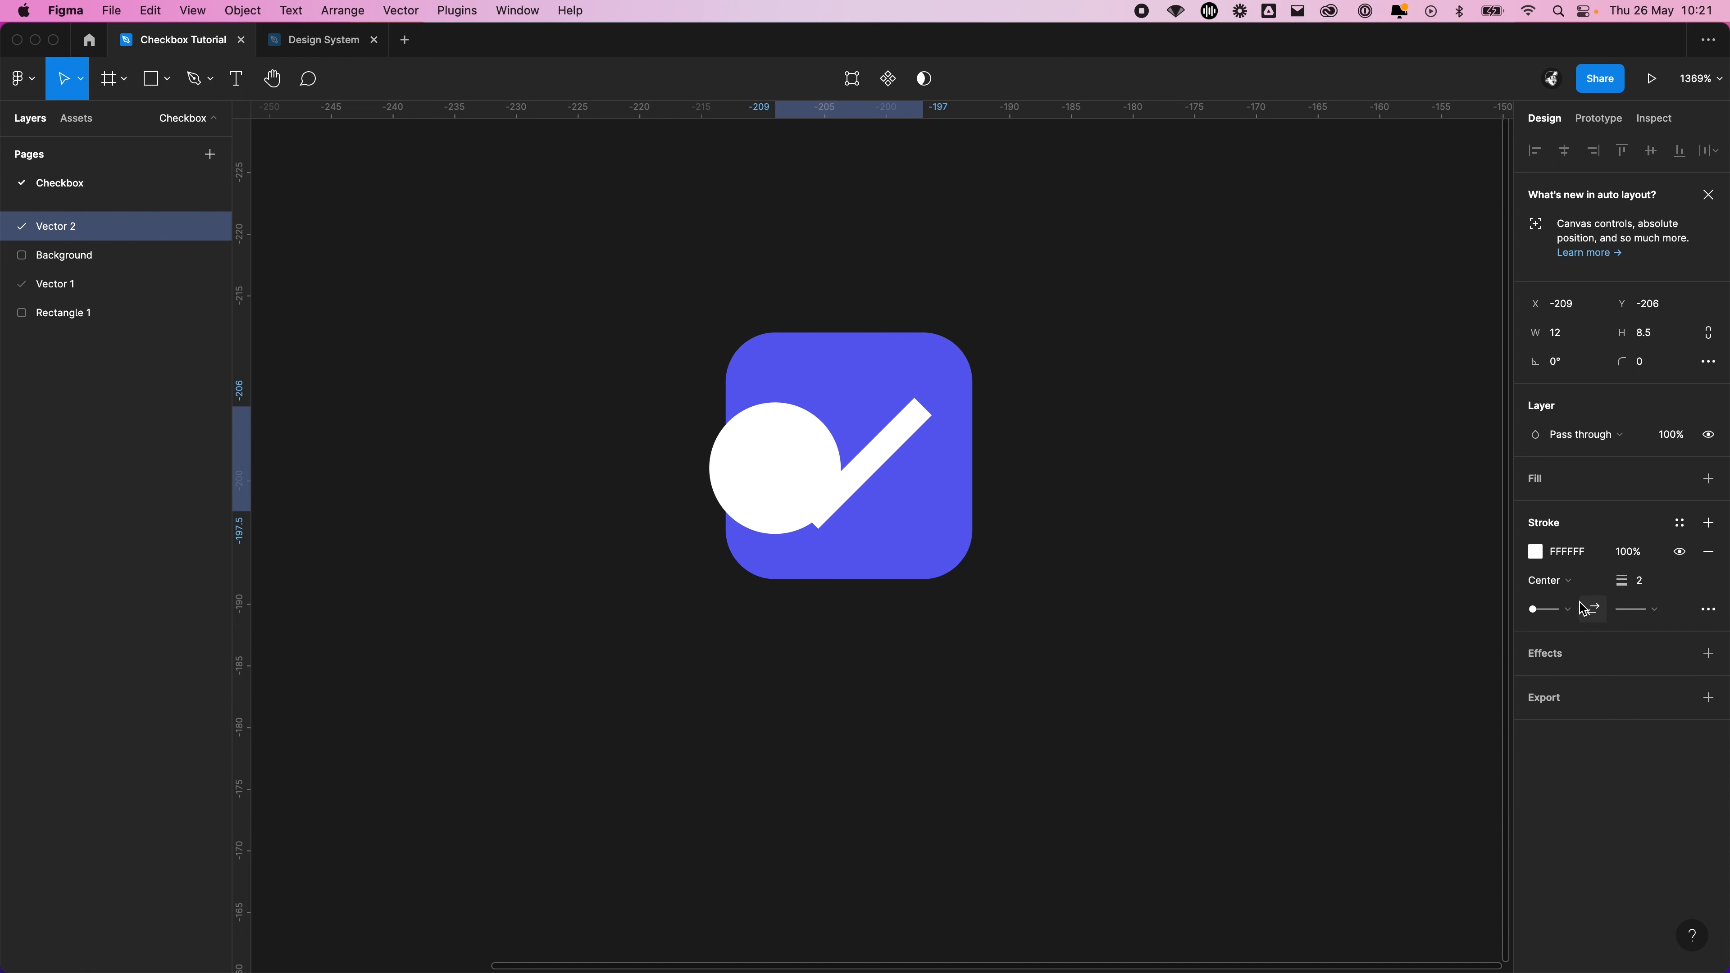
Give the tick's stroke Round caps at both its start and end points
{"action": "left_click", "coordinate": [1561, 609]}
{"action": "left_click", "coordinate": [1615, 667]}
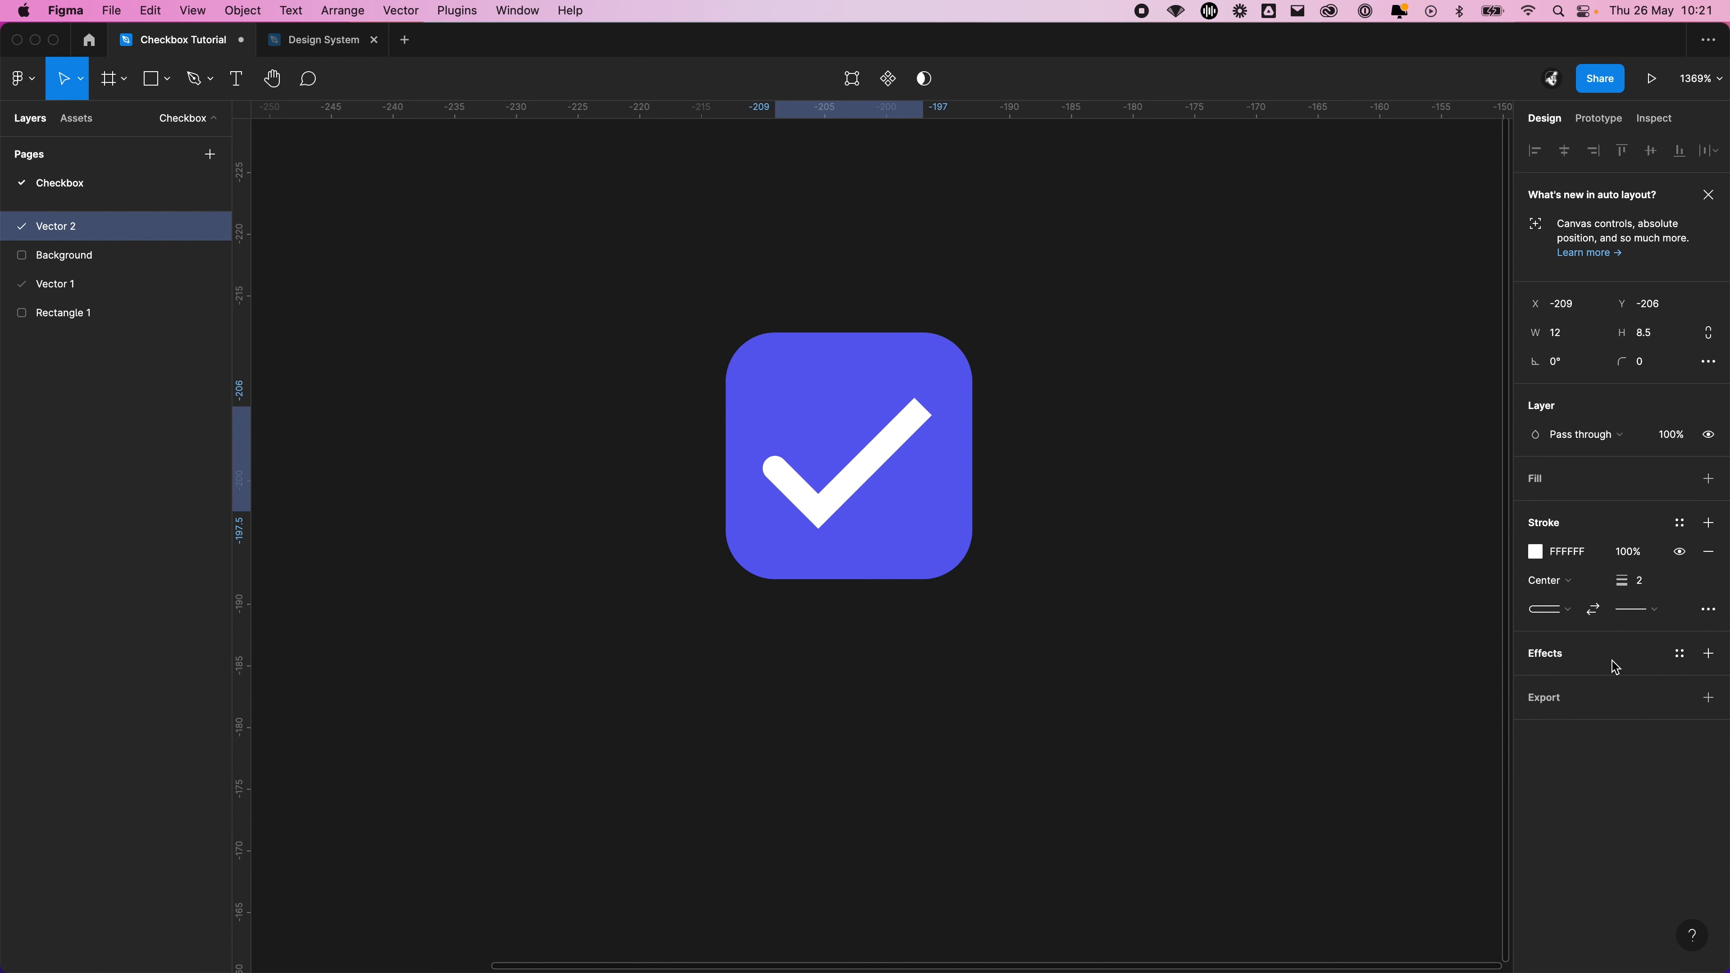
{"action": "left_click", "coordinate": [1614, 611]}
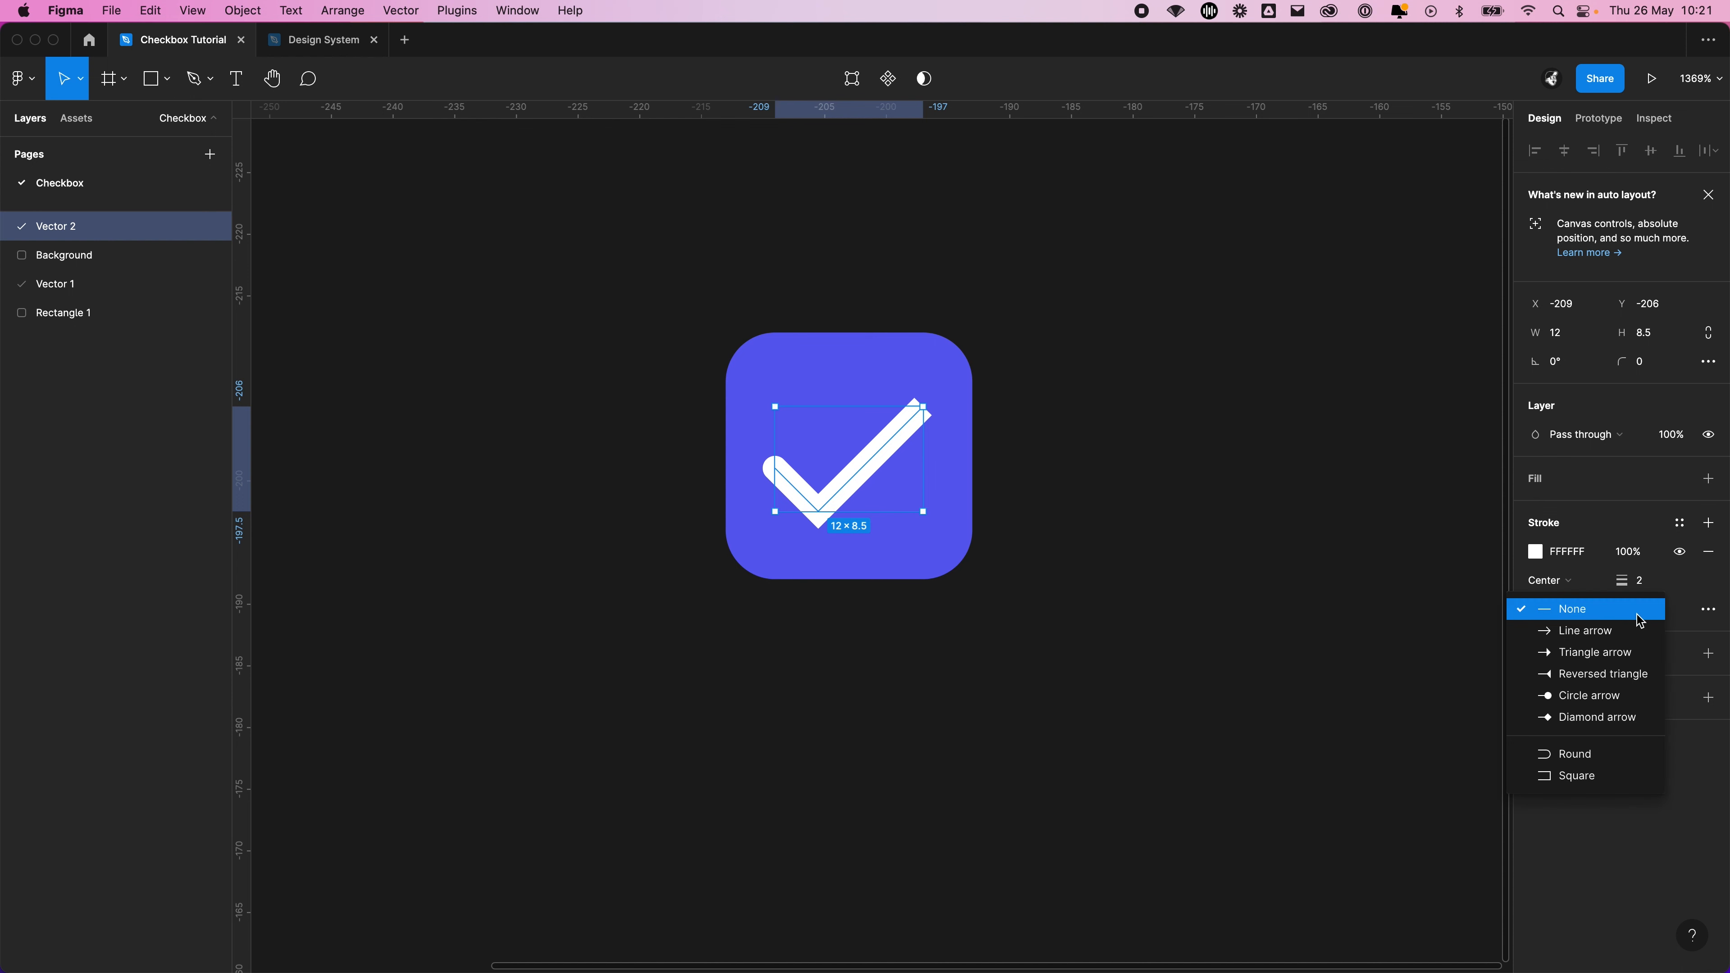
{"action": "left_click", "coordinate": [1616, 755]}
{"action": "left_click", "coordinate": [1339, 502]}
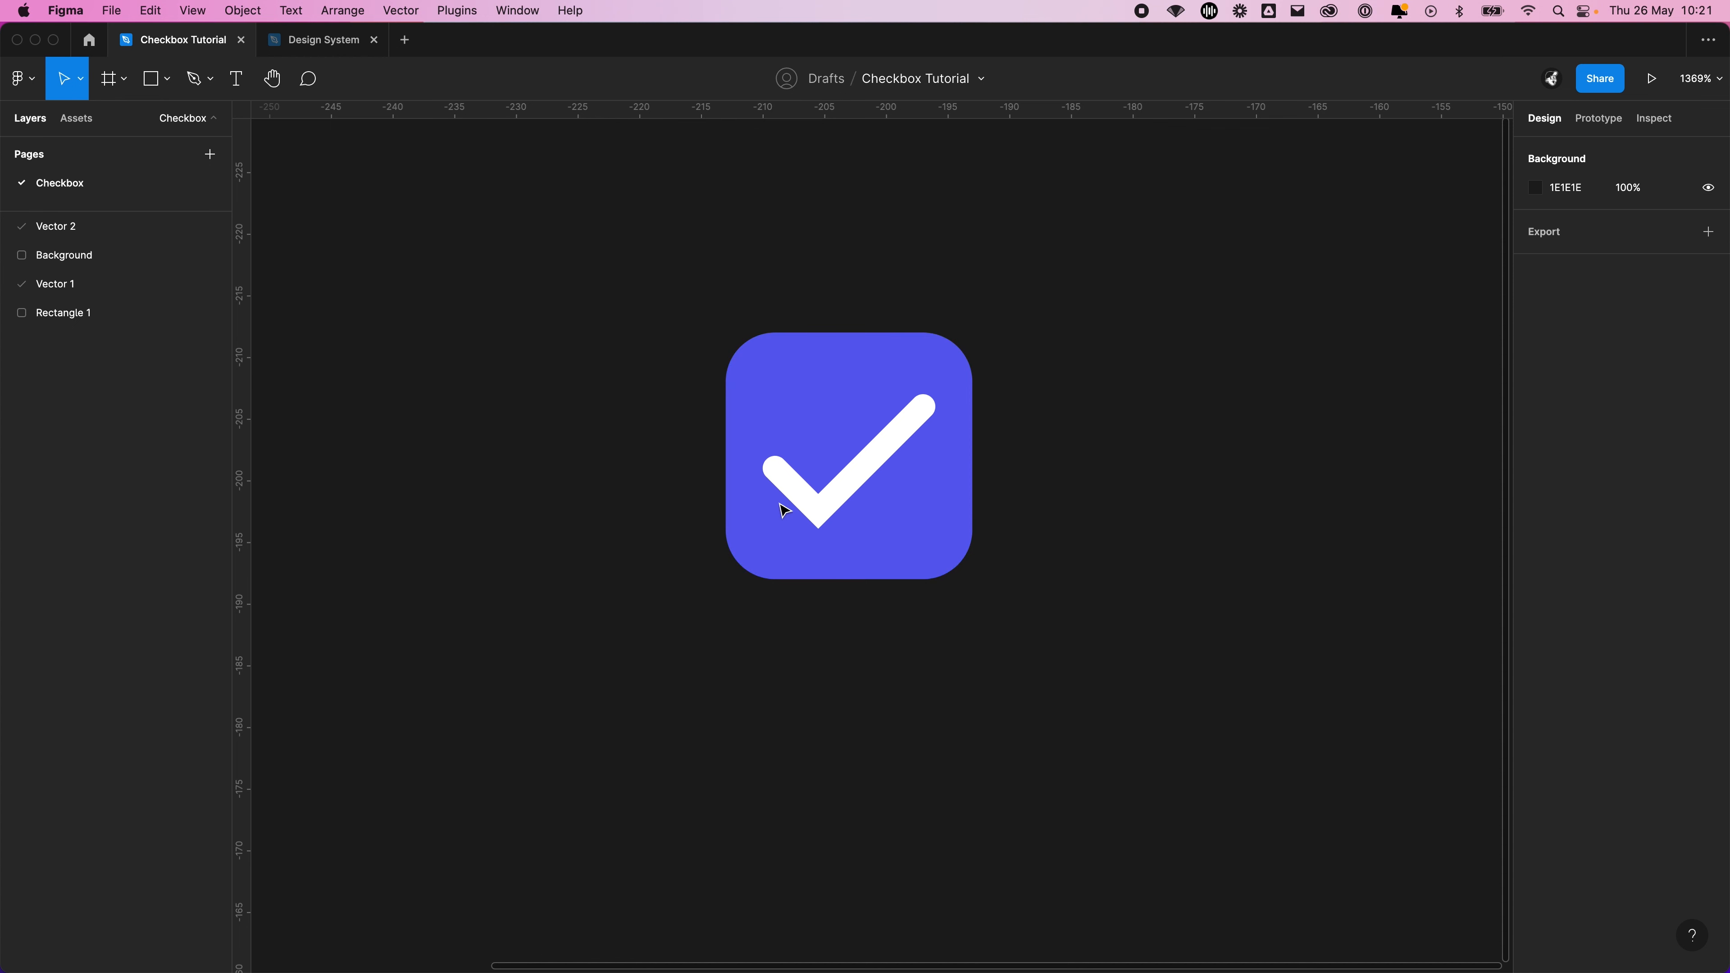
Set the tick's corner join to round in the advanced stroke settings
{"action": "left_click", "coordinate": [897, 435]}
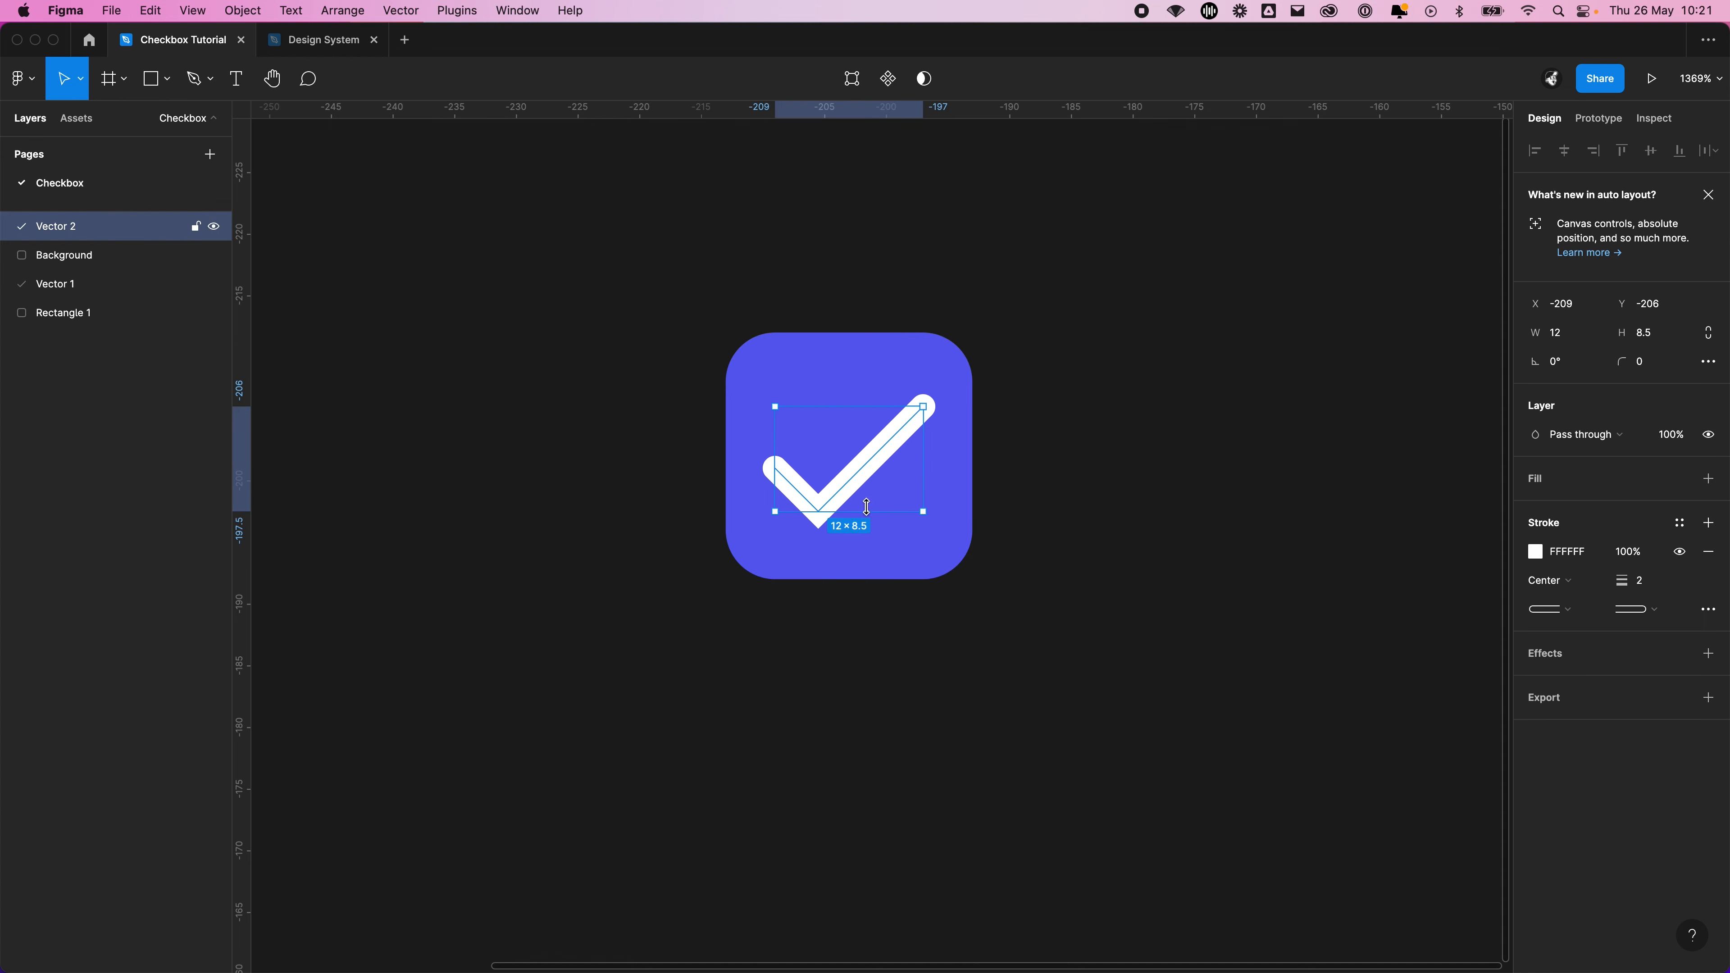
{"action": "left_click", "coordinate": [1709, 610]}
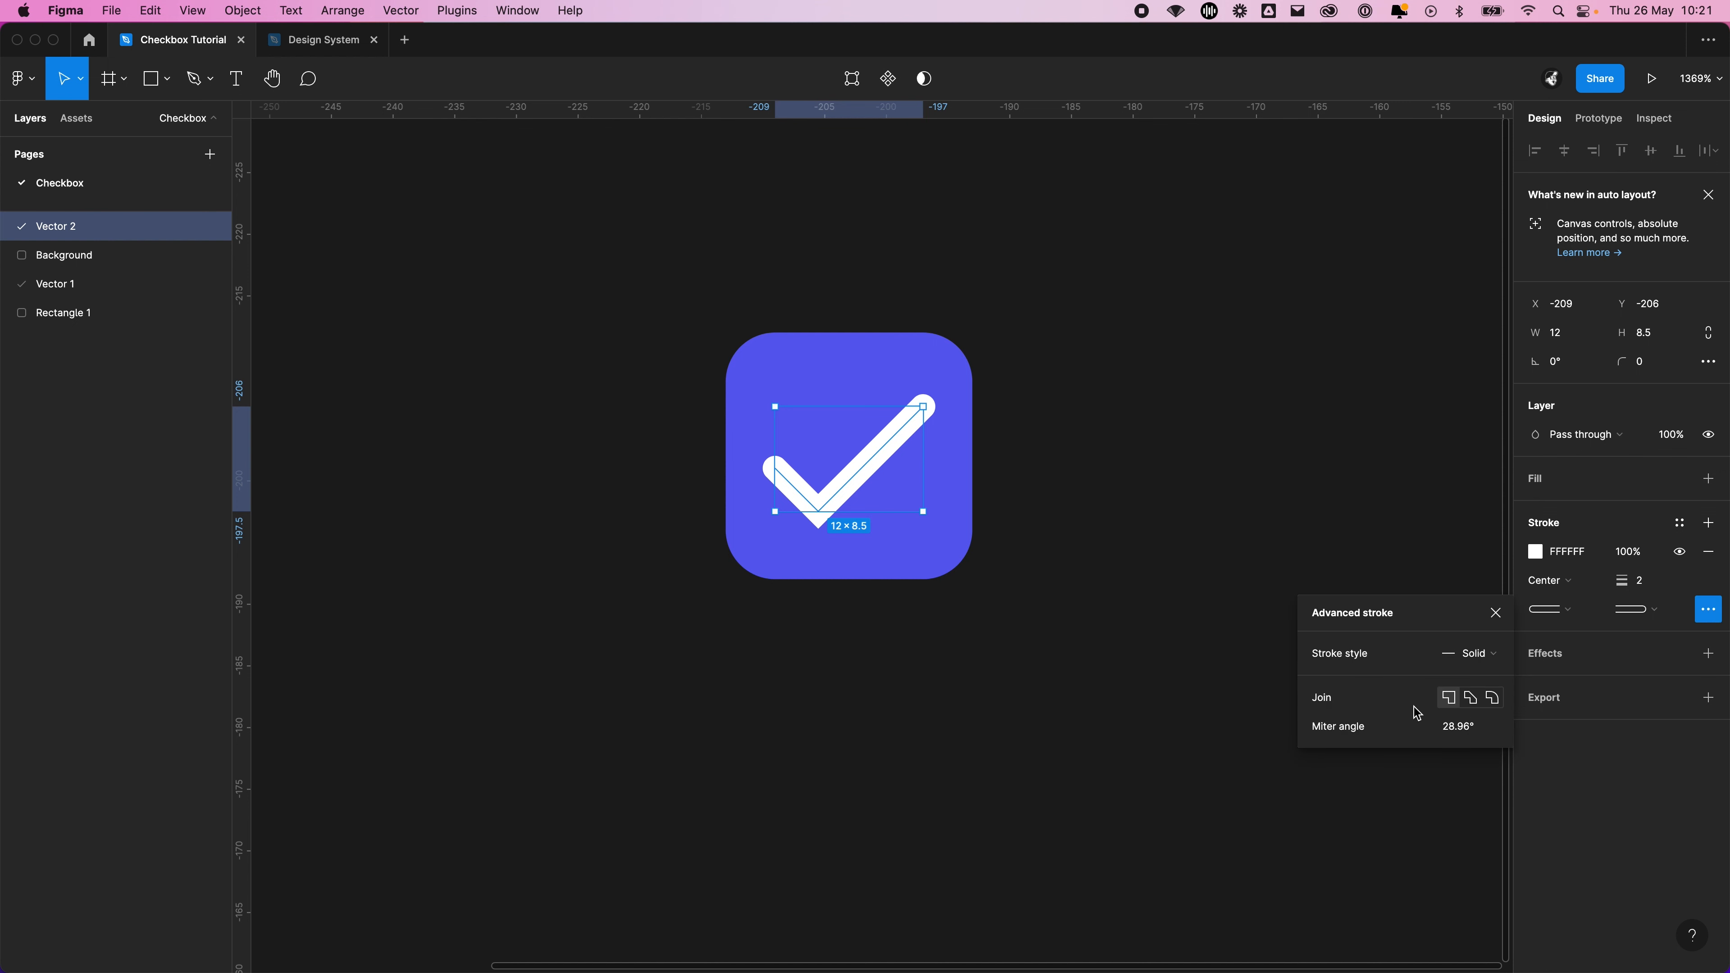
{"action": "left_click", "coordinate": [1493, 697]}
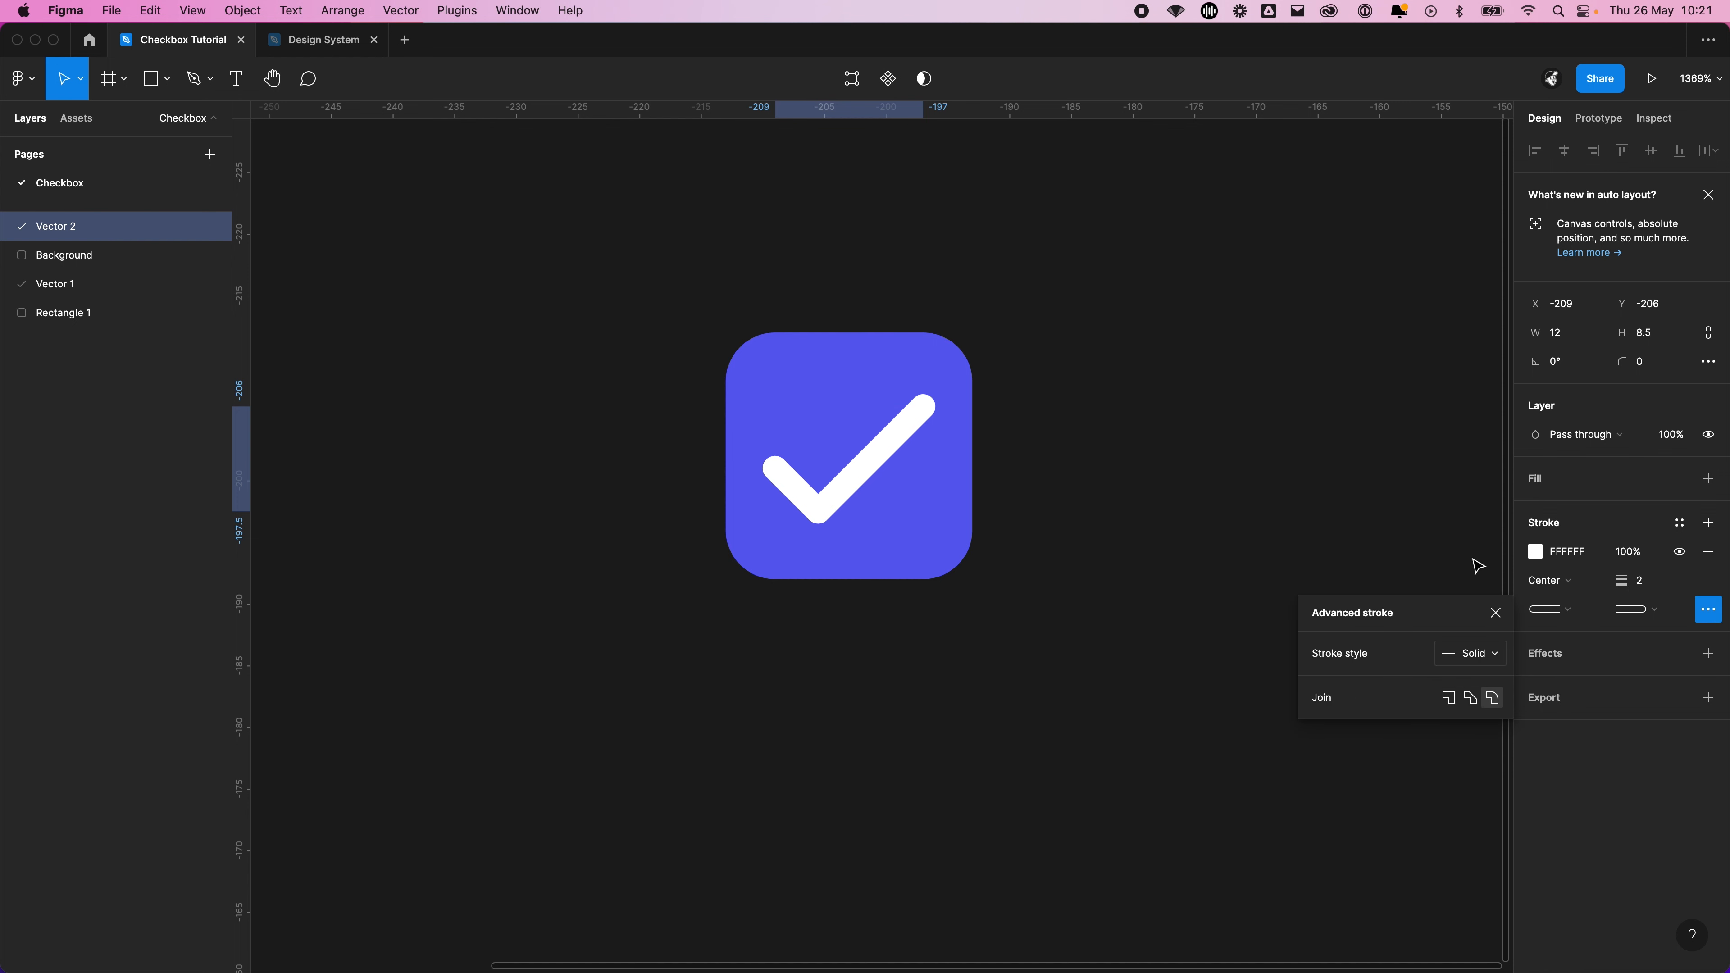
{"action": "left_click", "coordinate": [1309, 431]}
Move the rounded-tick checkbox beside the earlier square-ended one and compare the two ticks
{"action": "scroll", "coordinate": [1164, 480], "scroll_direction": "down", "scroll_amount": 1}
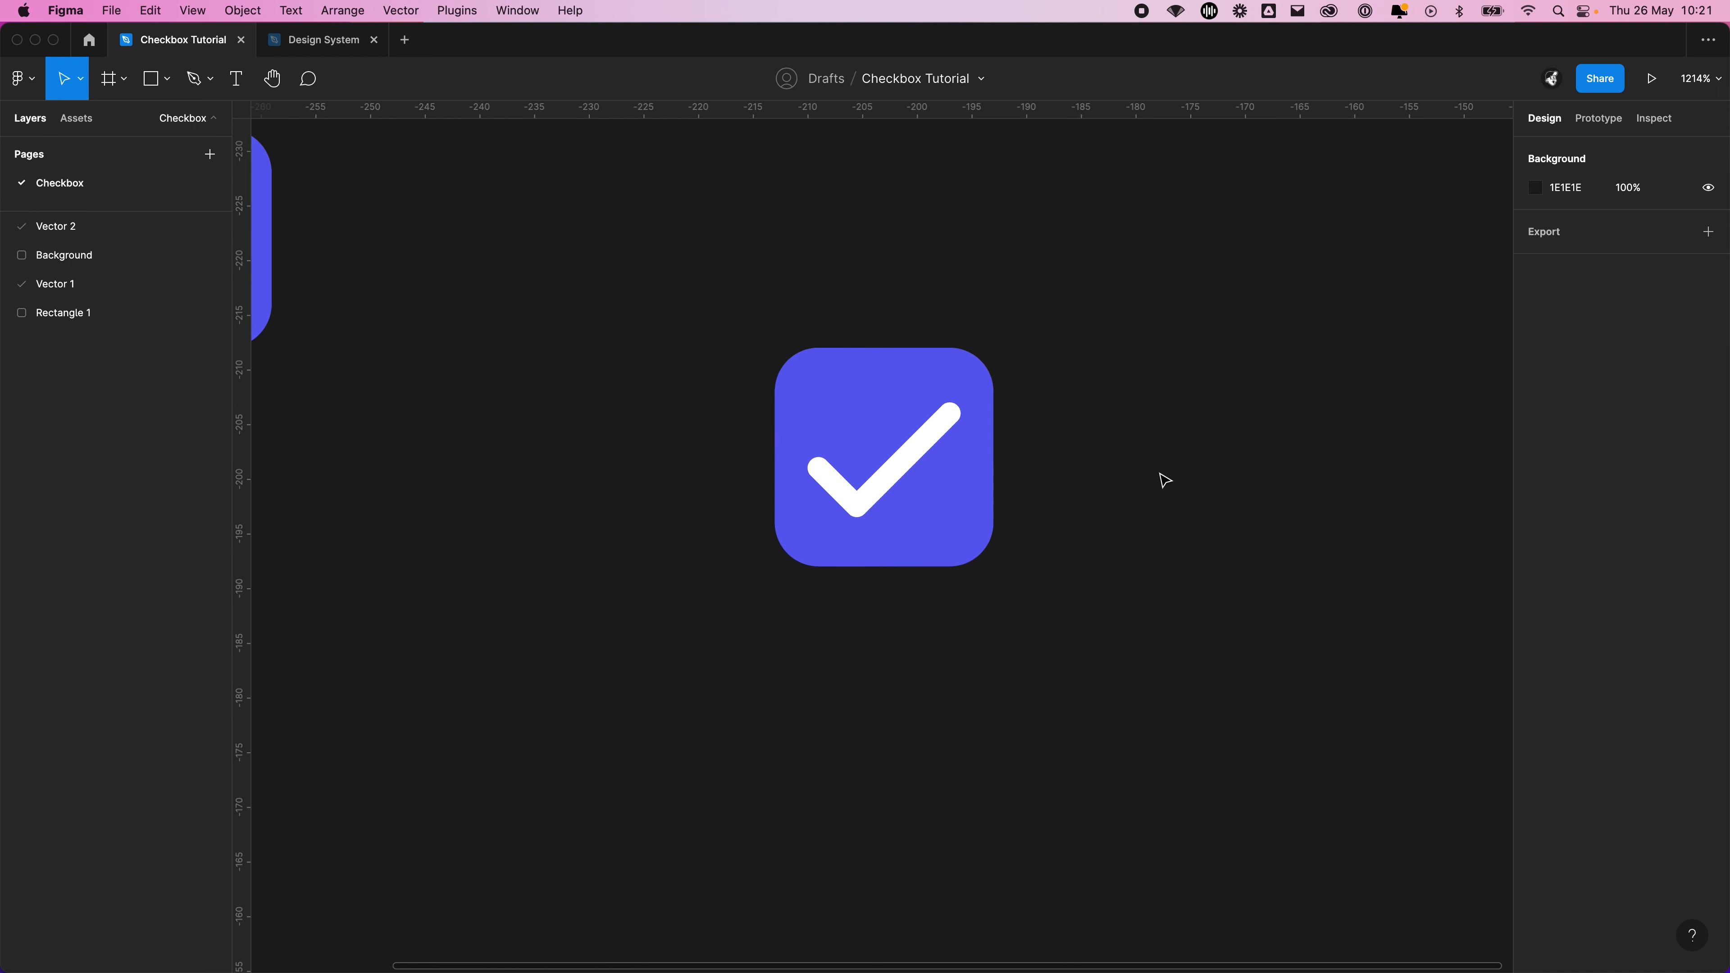
{"action": "scroll", "coordinate": [1165, 480], "scroll_direction": "down", "scroll_amount": 2}
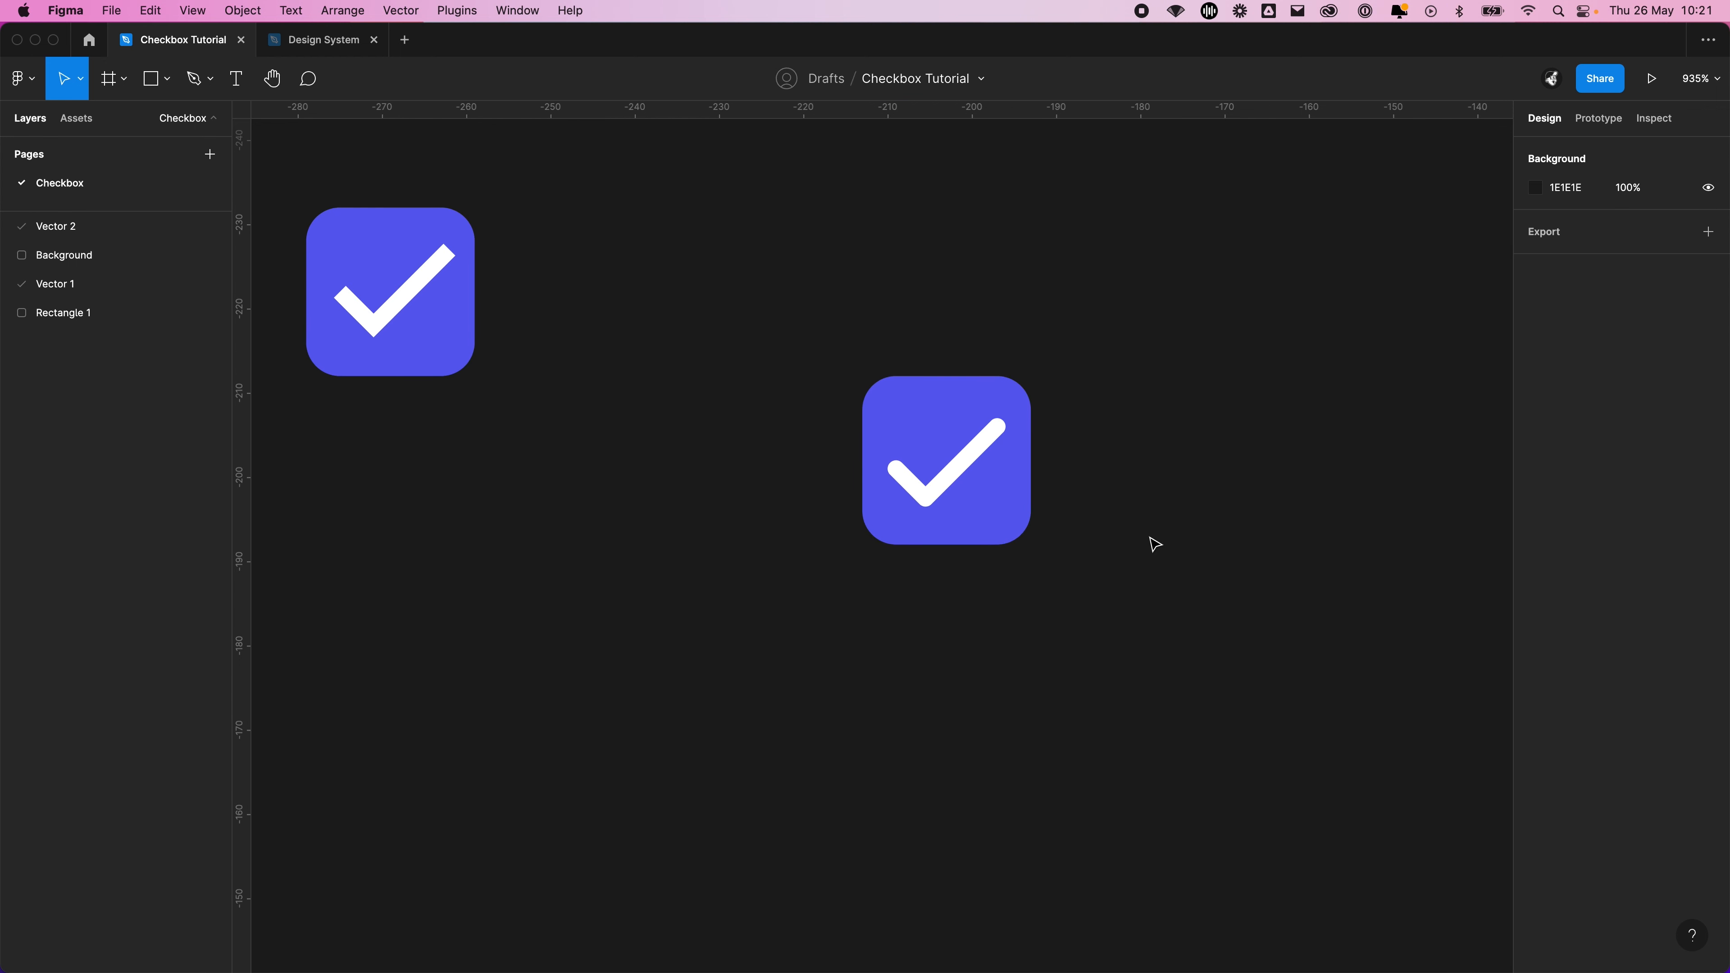
{"action": "left_click_drag", "start_coordinate": [1155, 544], "coordinate": [824, 259]}
{"action": "left_click_drag", "start_coordinate": [907, 514], "coordinate": [621, 333]}
{"action": "left_click", "coordinate": [517, 437]}
{"action": "scroll", "coordinate": [736, 440], "scroll_direction": "left", "scroll_amount": 5}
{"action": "scroll", "coordinate": [735, 440], "scroll_direction": "up", "scroll_amount": 1}
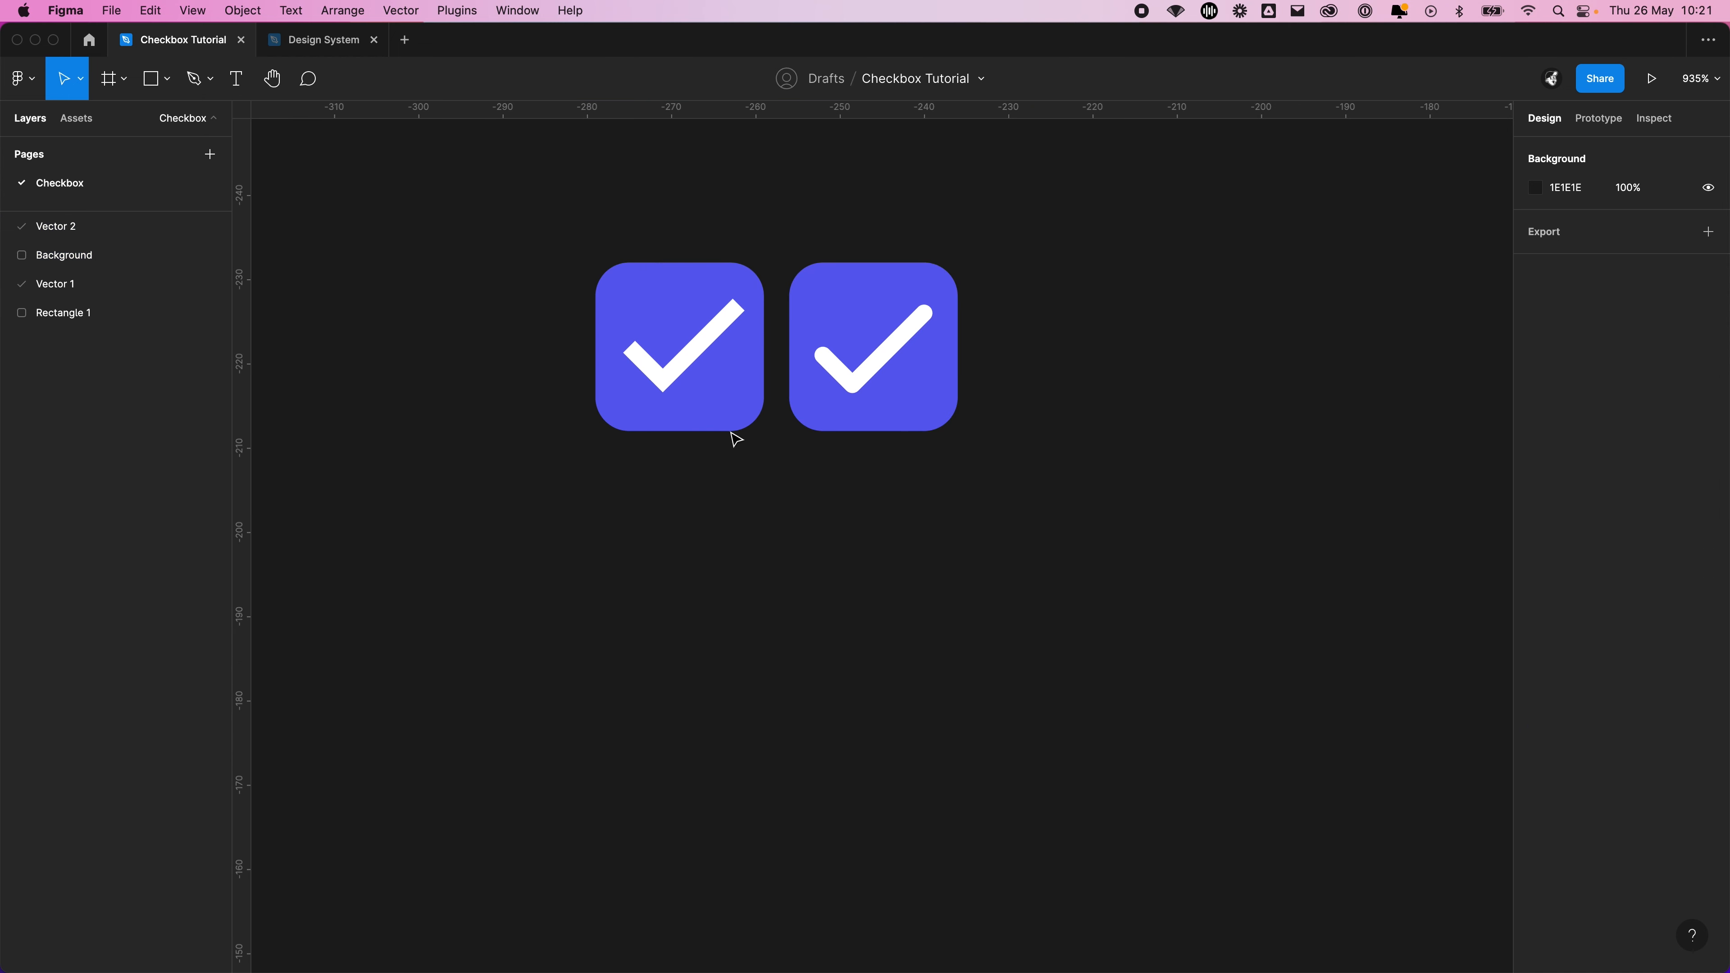
{"action": "scroll", "coordinate": [661, 326], "scroll_direction": "up", "scroll_amount": 5}
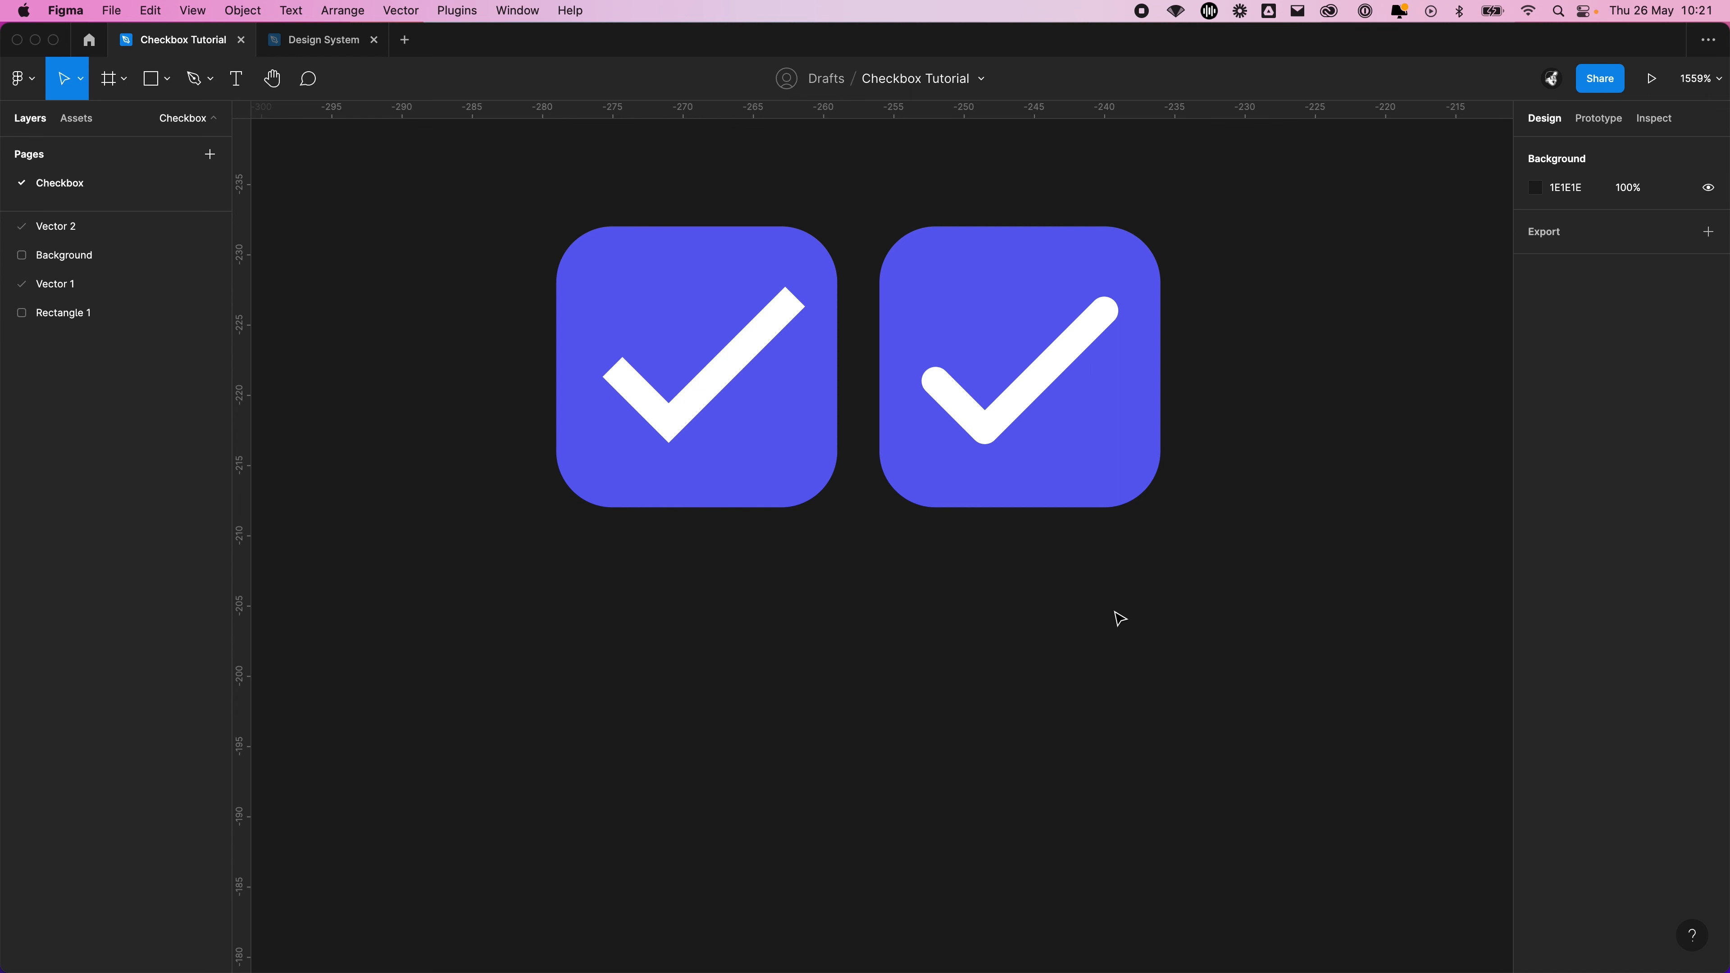
{"action": "left_click_drag", "start_coordinate": [1325, 587], "coordinate": [1194, 635]}
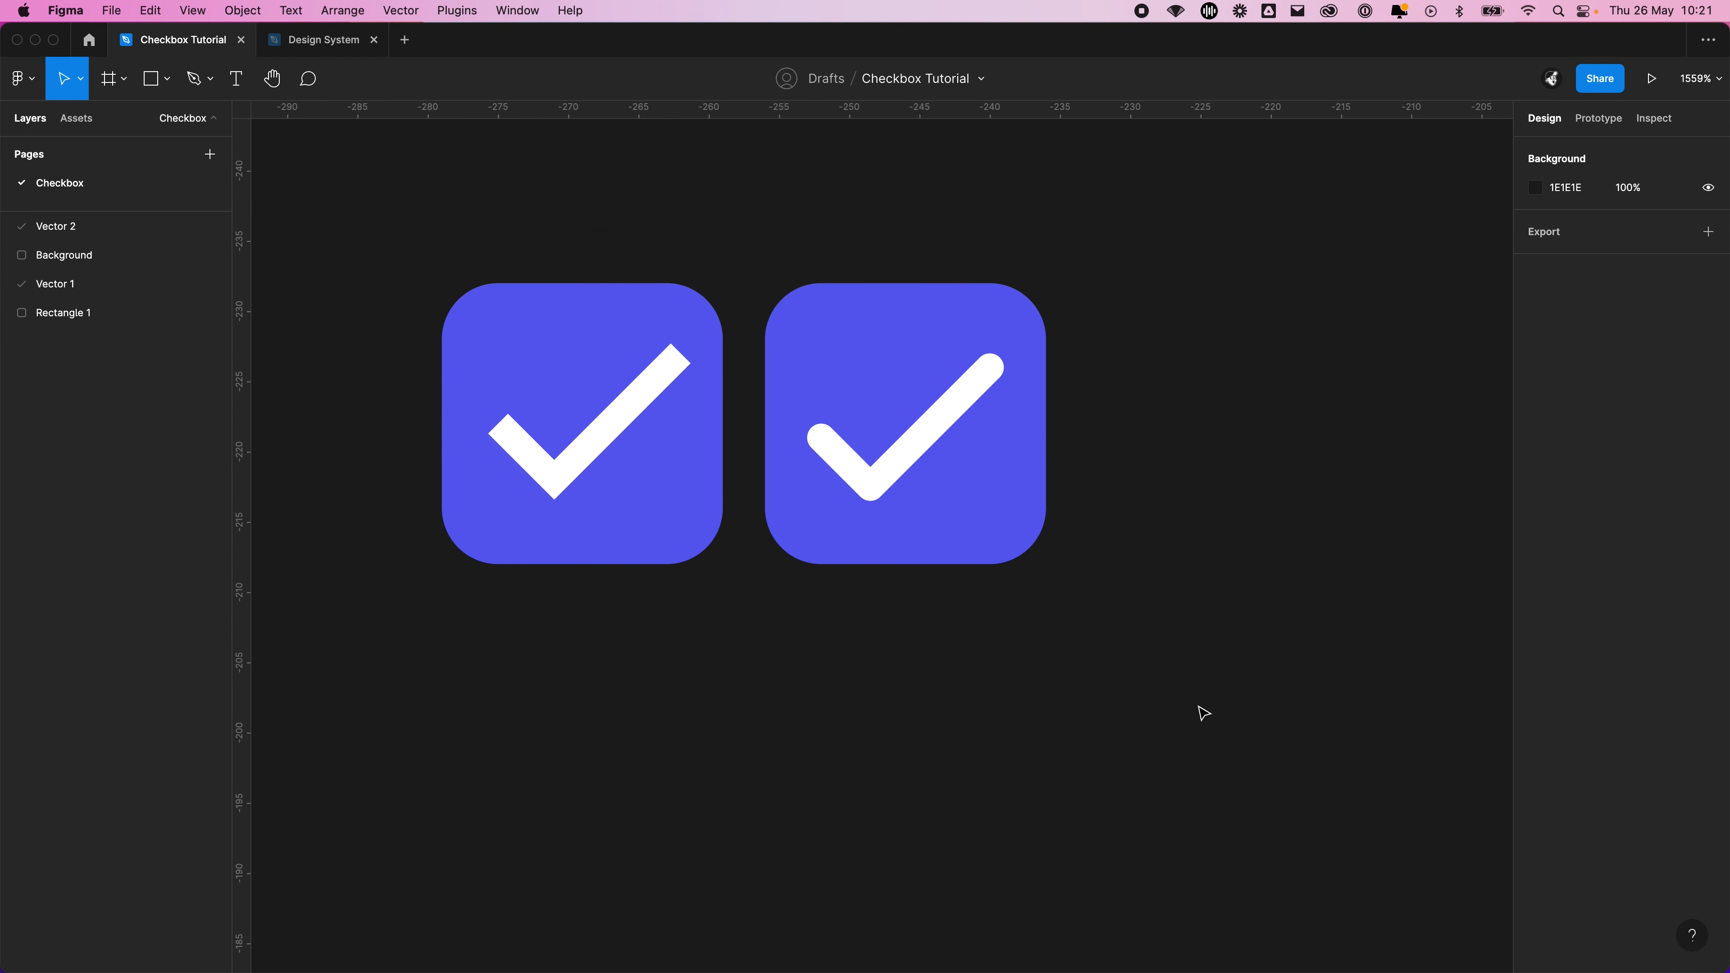
Move the rounded-tick checkbox away from the square-ended one to empty canvas, at about X -219, Y -212
{"action": "left_click_drag", "start_coordinate": [1199, 708], "coordinate": [754, 214]}
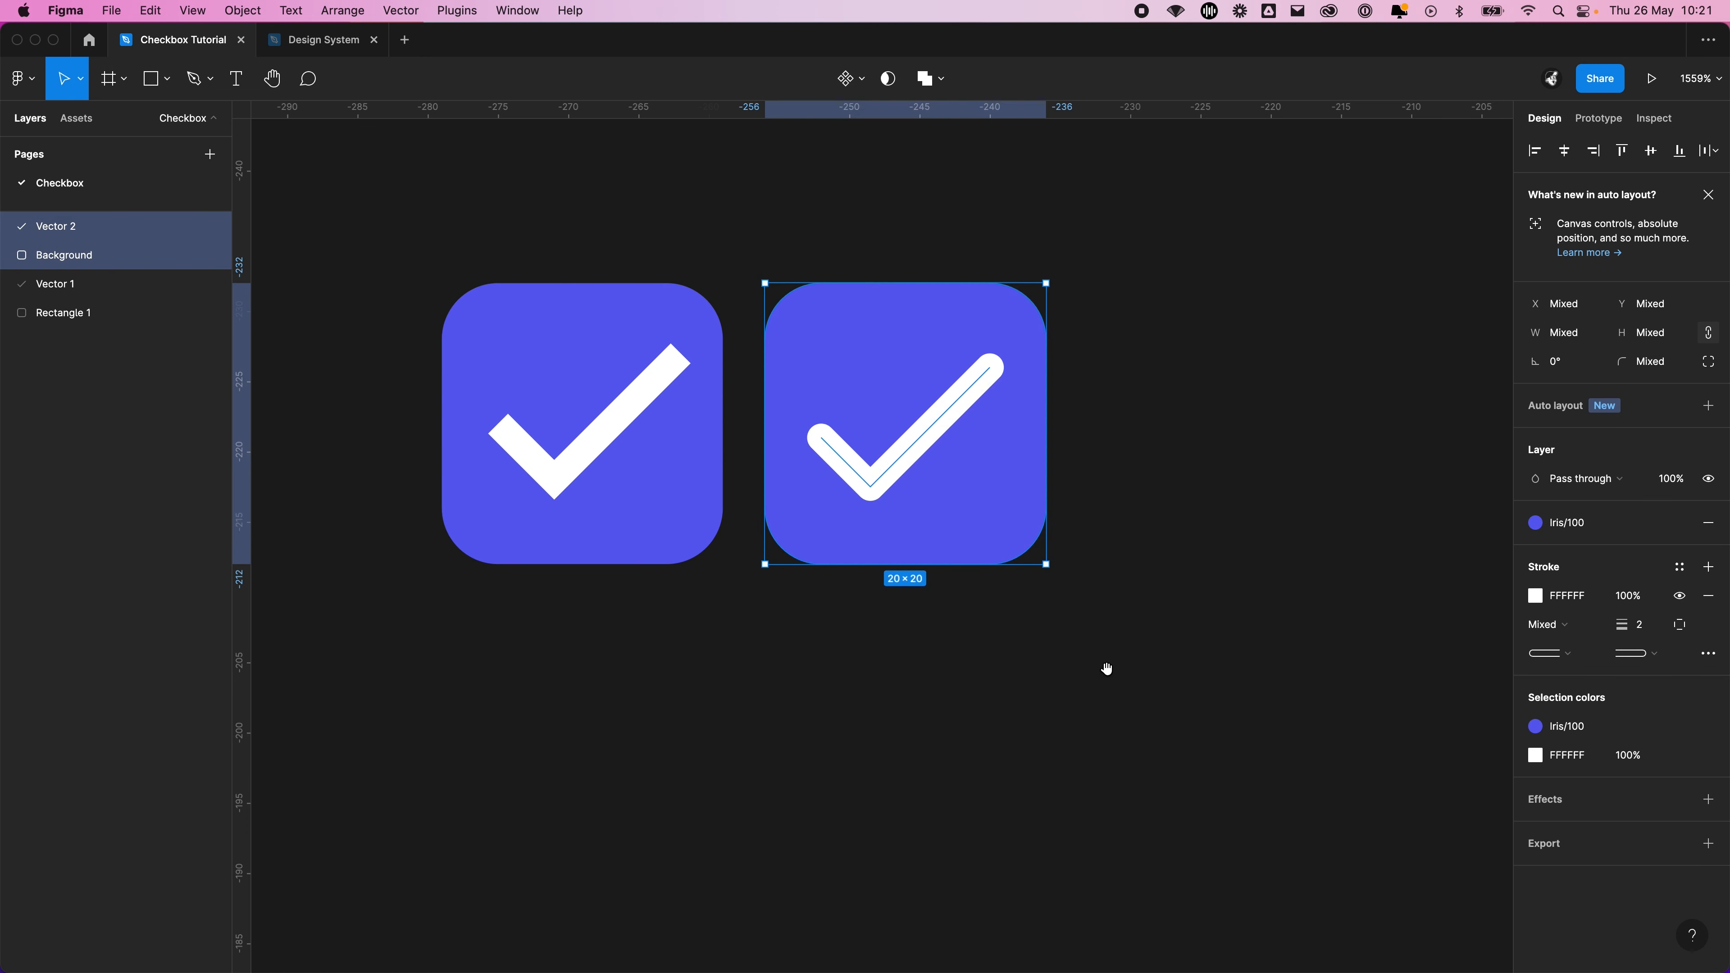
{"action": "left_click_drag", "start_coordinate": [1106, 668], "coordinate": [869, 648]}
{"action": "left_click_drag", "start_coordinate": [757, 439], "coordinate": [1088, 723]}
{"action": "left_click_drag", "start_coordinate": [1267, 447], "coordinate": [963, 324]}
{"action": "left_click_drag", "start_coordinate": [776, 662], "coordinate": [889, 666]}
{"action": "left_click", "coordinate": [1186, 584]}
{"action": "scroll", "coordinate": [1158, 539], "scroll_direction": "down", "scroll_amount": 2}
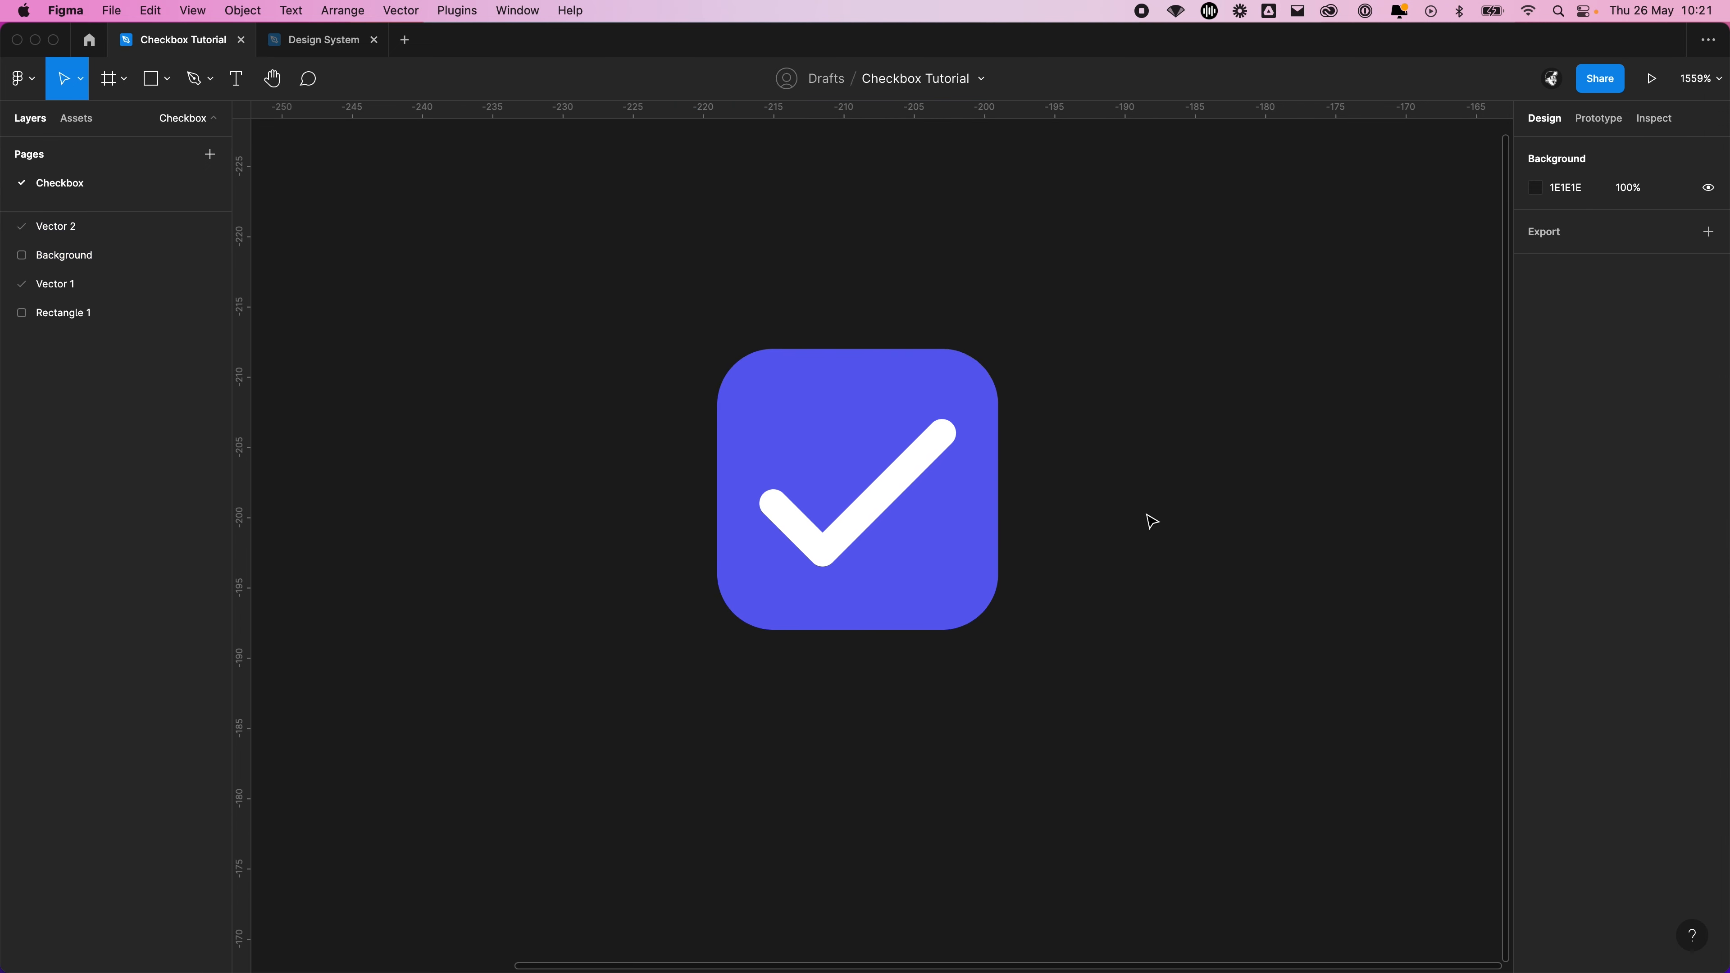
Rename the rounded tick's vector layer as Tick
{"action": "left_click", "coordinate": [887, 492]}
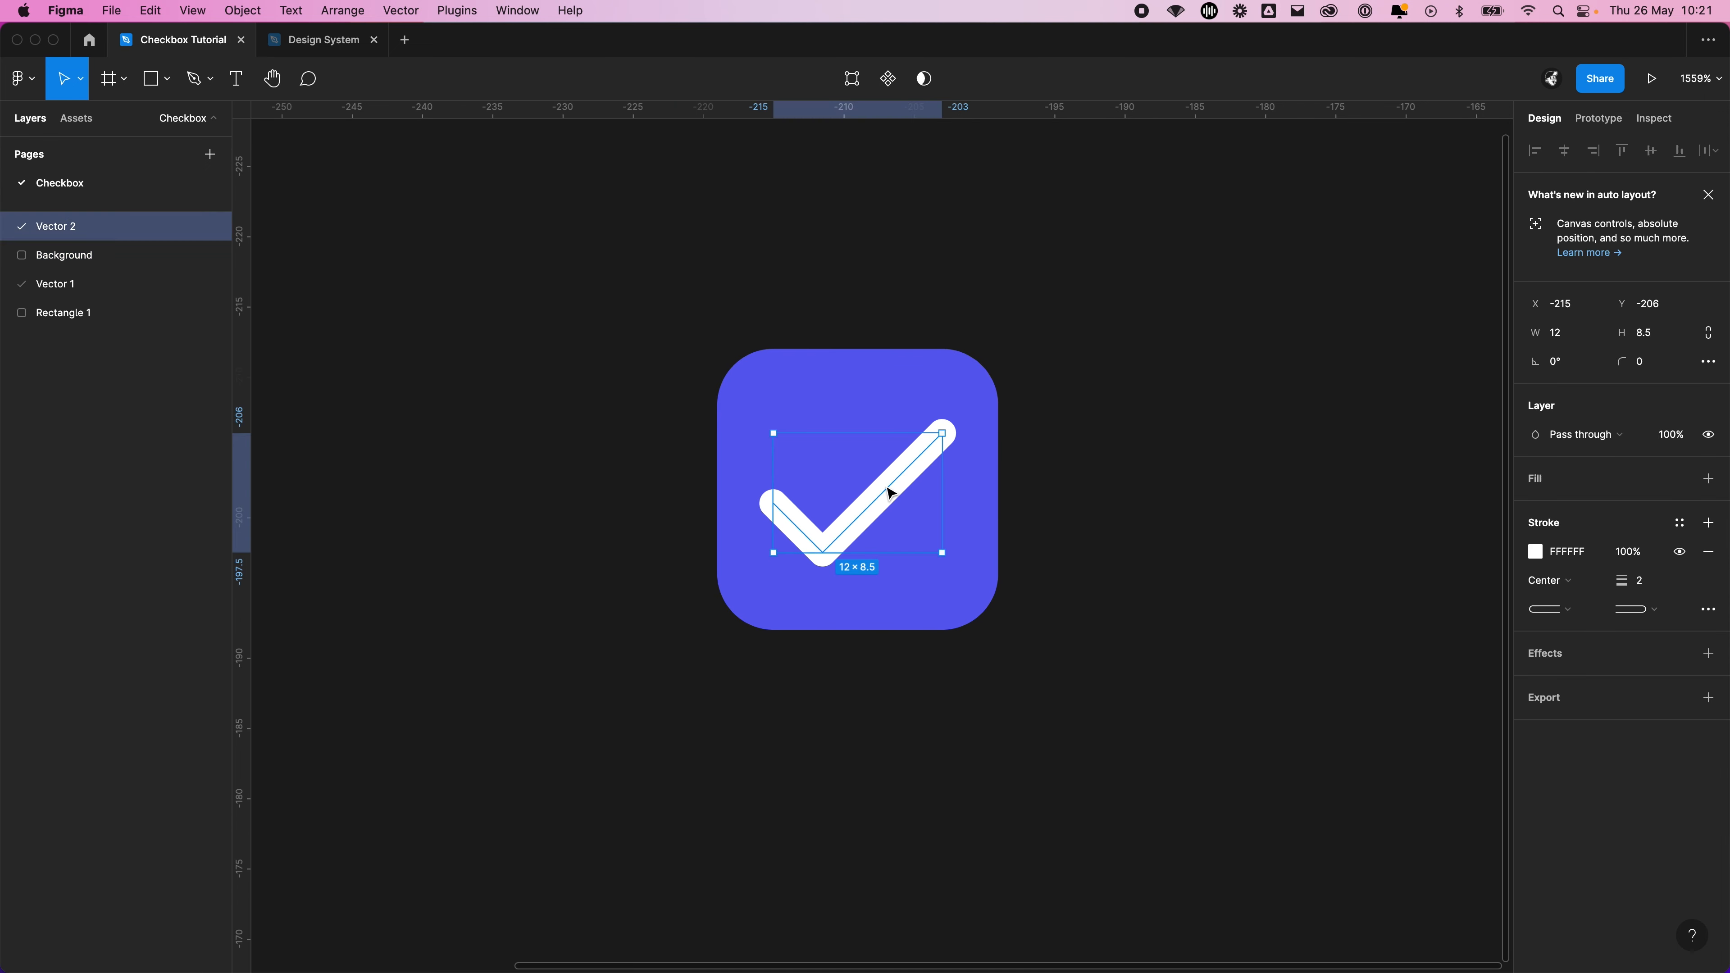
{"action": "double_click", "coordinate": [76, 230]}
{"action": "type", "text": "R"}
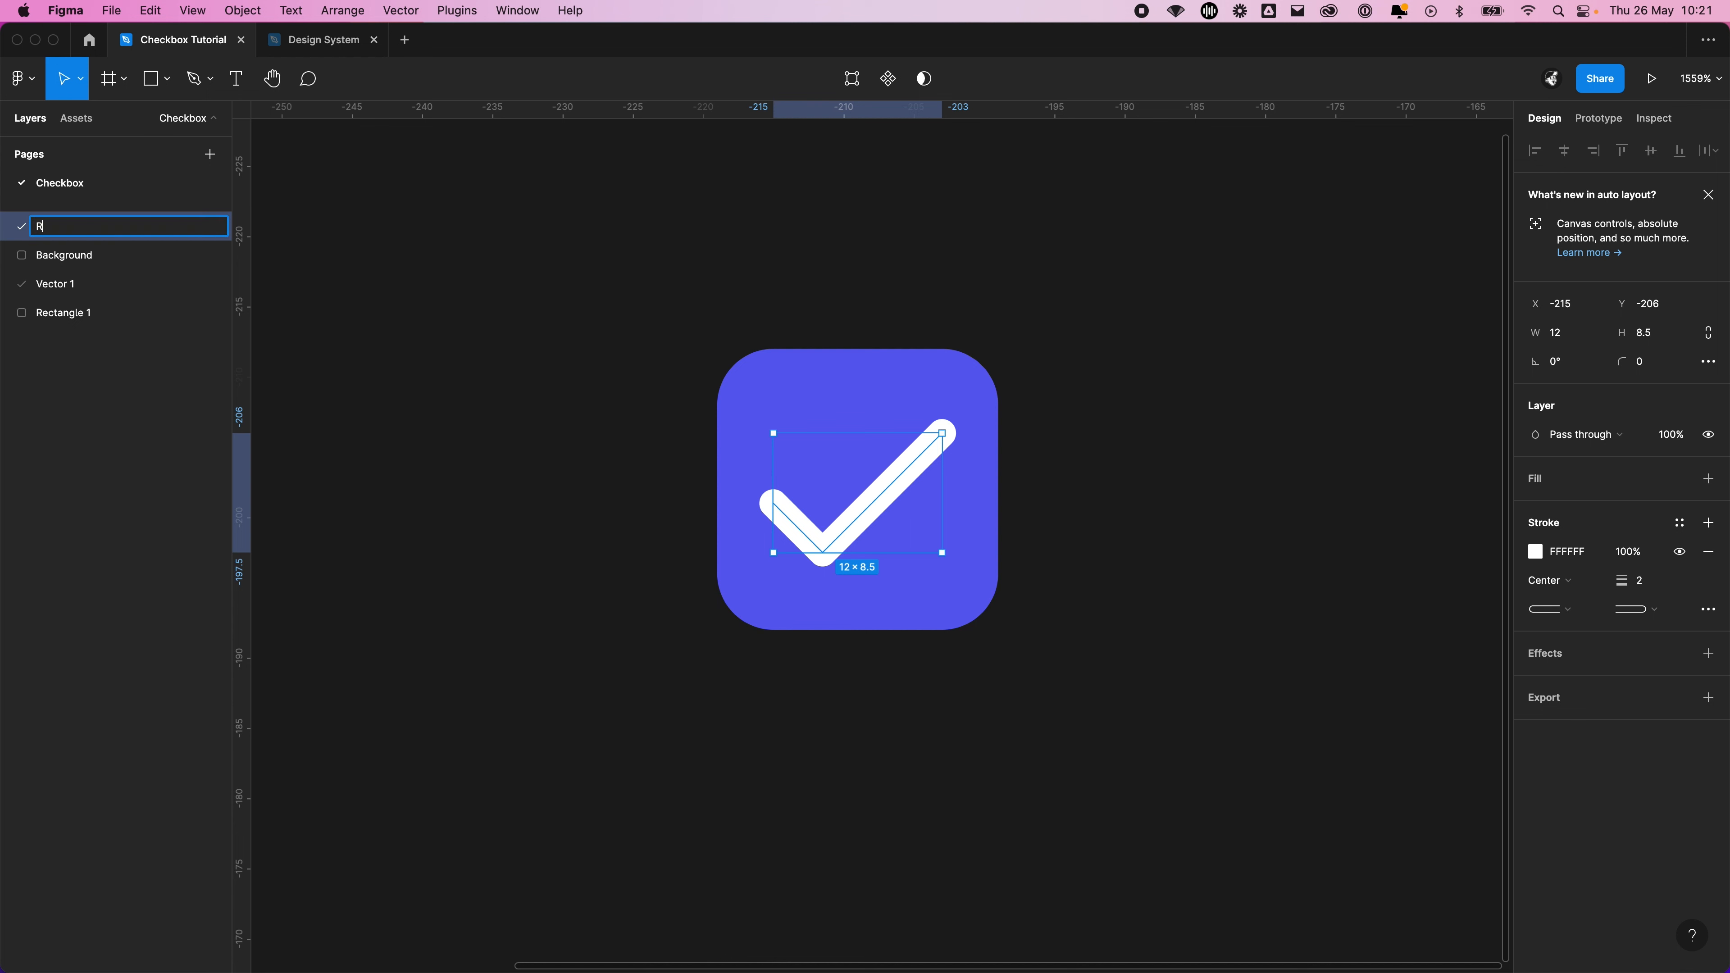
{"action": "key", "text": "Return"}
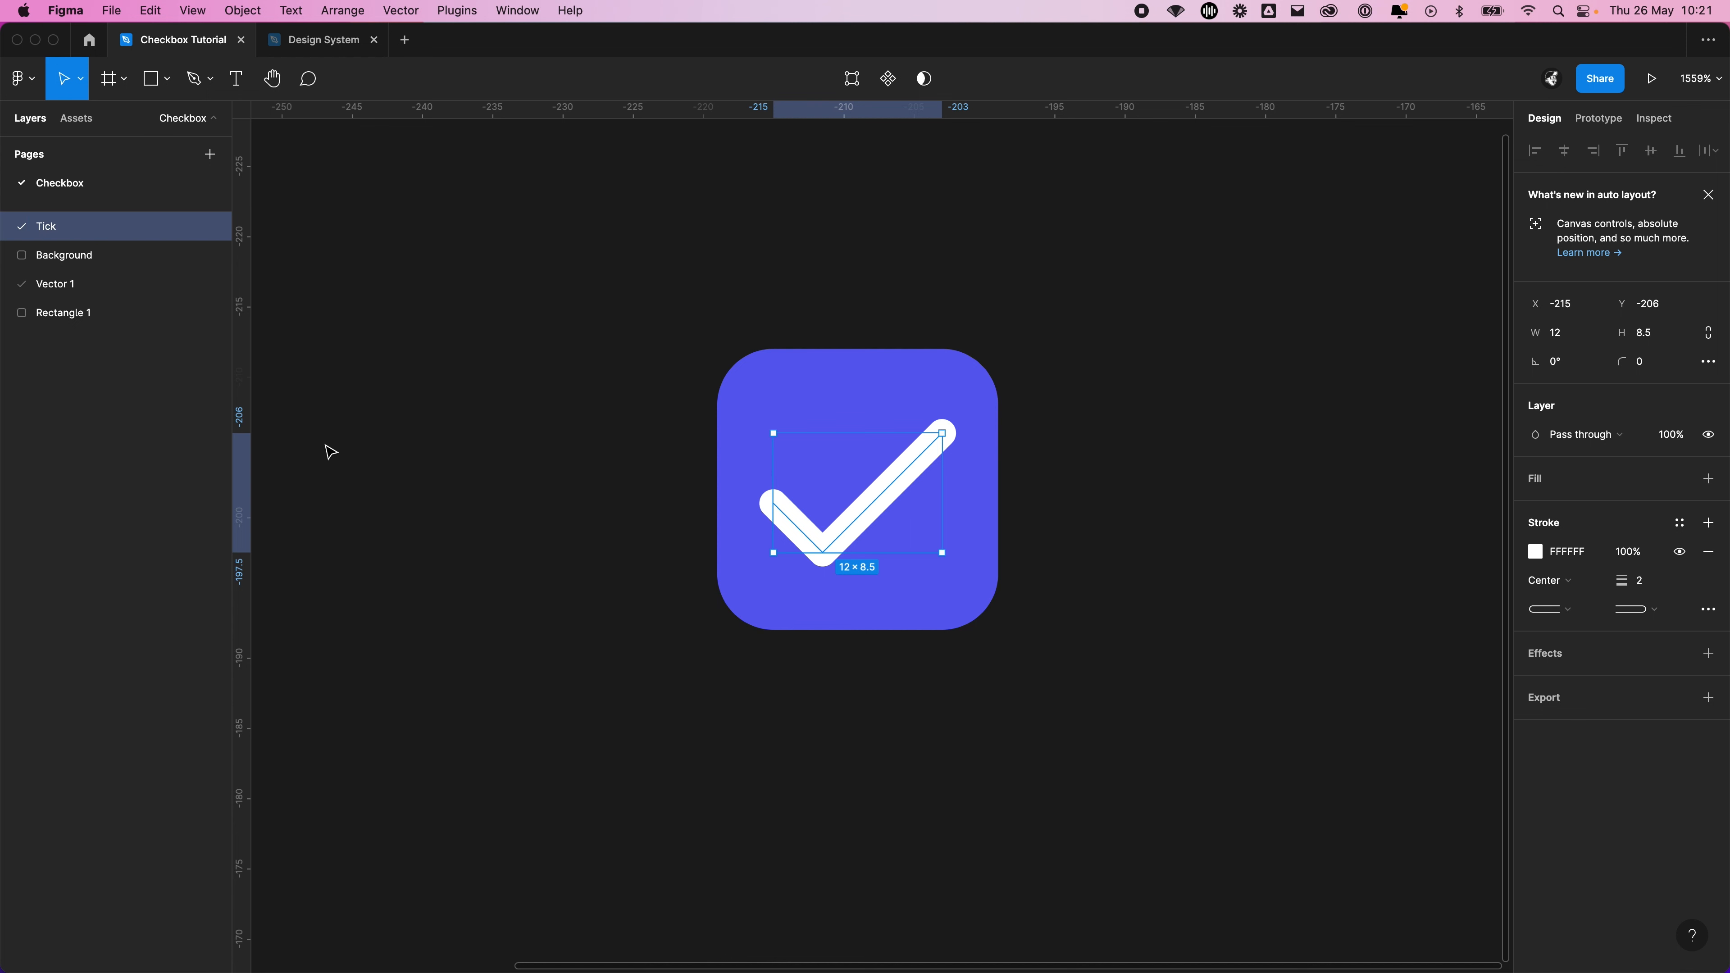
Group the square-ended tick, Vector 1, with its background, Rectangle 1
{"action": "left_click", "coordinate": [571, 348]}
{"action": "left_click_drag", "start_coordinate": [571, 348], "coordinate": [1232, 544]}
{"action": "left_click_drag", "start_coordinate": [961, 635], "coordinate": [397, 206]}
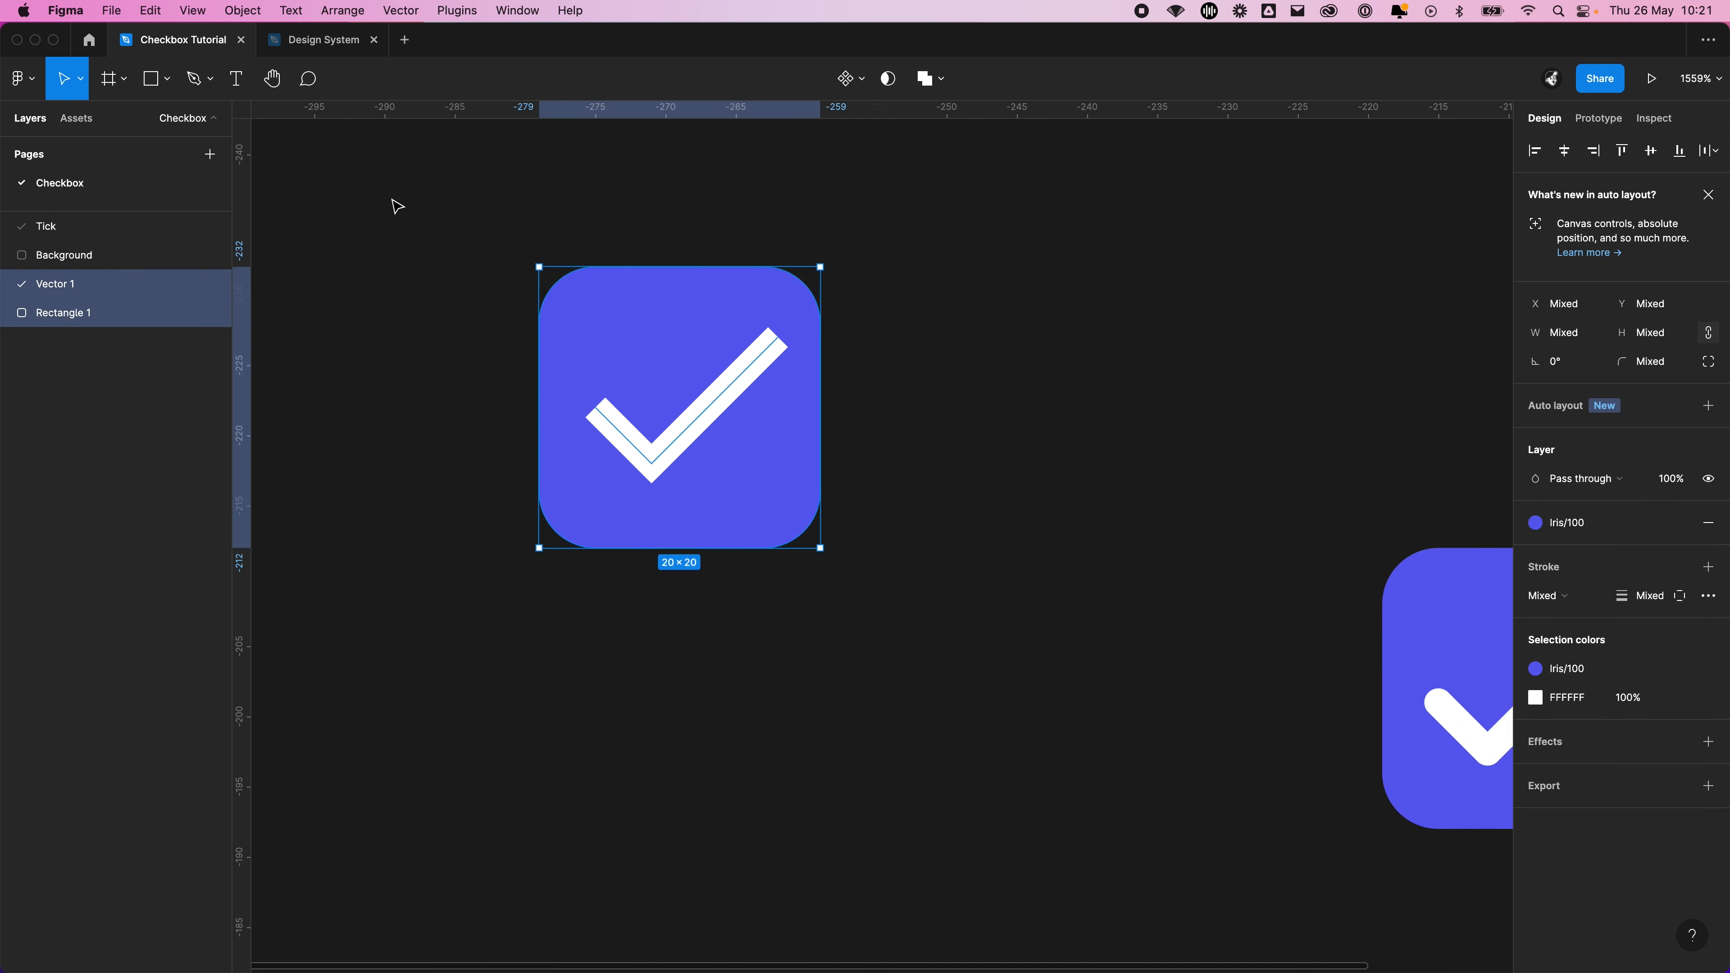
{"action": "key", "text": "ctrl+g"}
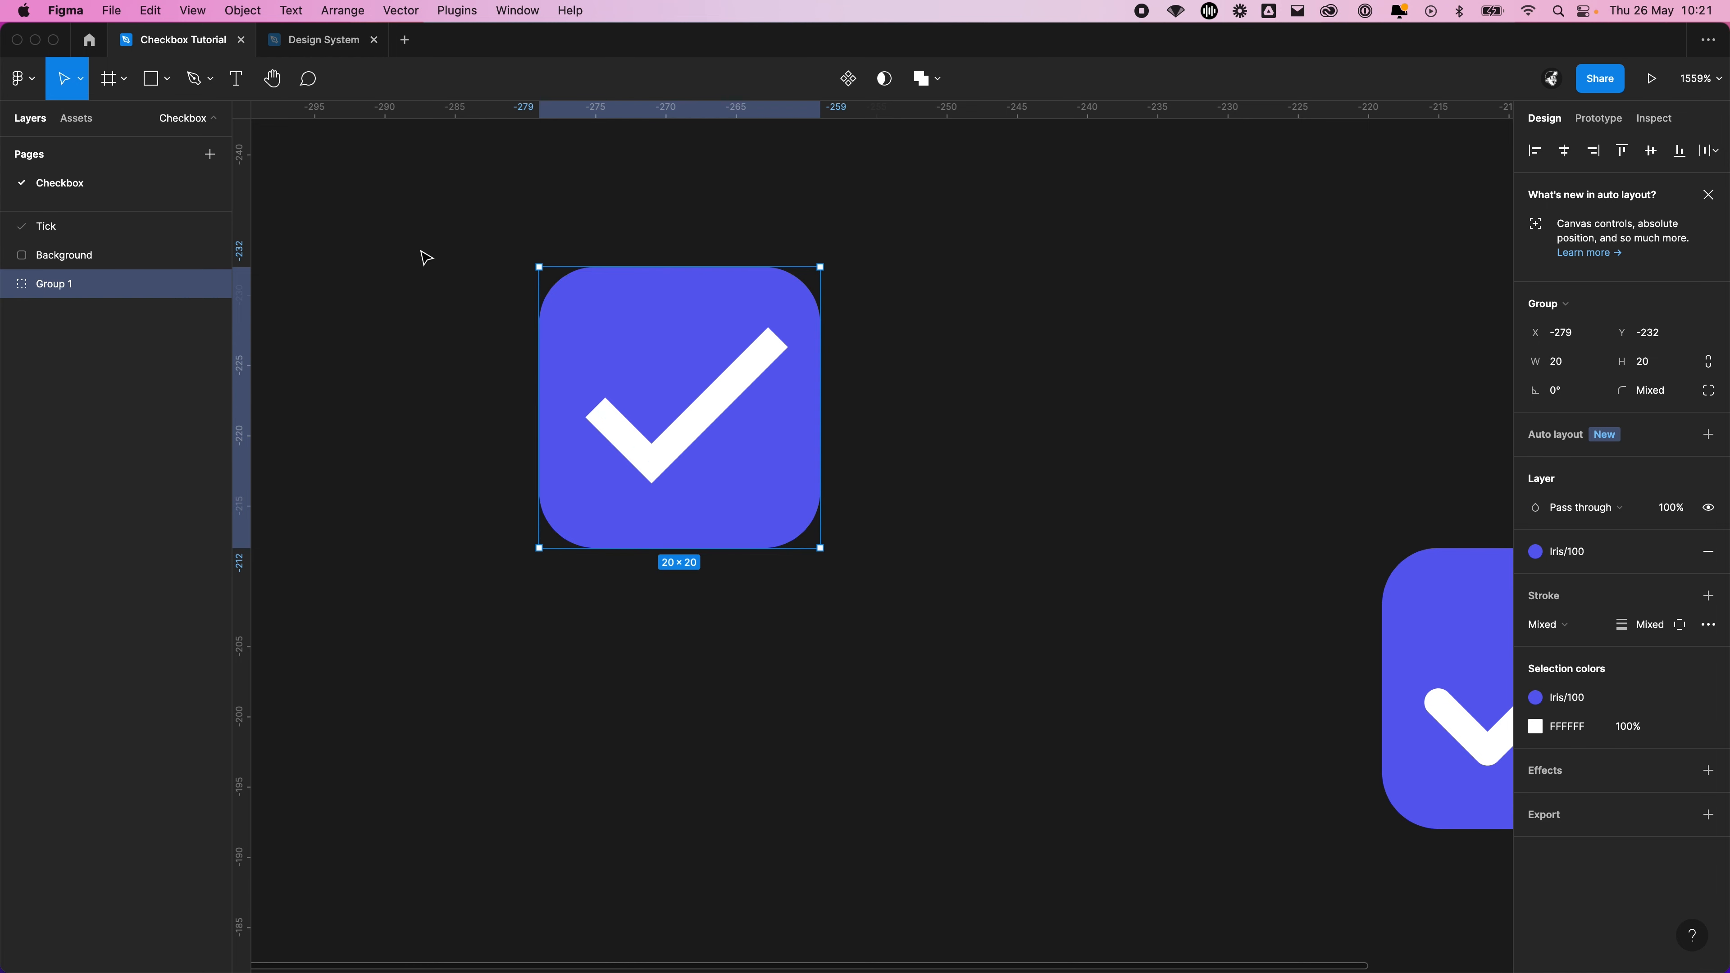
Add a new page to the file and move the square-ended checkbox group from the Checkbox page onto it
{"action": "left_click", "coordinate": [210, 156]}
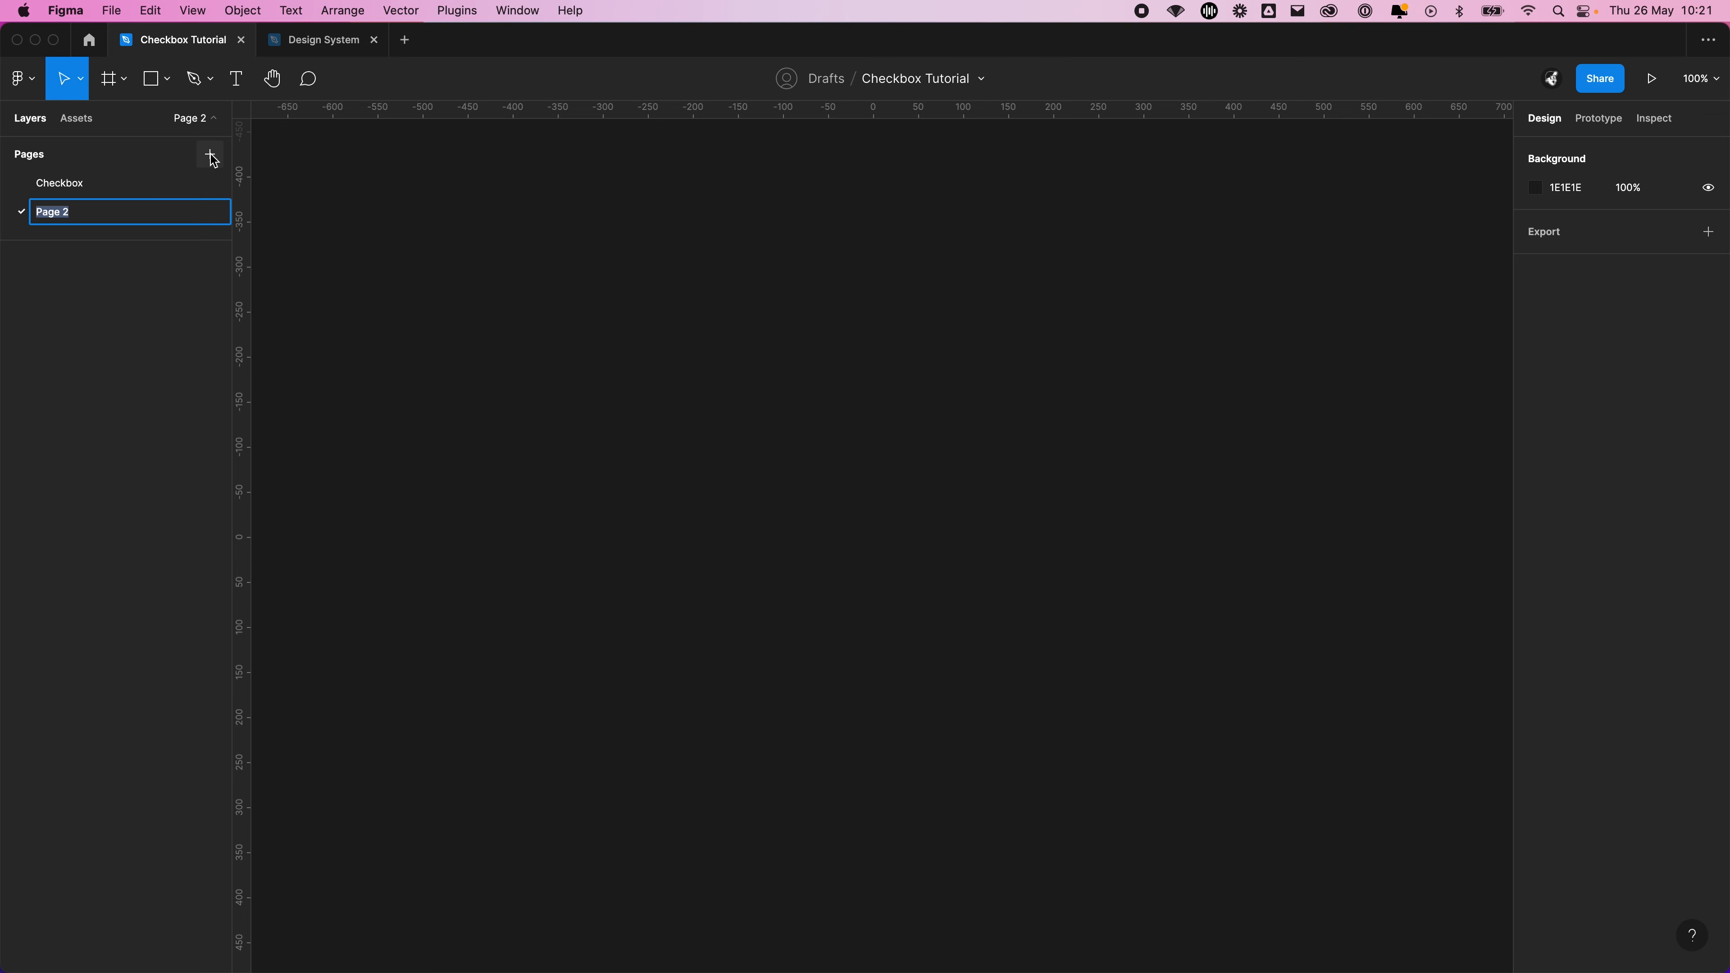
{"action": "left_click", "coordinate": [169, 180]}
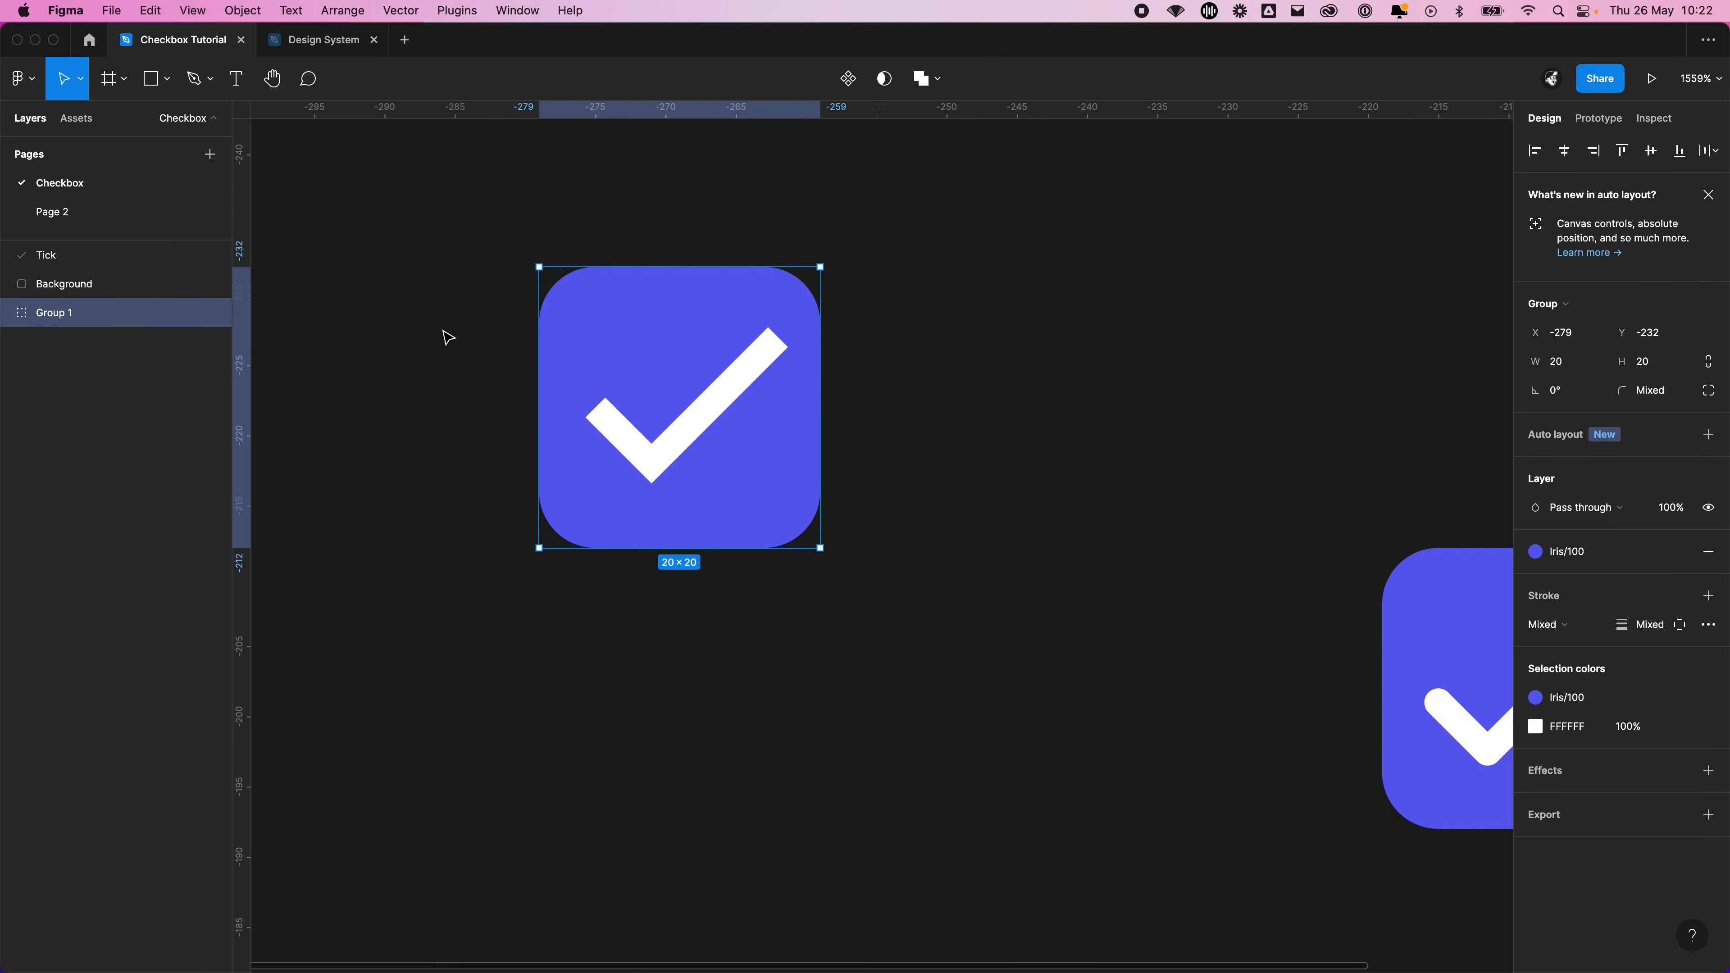
{"action": "key", "text": "ctrl+x"}
{"action": "left_click", "coordinate": [68, 215]}
{"action": "key", "text": "ctrl+v"}
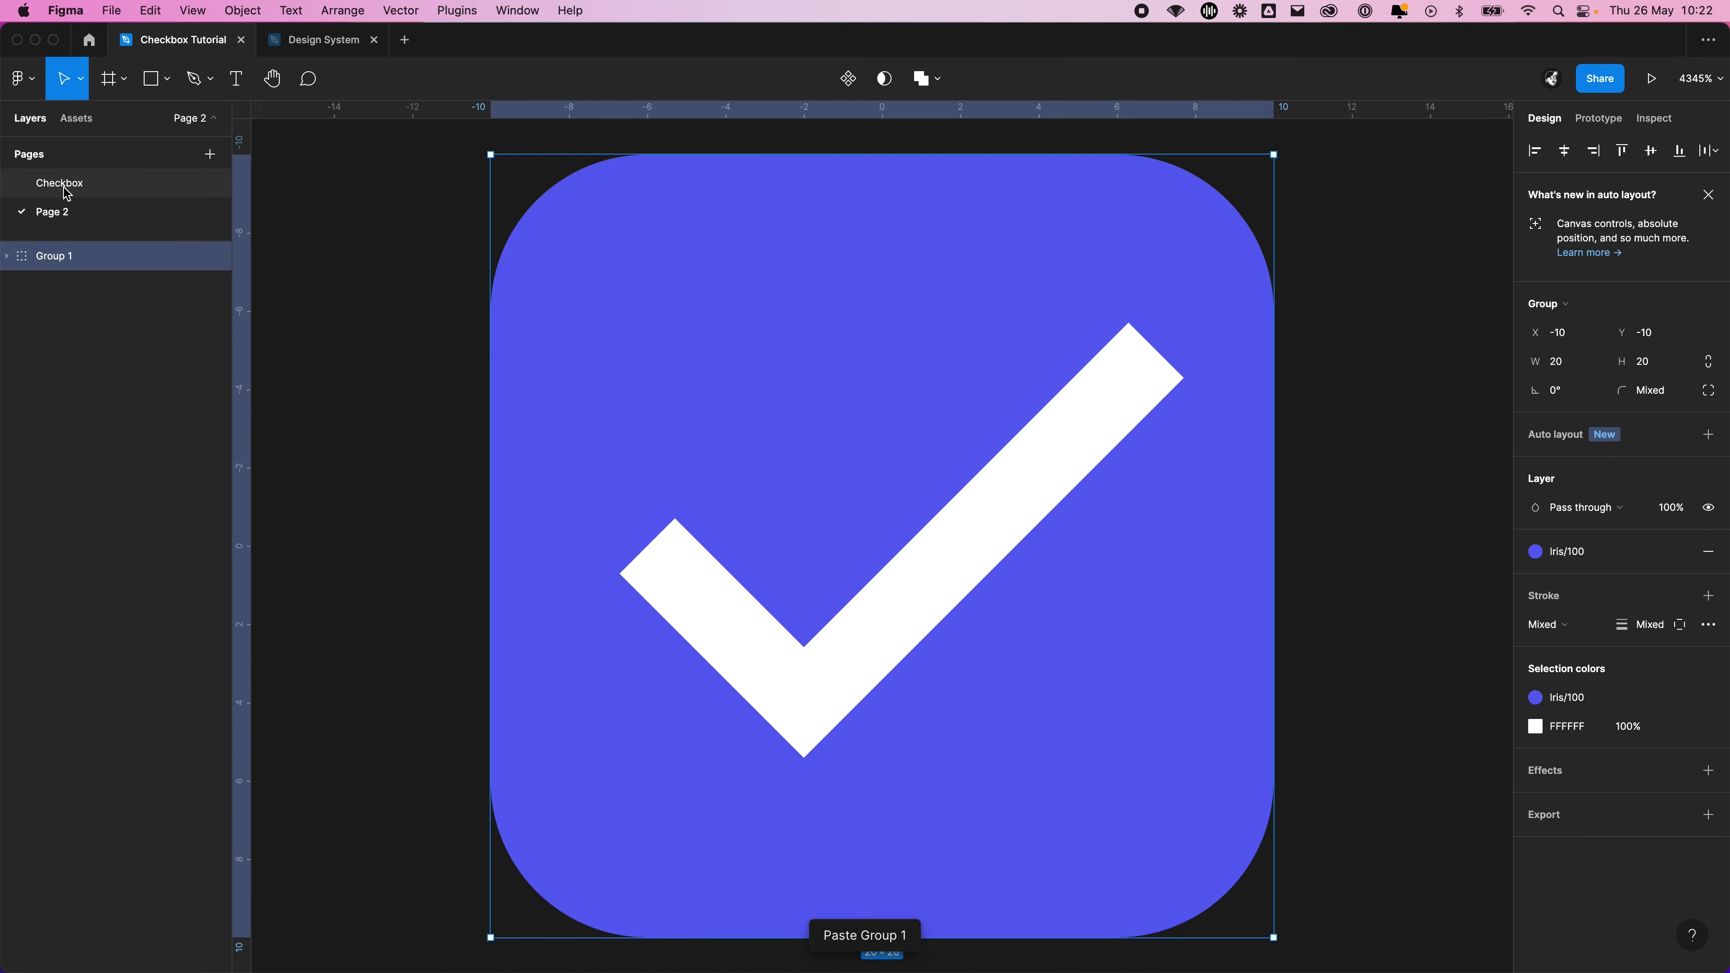
Return to the Checkbox page and group the Tick and Background layers of the rounded-tick checkbox
{"action": "left_click", "coordinate": [68, 194]}
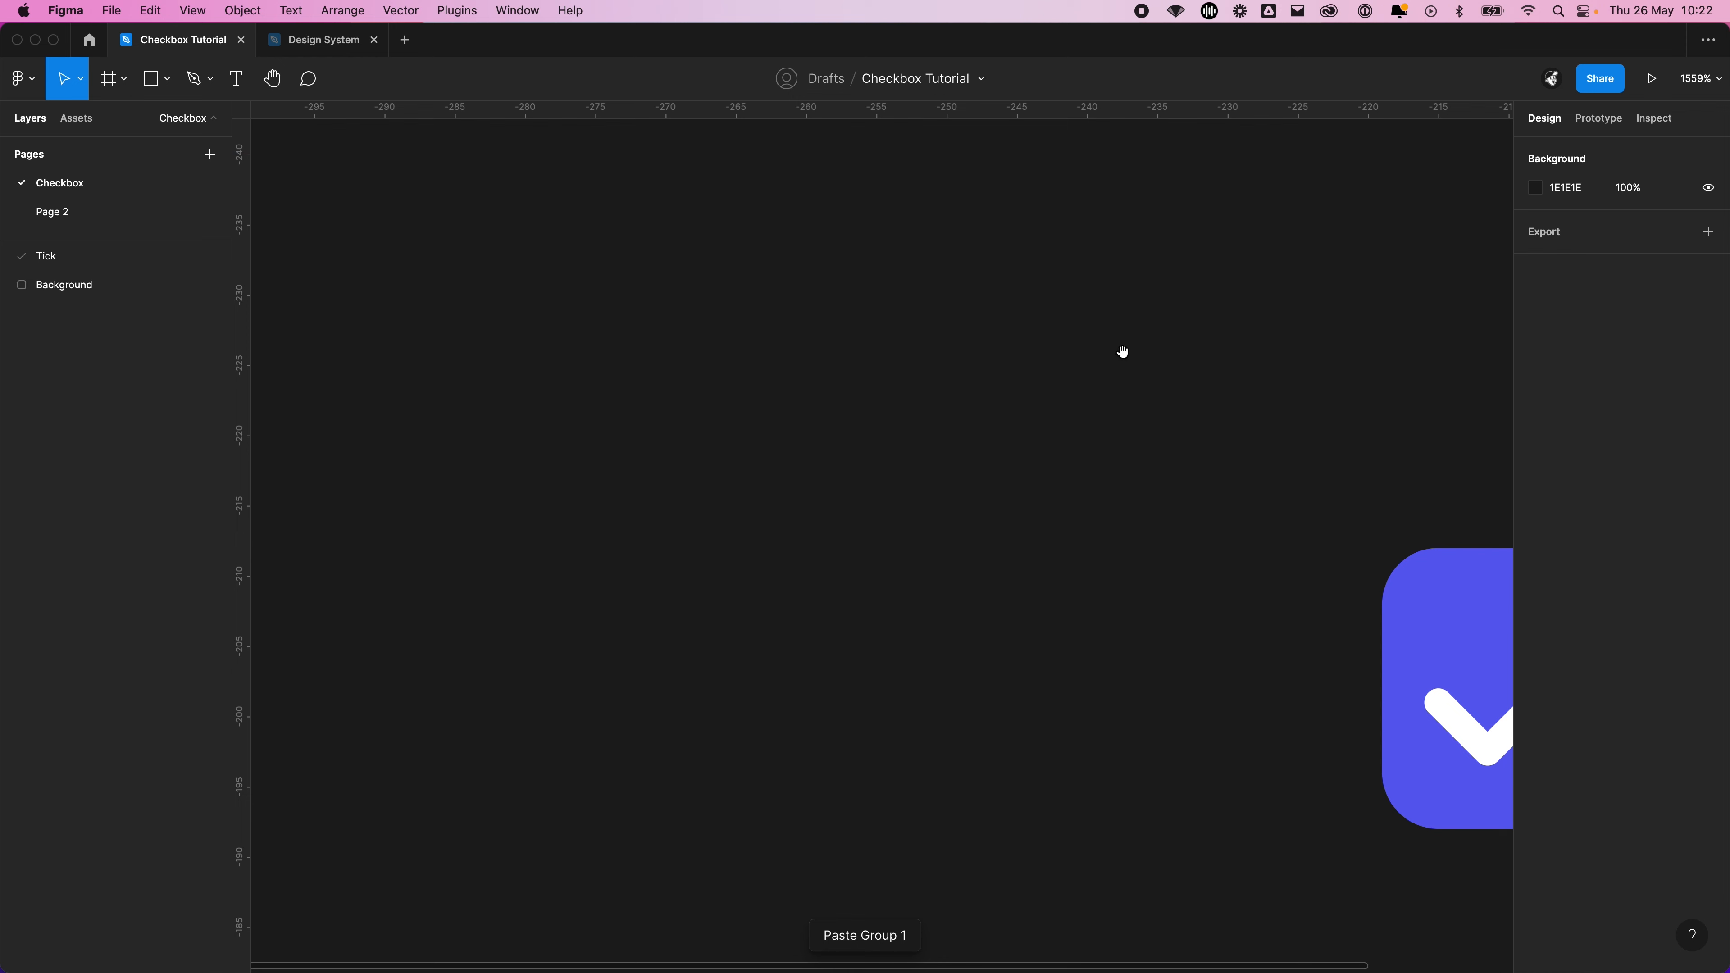
{"action": "left_click_drag", "start_coordinate": [1122, 351], "coordinate": [472, 262]}
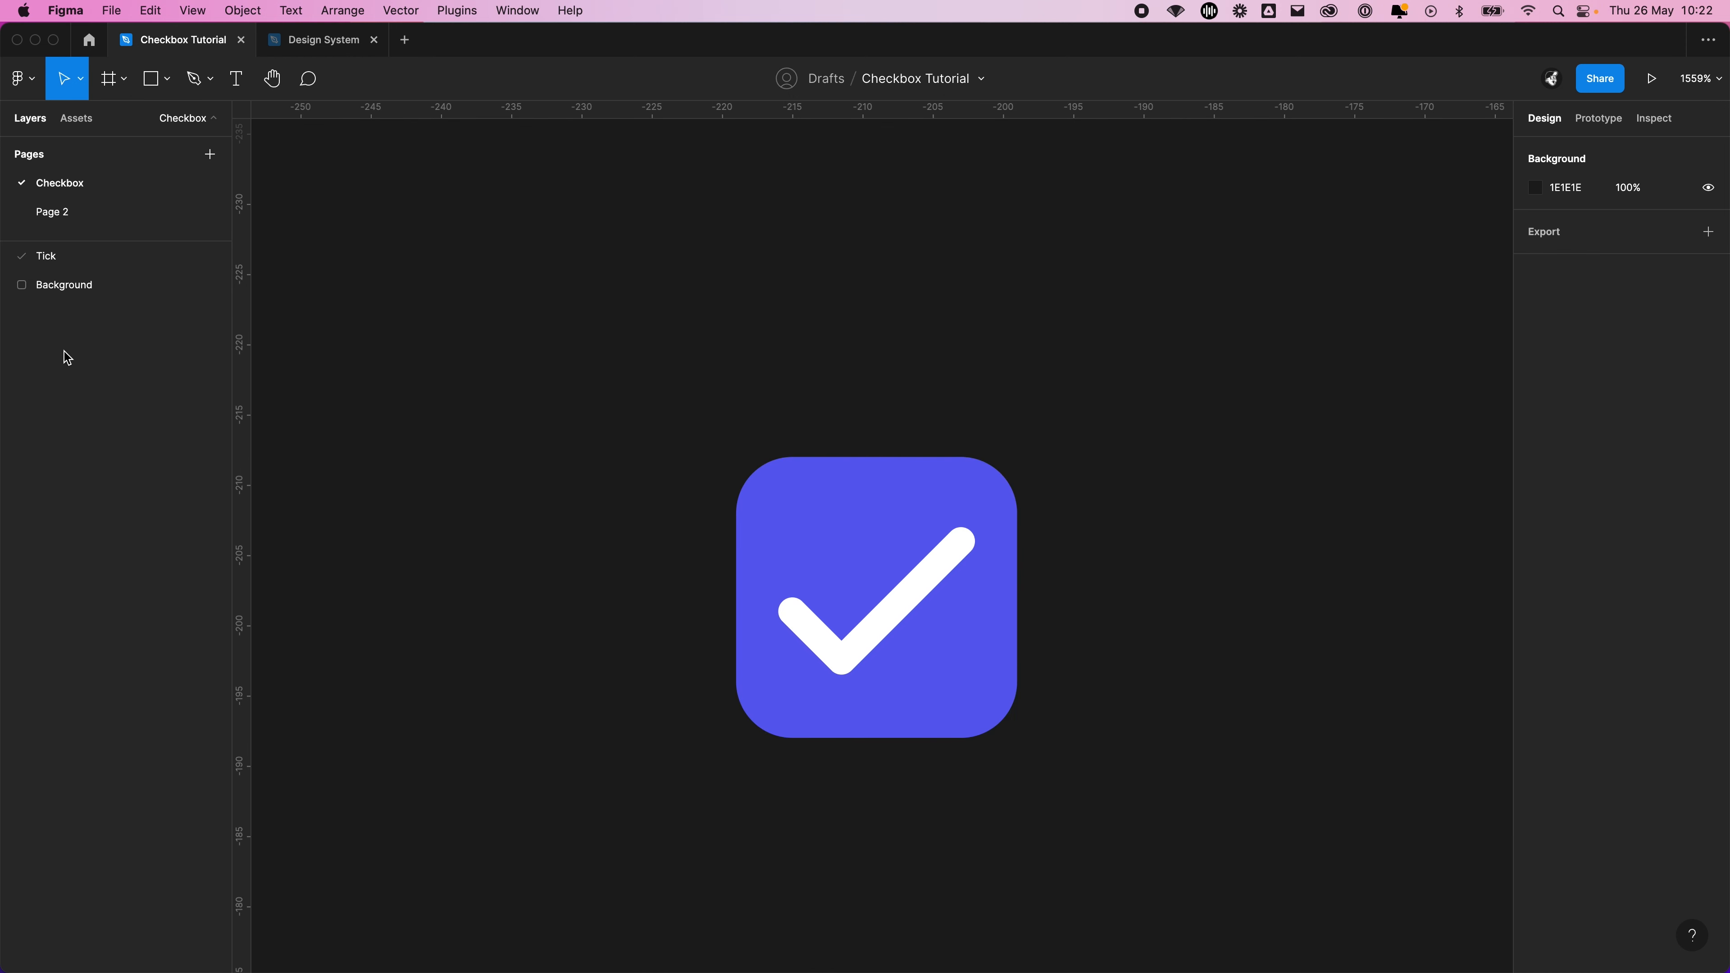
{"action": "left_click_drag", "start_coordinate": [971, 331], "coordinate": [729, 221]}
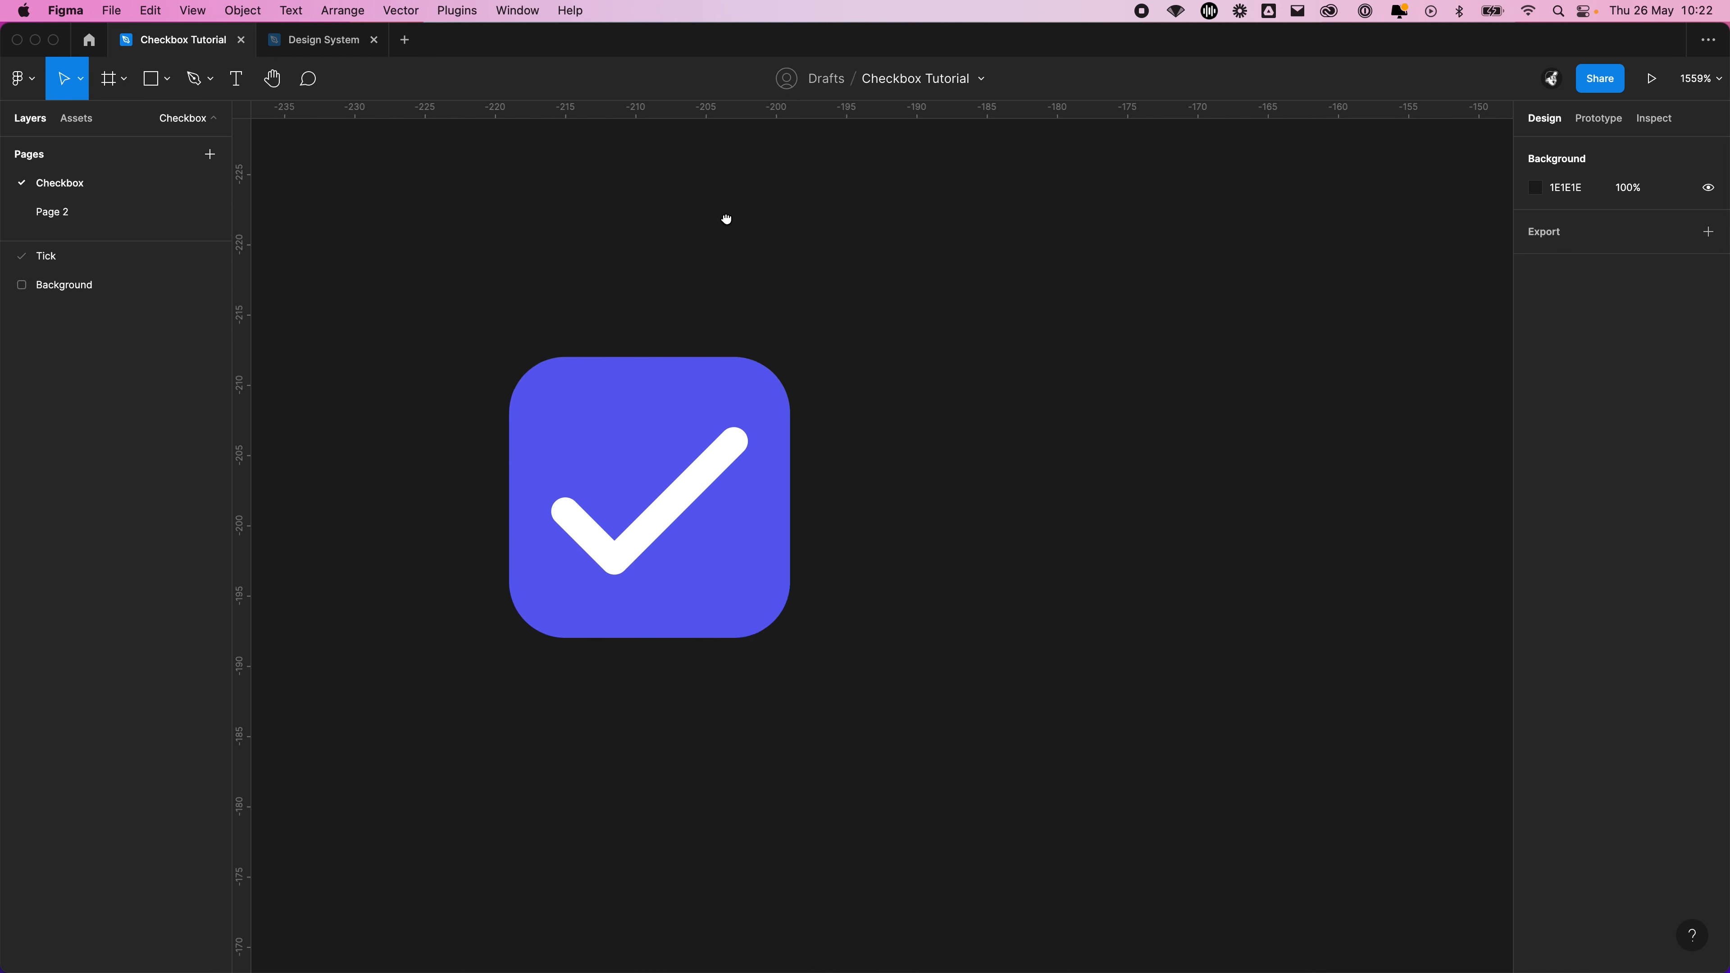
{"action": "left_click_drag", "start_coordinate": [877, 396], "coordinate": [1012, 421]}
{"action": "left_click_drag", "start_coordinate": [1025, 796], "coordinate": [379, 265]}
{"action": "key", "text": "super+g"}
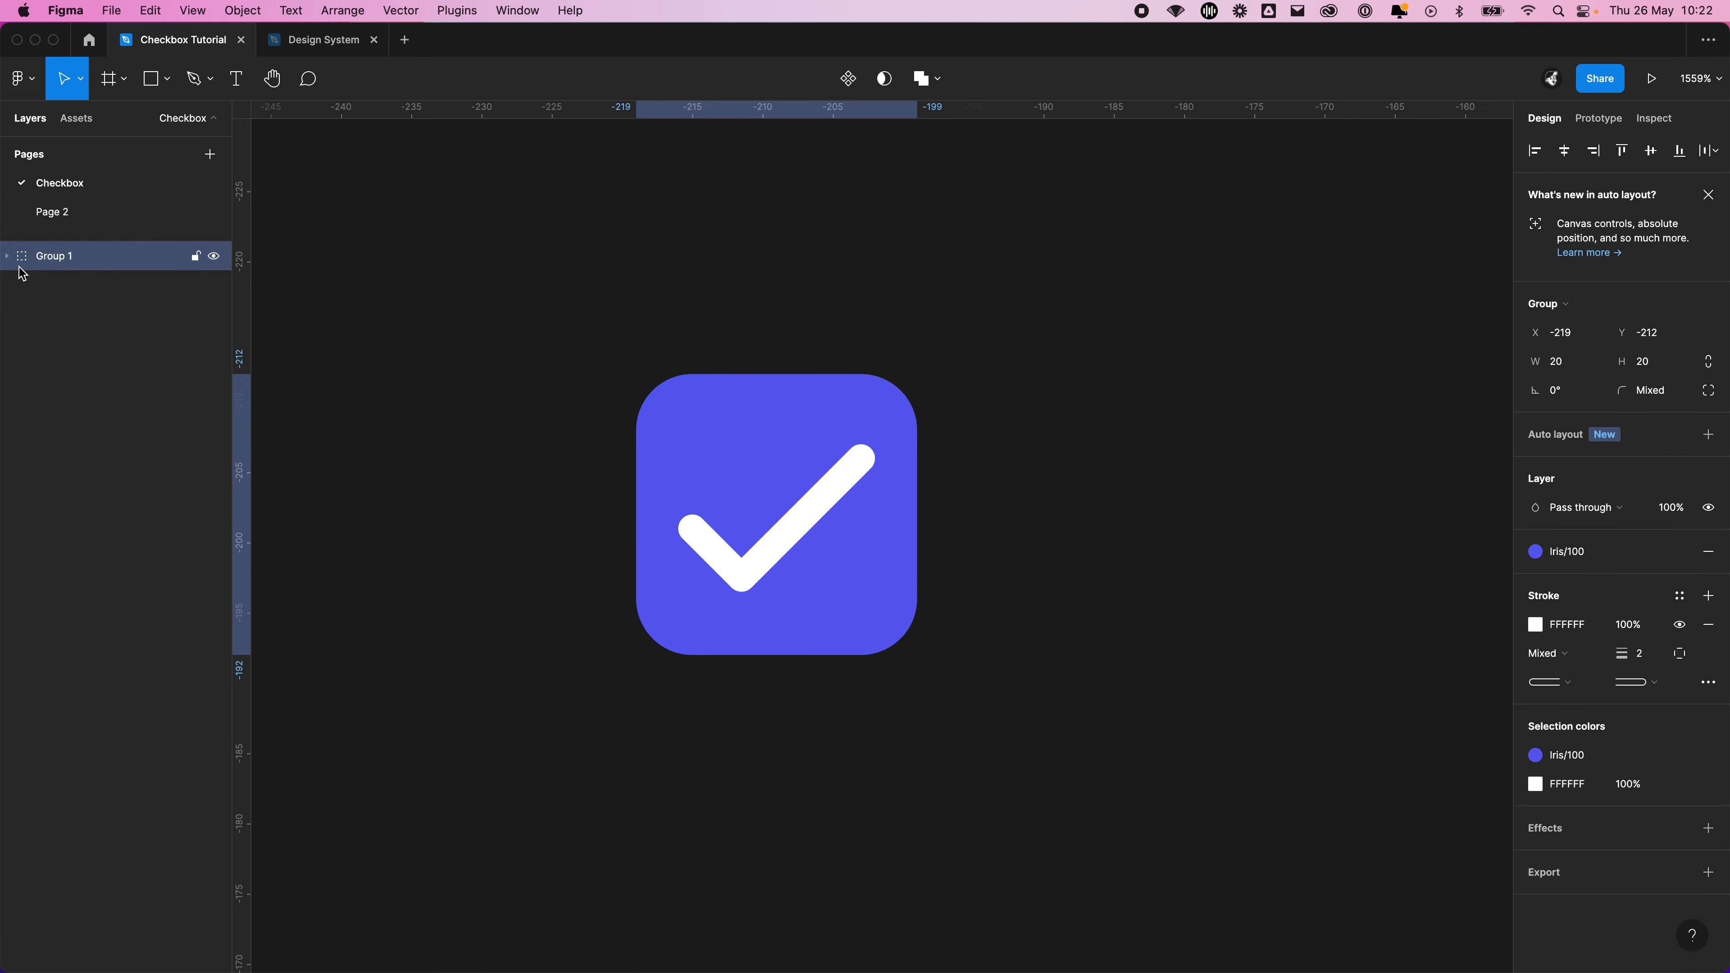
Rename the new checkbox group as Checkbox / Active
{"action": "double_click", "coordinate": [50, 259]}
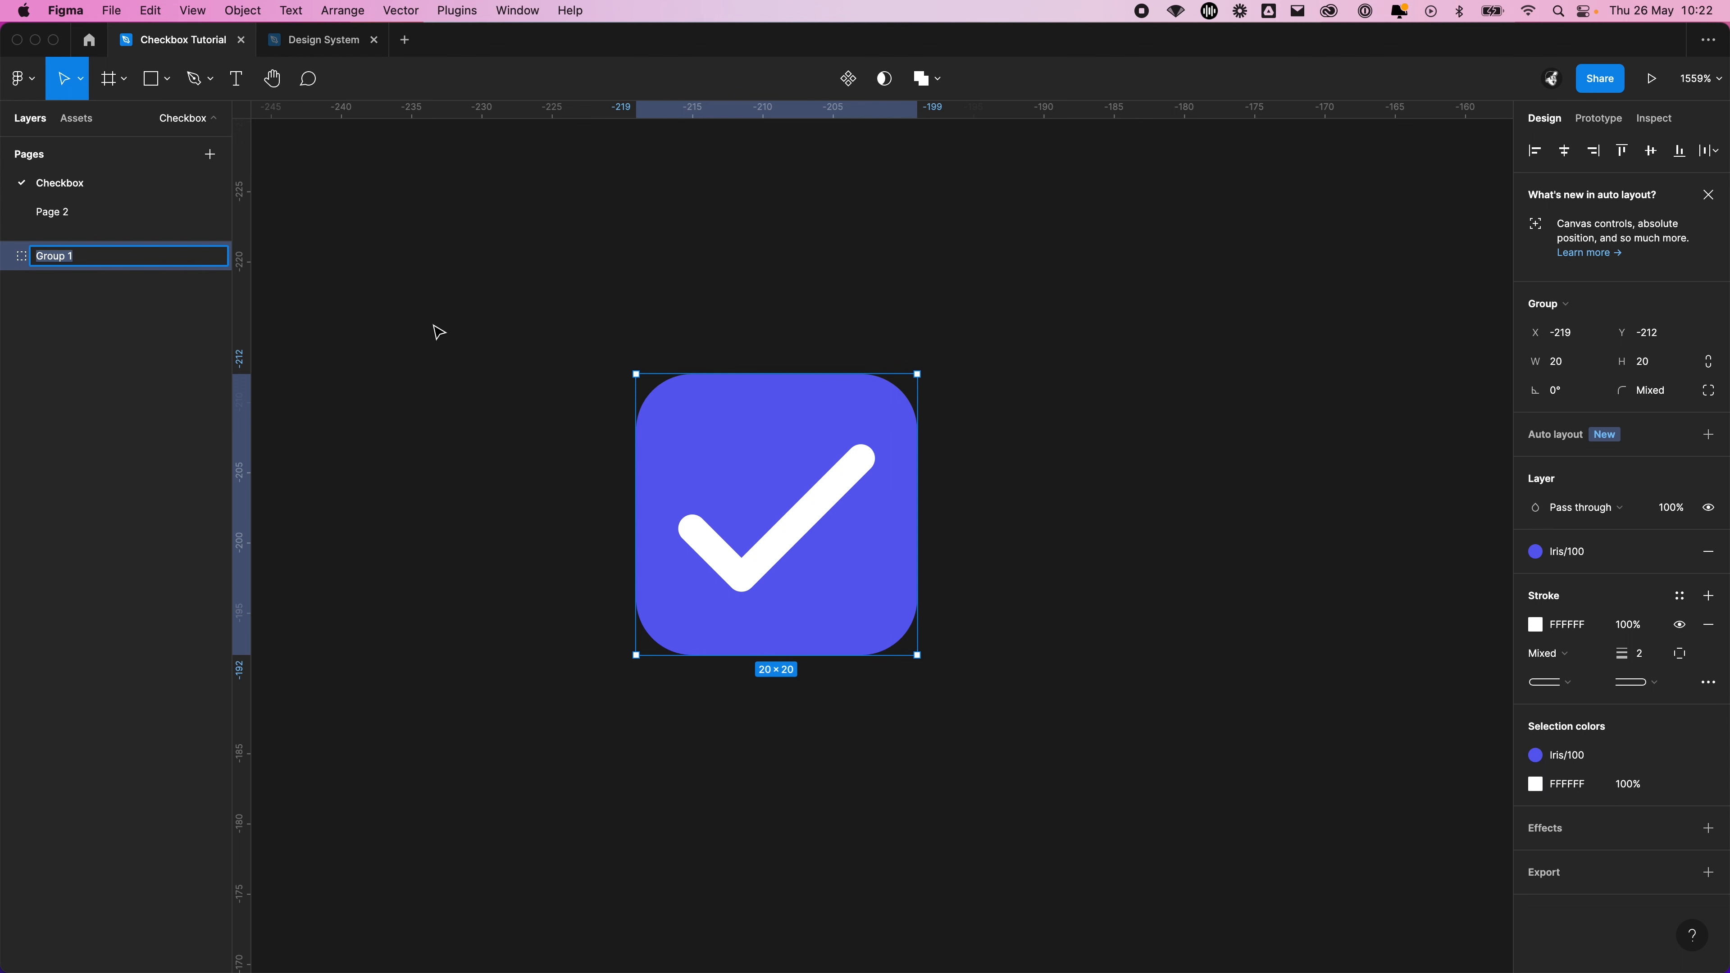
{"action": "type", "text": "Checkbox / Active"}
{"action": "key", "text": "Return"}
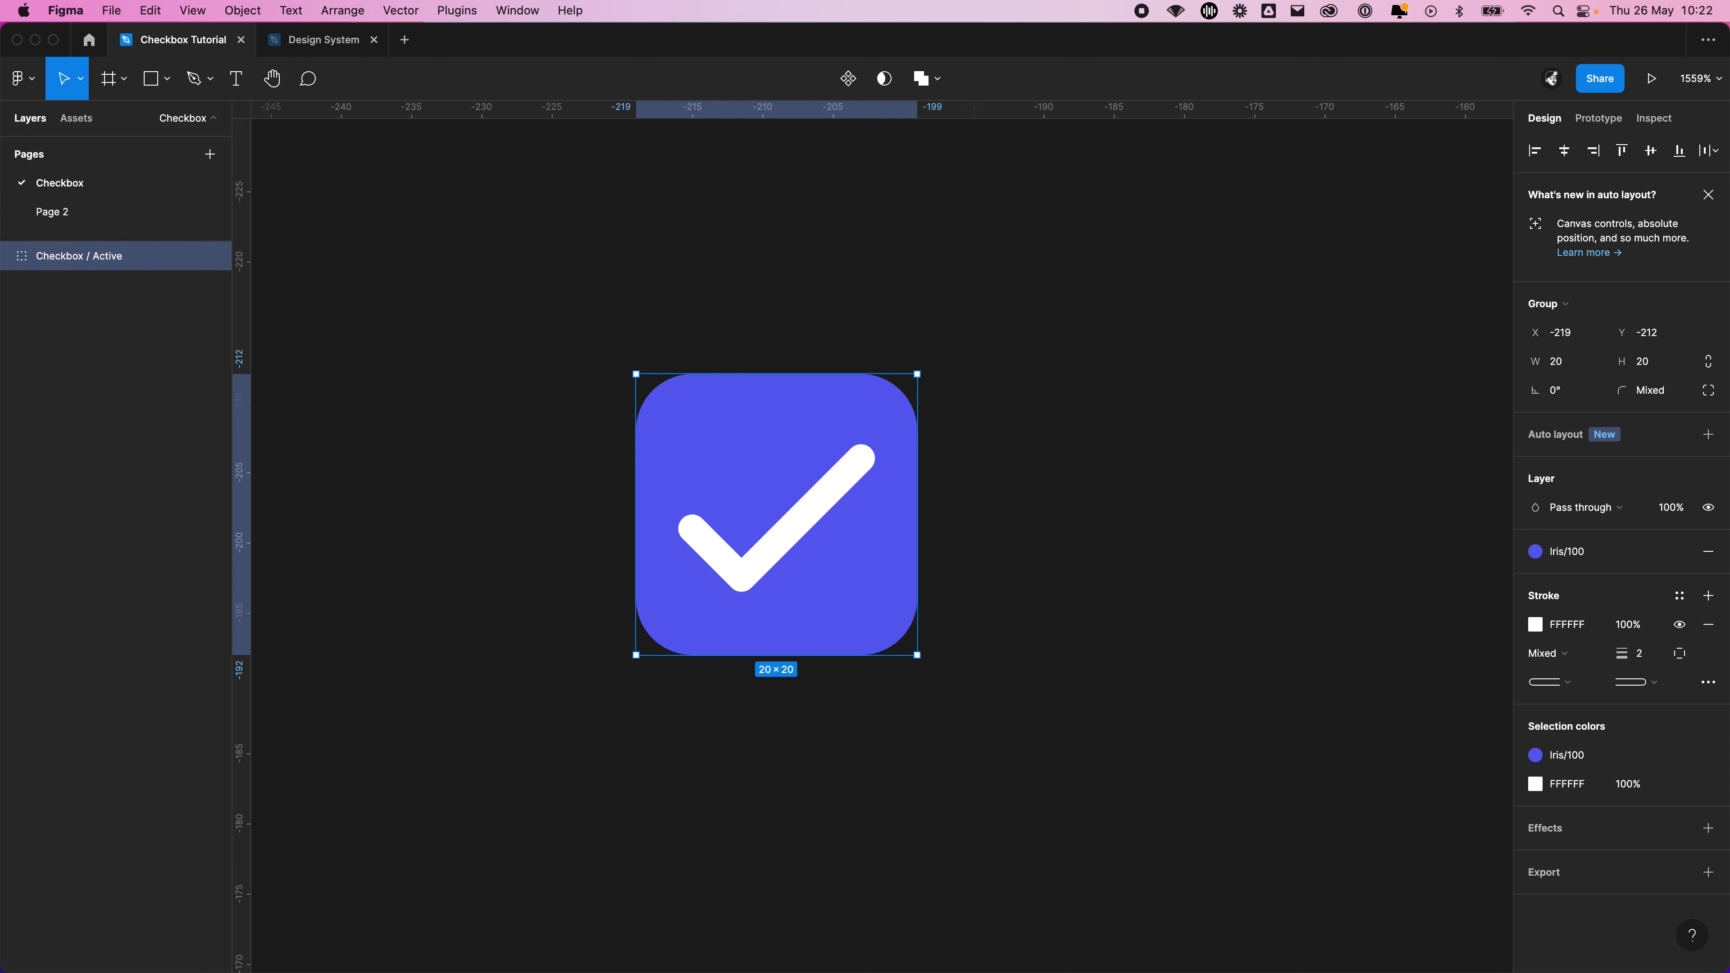
Replace Active with Enabled so the group is named Checkbox / Enabled
{"action": "double_click", "coordinate": [112, 259]}
{"action": "double_click", "coordinate": [118, 259]}
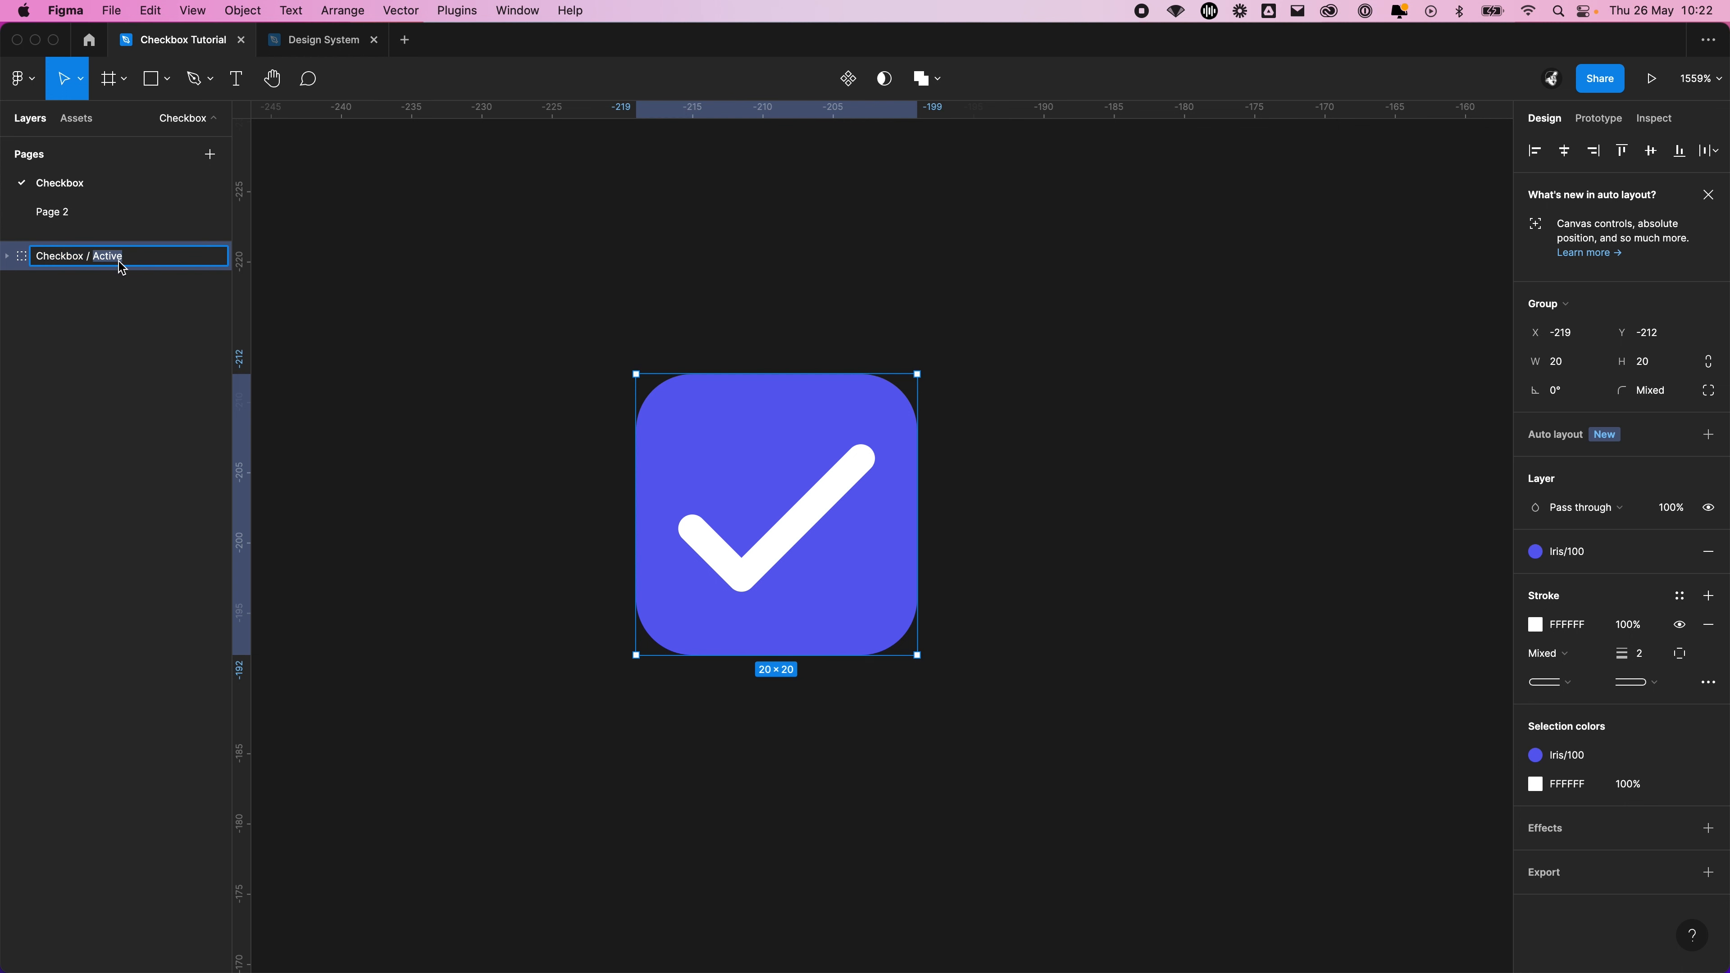
{"action": "type", "text": "Enabled"}
{"action": "left_click", "coordinate": [757, 266]}
Duplicate the Checkbox / Enabled group, placing the copy about 30 px to the left of the original
{"action": "scroll", "coordinate": [761, 255], "scroll_direction": "left", "scroll_amount": 2}
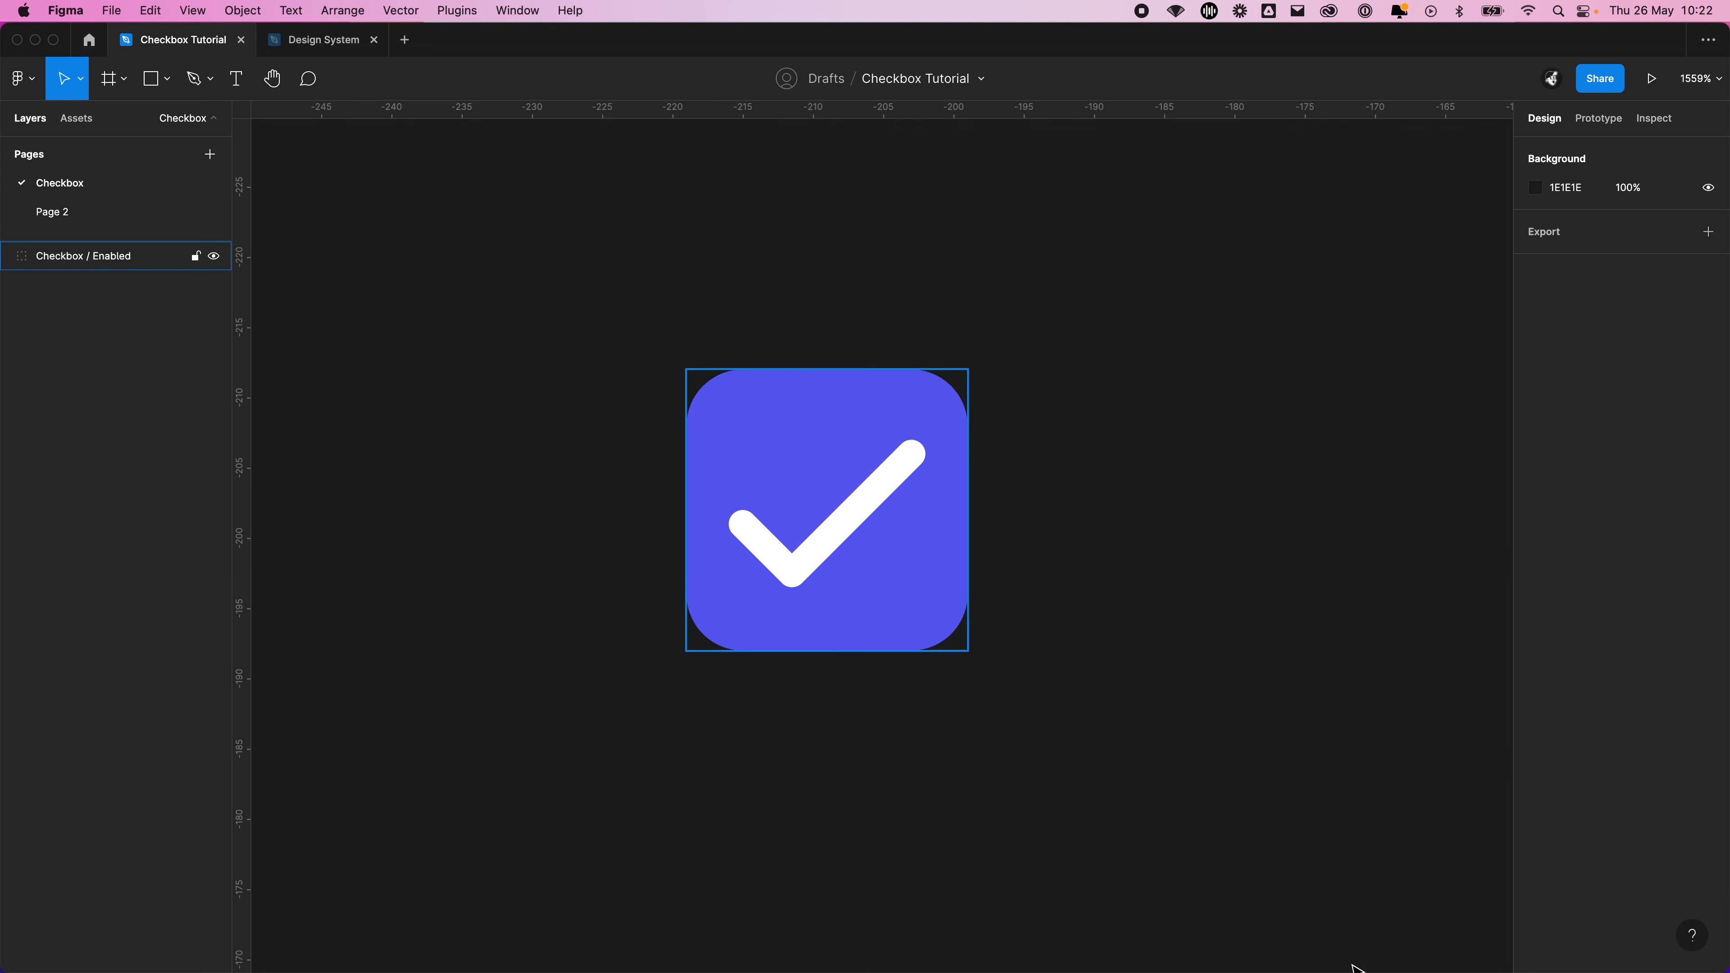
{"action": "left_click_drag", "start_coordinate": [1347, 958], "coordinate": [1054, 630]}
{"action": "left_click", "coordinate": [708, 495]}
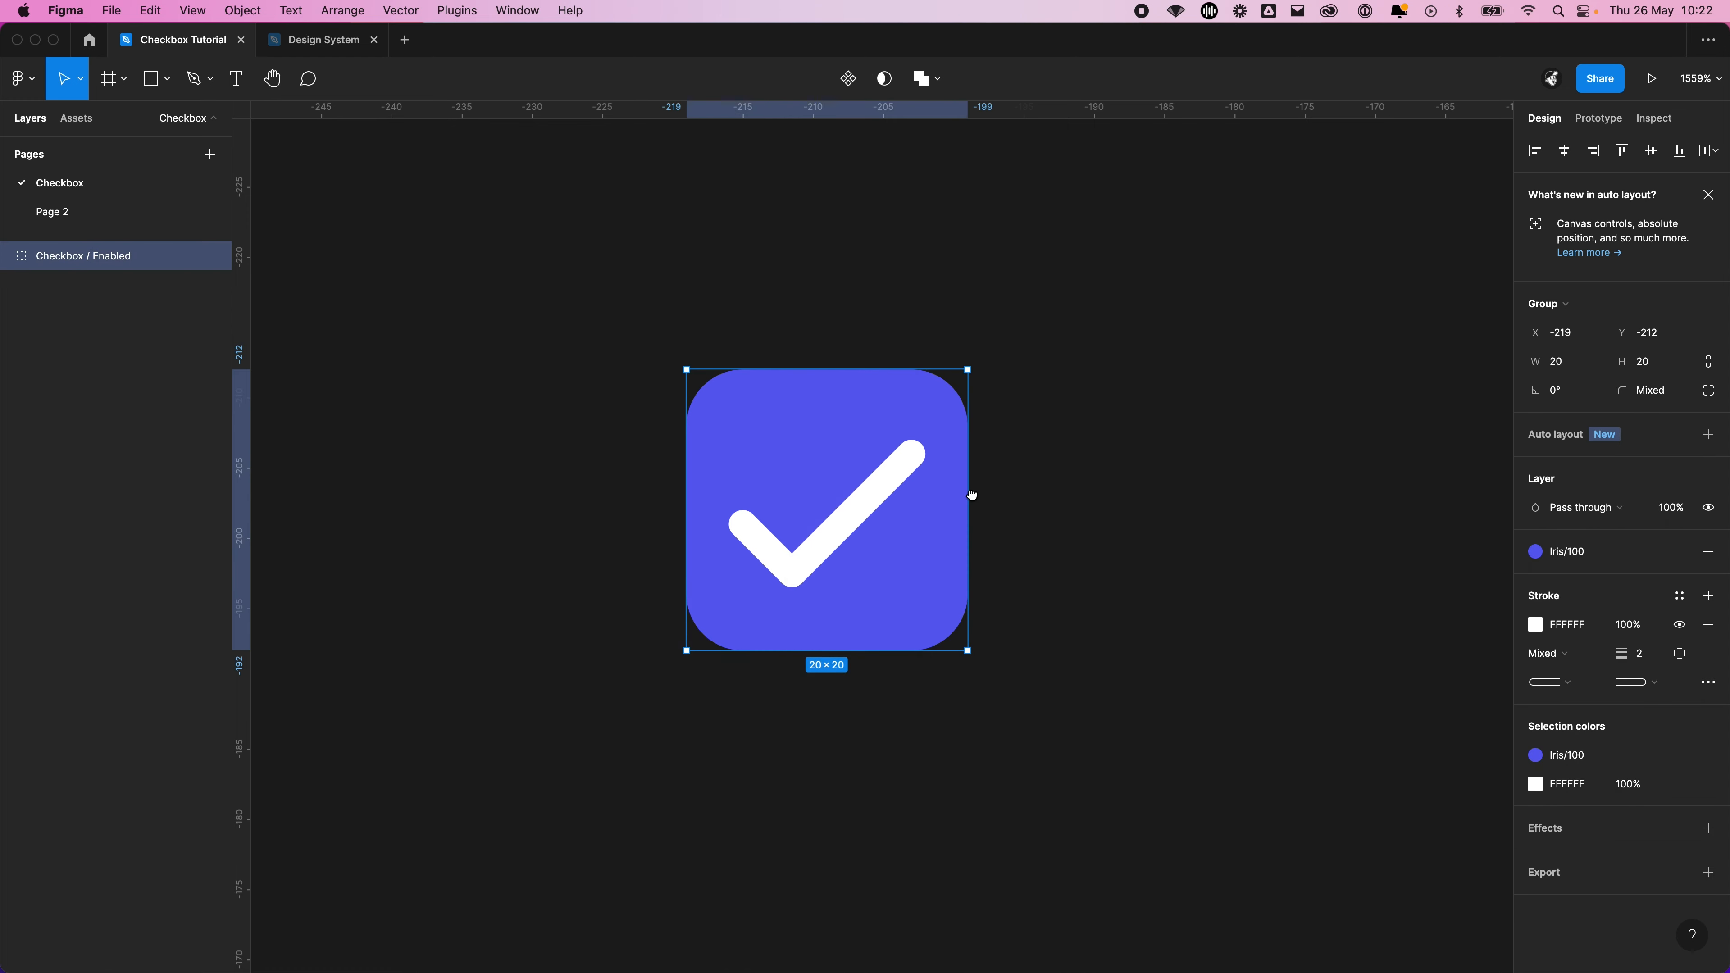
{"action": "left_click_drag", "start_coordinate": [971, 496], "coordinate": [1361, 431]}
{"action": "left_click_drag", "start_coordinate": [1224, 492], "coordinate": [805, 499], "text": "alt"}
{"action": "left_click", "coordinate": [1071, 751]}
{"action": "scroll", "coordinate": [958, 733], "scroll_direction": "right", "scroll_amount": 3}
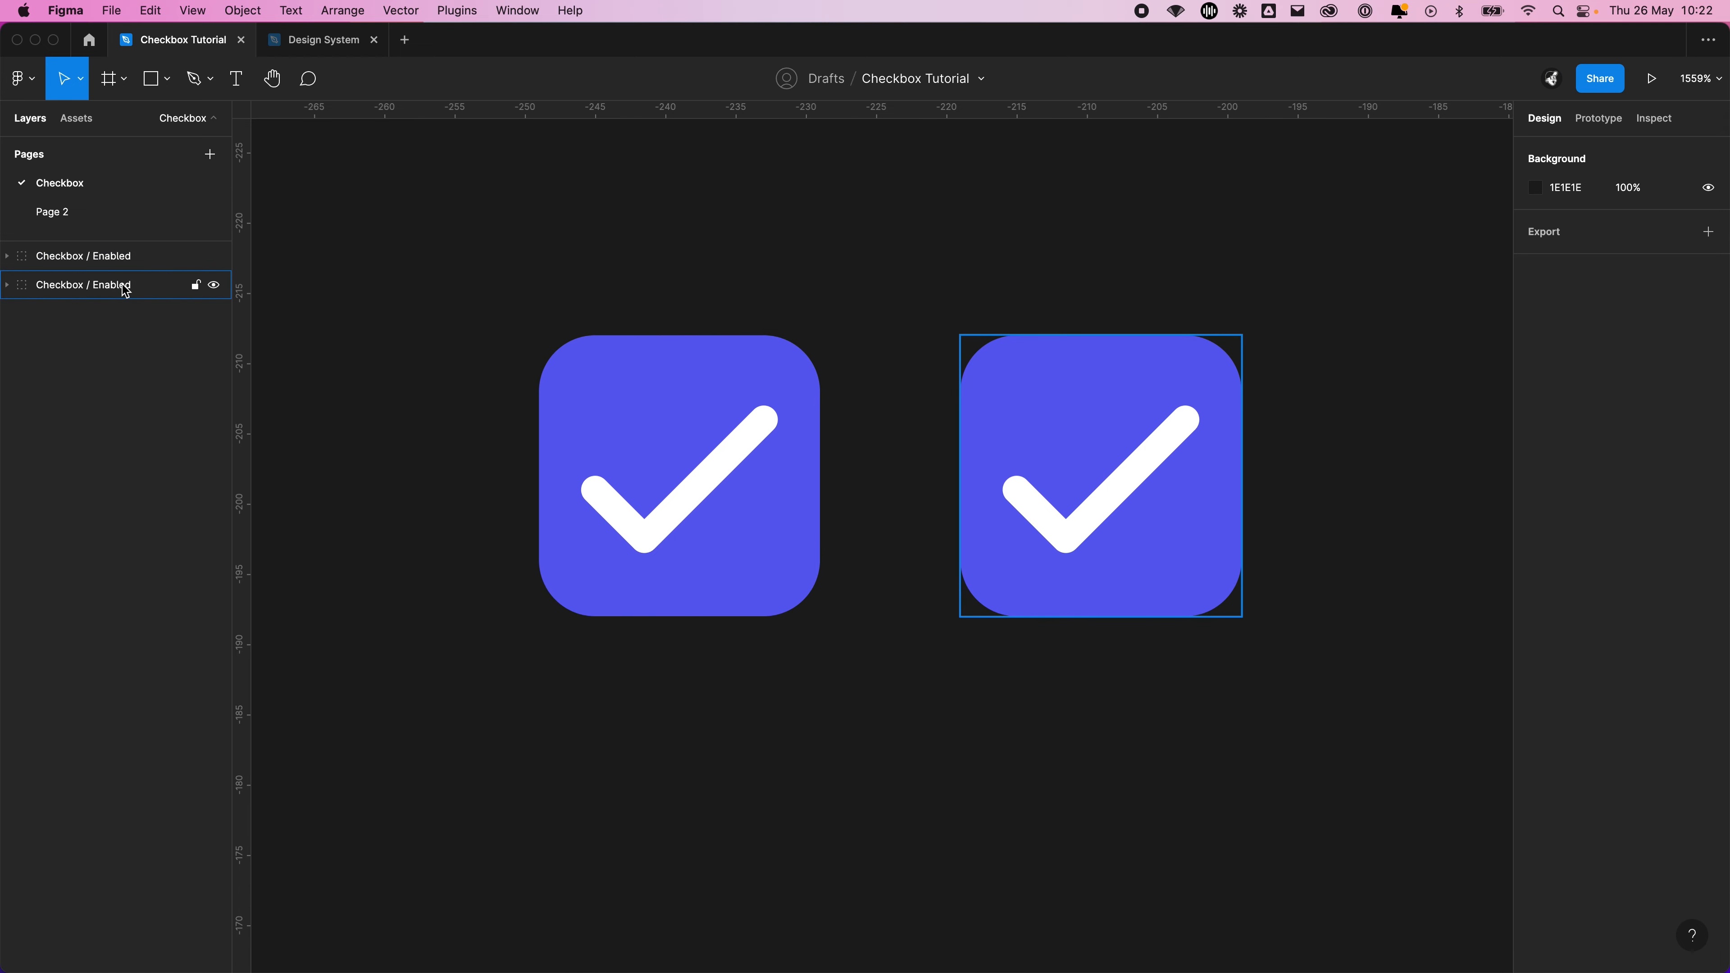
{"action": "left_click", "coordinate": [113, 259]}
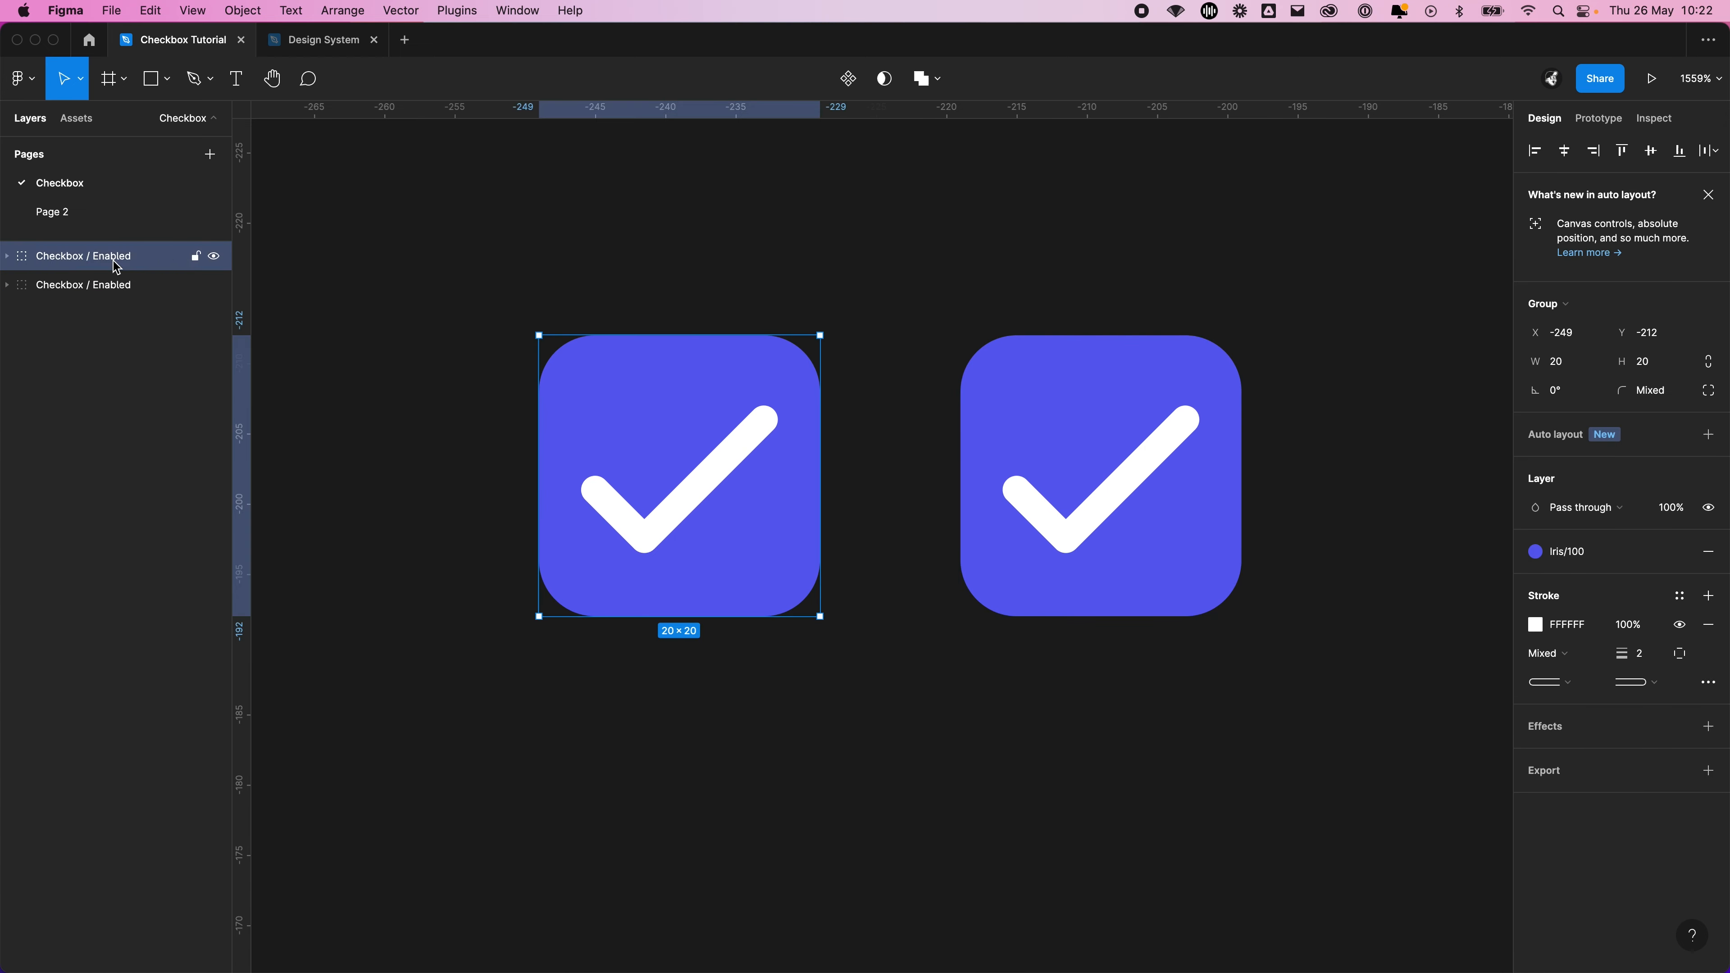
{"action": "double_click", "coordinate": [113, 285]}
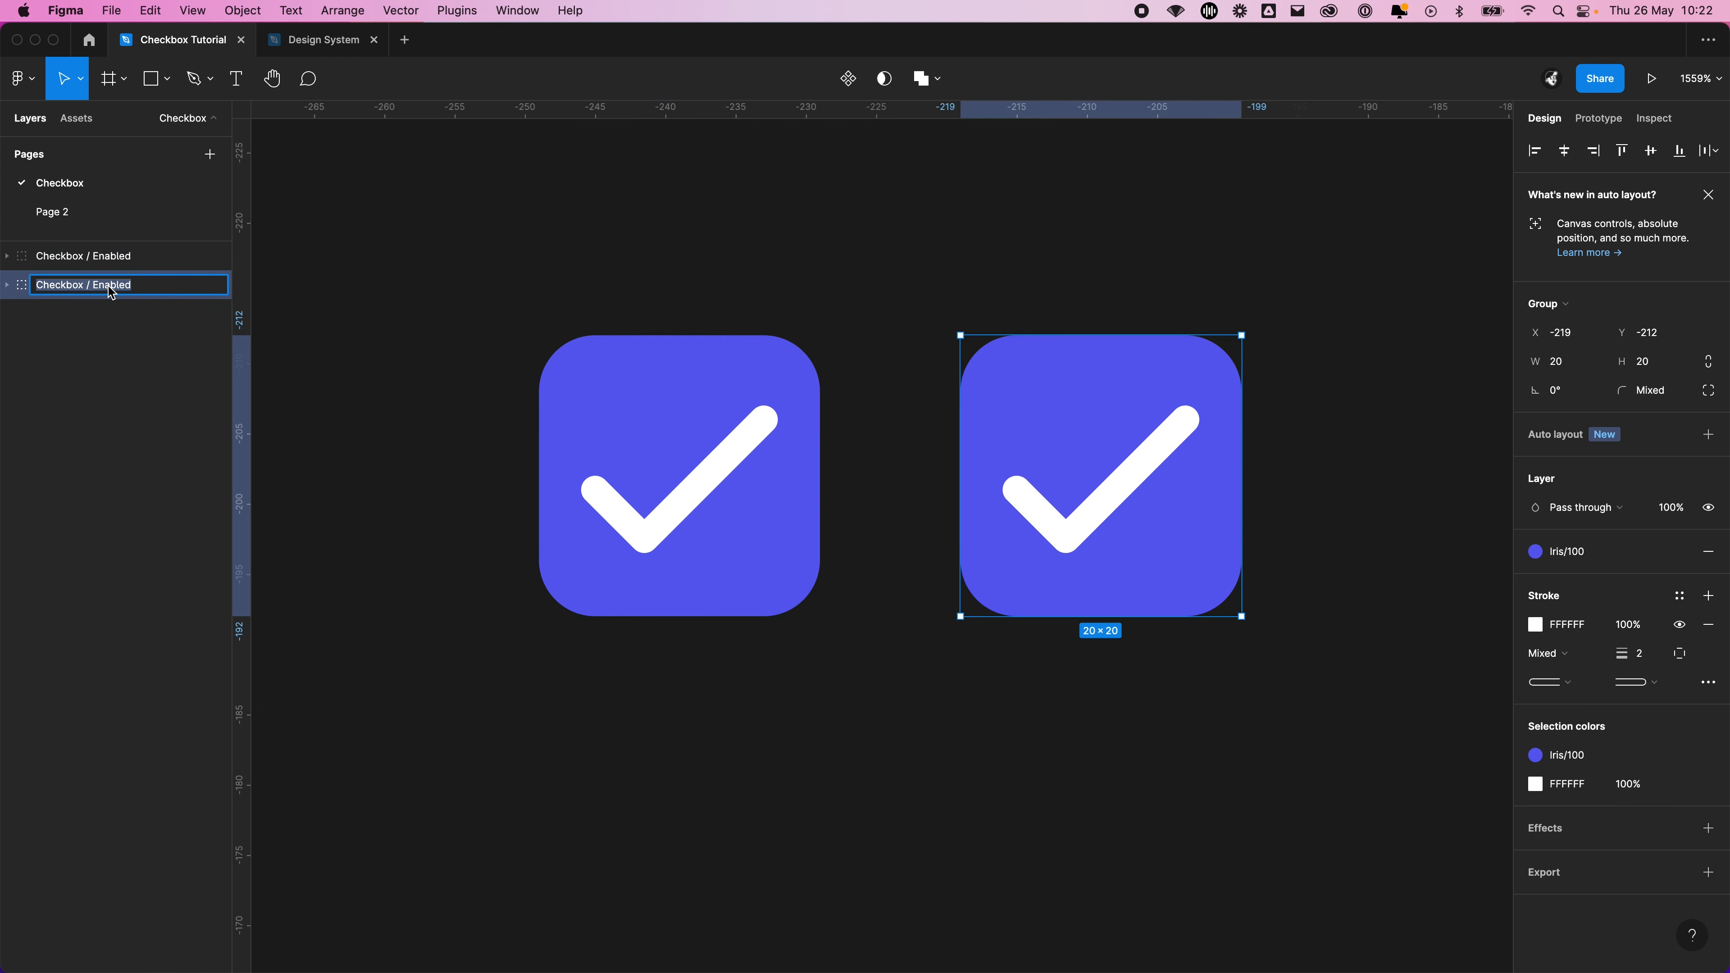
{"action": "double_click", "coordinate": [114, 286]}
{"action": "left_click", "coordinate": [330, 254]}
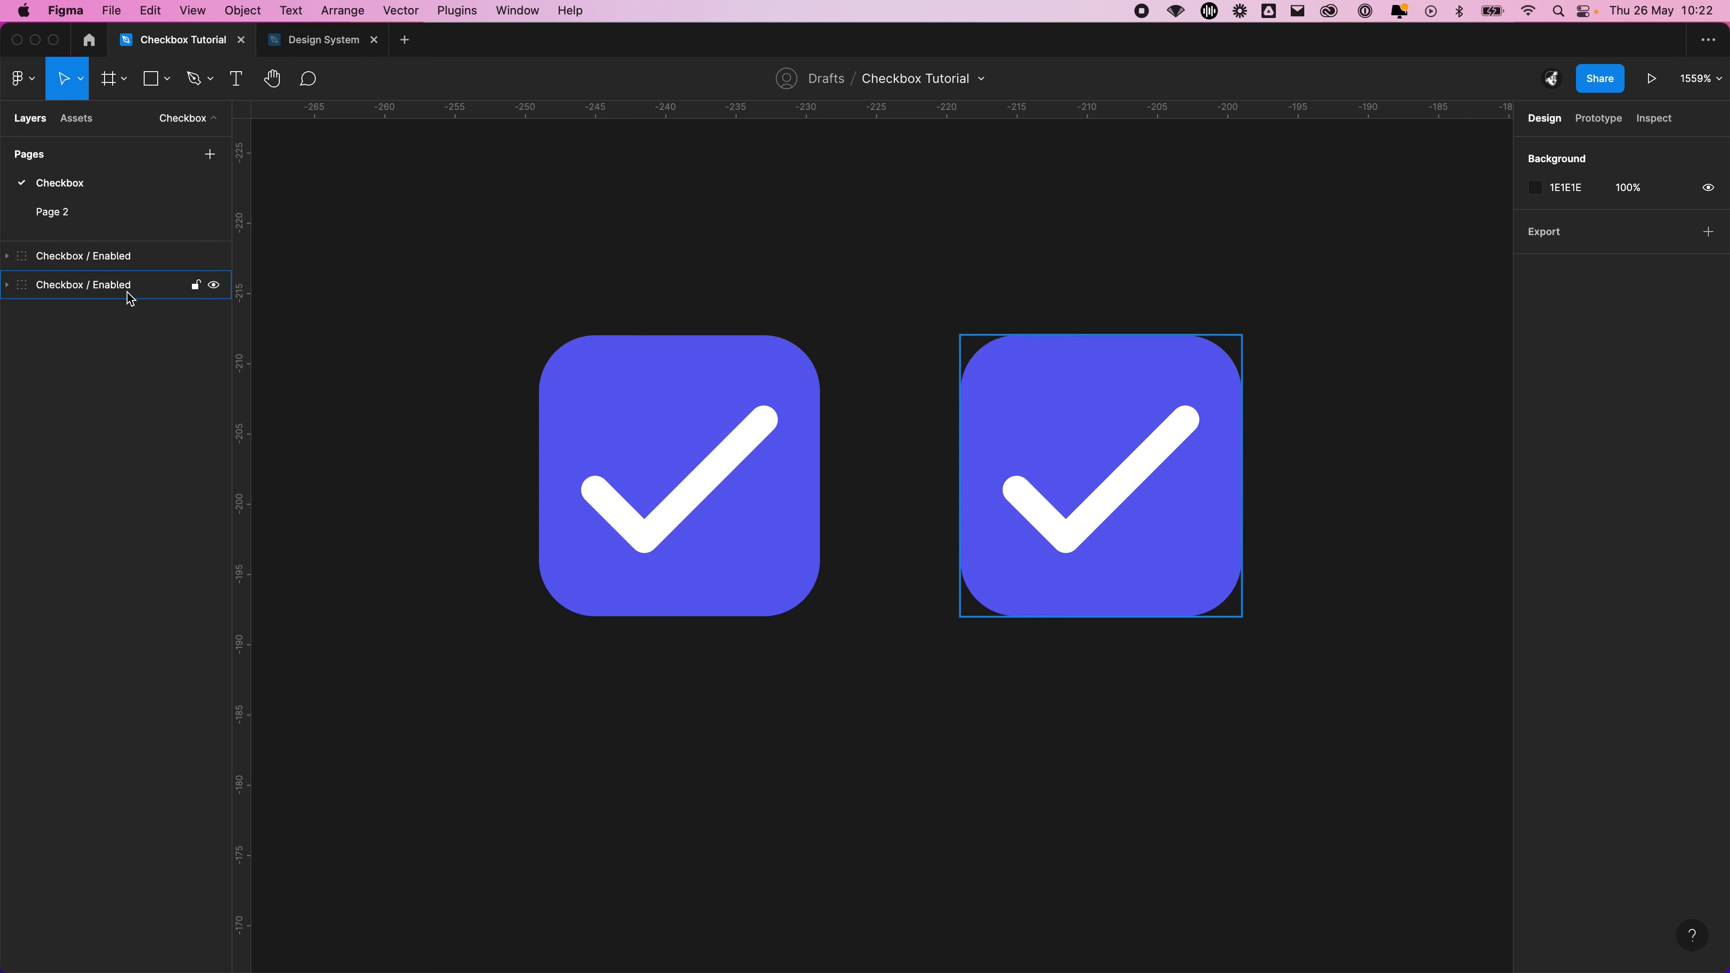
{"action": "left_click", "coordinate": [700, 416]}
Rename the duplicated checkbox group as Checkbox / Default
{"action": "double_click", "coordinate": [113, 258]}
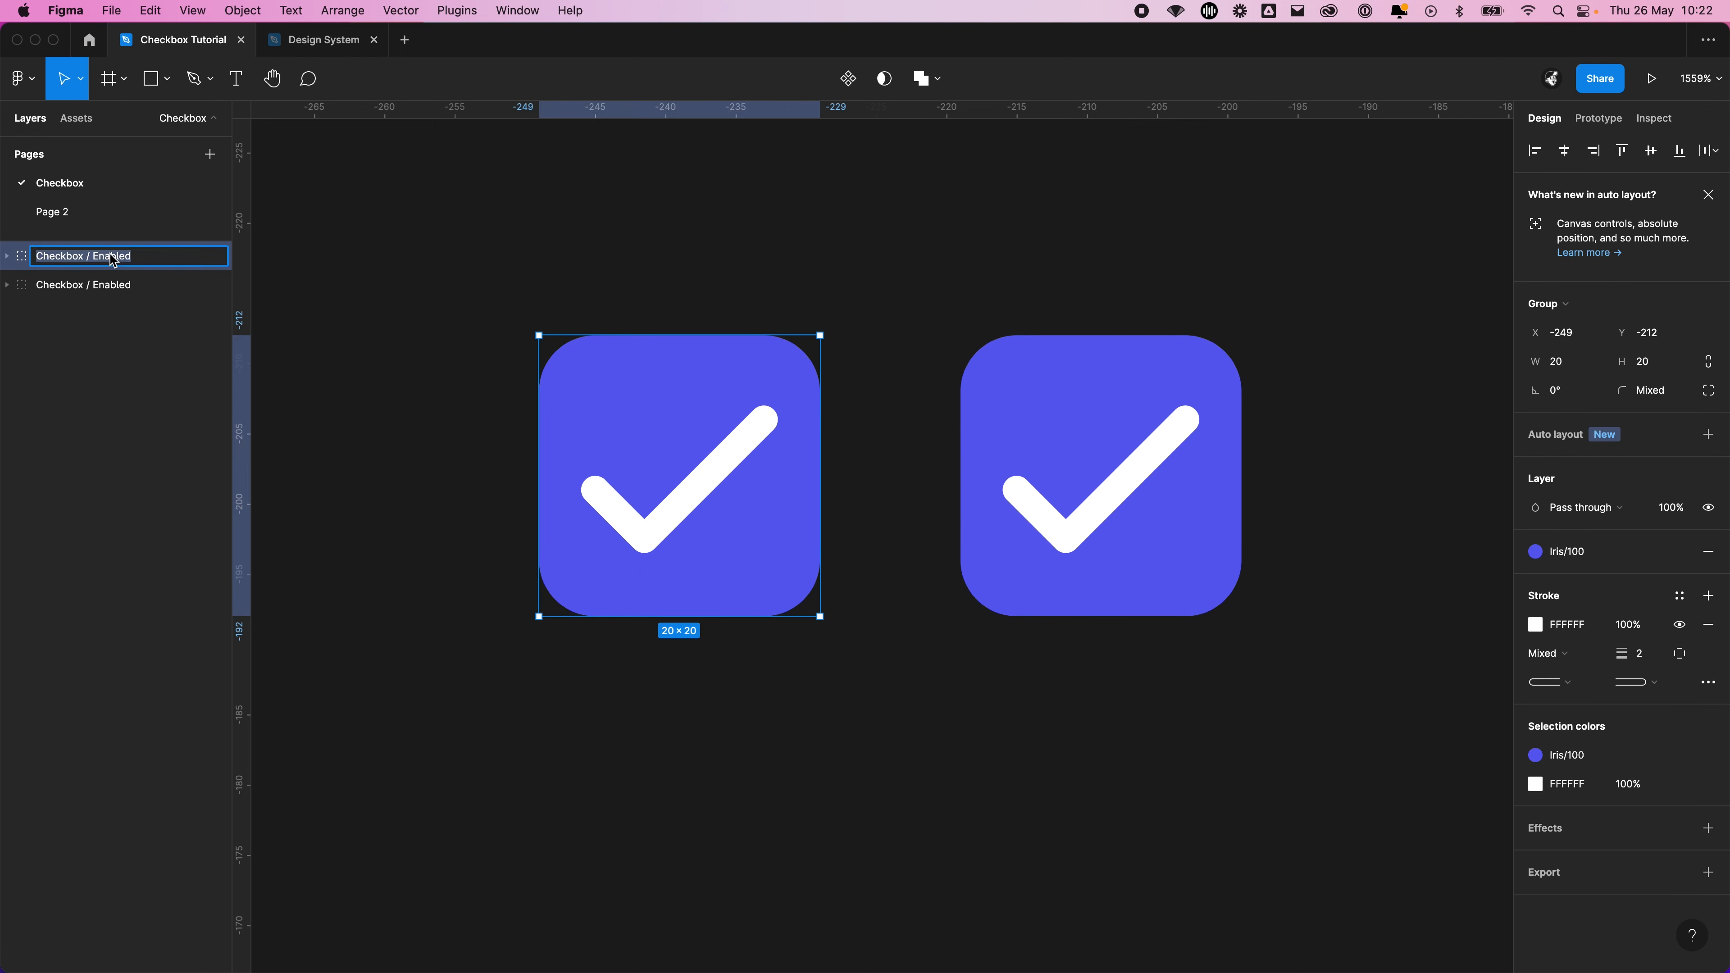
{"action": "double_click", "coordinate": [117, 263]}
{"action": "type", "text": "Default"}
{"action": "key", "text": "Return"}
{"action": "left_click", "coordinate": [1162, 167]}
Hide the Tick layer in the Checkbox / Default group and select its Background layer
{"action": "scroll", "coordinate": [1022, 205], "scroll_direction": "left", "scroll_amount": 3}
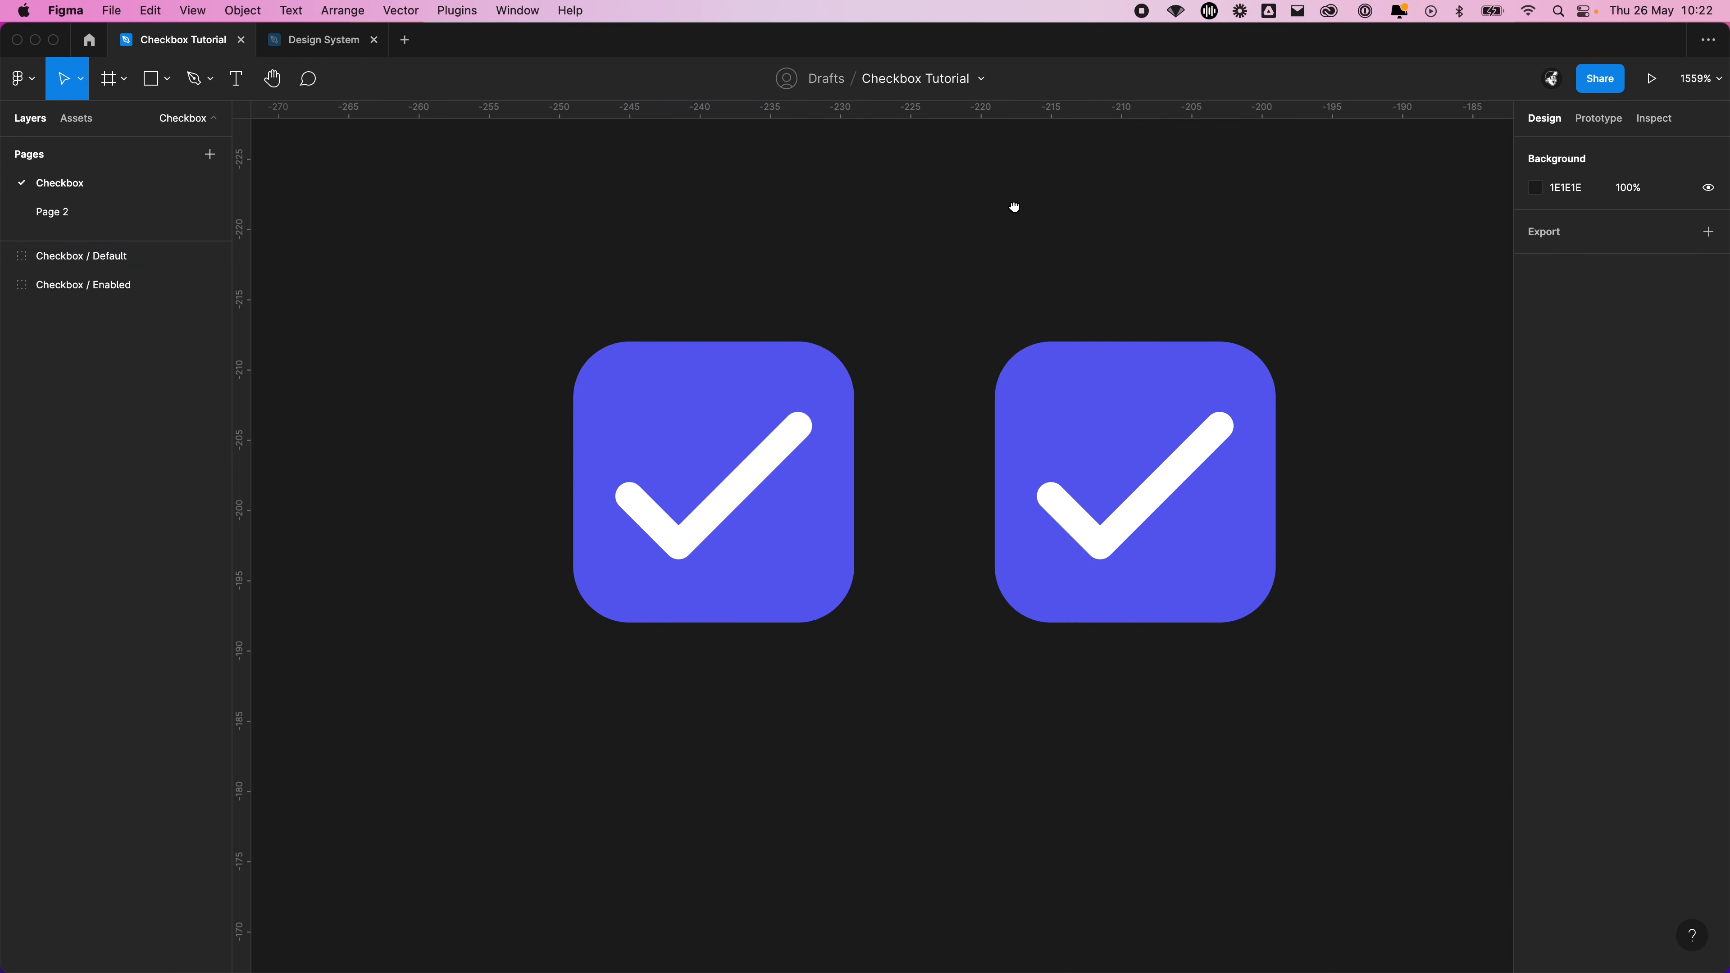
{"action": "left_click", "coordinate": [805, 483]}
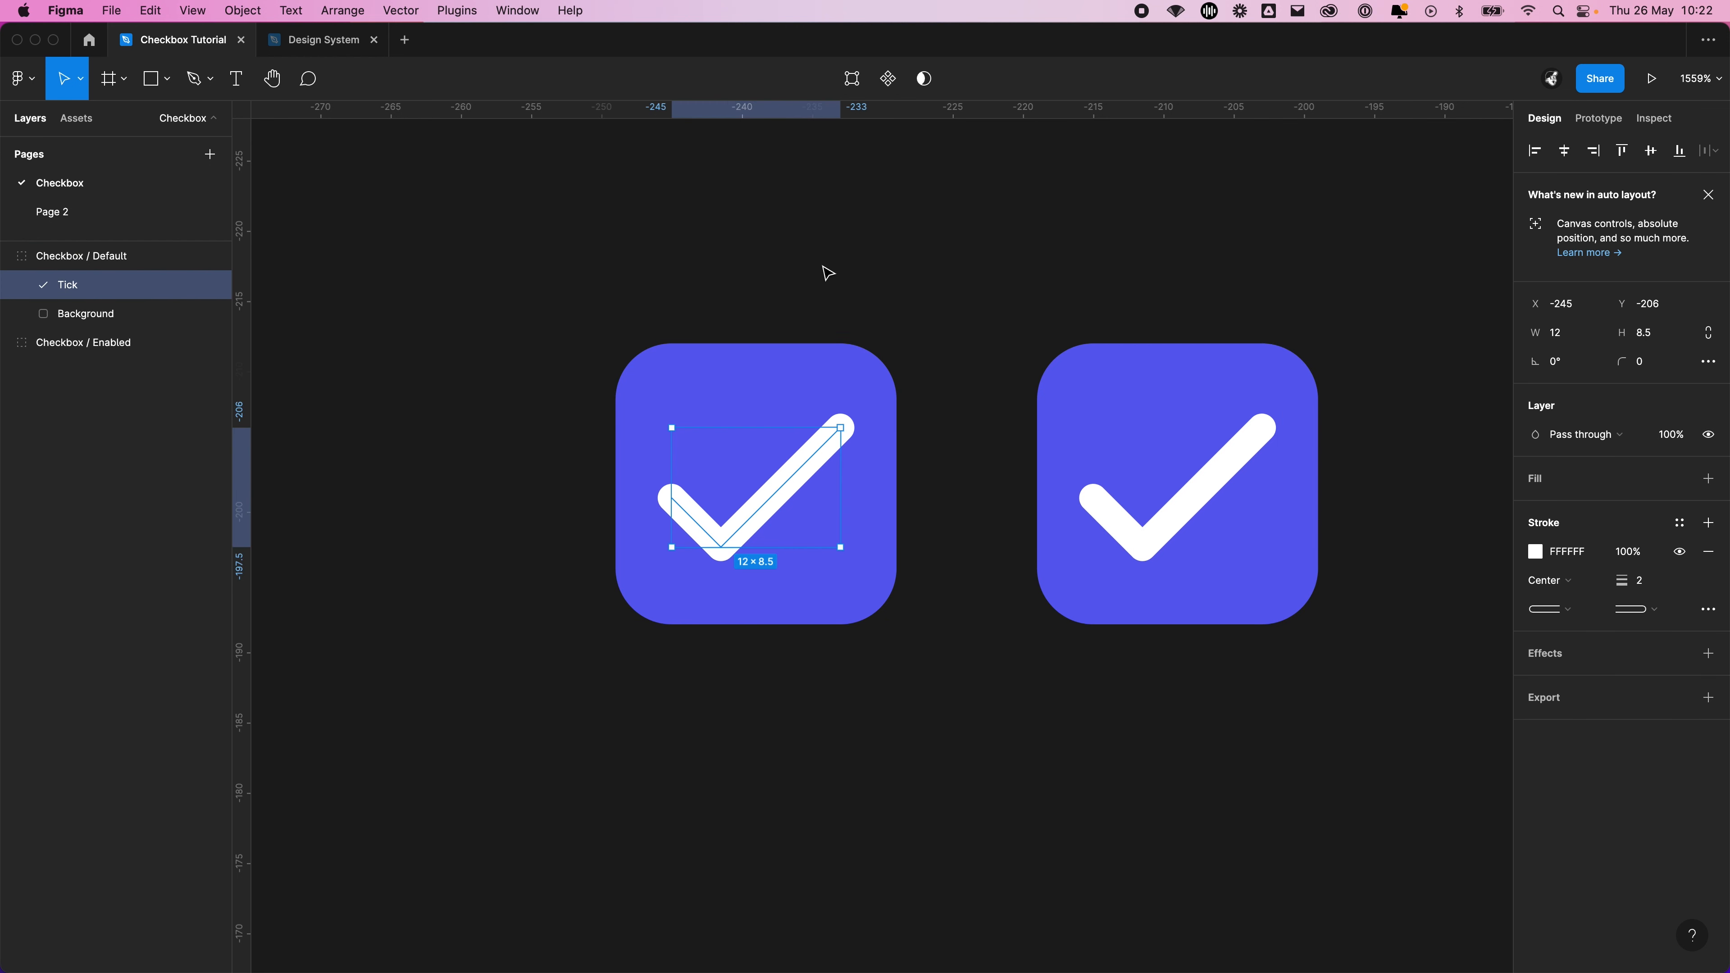
{"action": "left_click", "coordinate": [214, 286]}
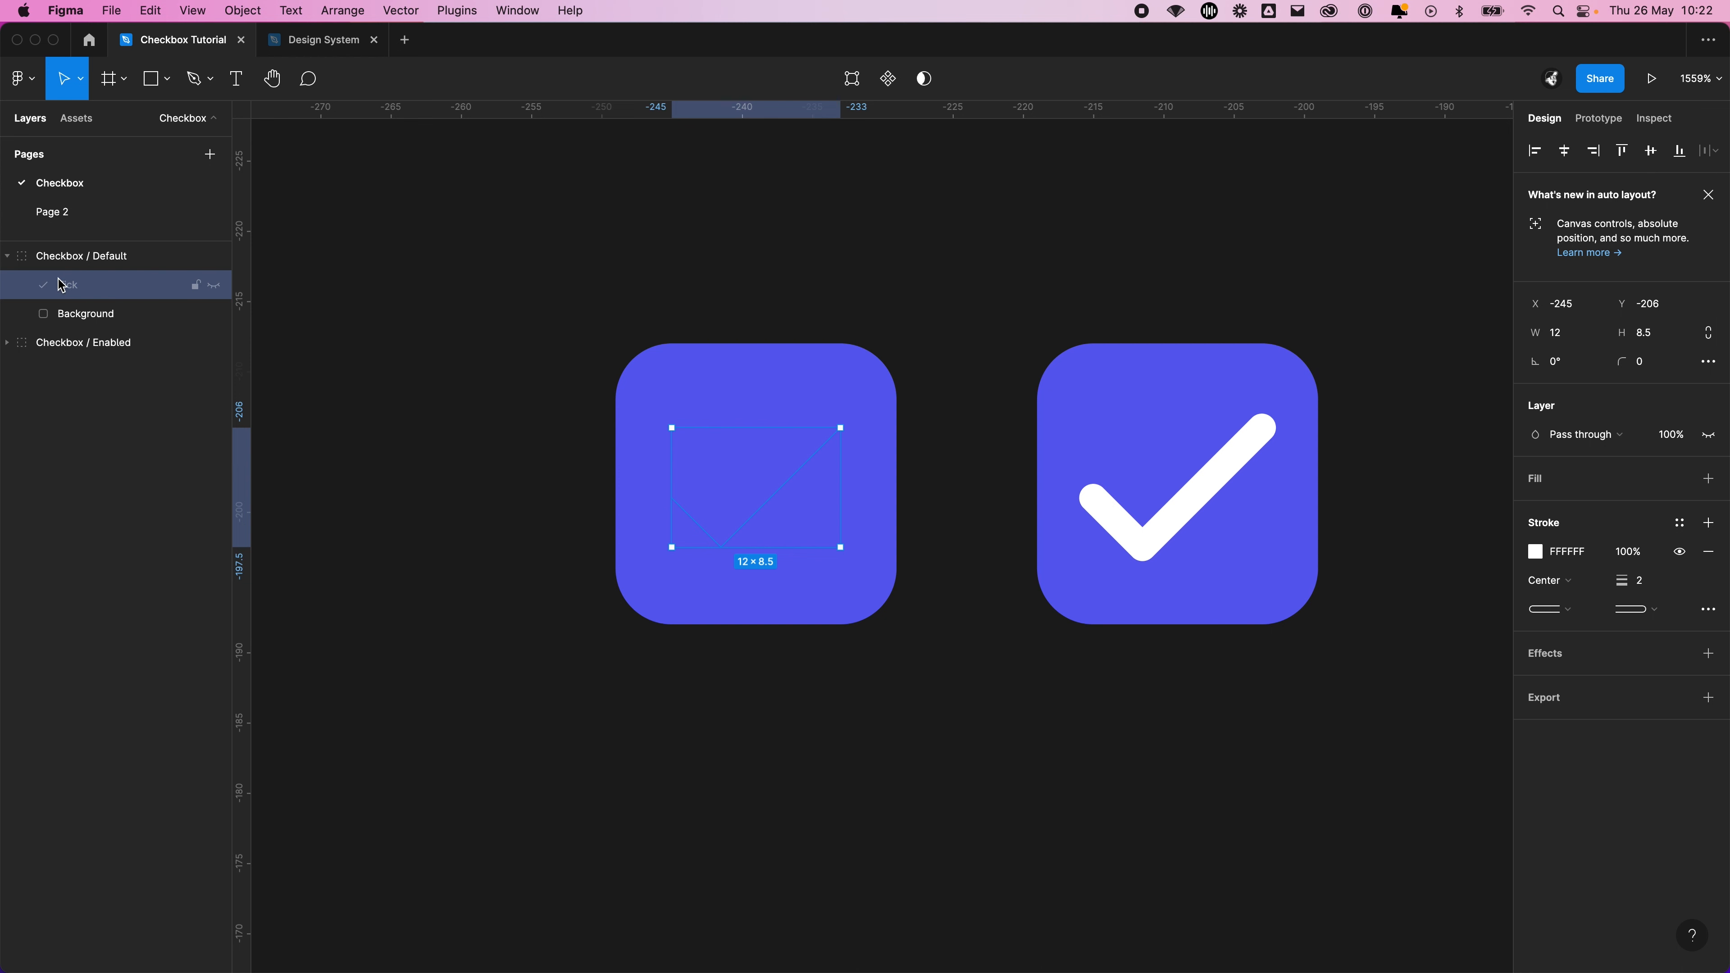
{"action": "left_click", "coordinate": [113, 320]}
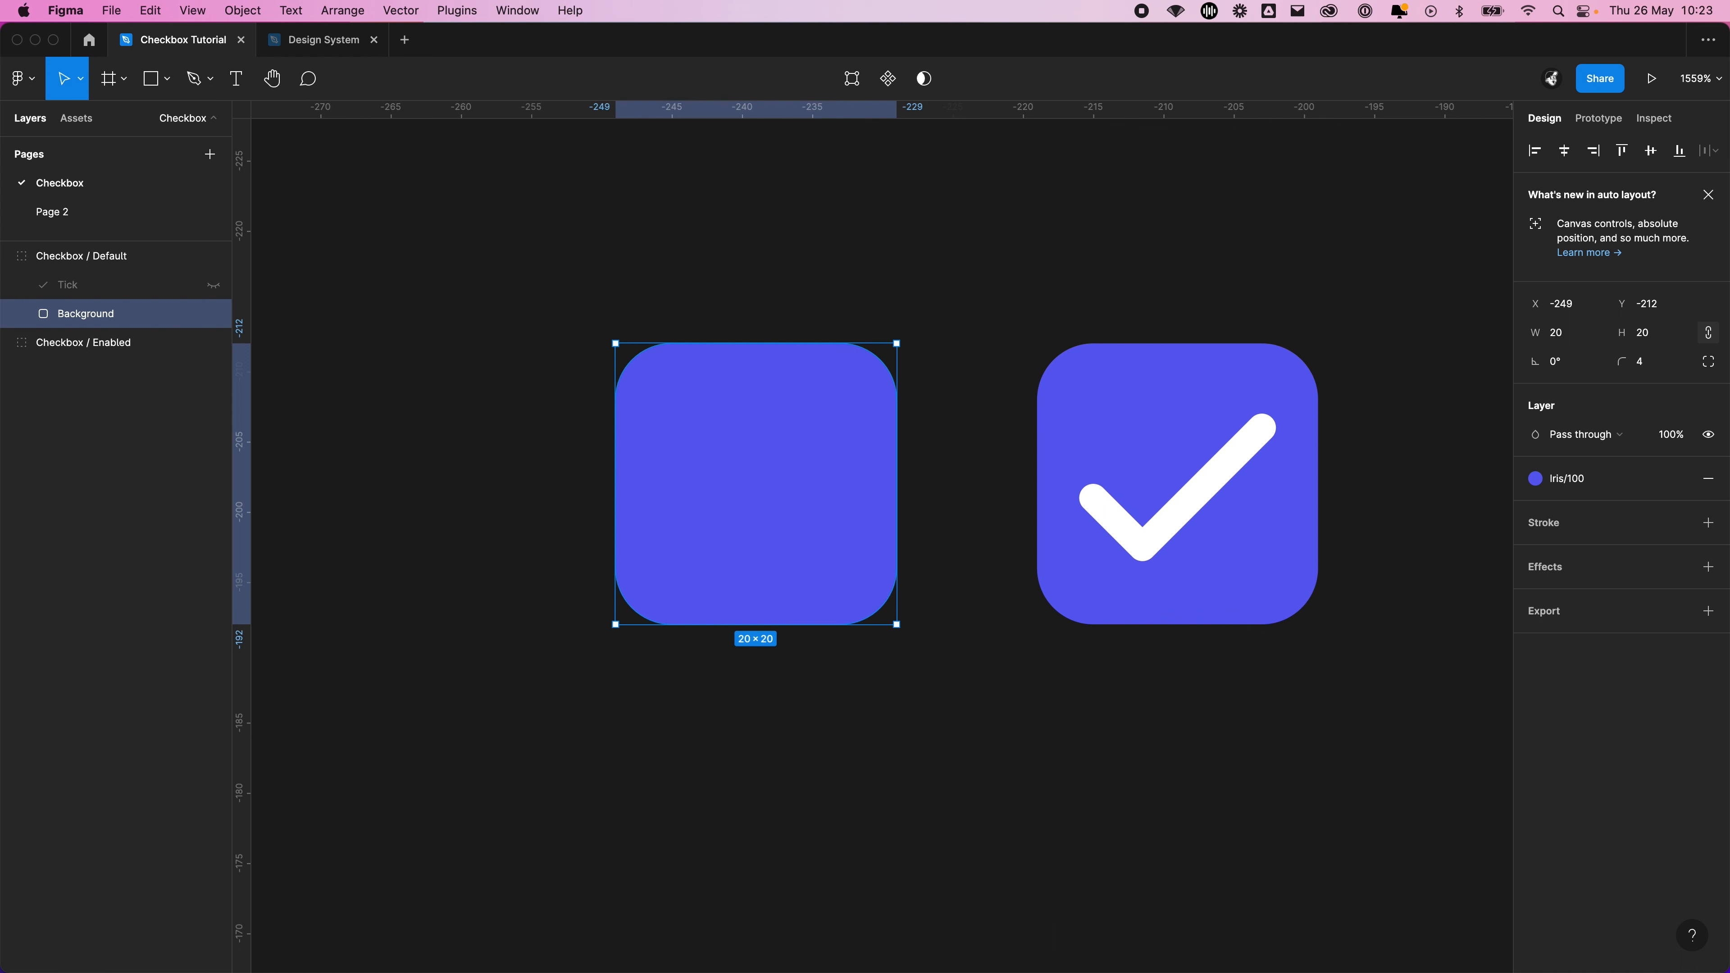
Detach the Iris/100 style from the Default checkbox's Background fill and reapply Iris/100
{"action": "left_click", "coordinate": [1578, 479]}
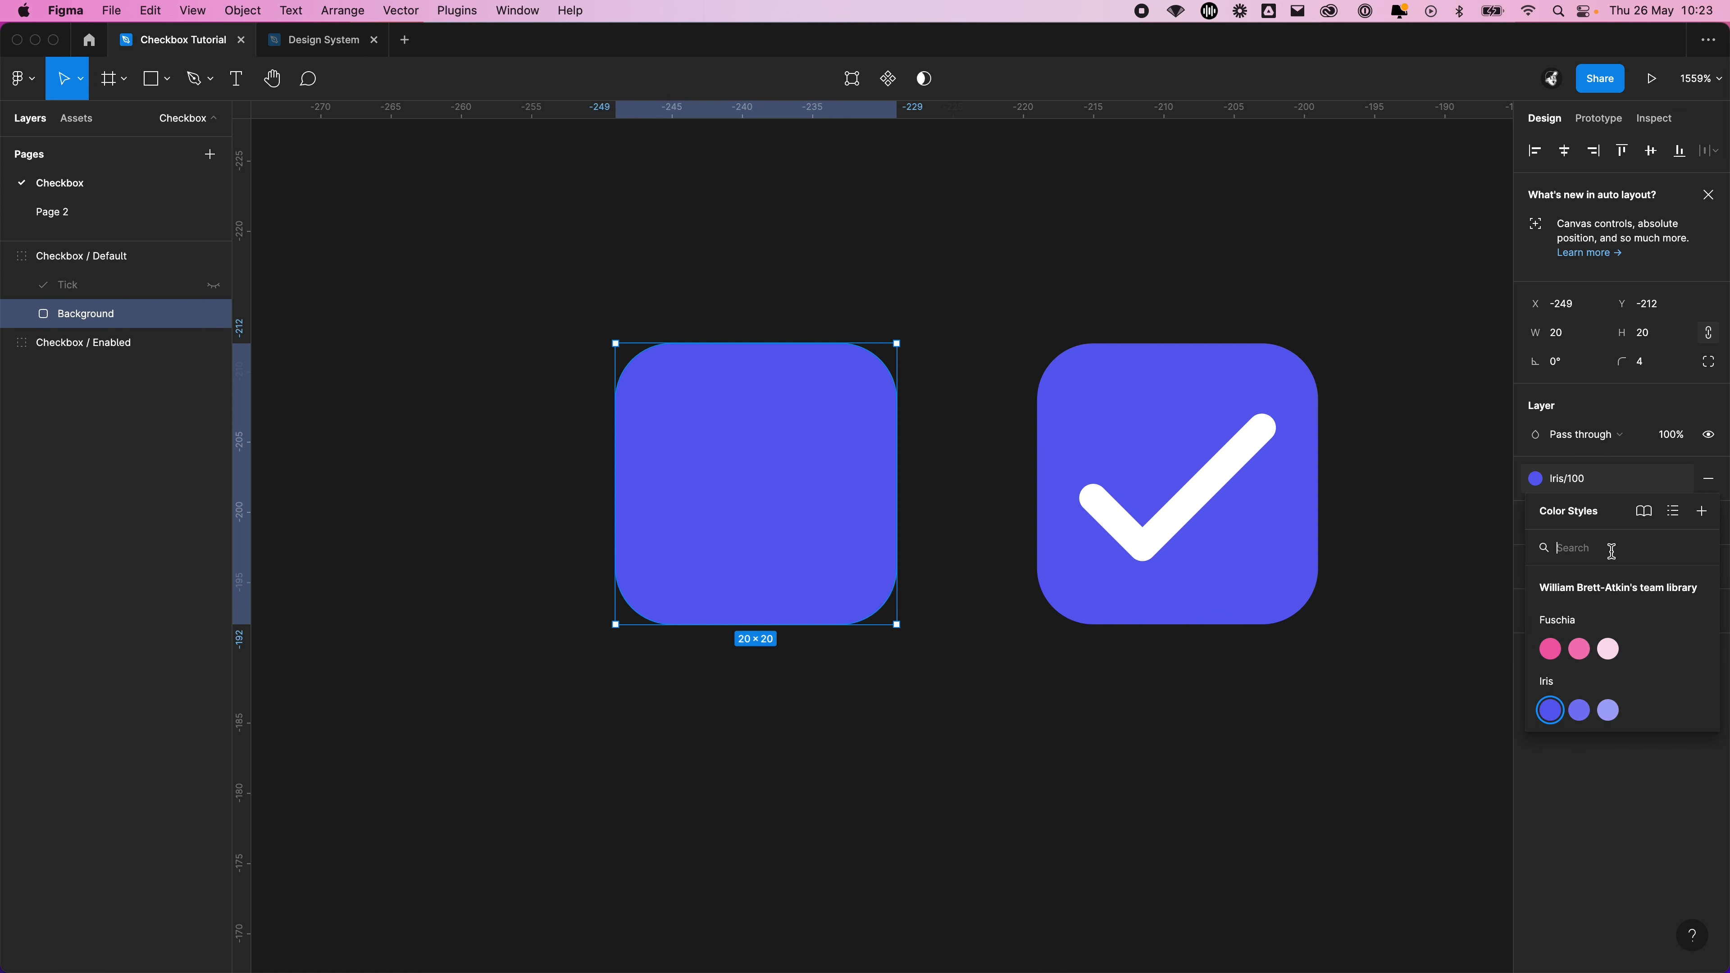
{"action": "left_click", "coordinate": [1638, 485]}
{"action": "left_click", "coordinate": [1679, 481]}
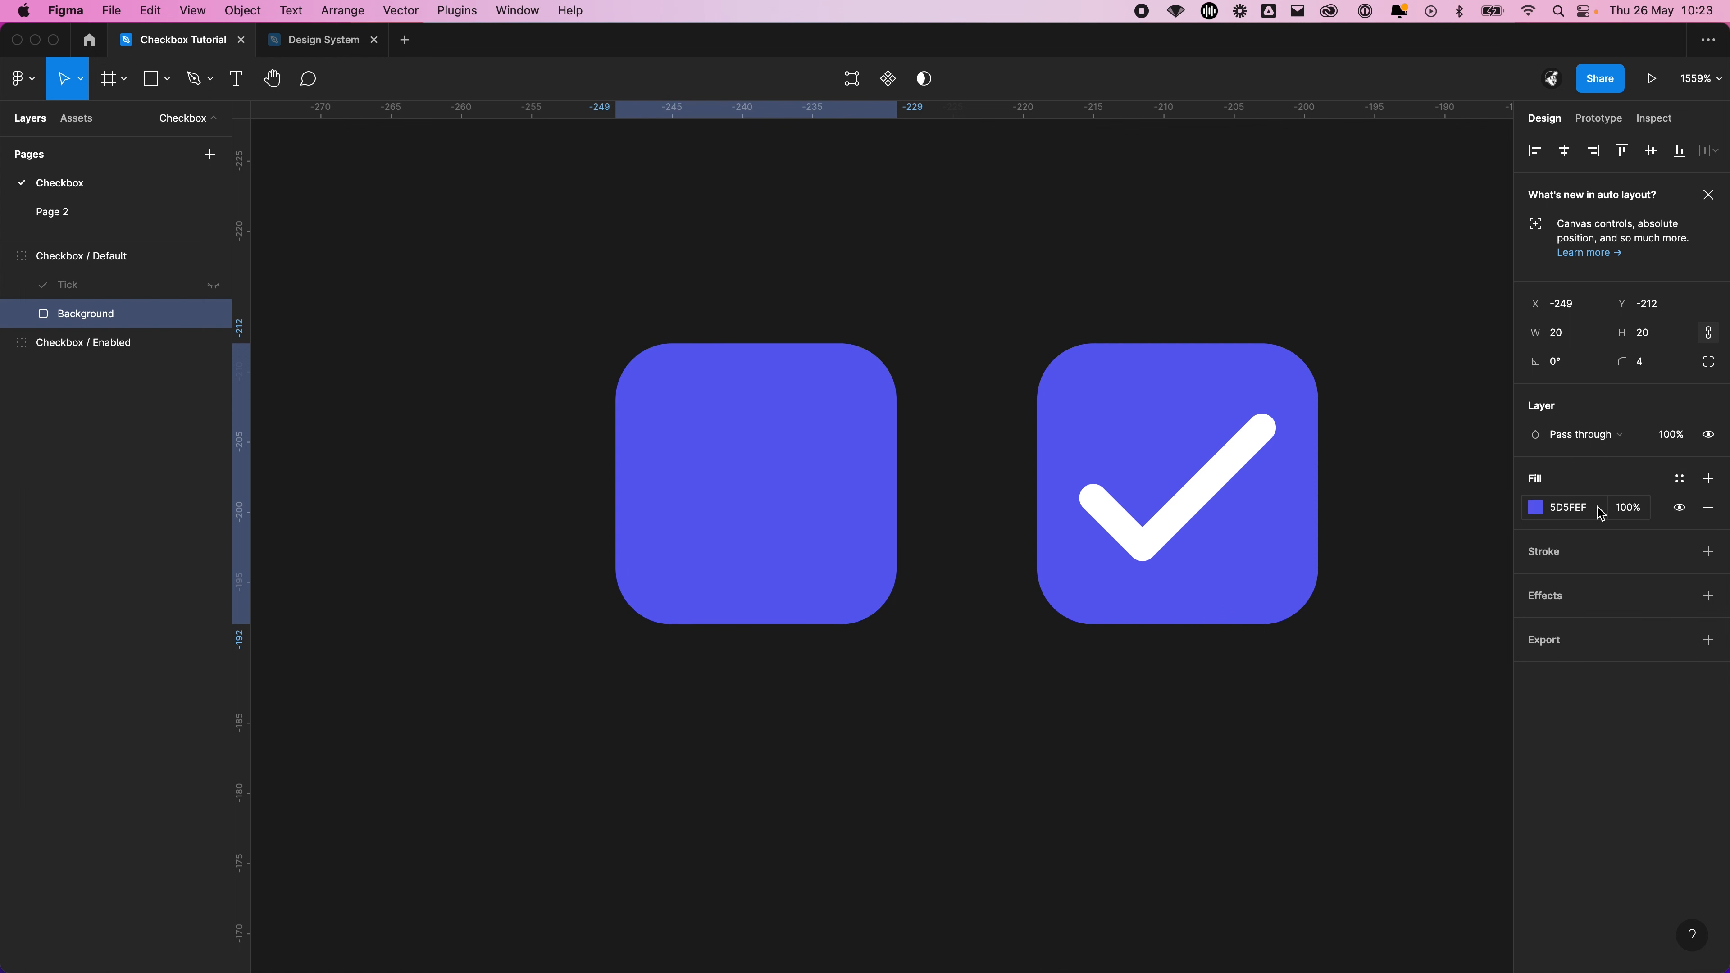
{"action": "left_click", "coordinate": [1584, 511]}
{"action": "left_click", "coordinate": [1679, 480]}
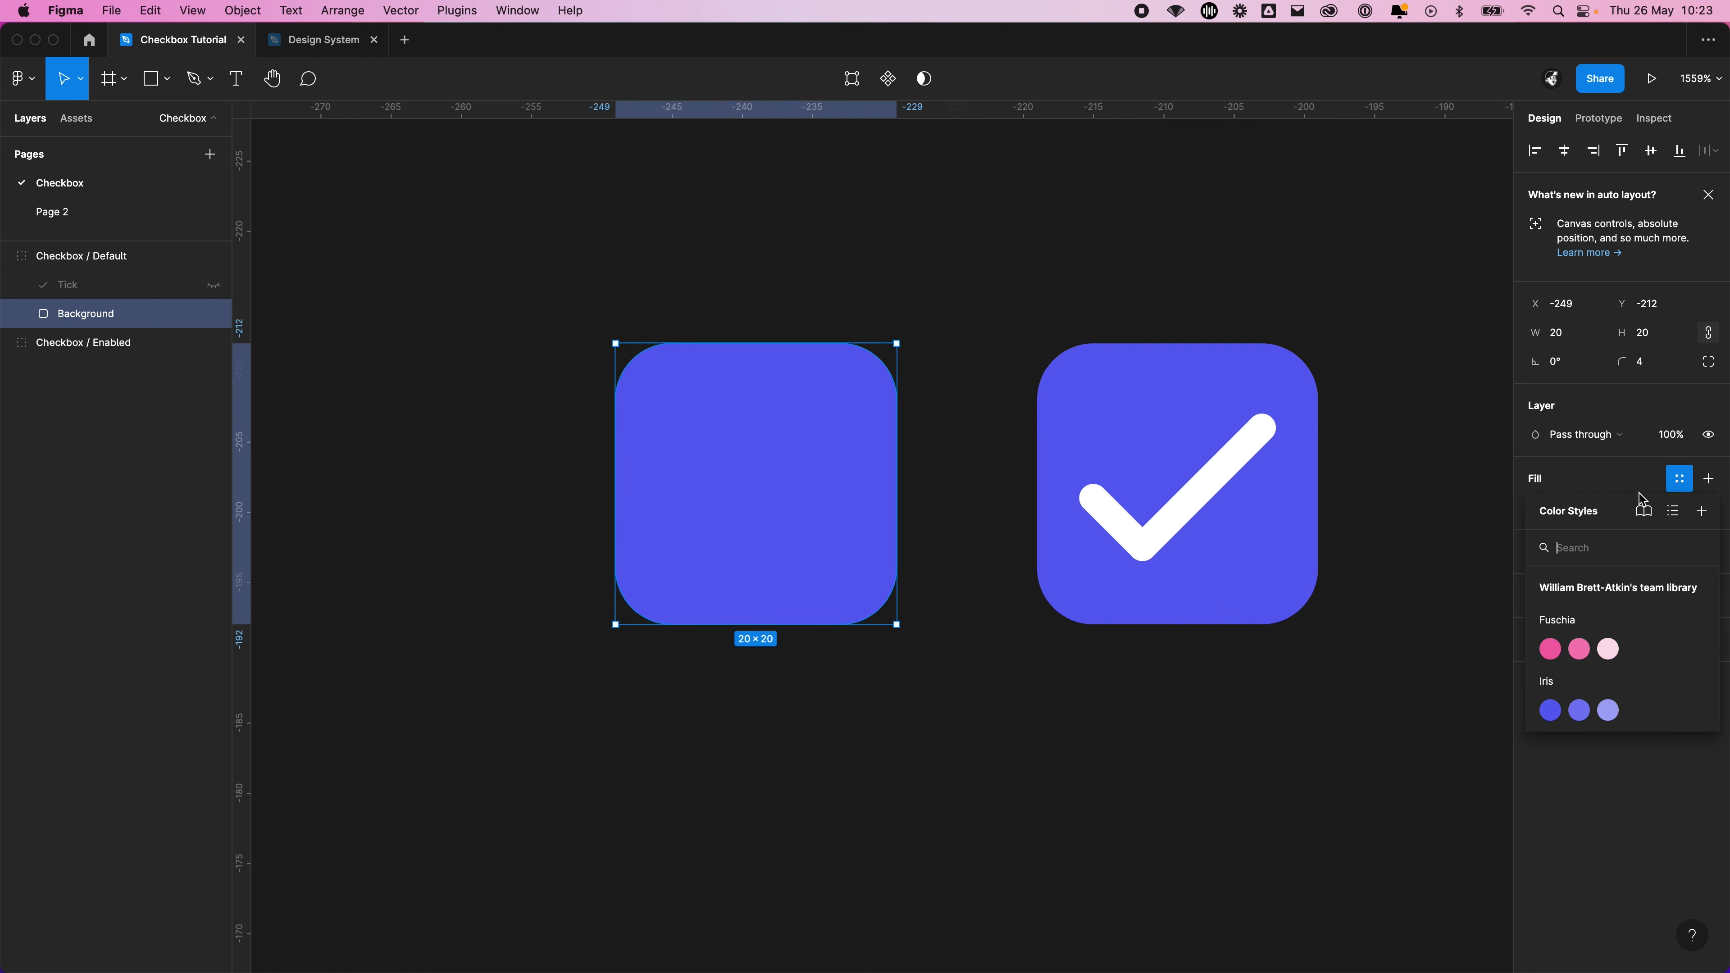
{"action": "left_click", "coordinate": [1551, 710]}
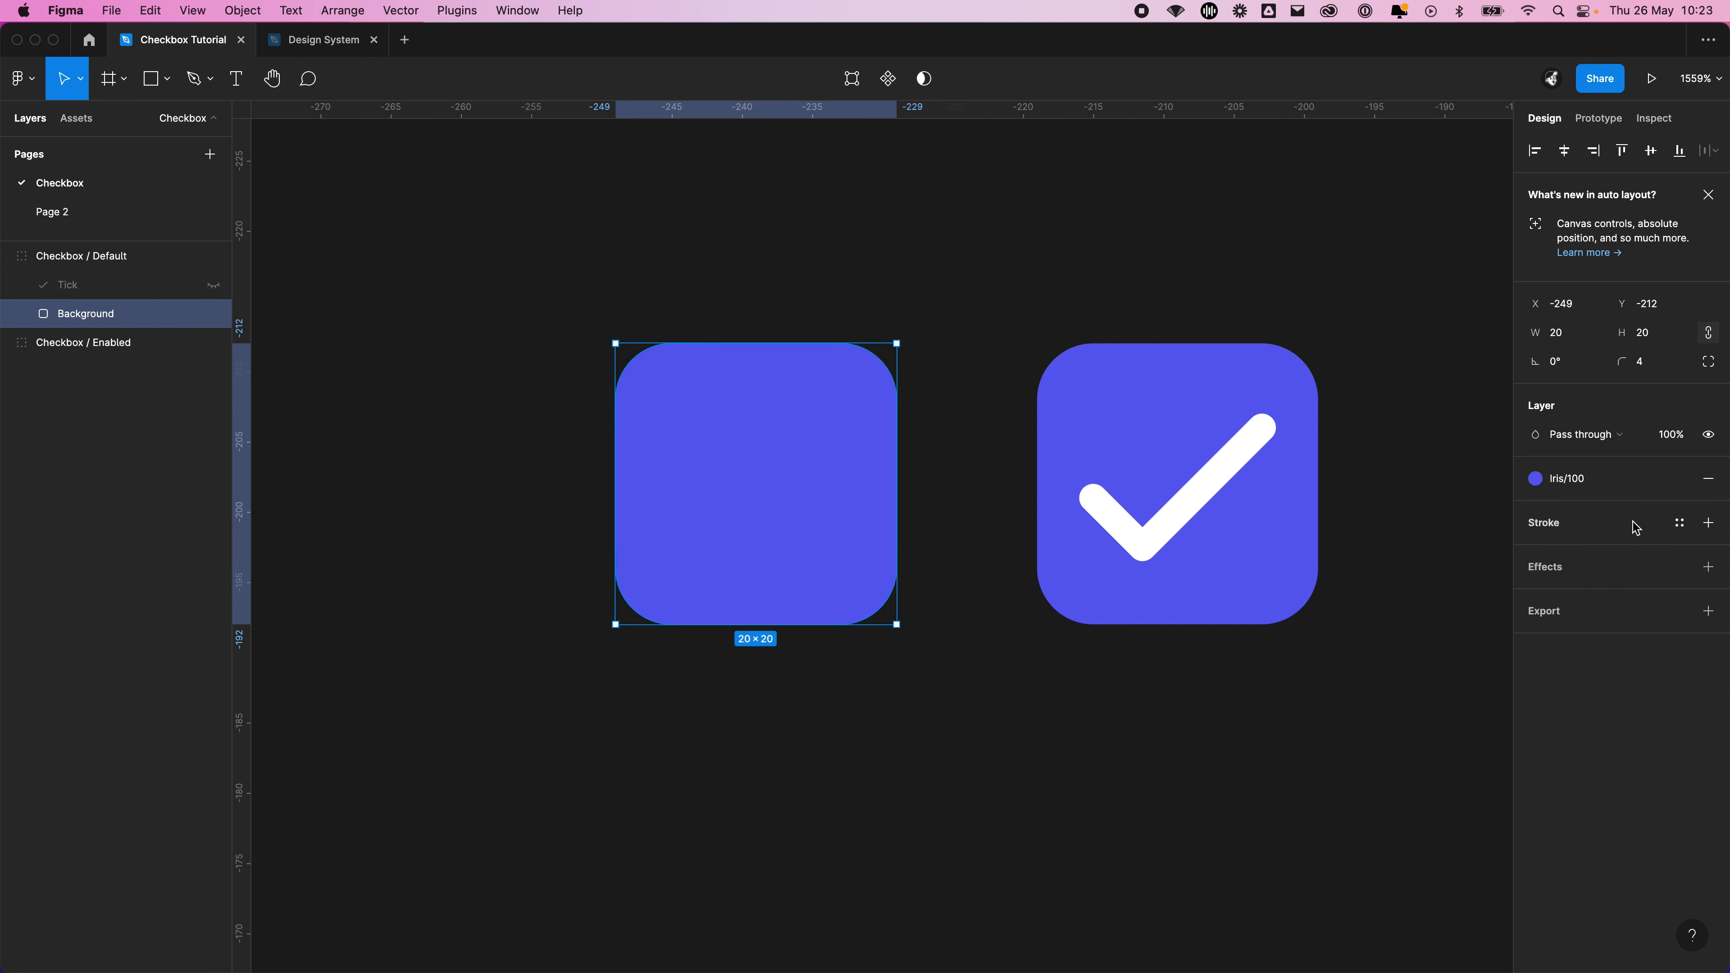
{"action": "left_click", "coordinate": [1598, 487]}
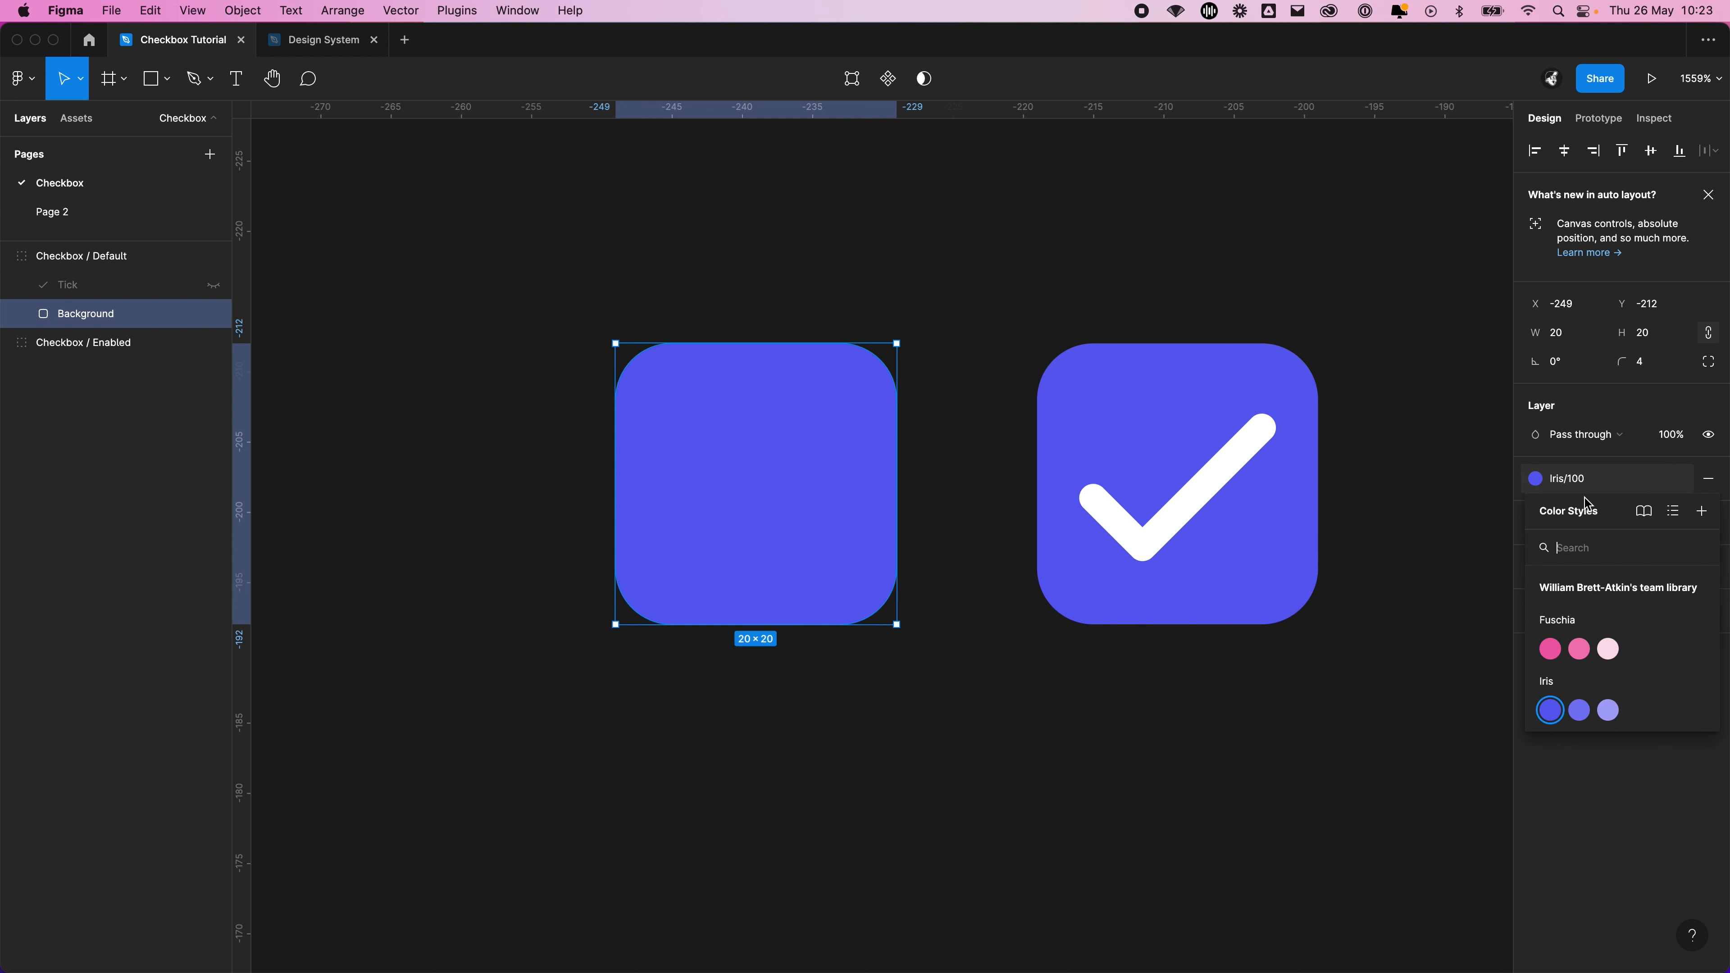
{"action": "left_click", "coordinate": [1577, 486]}
{"action": "left_click", "coordinate": [1602, 487]}
{"action": "left_click", "coordinate": [1604, 481]}
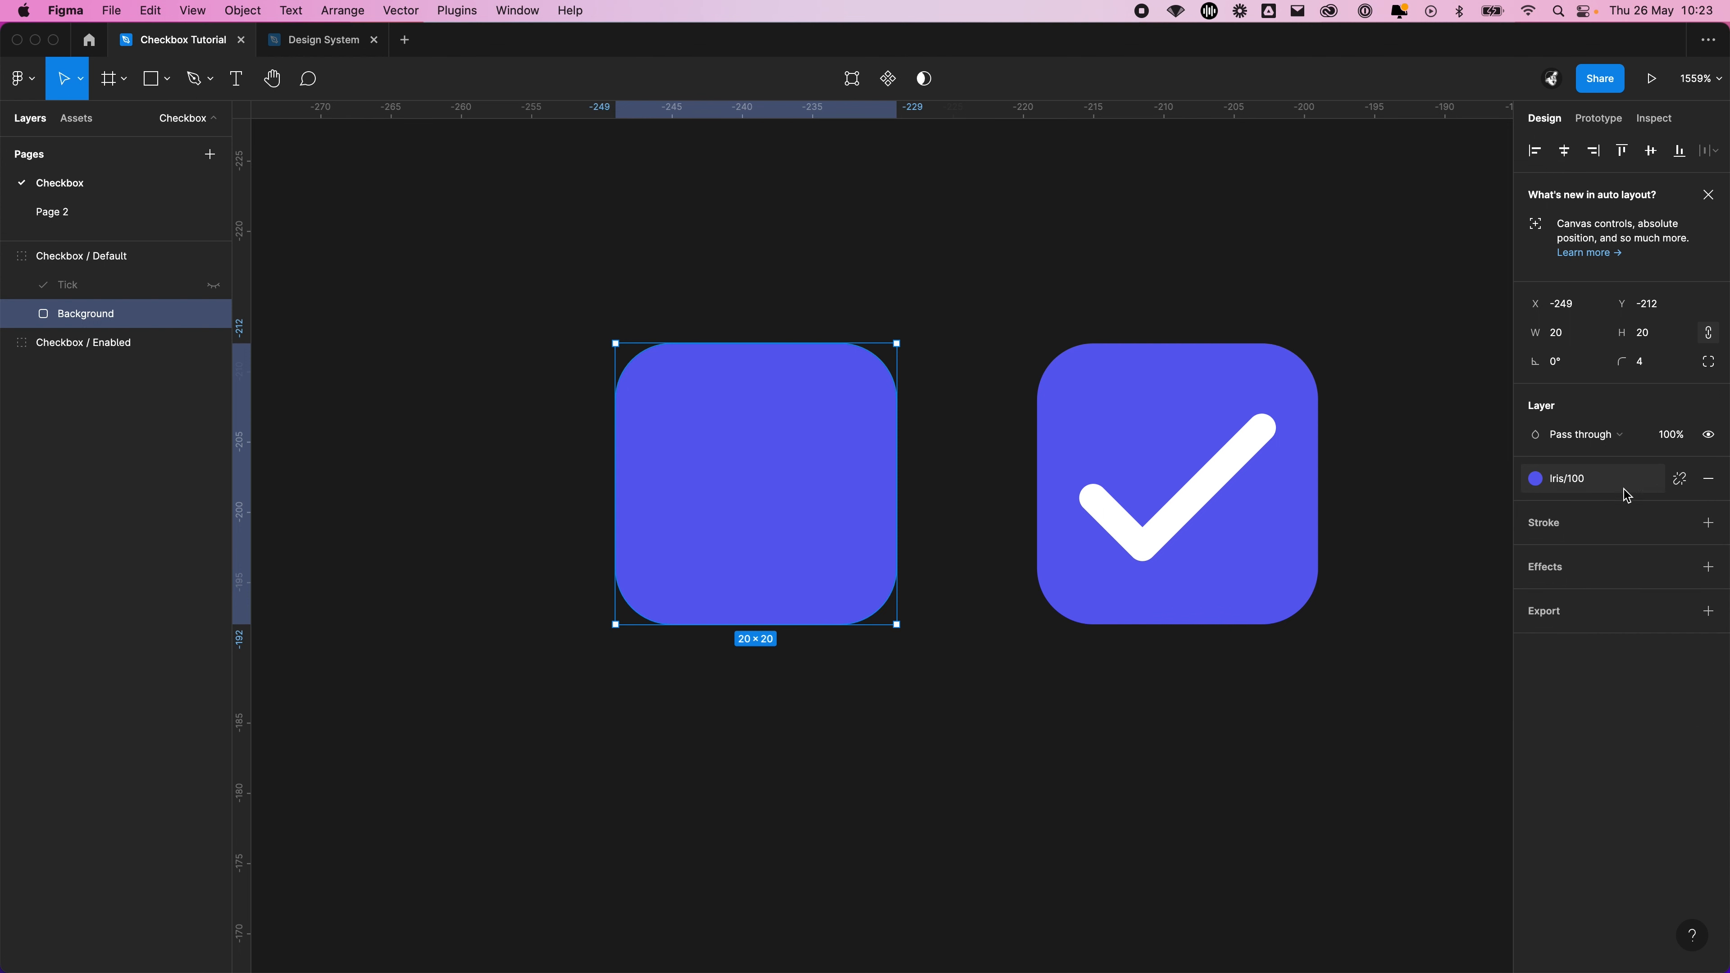
Detach the colour style from the Default checkbox's Background and change its fill to the pale lilac DEDFFF
{"action": "left_click", "coordinate": [1681, 479]}
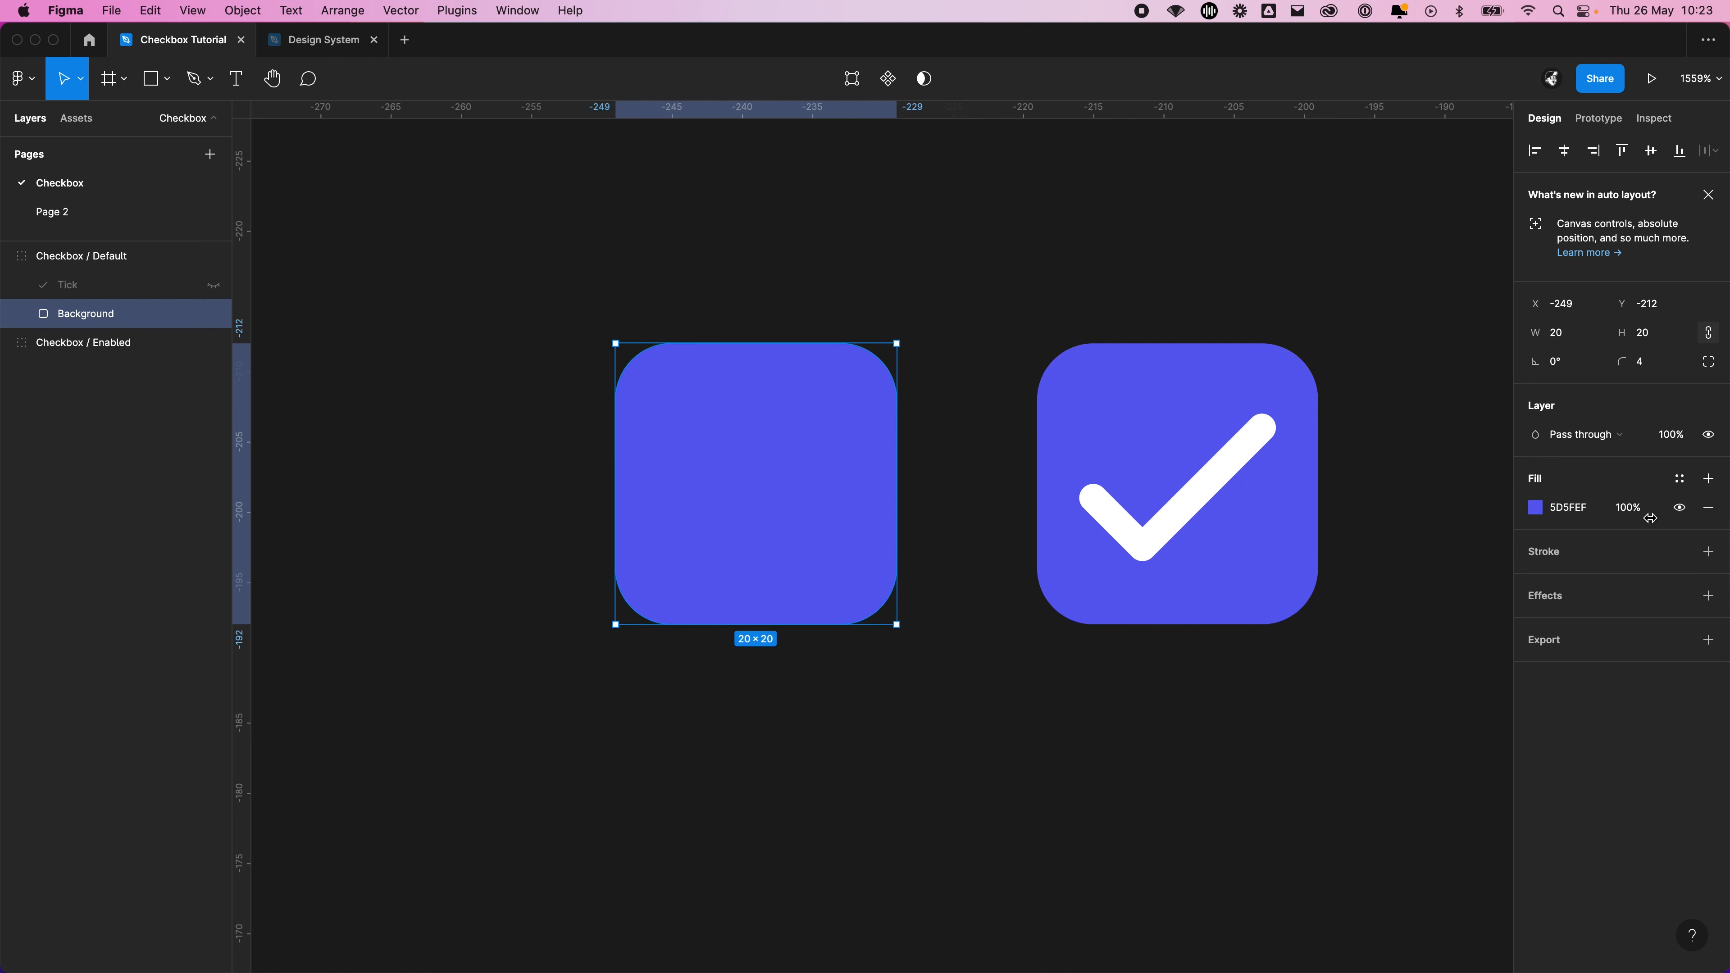
{"action": "left_click", "coordinate": [1536, 515]}
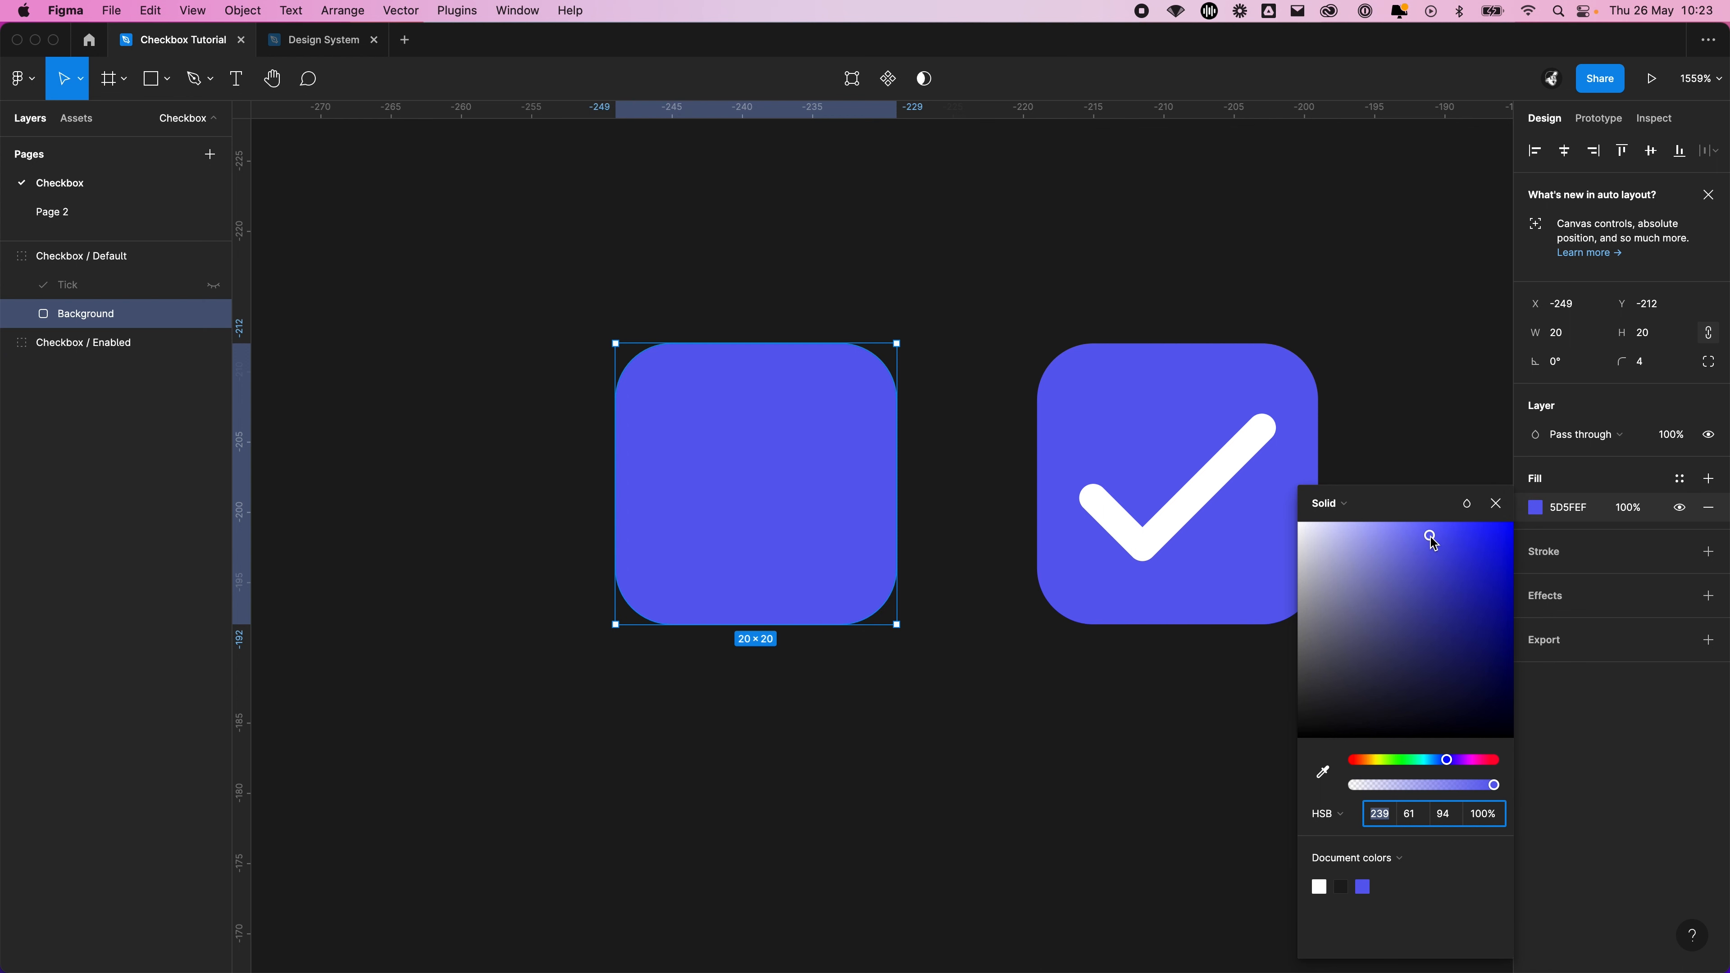
{"action": "left_click_drag", "start_coordinate": [1433, 543], "coordinate": [1326, 511]}
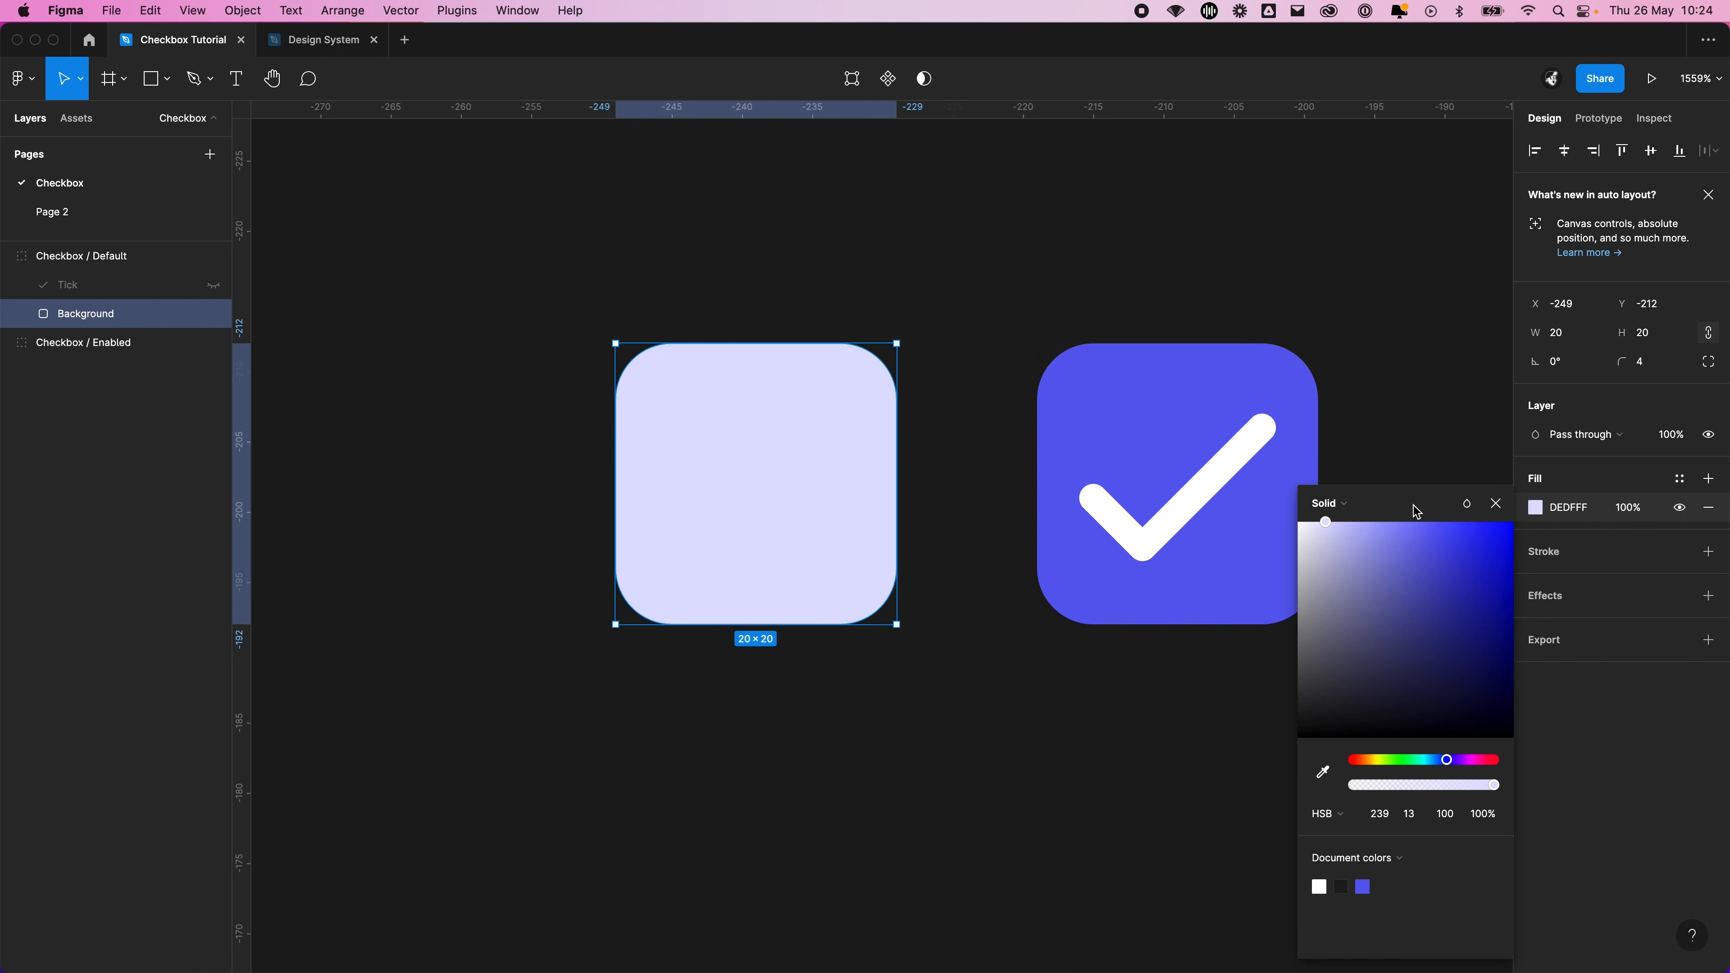
{"action": "left_click", "coordinate": [1496, 504]}
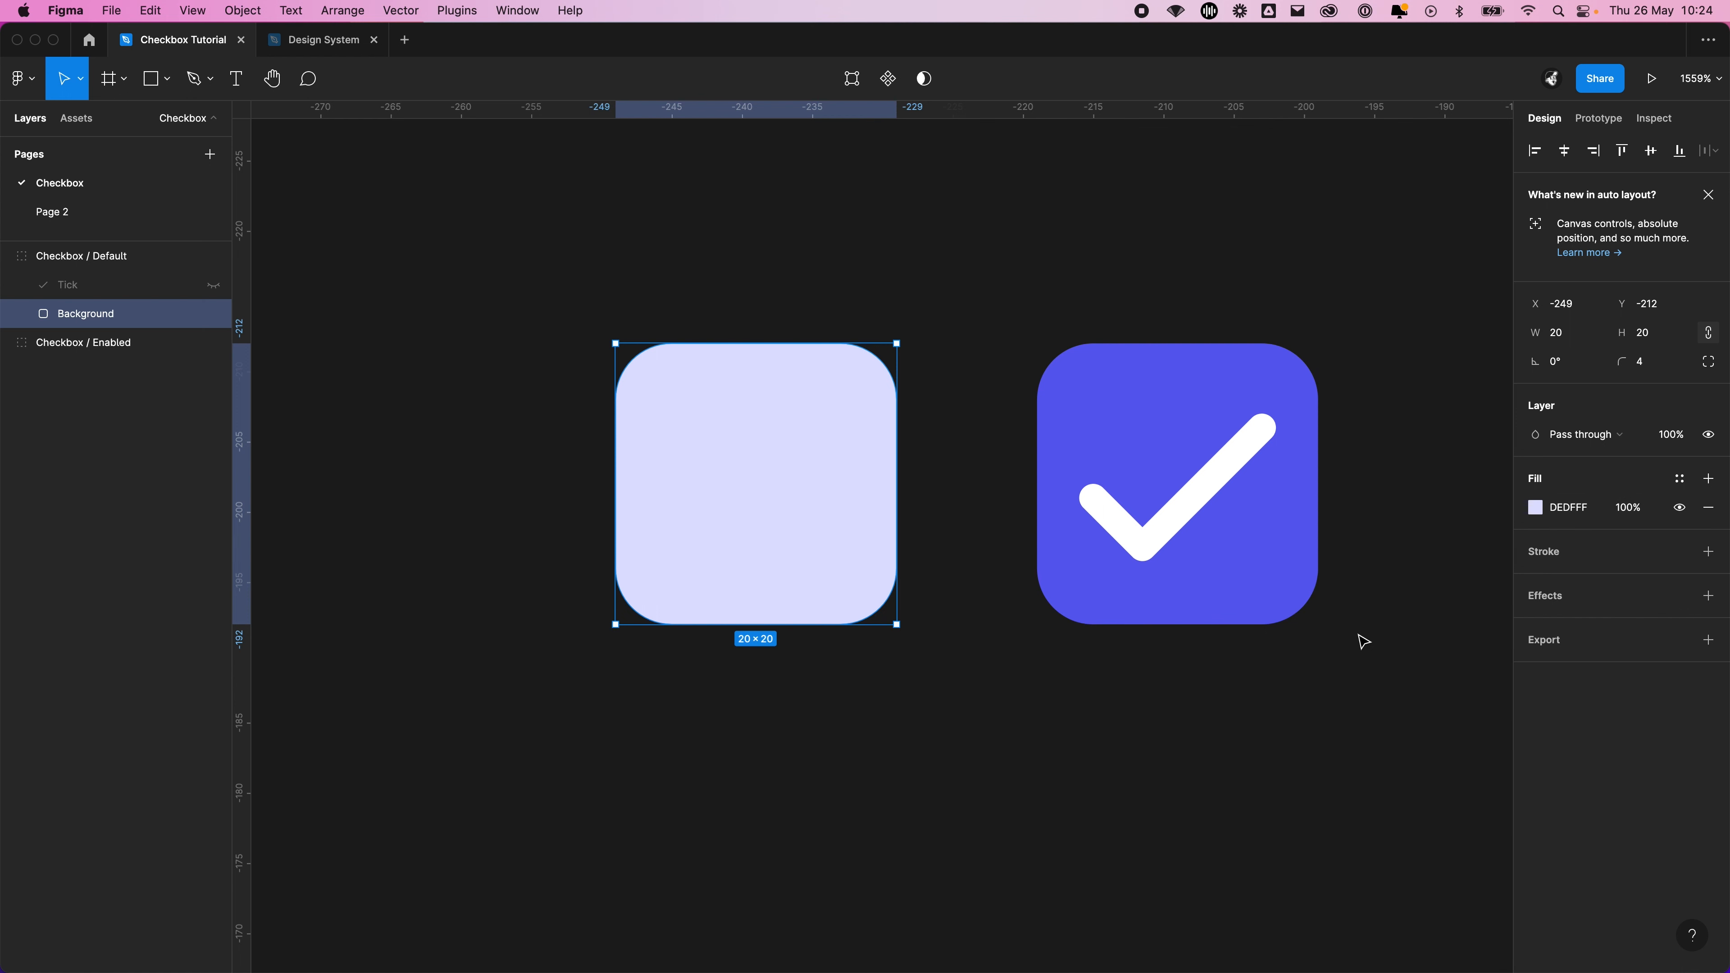
{"action": "left_click", "coordinate": [957, 644]}
Add a stroke to the Checkbox / Default group, trying Outside alignment before setting it to Inside
{"action": "left_click", "coordinate": [824, 508]}
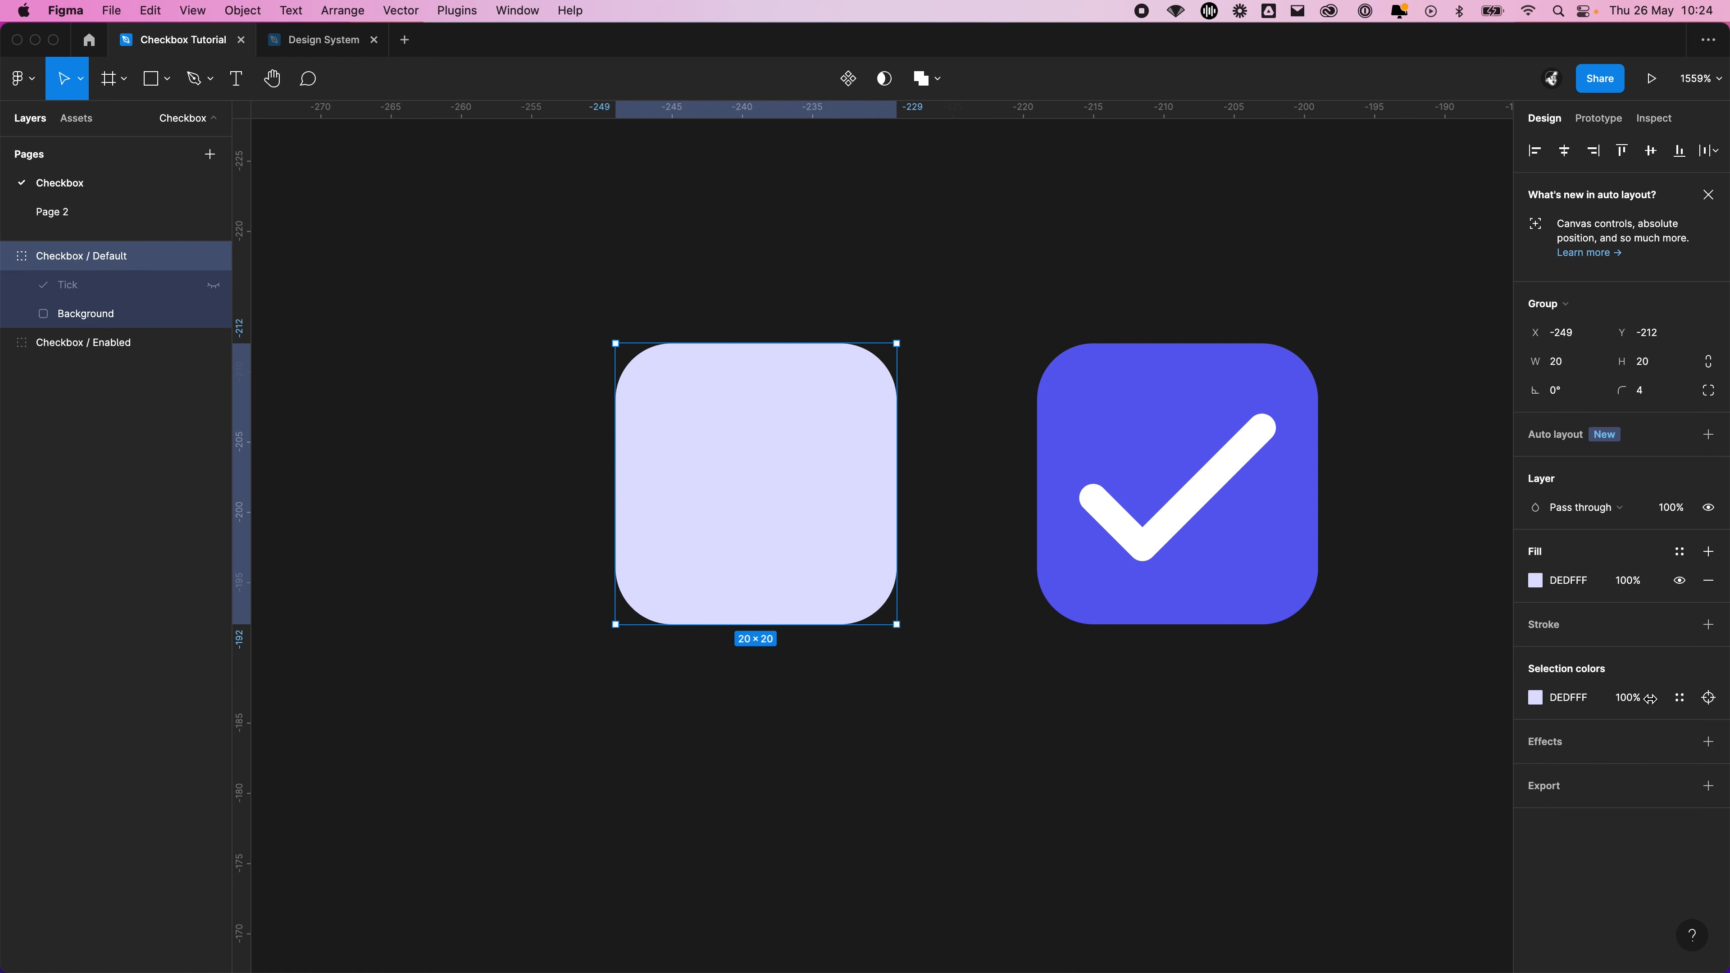
{"action": "left_click", "coordinate": [1708, 624]}
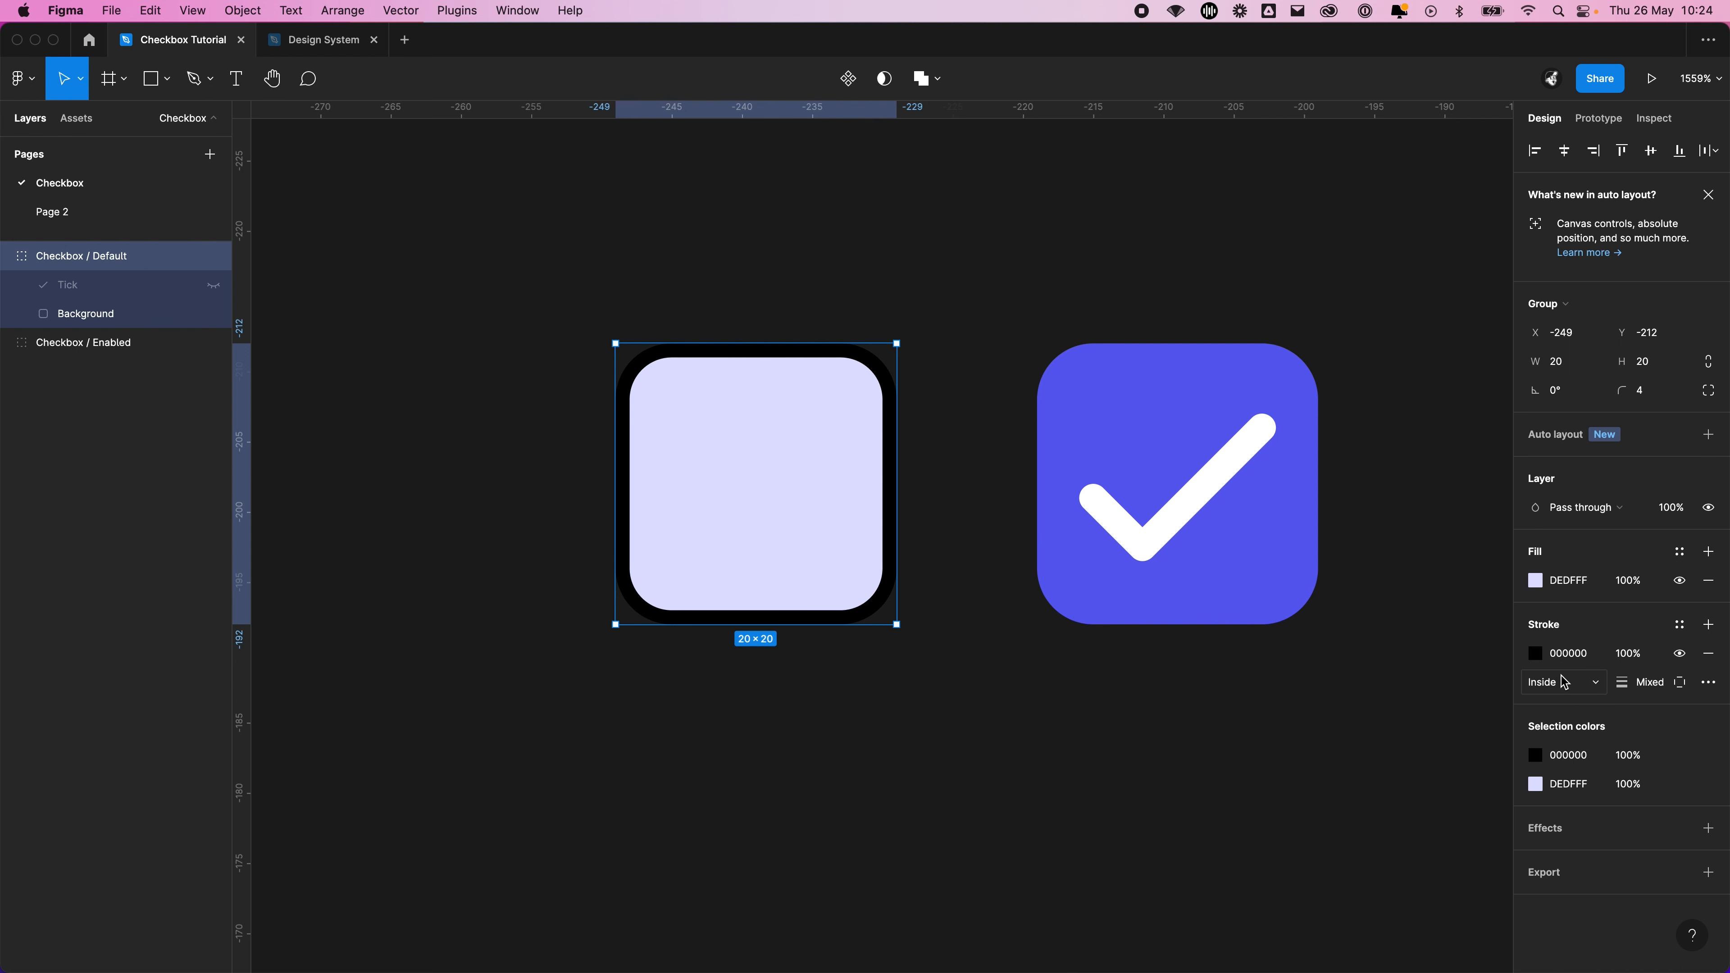
{"action": "left_click", "coordinate": [1549, 682]}
{"action": "left_click", "coordinate": [1591, 710]}
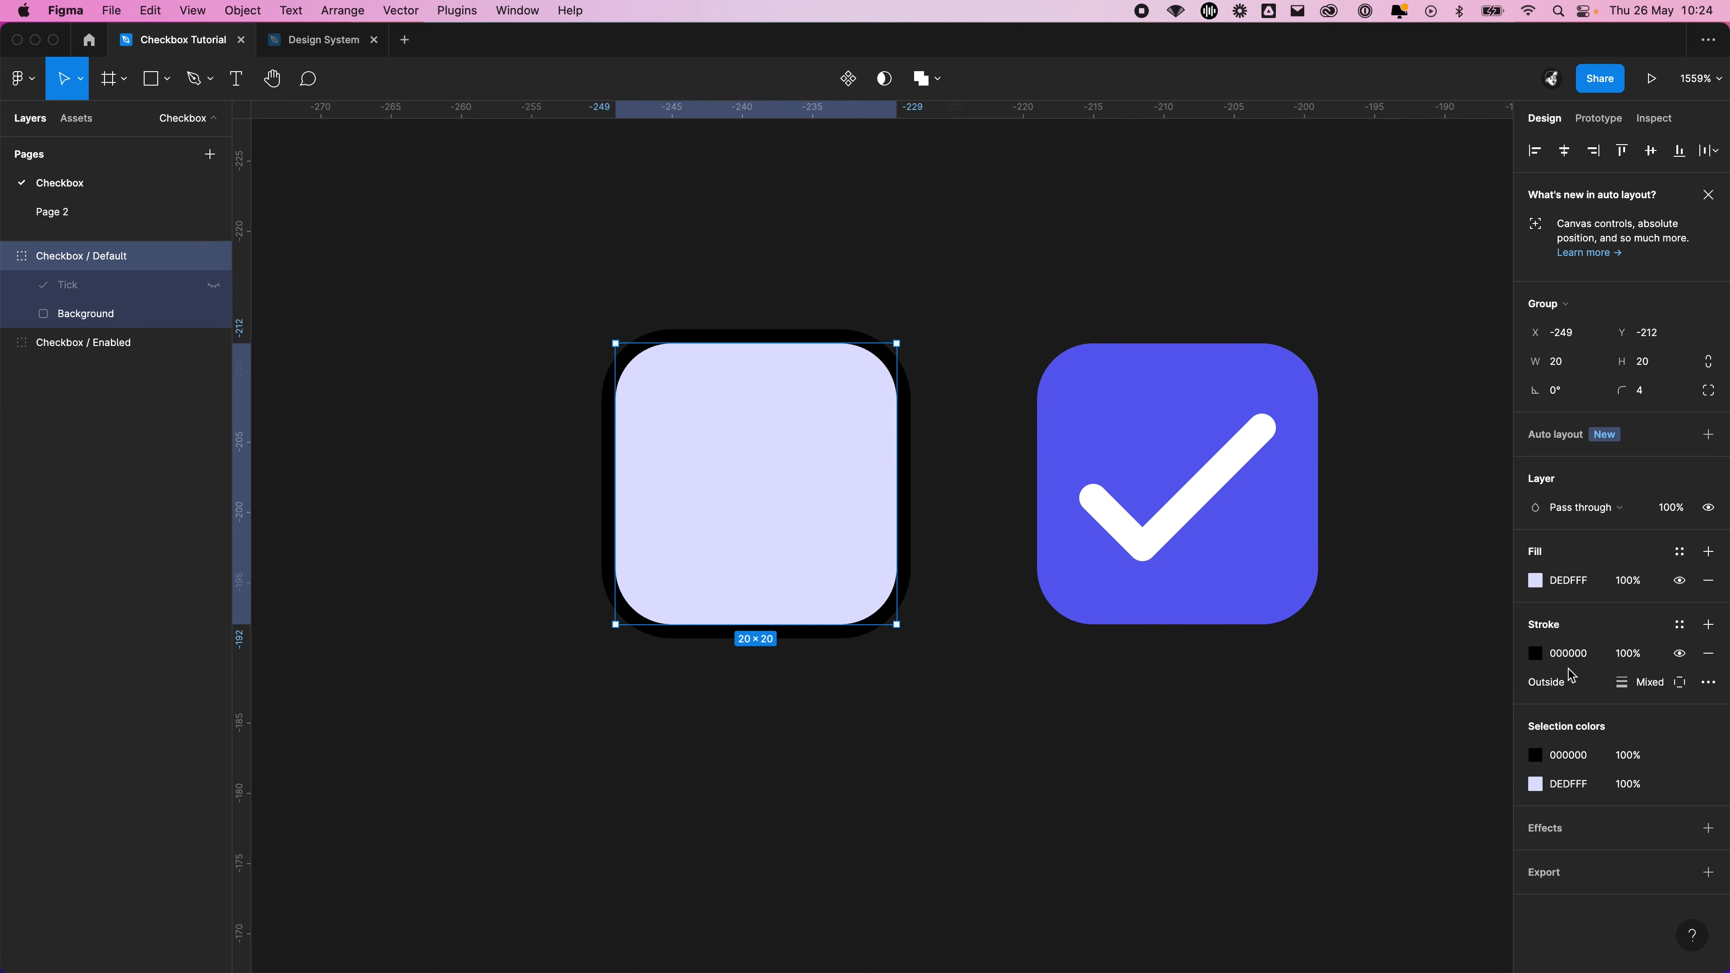
{"action": "left_click", "coordinate": [1566, 686]}
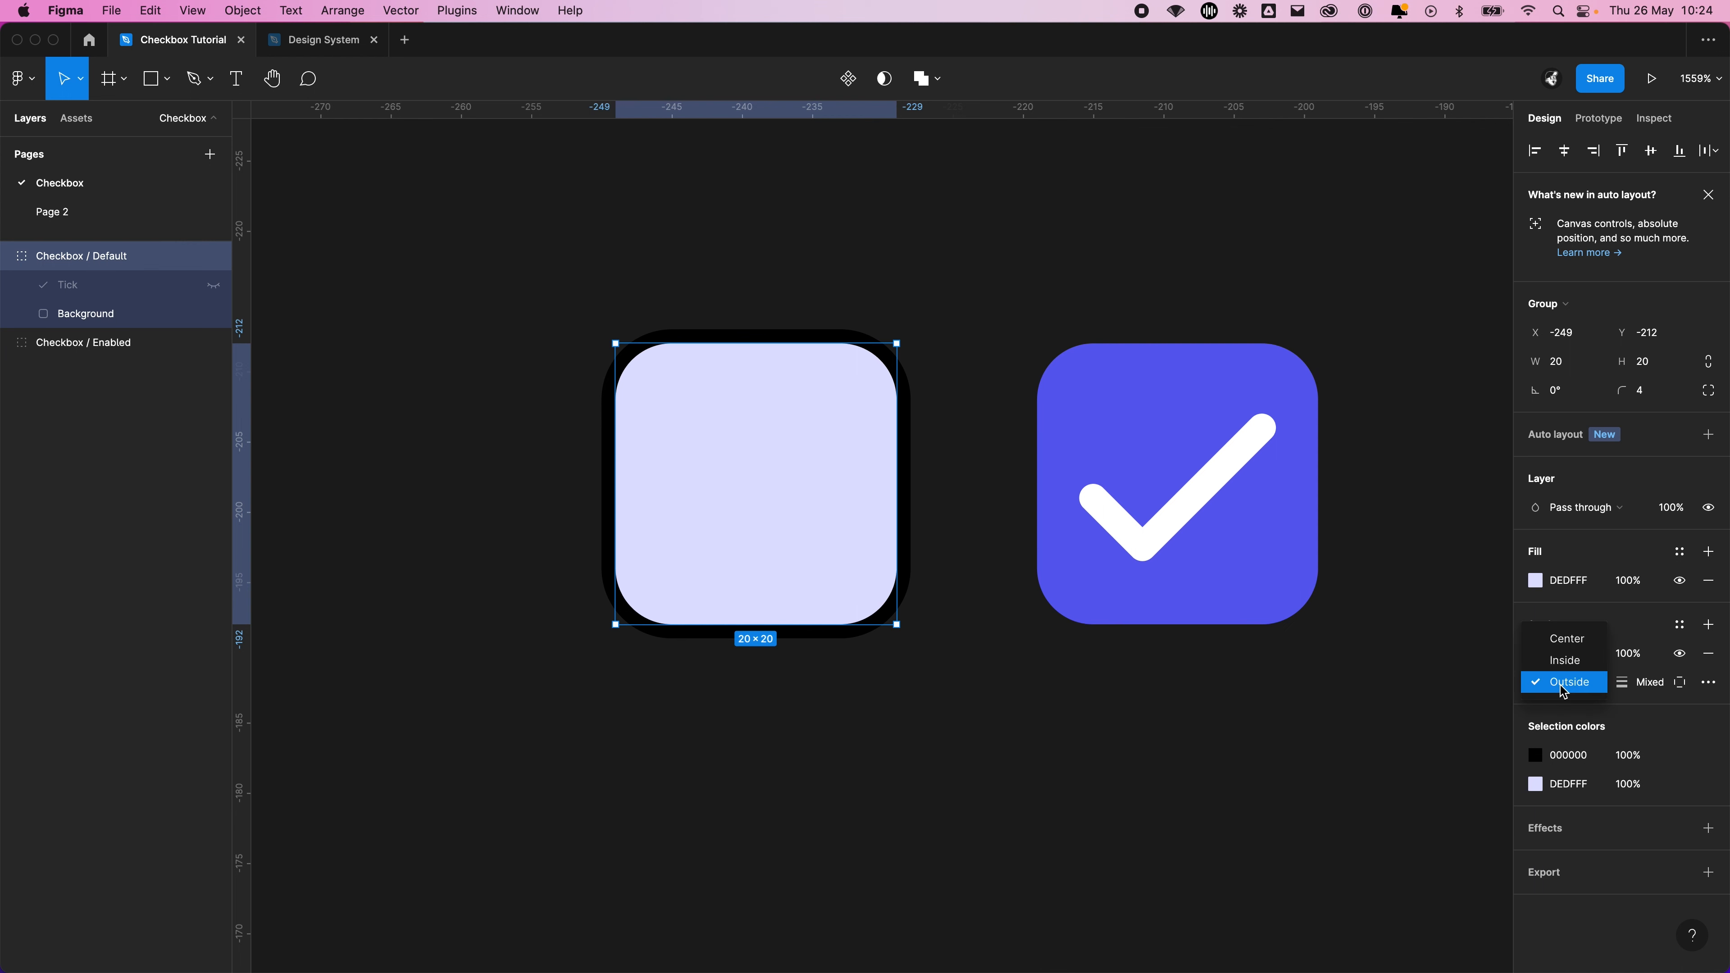
{"action": "left_click", "coordinate": [1565, 660]}
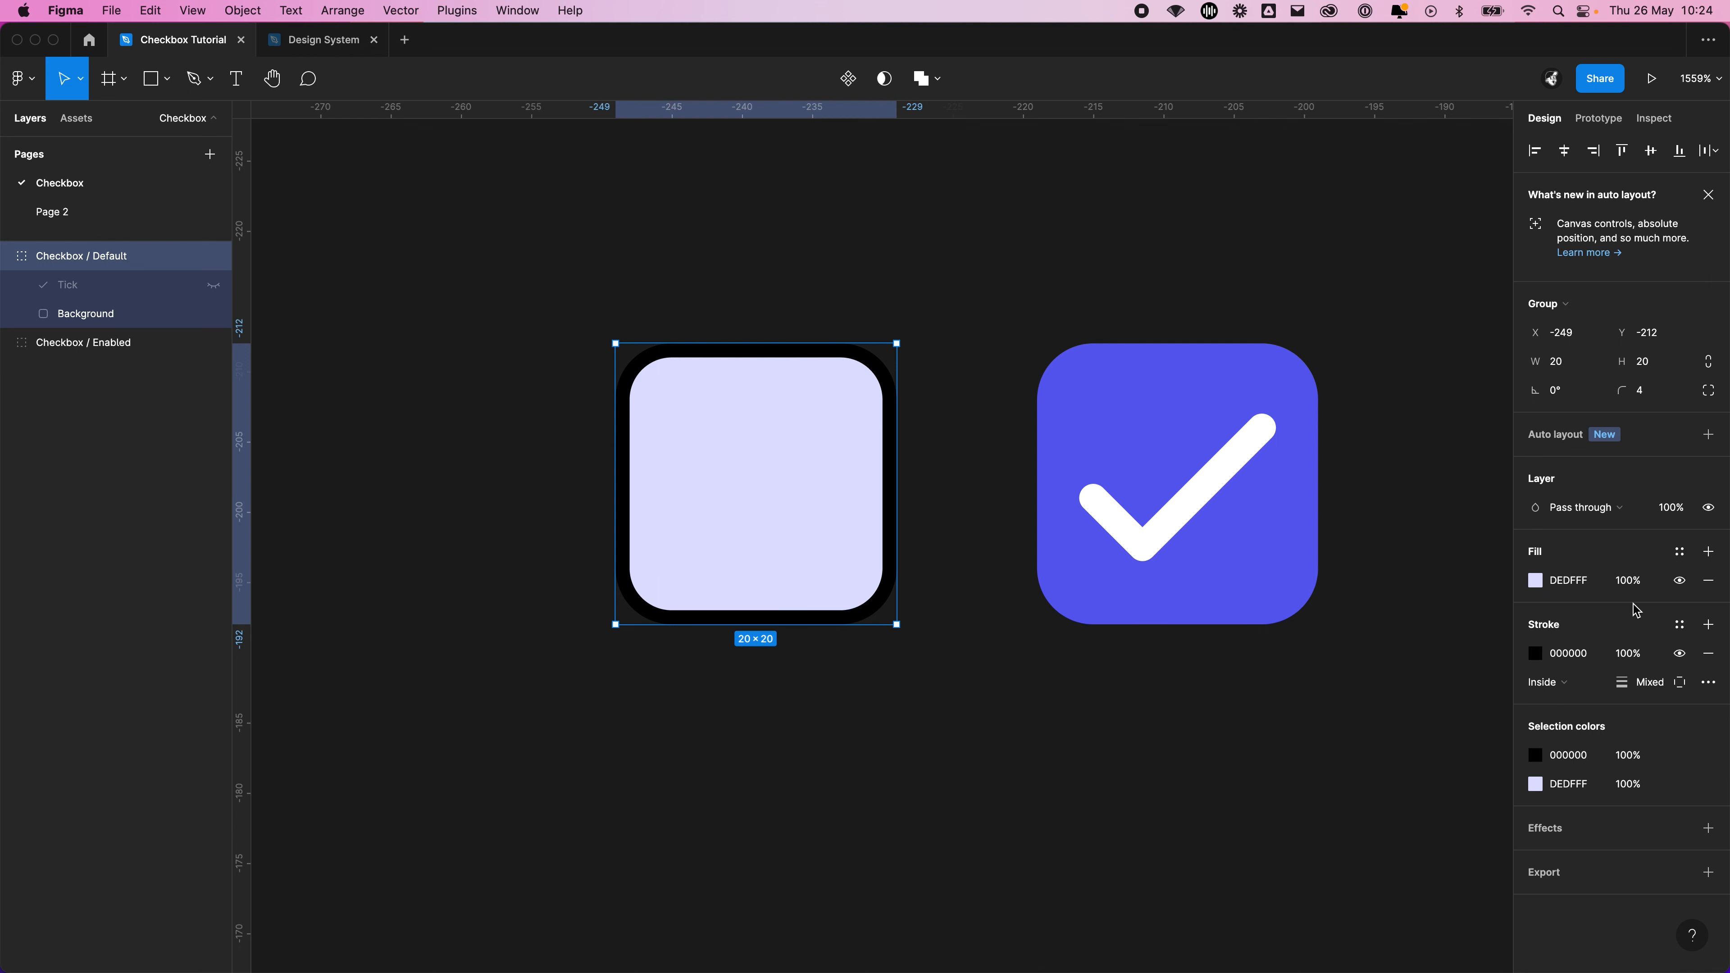
Apply the Iris/60 colour style to the Default checkbox's stroke after trying Iris/80
{"action": "left_click", "coordinate": [1542, 654]}
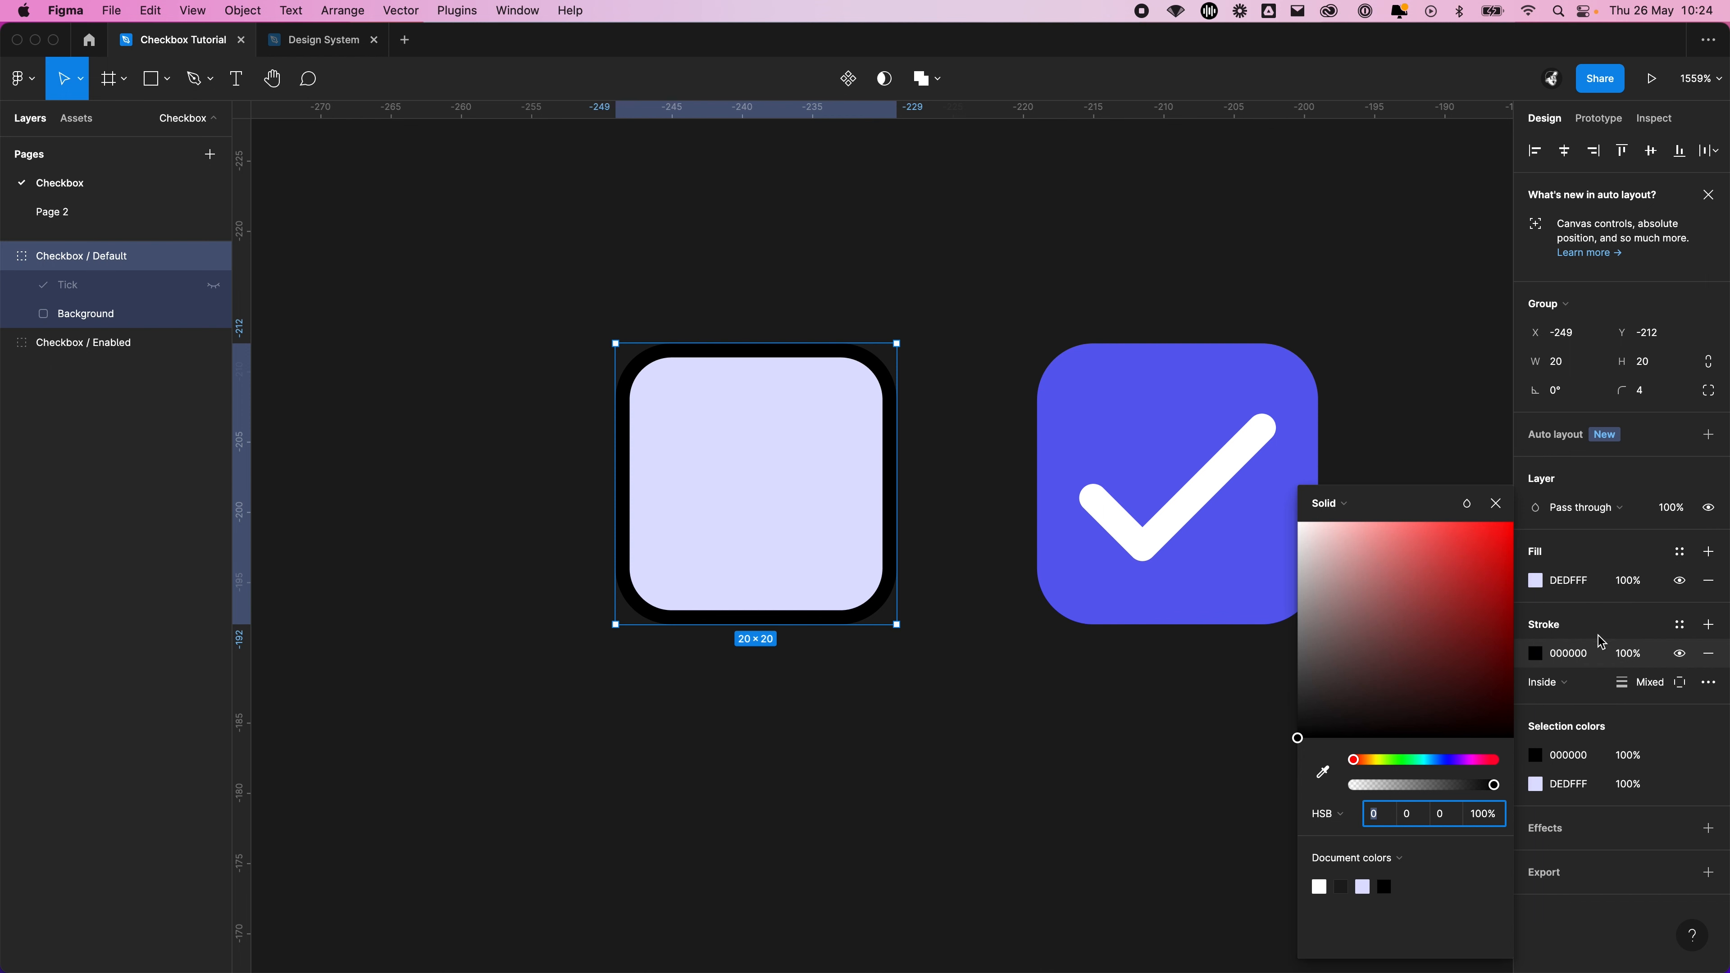
{"action": "left_click", "coordinate": [1679, 625]}
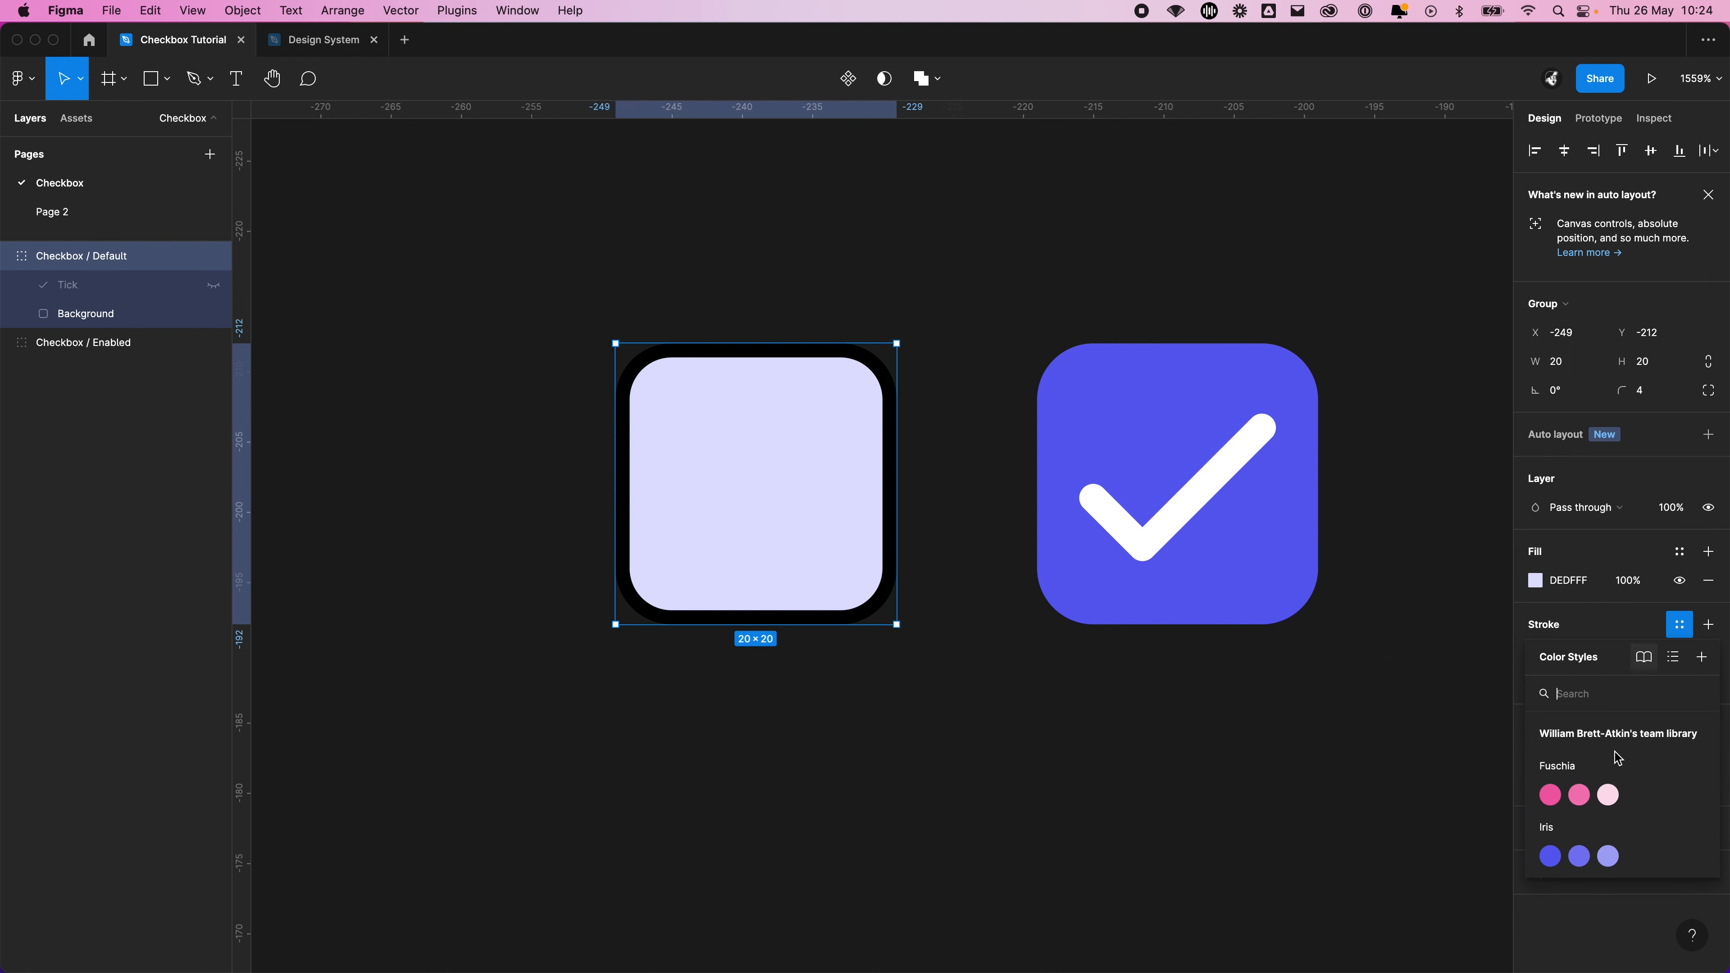
{"action": "left_click", "coordinate": [1580, 856]}
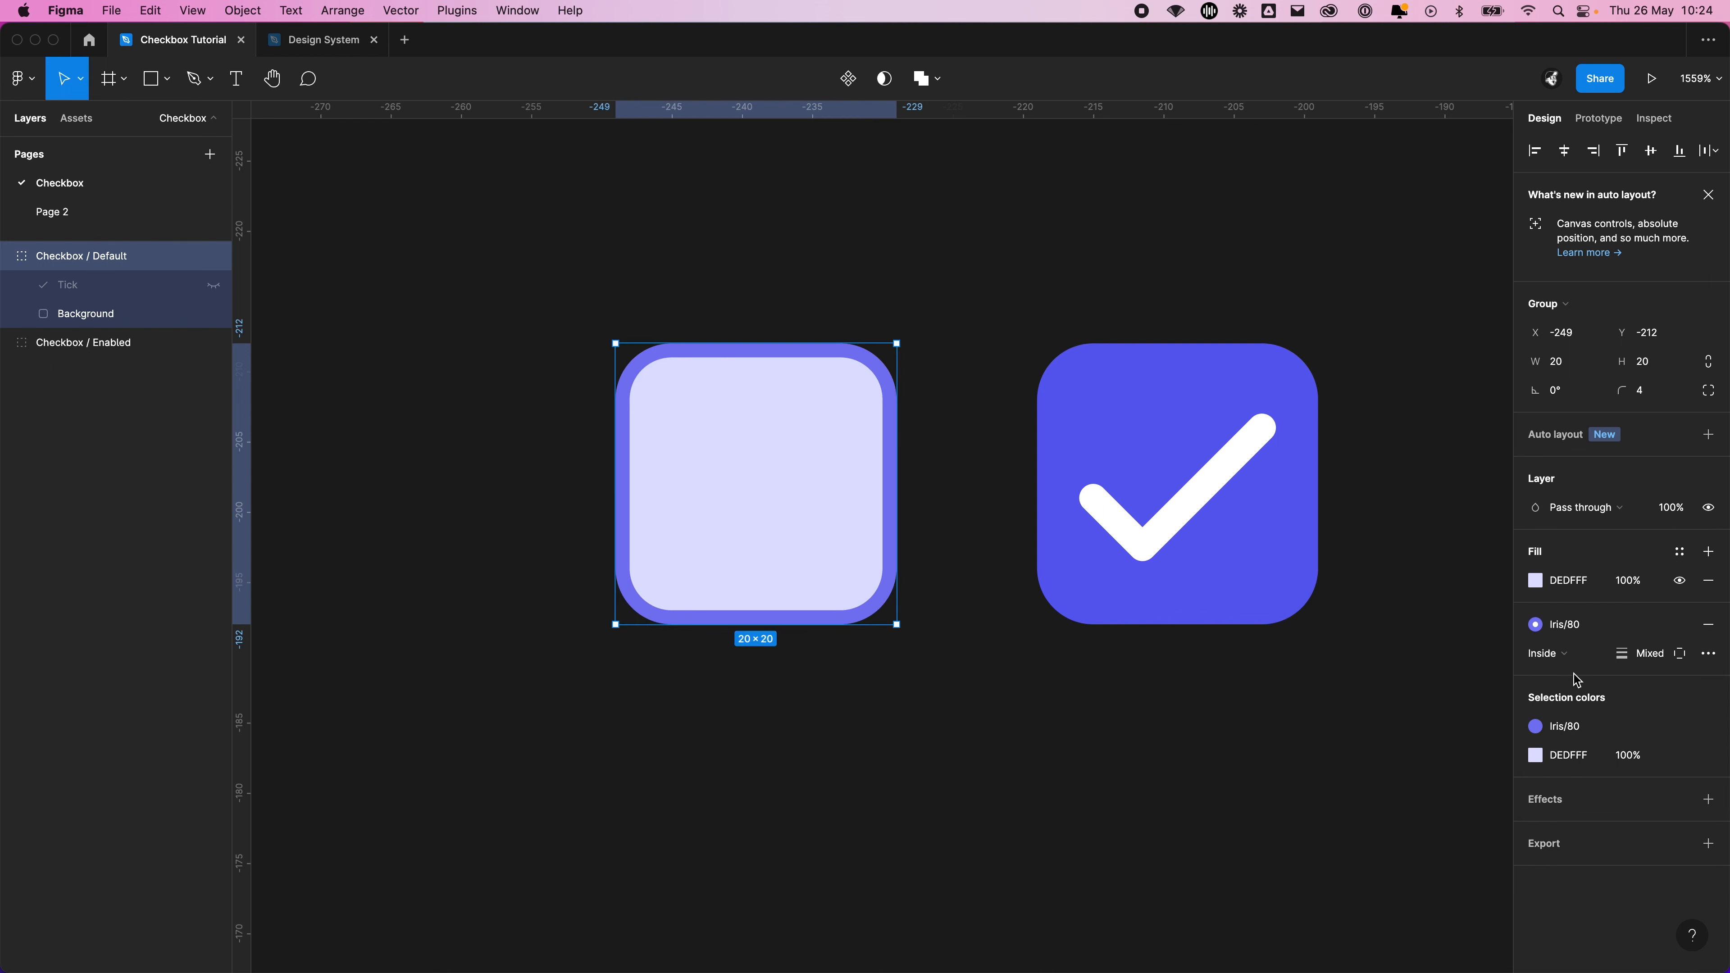
{"action": "left_click", "coordinate": [1567, 624]}
{"action": "left_click", "coordinate": [1609, 858]}
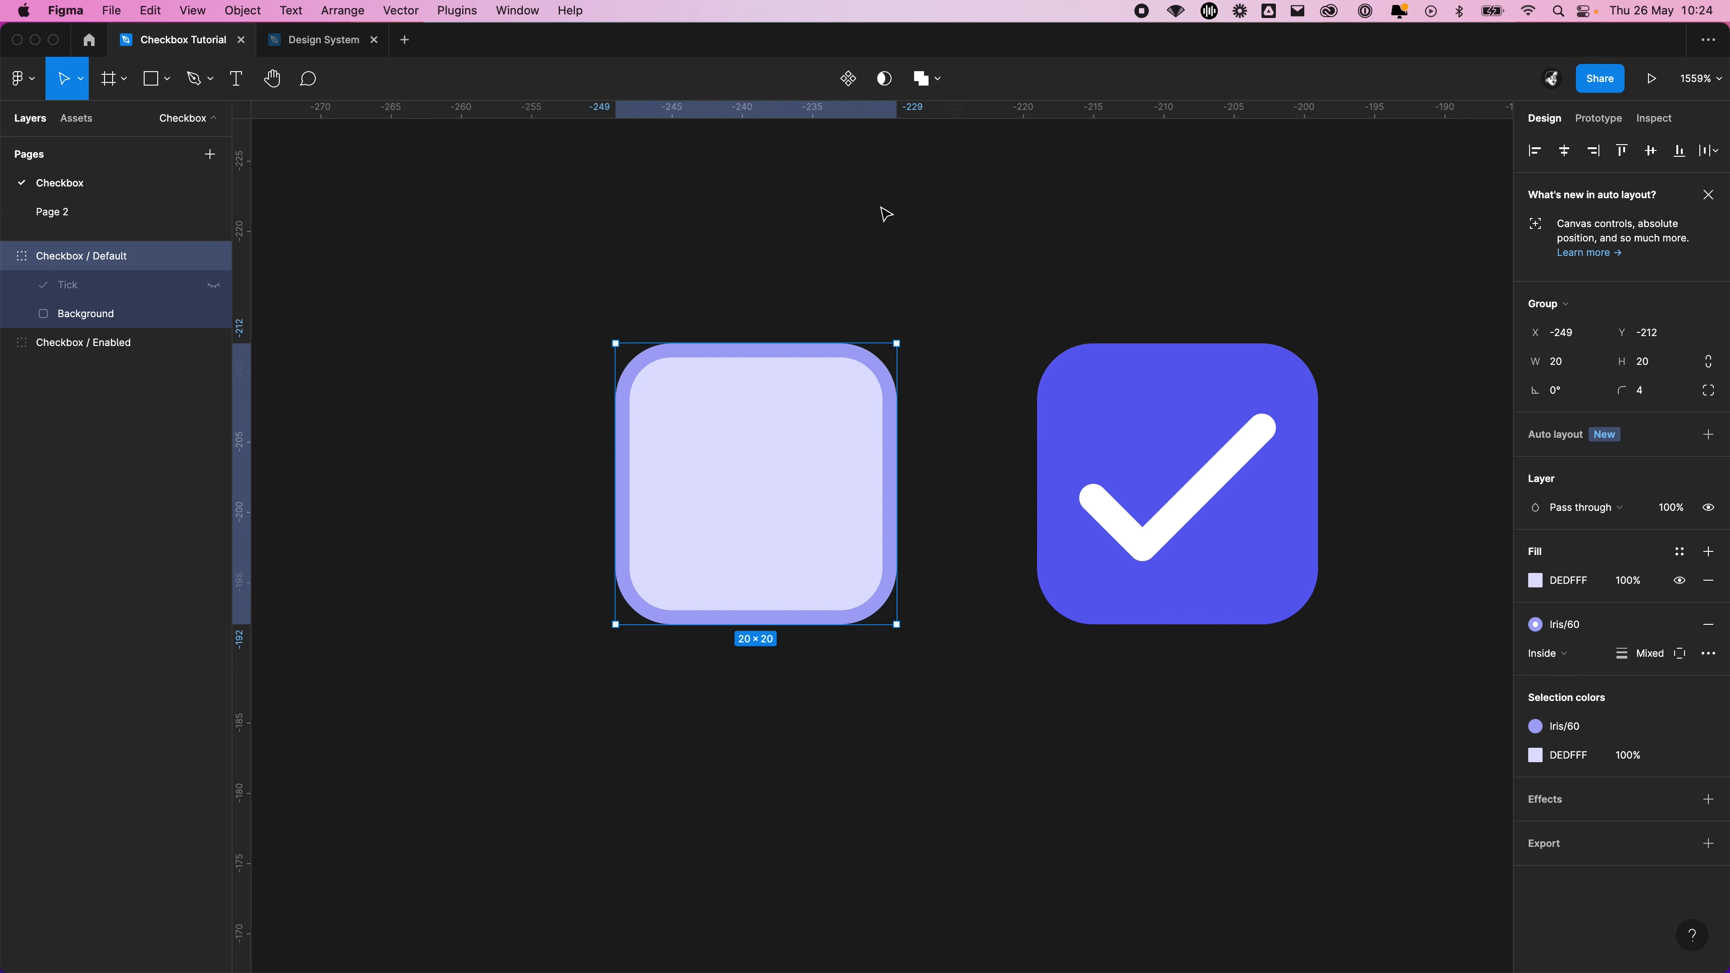
{"action": "left_click", "coordinate": [1137, 743]}
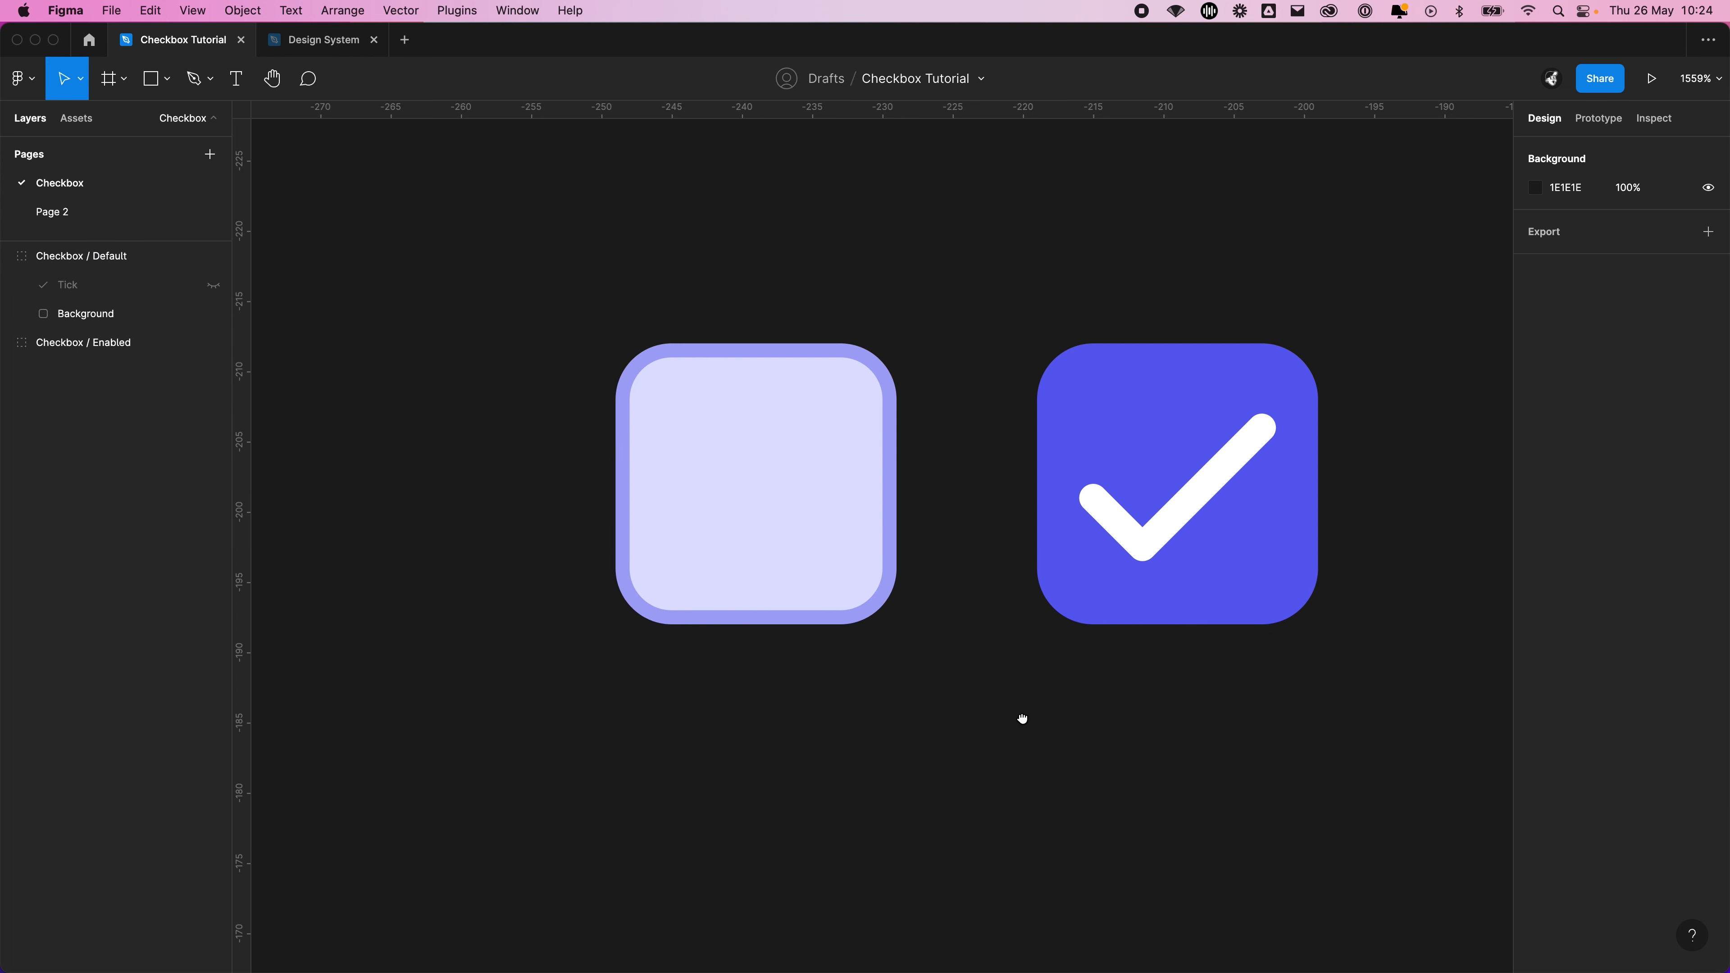
{"action": "left_click_drag", "start_coordinate": [1023, 719], "coordinate": [812, 655]}
{"action": "left_click", "coordinate": [577, 540]}
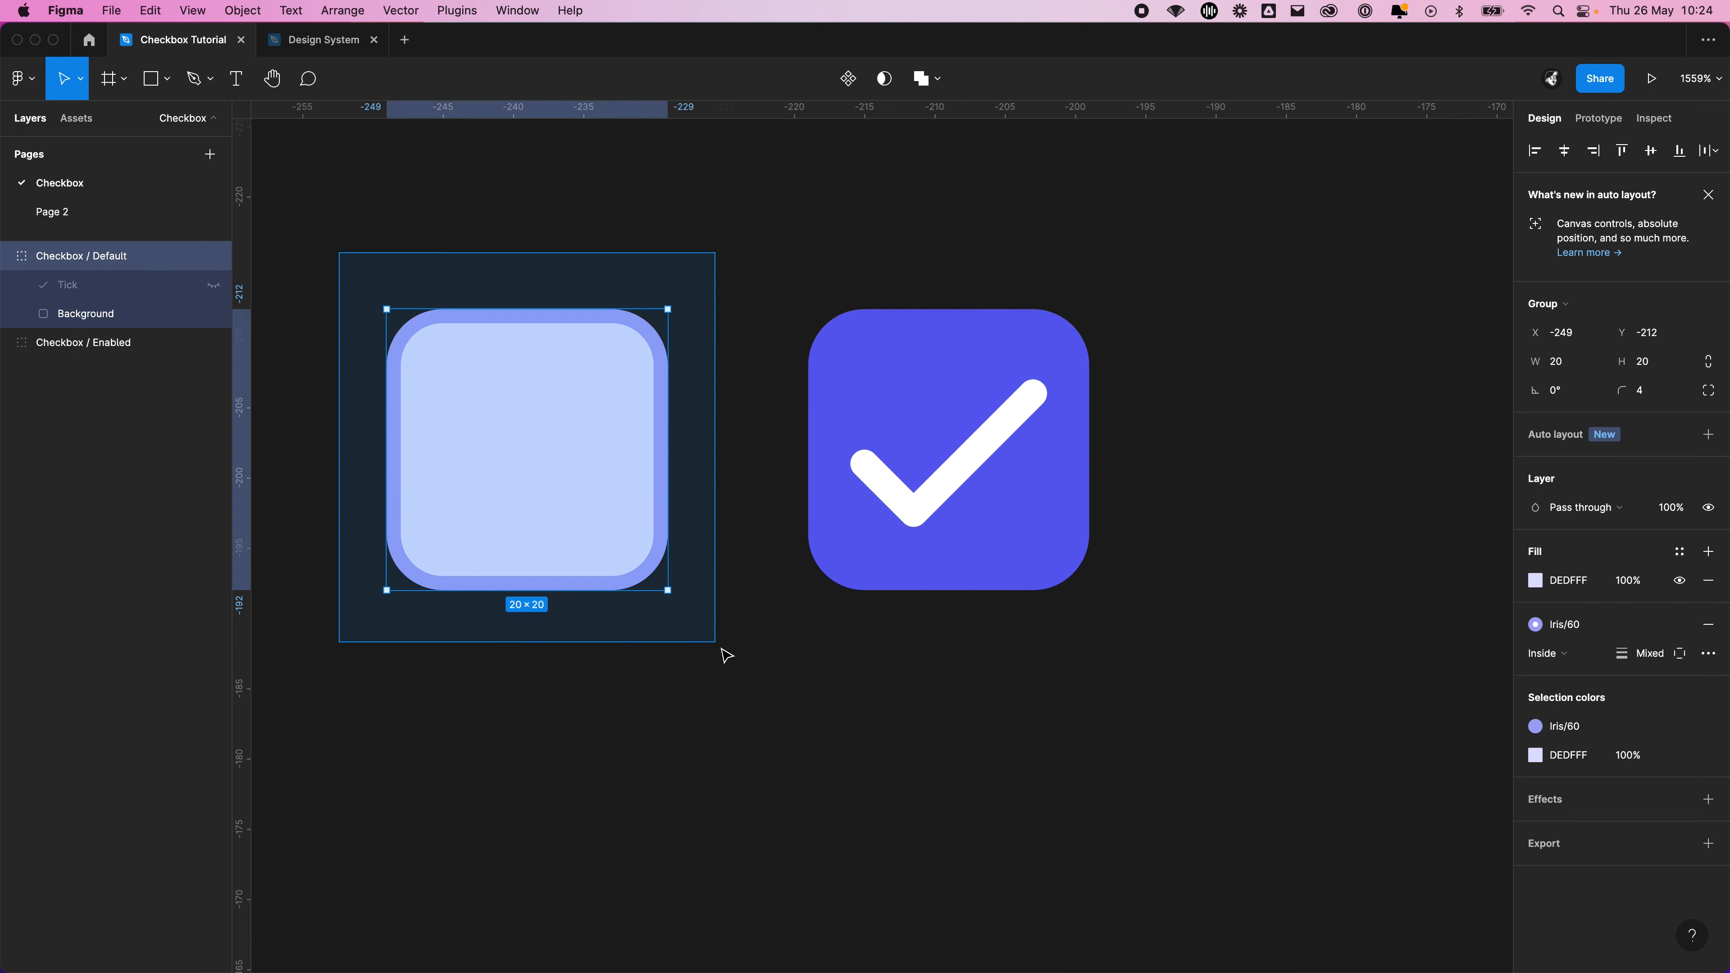
{"action": "left_click", "coordinate": [783, 701]}
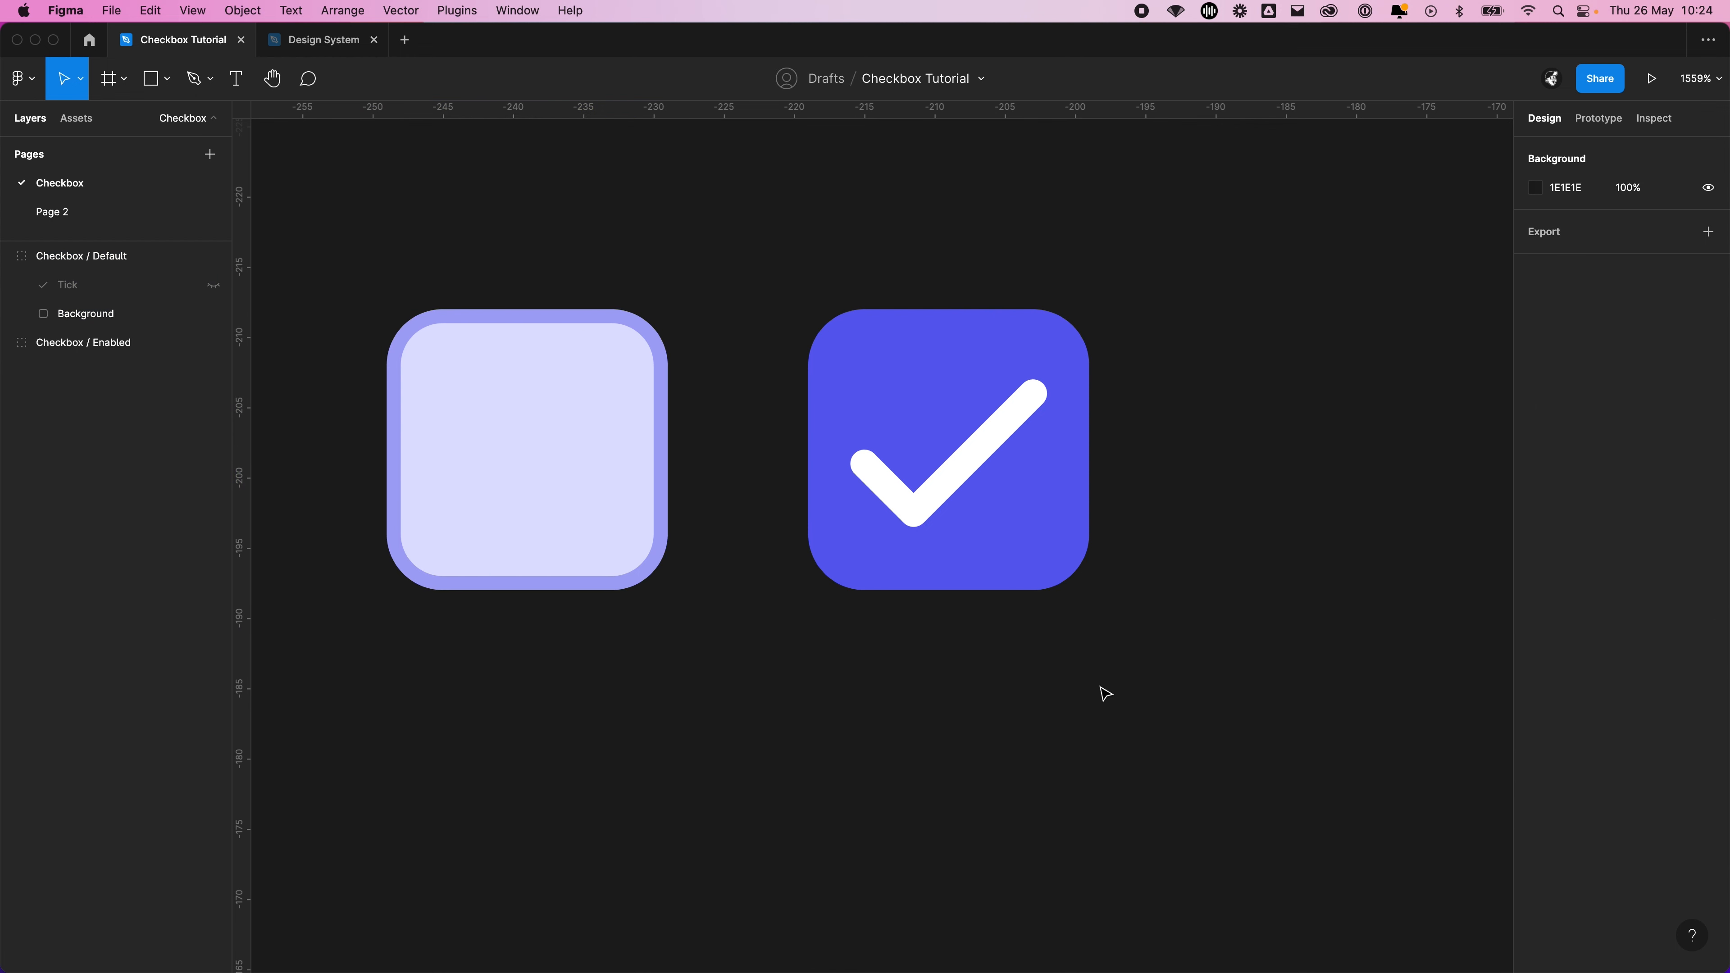
{"action": "left_click_drag", "start_coordinate": [1057, 692], "coordinate": [1216, 638]}
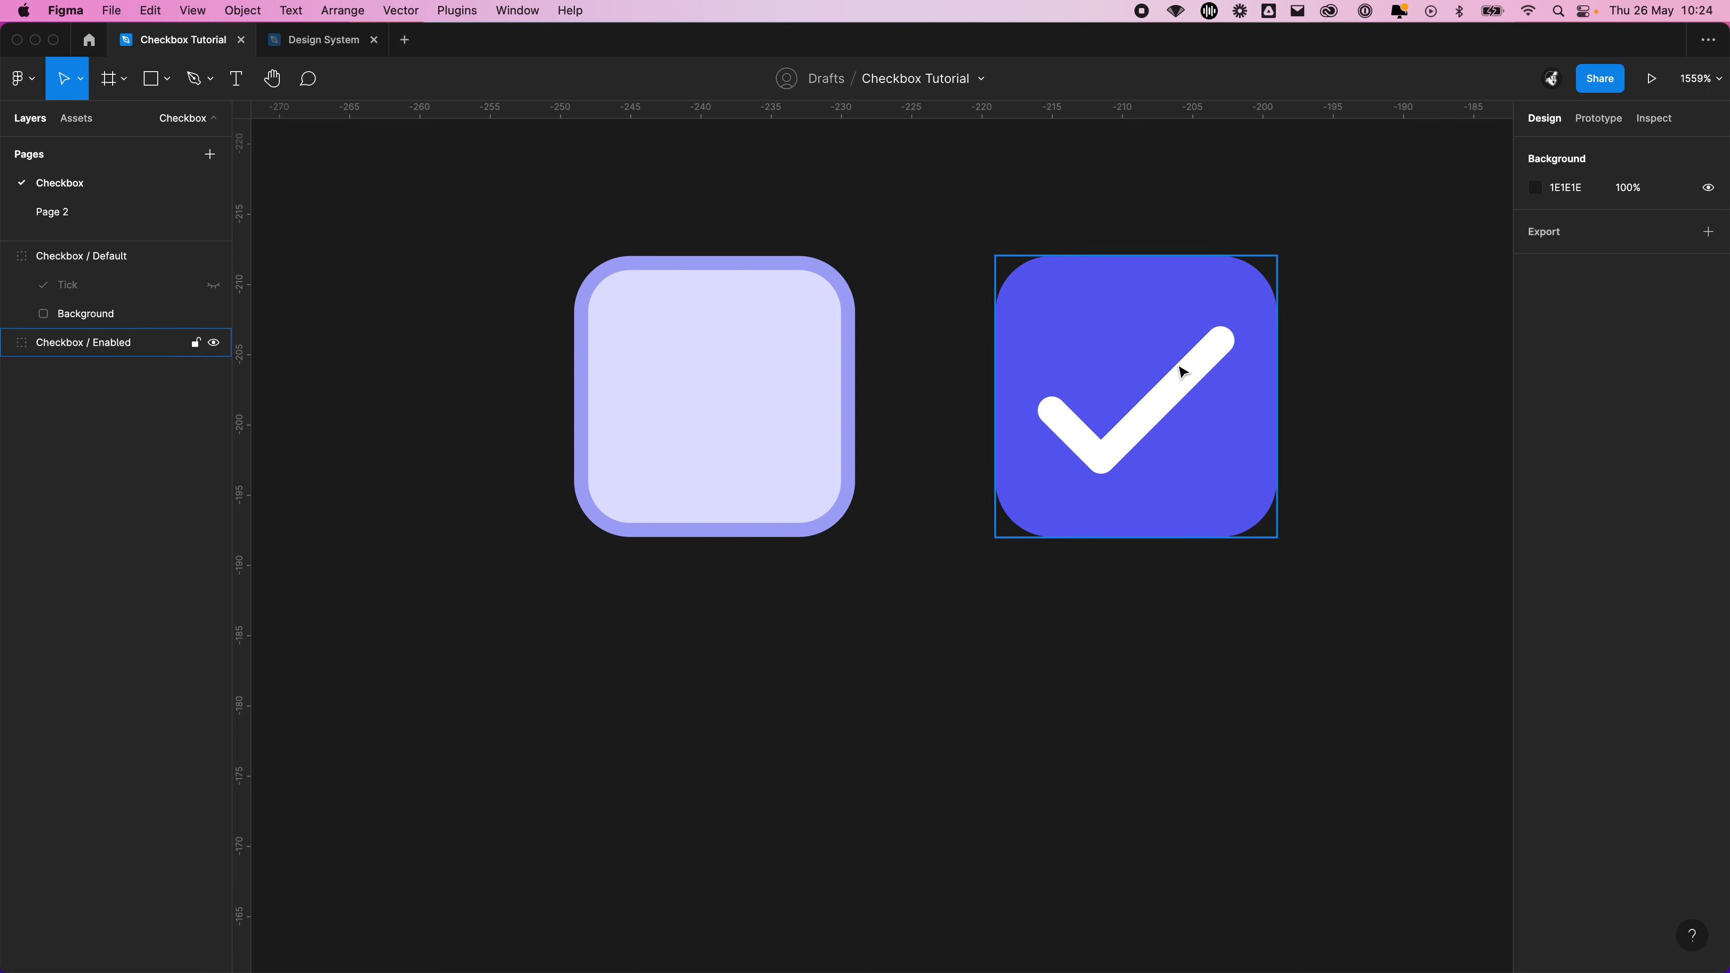
{"action": "left_click_drag", "start_coordinate": [1371, 549], "coordinate": [1326, 543]}
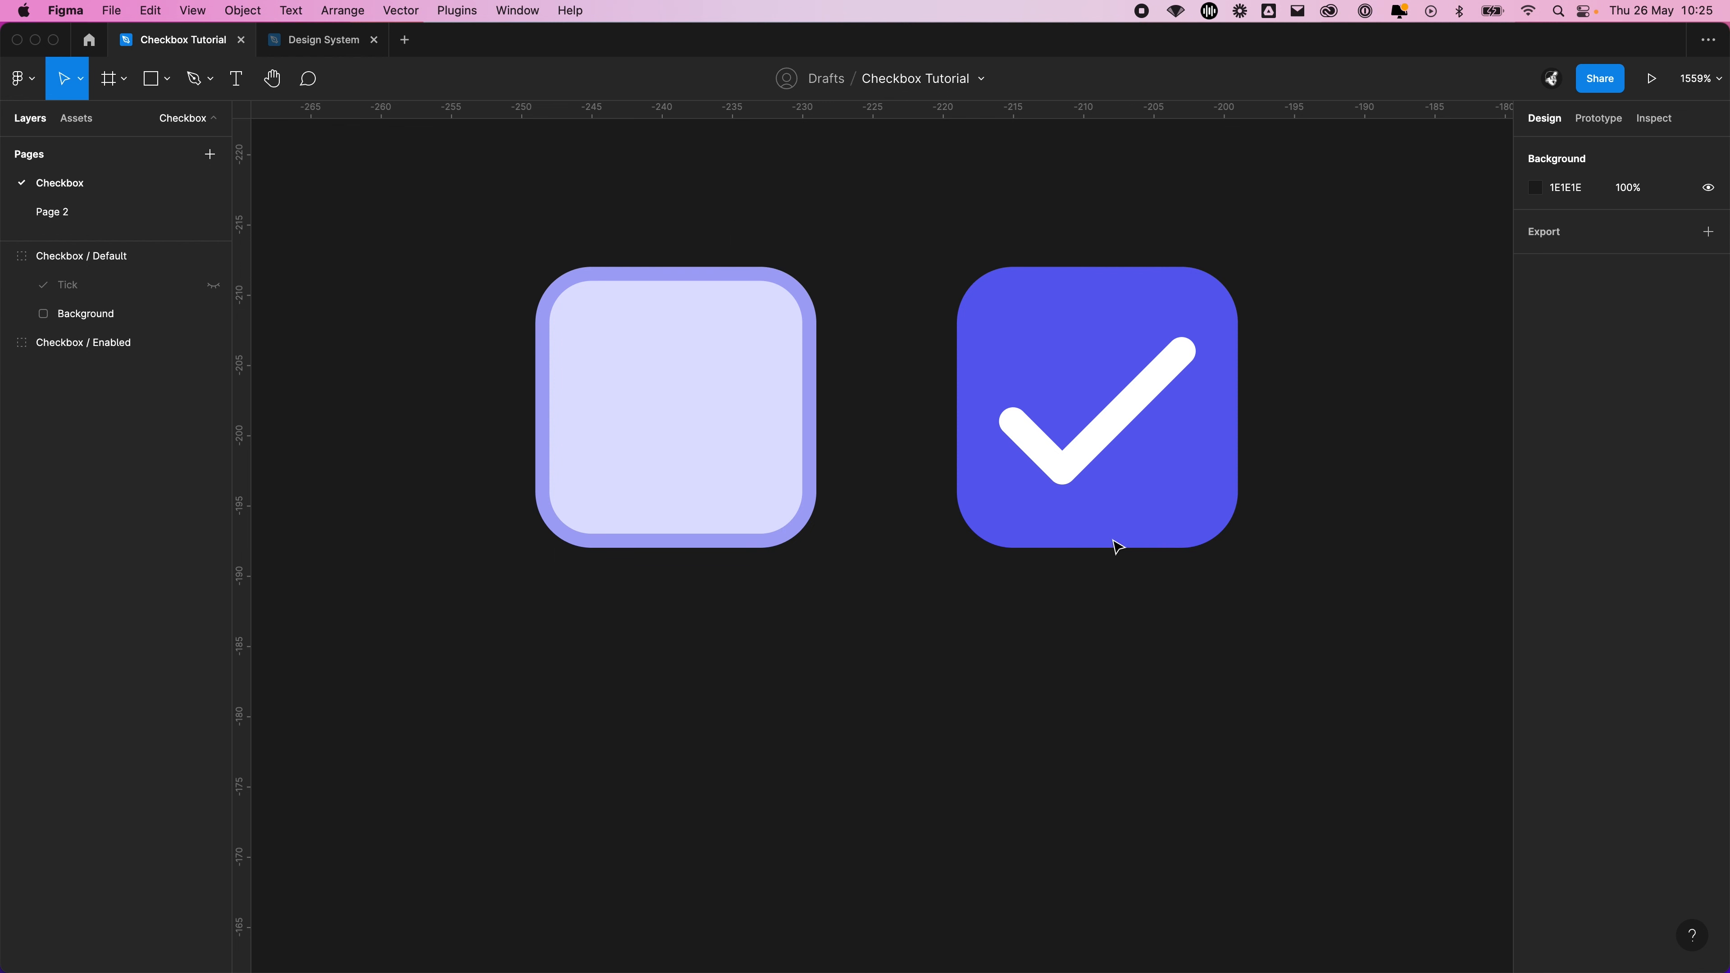
{"action": "scroll", "coordinate": [896, 661], "scroll_direction": "left", "scroll_amount": 3}
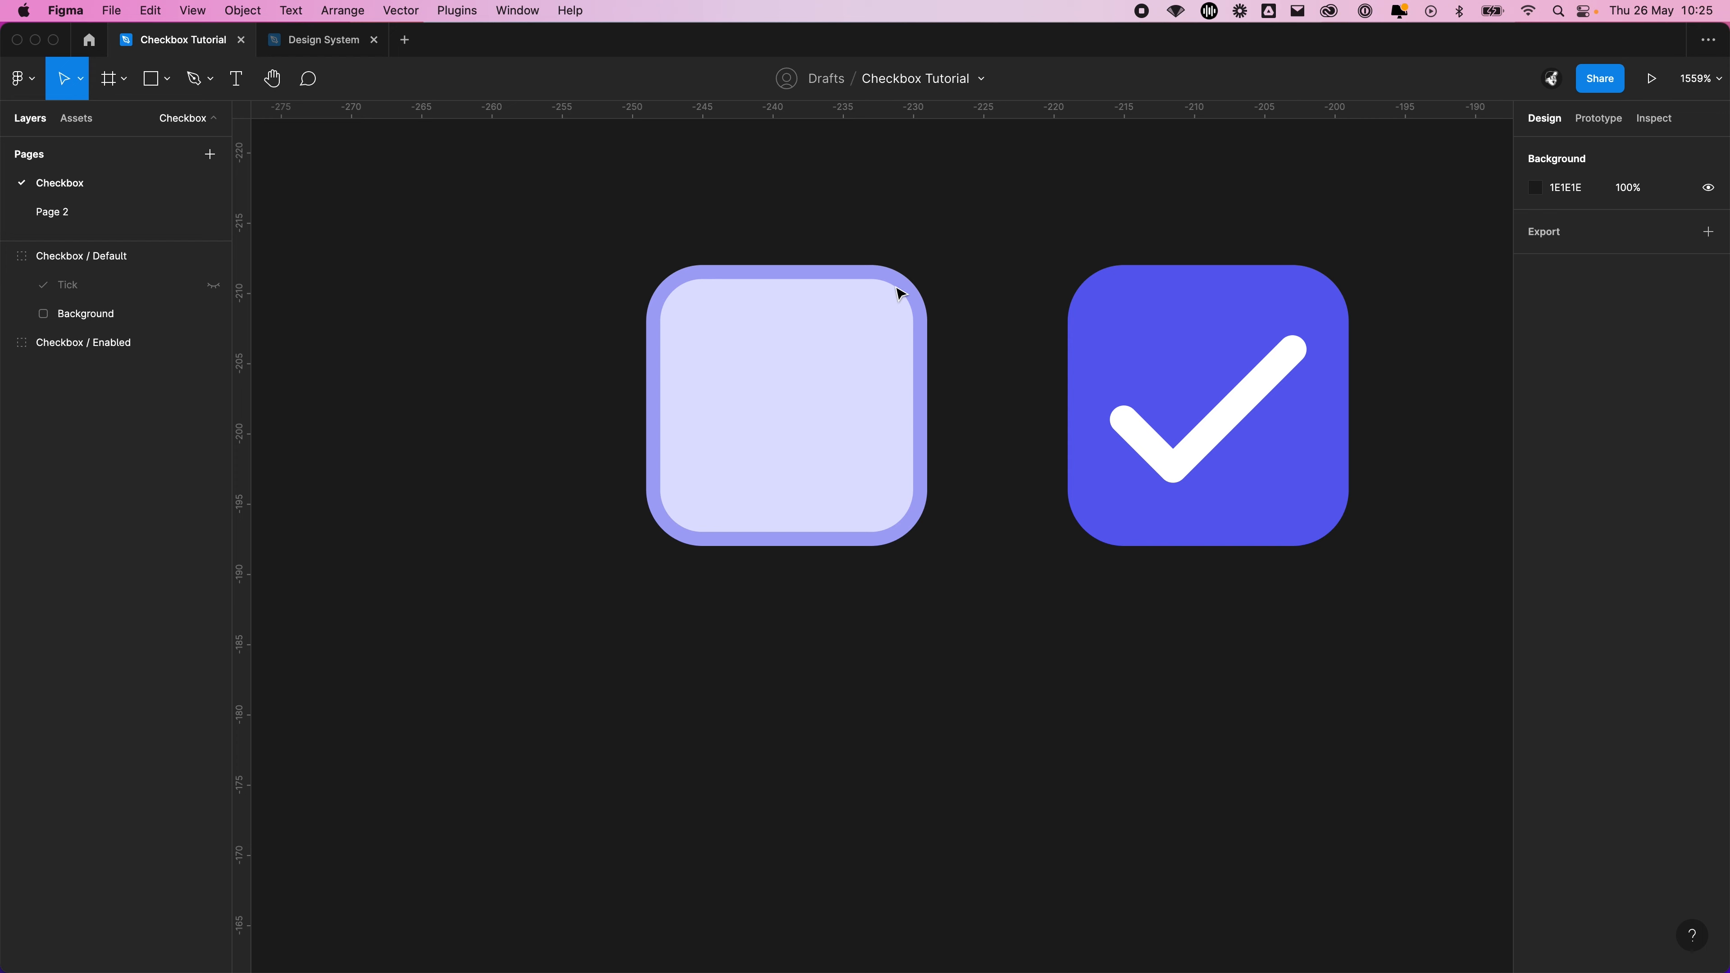
Duplicate the Default and Enabled checkboxes, placing each copy directly beneath its original, offset about 26 px down
{"action": "left_click", "coordinate": [857, 320]}
{"action": "left_click_drag", "start_coordinate": [864, 449], "coordinate": [866, 492], "text": "alt"}
{"action": "left_click_drag", "start_coordinate": [862, 662], "coordinate": [865, 683]}
{"action": "left_click", "coordinate": [1199, 665]}
{"action": "left_click_drag", "start_coordinate": [1261, 689], "coordinate": [1023, 536]}
{"action": "left_click_drag", "start_coordinate": [1089, 254], "coordinate": [1092, 615], "text": "alt"}
Rename the lower copy of the Default checkbox group as Checkbox / Default / Disabled
{"action": "left_click", "coordinate": [594, 584]}
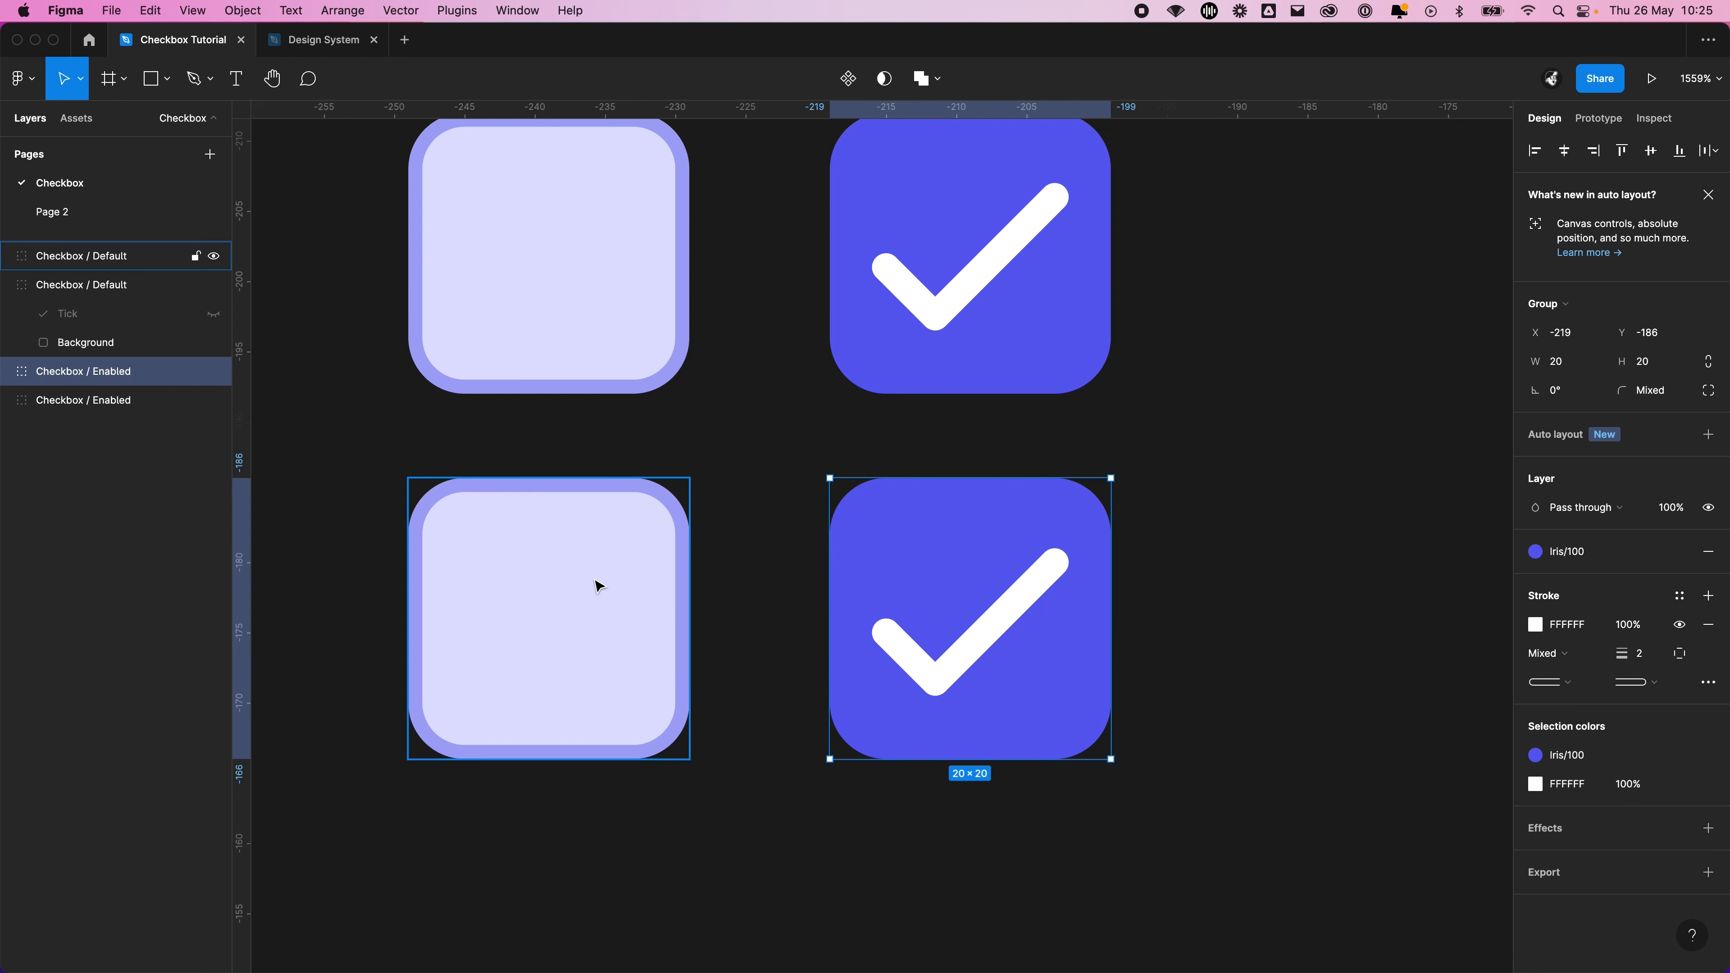
{"action": "double_click", "coordinate": [134, 259]}
{"action": "left_click", "coordinate": [138, 263]}
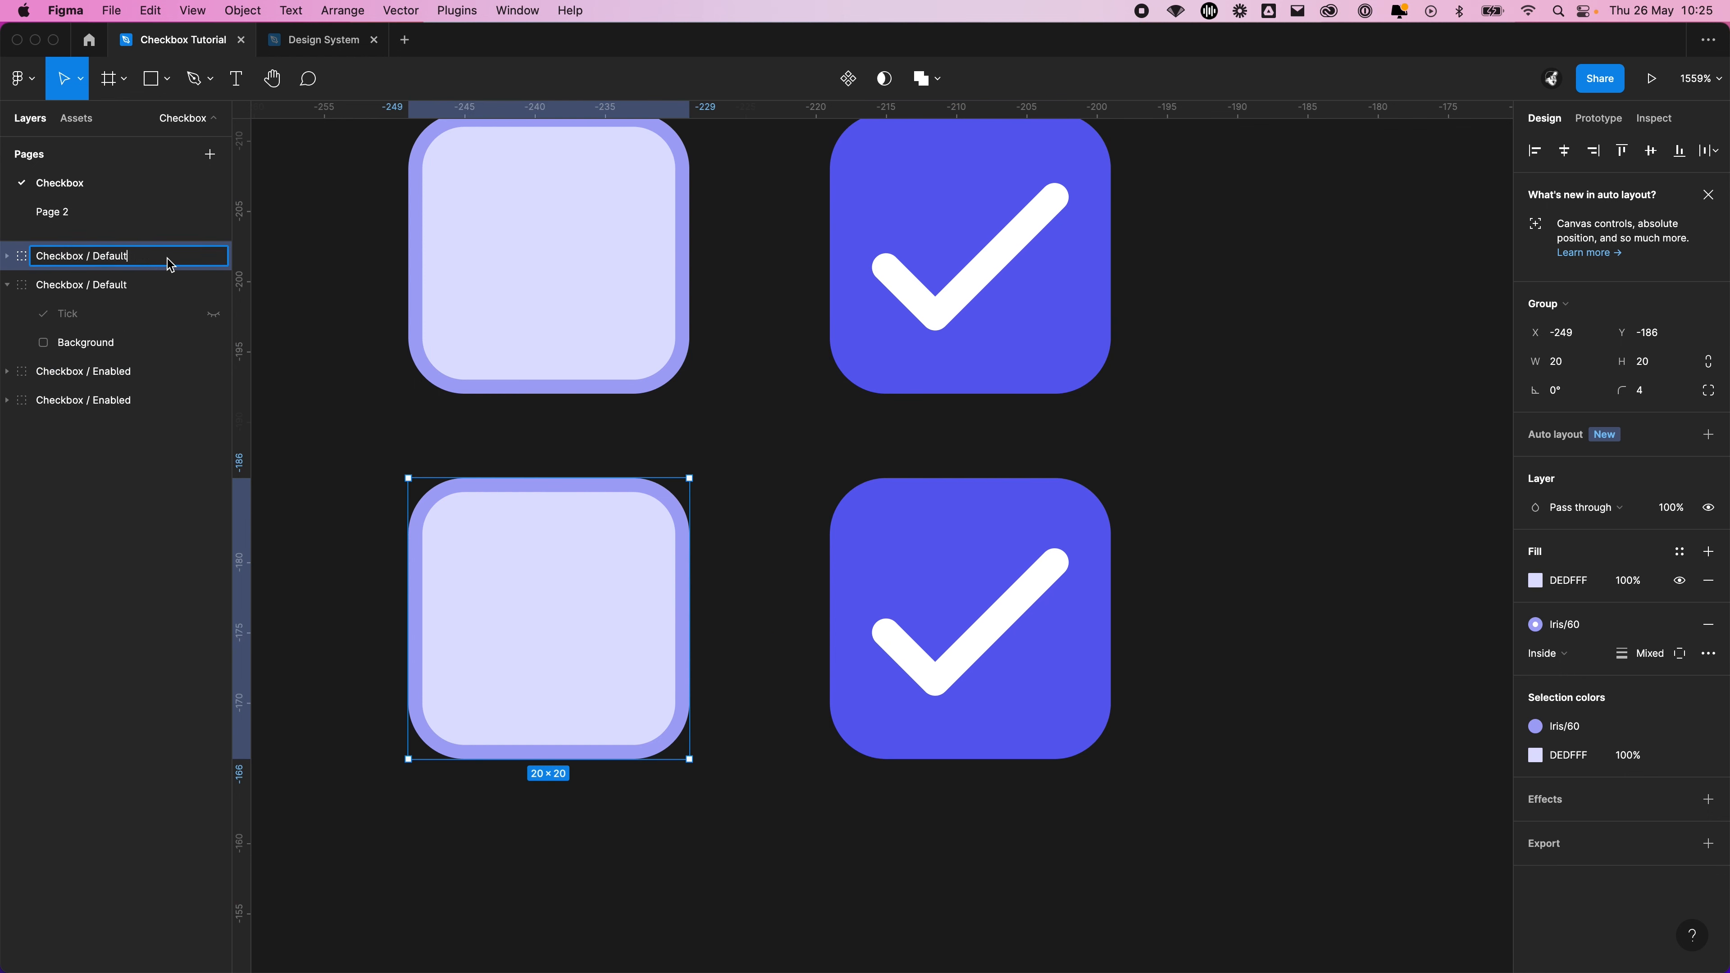
{"action": "type", "text": "/"}
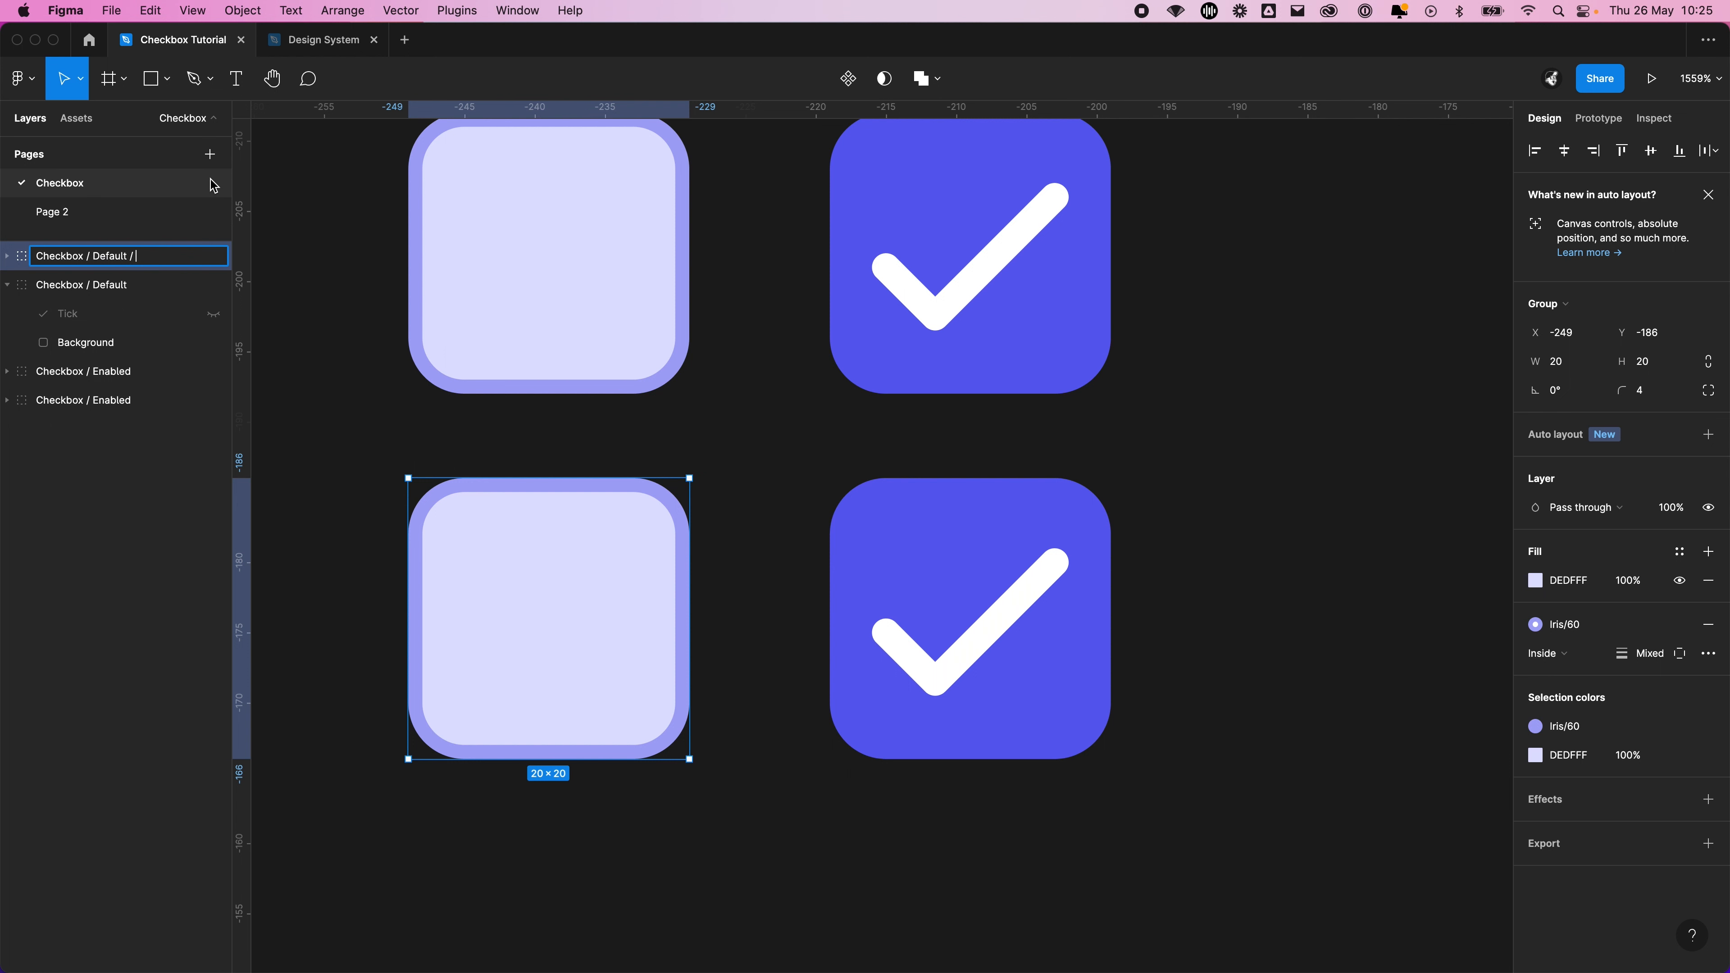
{"action": "type", "text": " Disabled"}
{"action": "key", "text": "Return"}
Rename both Checkbox / Enabled groups as Checkbox / Checked
{"action": "left_click", "coordinate": [966, 687]}
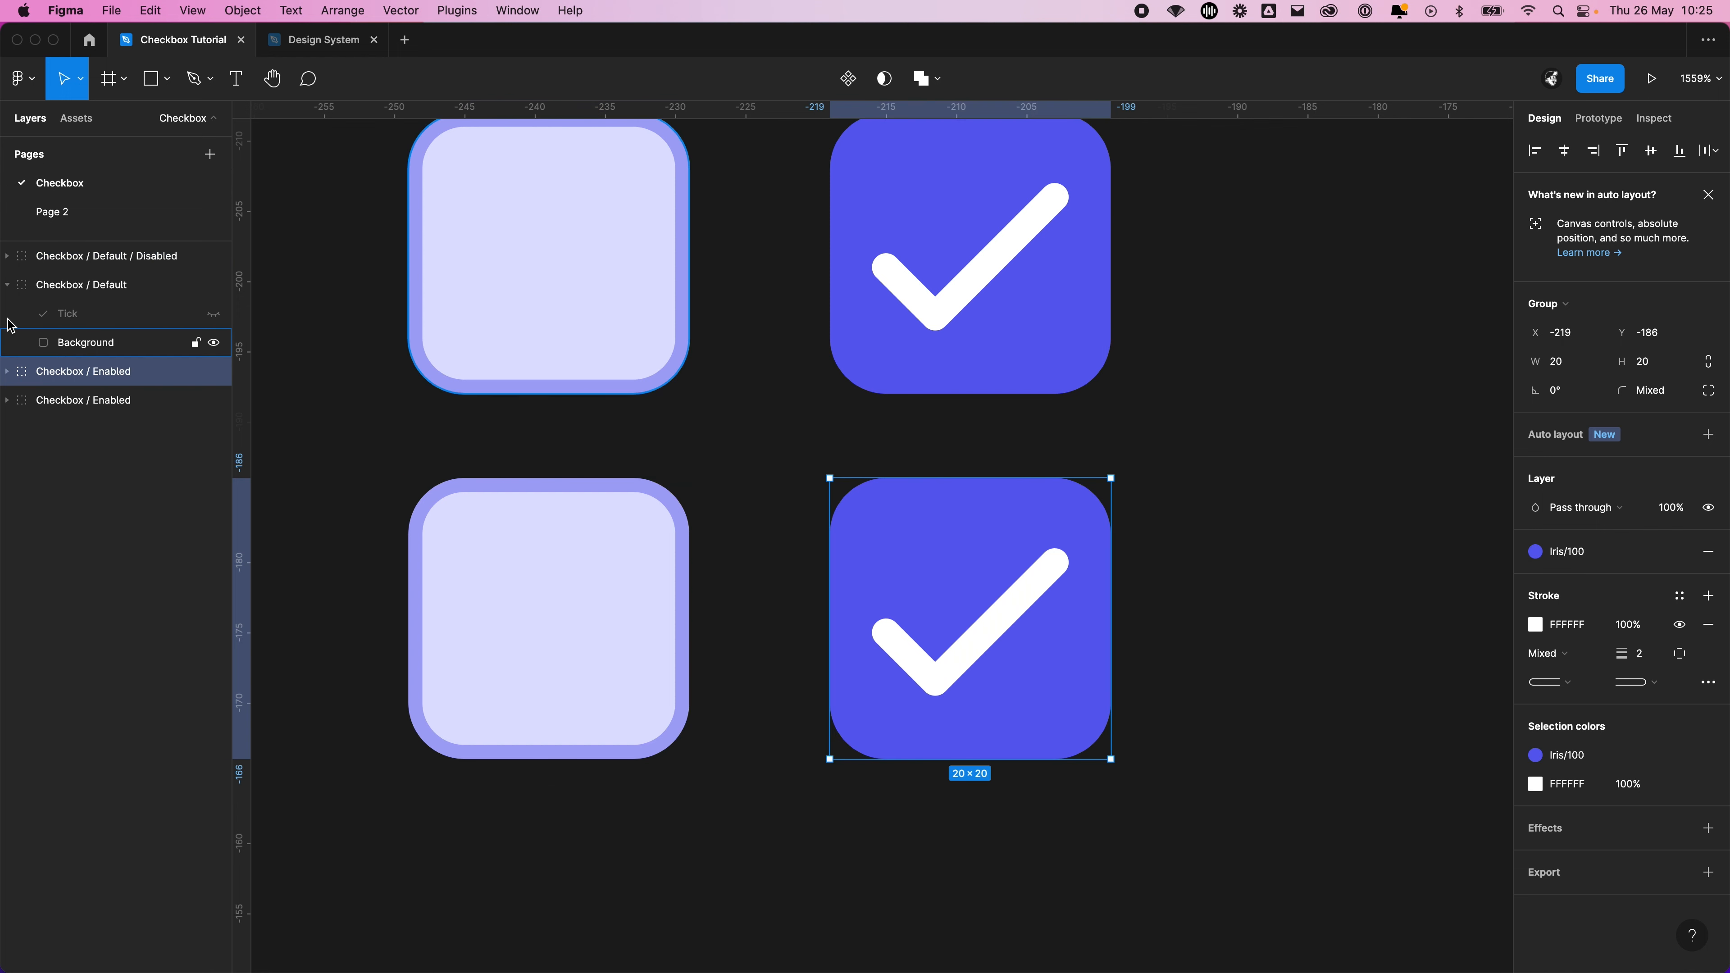
{"action": "left_click", "coordinate": [80, 344]}
{"action": "left_click", "coordinate": [181, 371]}
{"action": "double_click", "coordinate": [163, 371]}
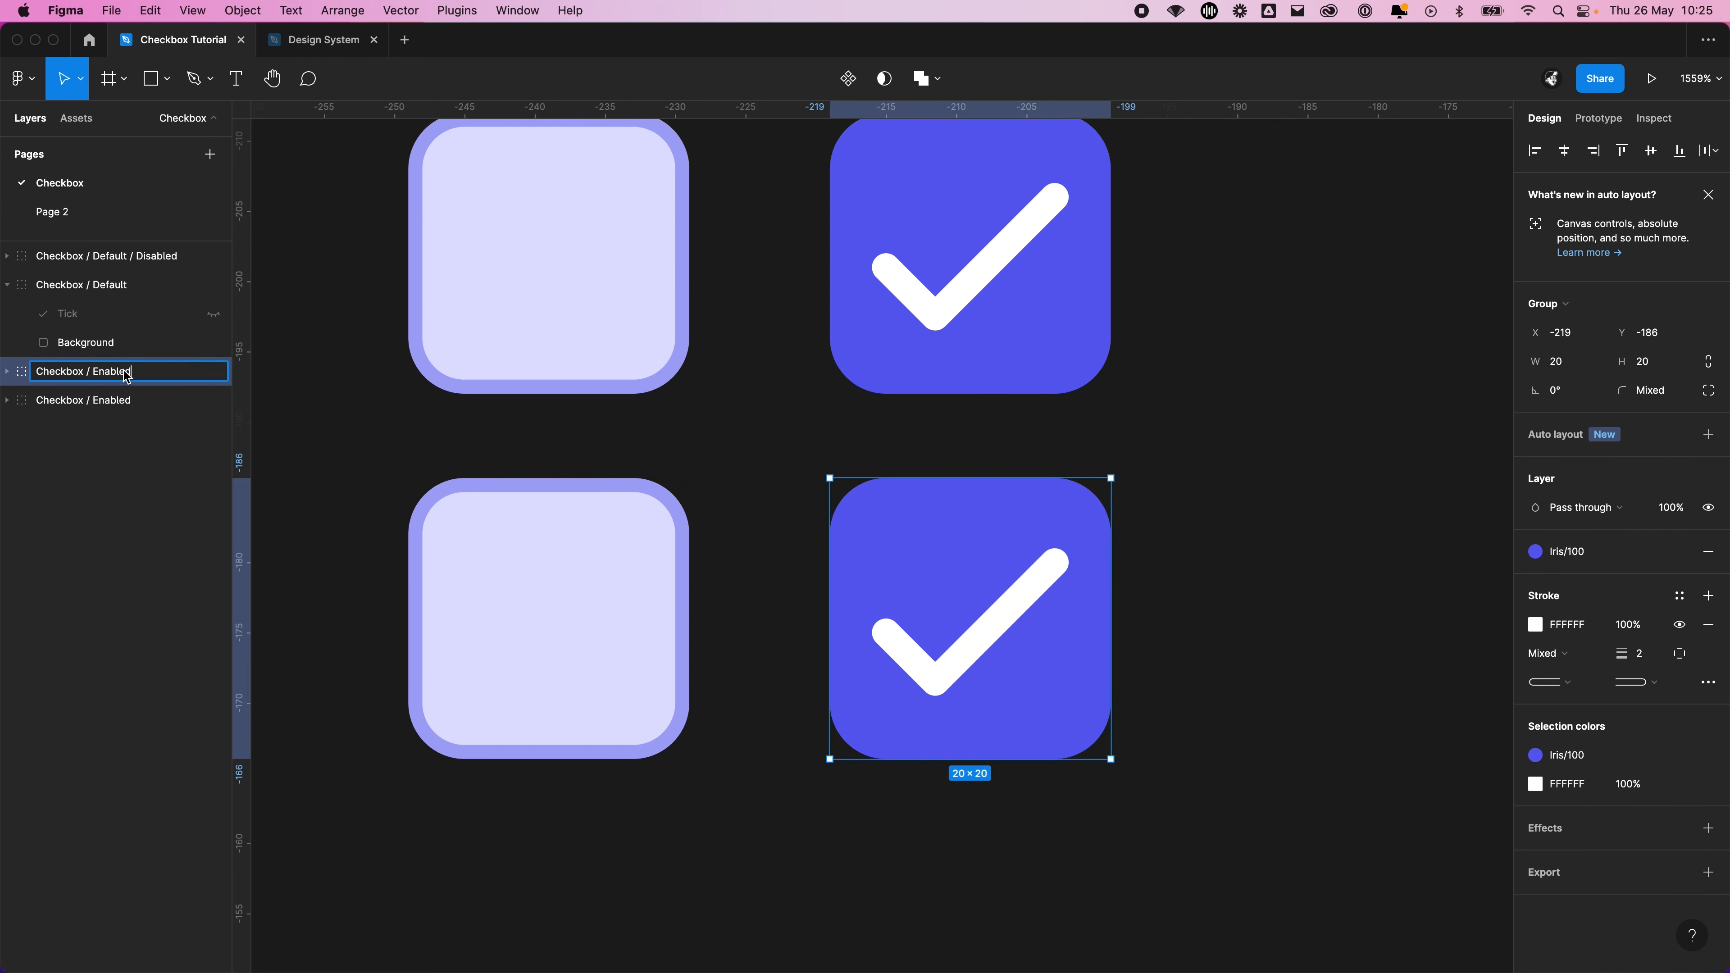
{"action": "double_click", "coordinate": [119, 382]}
{"action": "type", "text": "Checked"}
{"action": "key", "text": "Return"}
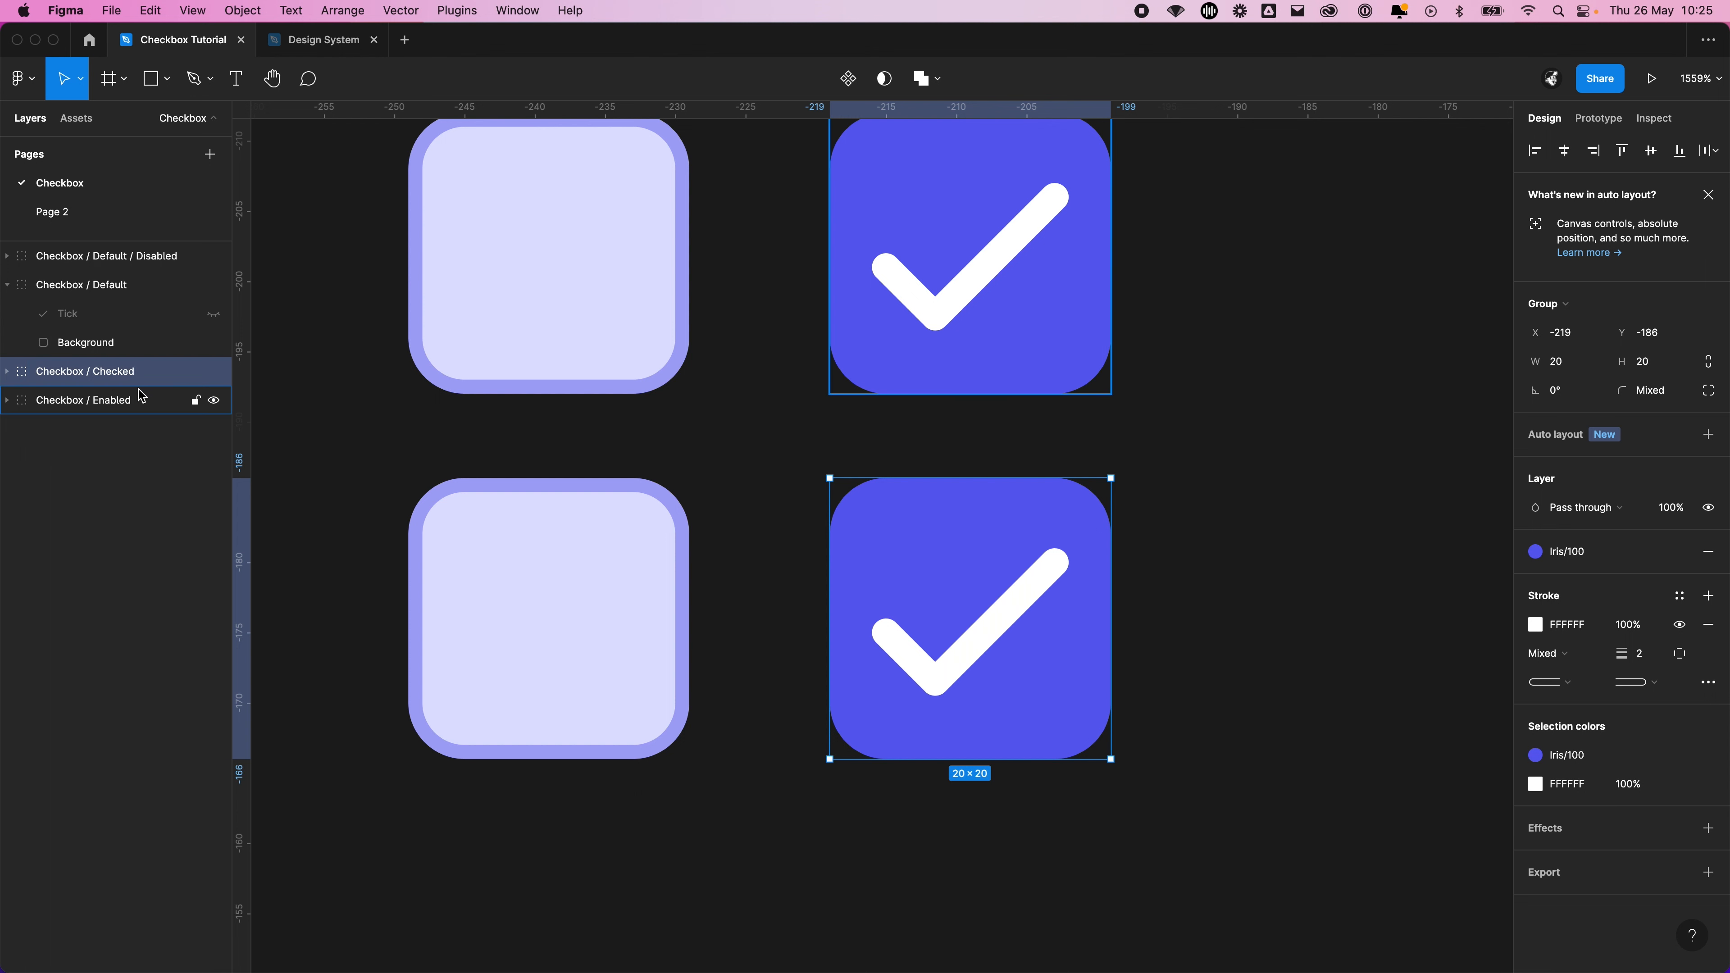
{"action": "double_click", "coordinate": [117, 402]}
{"action": "double_click", "coordinate": [118, 402]}
{"action": "type", "text": "Checked"}
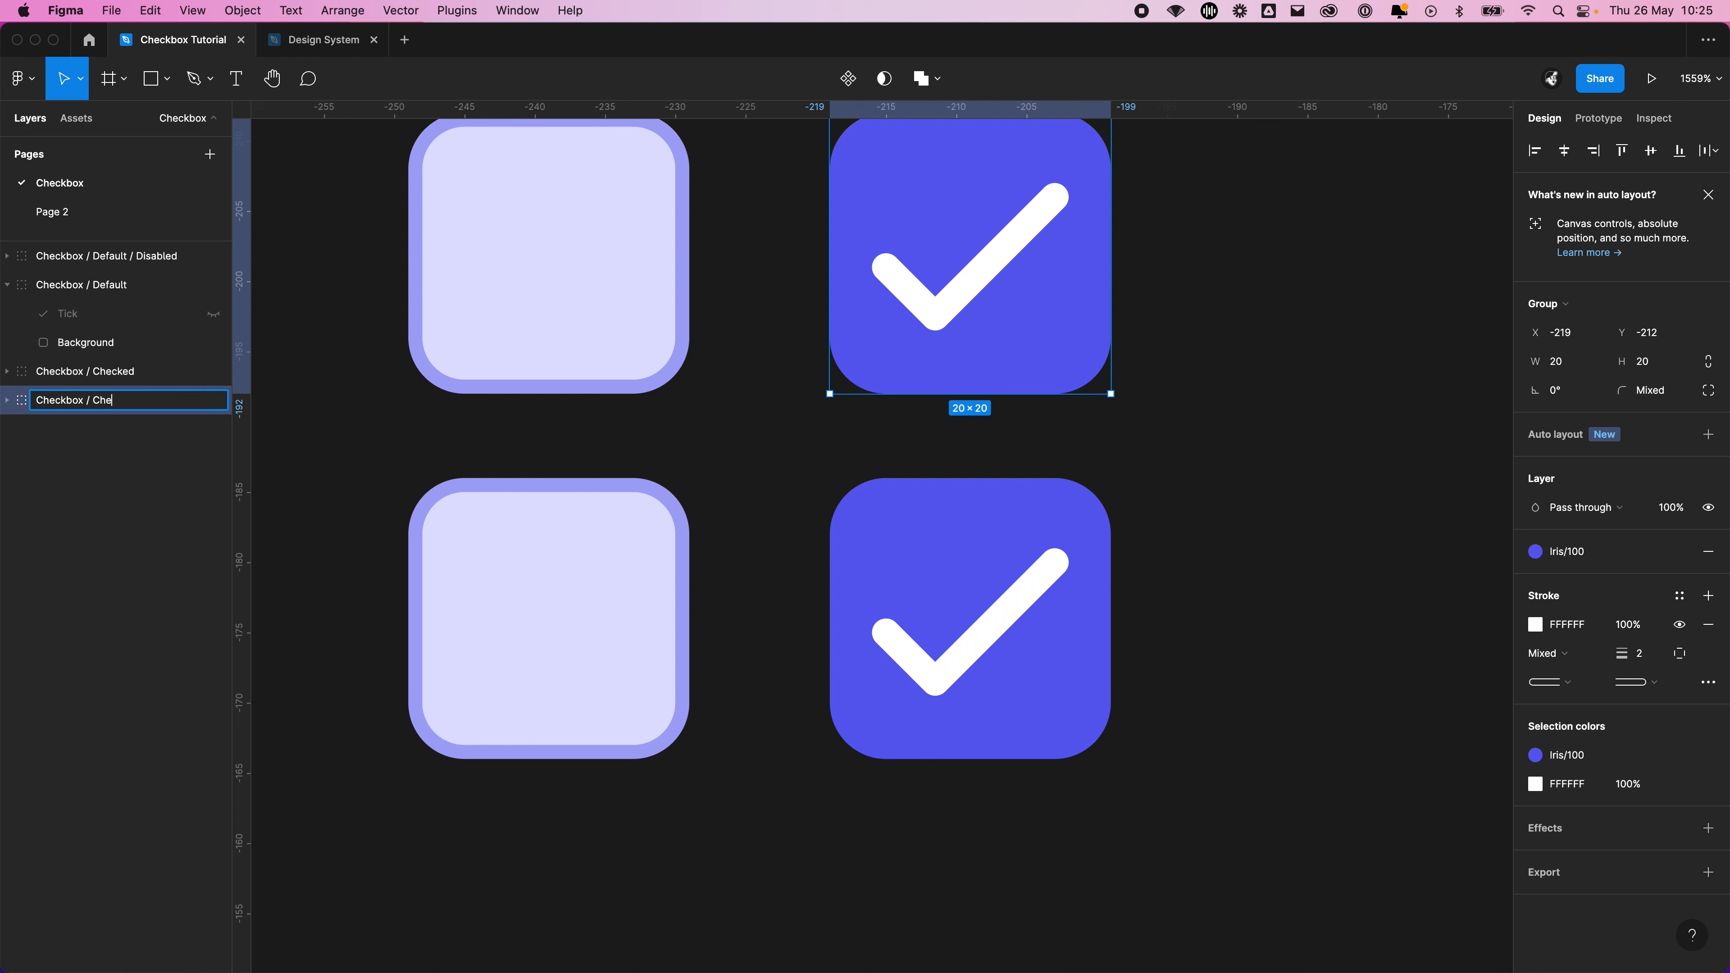
{"action": "key", "text": "Return"}
Rename the upper Checkbox / Default group as Checkbox / Unchecked
{"action": "left_click", "coordinate": [413, 368]}
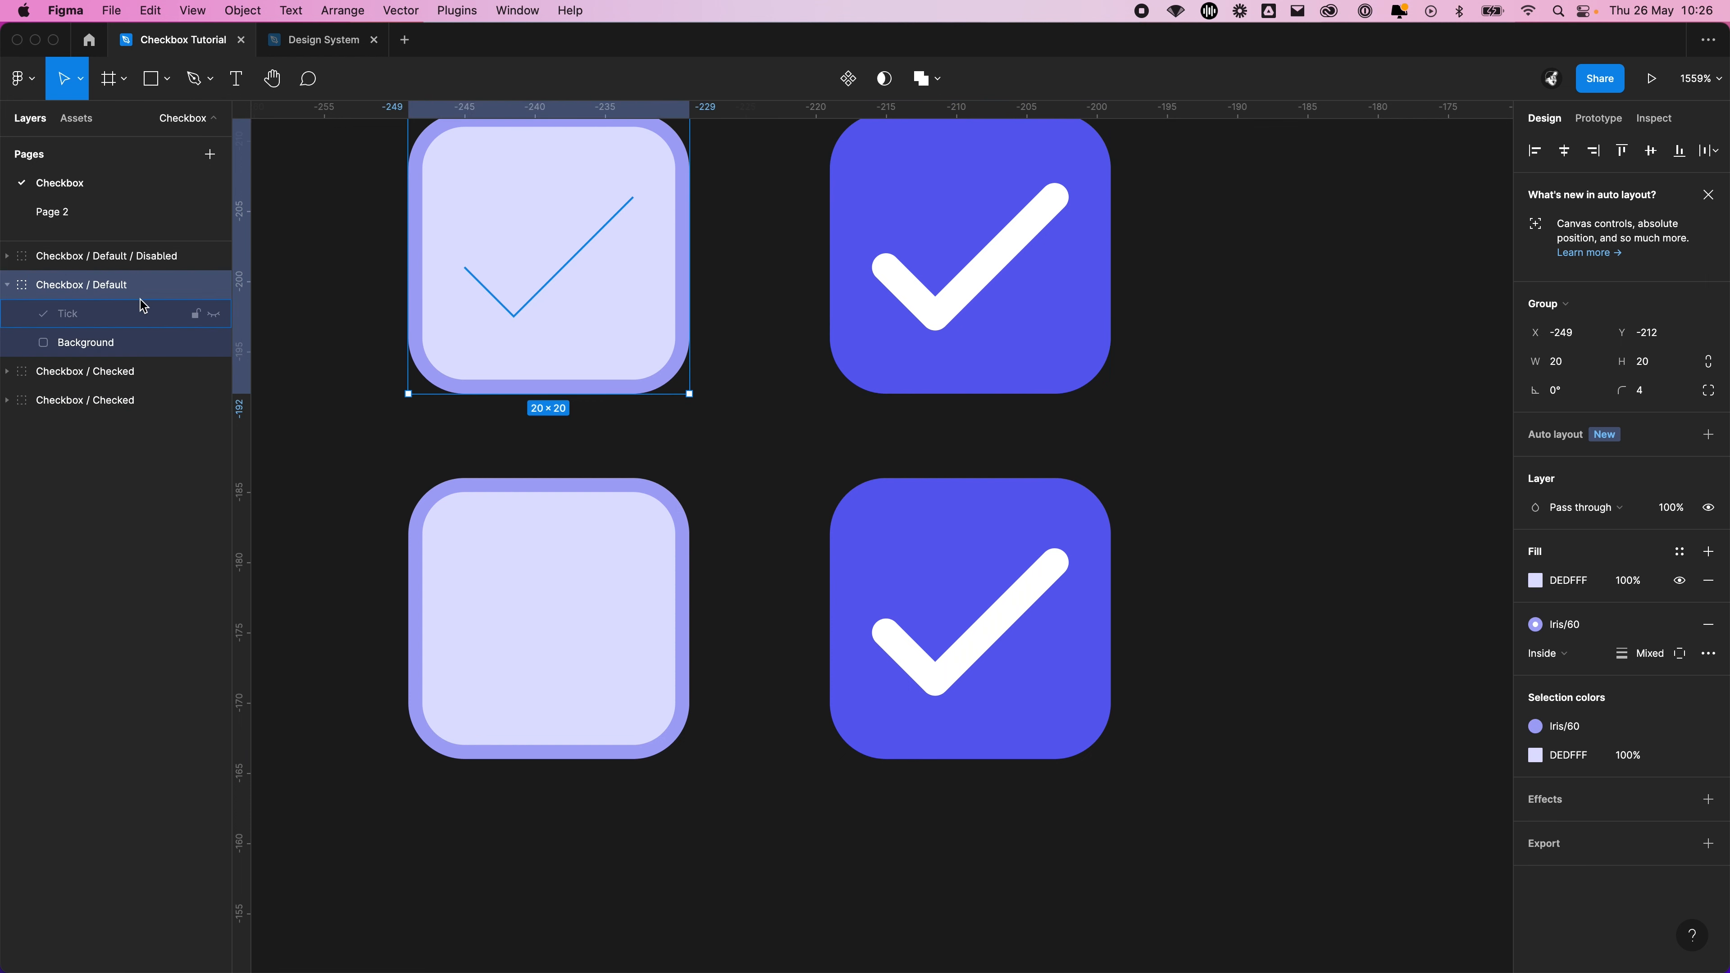
{"action": "double_click", "coordinate": [106, 285]}
{"action": "type", "text": "U"}
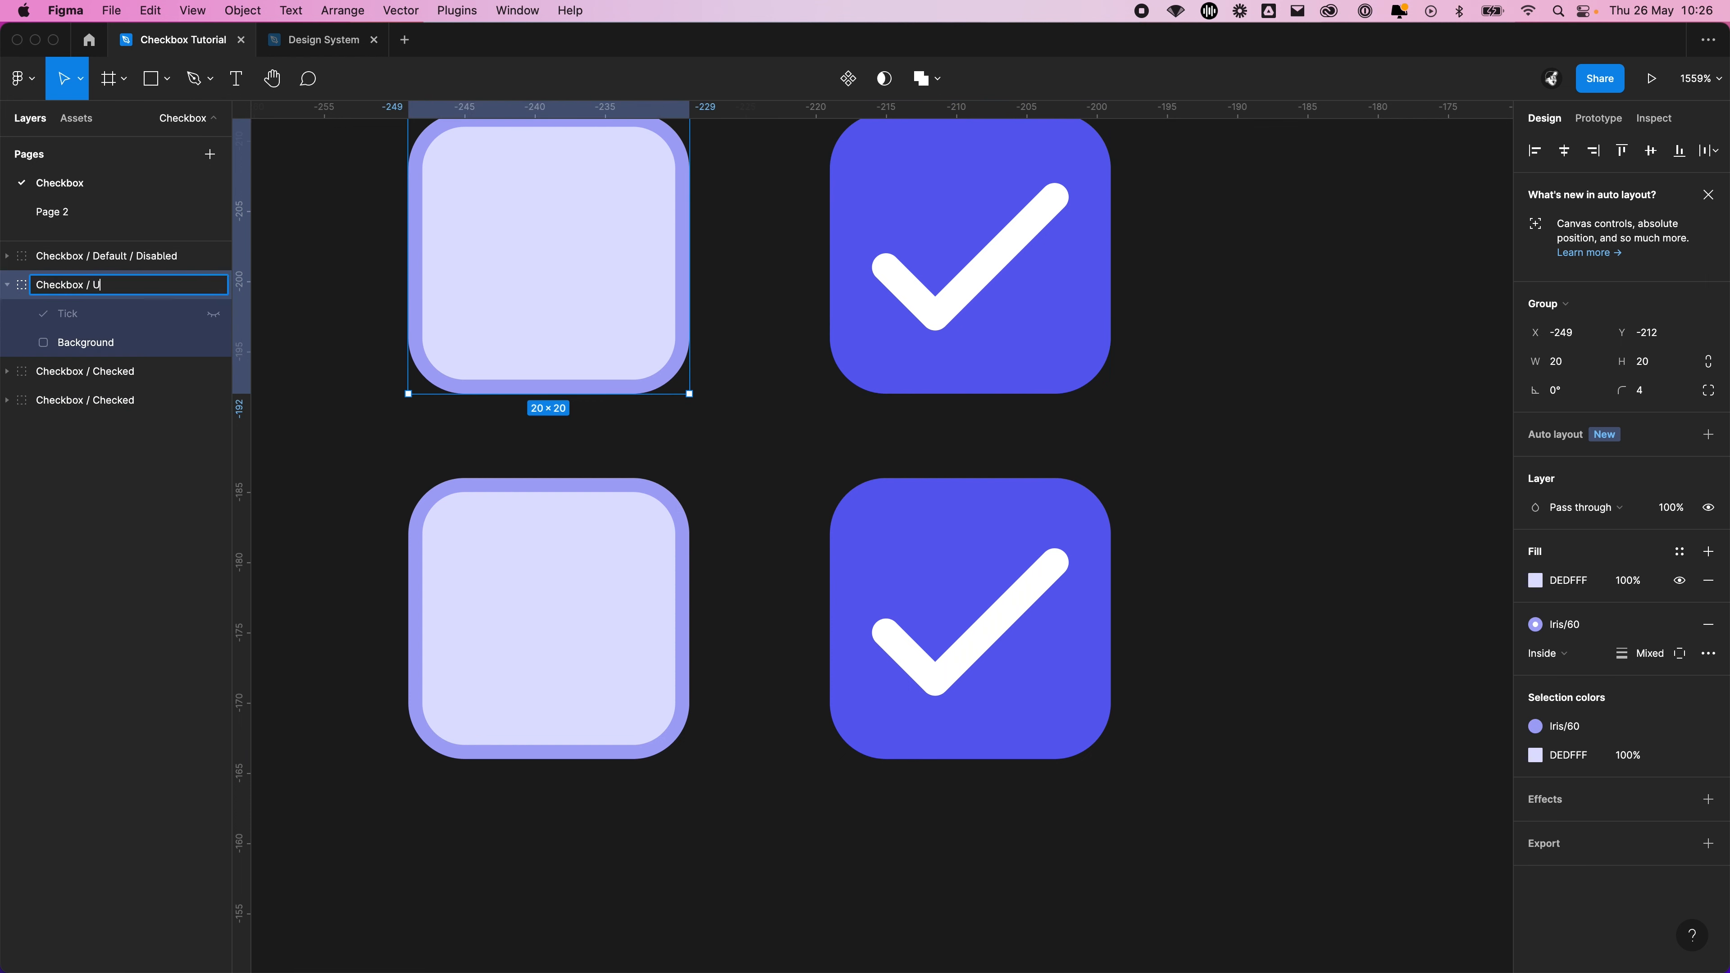
{"action": "type", "text": "nchecked"}
{"action": "key", "text": "Return"}
Rename the lower unticked group as Checkbox / Unchecked / Disabled and the upper one as Checkbox / Unchecked / Enabled
{"action": "double_click", "coordinate": [107, 259]}
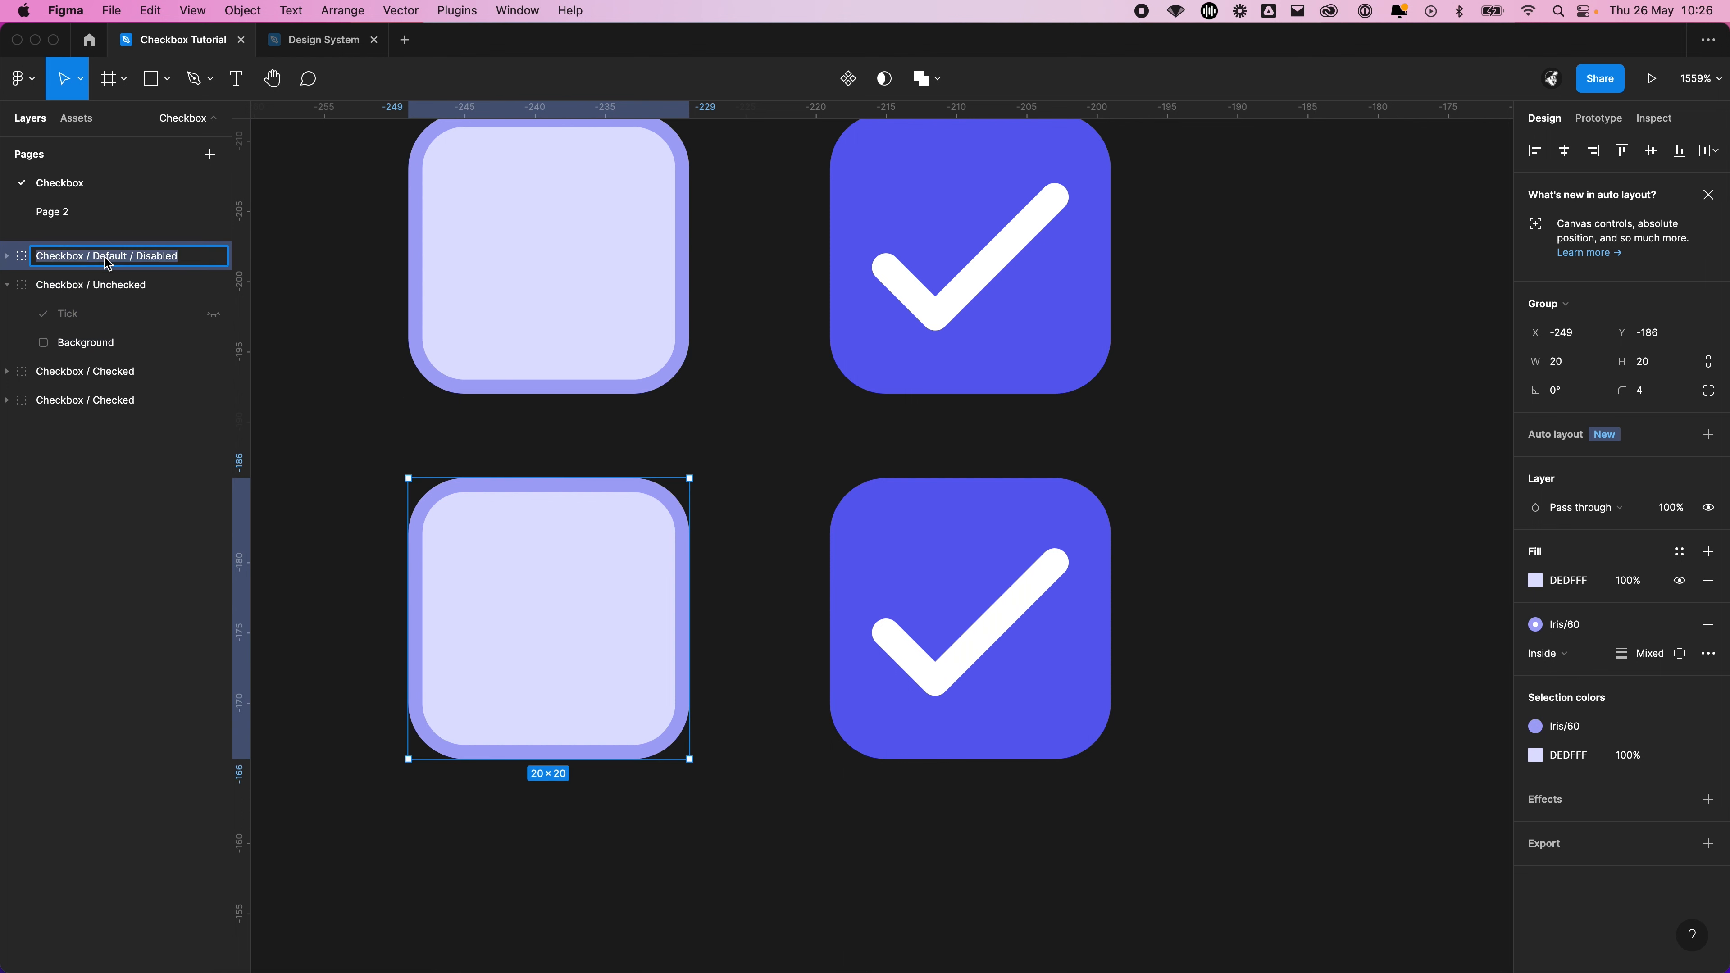
{"action": "double_click", "coordinate": [109, 257]}
{"action": "type", "text": "Unchecked"}
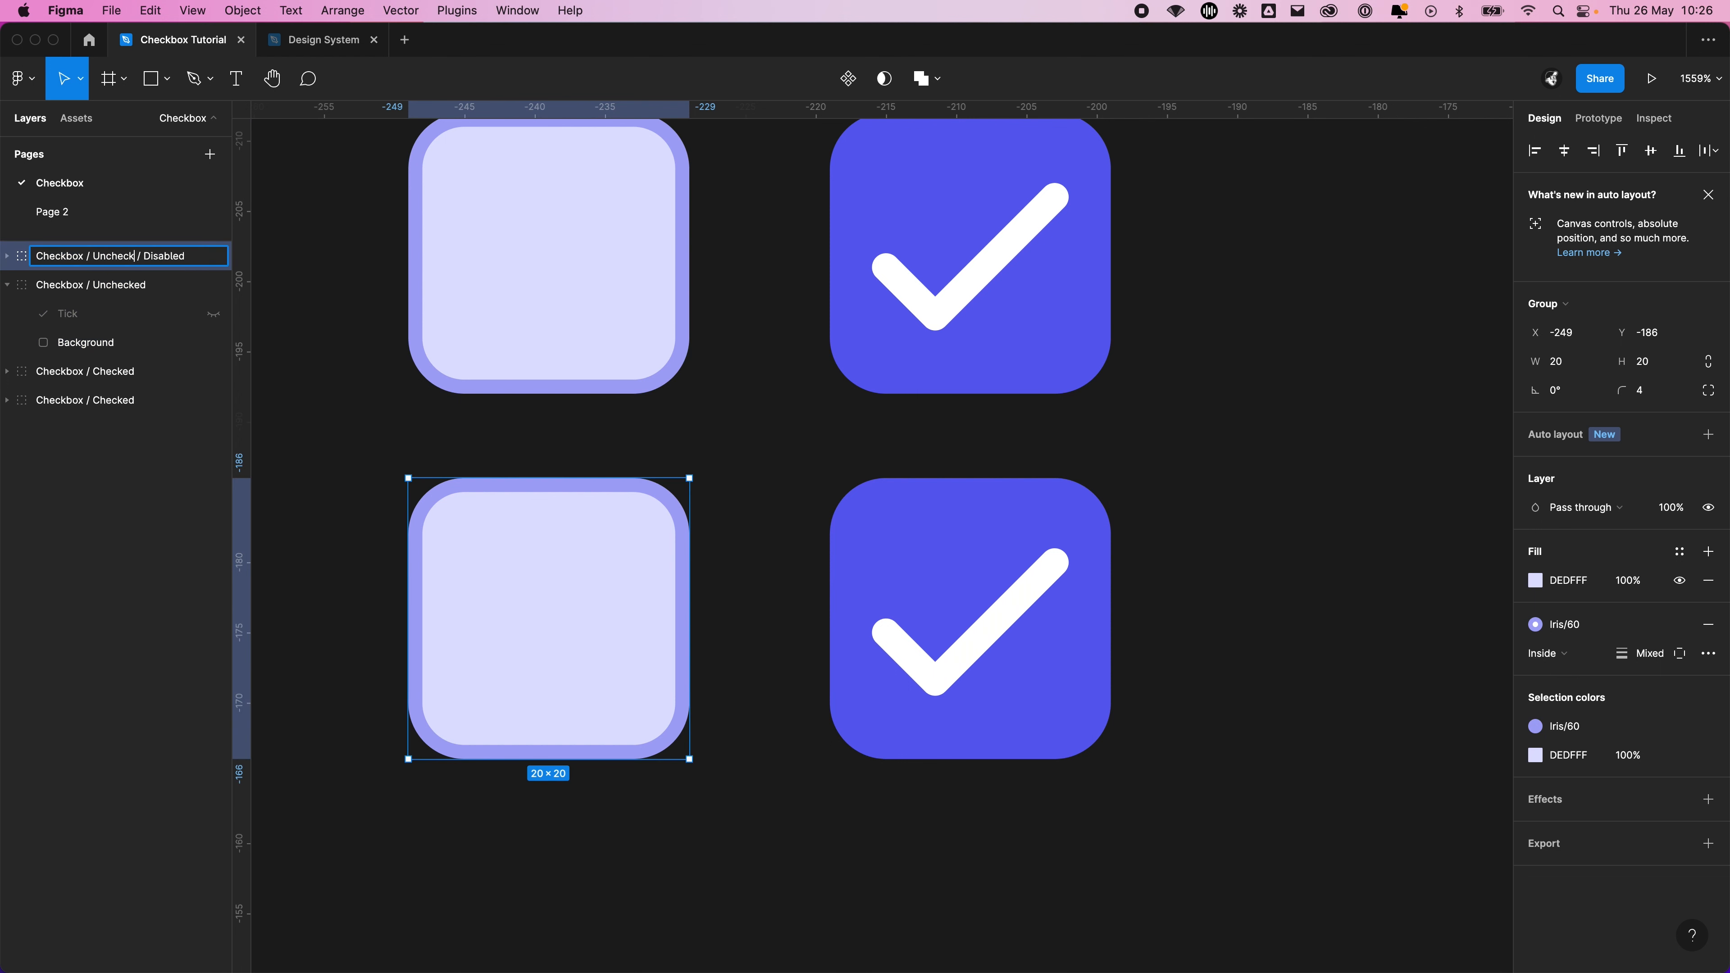
{"action": "key", "text": "Return"}
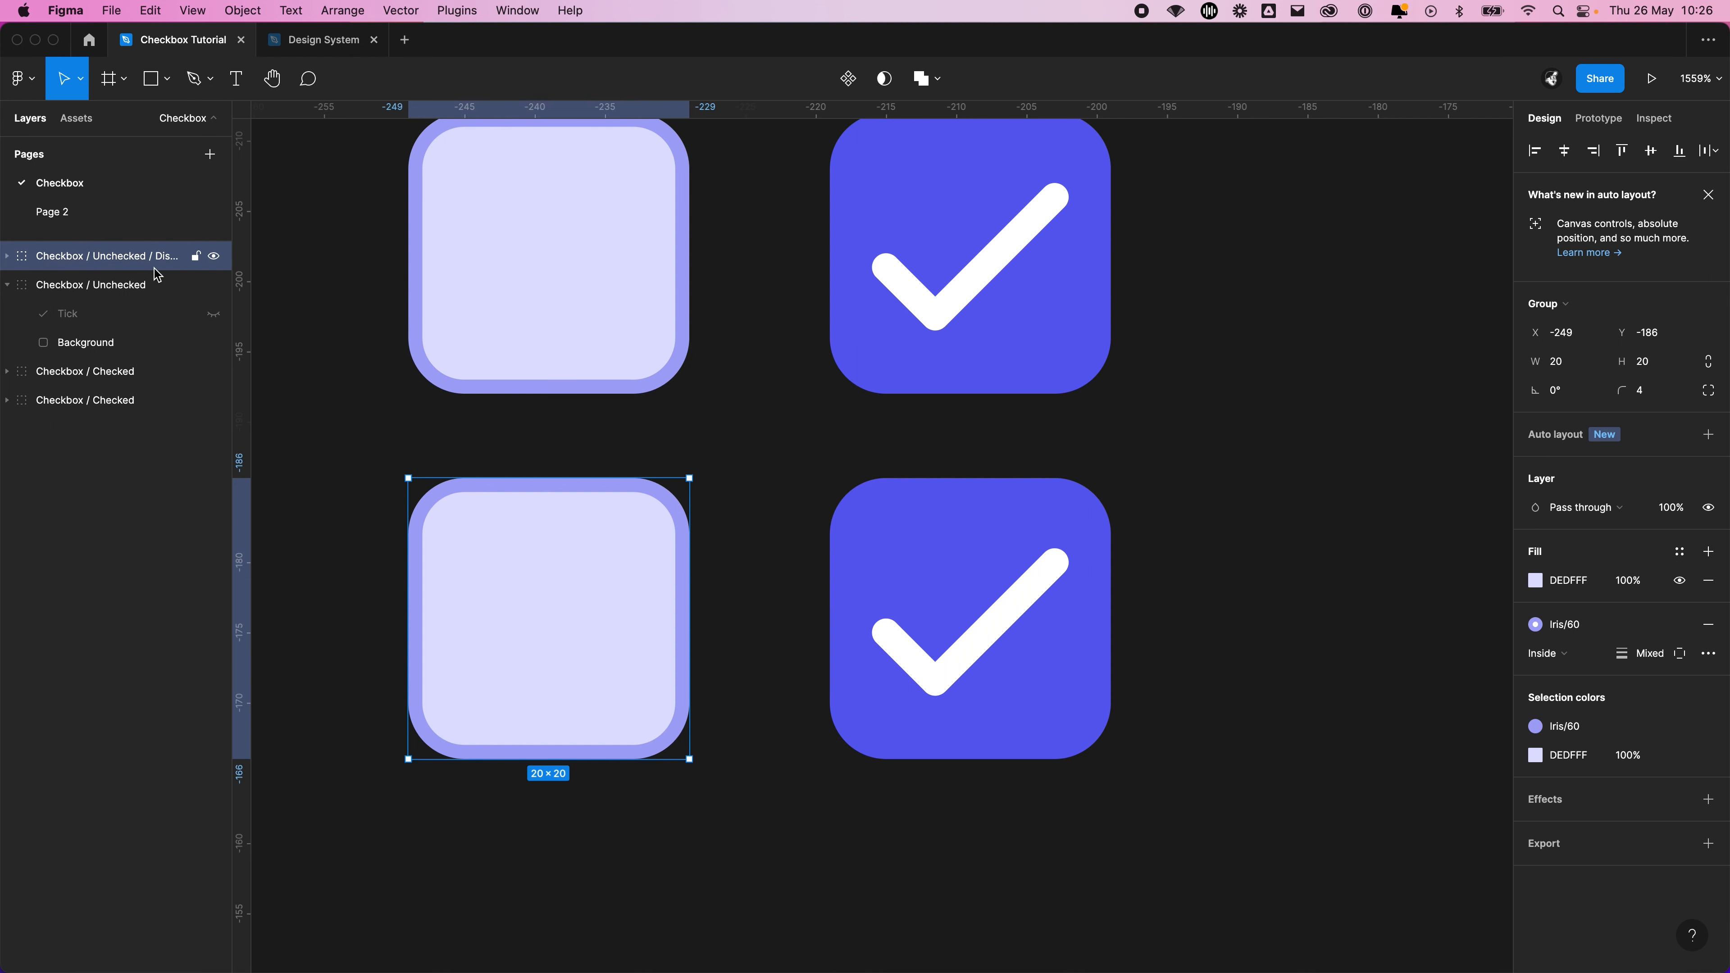
{"action": "double_click", "coordinate": [153, 285]}
{"action": "left_click", "coordinate": [180, 286]}
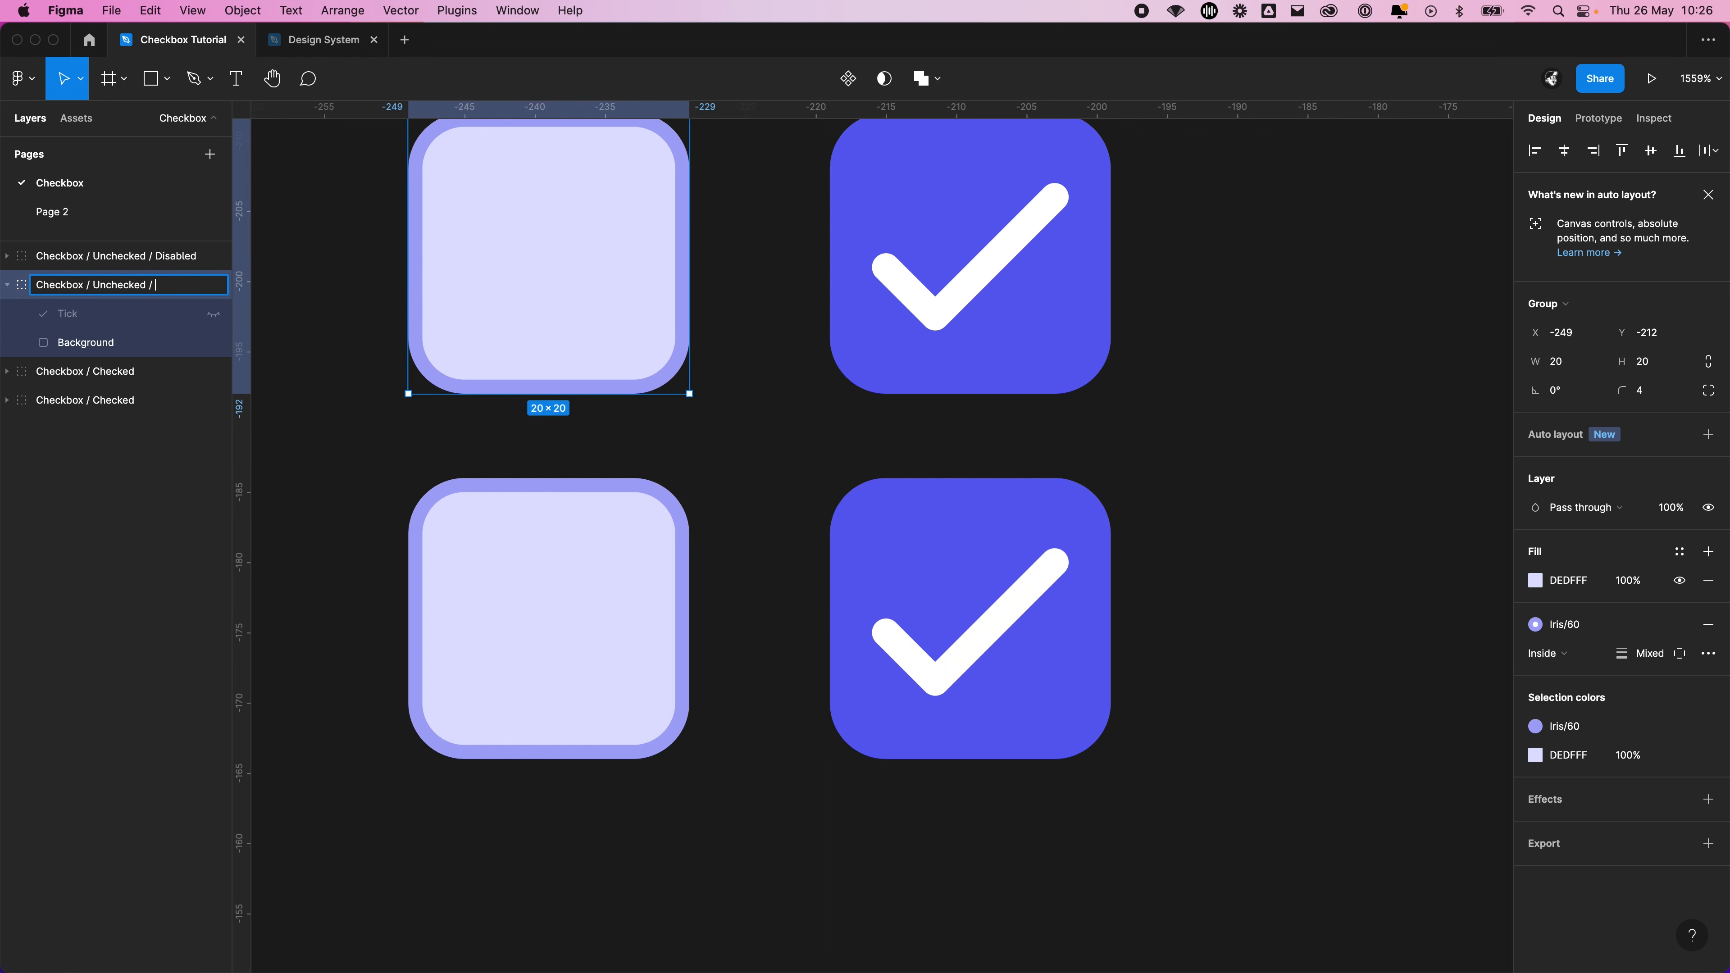
{"action": "key", "text": "Return"}
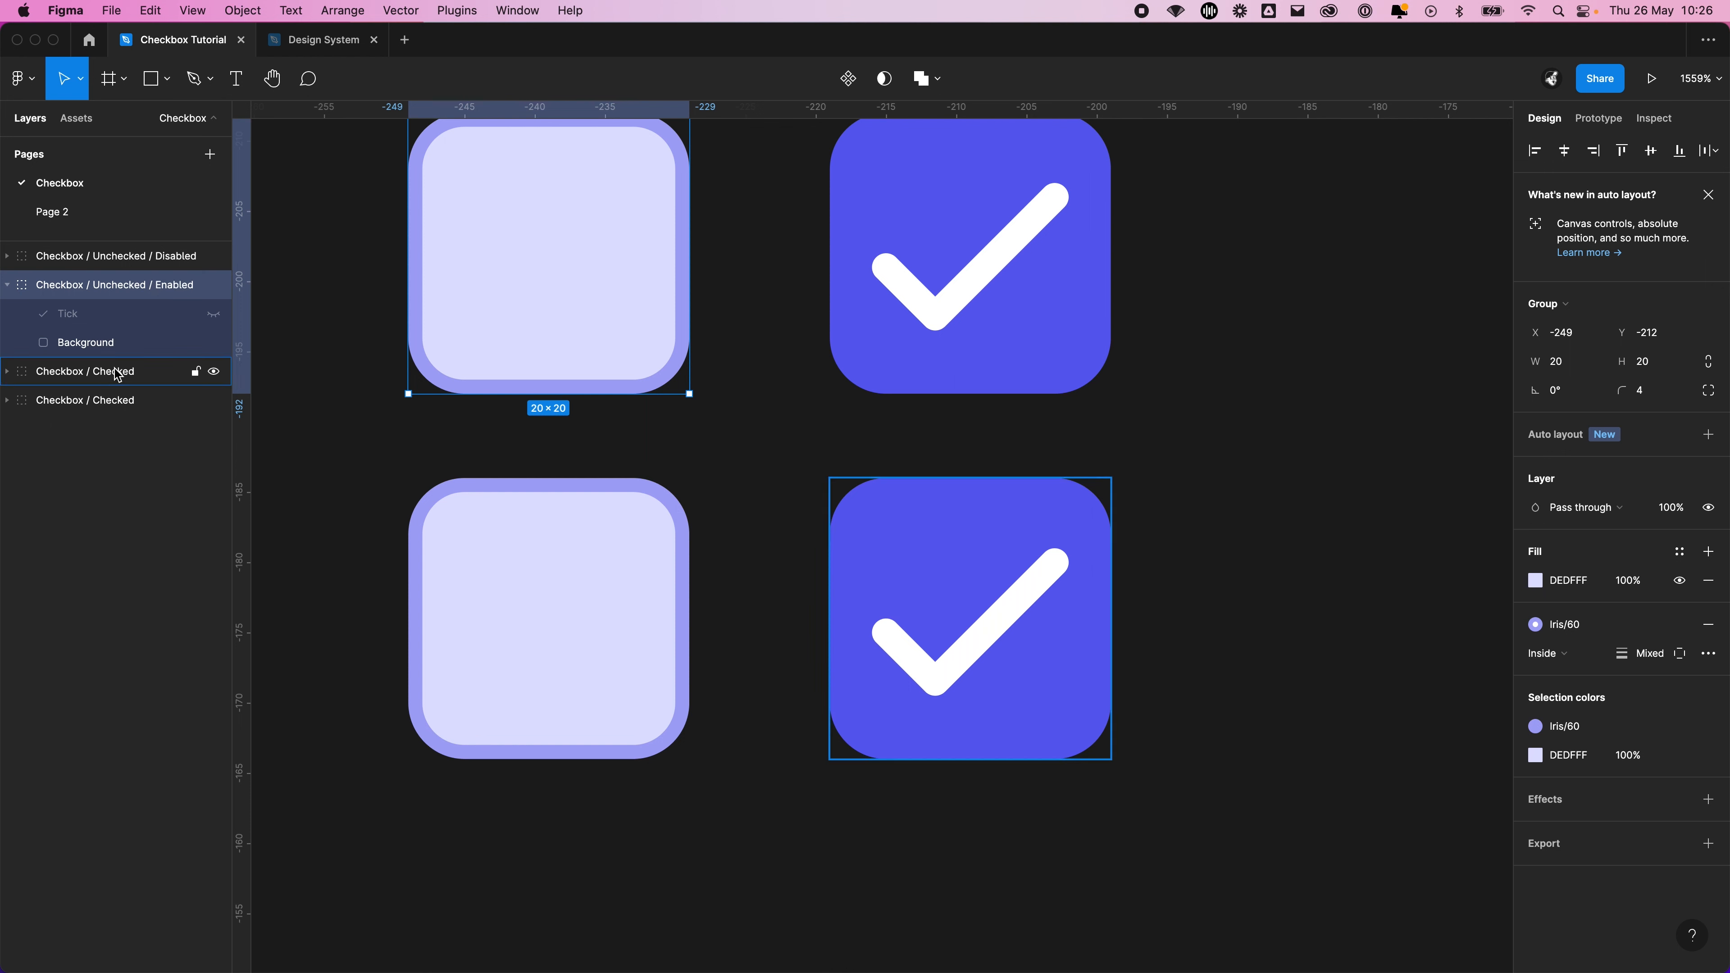
Rename the lower ticked group as Checkbox / Checked / Disabled and the upper one as Checkbox / Checked / Enabled
{"action": "double_click", "coordinate": [157, 373]}
{"action": "left_click", "coordinate": [175, 367]}
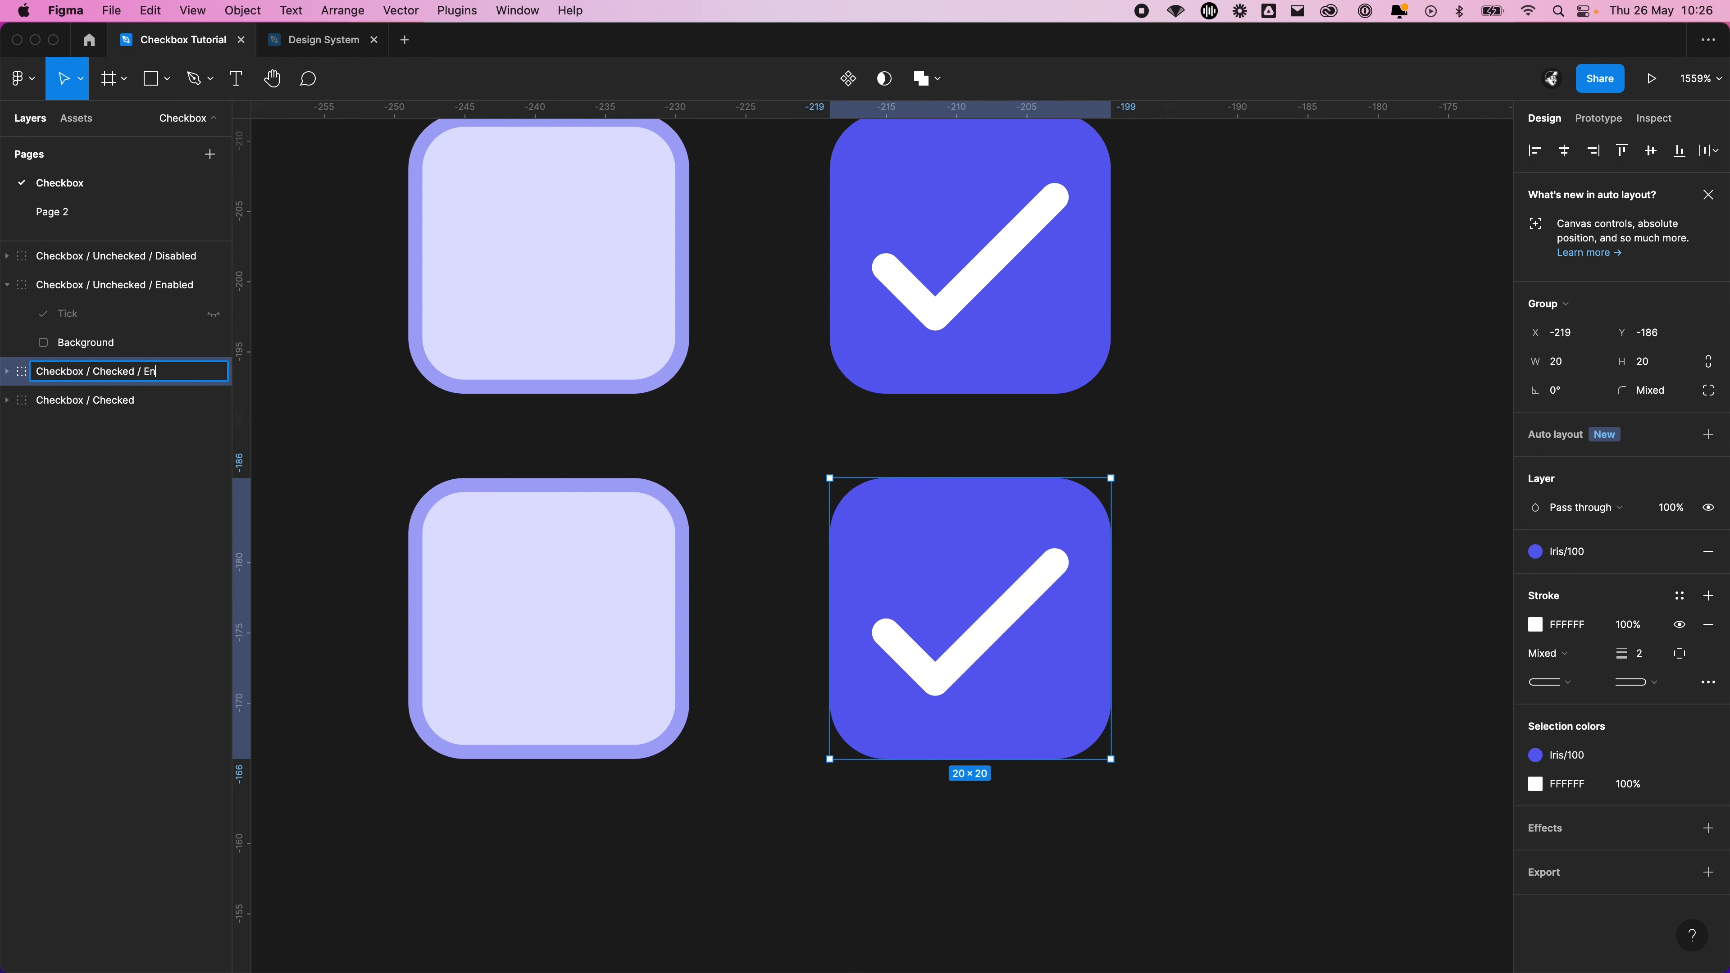
{"action": "type", "text": "/ Disabled"}
{"action": "key", "text": "Return"}
{"action": "left_click", "coordinate": [152, 402]}
{"action": "double_click", "coordinate": [150, 403]}
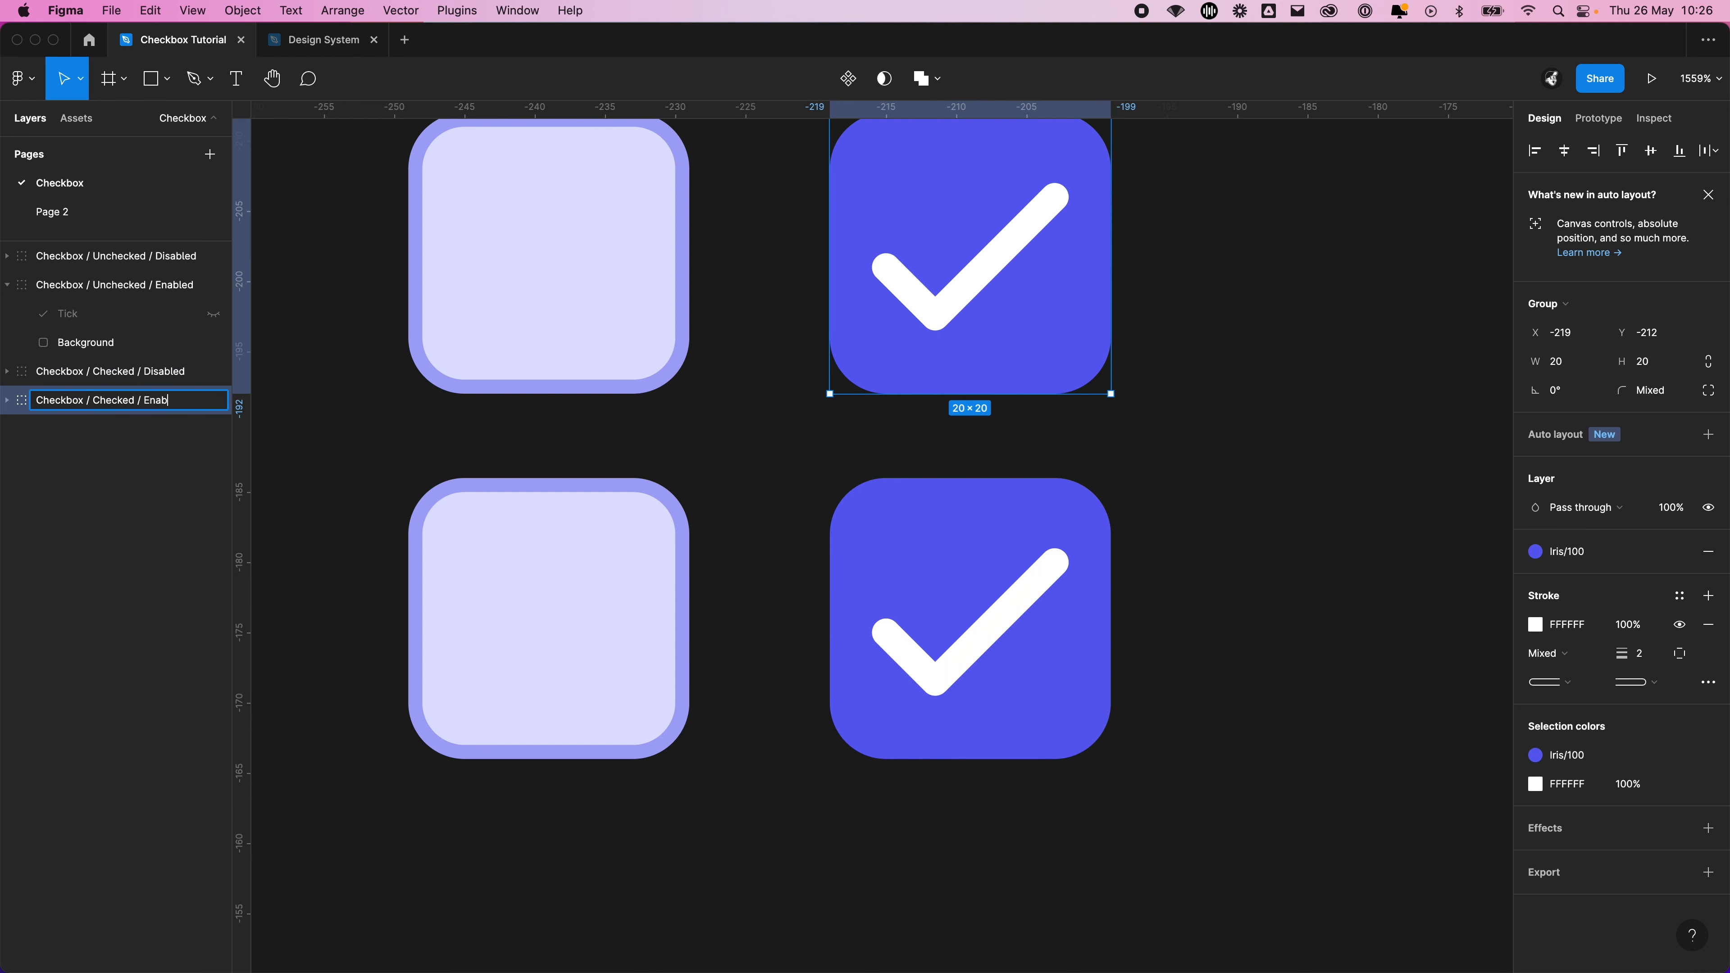
{"action": "type", "text": "/ Enabled"}
{"action": "key", "text": "Return"}
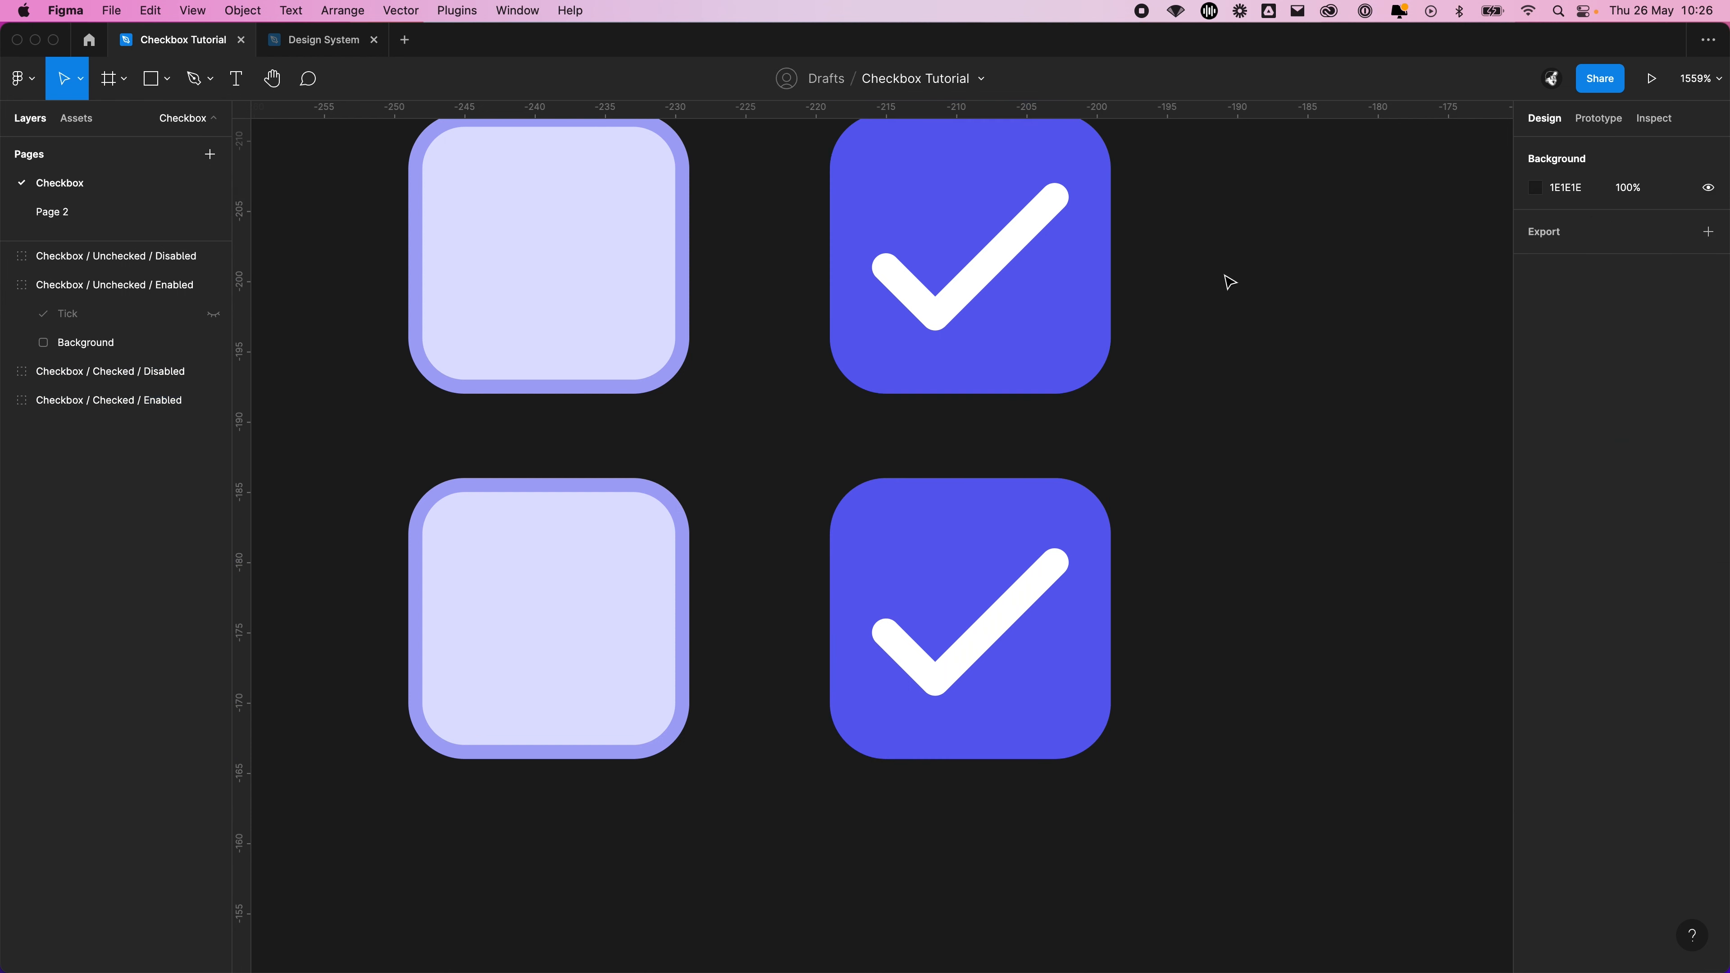
Compare the upper and lower ticked checkboxes, selecting each one in turn
{"action": "left_click", "coordinate": [1229, 283]}
{"action": "left_click_drag", "start_coordinate": [1187, 311], "coordinate": [1171, 355]}
{"action": "left_click", "coordinate": [998, 287]}
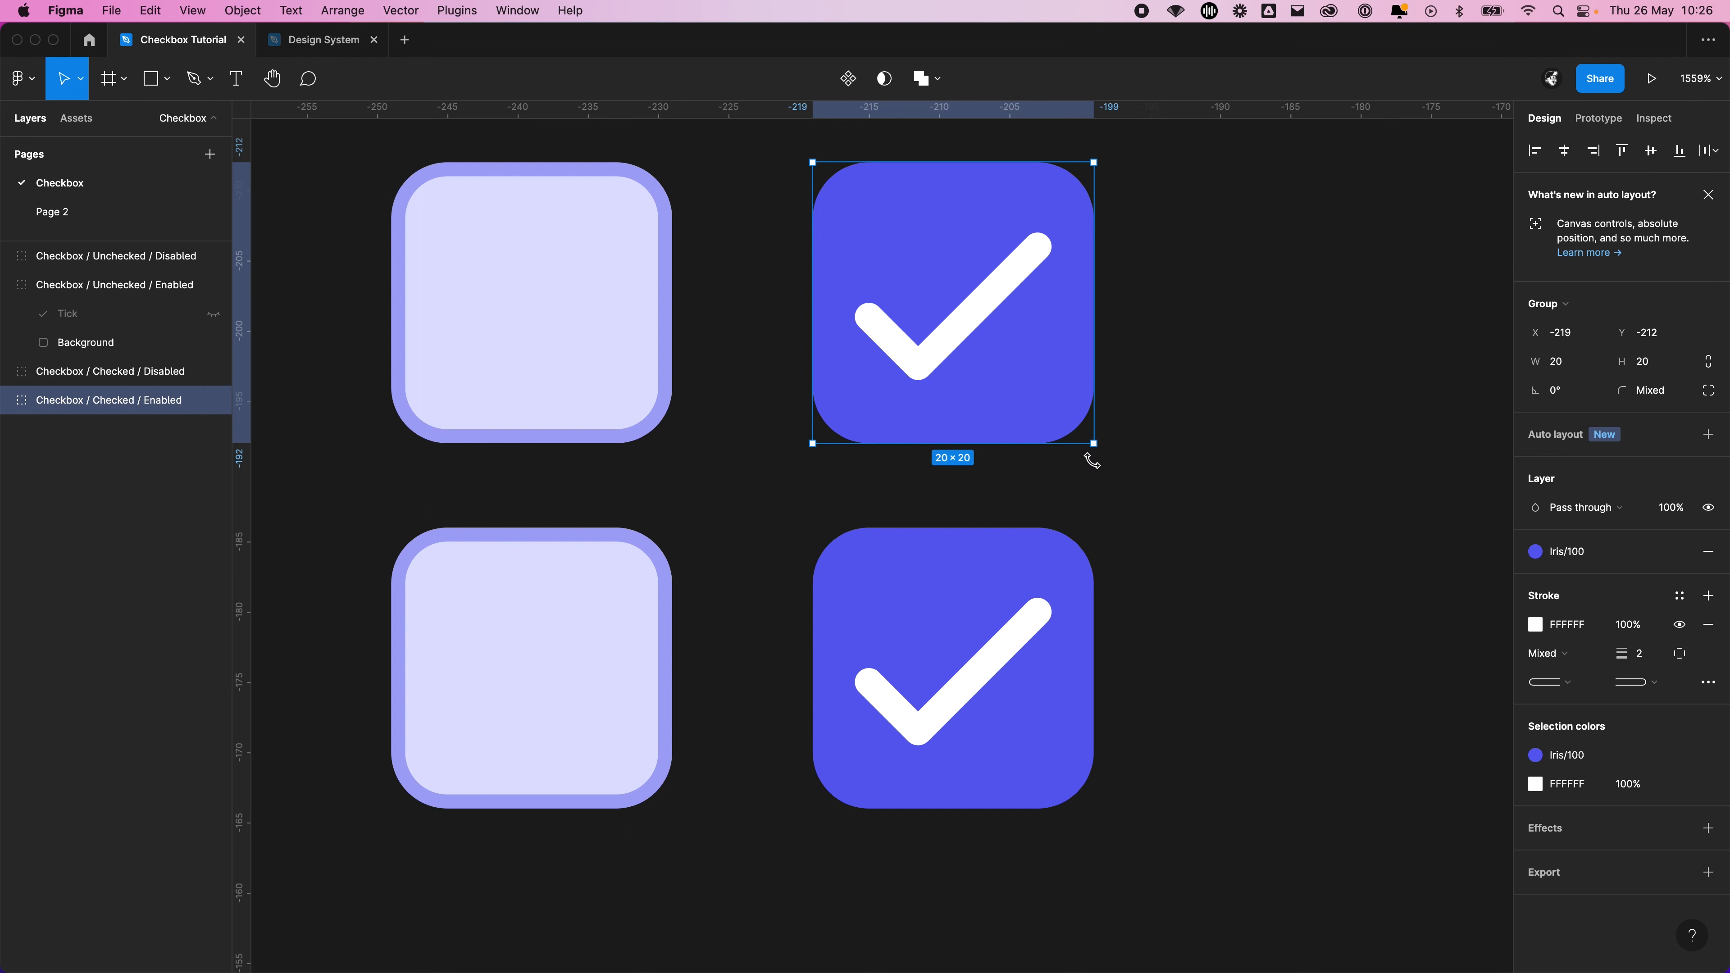
{"action": "left_click", "coordinate": [1202, 437]}
{"action": "scroll", "coordinate": [1090, 429], "scroll_direction": "down", "scroll_amount": 3}
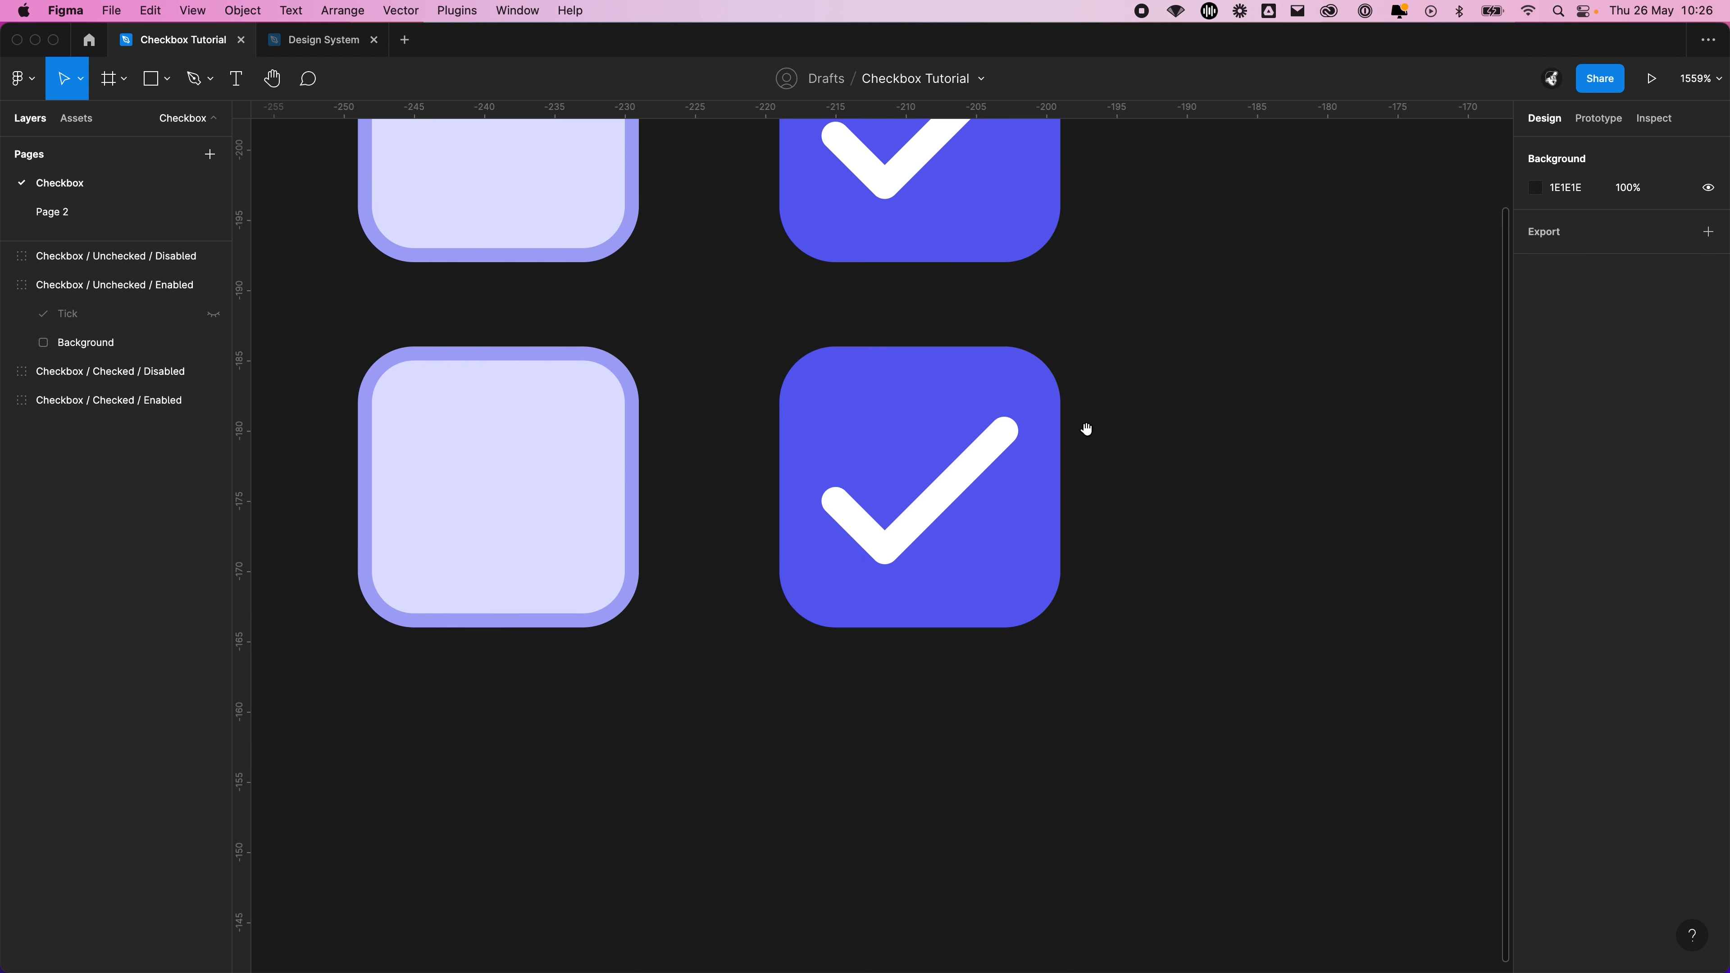
{"action": "left_click", "coordinate": [998, 470]}
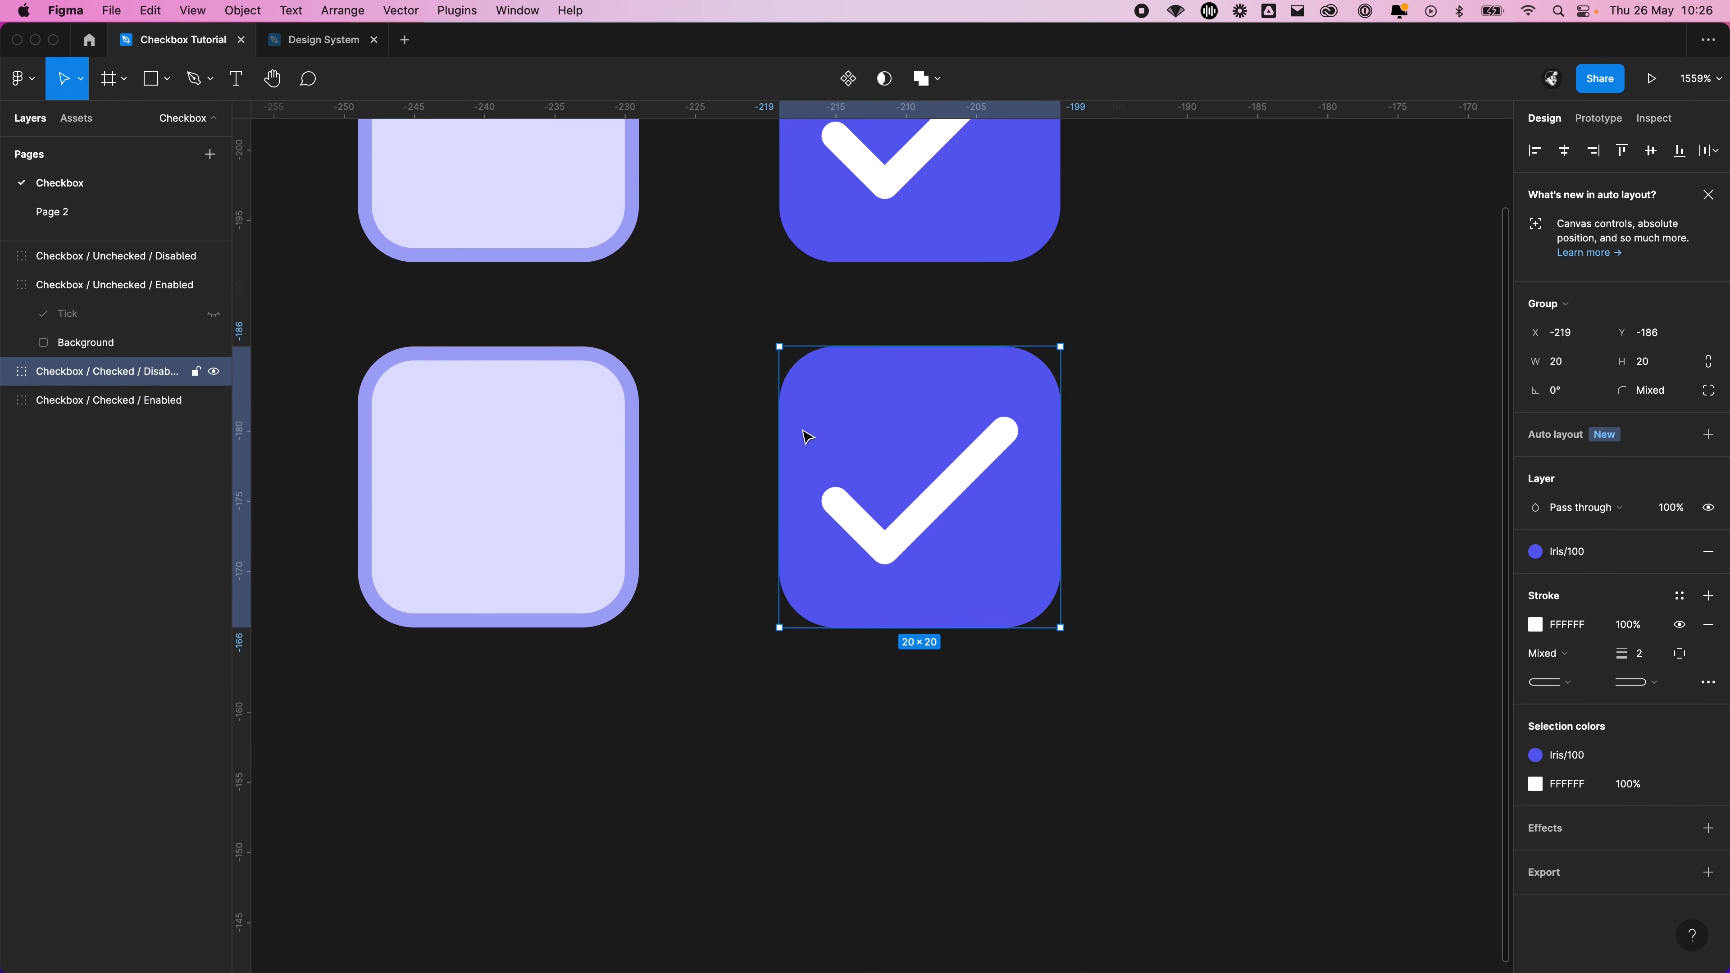
{"action": "left_click", "coordinate": [1170, 503]}
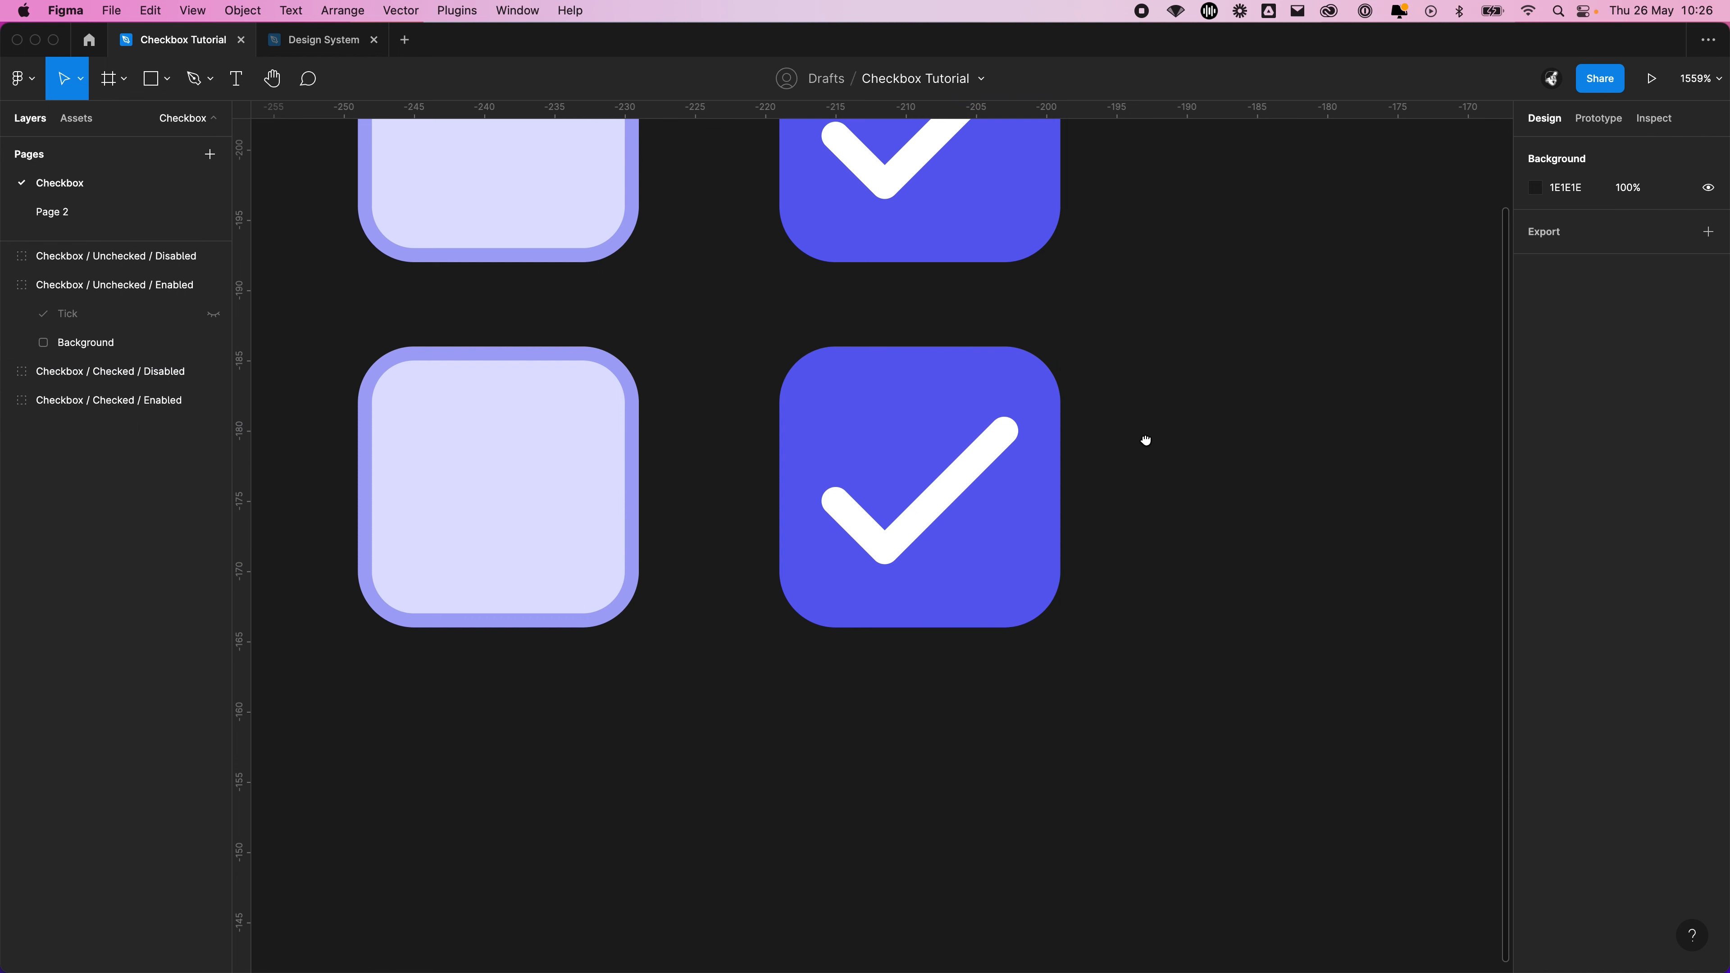
{"action": "scroll", "coordinate": [1212, 484], "scroll_direction": "up", "scroll_amount": 5}
{"action": "scroll", "coordinate": [1242, 625], "scroll_direction": "left", "scroll_amount": 3}
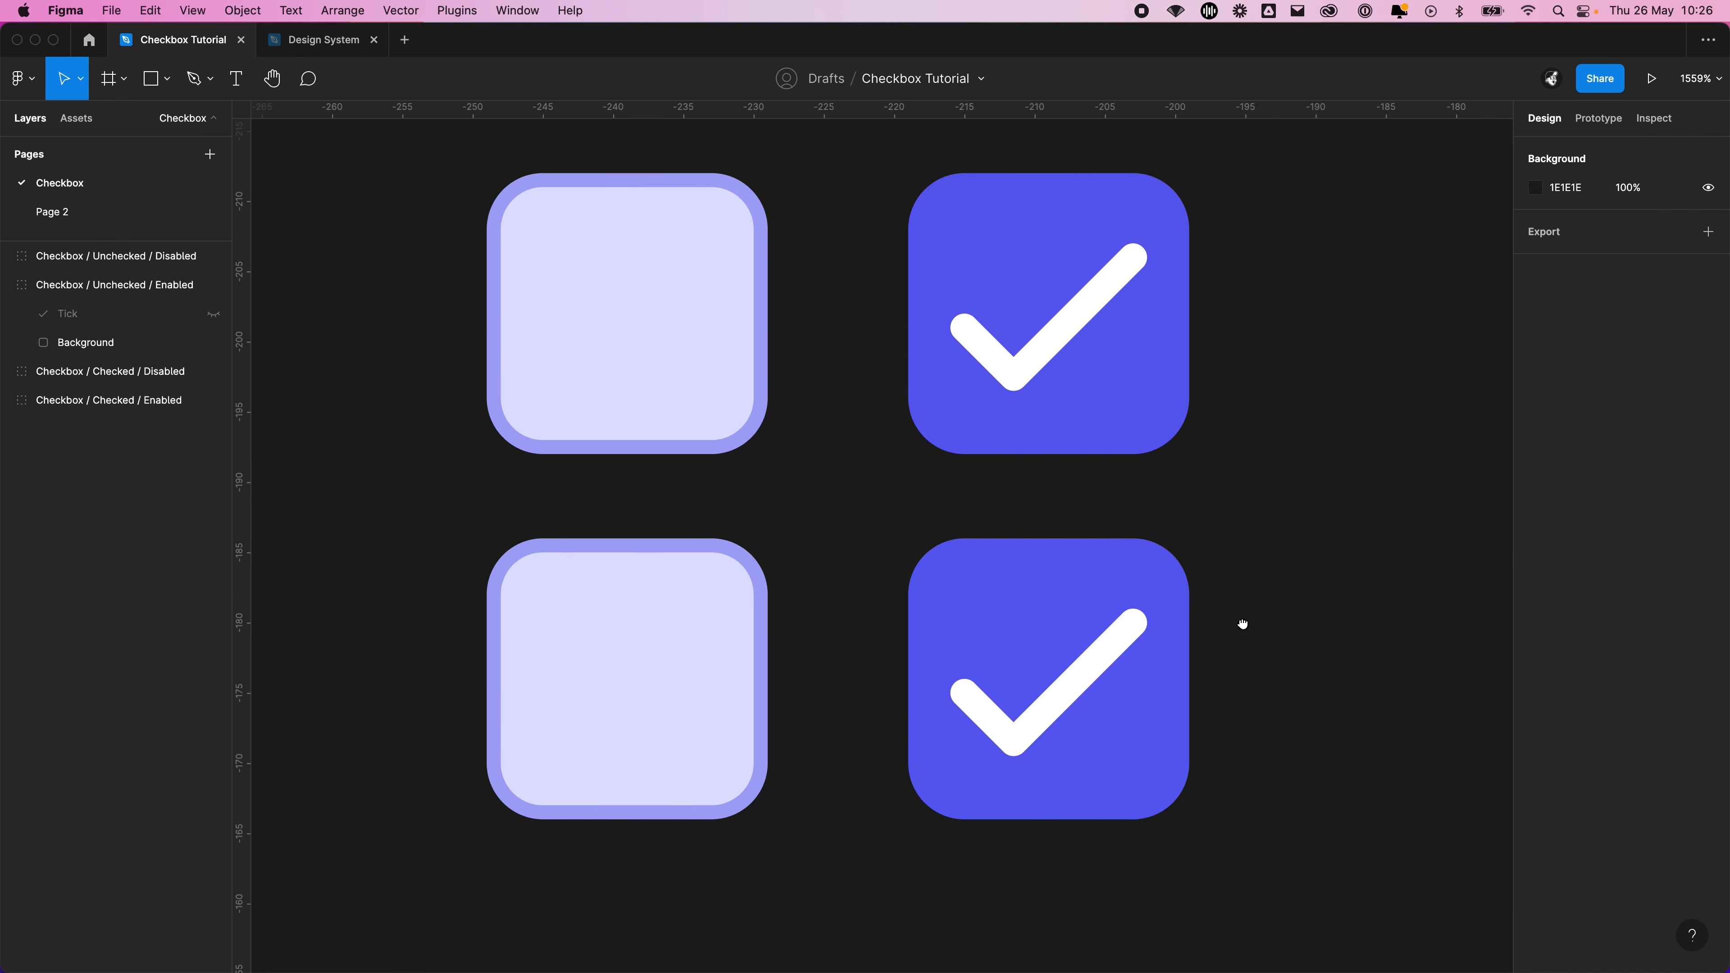
Detach the Iris/100 style from the Checked / Disabled checkbox's fill and change the colour to light grey E4E4E4
{"action": "left_click", "coordinate": [1069, 588]}
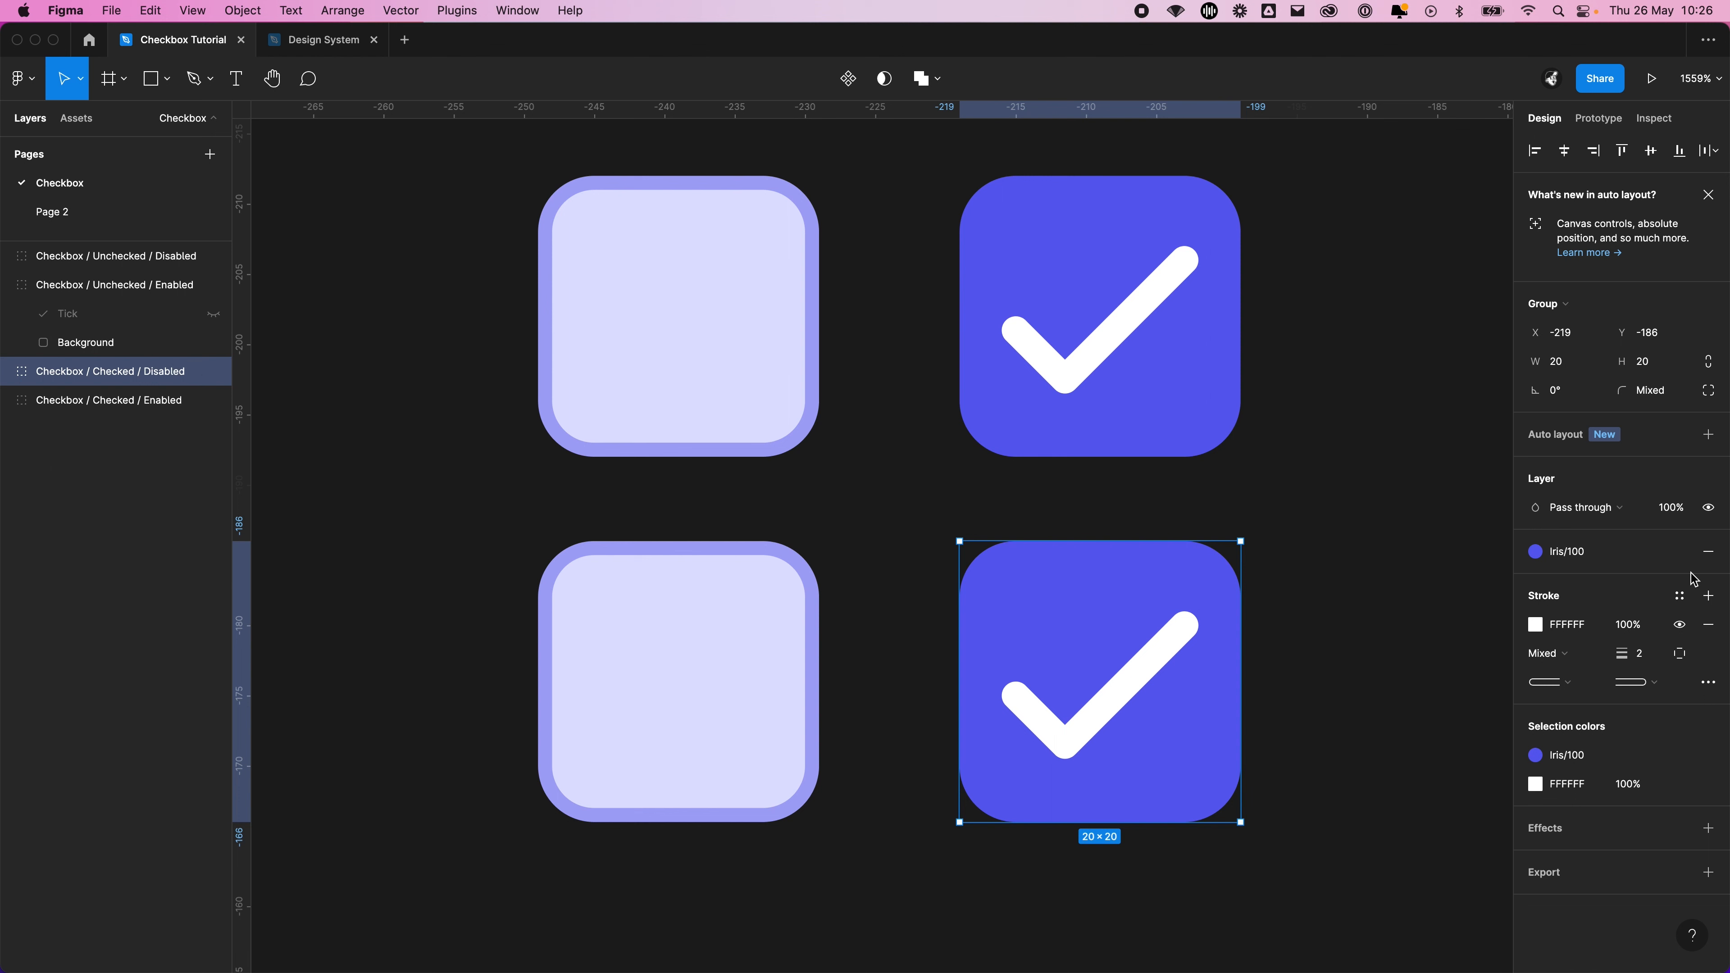
{"action": "left_click", "coordinate": [1680, 551]}
{"action": "left_click", "coordinate": [1568, 585]}
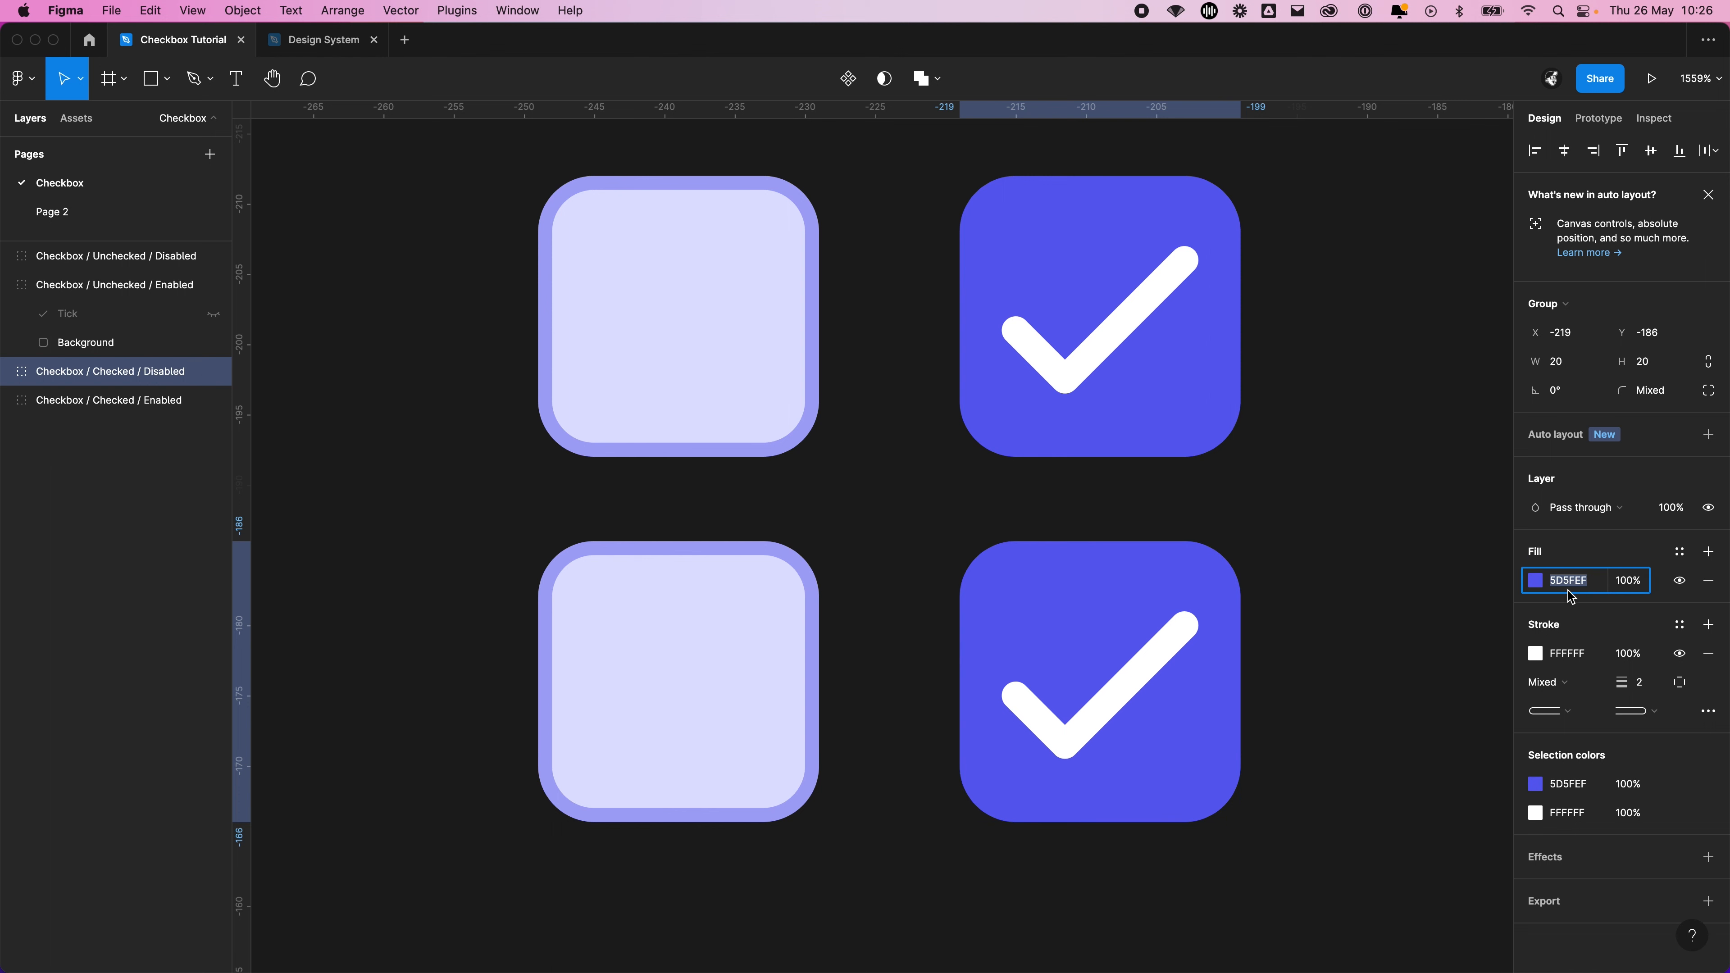
{"action": "left_click", "coordinate": [1535, 580]}
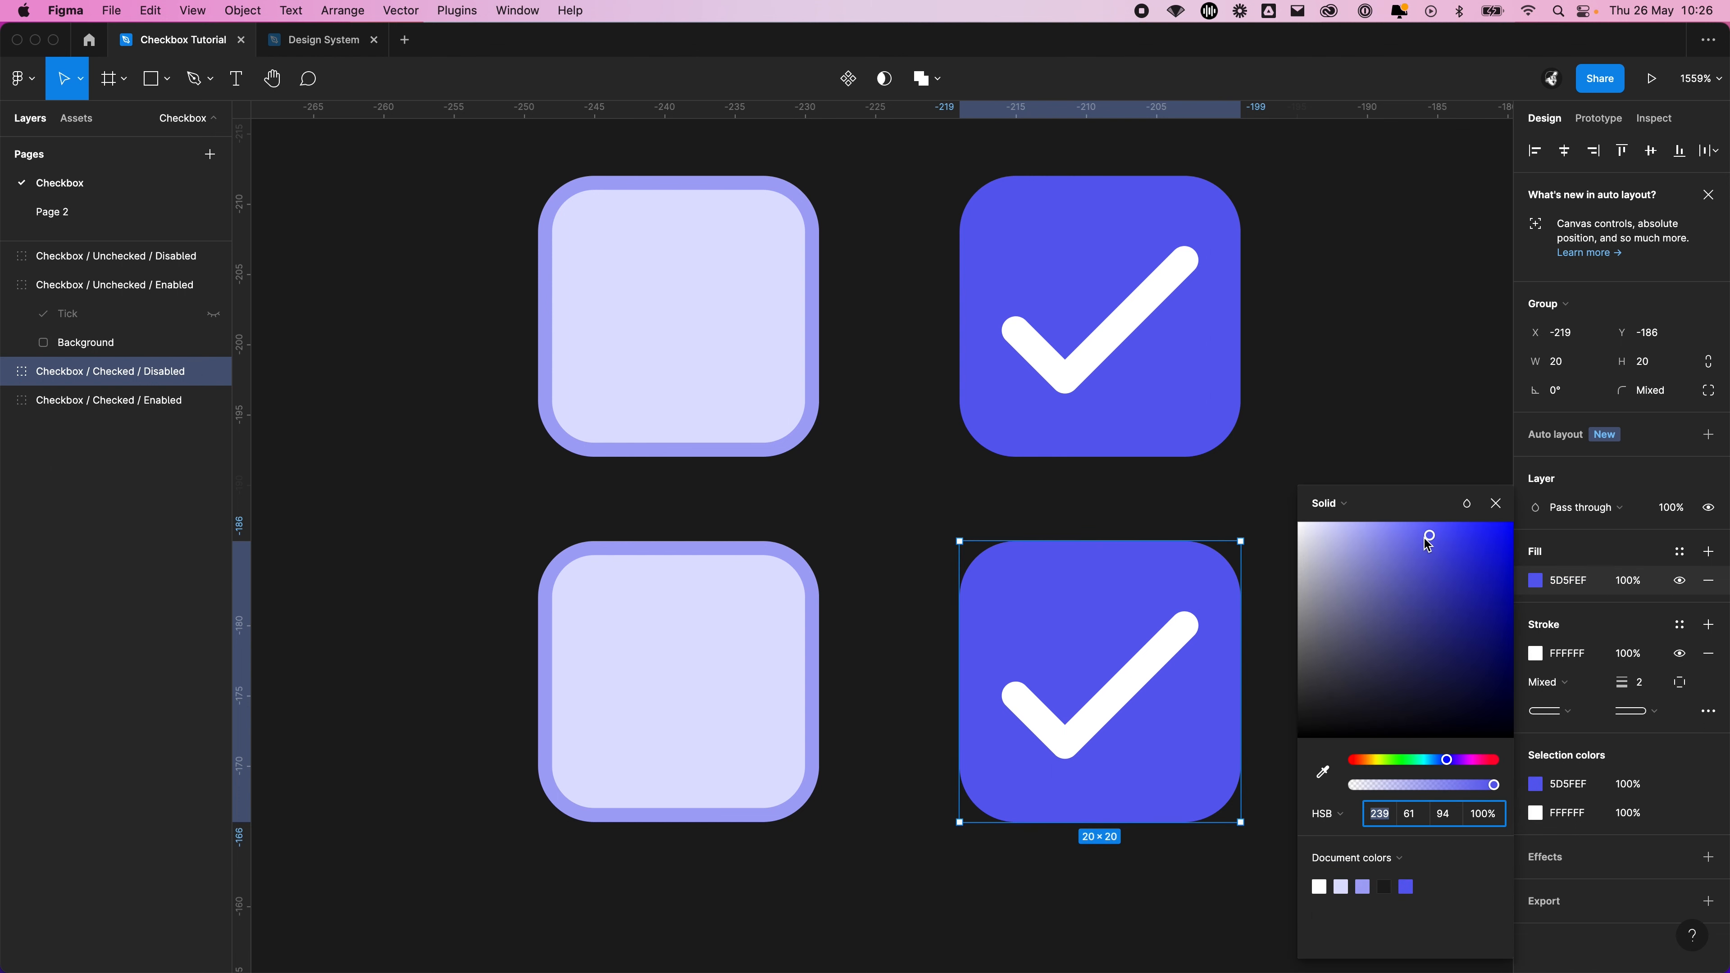
{"action": "left_click_drag", "start_coordinate": [1428, 544], "coordinate": [1276, 559]}
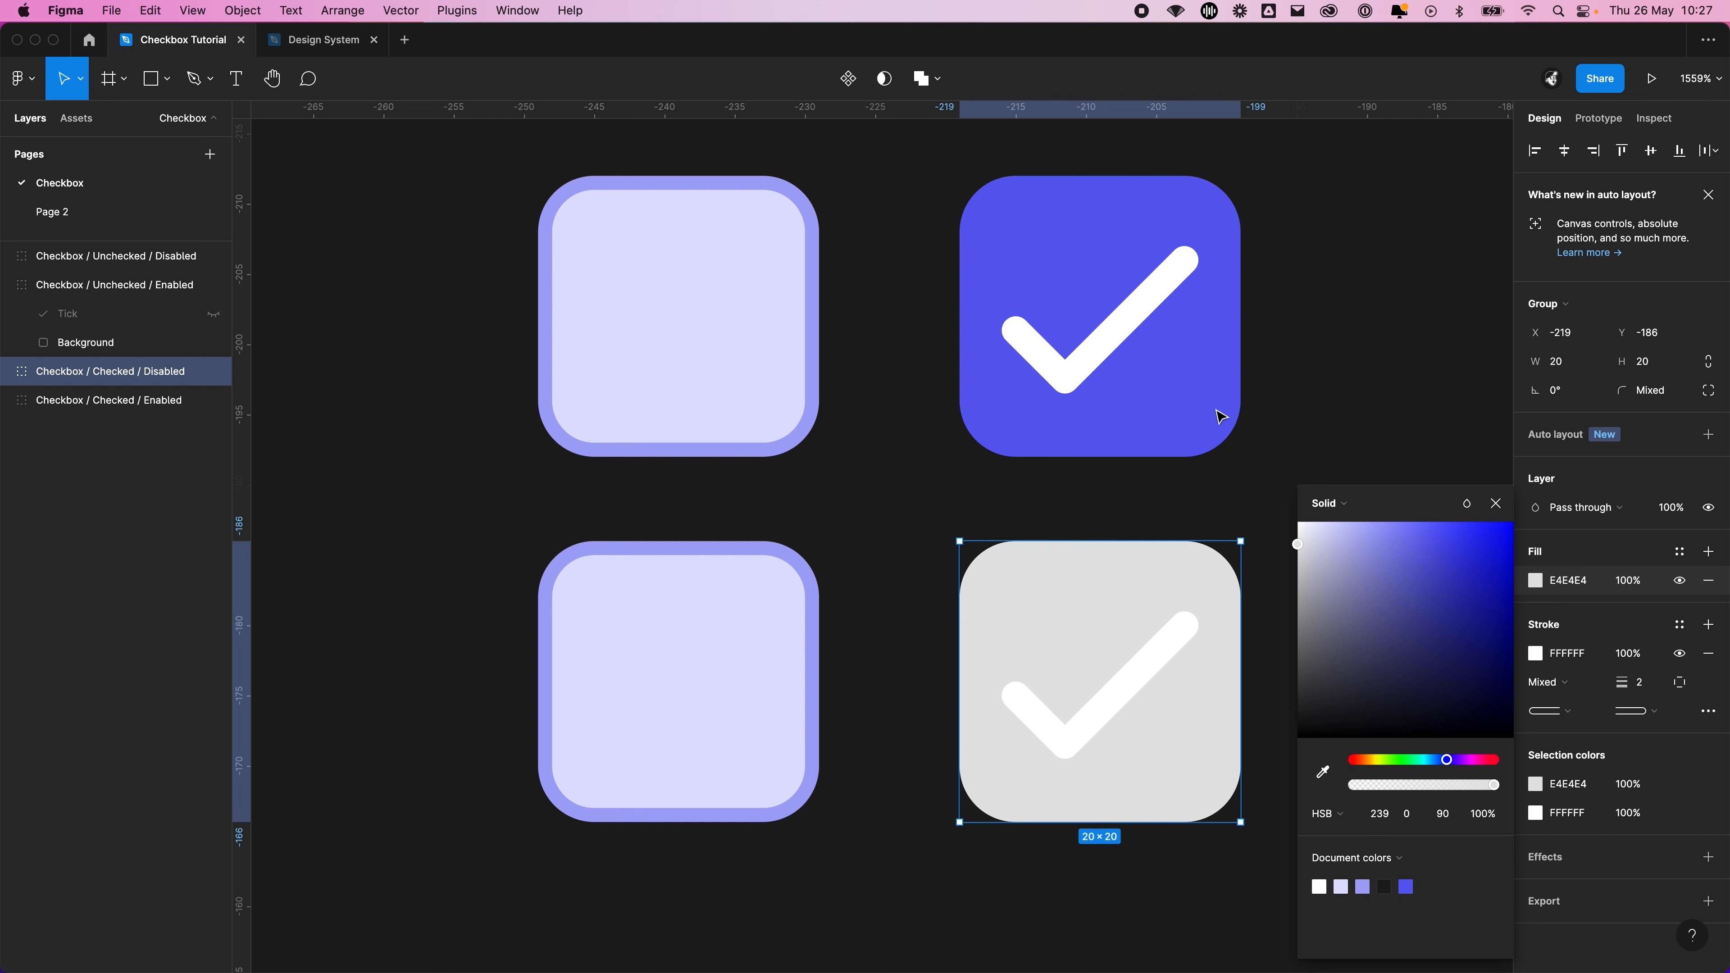
{"action": "left_click", "coordinate": [1303, 387]}
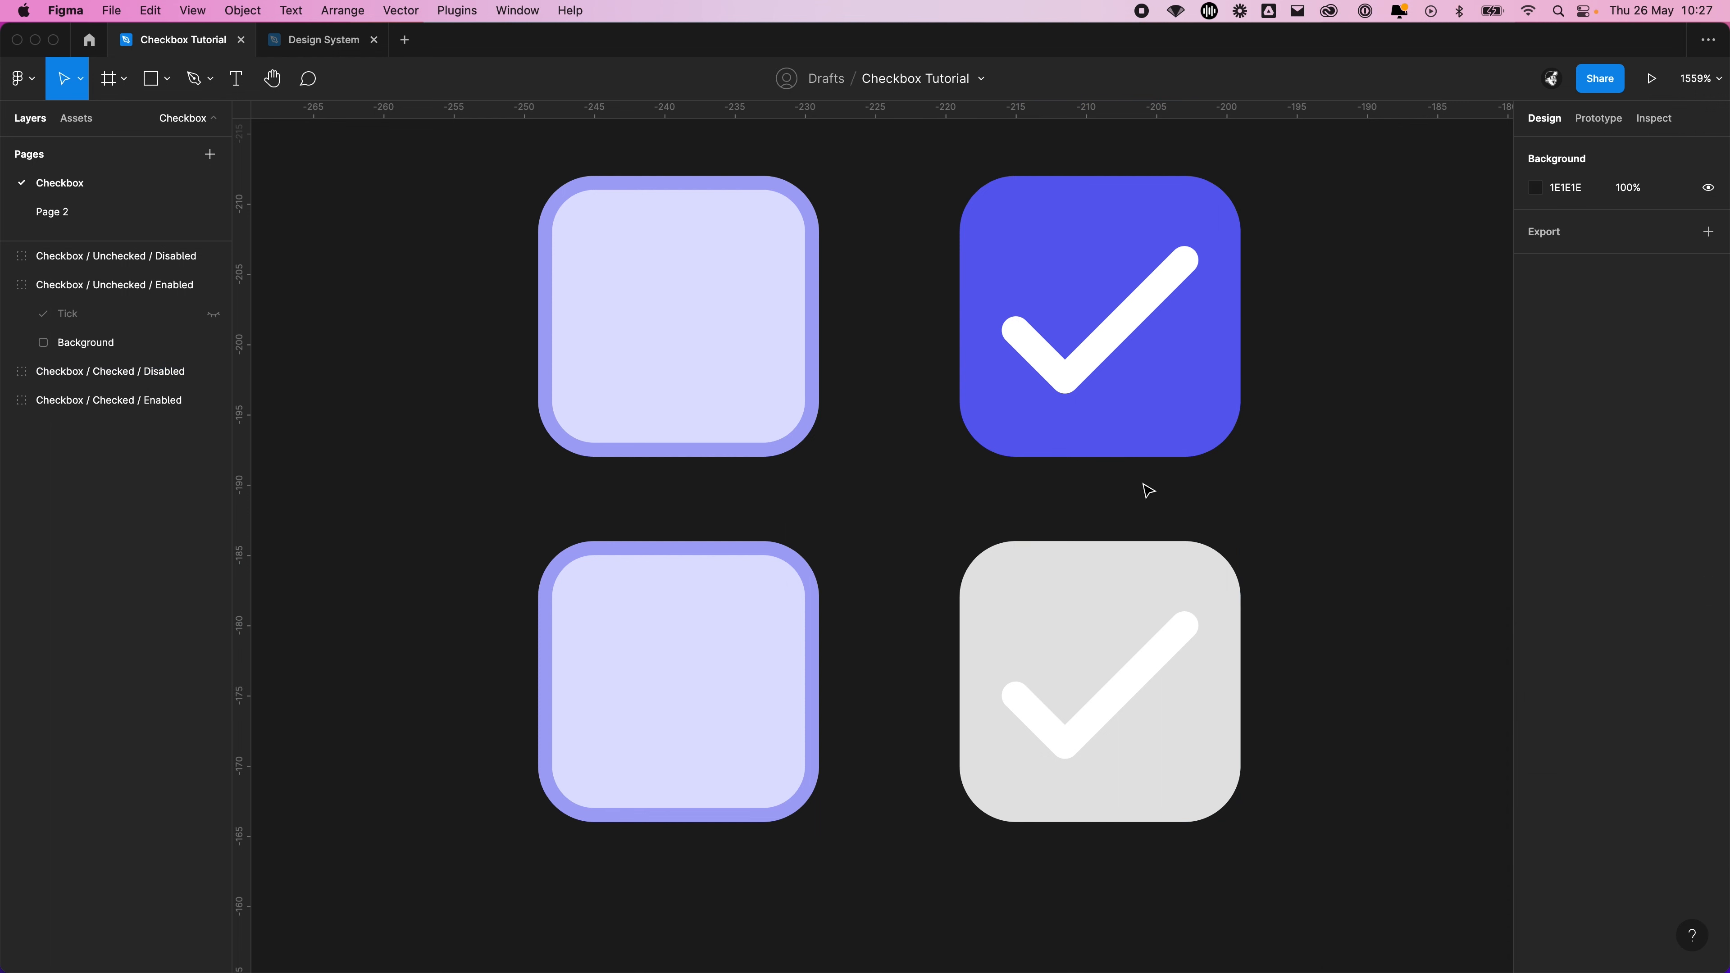
Replace the Iris/60 stroke on the Unchecked / Disabled checkbox with a plain 000000 stroke aligned Inside
{"action": "left_click", "coordinate": [708, 684]}
{"action": "left_click", "coordinate": [1708, 625]}
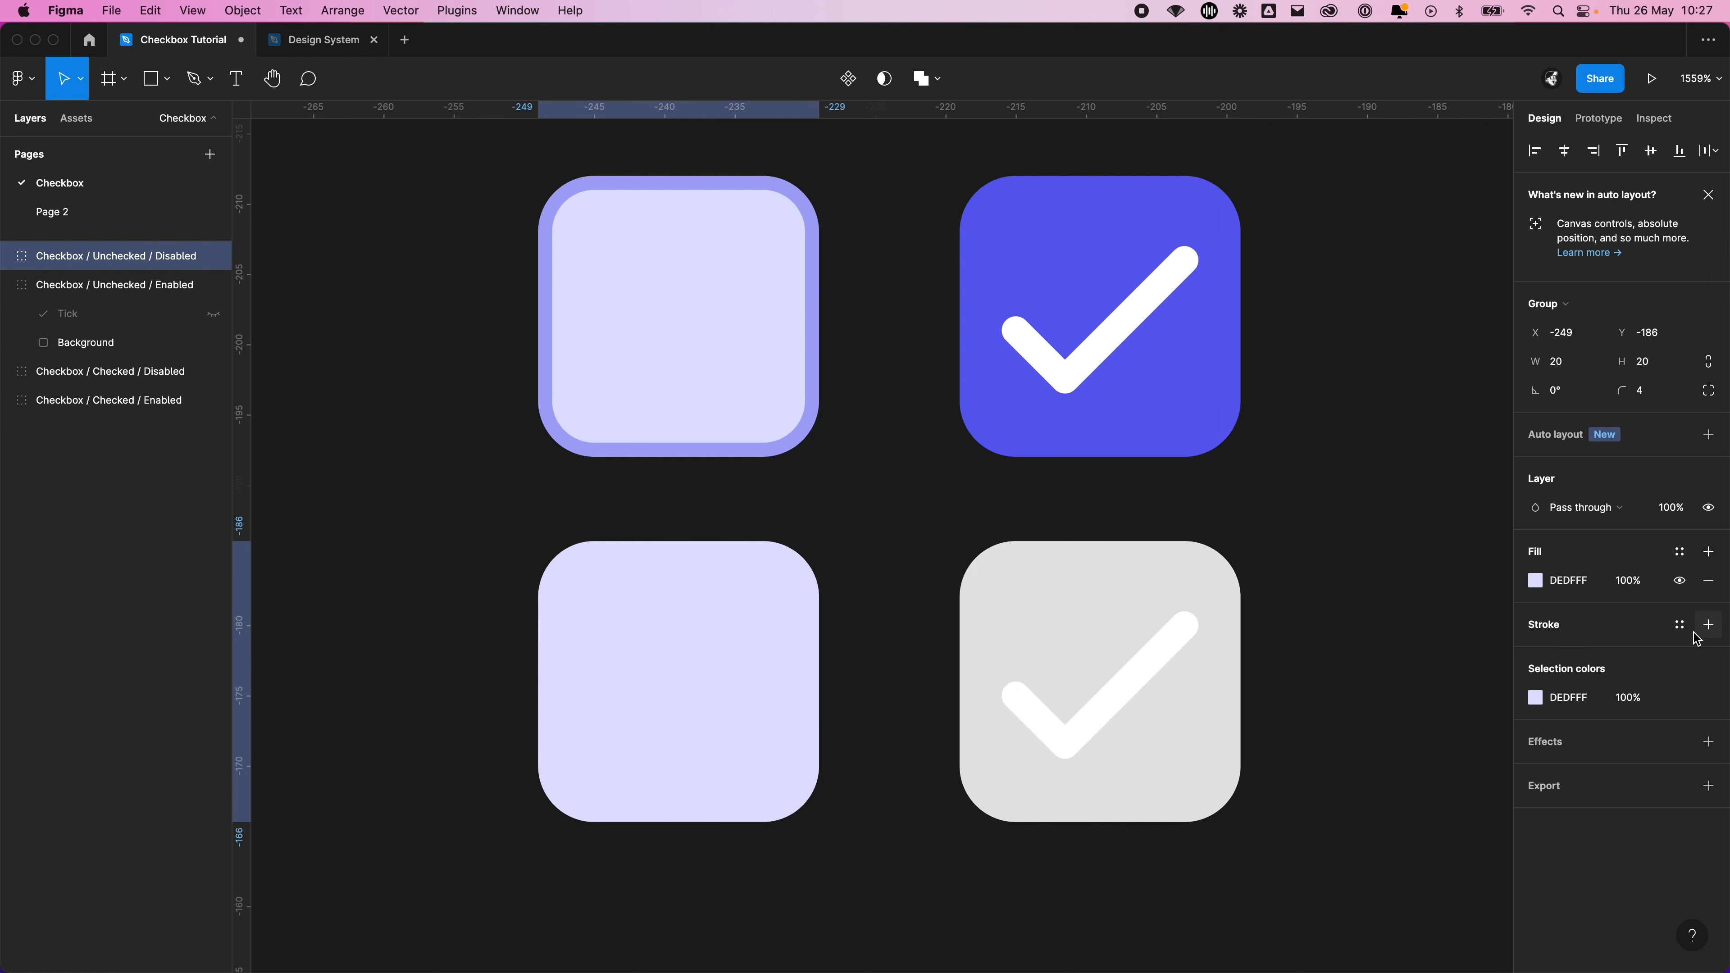
{"action": "left_click", "coordinate": [1585, 626]}
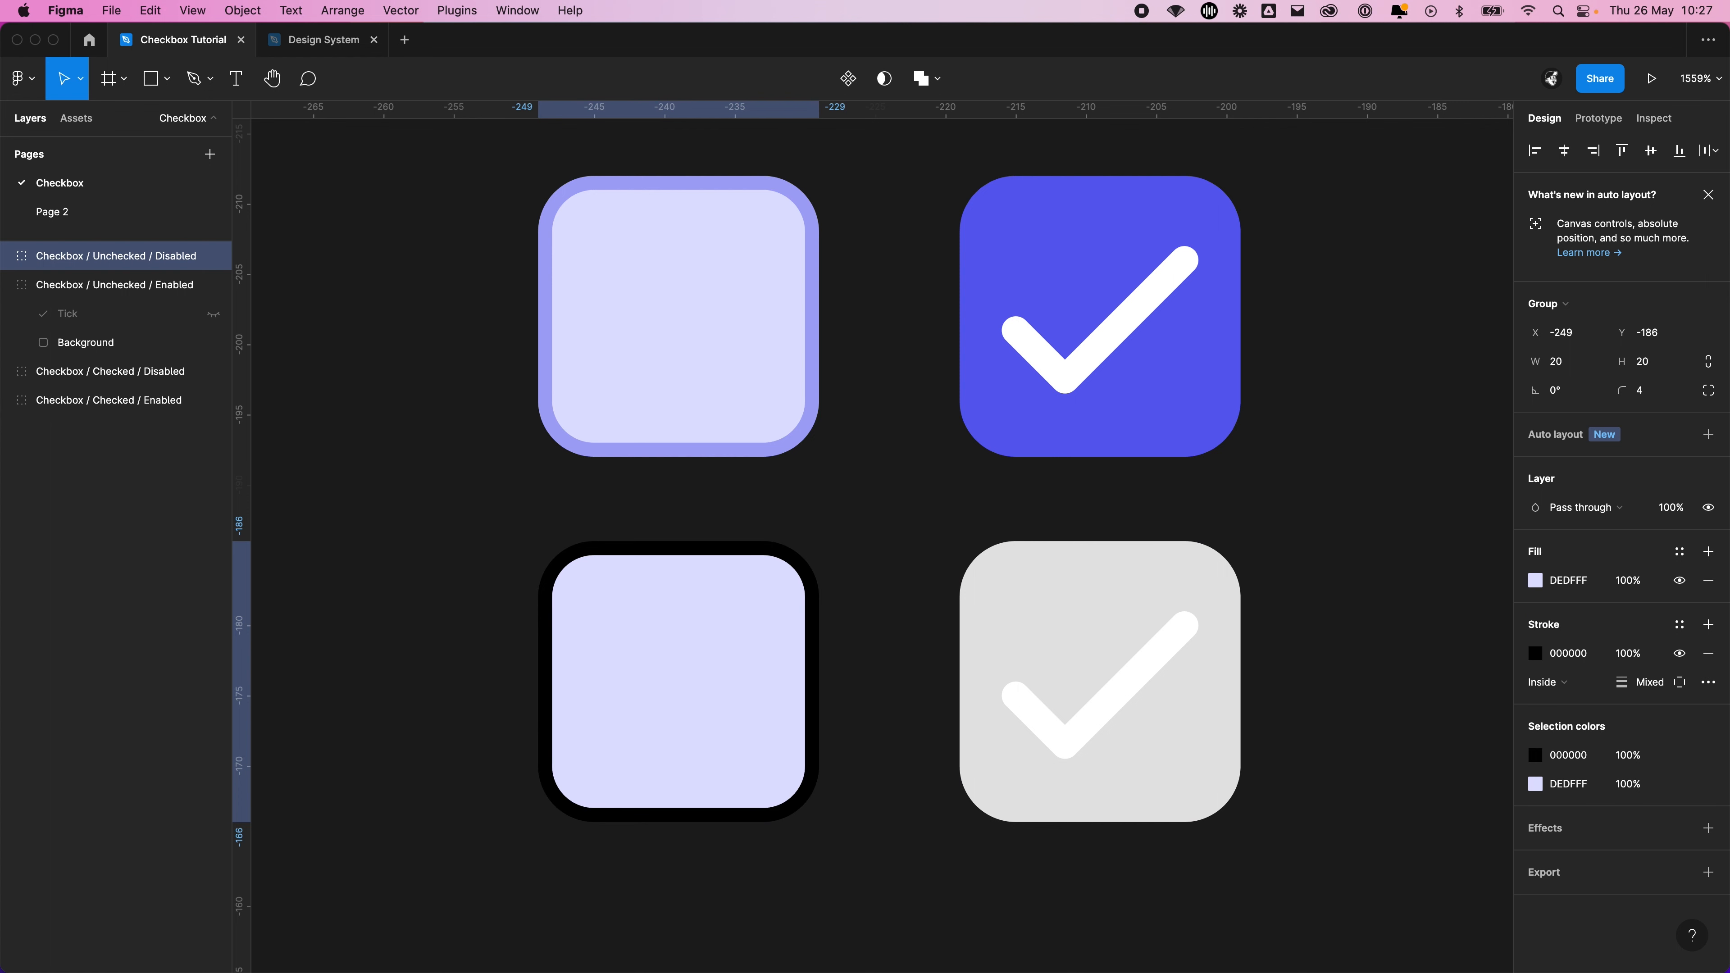
Set the Unchecked / Disabled checkbox's fill to E4E4E4 by sampling the grey of the Checked / Disabled checkbox
{"action": "left_click", "coordinate": [1584, 581]}
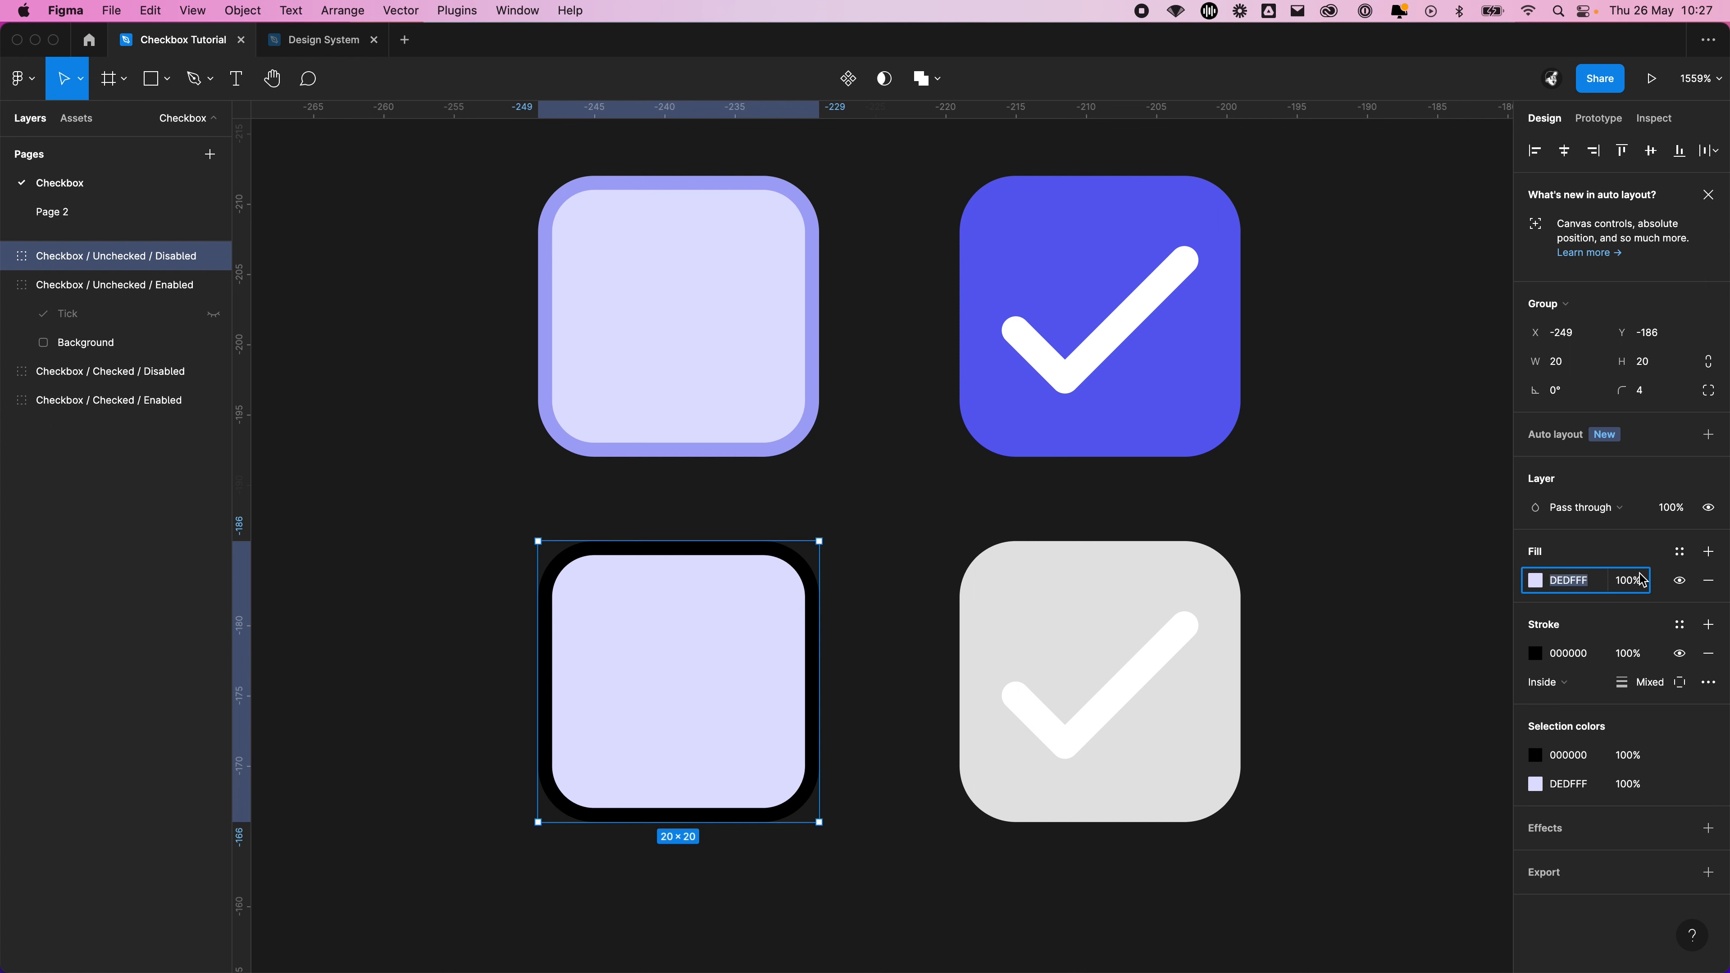
{"action": "left_click", "coordinate": [1535, 581]}
{"action": "left_click", "coordinate": [1322, 772]}
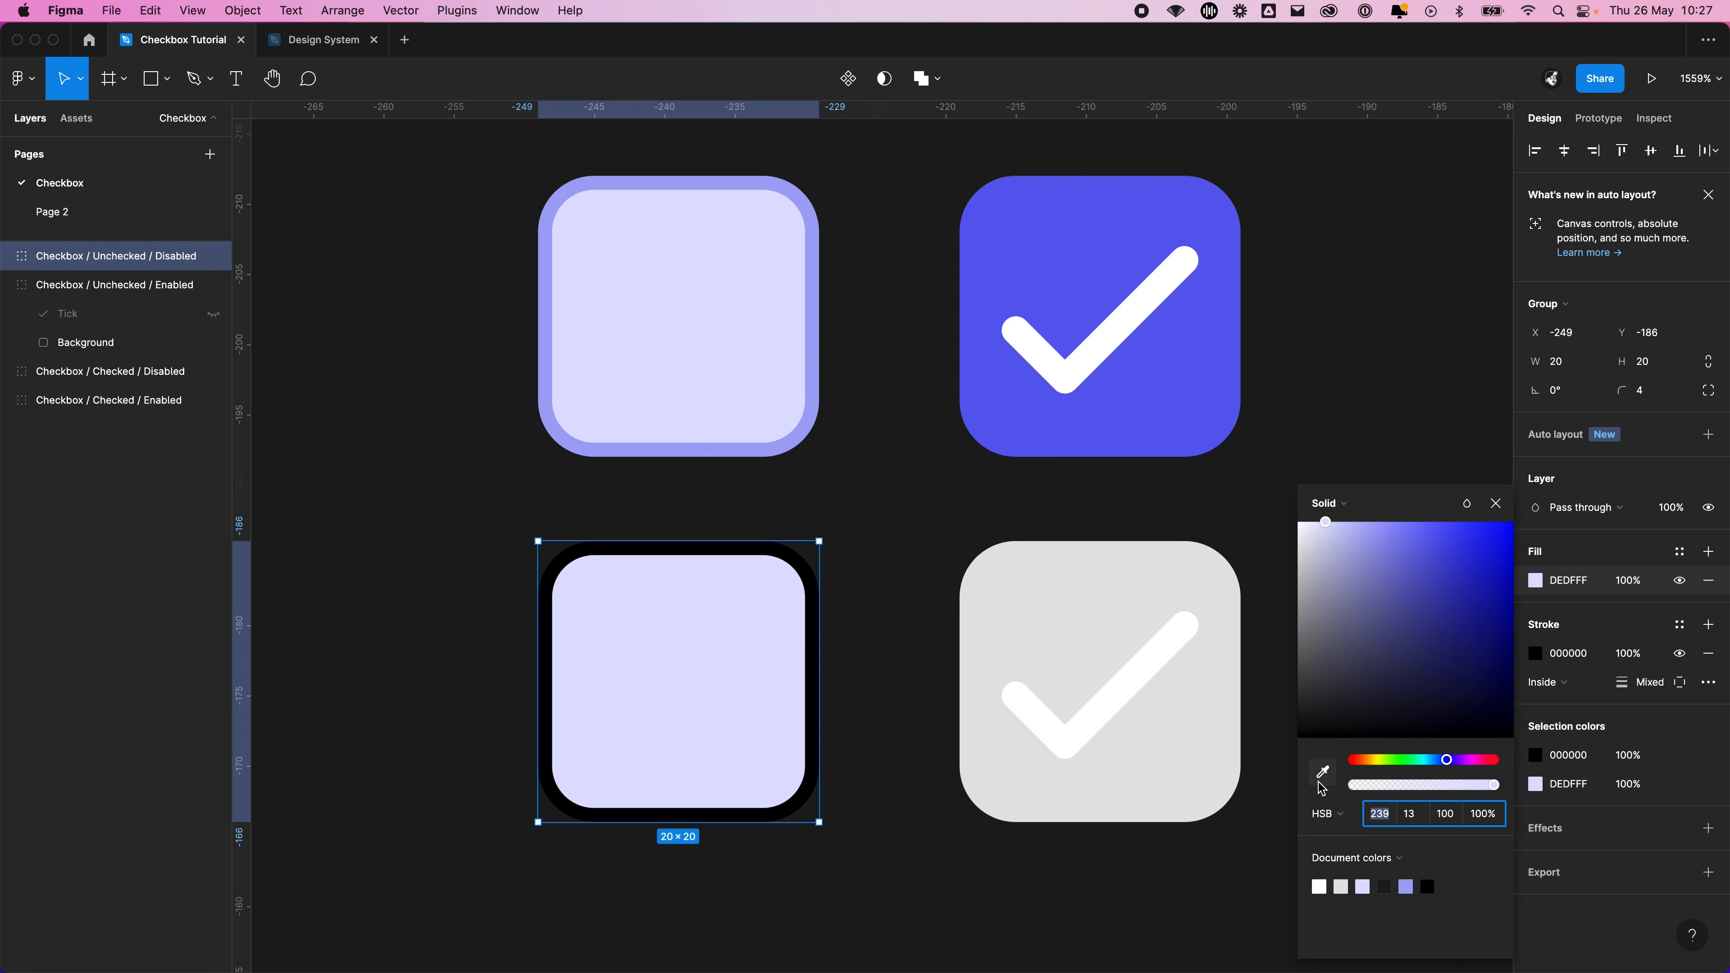
{"action": "left_click", "coordinate": [1093, 618]}
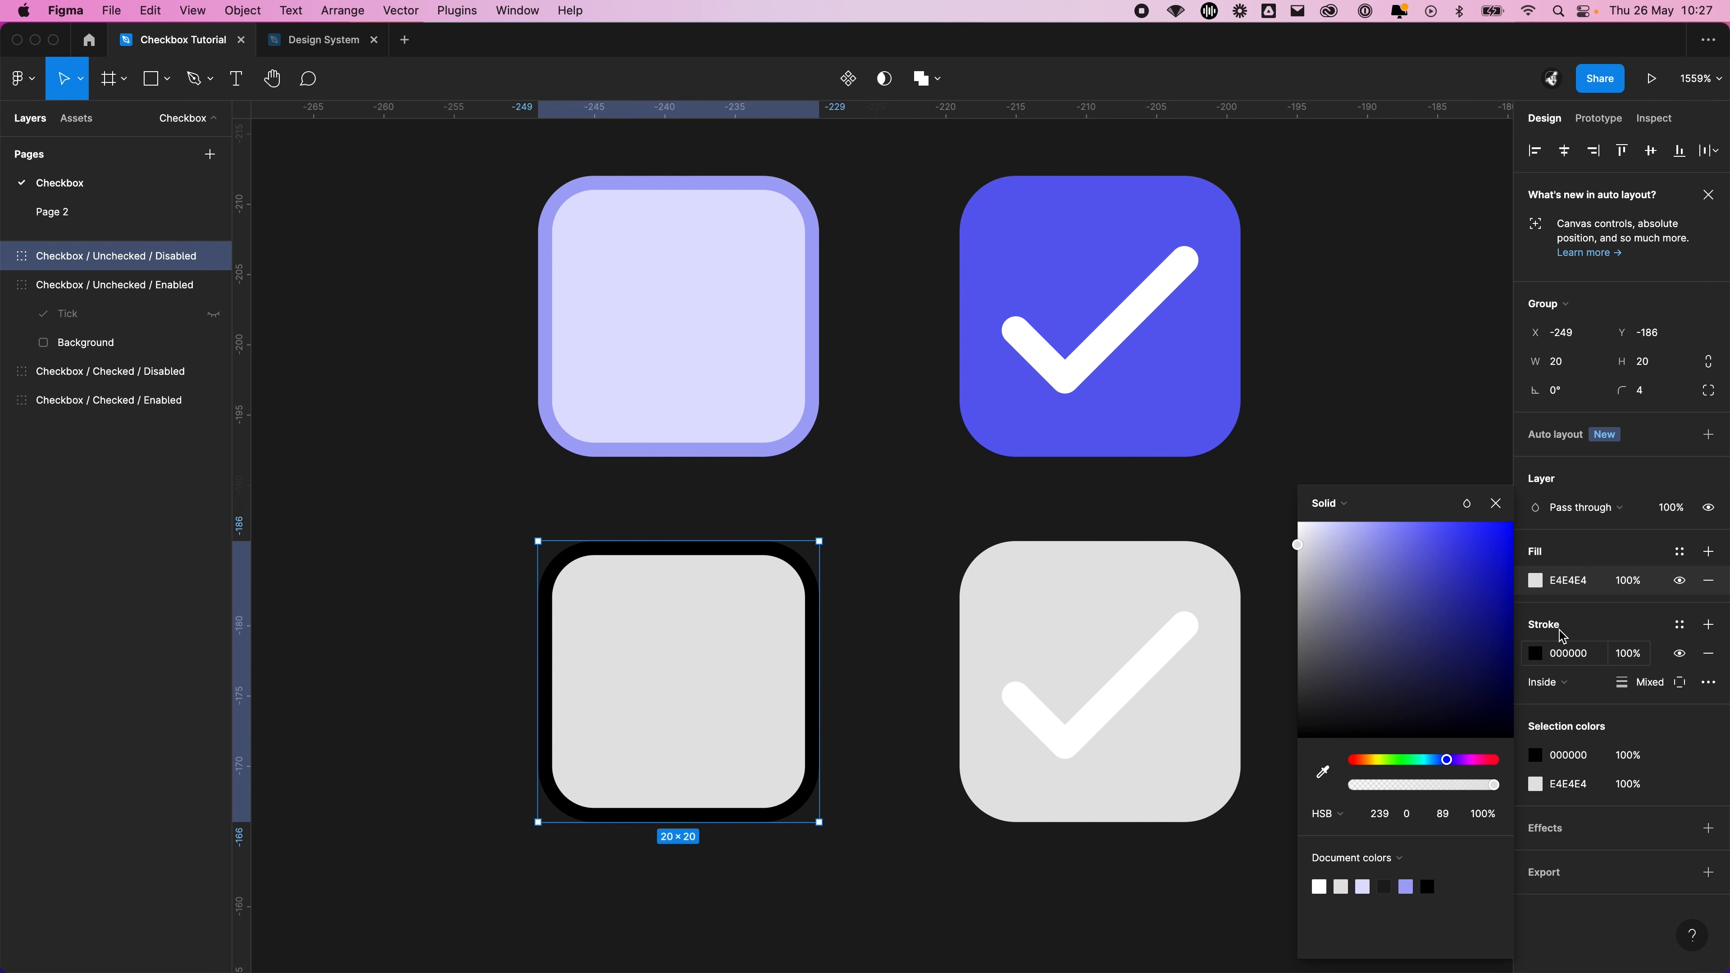
Sample the same light grey for the Unchecked / Disabled checkbox's stroke and darken it slightly so it contrasts with the fill
{"action": "left_click", "coordinate": [1524, 654]}
{"action": "left_click", "coordinate": [1536, 654]}
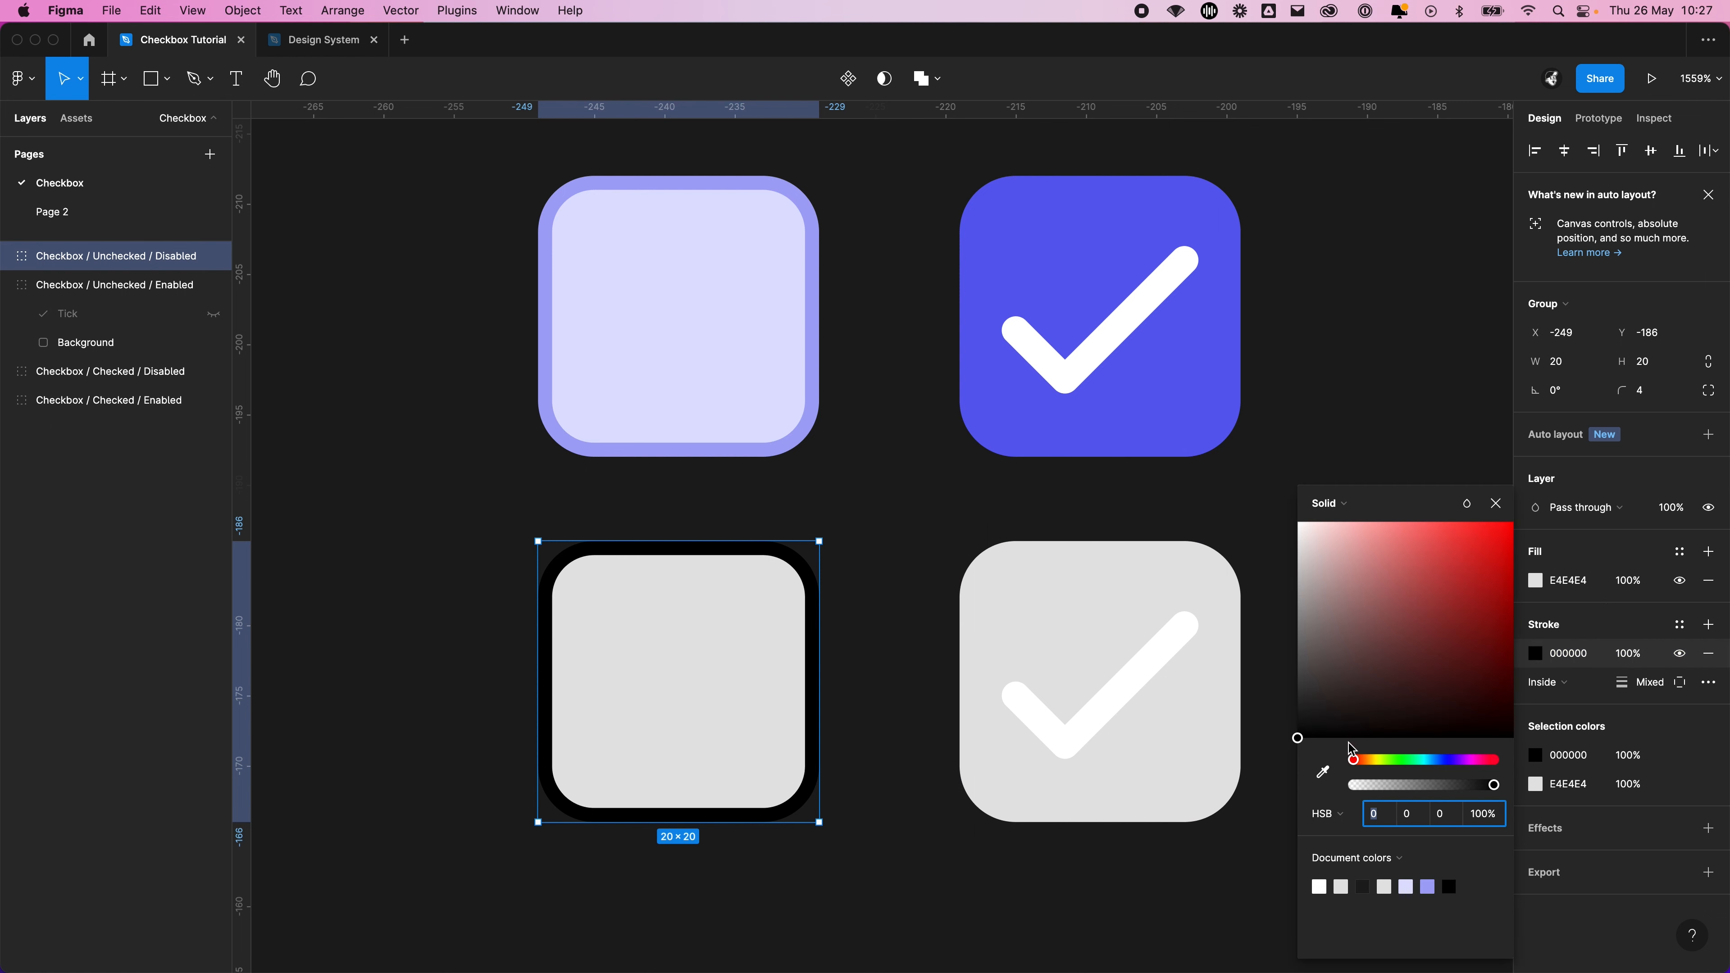
{"action": "left_click", "coordinate": [1323, 771]}
{"action": "left_click", "coordinate": [1093, 619]}
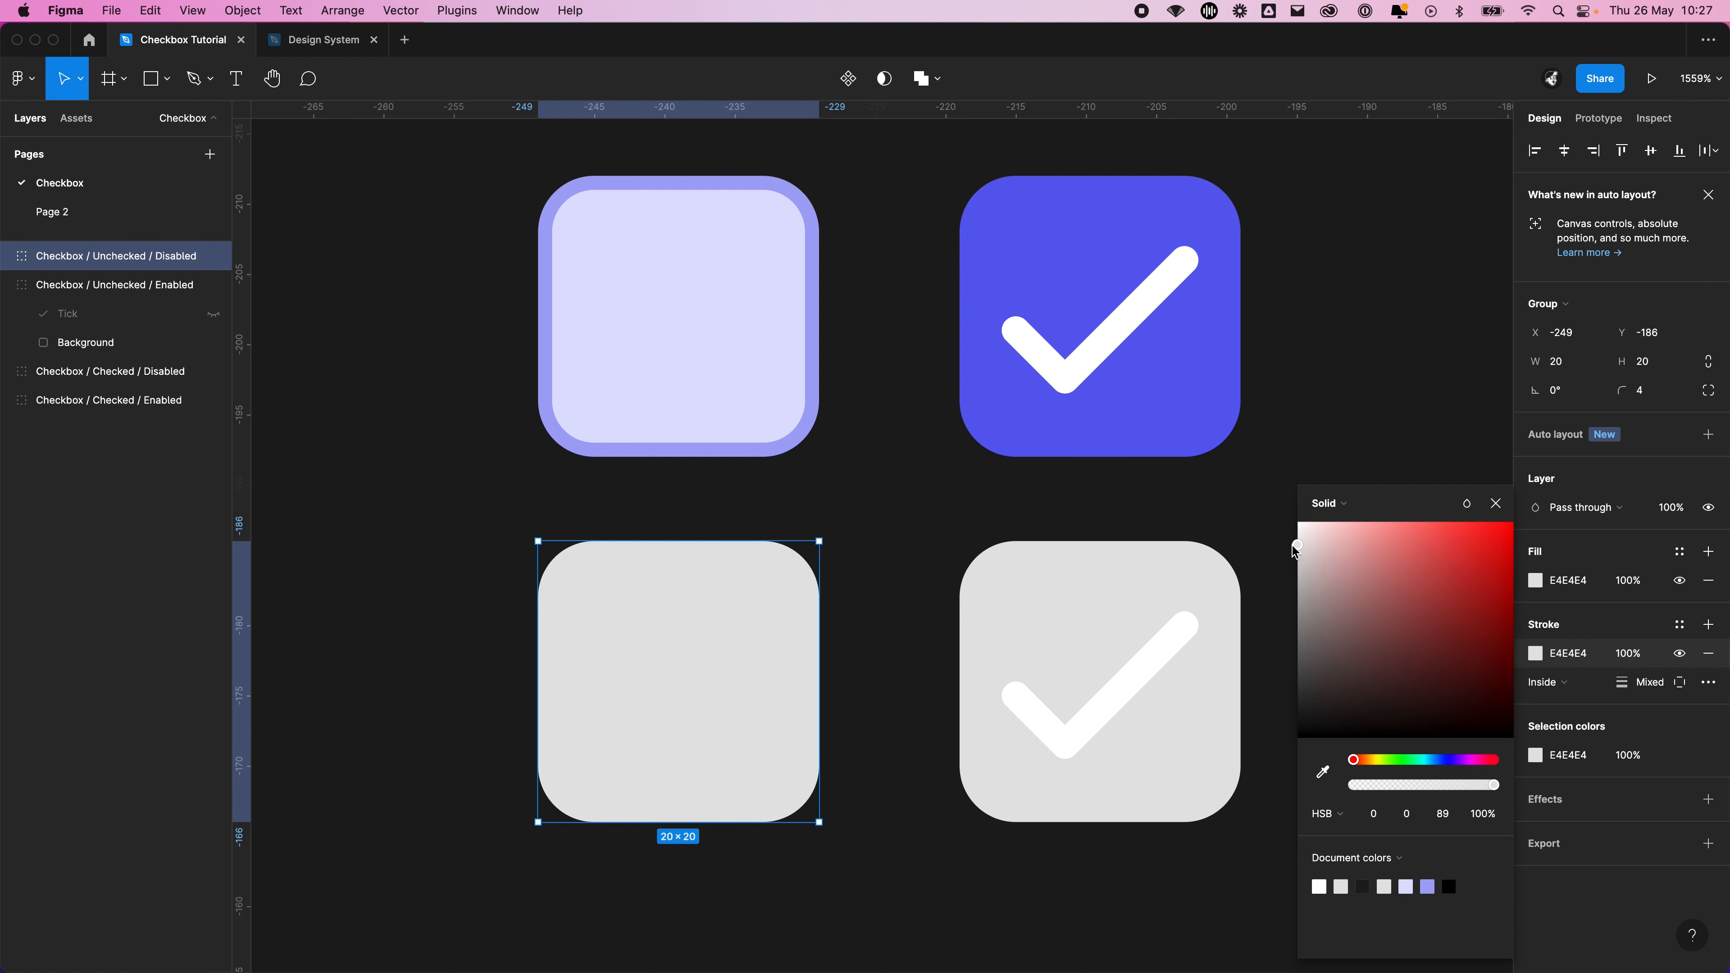
{"action": "left_click_drag", "start_coordinate": [1297, 549], "coordinate": [1297, 563]}
{"action": "left_click", "coordinate": [1321, 391]}
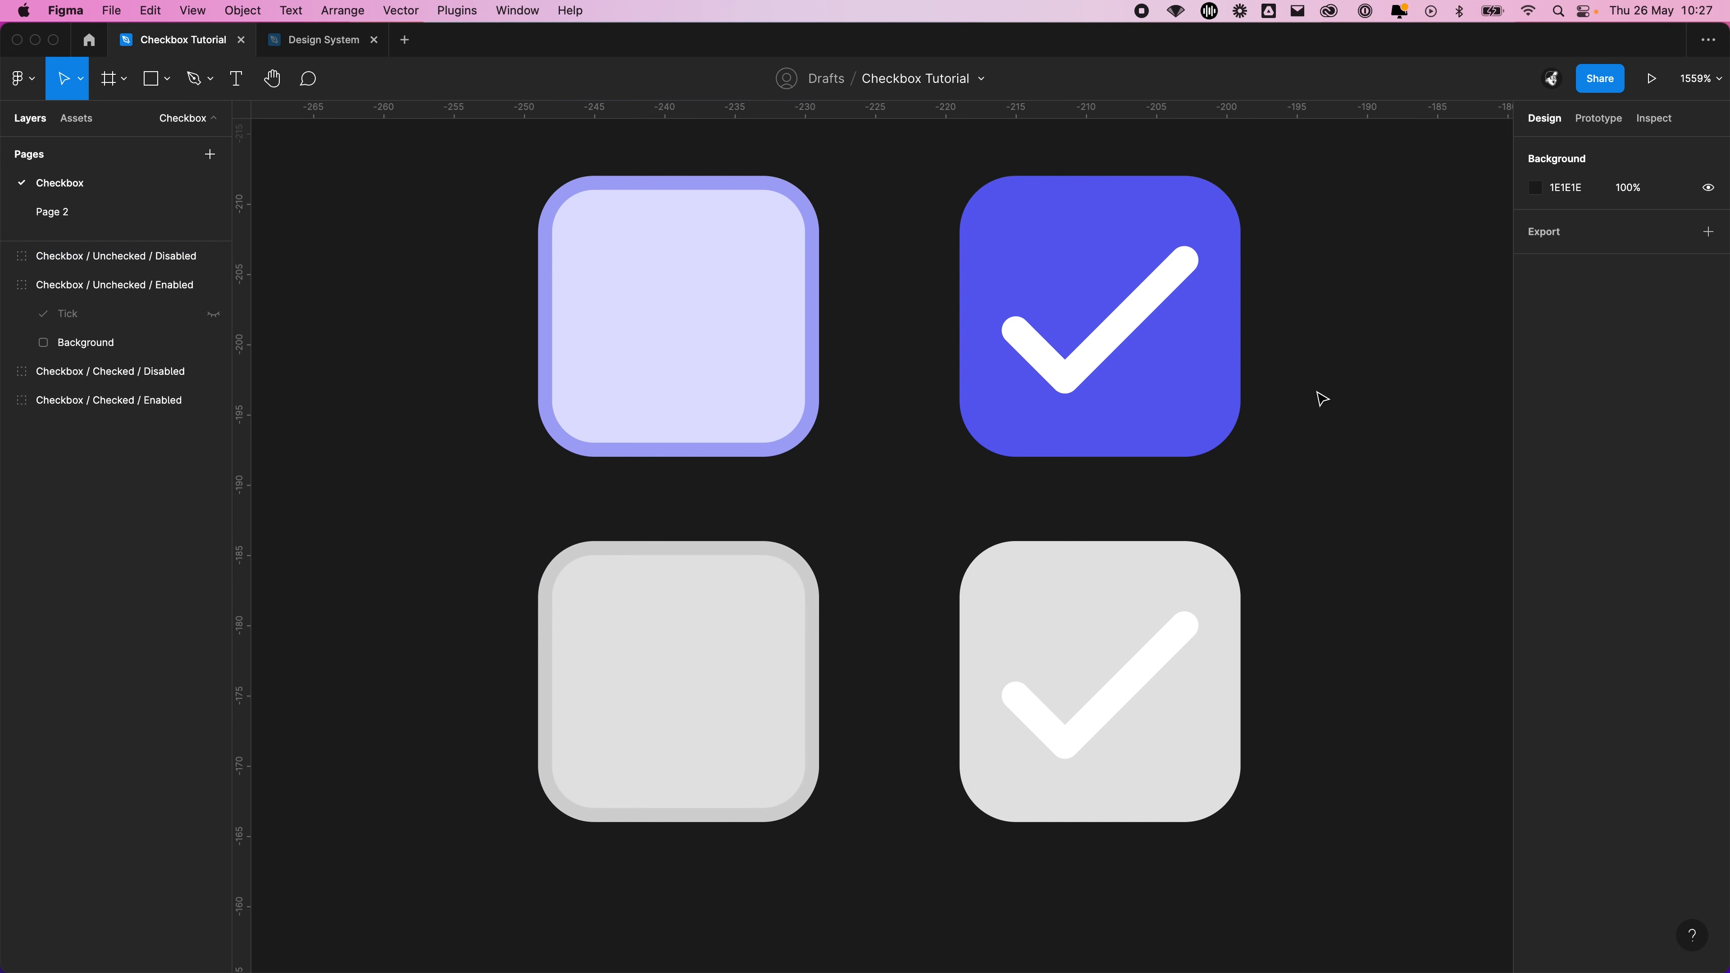
{"action": "scroll", "coordinate": [1314, 399], "scroll_direction": "down", "scroll_amount": 3}
{"action": "scroll", "coordinate": [1302, 402], "scroll_direction": "down", "scroll_amount": 3}
{"action": "left_click_drag", "start_coordinate": [1301, 402], "coordinate": [1033, 447]}
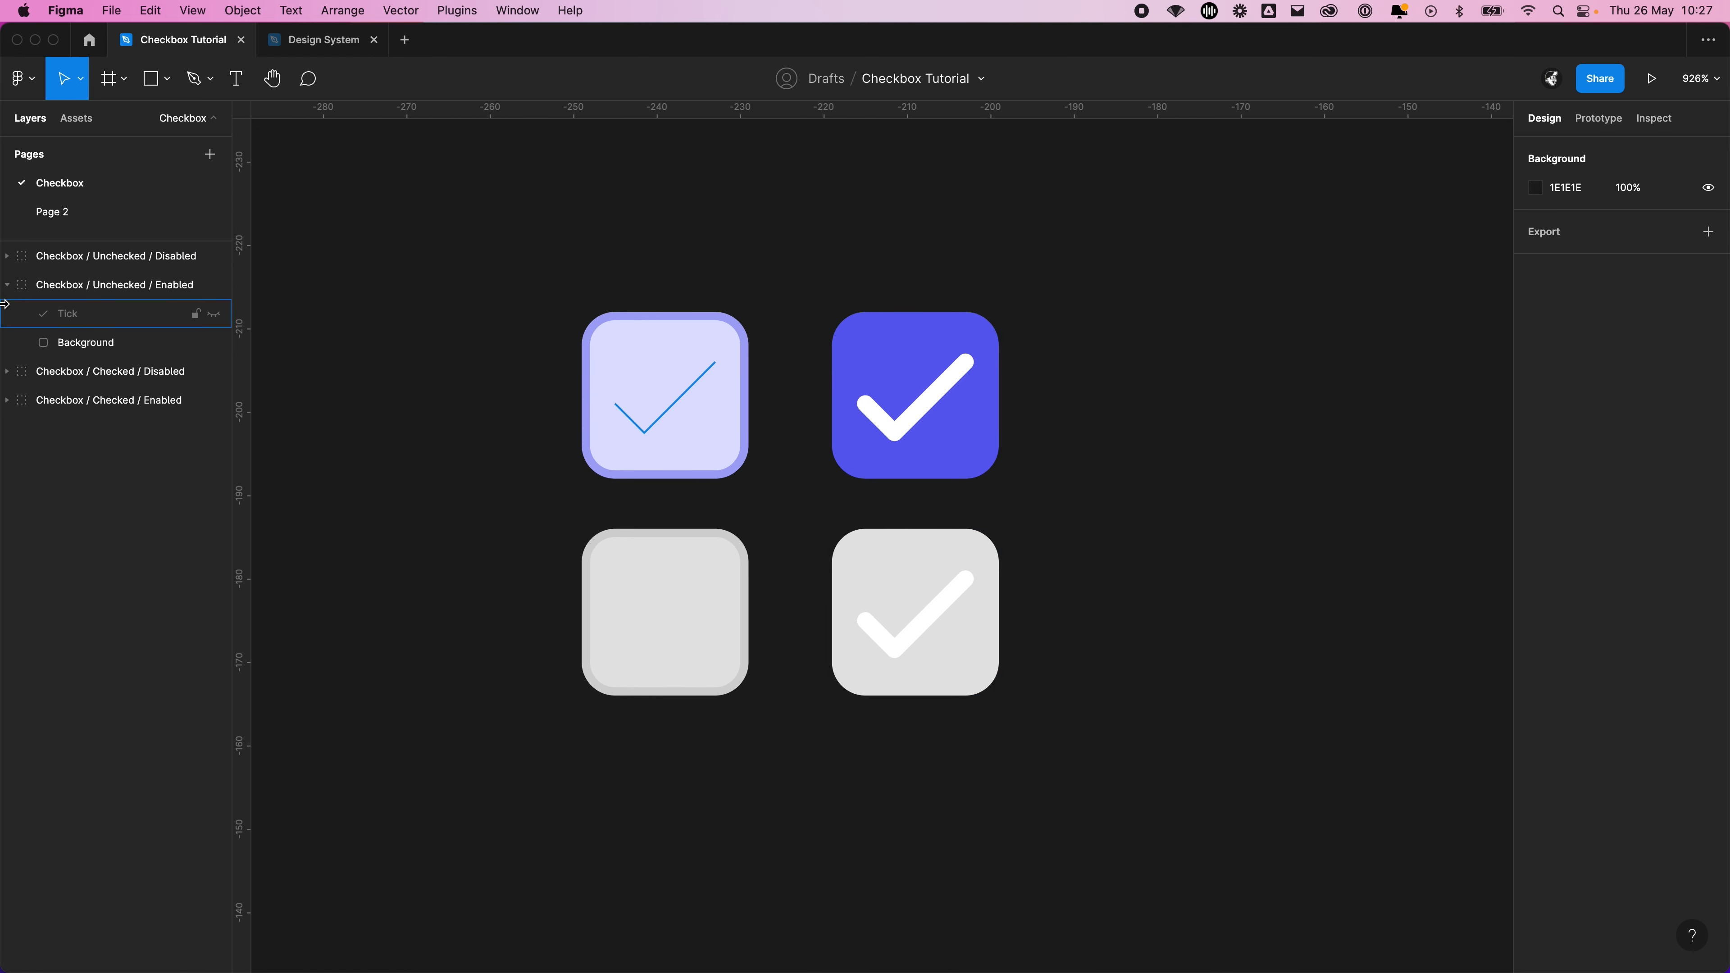
{"action": "left_click", "coordinate": [8, 286]}
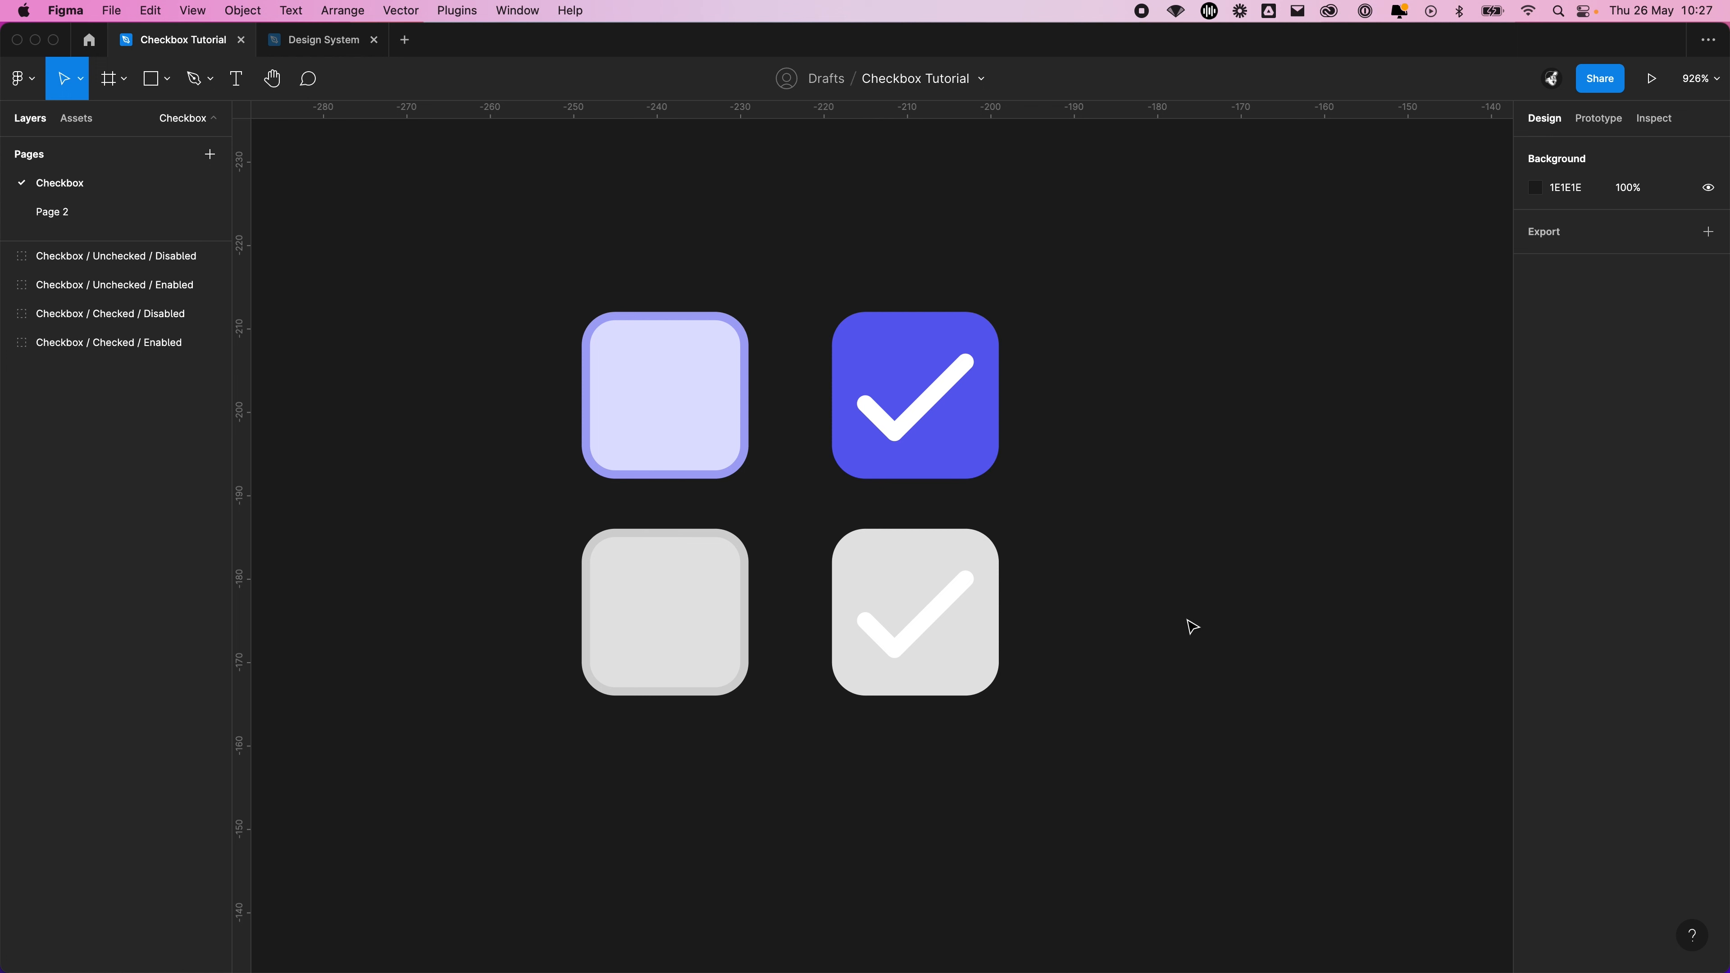
{"action": "left_click_drag", "start_coordinate": [1156, 775], "coordinate": [613, 180]}
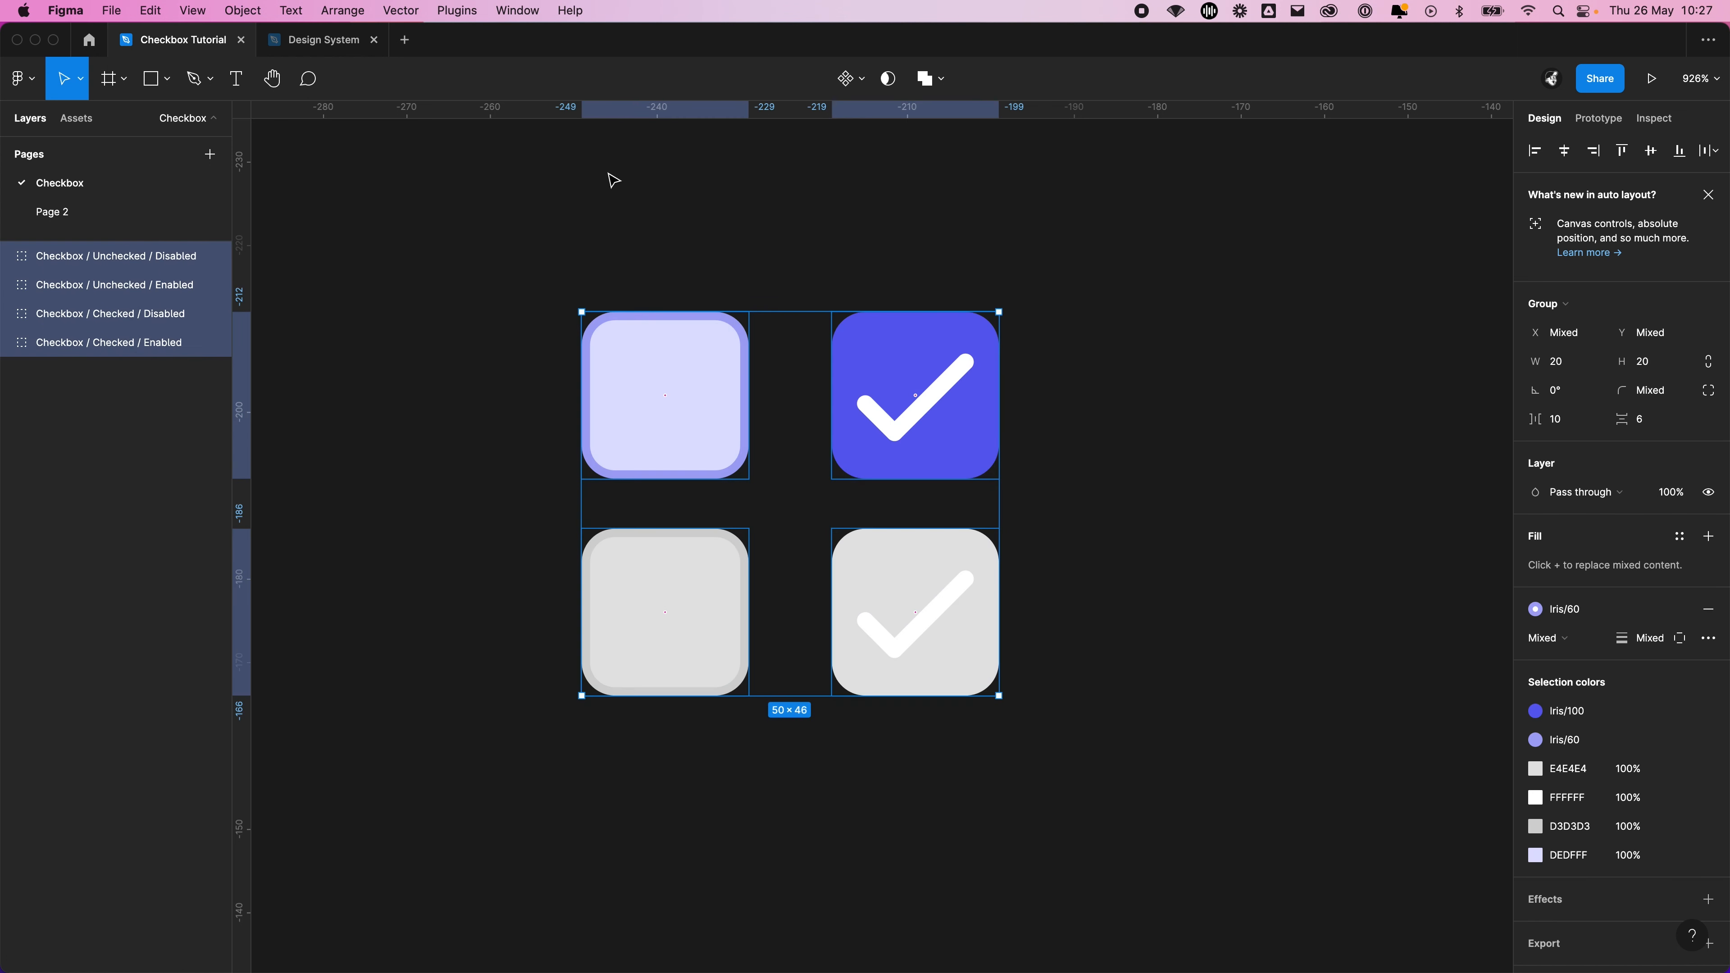
{"action": "left_click", "coordinate": [864, 83]}
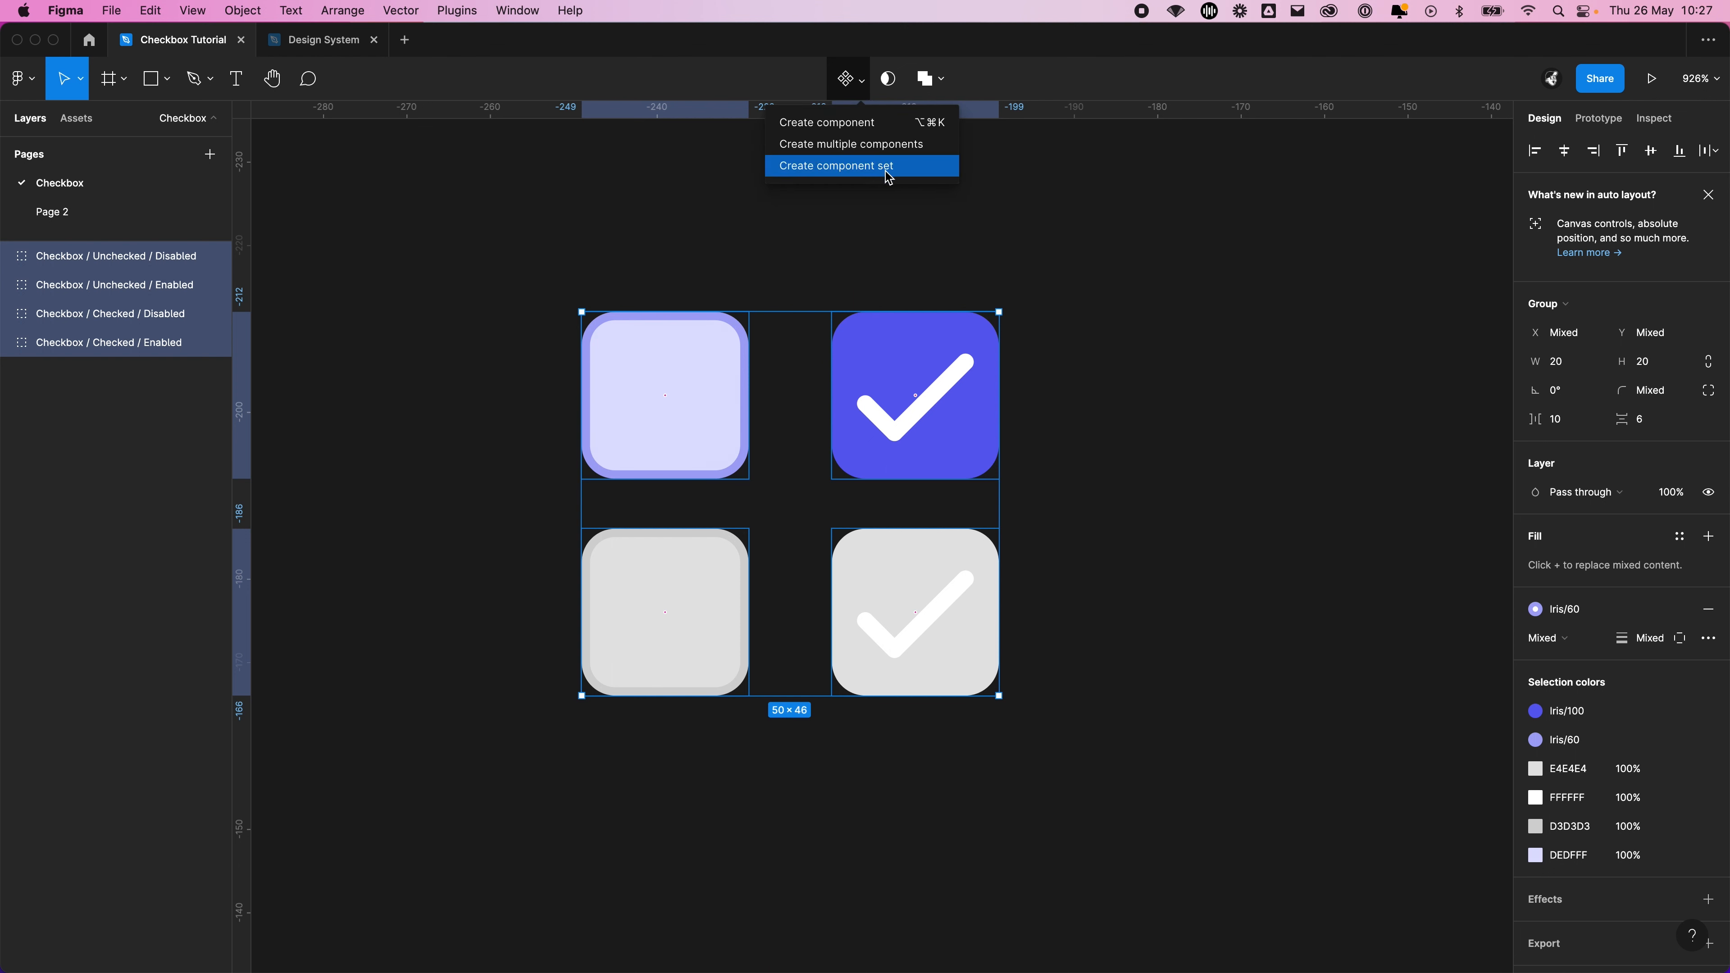
{"action": "left_click", "coordinate": [444, 287]}
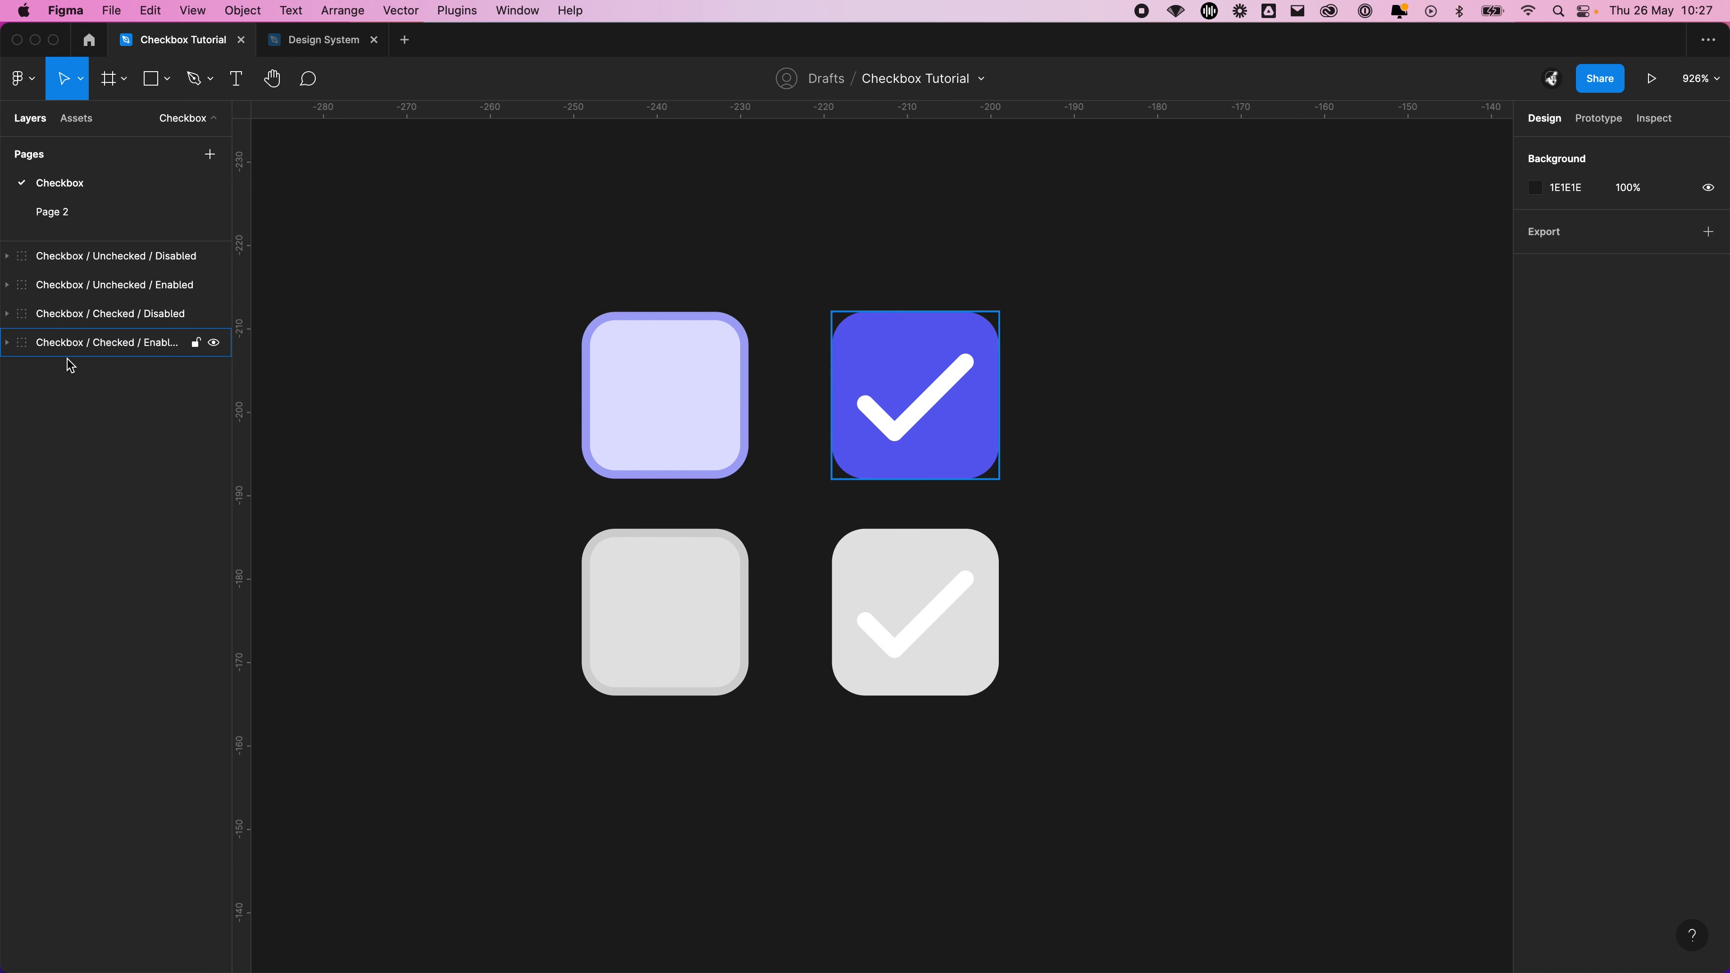
{"action": "left_click_drag", "start_coordinate": [468, 234], "coordinate": [1191, 839]}
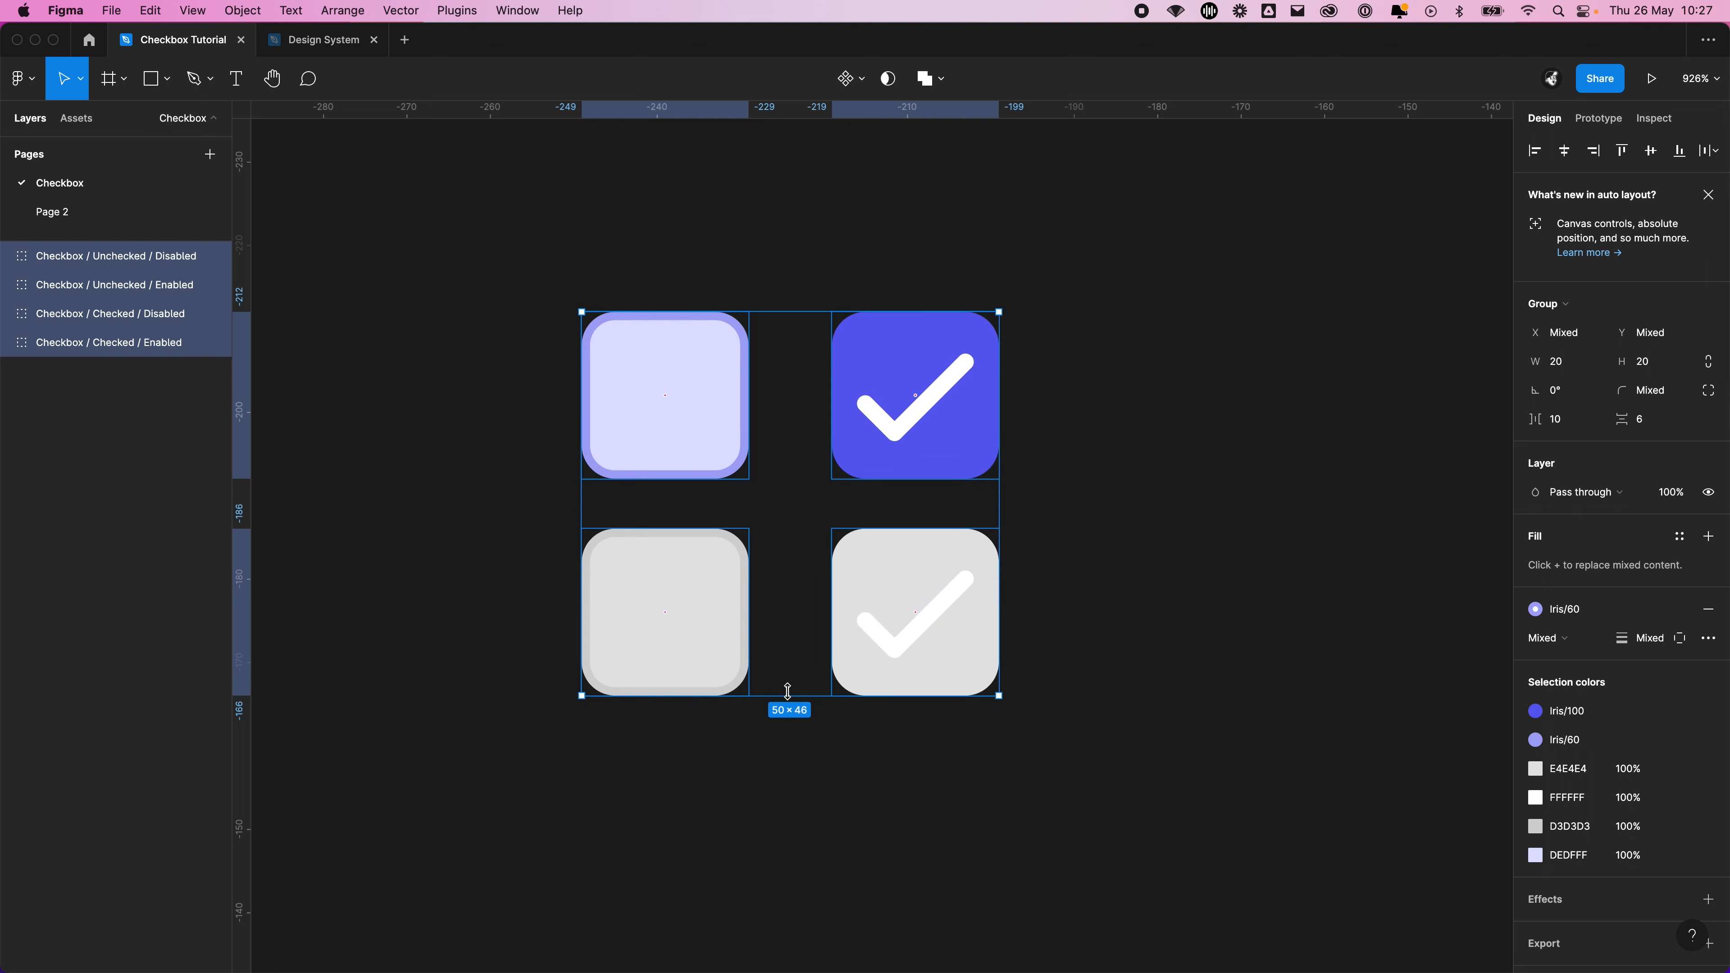
{"action": "left_click", "coordinate": [477, 346]}
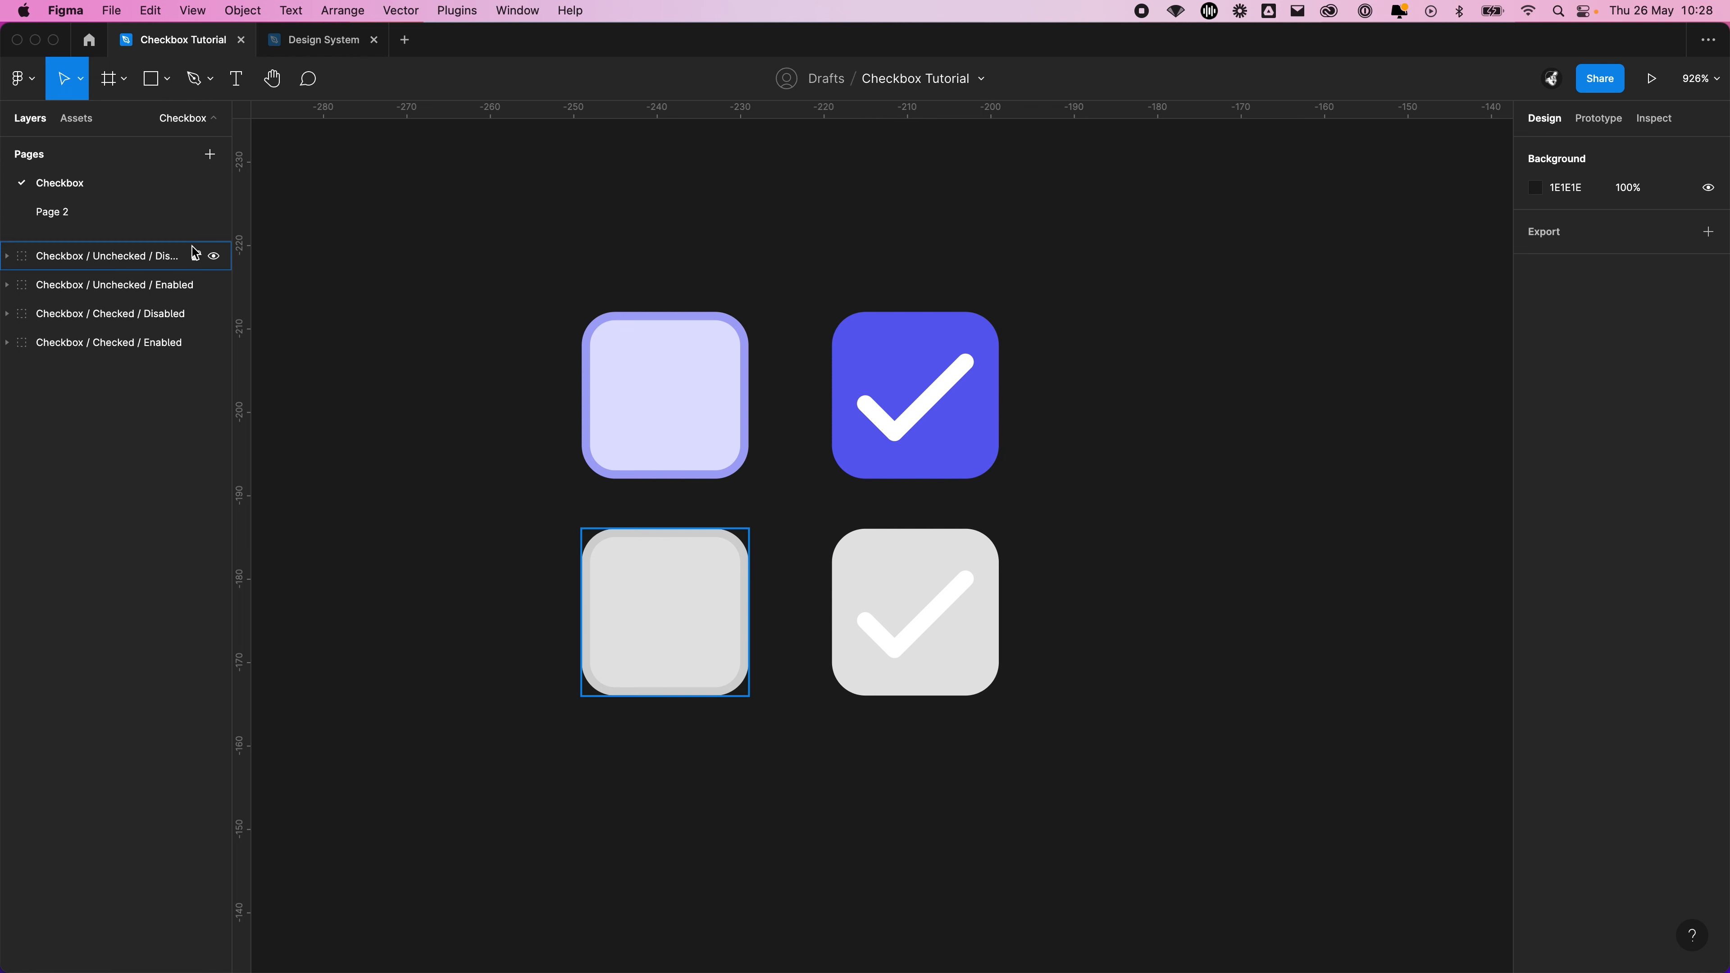
Expand all four checkbox groups in the layer list to review their Tick and Background layers
{"action": "left_click", "coordinate": [6, 256]}
{"action": "left_click", "coordinate": [6, 344]}
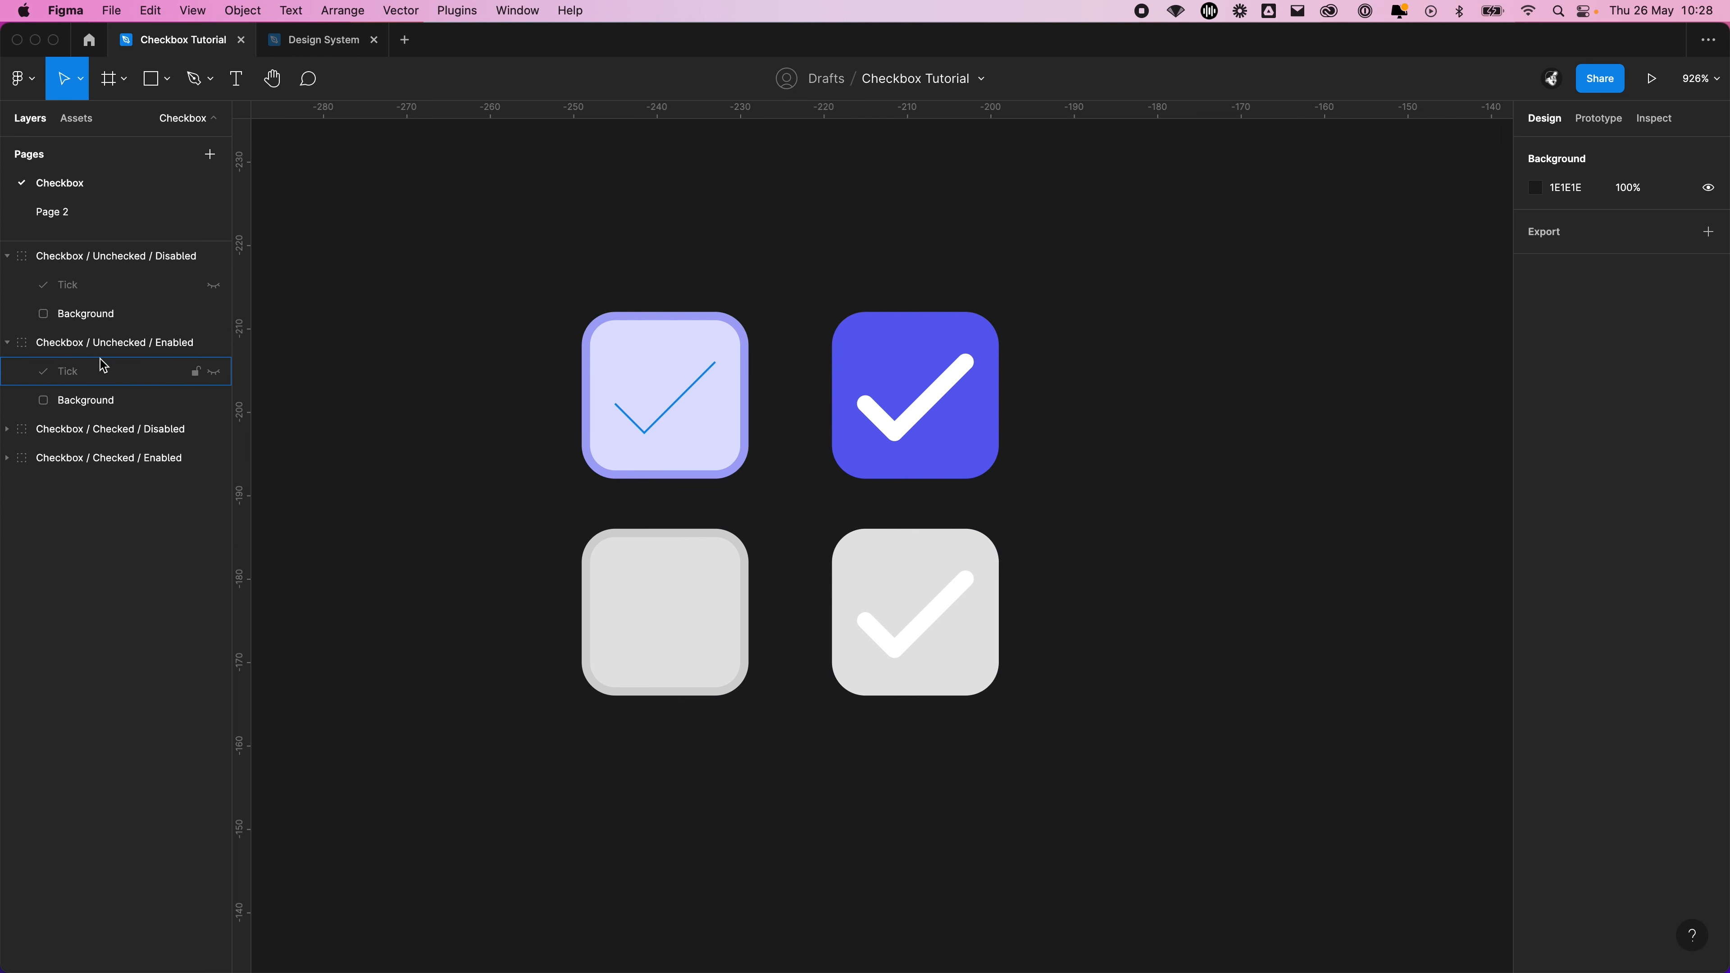
{"action": "left_click", "coordinate": [7, 429]}
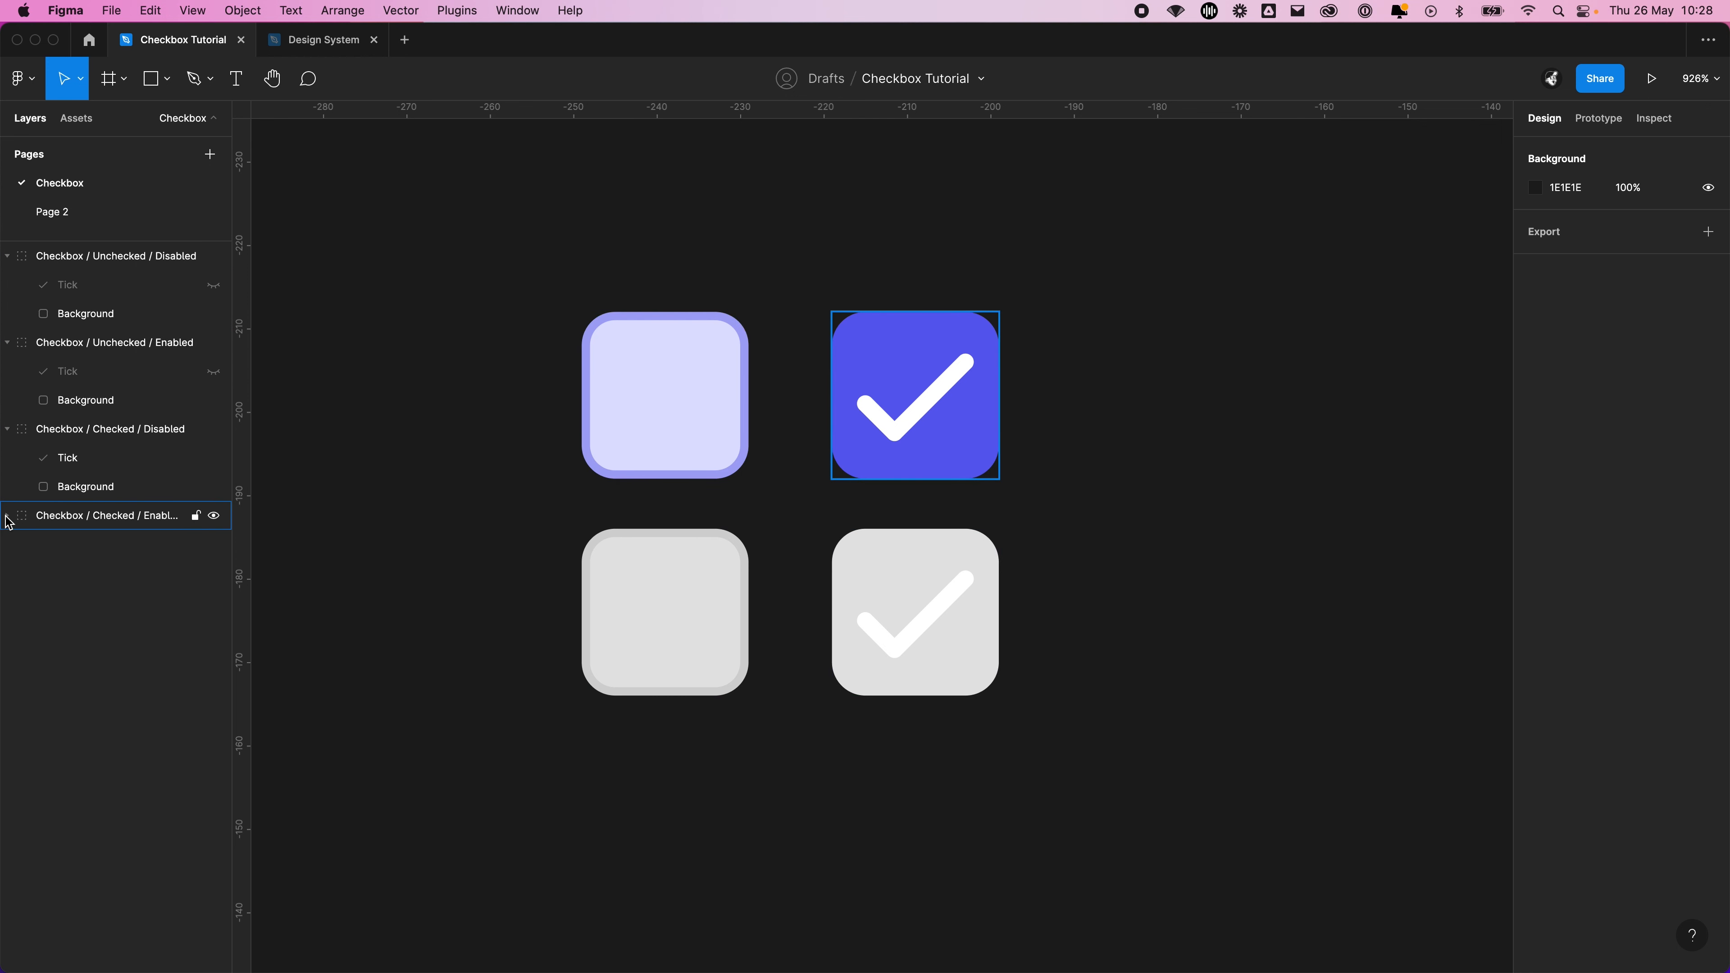
{"action": "left_click", "coordinate": [7, 515]}
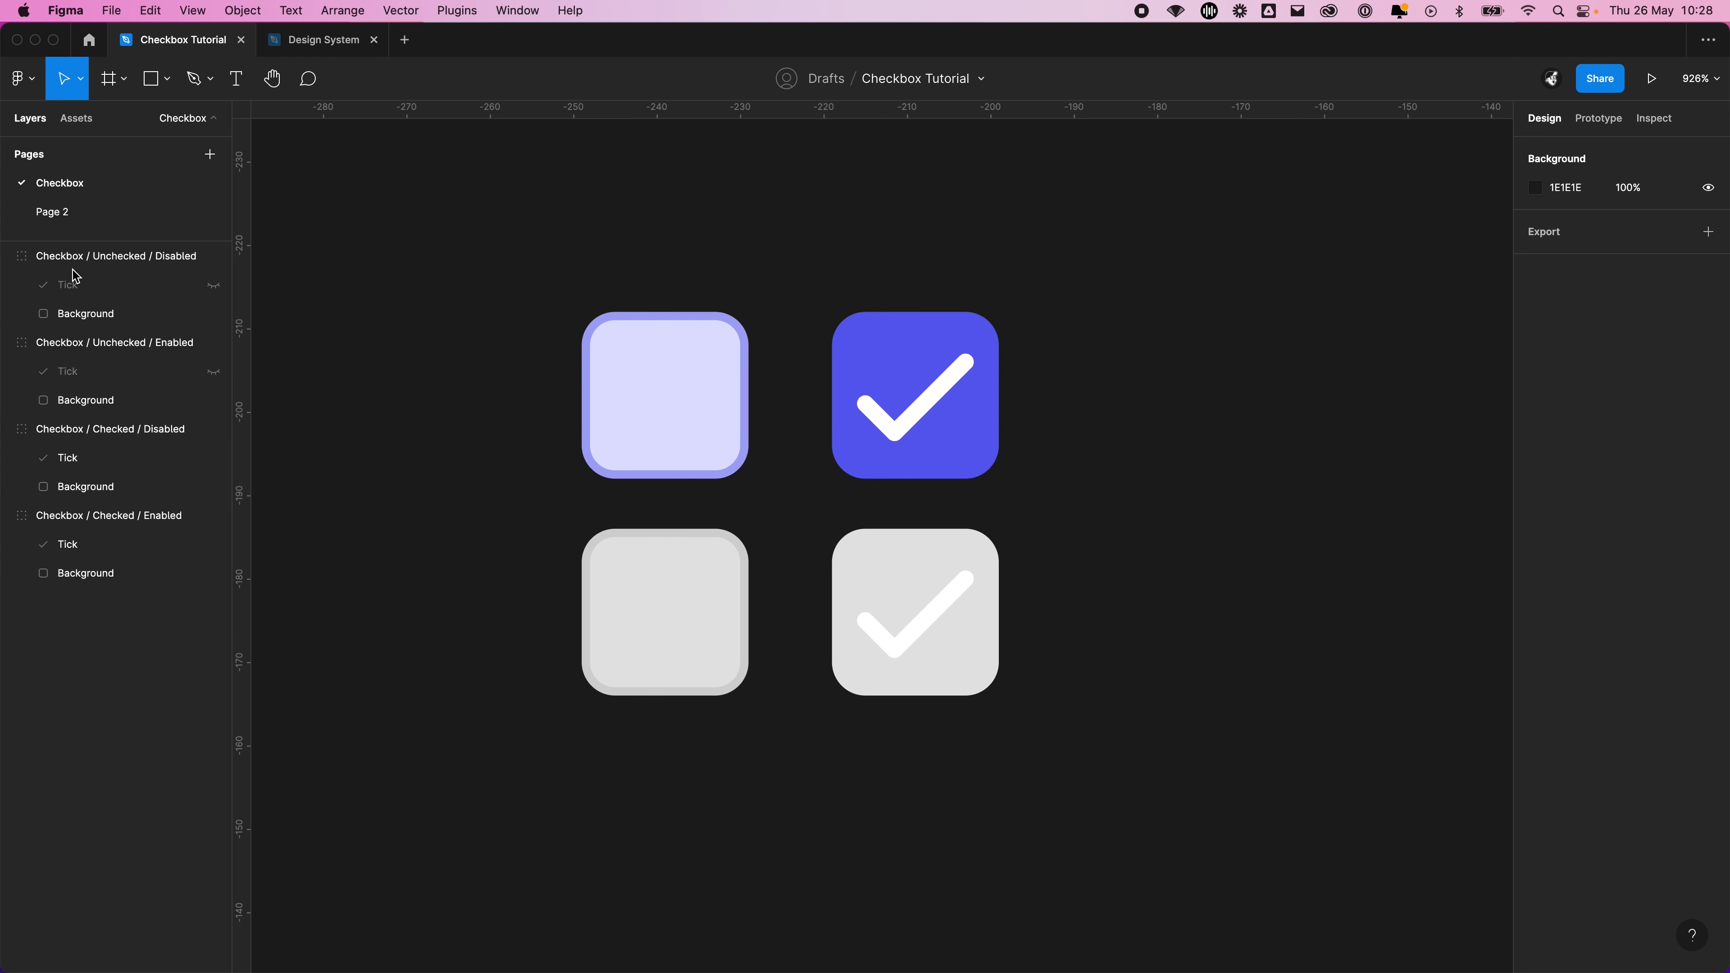
Combine the four checkbox state groups into a single component set
{"action": "left_click_drag", "start_coordinate": [468, 239], "coordinate": [1240, 807]}
{"action": "left_click", "coordinate": [857, 78]}
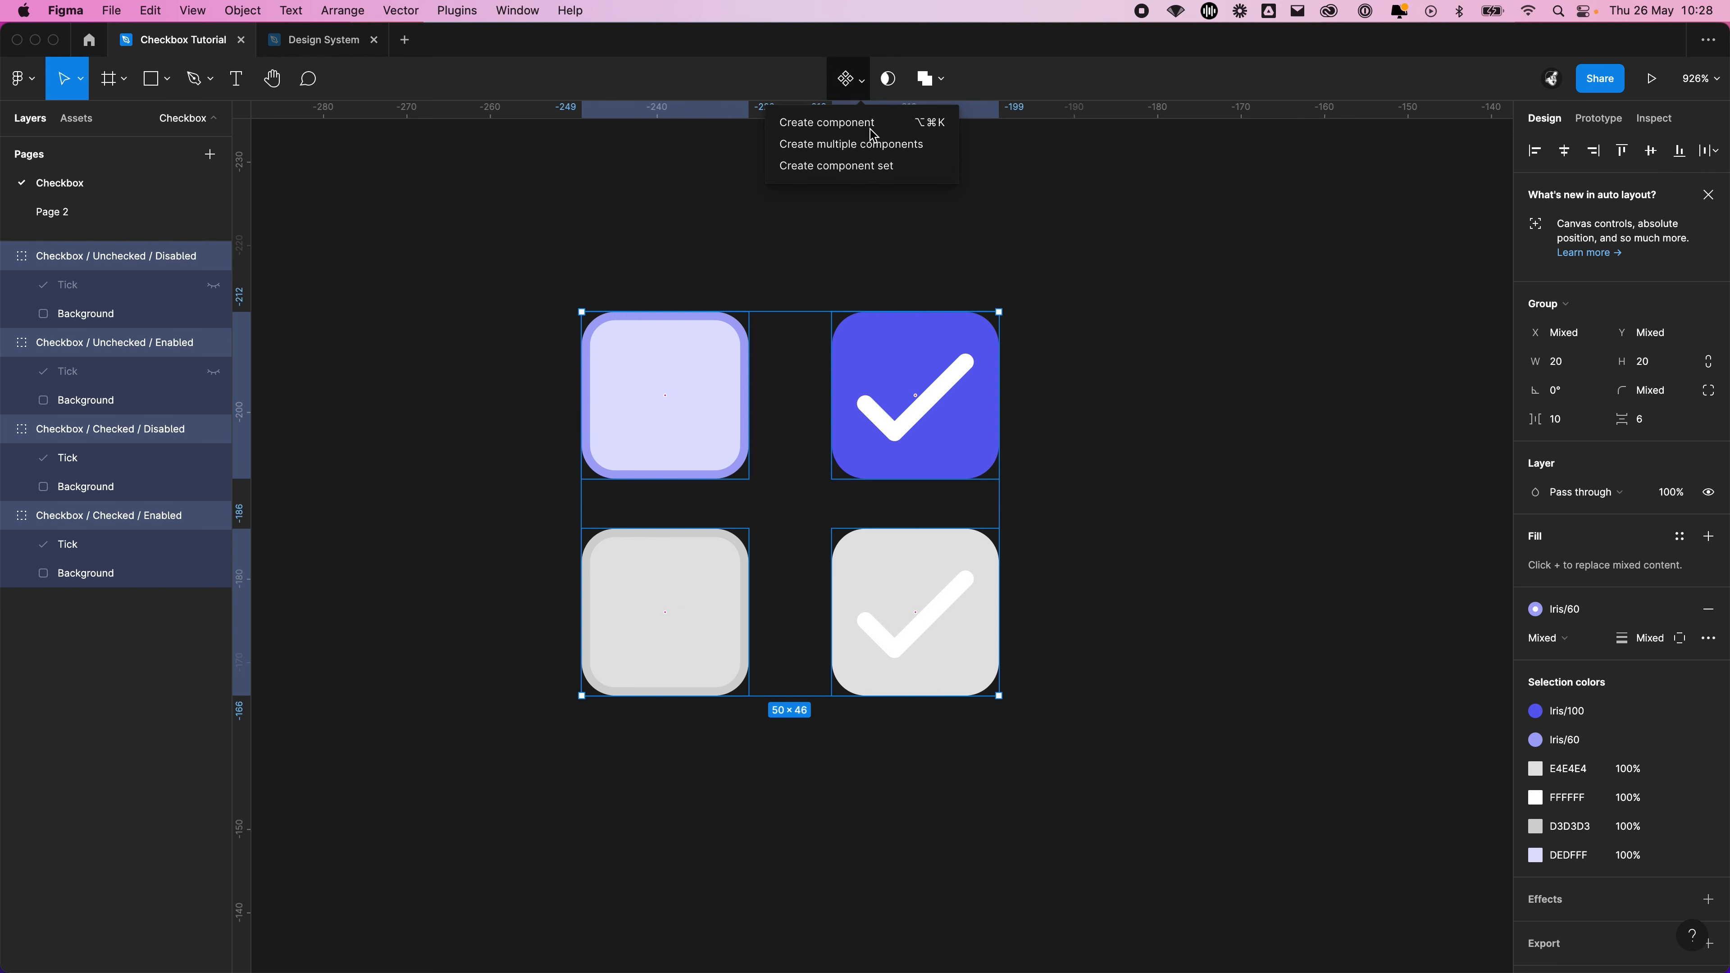
{"action": "left_click", "coordinate": [831, 166]}
{"action": "left_click", "coordinate": [1139, 383]}
{"action": "scroll", "coordinate": [1139, 383], "scroll_direction": "down", "scroll_amount": 5}
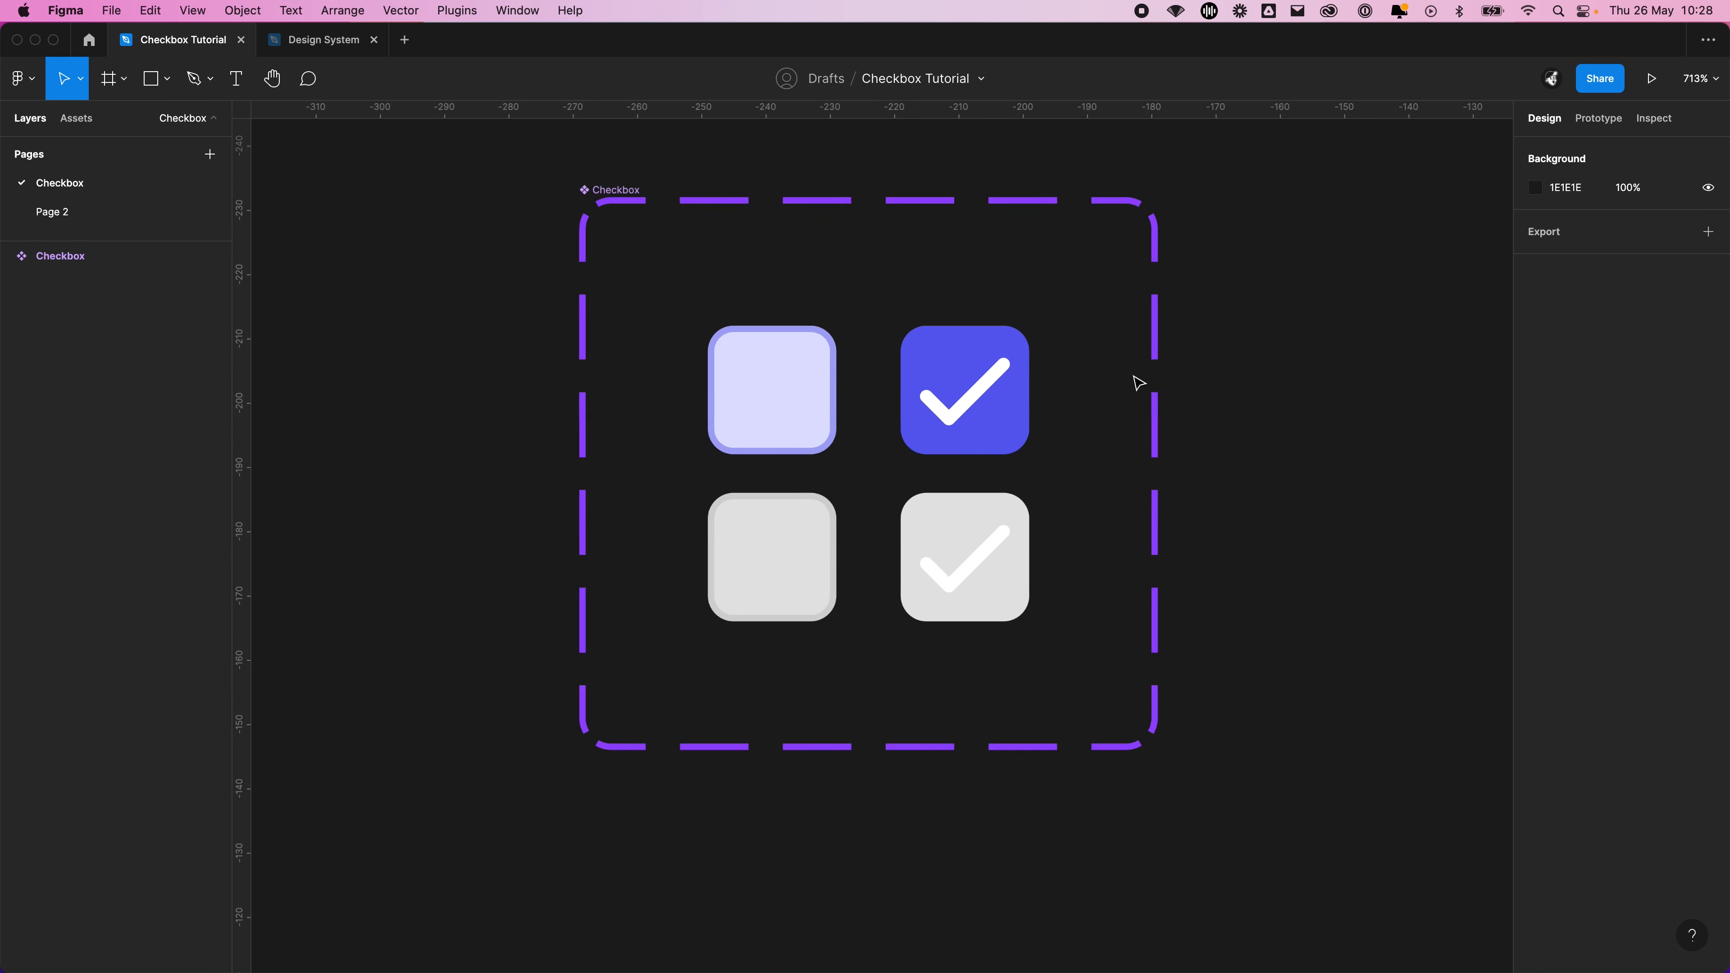
Place an instance of the local Checkbox component on the empty canvas beside the component set
{"action": "left_click_drag", "start_coordinate": [1251, 379], "coordinate": [1100, 413]}
{"action": "scroll", "coordinate": [1100, 414], "scroll_direction": "right", "scroll_amount": 3}
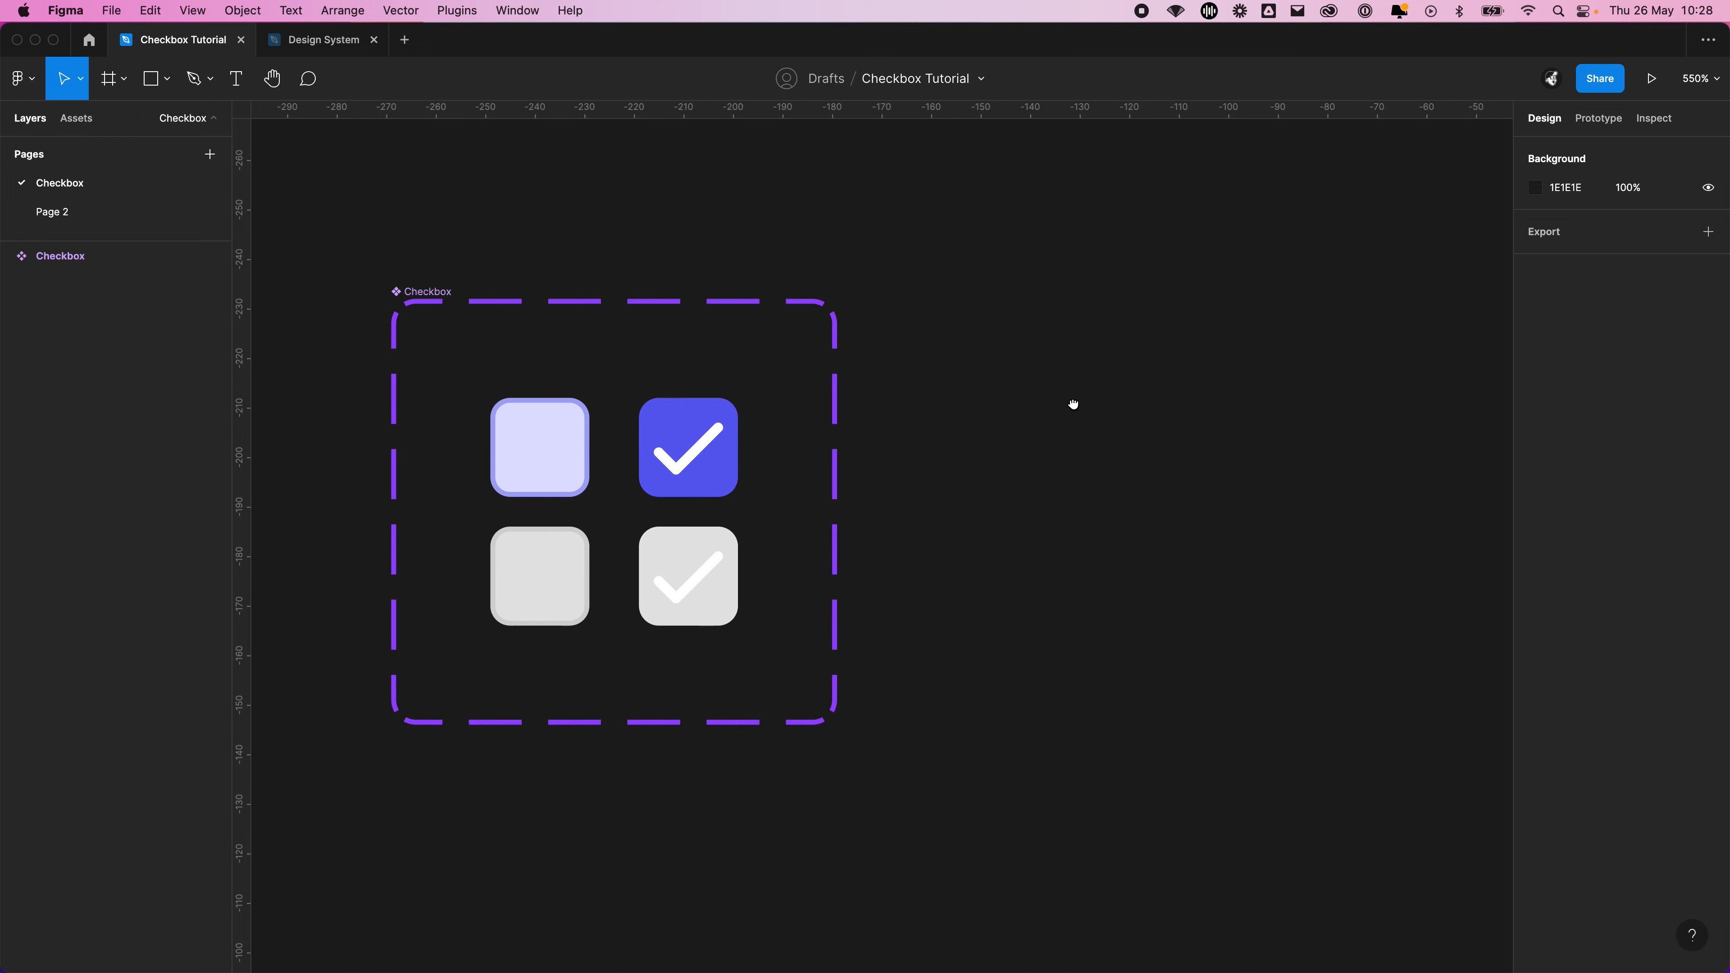
{"action": "left_click", "coordinate": [77, 120]}
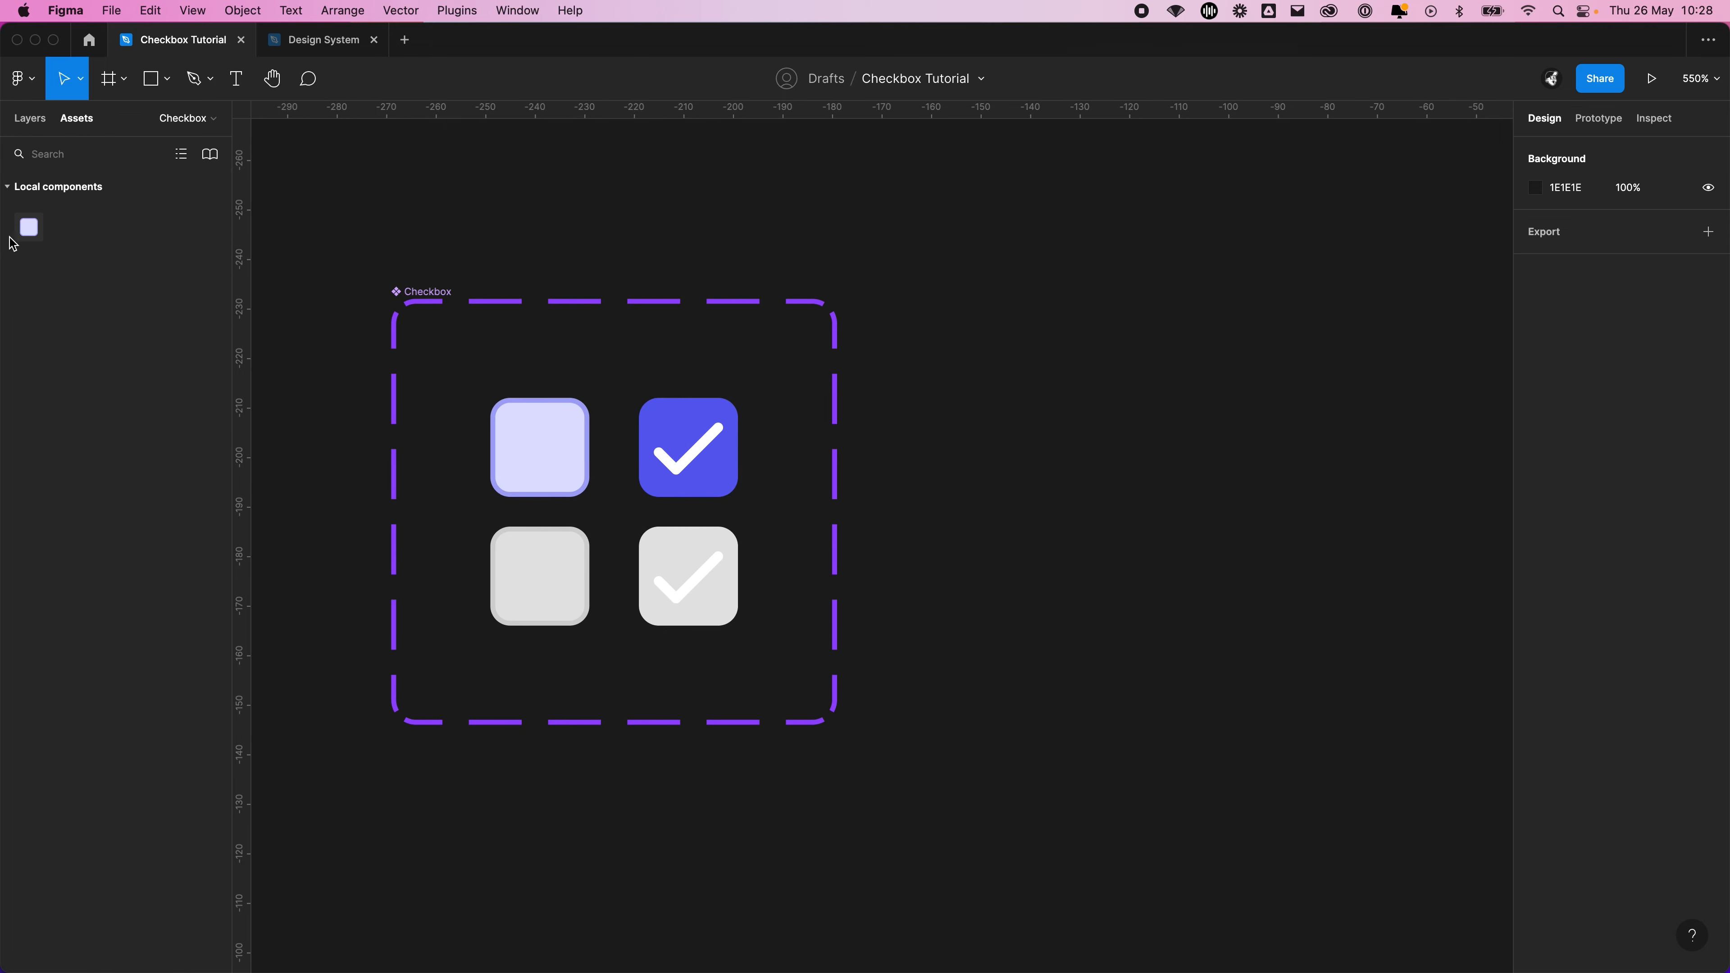
{"action": "left_click_drag", "start_coordinate": [28, 227], "coordinate": [1059, 485]}
{"action": "left_click", "coordinate": [1165, 589]}
{"action": "scroll", "coordinate": [1162, 573], "scroll_direction": "up", "scroll_amount": 2}
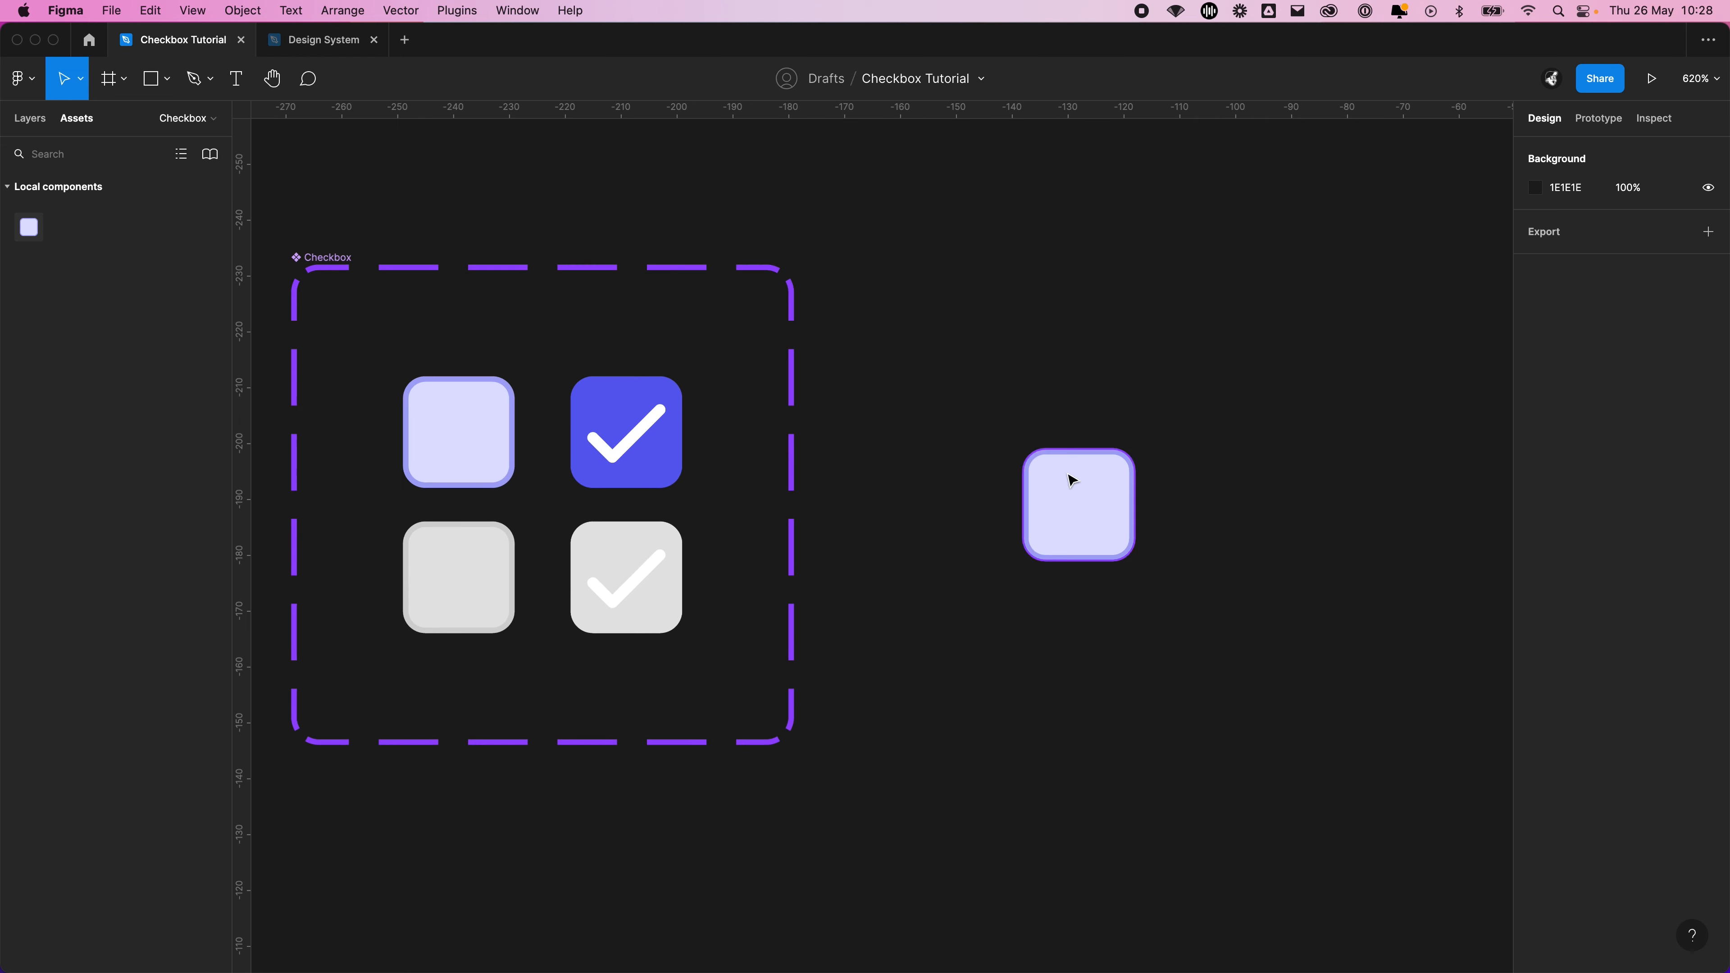
{"action": "left_click", "coordinate": [1029, 449]}
{"action": "left_click_drag", "start_coordinate": [1029, 449], "coordinate": [973, 443]}
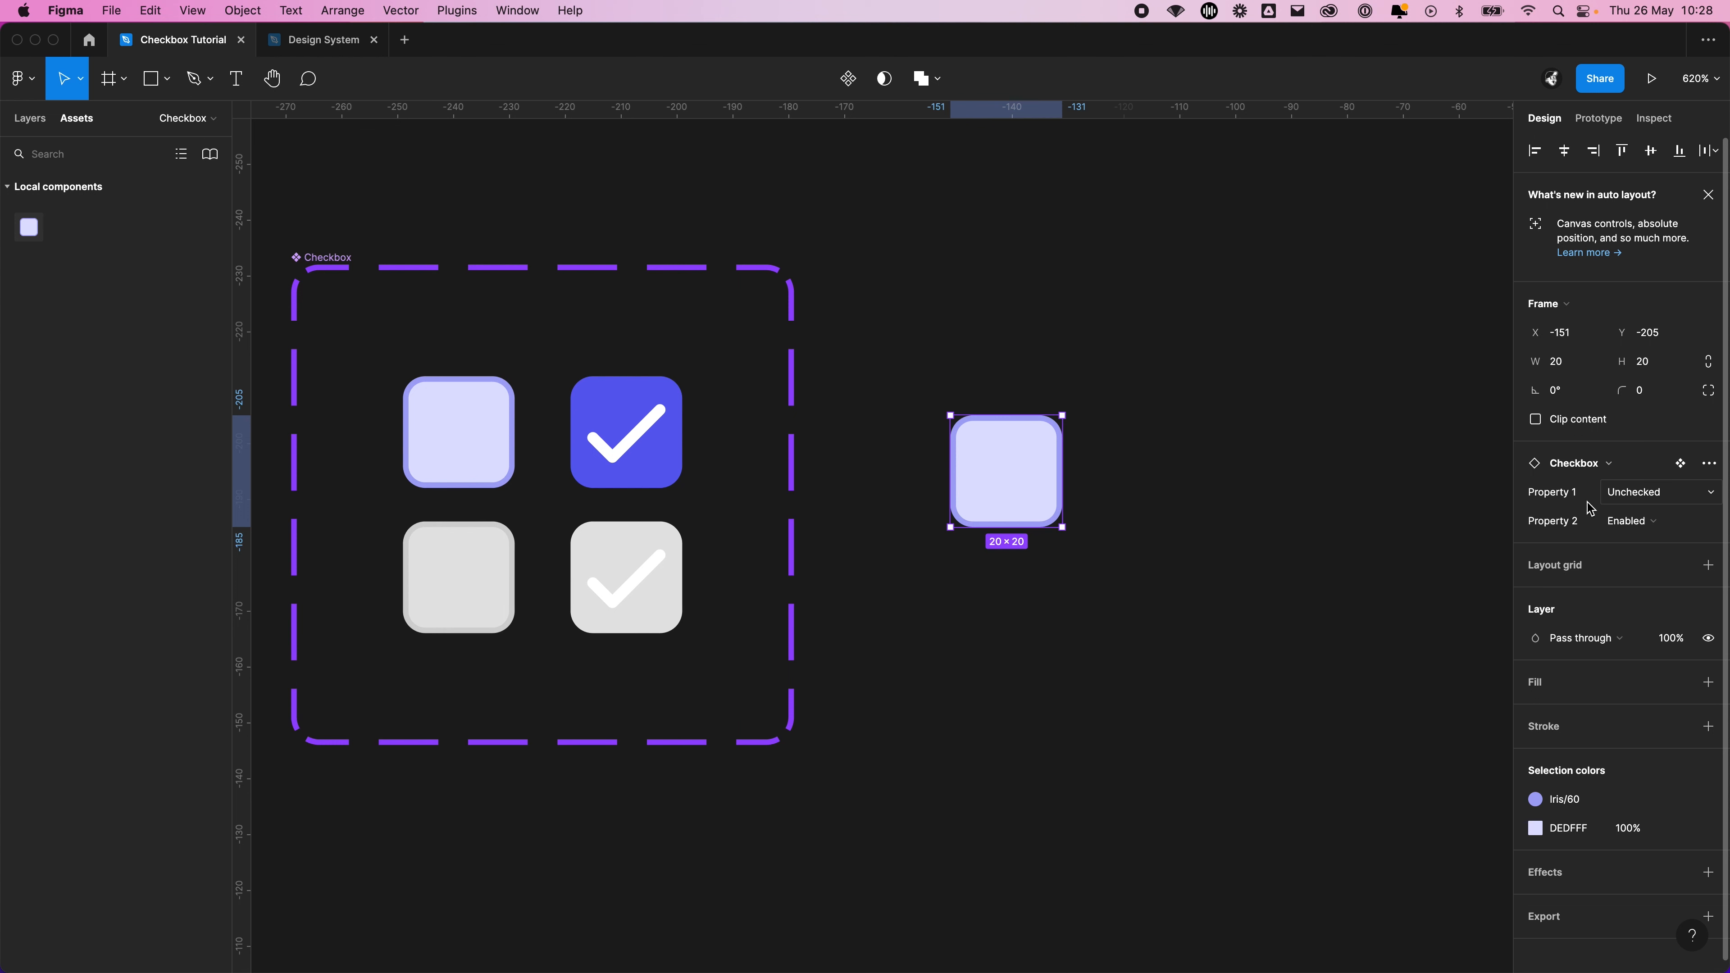
Test the instance's Property 1 by switching it to Checked and back to Unchecked
{"action": "left_click", "coordinate": [1689, 495]}
{"action": "left_click", "coordinate": [1681, 469]}
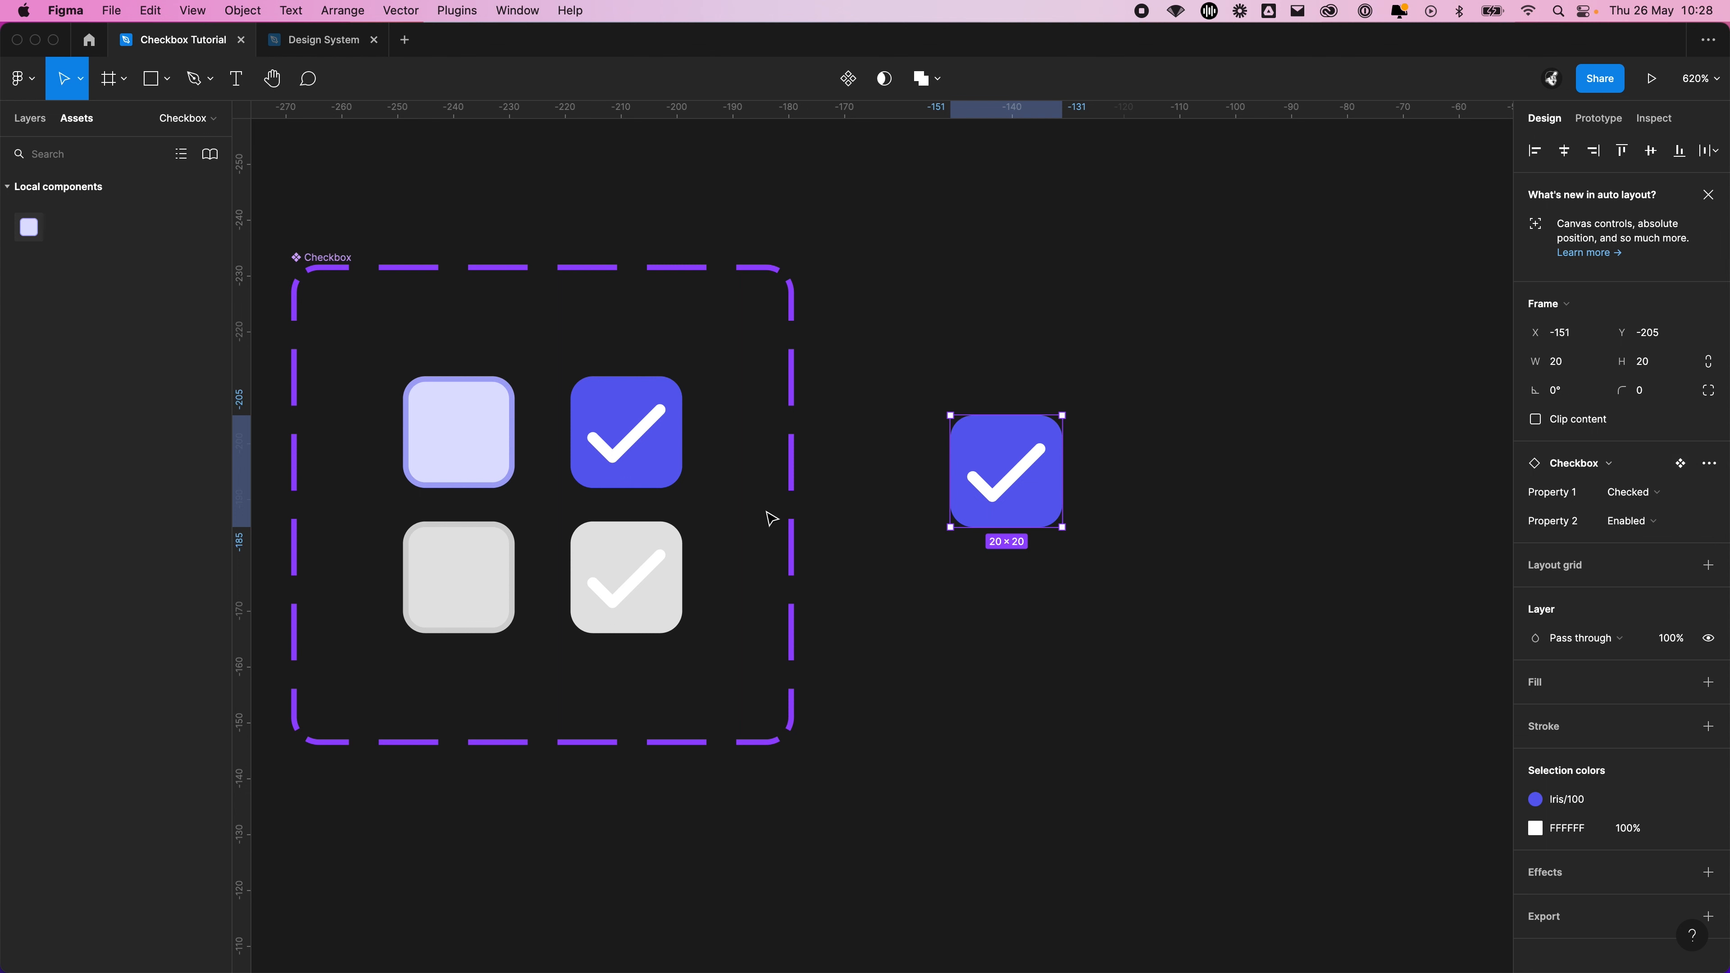
{"action": "left_click", "coordinate": [1633, 492]}
{"action": "left_click", "coordinate": [1641, 516]}
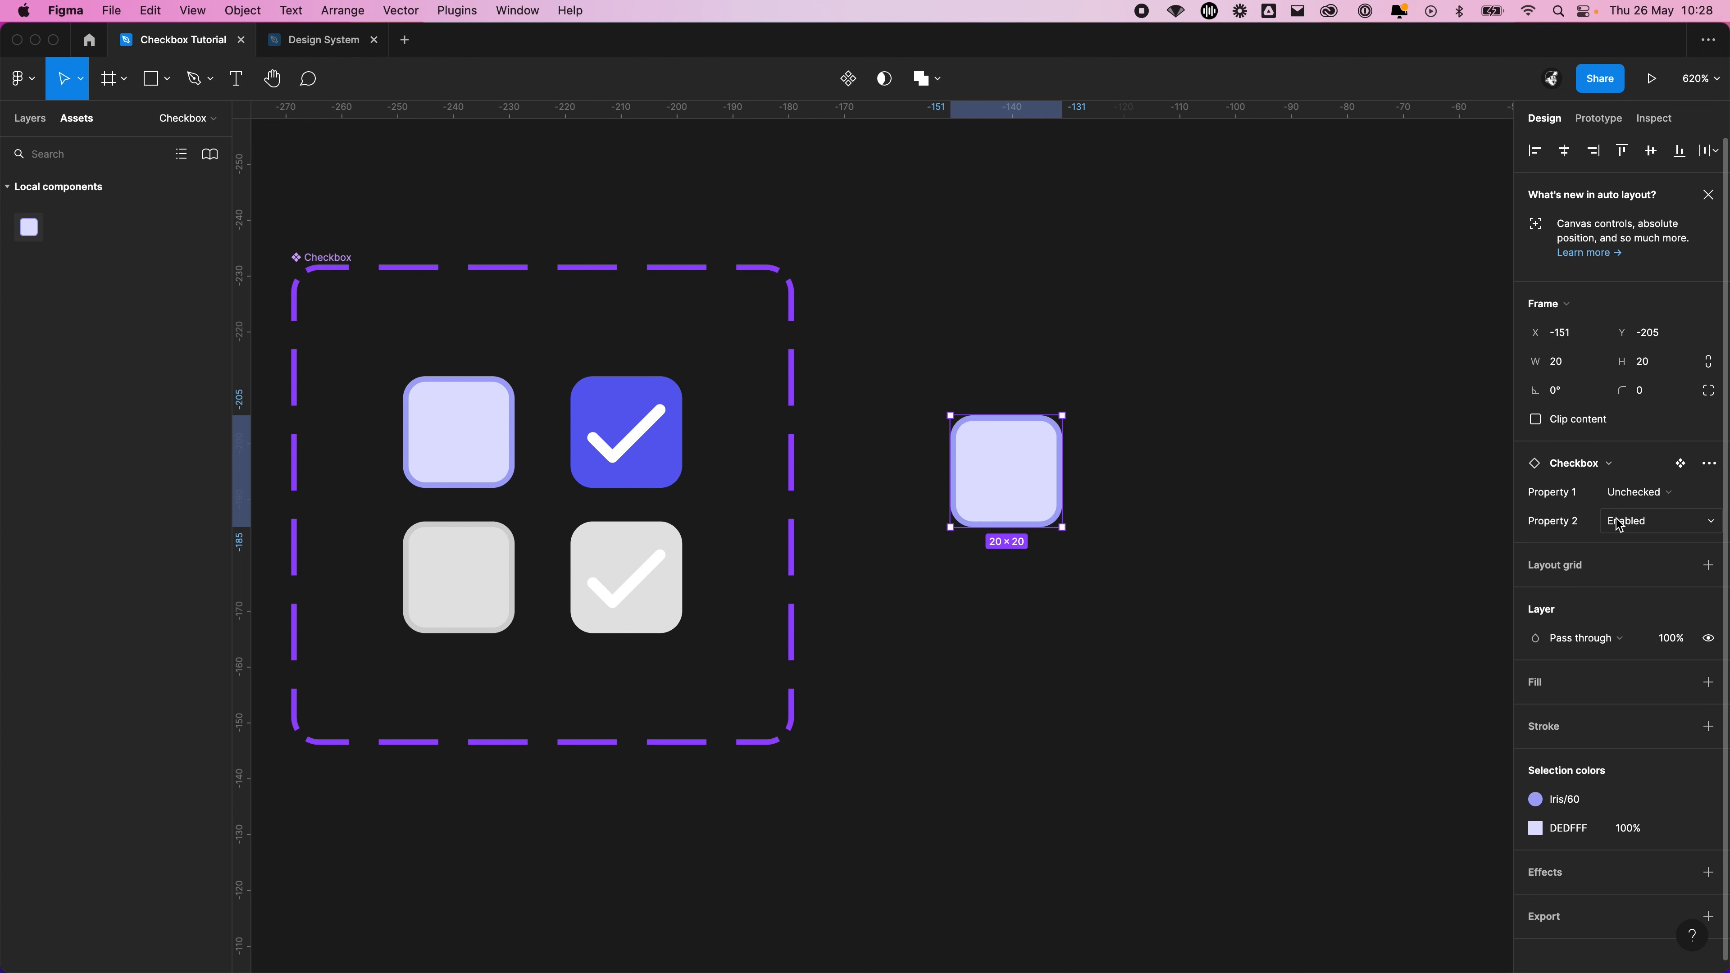
Set the checkbox instance's Property 2 to Disabled and its Property 1 to Checked
{"action": "left_click", "coordinate": [1619, 523]}
{"action": "left_click", "coordinate": [1641, 503]}
{"action": "left_click", "coordinate": [1634, 495]}
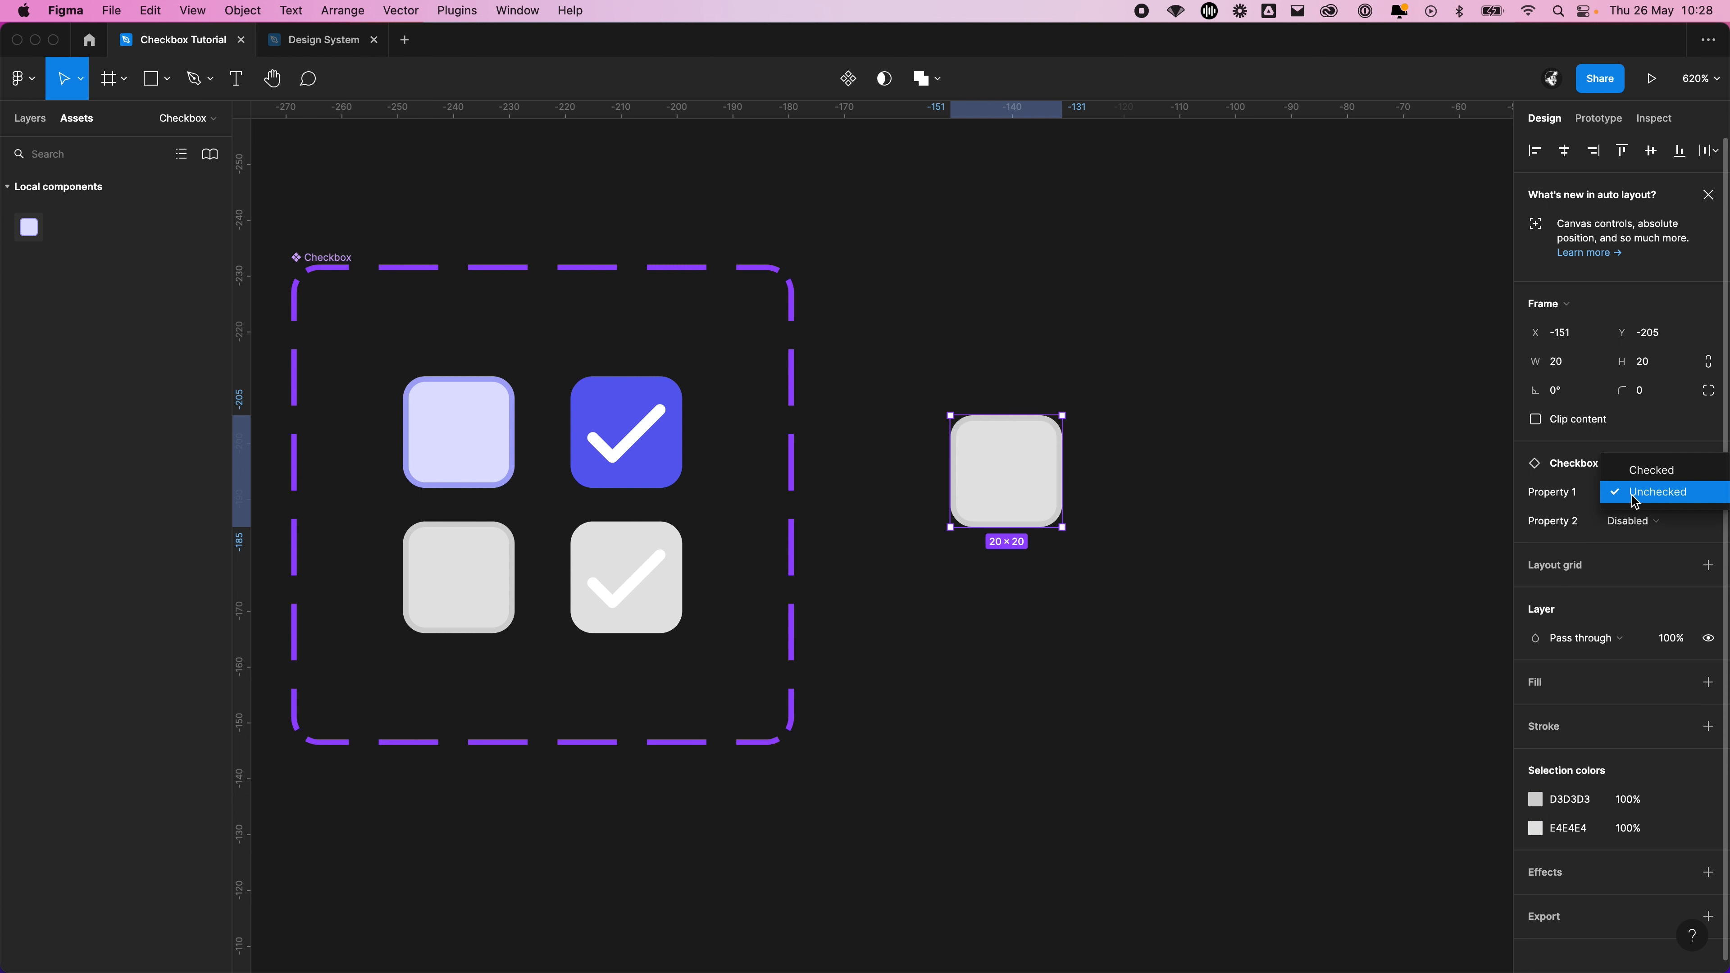
{"action": "left_click", "coordinate": [1645, 470]}
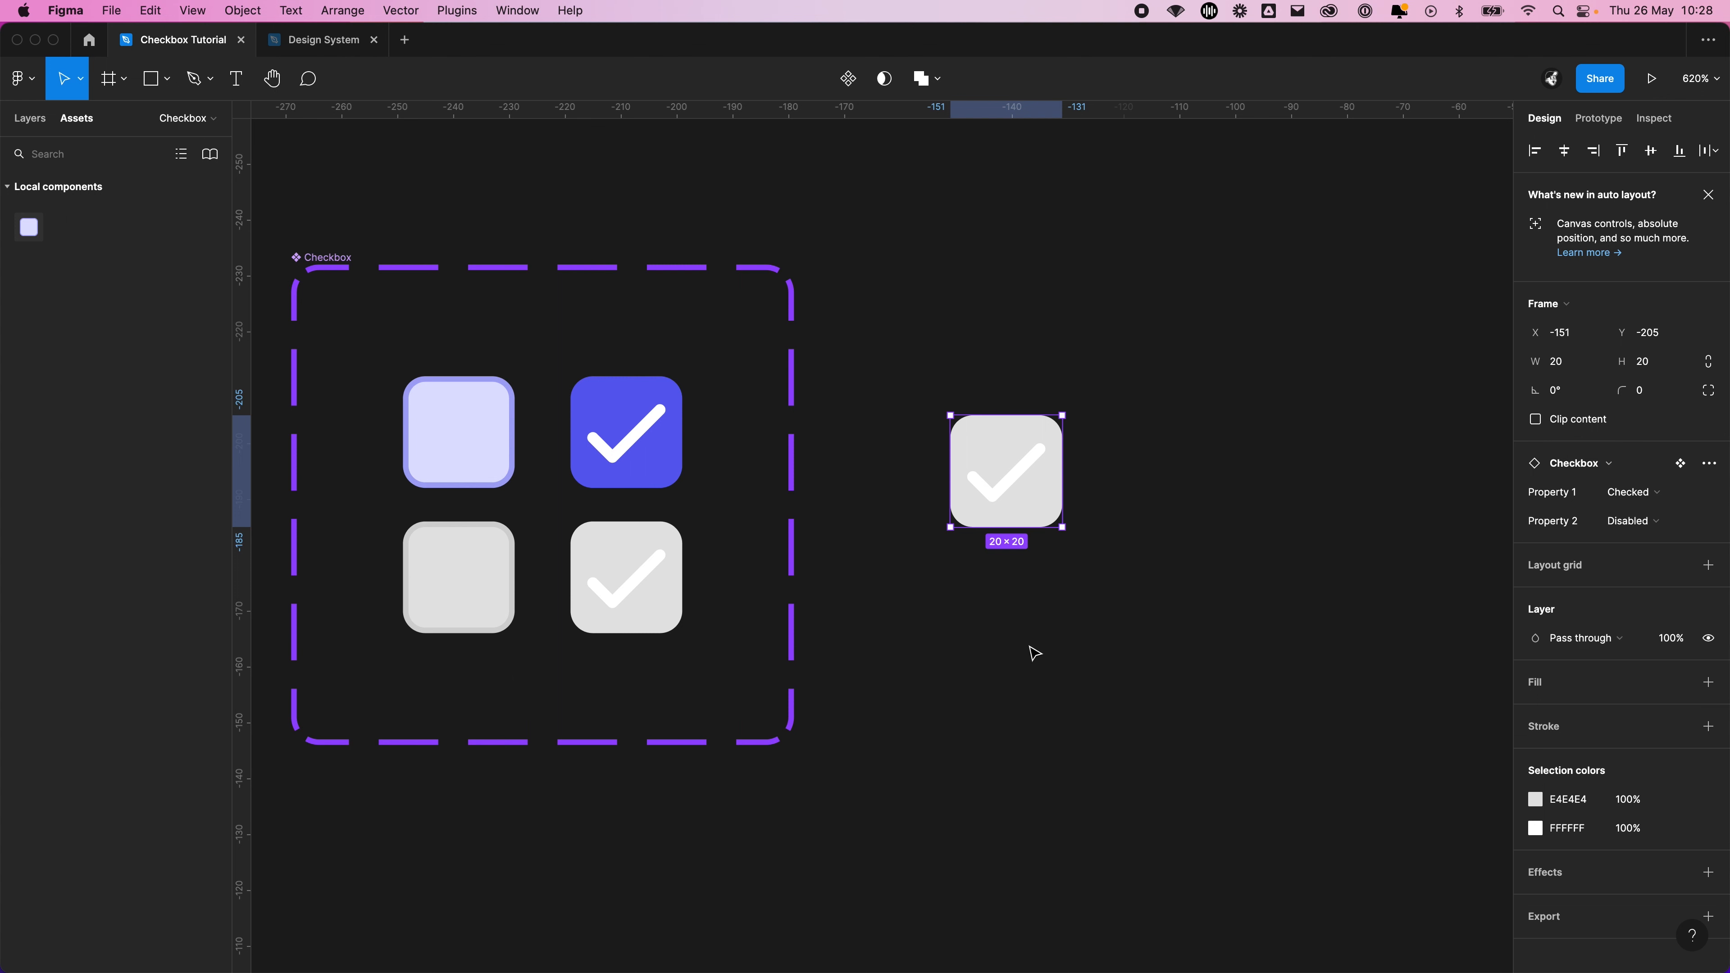
Duplicate the Checked / Disabled instance above and below itself to form an aligned vertical column of three
{"action": "left_click_drag", "start_coordinate": [993, 463], "coordinate": [988, 491]}
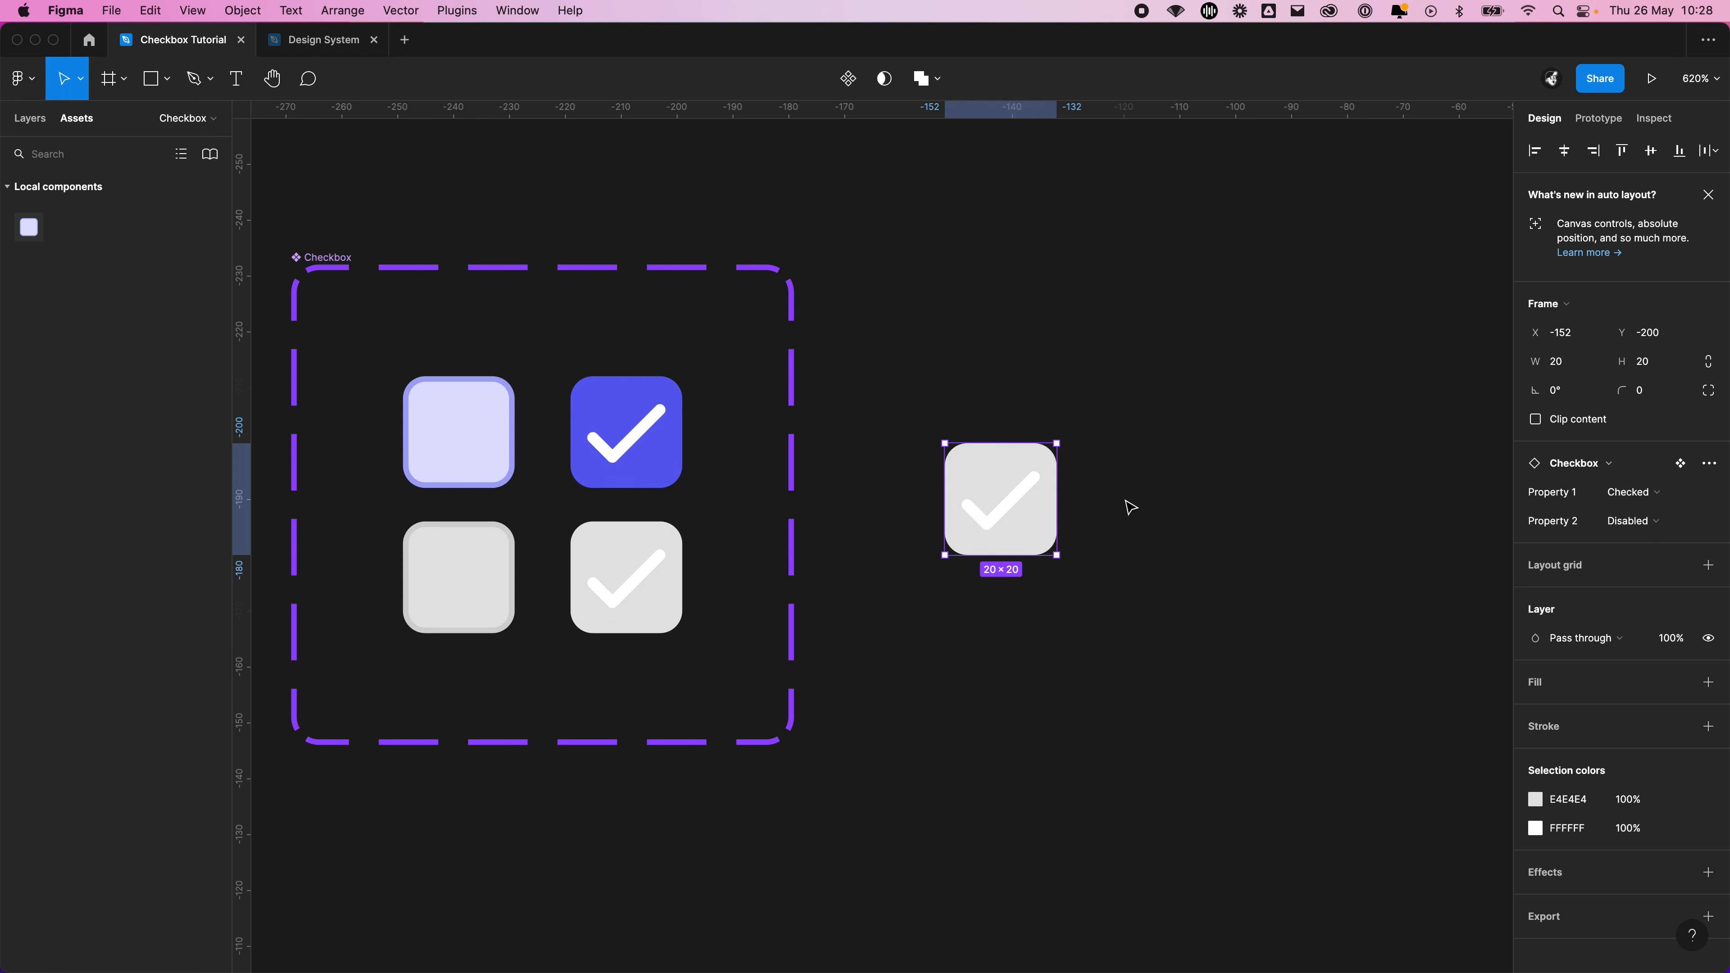
{"action": "left_click", "coordinate": [1086, 511]}
{"action": "left_click_drag", "start_coordinate": [1023, 514], "coordinate": [1035, 329]}
{"action": "left_click_drag", "start_coordinate": [1032, 472], "coordinate": [1035, 607]}
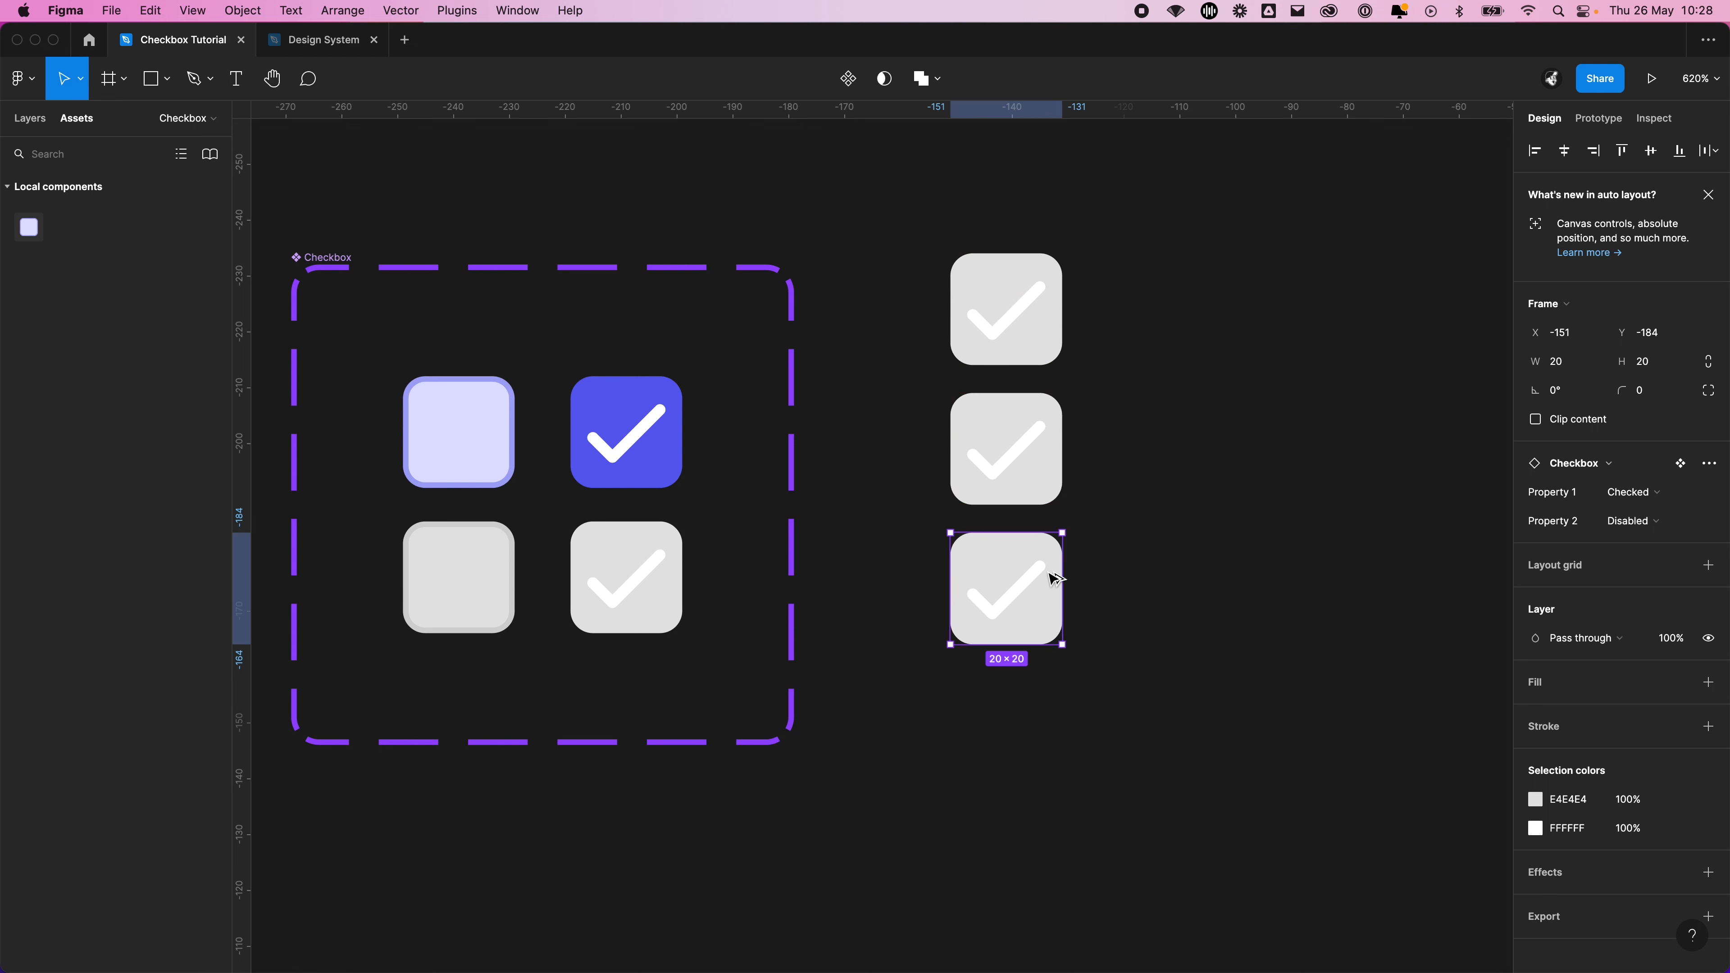
{"action": "left_click", "coordinate": [1181, 447]}
Set the uppermost instance in the column to Unchecked for Property 1 and Enabled for Property 2
{"action": "scroll", "coordinate": [1163, 449], "scroll_direction": "right", "scroll_amount": 3}
{"action": "scroll", "coordinate": [1195, 310], "scroll_direction": "right", "scroll_amount": 2}
{"action": "scroll", "coordinate": [1195, 310], "scroll_direction": "up", "scroll_amount": 1}
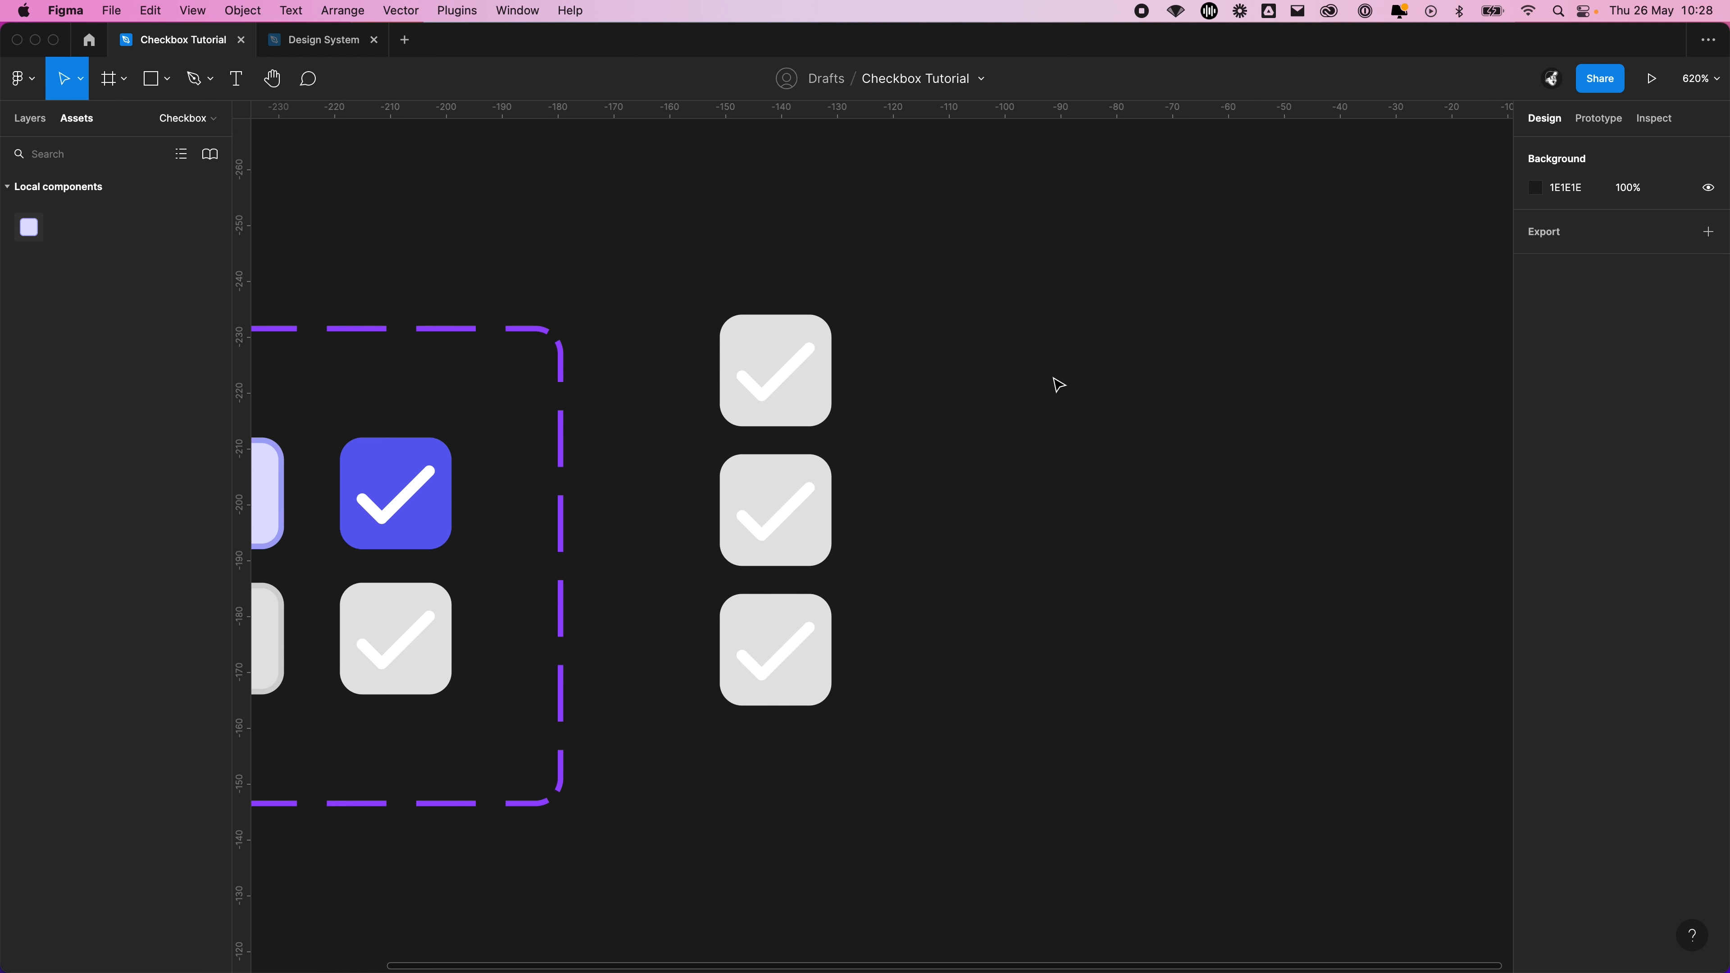
{"action": "left_click", "coordinate": [790, 344]}
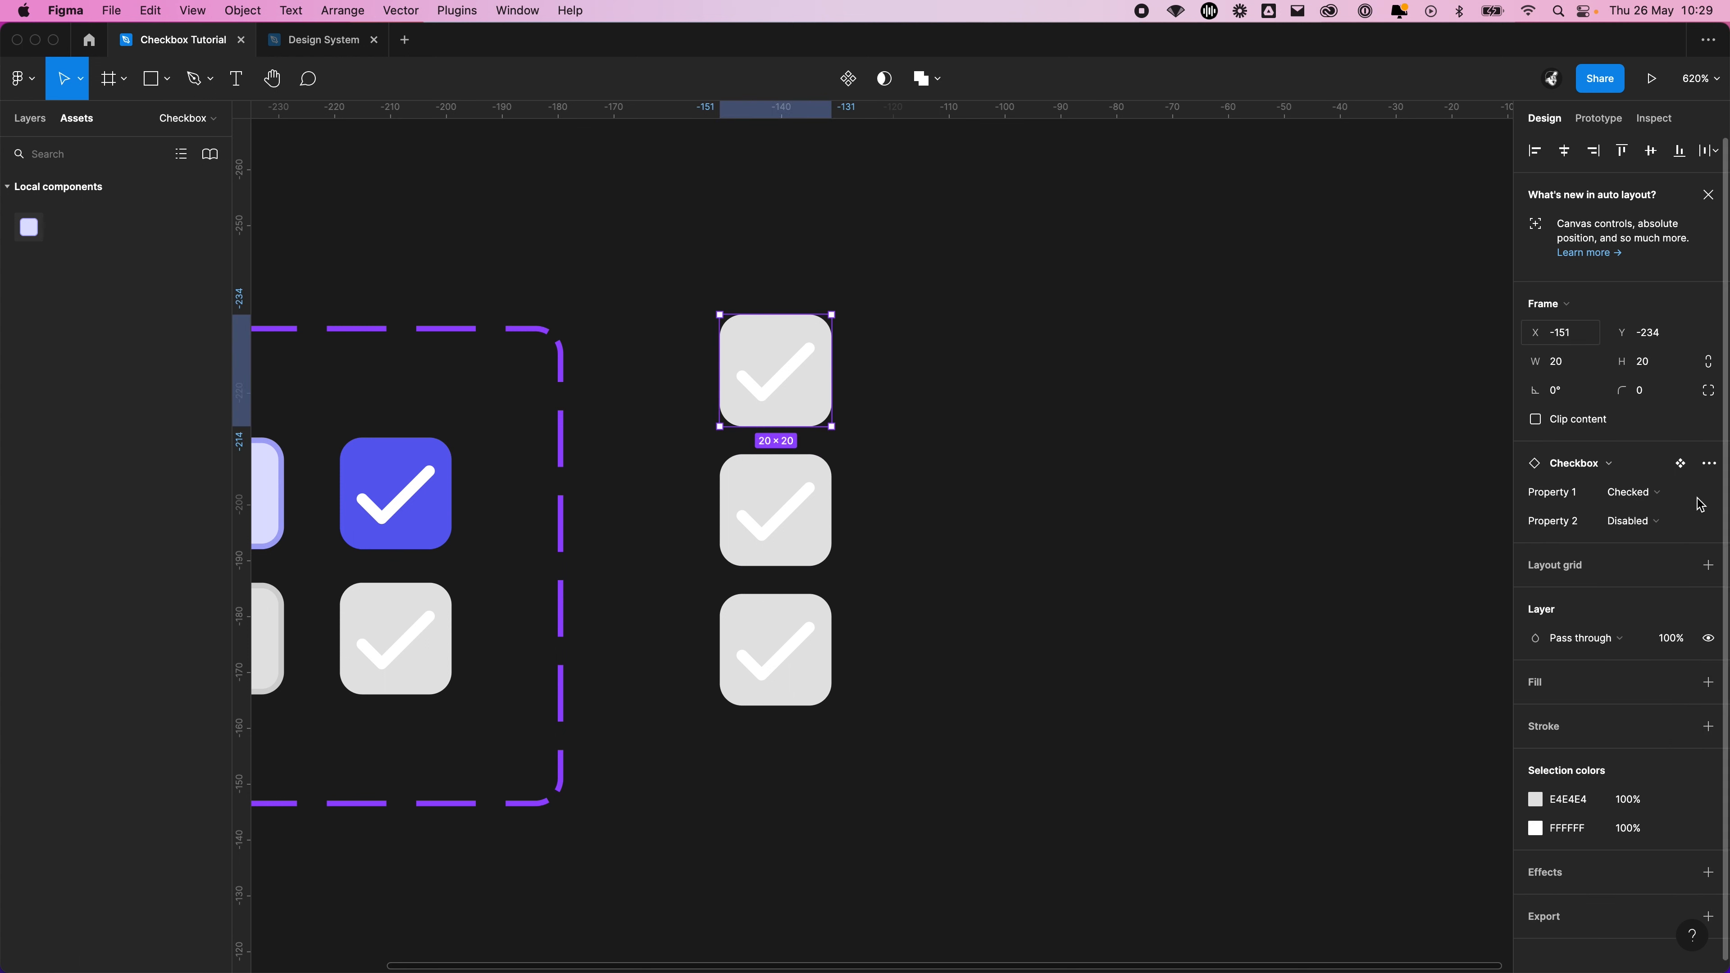
{"action": "left_click", "coordinate": [1680, 503]}
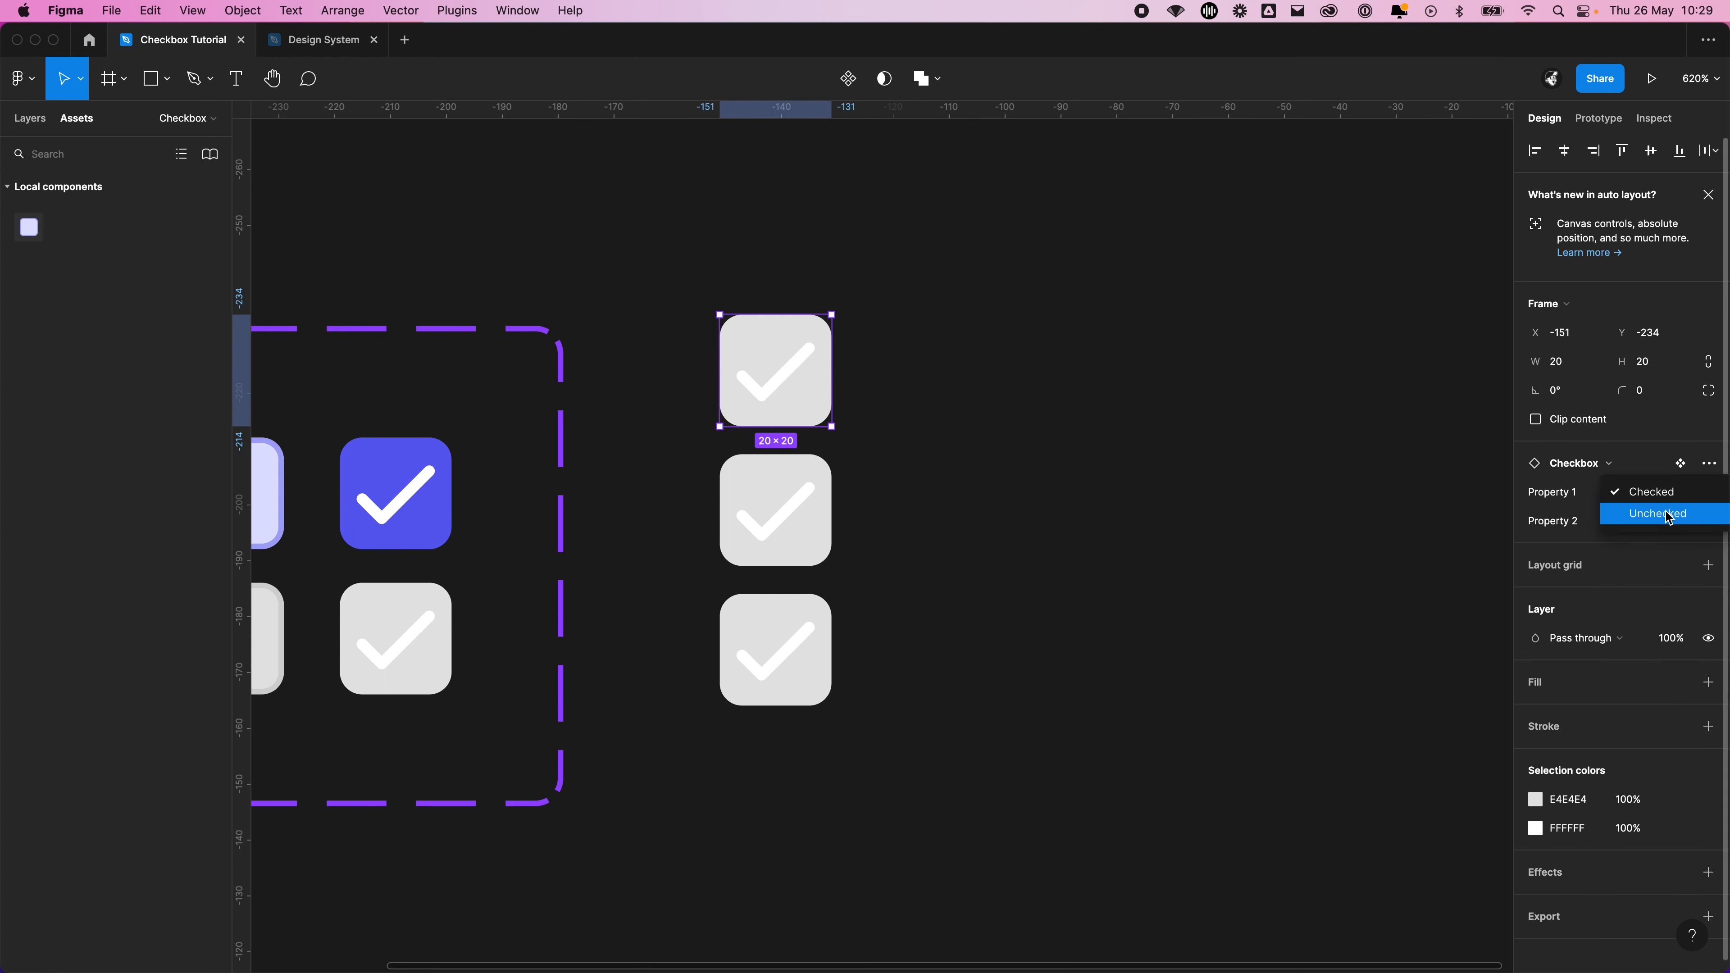
{"action": "left_click", "coordinate": [1668, 515]}
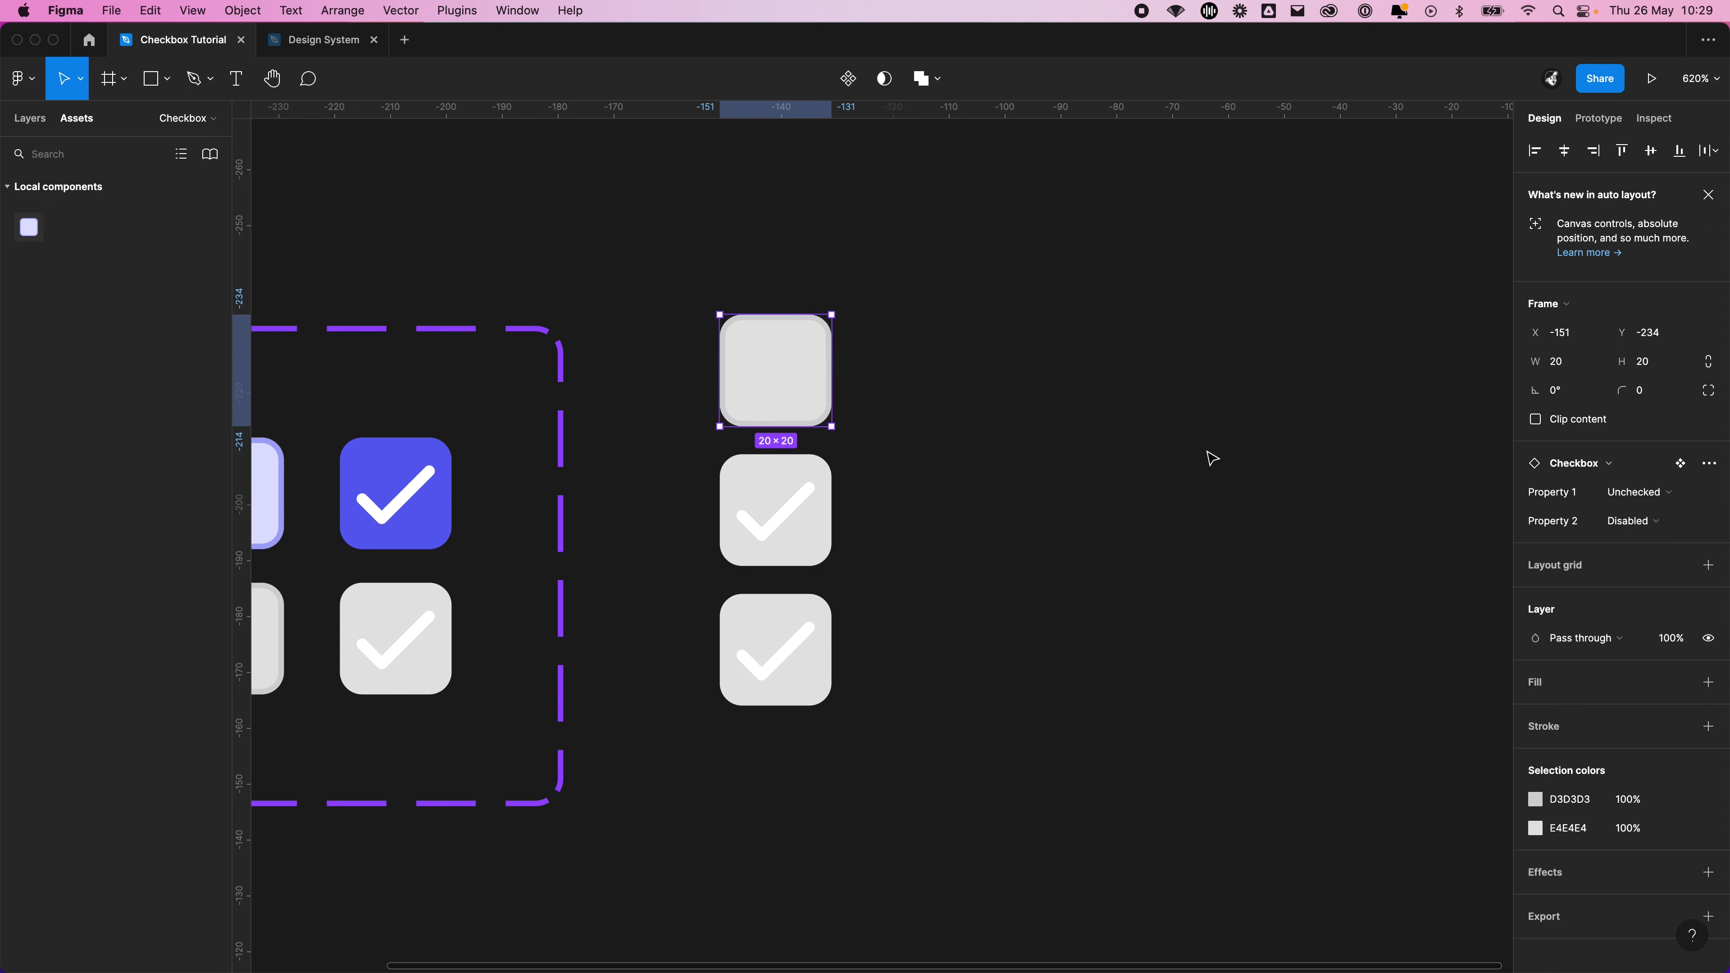
{"action": "left_click", "coordinate": [1651, 519]}
{"action": "left_click", "coordinate": [1649, 539]}
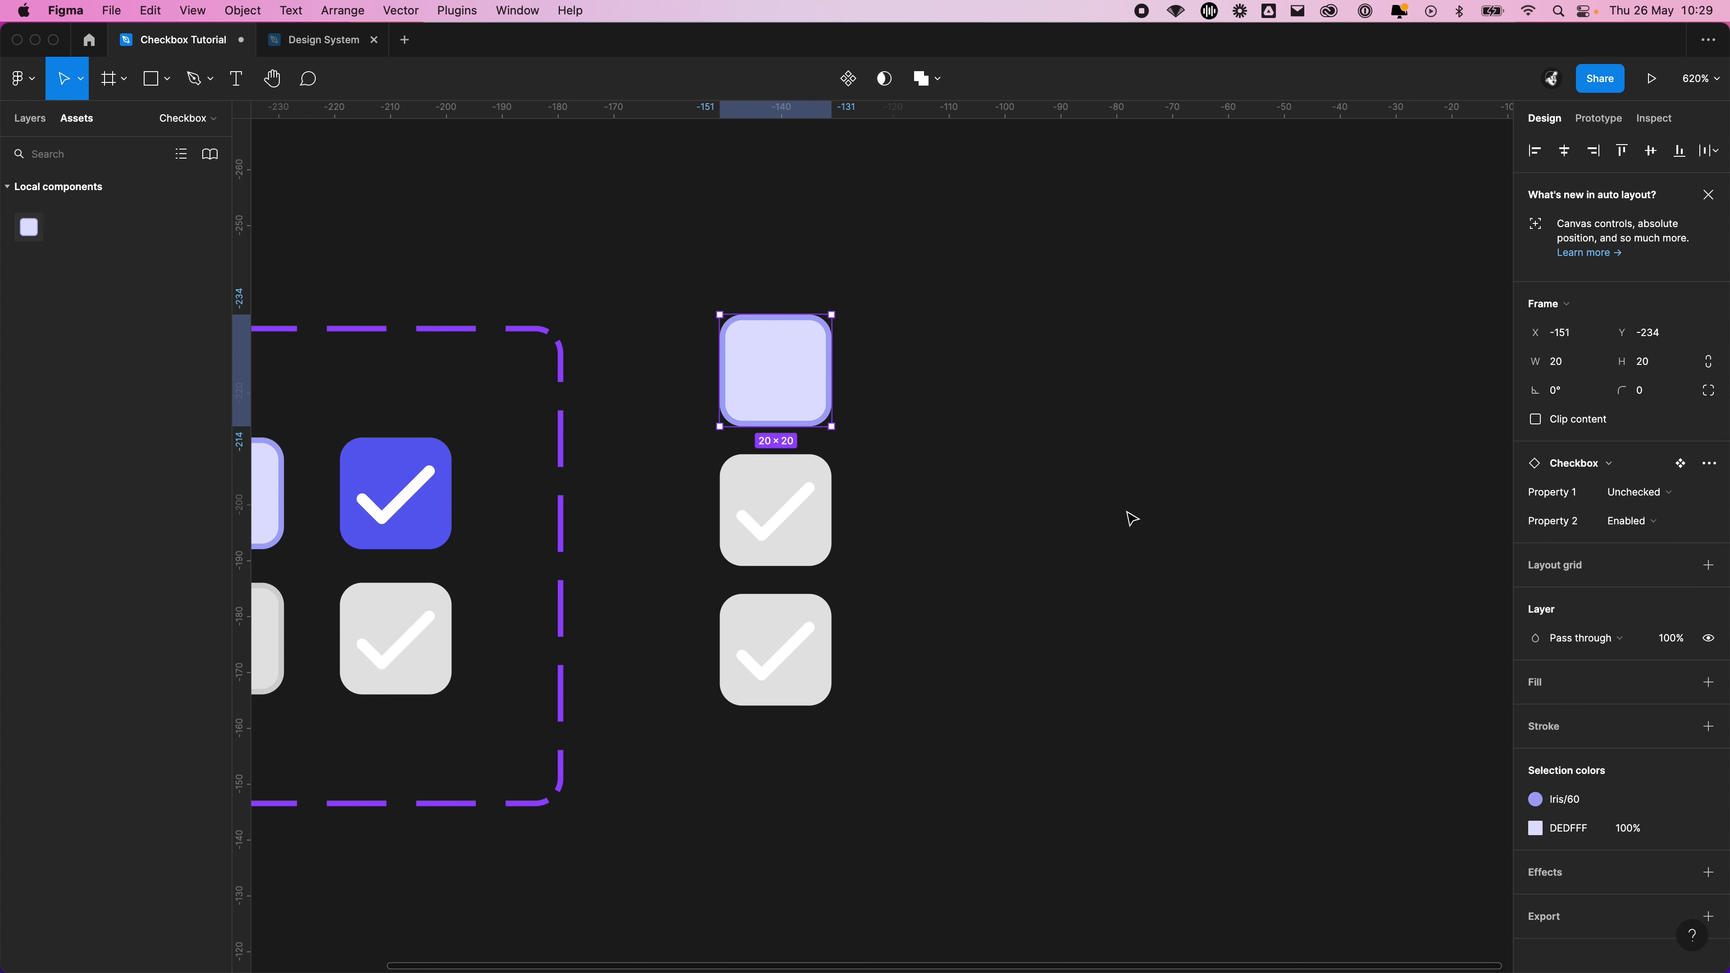
Keep the middle instance's Property 1 at Checked and set its Property 2 to Enabled
{"action": "left_click", "coordinate": [825, 503]}
{"action": "left_click", "coordinate": [1657, 494]}
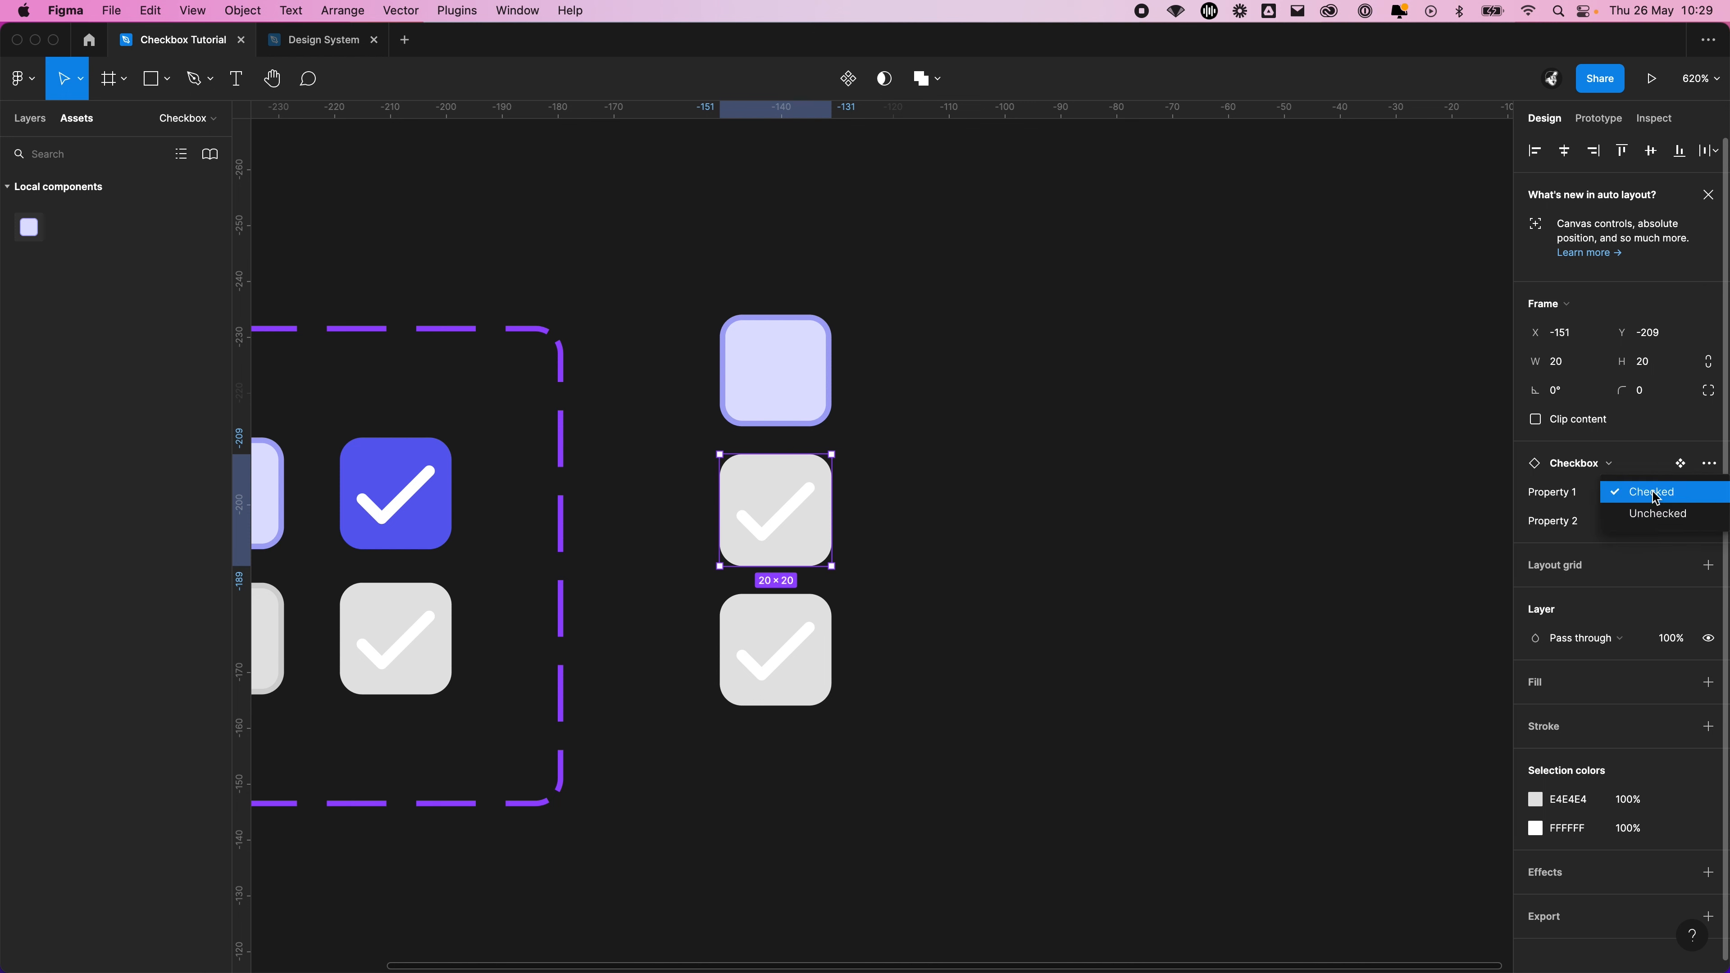
{"action": "left_click", "coordinate": [1656, 492]}
{"action": "left_click", "coordinate": [1652, 521]}
{"action": "left_click", "coordinate": [1650, 543]}
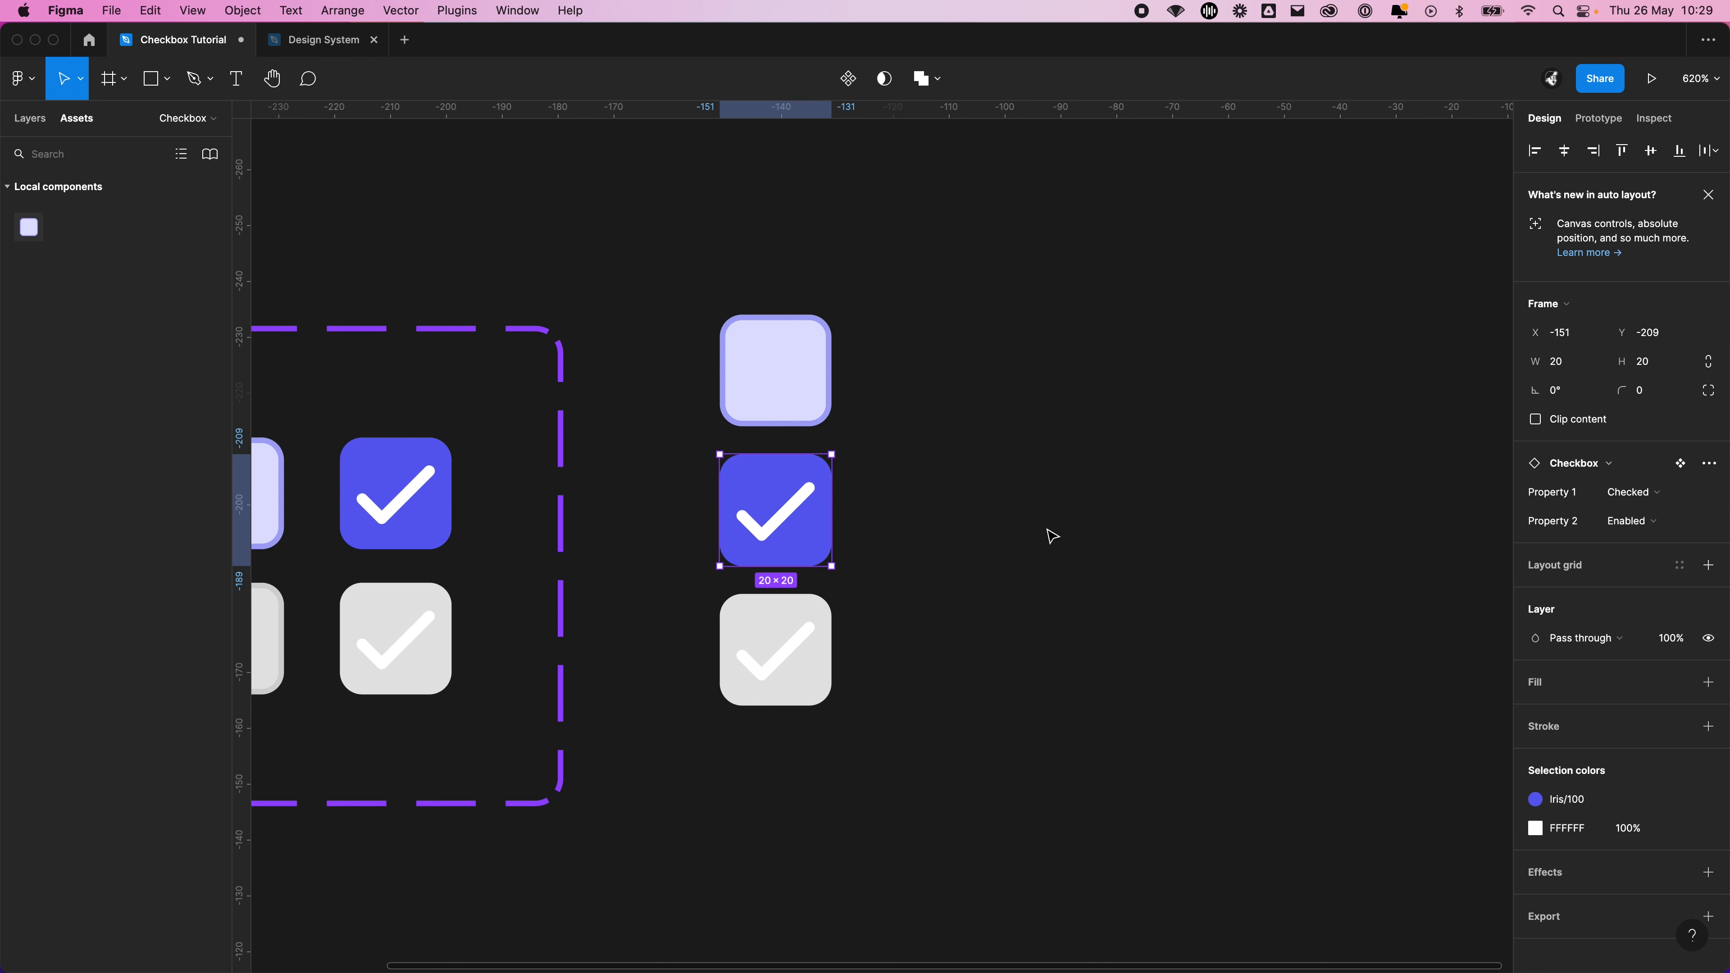
{"action": "left_click", "coordinate": [1050, 537]}
Set the lowest instance's Property 1 to Unchecked
{"action": "left_click", "coordinate": [784, 649]}
{"action": "left_click", "coordinate": [1635, 491]}
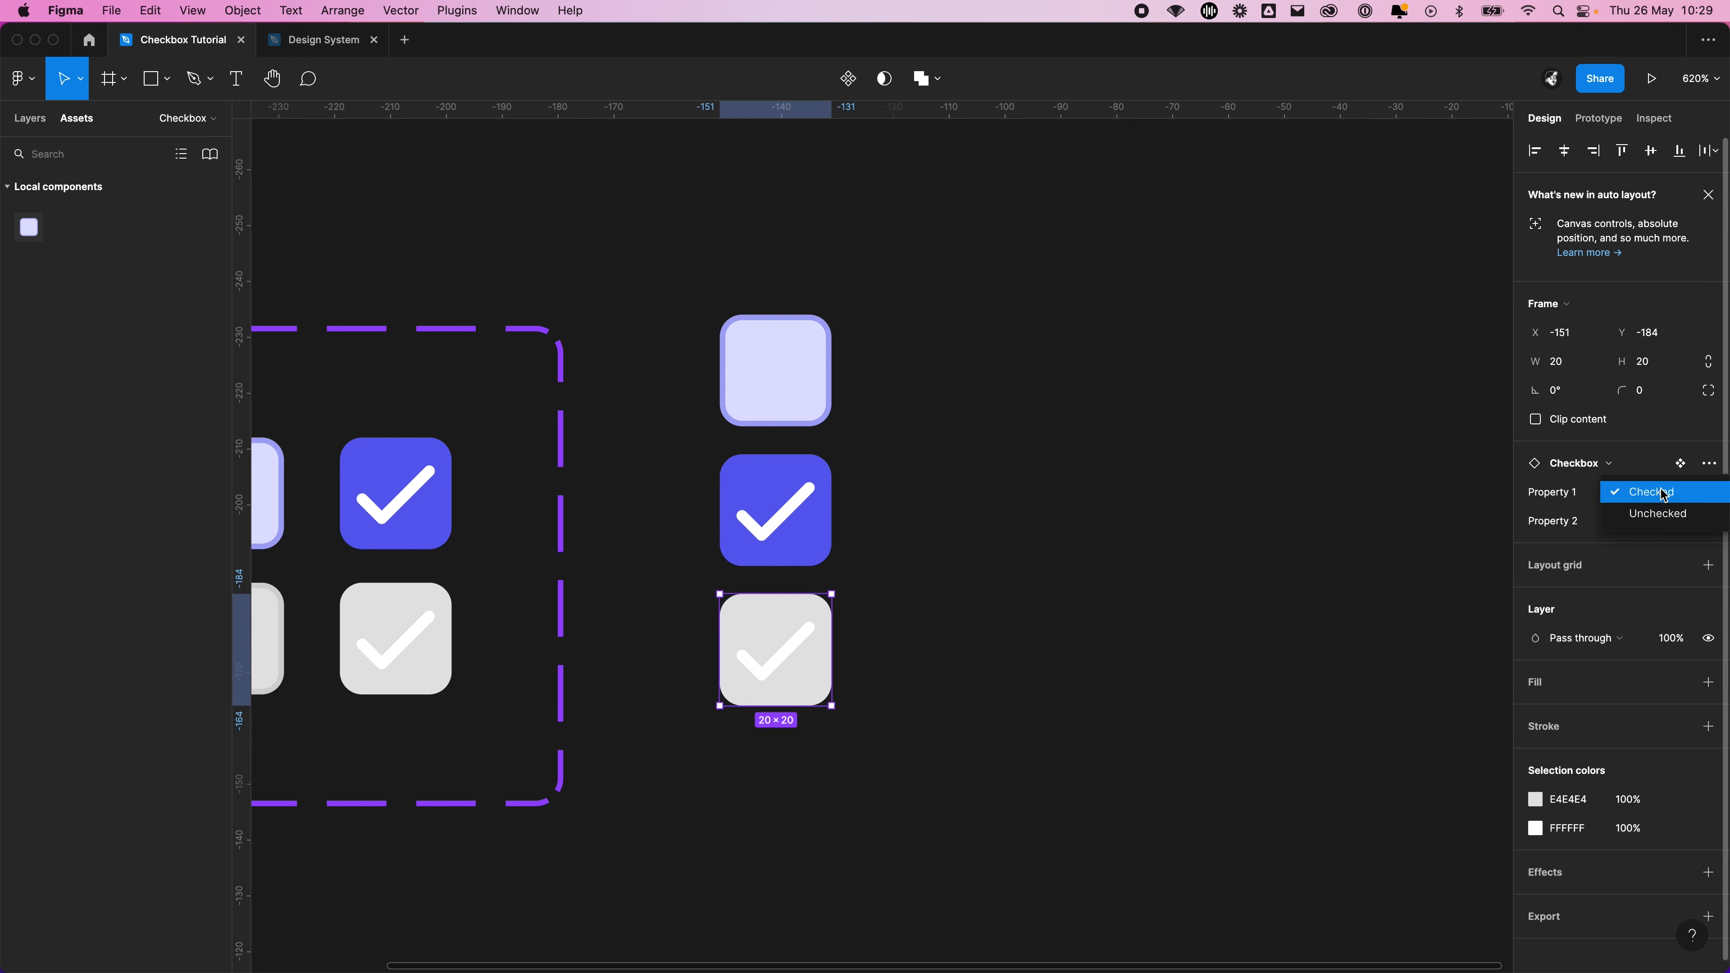
{"action": "left_click", "coordinate": [1655, 519]}
{"action": "left_click", "coordinate": [790, 743]}
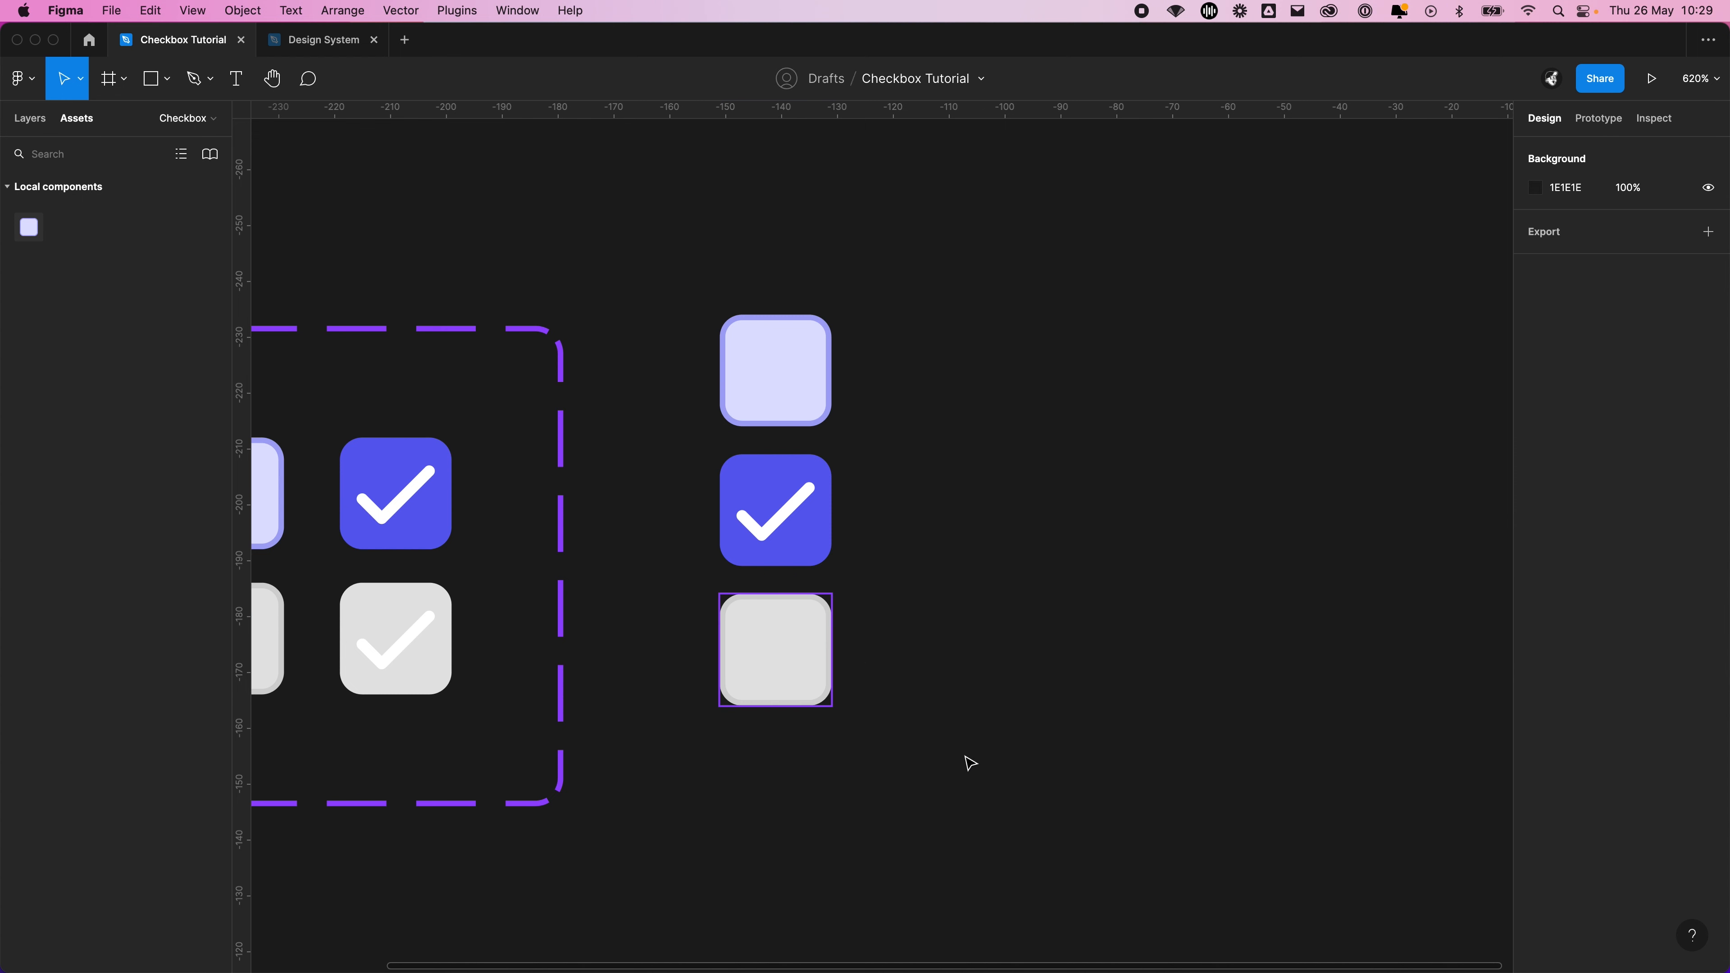
Delete the three test instances beside the Checkbox component set
{"action": "left_click_drag", "start_coordinate": [966, 625], "coordinate": [1218, 623]}
{"action": "scroll", "coordinate": [1230, 601], "scroll_direction": "down", "scroll_amount": 3}
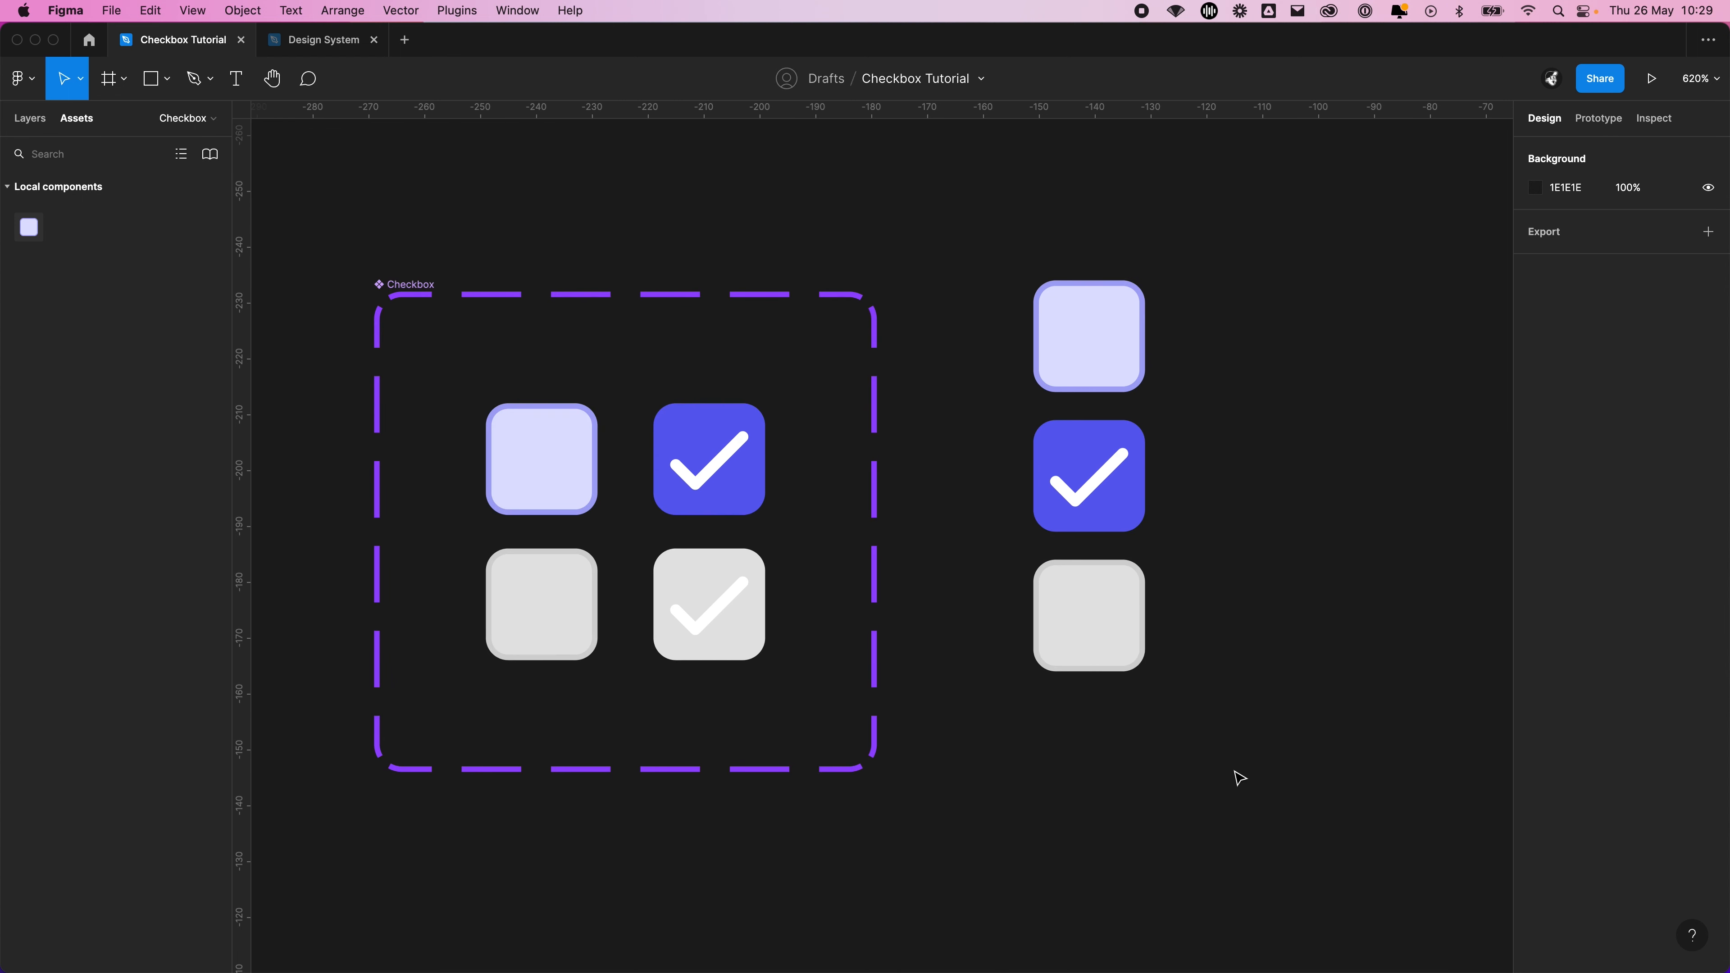
{"action": "left_click_drag", "start_coordinate": [1234, 770], "coordinate": [1007, 239]}
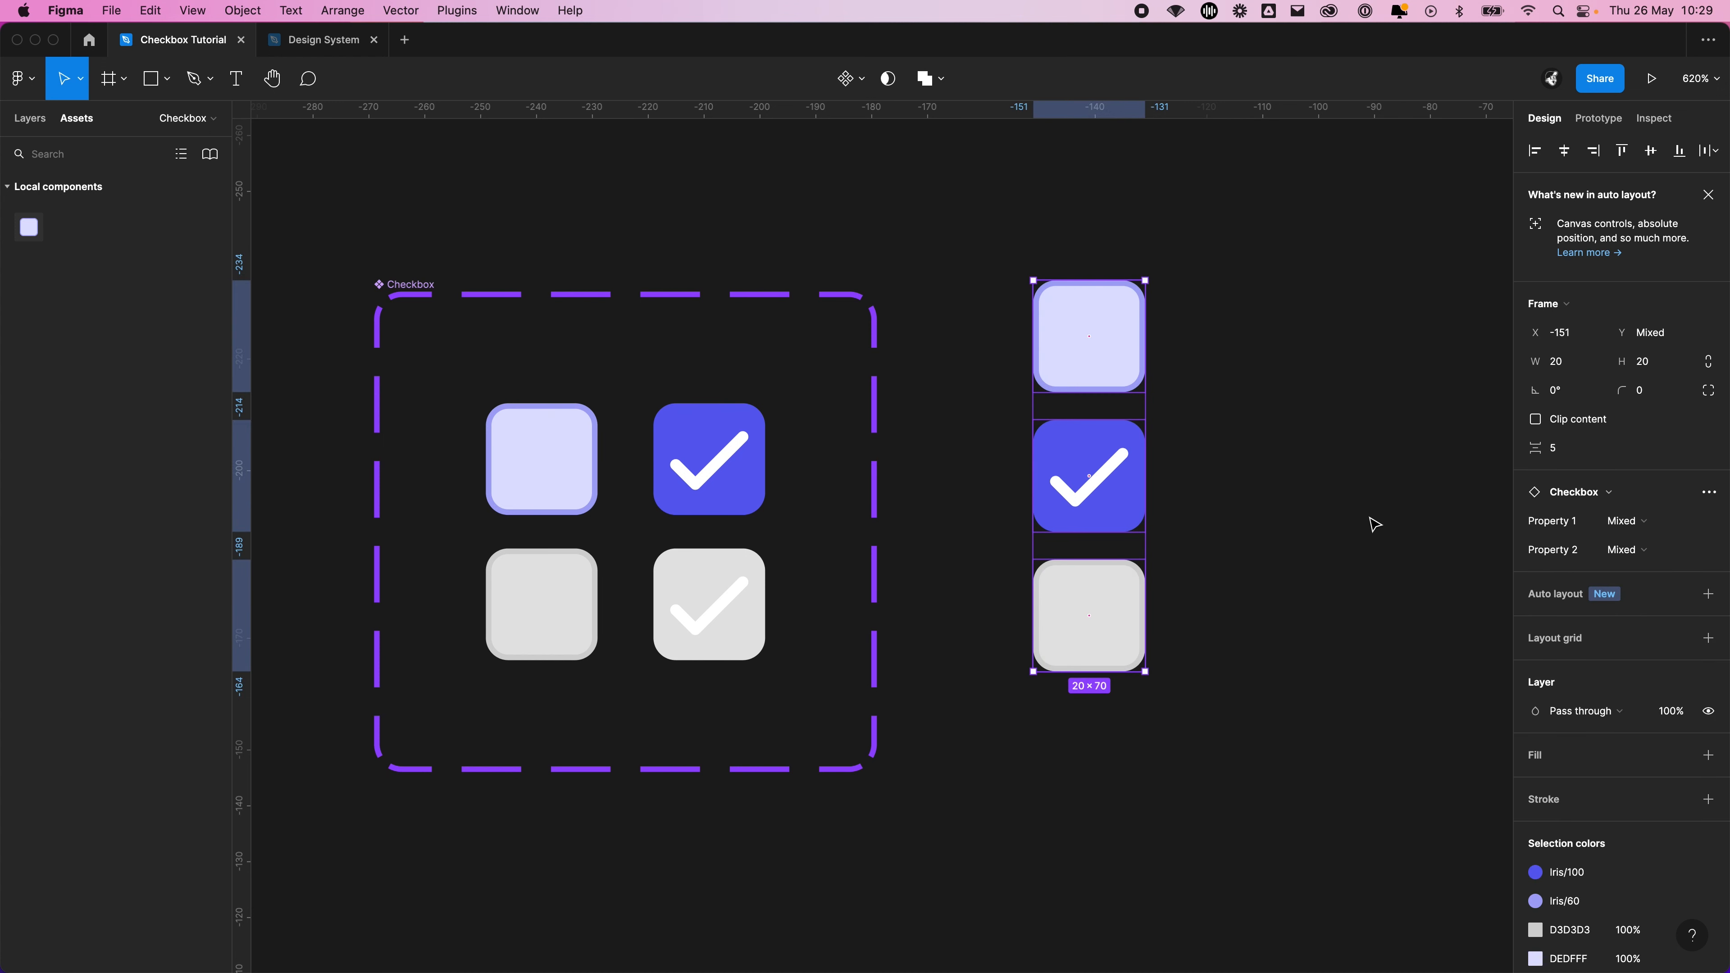
{"action": "key", "text": "Delete"}
{"action": "scroll", "coordinate": [1452, 506], "scroll_direction": "left", "scroll_amount": 5}
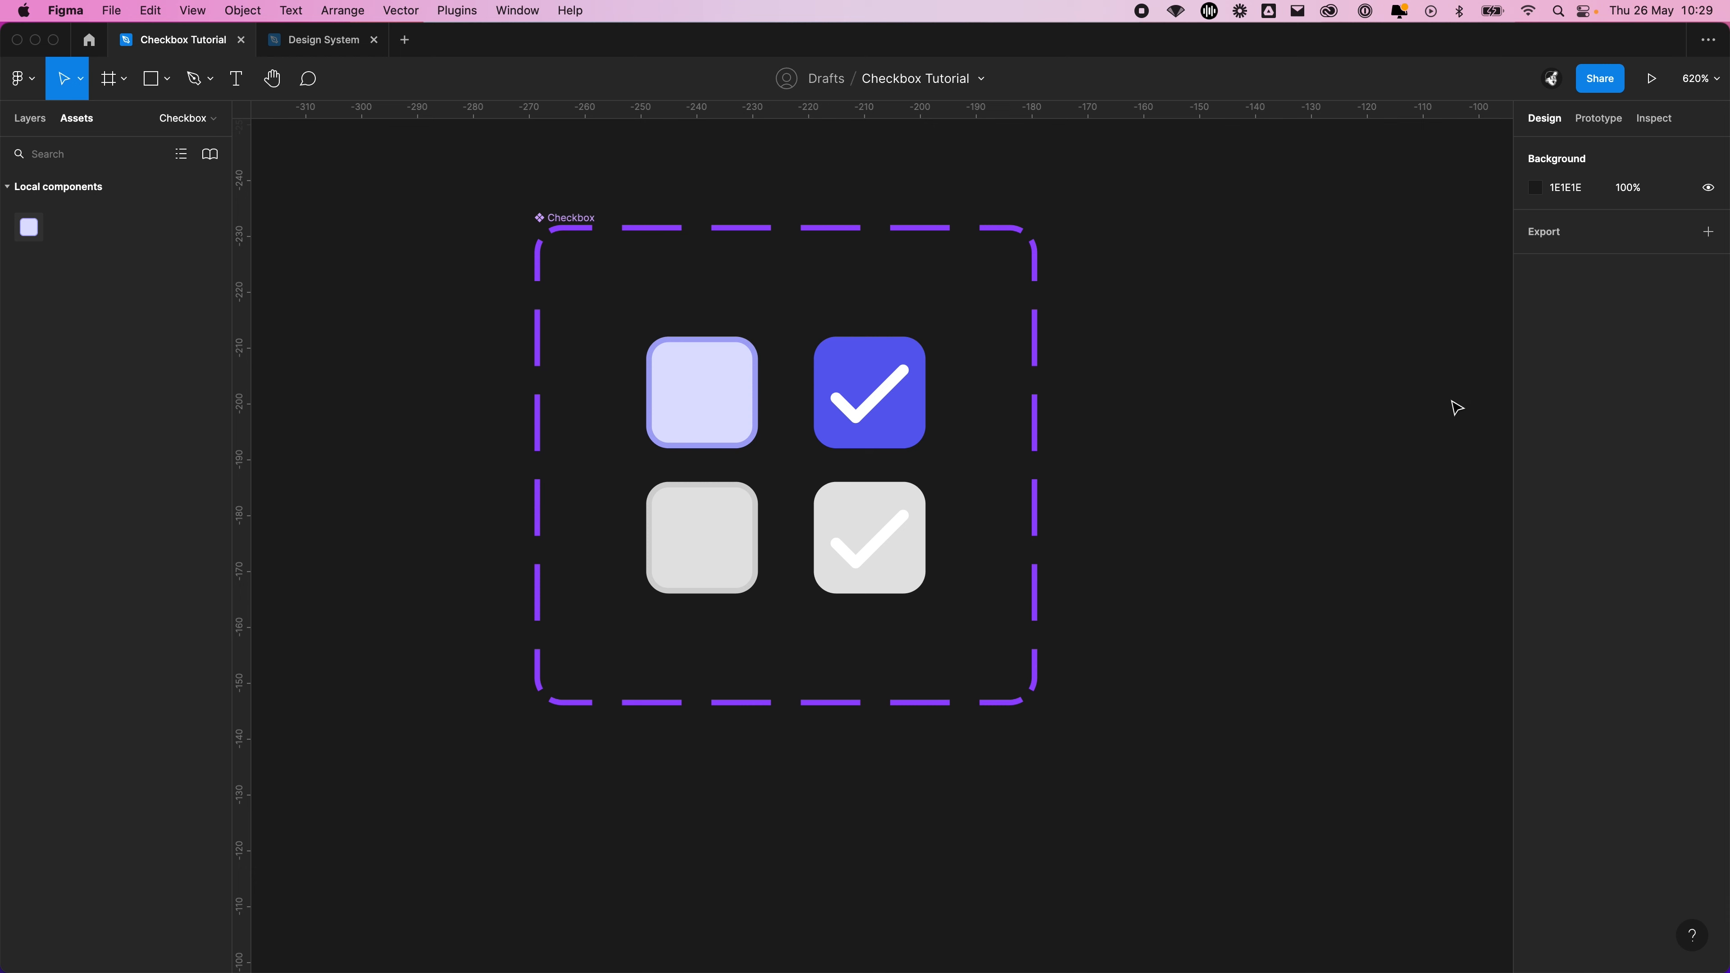
{"action": "scroll", "coordinate": [1389, 408], "scroll_direction": "down", "scroll_amount": 2}
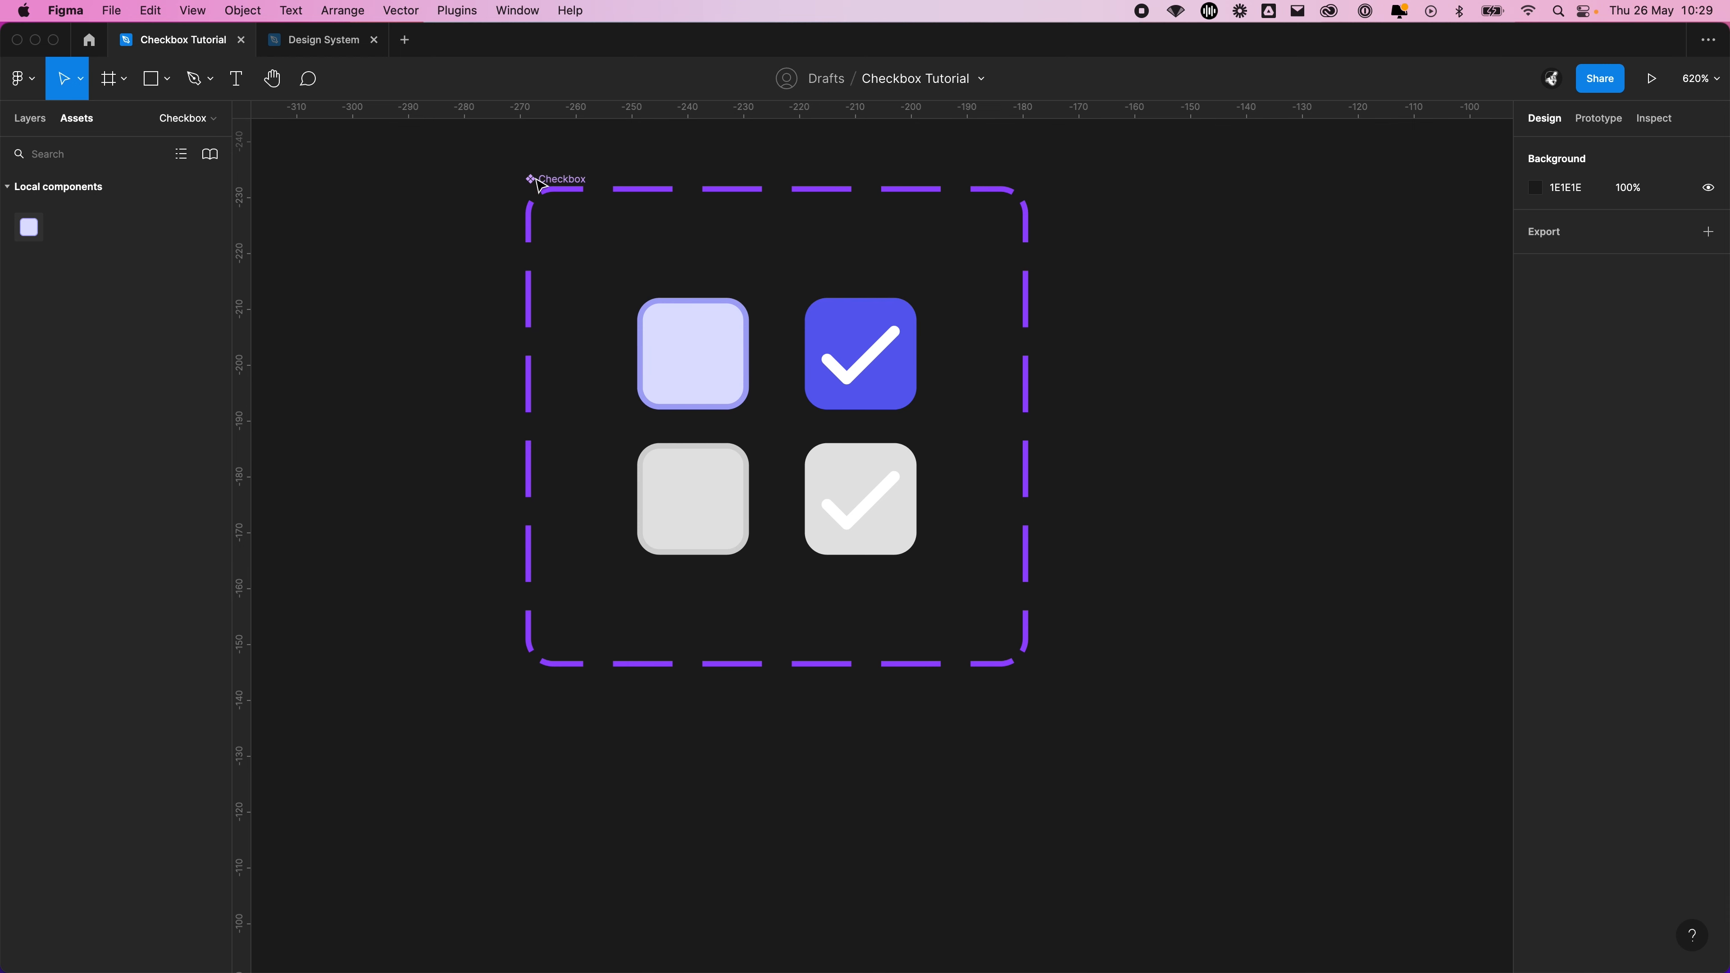
Select the Checkbox component set and switch from design to prototype editing
{"action": "left_click", "coordinate": [567, 179]}
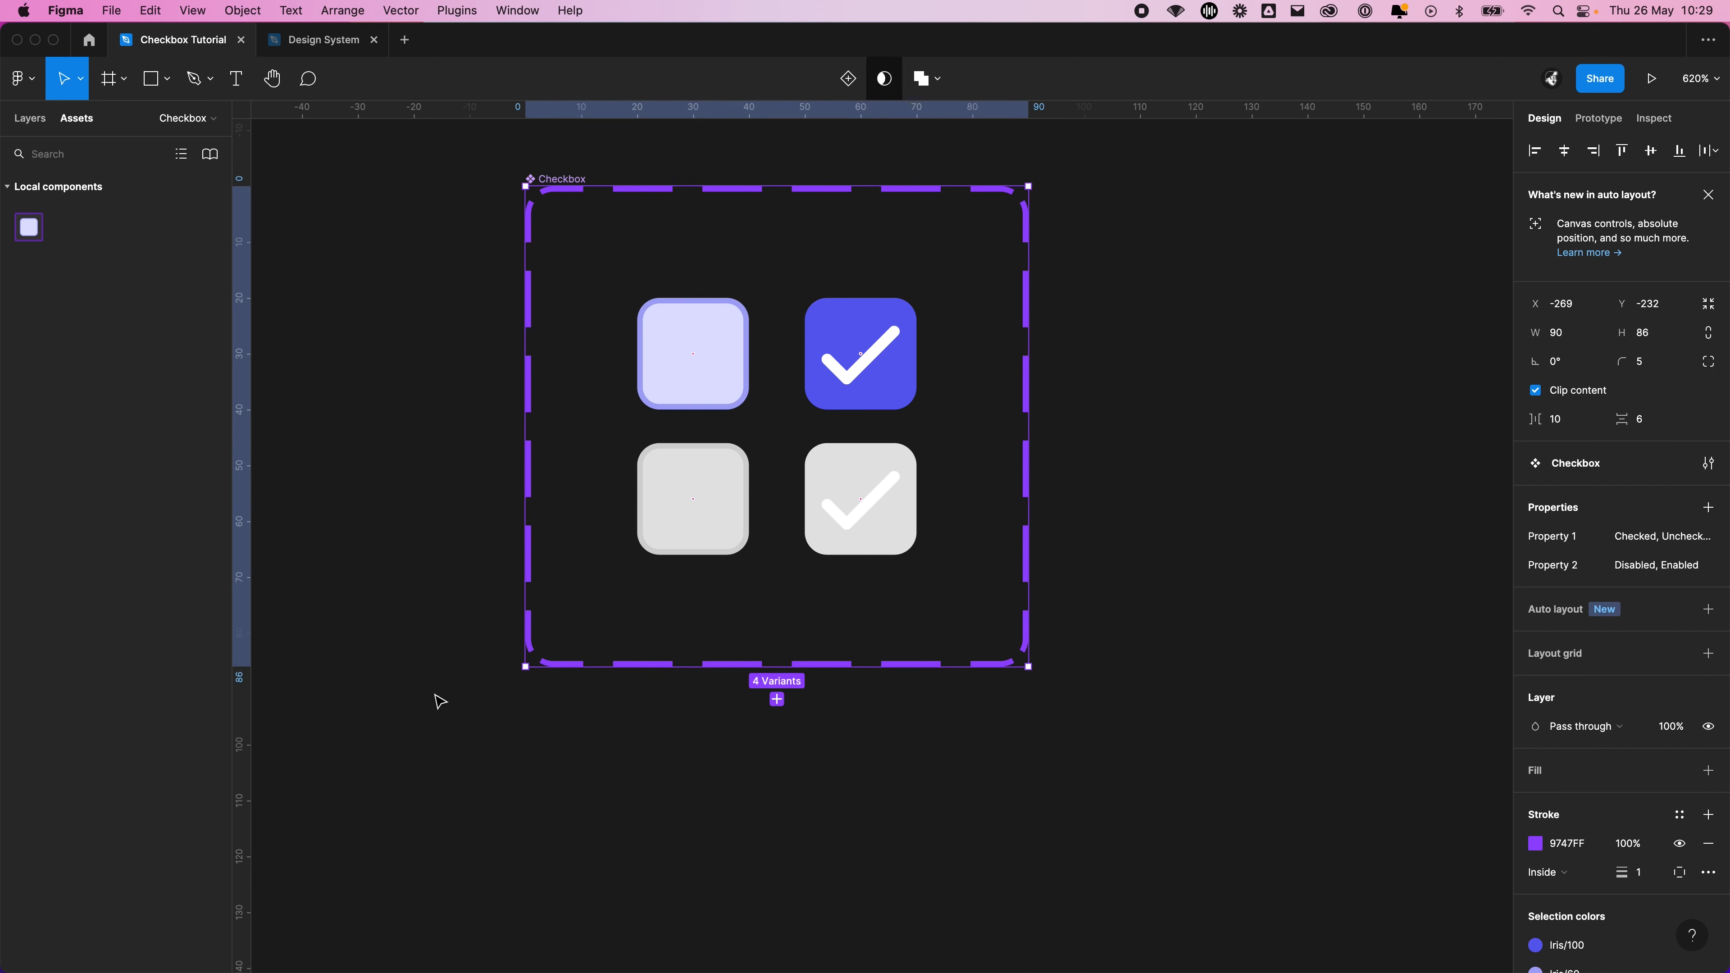
{"action": "scroll", "coordinate": [1109, 553], "scroll_direction": "up", "scroll_amount": 3}
{"action": "scroll", "coordinate": [1108, 553], "scroll_direction": "left", "scroll_amount": 3}
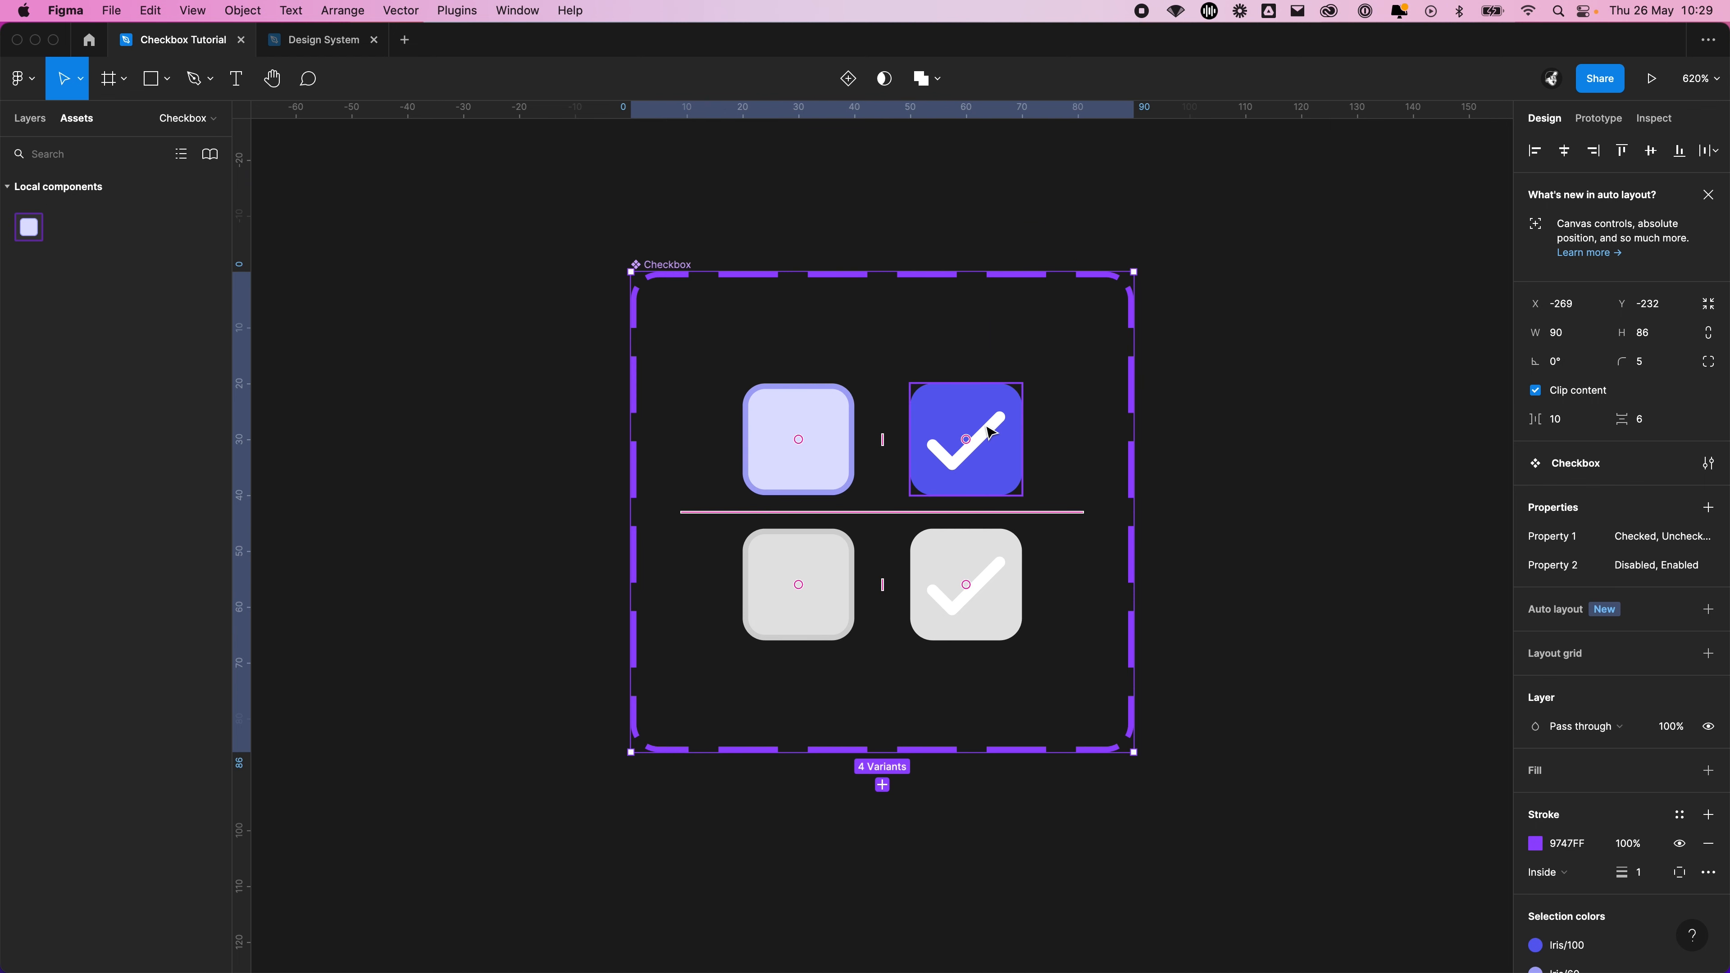
{"action": "key", "text": "shift+e"}
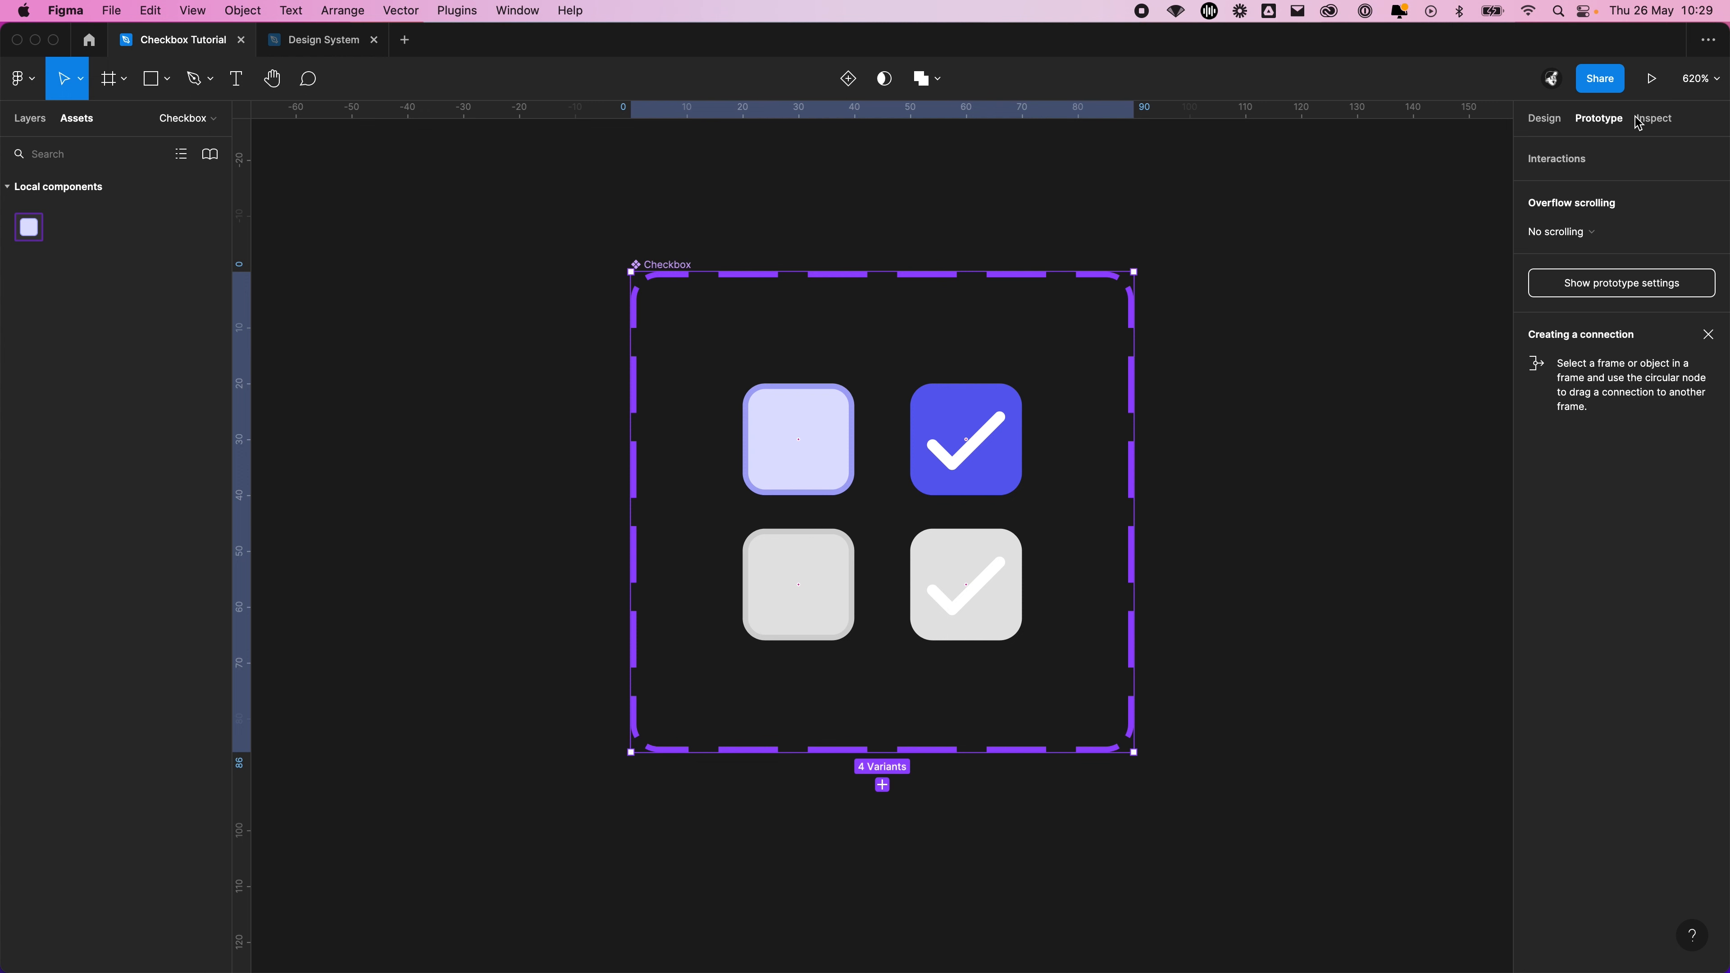
{"action": "left_click", "coordinate": [1544, 119]}
{"action": "left_click", "coordinate": [1607, 121]}
Connect the enabled Unchecked and Checked variants in both directions with instant on-click Change to interactions
{"action": "left_click", "coordinate": [810, 401]}
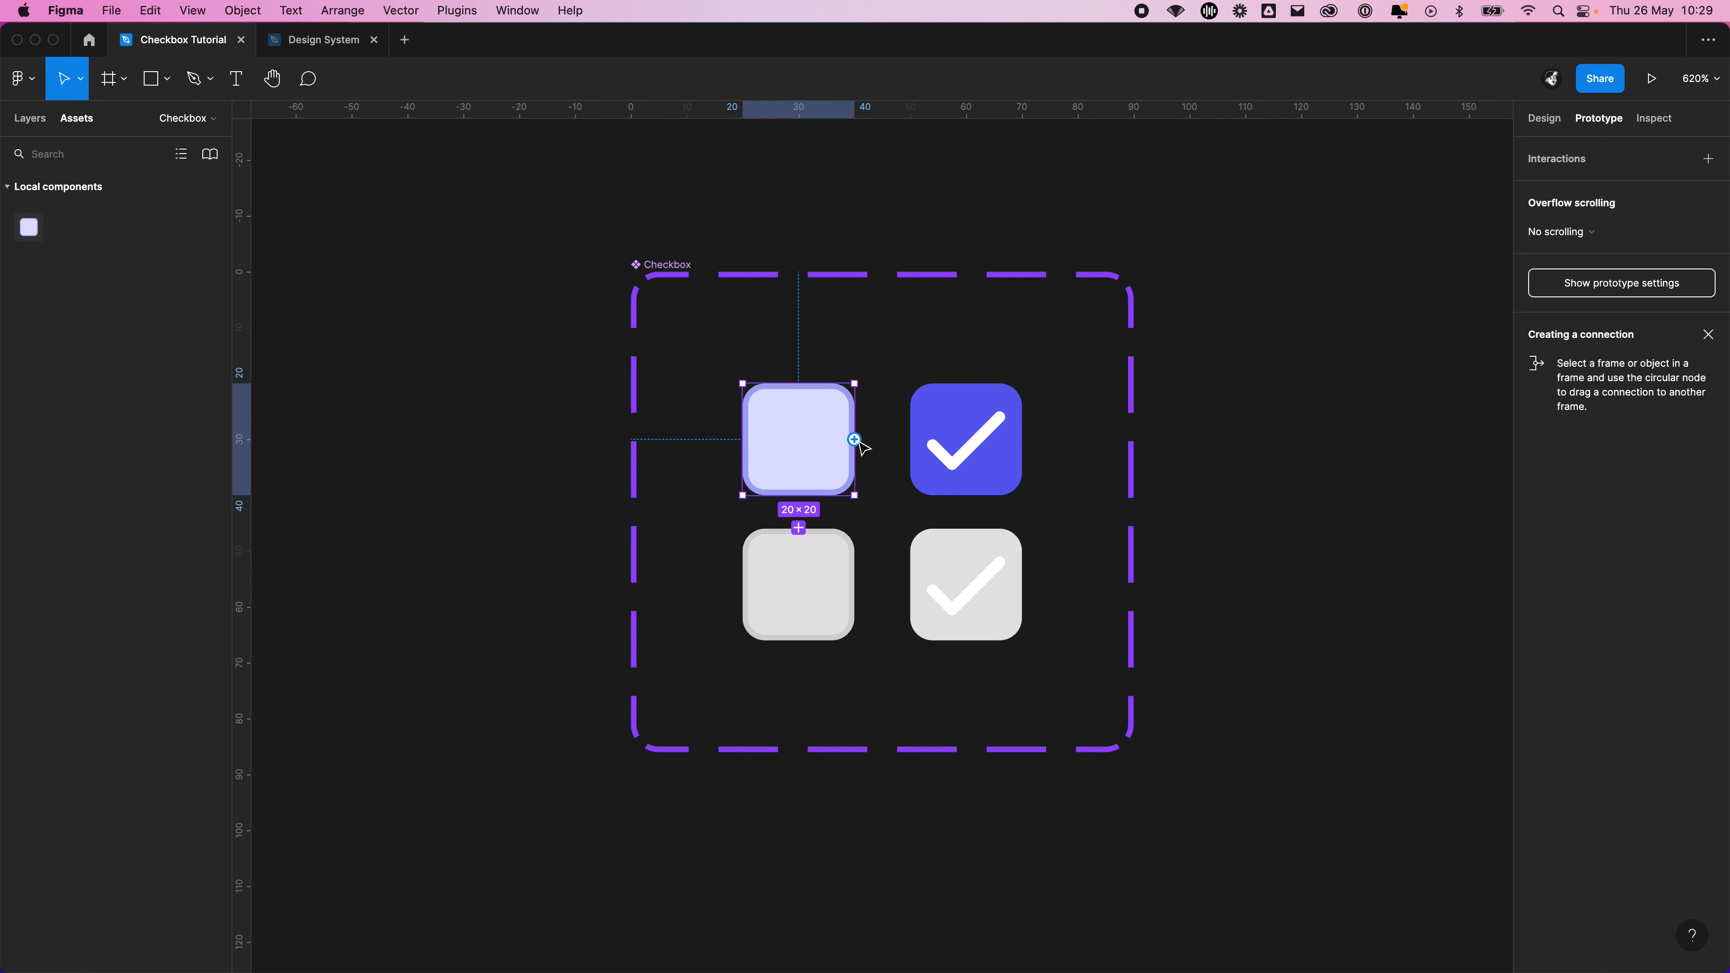
{"action": "left_click_drag", "start_coordinate": [854, 440], "coordinate": [963, 448]}
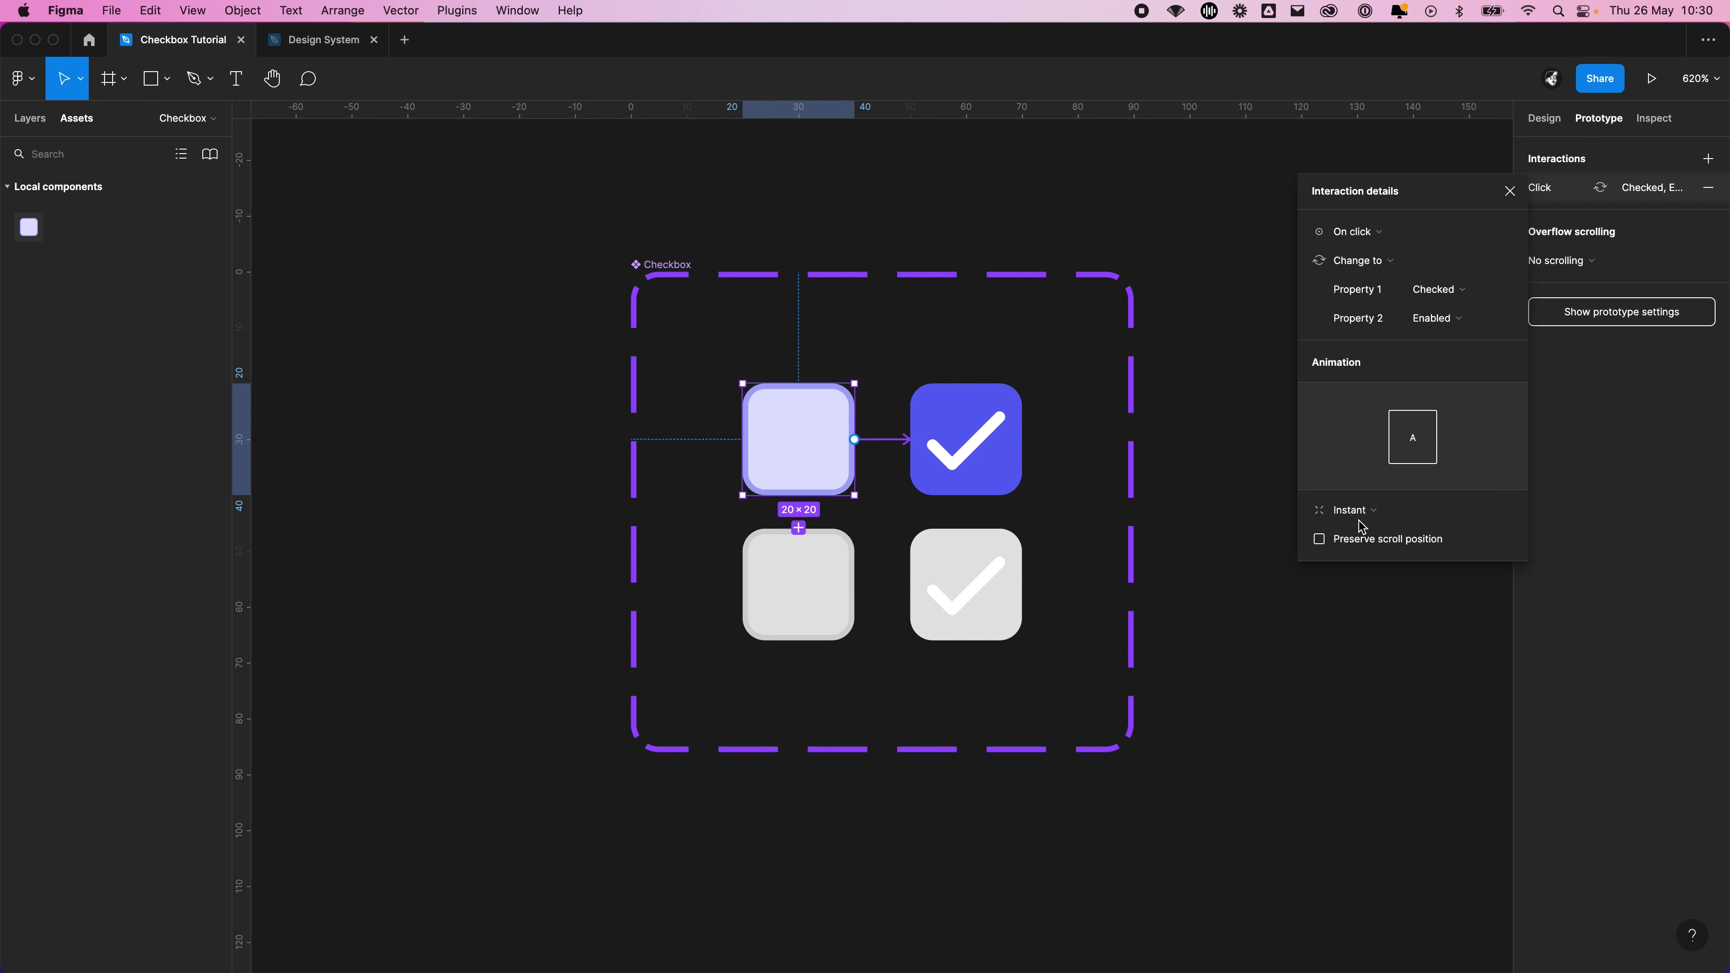
{"action": "left_click", "coordinate": [1377, 635]}
{"action": "left_click_drag", "start_coordinate": [1024, 441], "coordinate": [827, 452]}
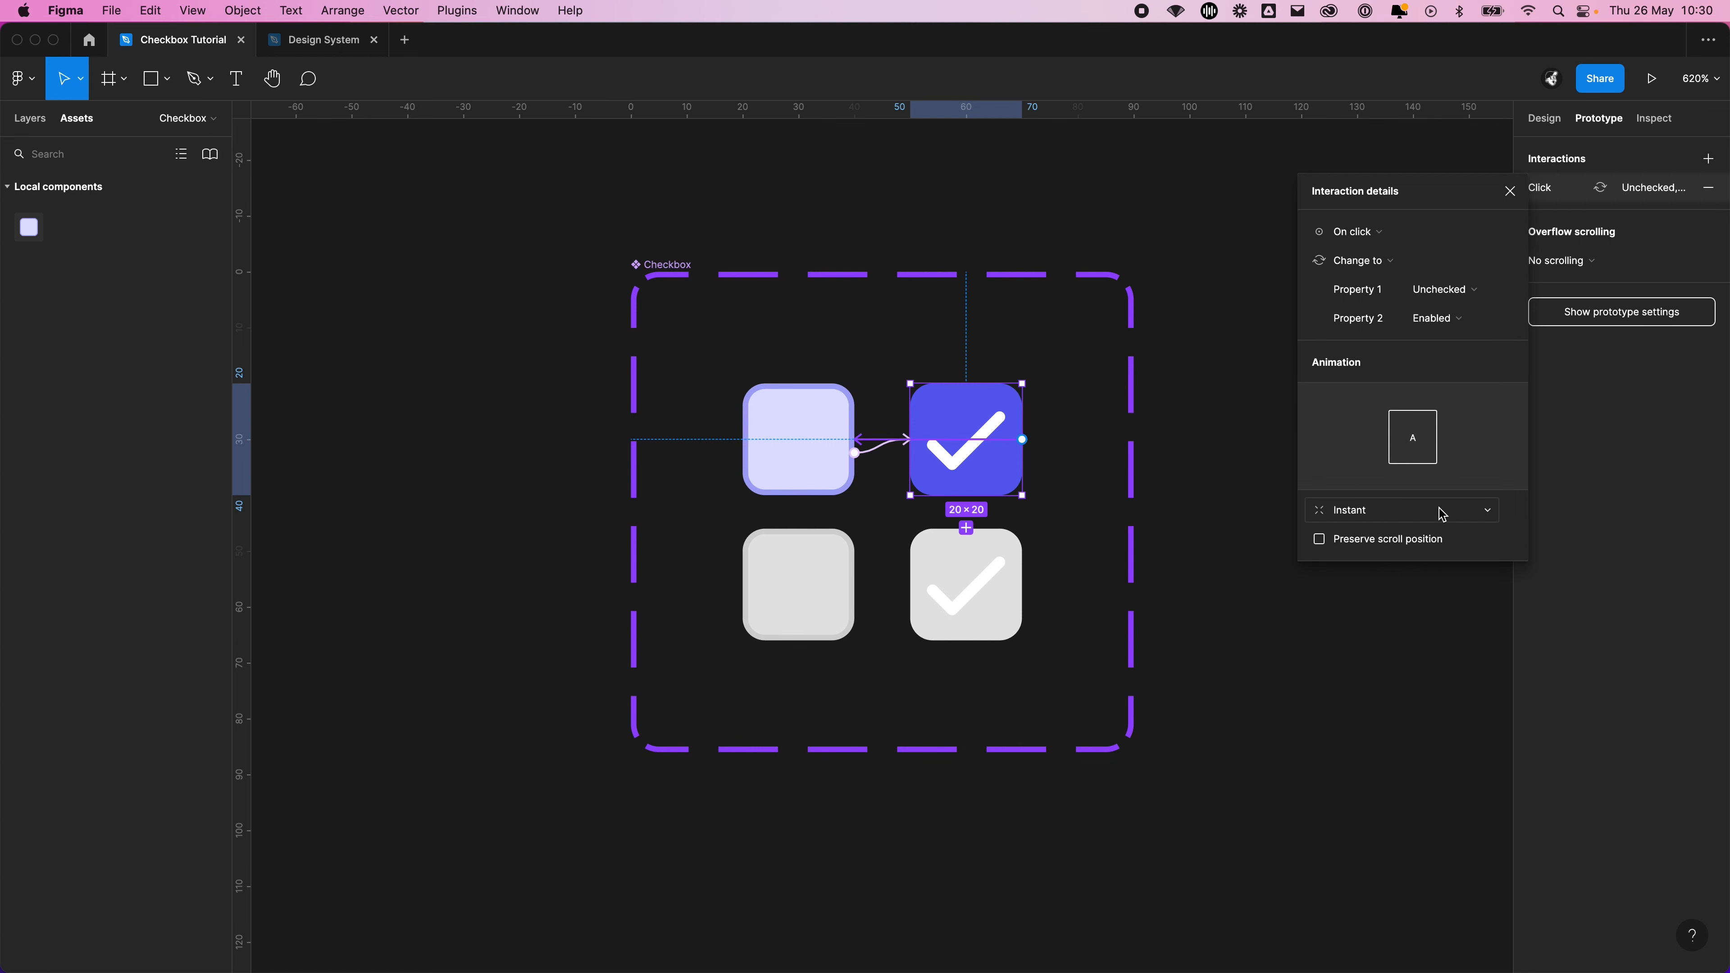
{"action": "left_click", "coordinate": [1403, 671]}
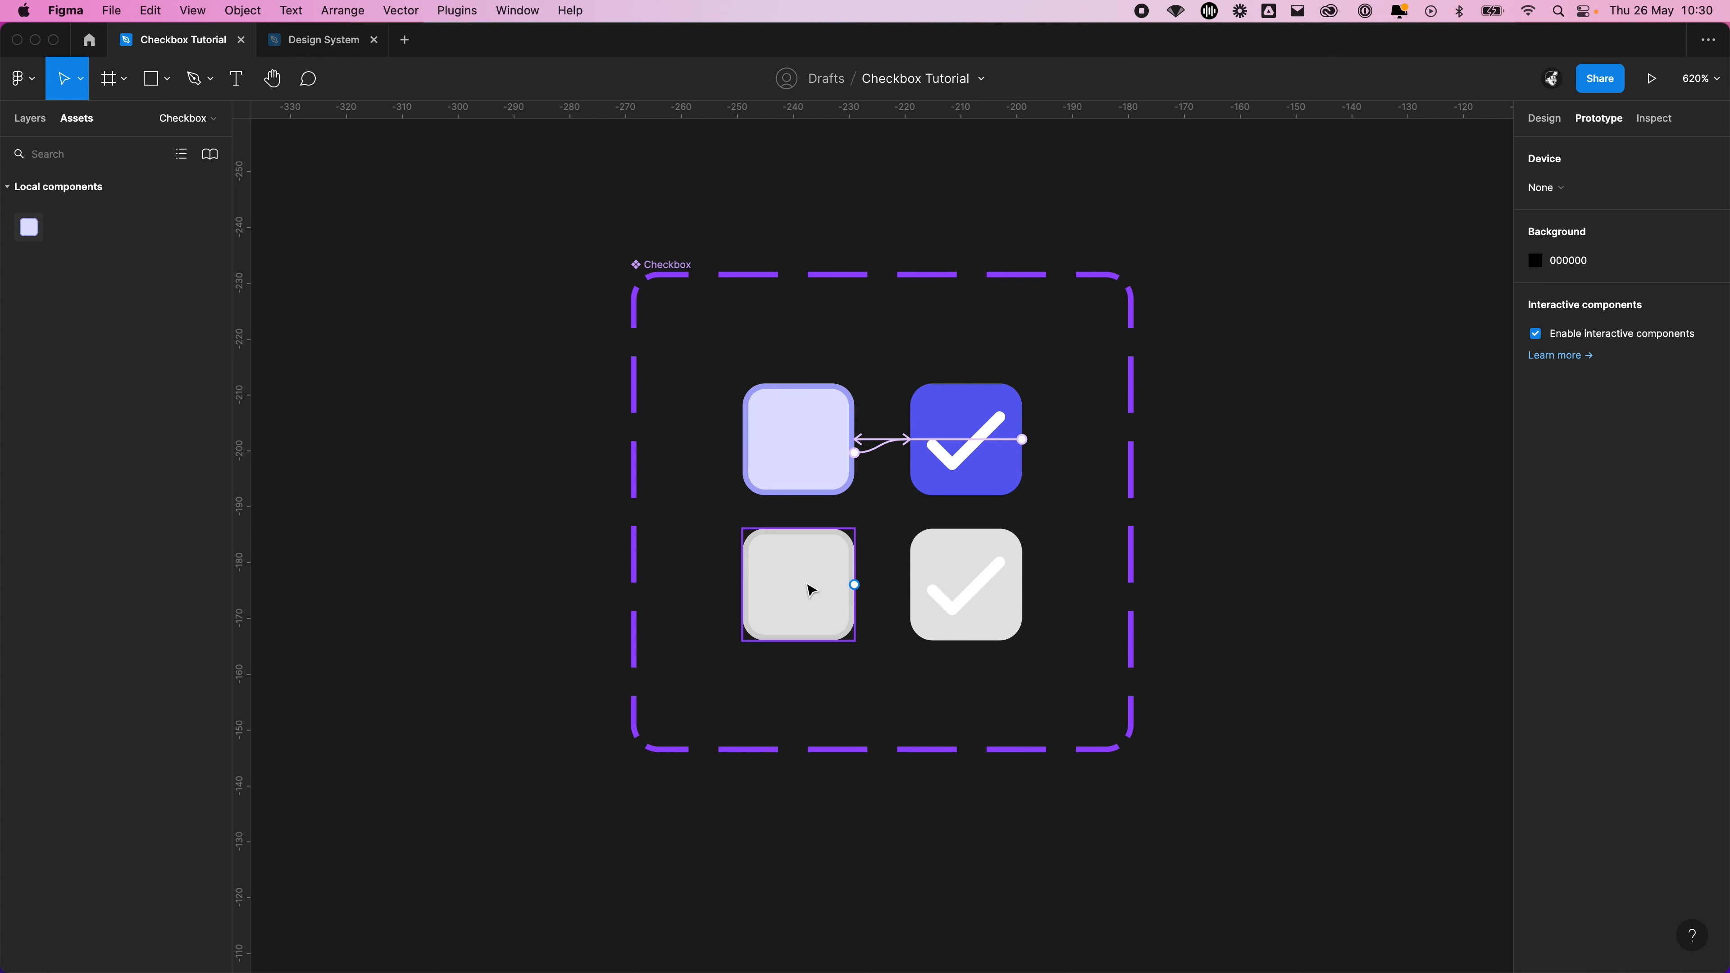
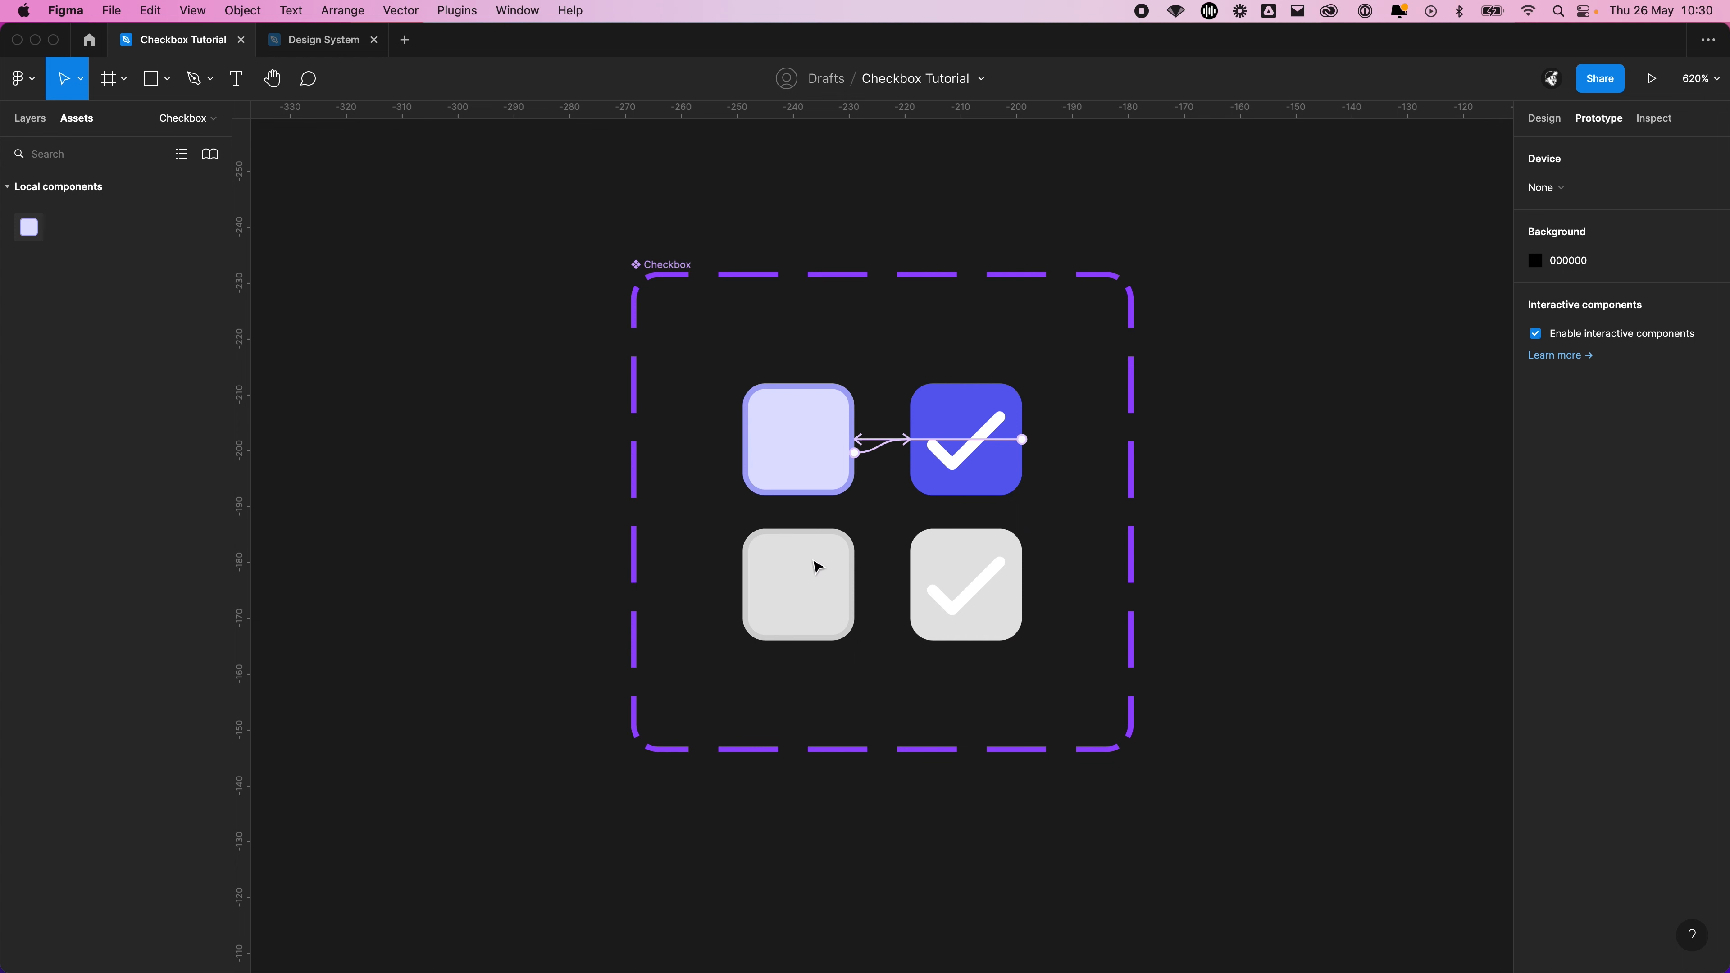
Place an instance of the Checkbox component on the empty canvas beside the component set
{"action": "left_click_drag", "start_coordinate": [1188, 438], "coordinate": [958, 421]}
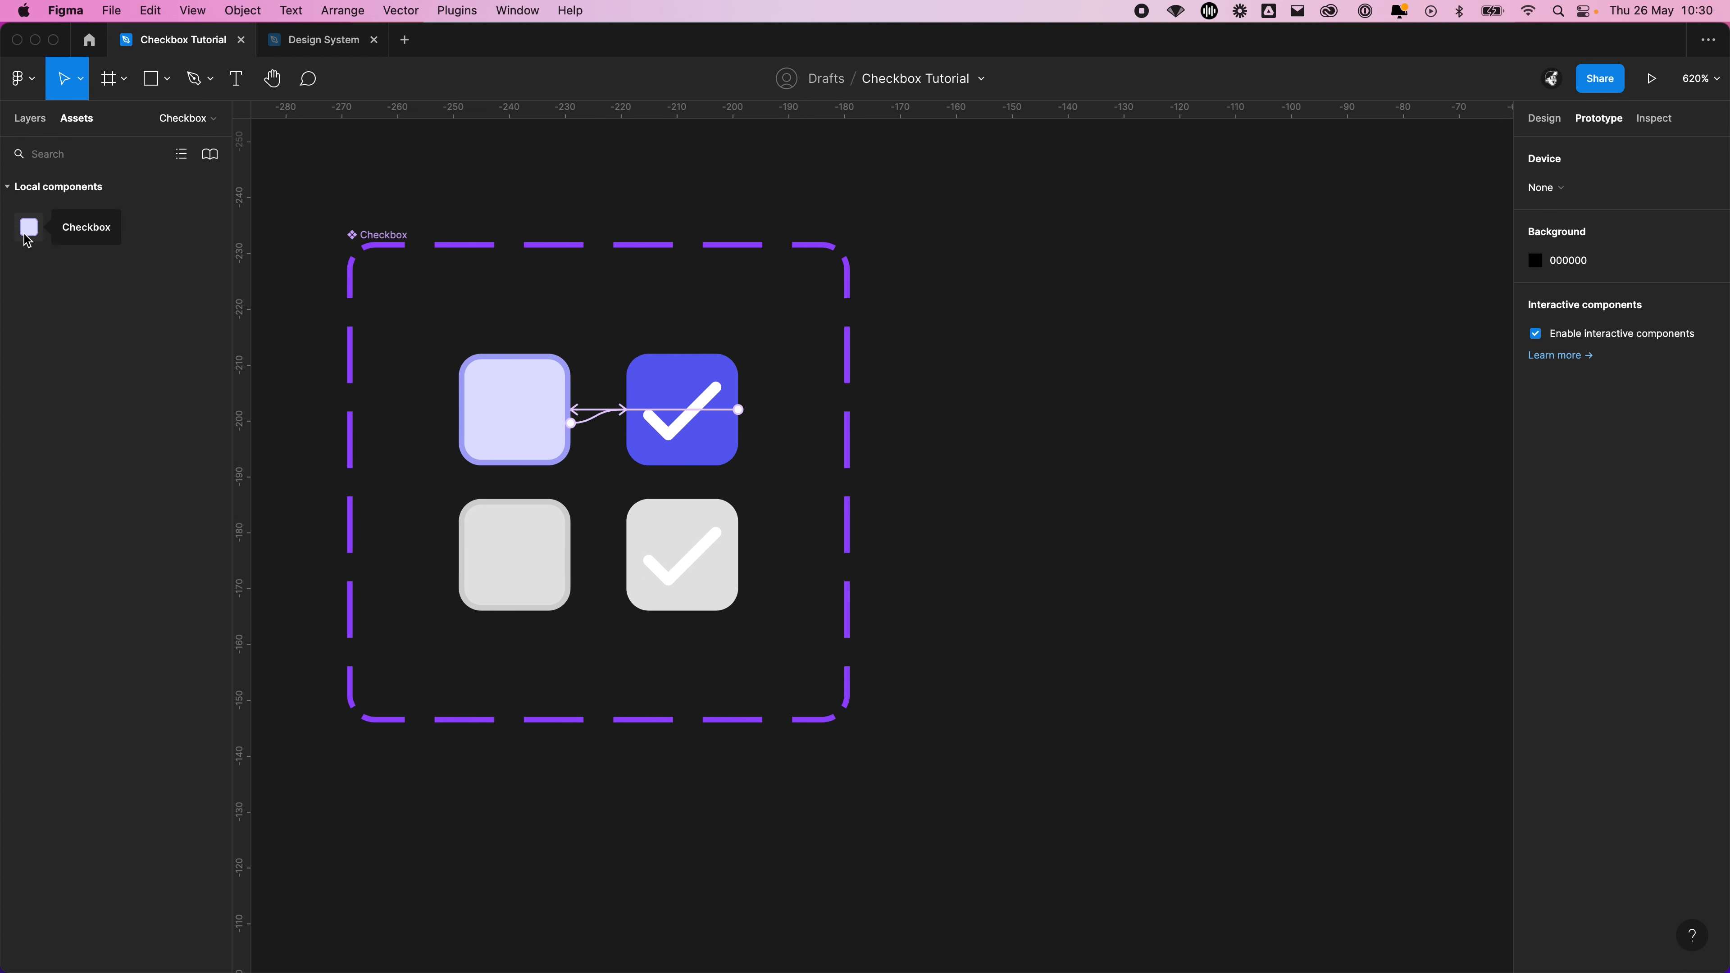
{"action": "left_click_drag", "start_coordinate": [28, 227], "coordinate": [1132, 509]}
{"action": "left_click", "coordinate": [1147, 567]}
{"action": "scroll", "coordinate": [927, 351], "scroll_direction": "right", "scroll_amount": 5}
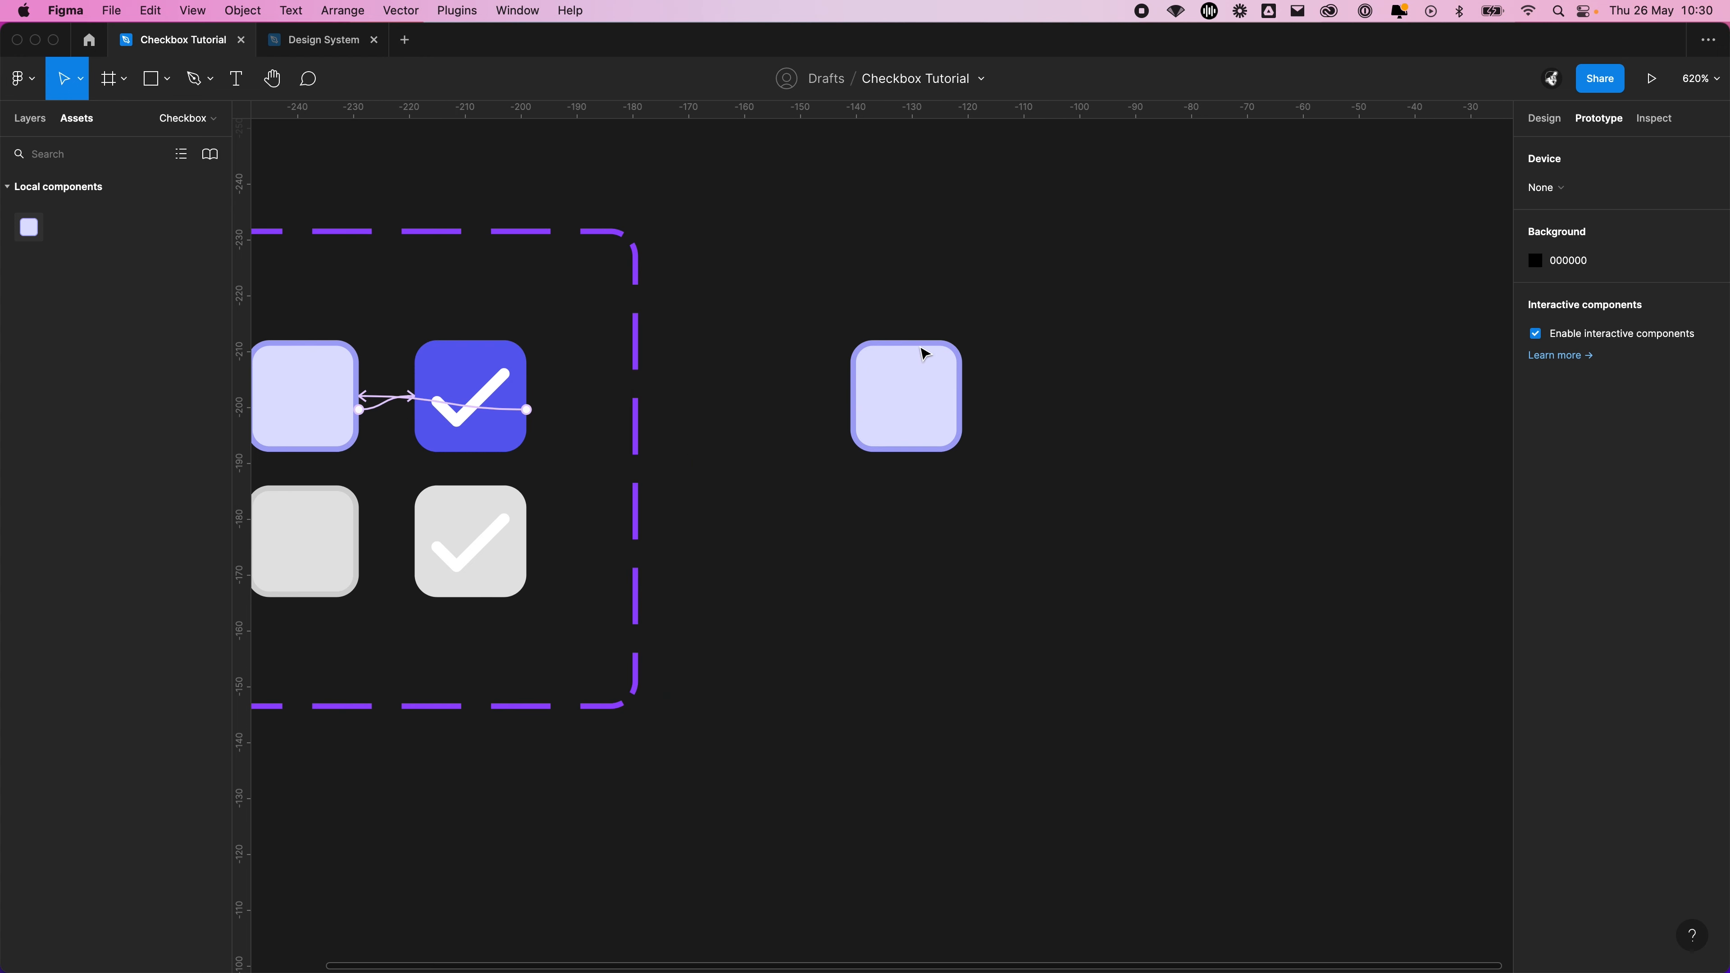
Wrap the Checkbox instance in a frame and apply auto layout to that frame
{"action": "left_click", "coordinate": [930, 360]}
{"action": "right_click", "coordinate": [907, 408]}
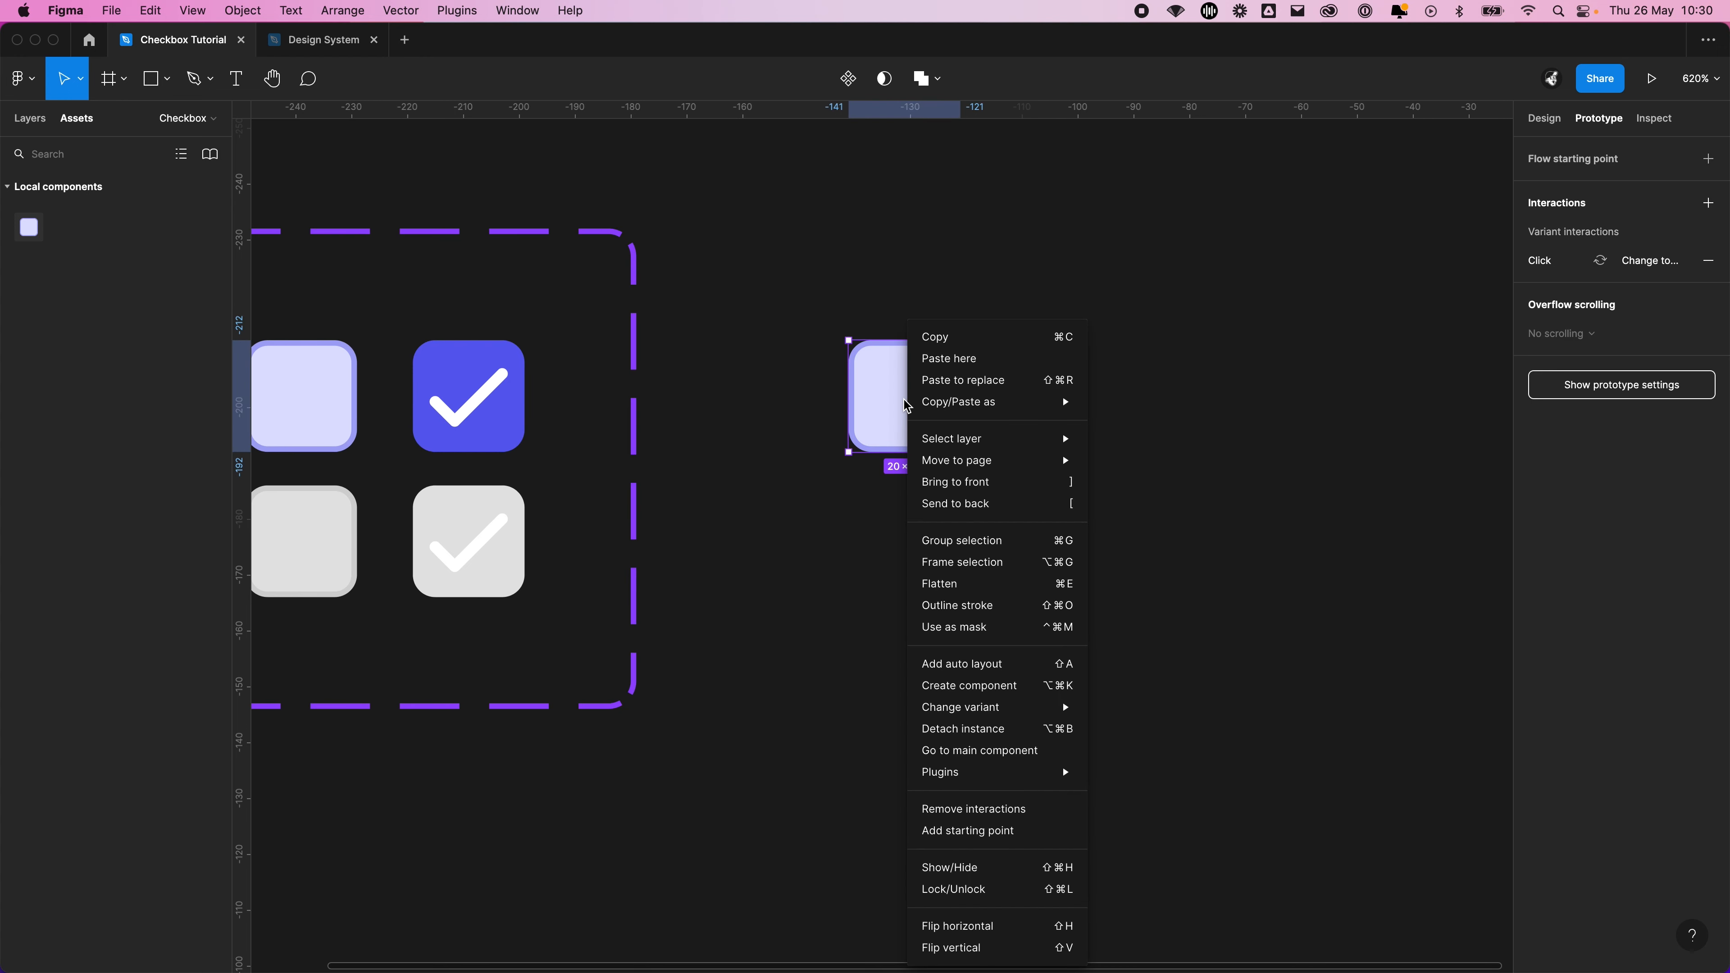
{"action": "left_click", "coordinate": [988, 561]}
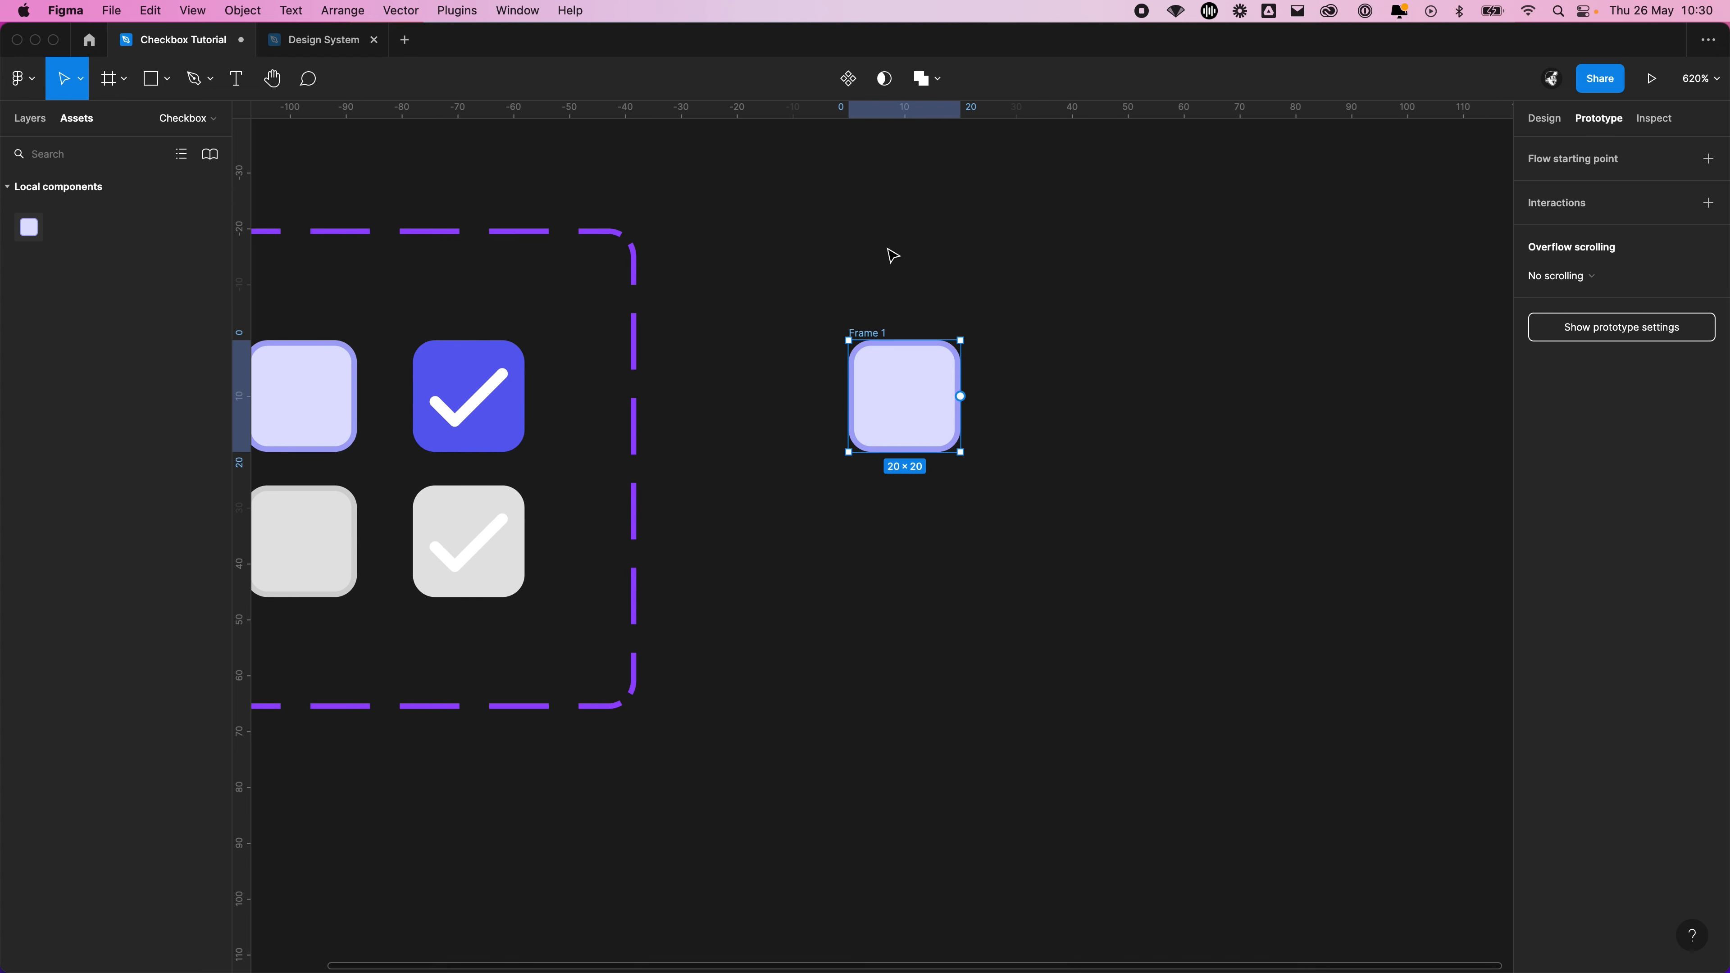
{"action": "left_click", "coordinate": [1544, 119]}
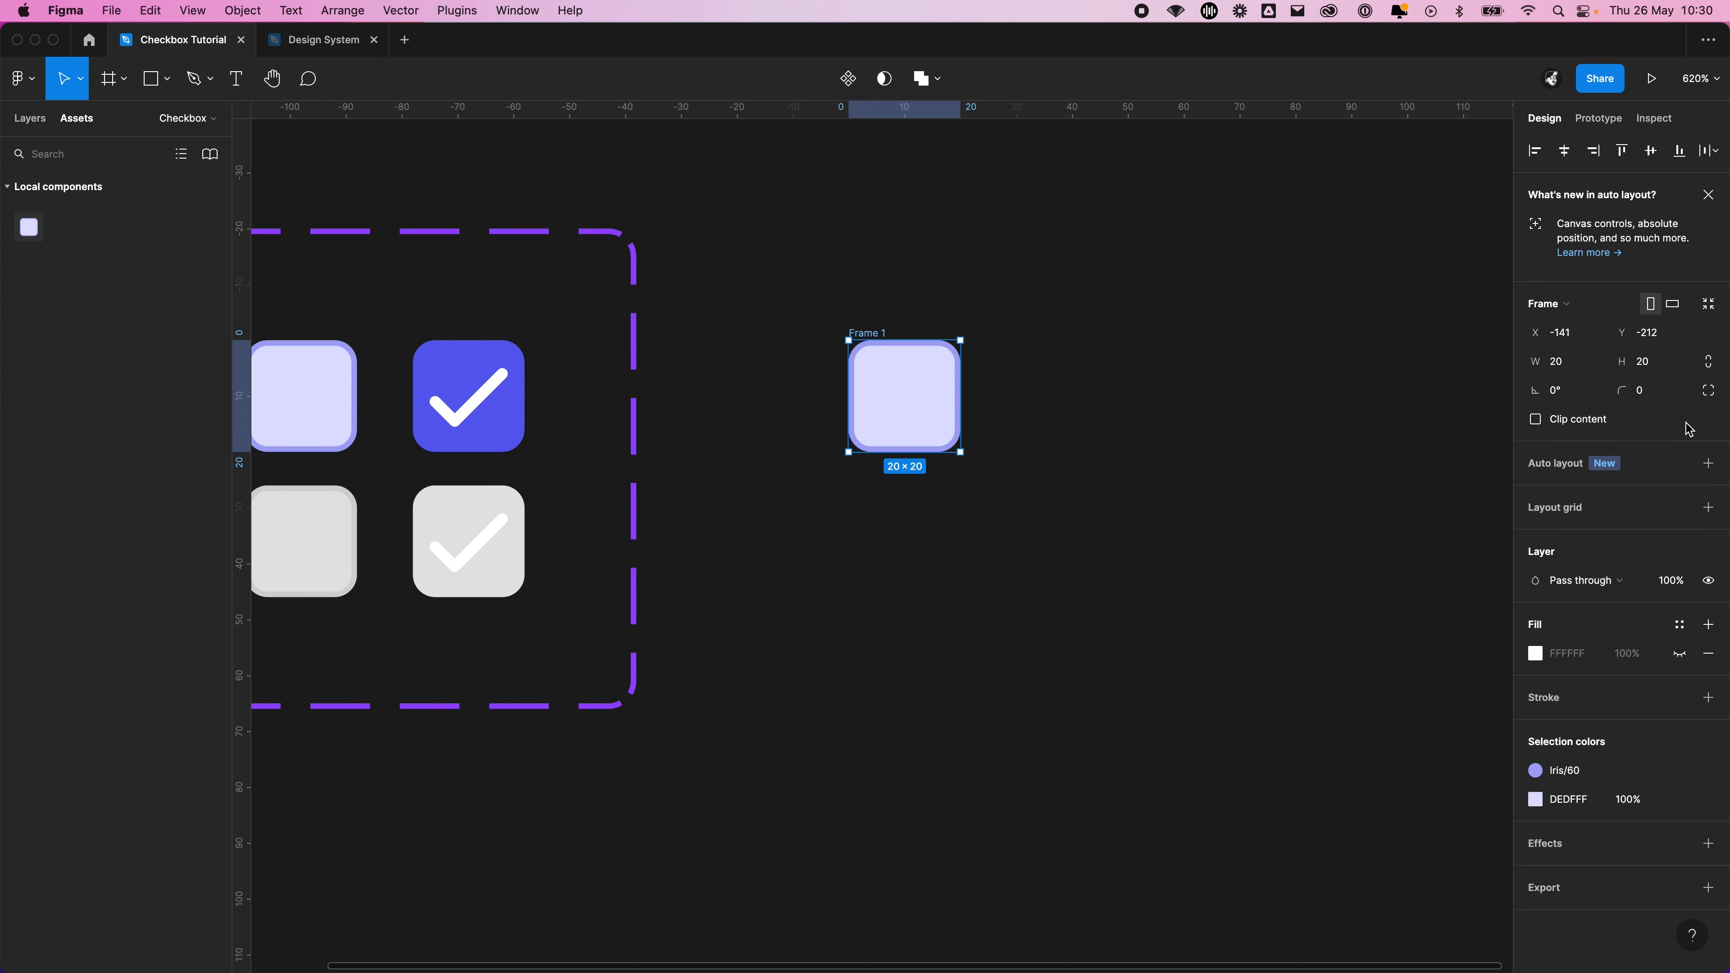
{"action": "left_click", "coordinate": [1708, 464]}
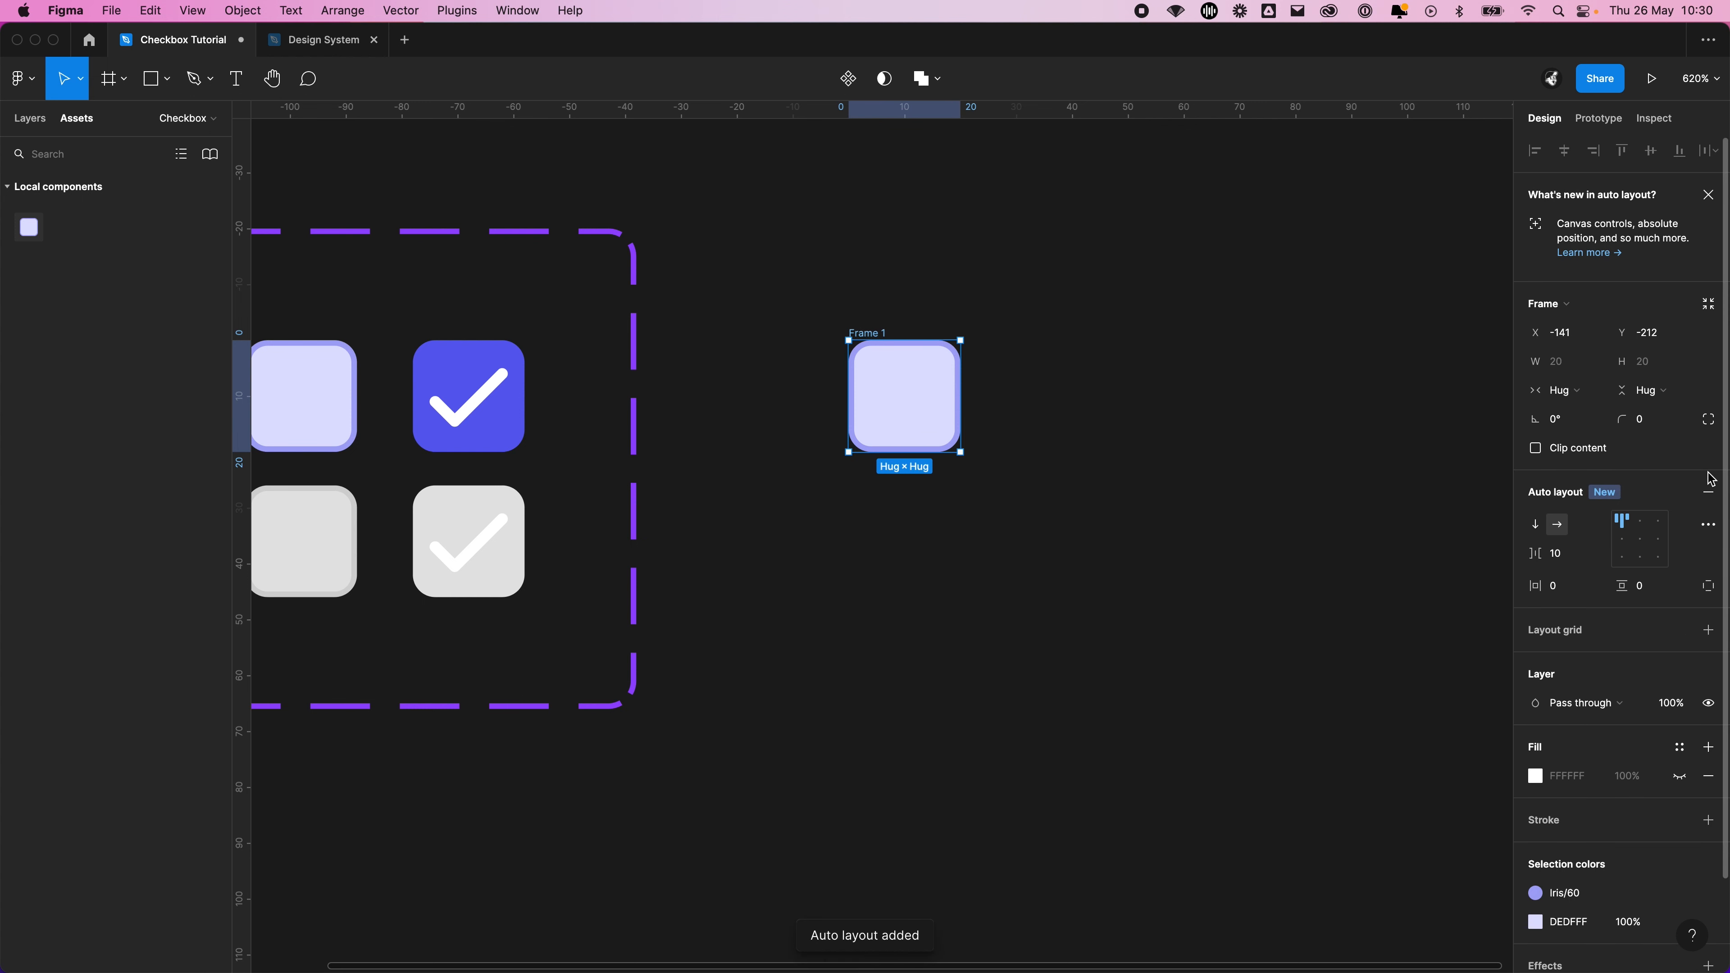
Set the frame's horizontal and vertical padding to 100
{"action": "left_click", "coordinate": [1566, 585]}
{"action": "type", "text": "100"}
{"action": "key", "text": "Tab"}
{"action": "type", "text": "100"}
{"action": "key", "text": "Return"}
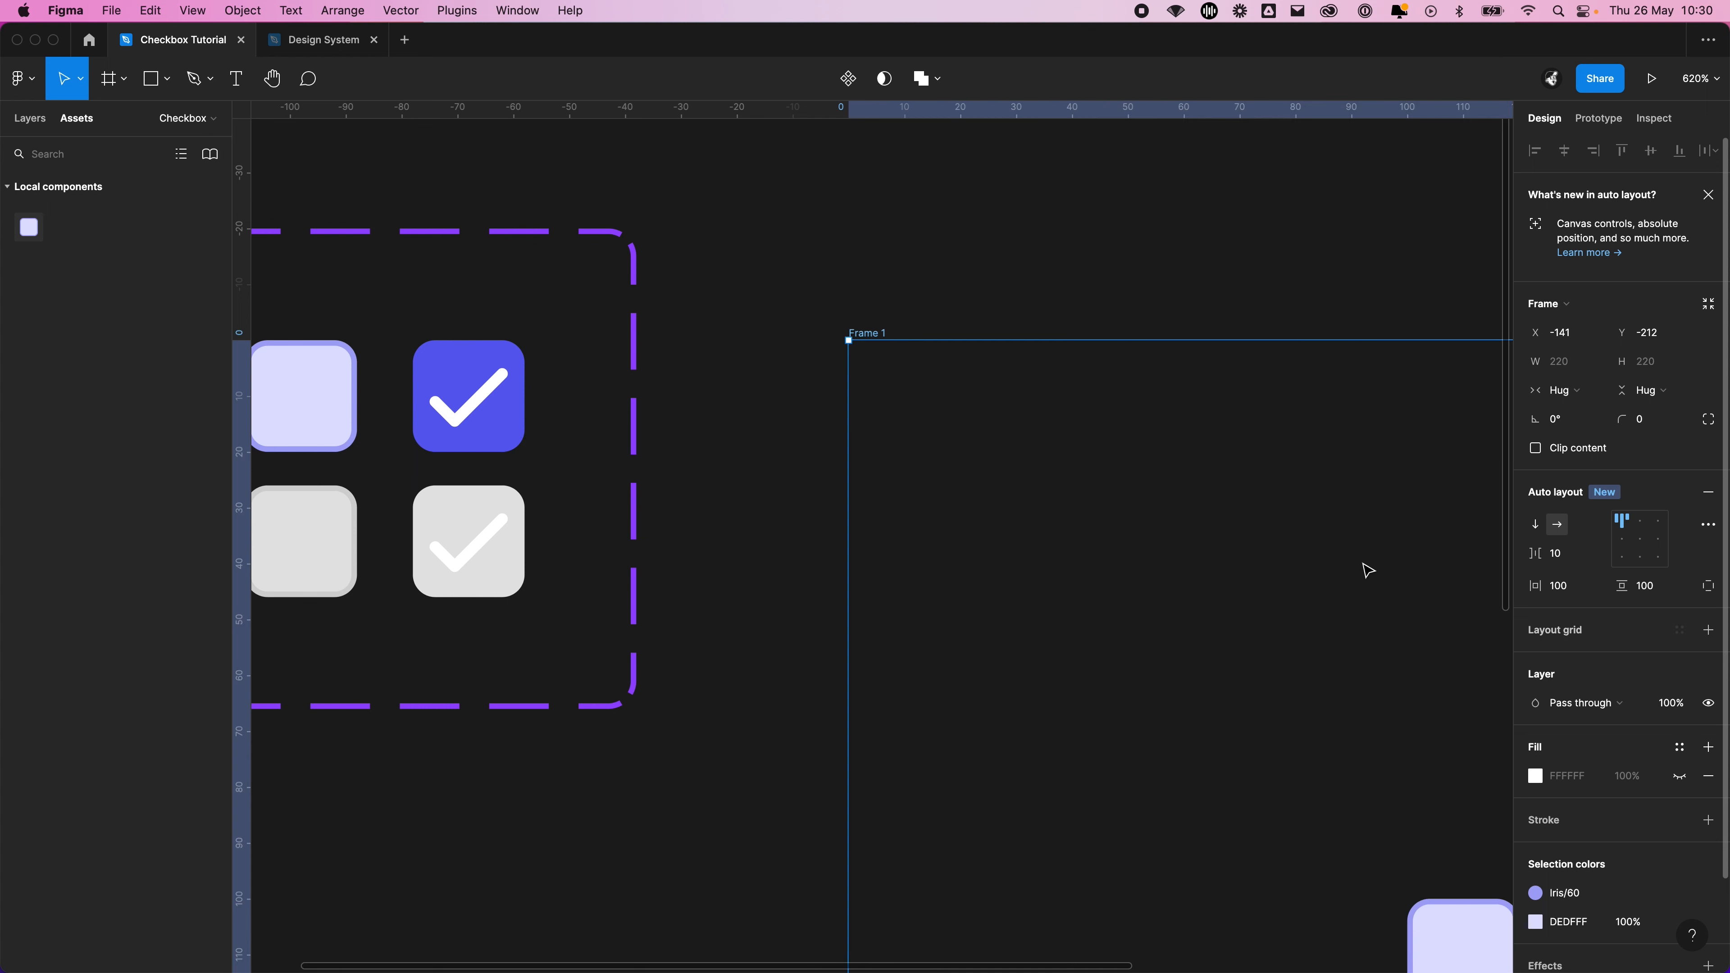
Move the frame roughly level with the top of the Checkbox set and set its horizontal and vertical padding to 20
{"action": "scroll", "coordinate": [1234, 524], "scroll_direction": "down", "scroll_amount": 2}
{"action": "left_click_drag", "start_coordinate": [1236, 532], "coordinate": [865, 379]}
{"action": "scroll", "coordinate": [872, 378], "scroll_direction": "down", "scroll_amount": 2}
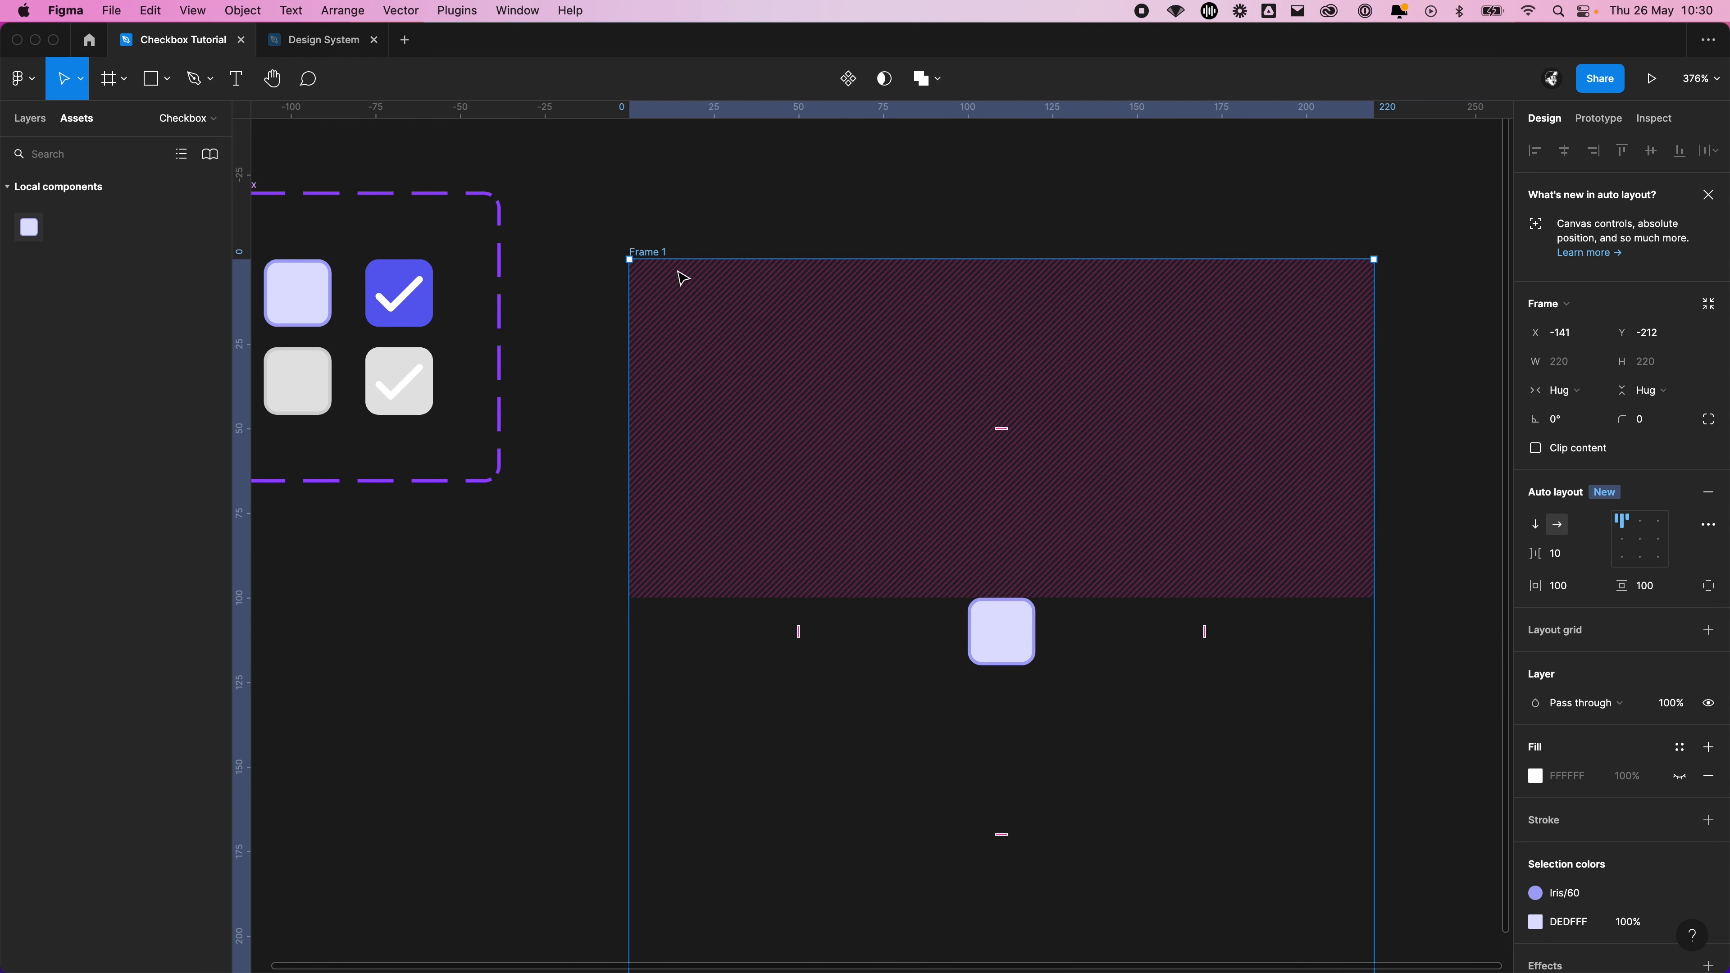
{"action": "left_click_drag", "start_coordinate": [657, 253], "coordinate": [647, 197]}
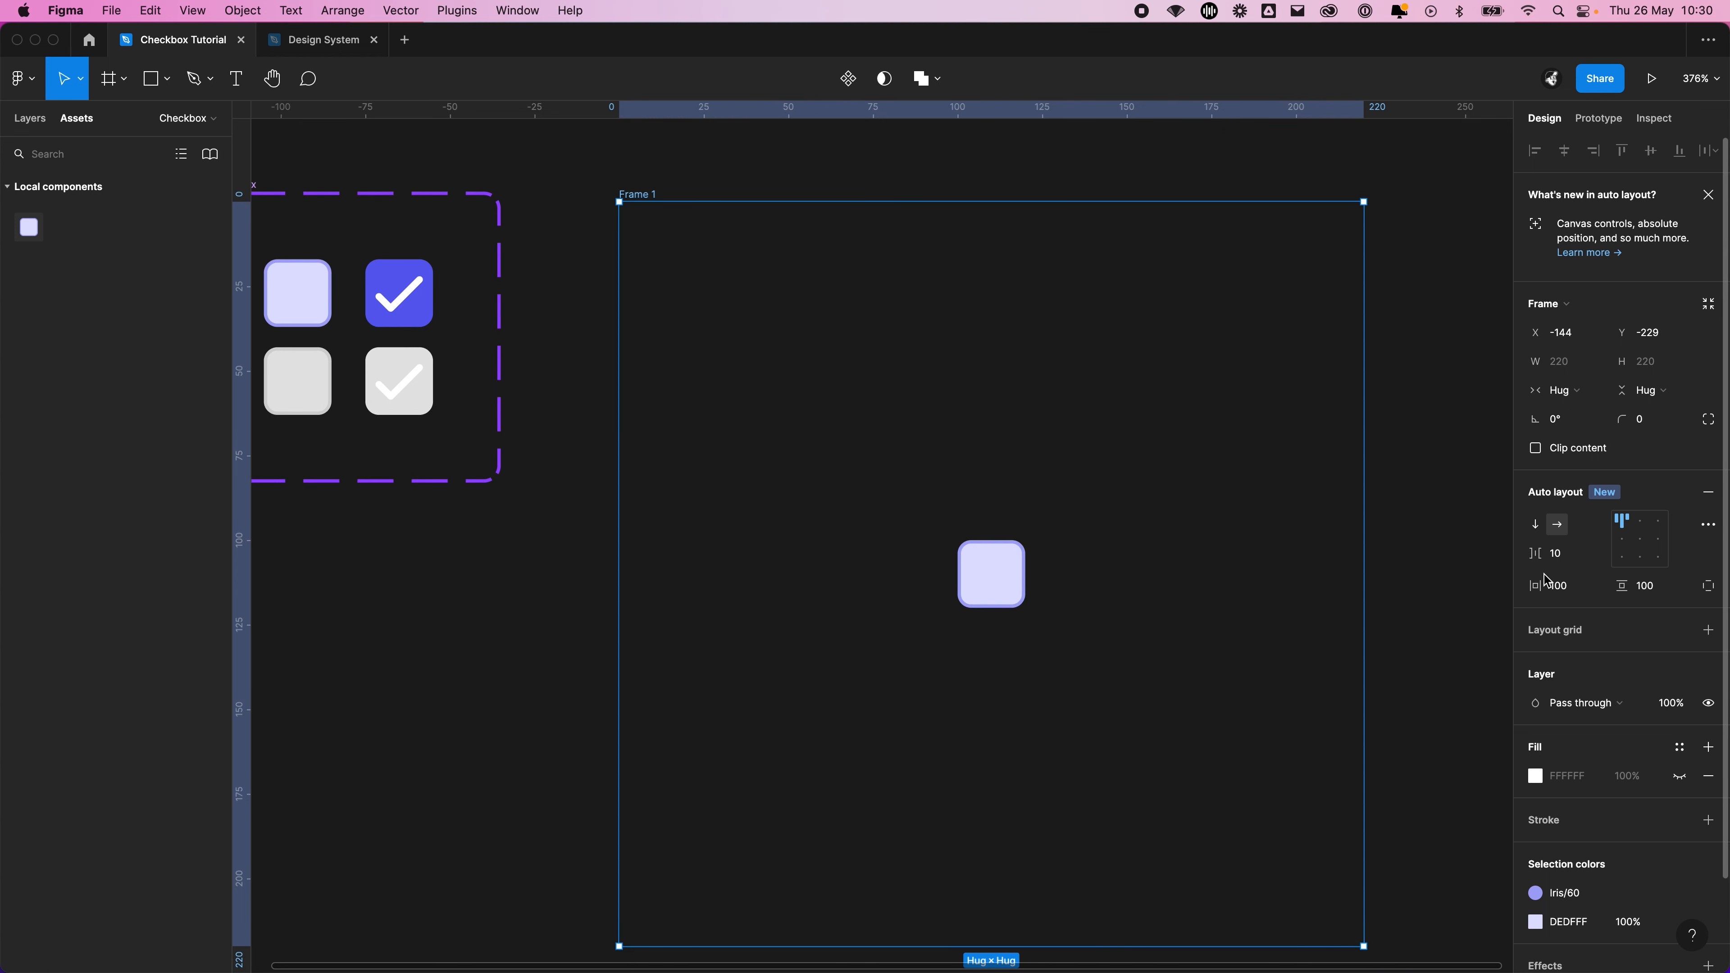
{"action": "left_click", "coordinate": [1553, 585]}
{"action": "type", "text": "20"}
{"action": "key", "text": "Tab"}
{"action": "type", "text": "20"}
{"action": "key", "text": "Return"}
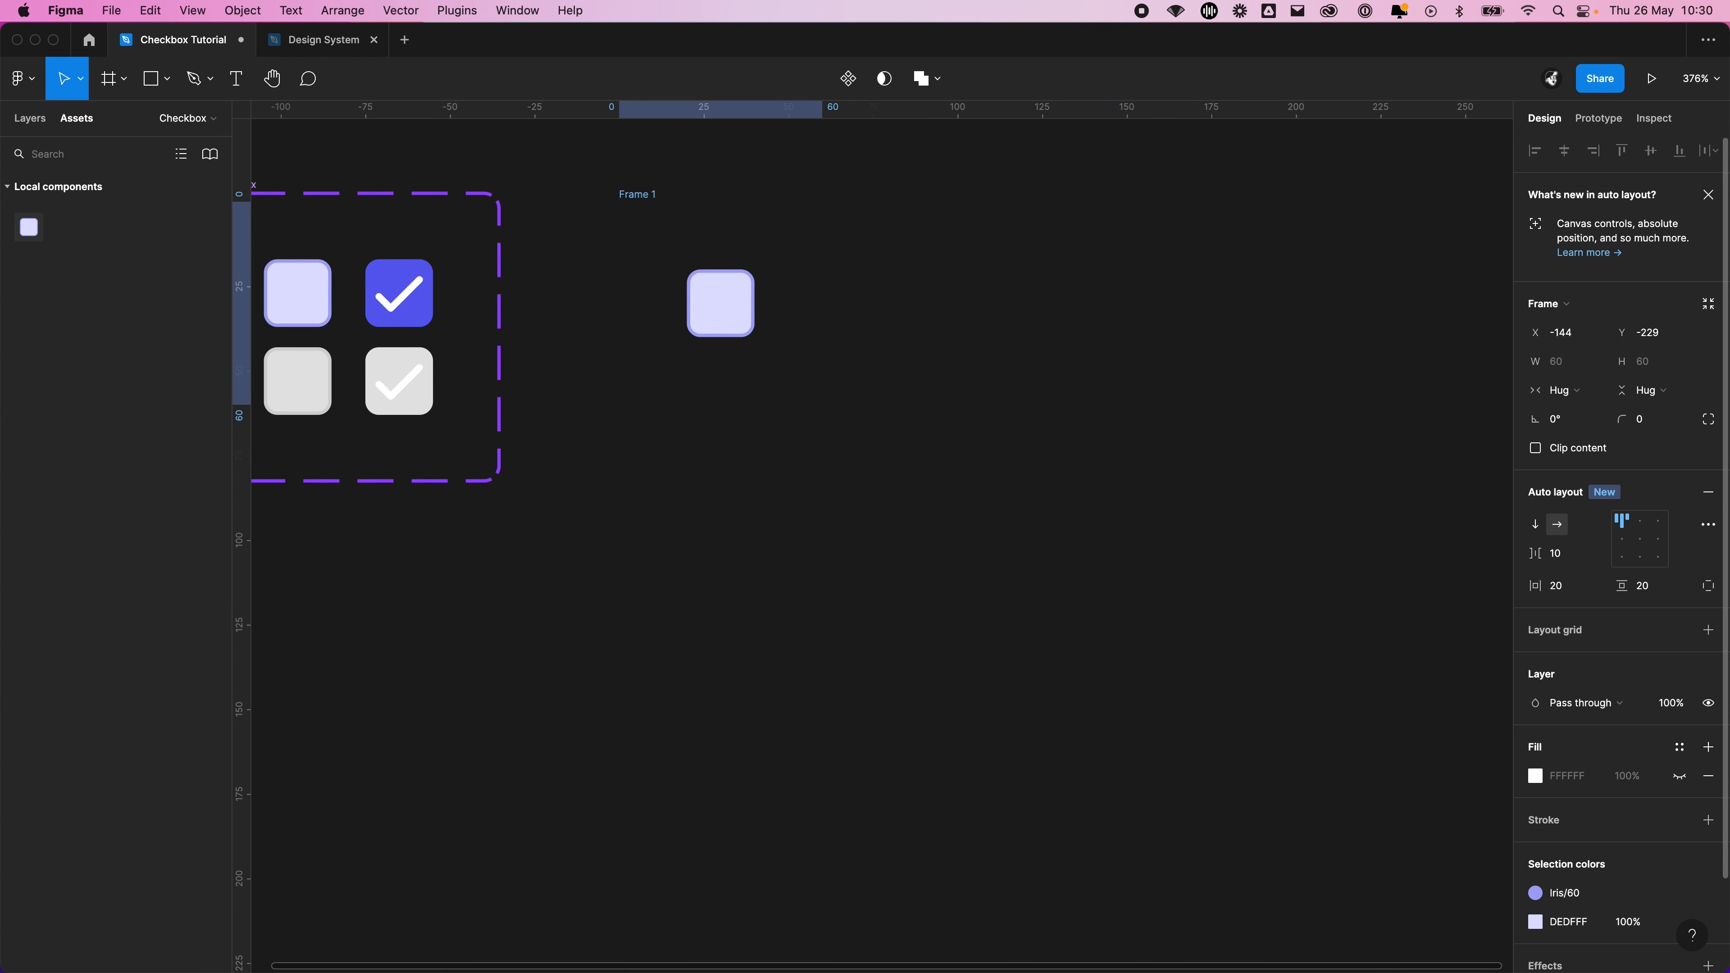
Make the frame's white FFFFFF fill visible and move the frame closer to the Checkbox component set
{"action": "left_click", "coordinate": [1681, 777]}
{"action": "left_click", "coordinate": [1093, 429]}
{"action": "scroll", "coordinate": [1123, 477], "scroll_direction": "left", "scroll_amount": 5}
{"action": "scroll", "coordinate": [1124, 477], "scroll_direction": "up", "scroll_amount": 2}
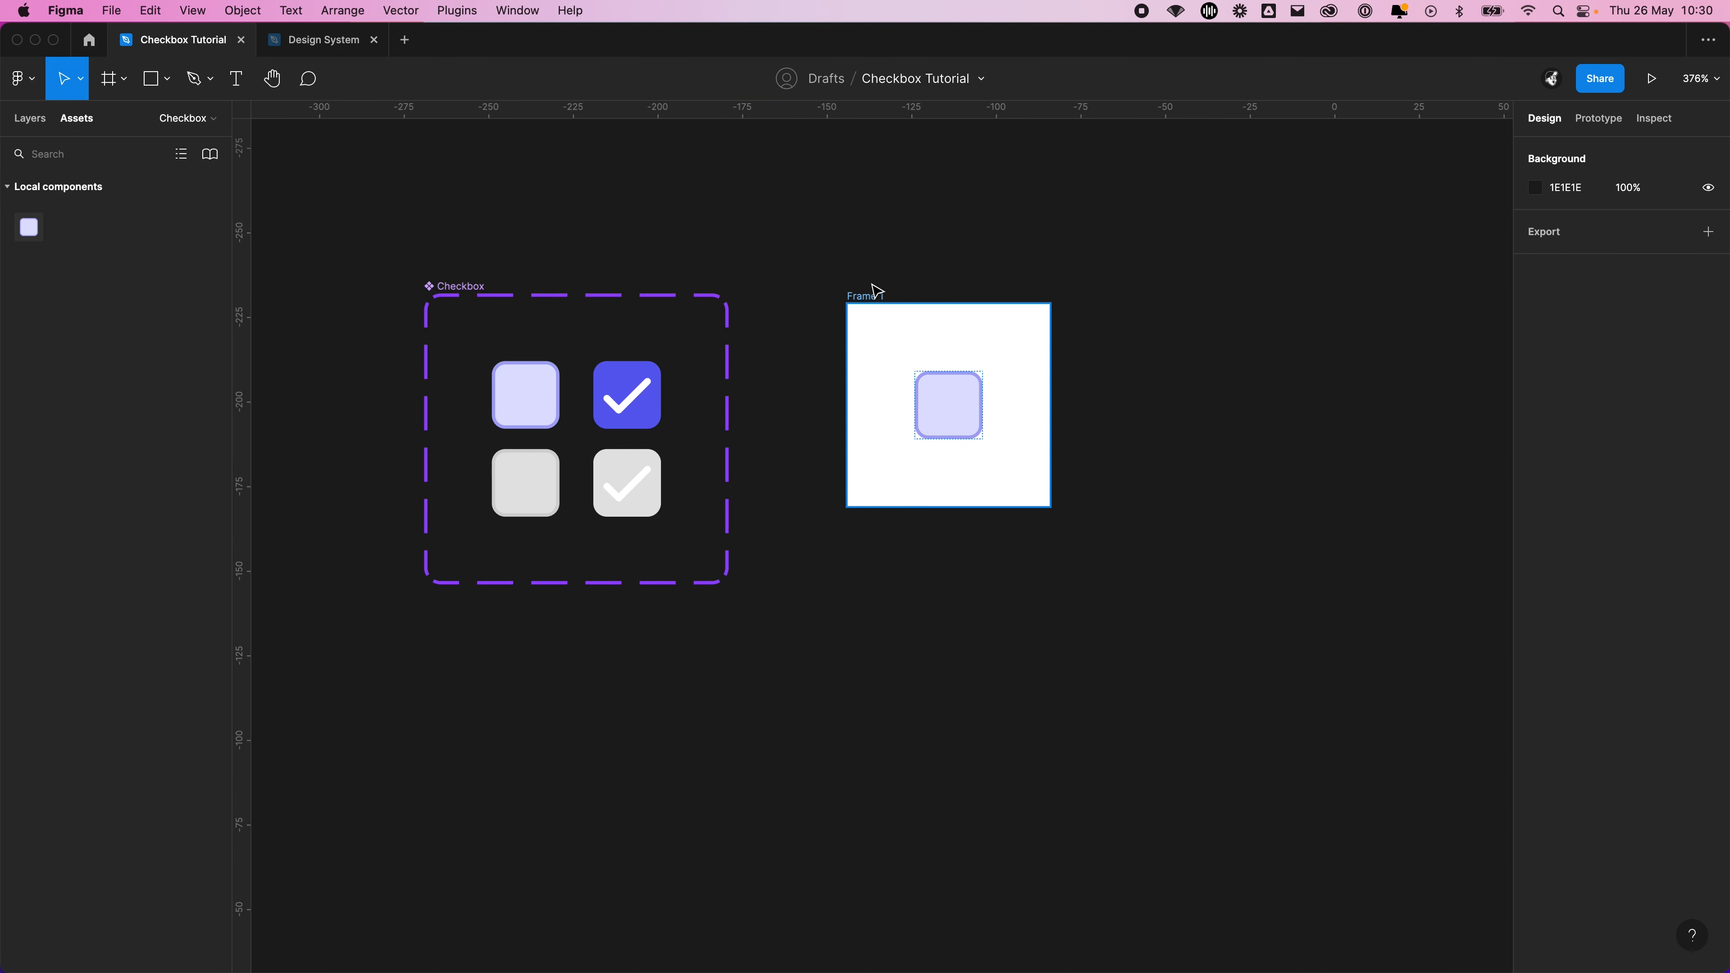
{"action": "left_click", "coordinate": [876, 294]}
{"action": "left_click_drag", "start_coordinate": [945, 310], "coordinate": [899, 306]}
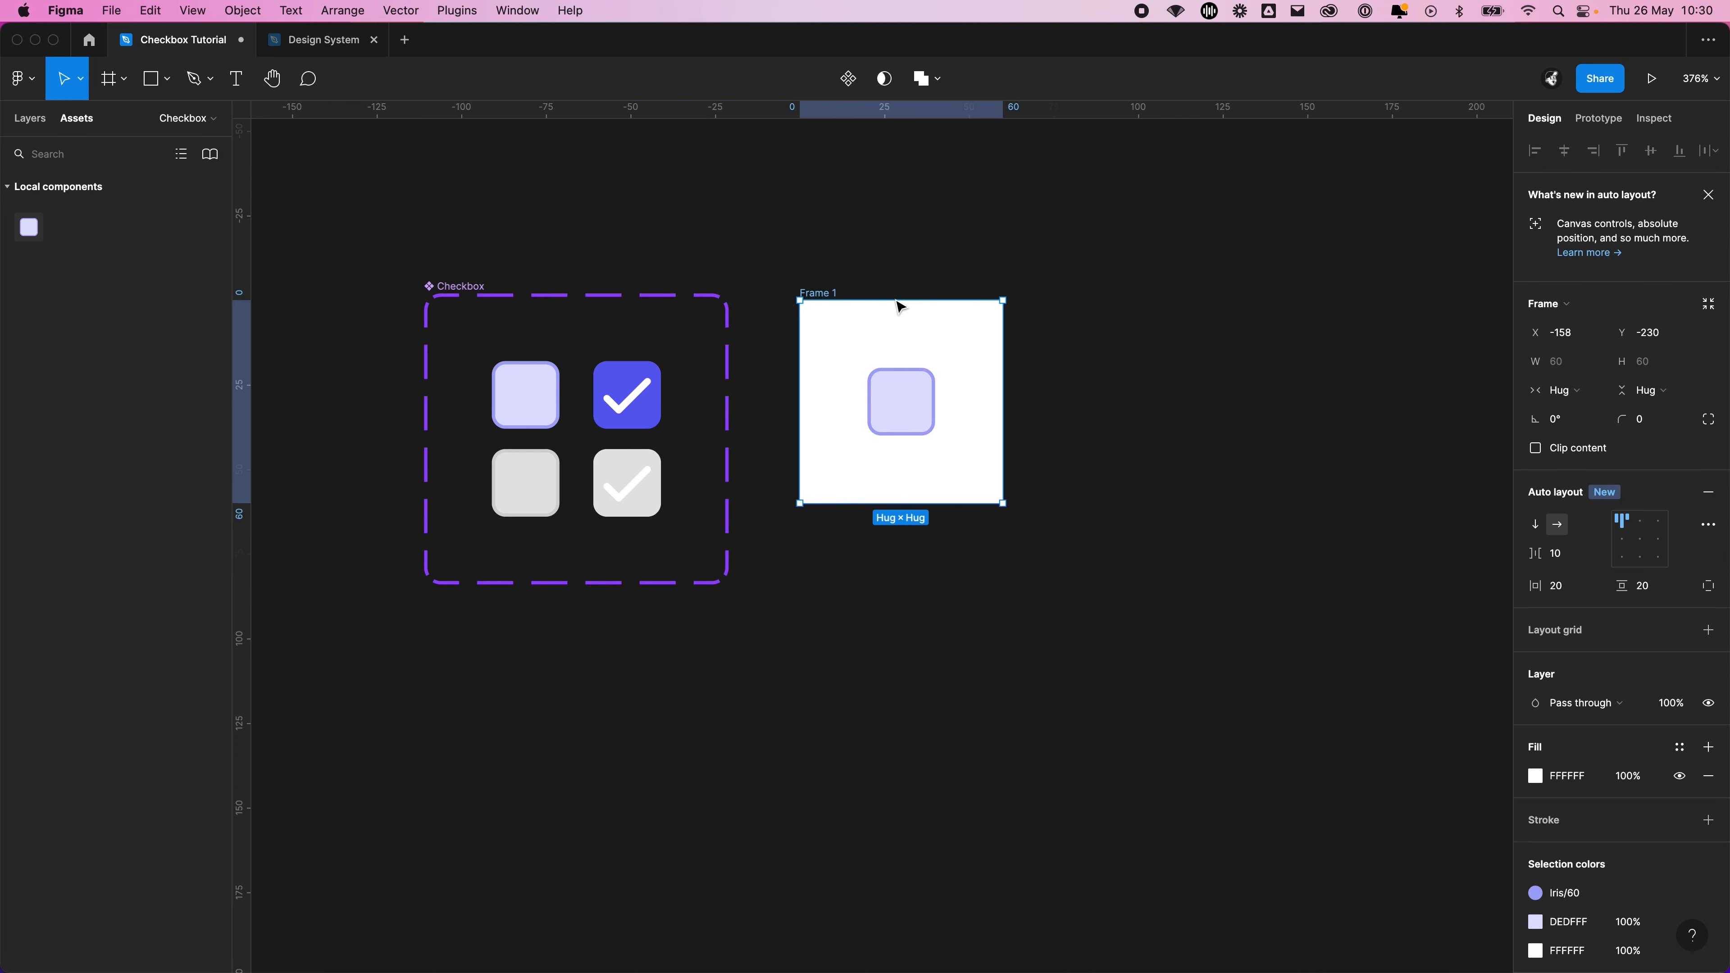
{"action": "left_click", "coordinate": [963, 247]}
{"action": "scroll", "coordinate": [1090, 286], "scroll_direction": "left", "scroll_amount": 5}
{"action": "scroll", "coordinate": [1089, 286], "scroll_direction": "up", "scroll_amount": 2}
Present Frame 1 as a prototype, enlarge it and reveal the checkbox's clickable hotspot
{"action": "left_click", "coordinate": [1059, 372]}
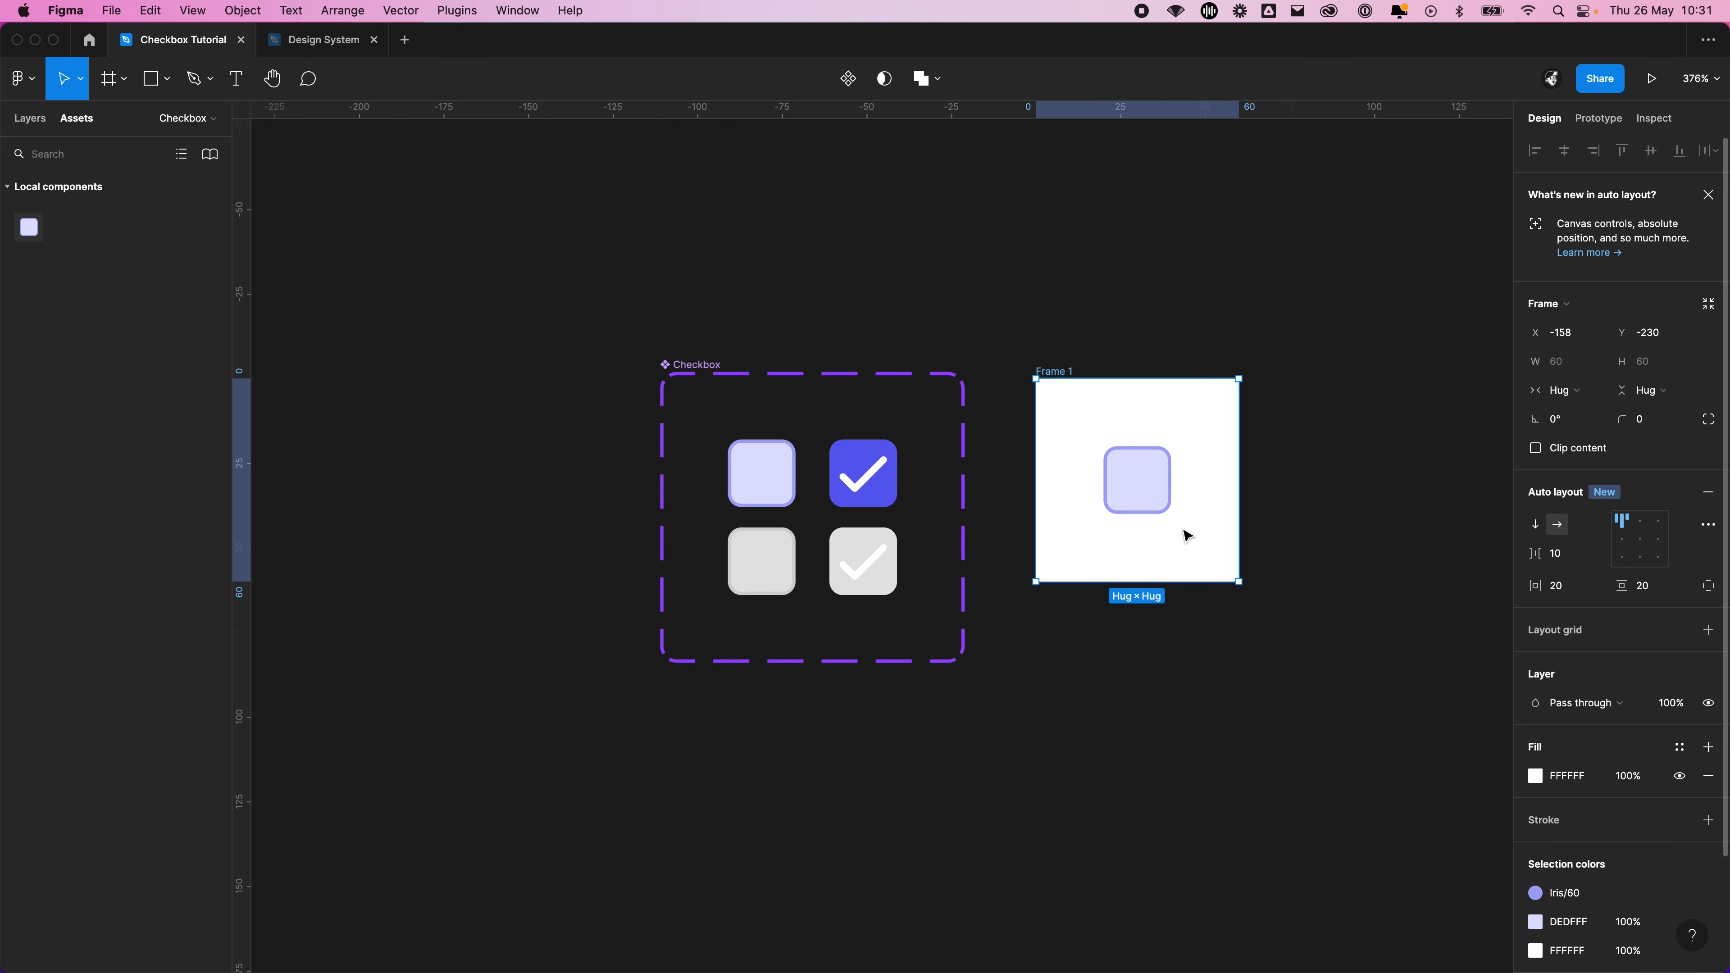
{"action": "left_click", "coordinate": [1652, 78]}
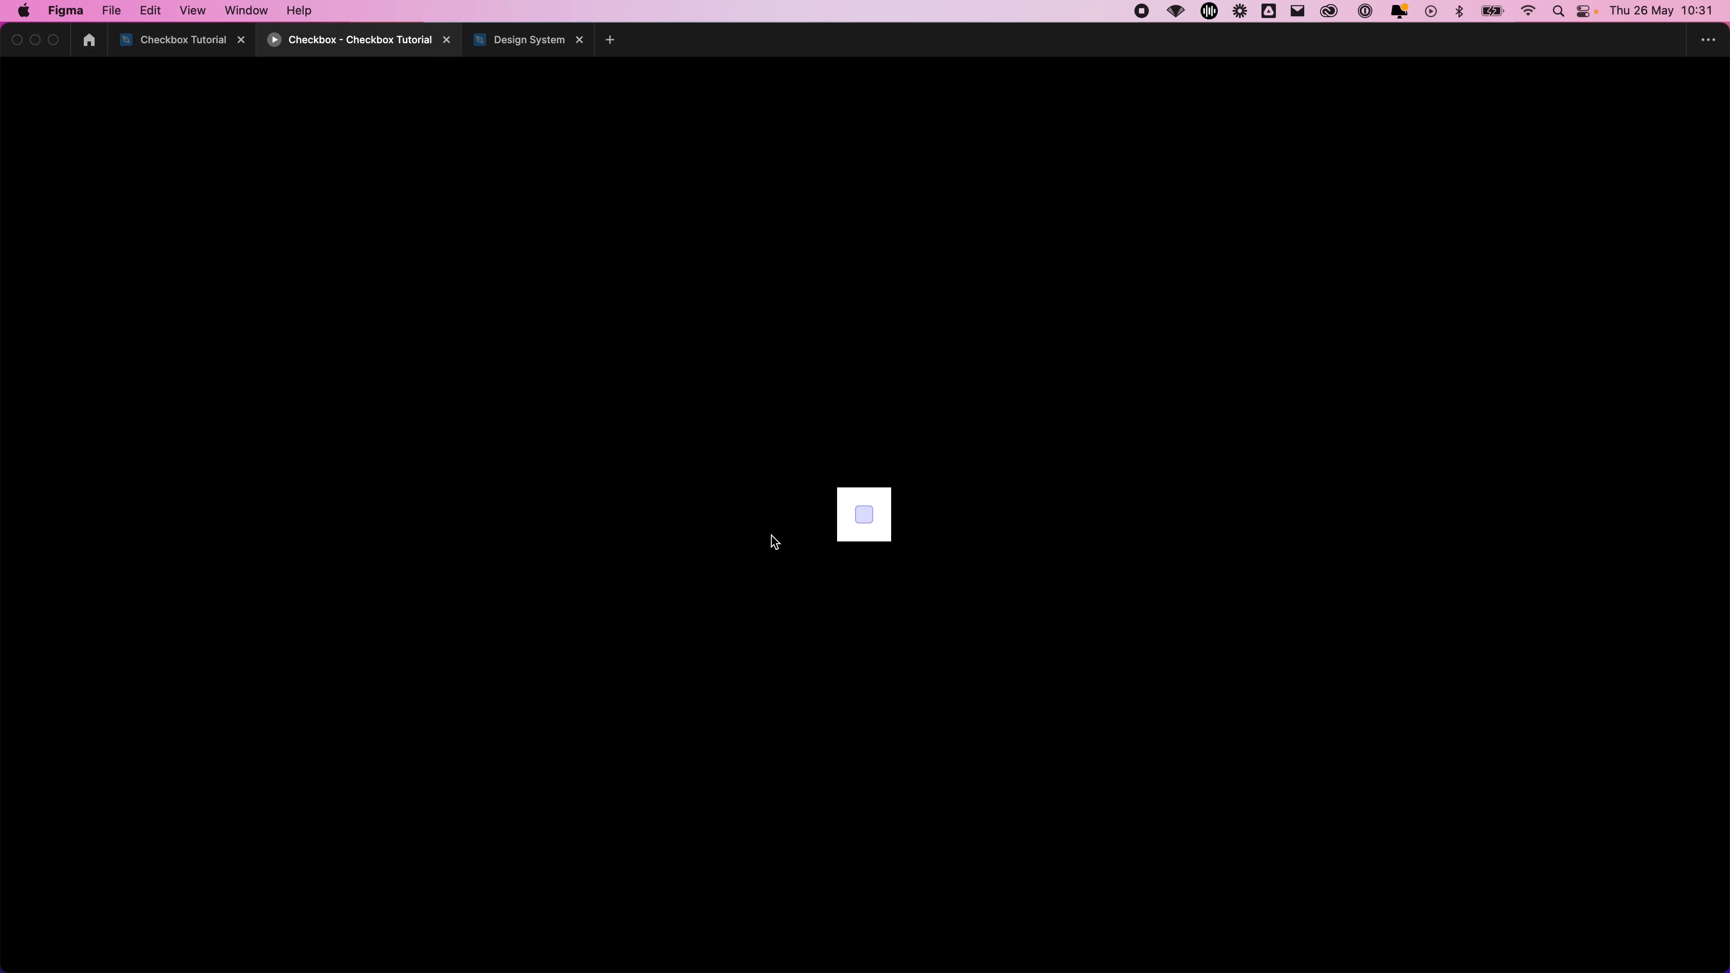
{"action": "scroll", "coordinate": [876, 524], "scroll_direction": "up", "scroll_amount": 10}
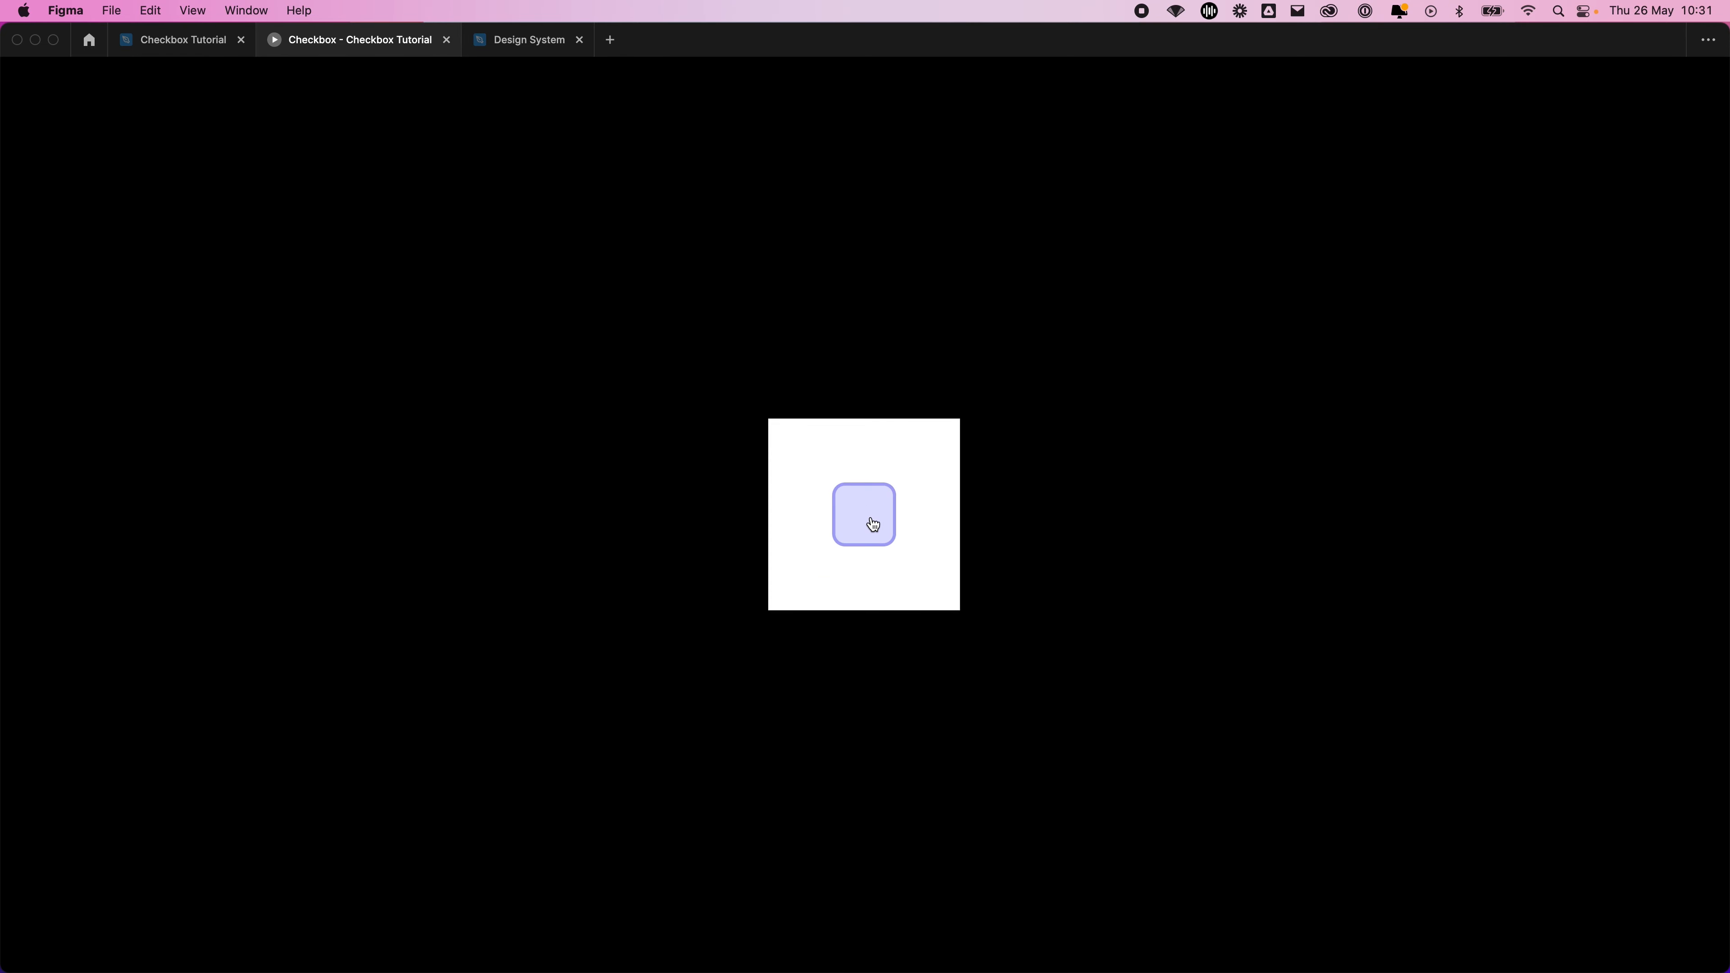
{"action": "left_click", "coordinate": [1396, 468]}
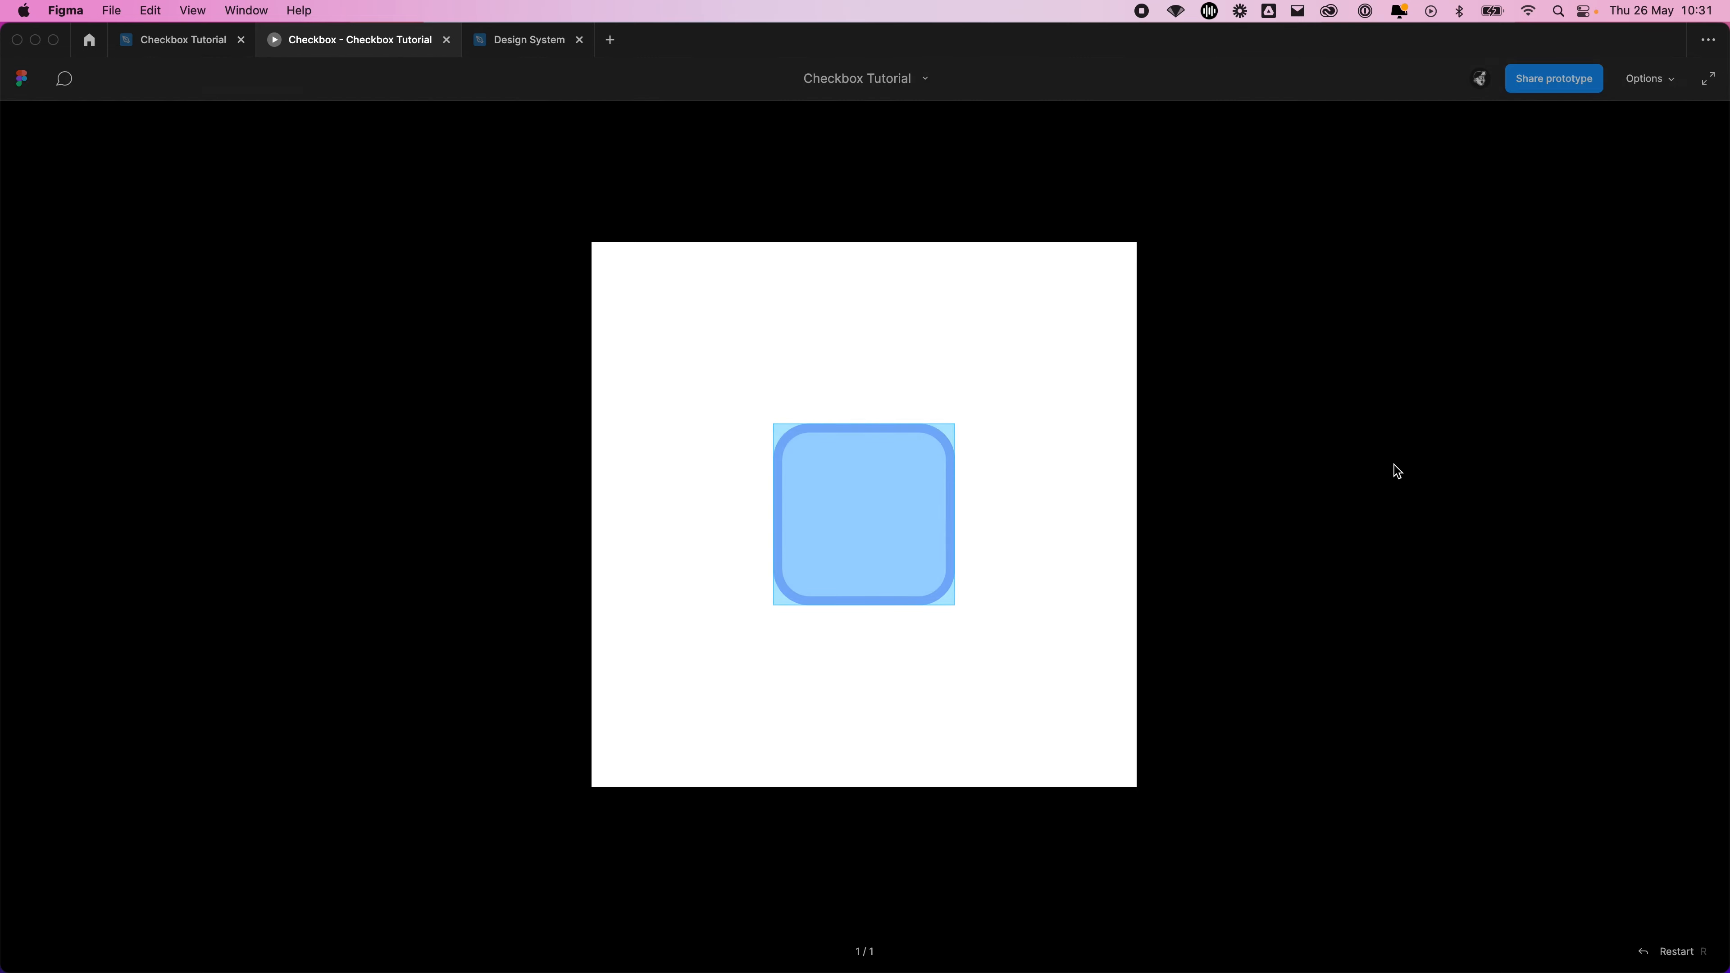
{"action": "left_click", "coordinate": [1356, 288]}
{"action": "left_click", "coordinate": [419, 351]}
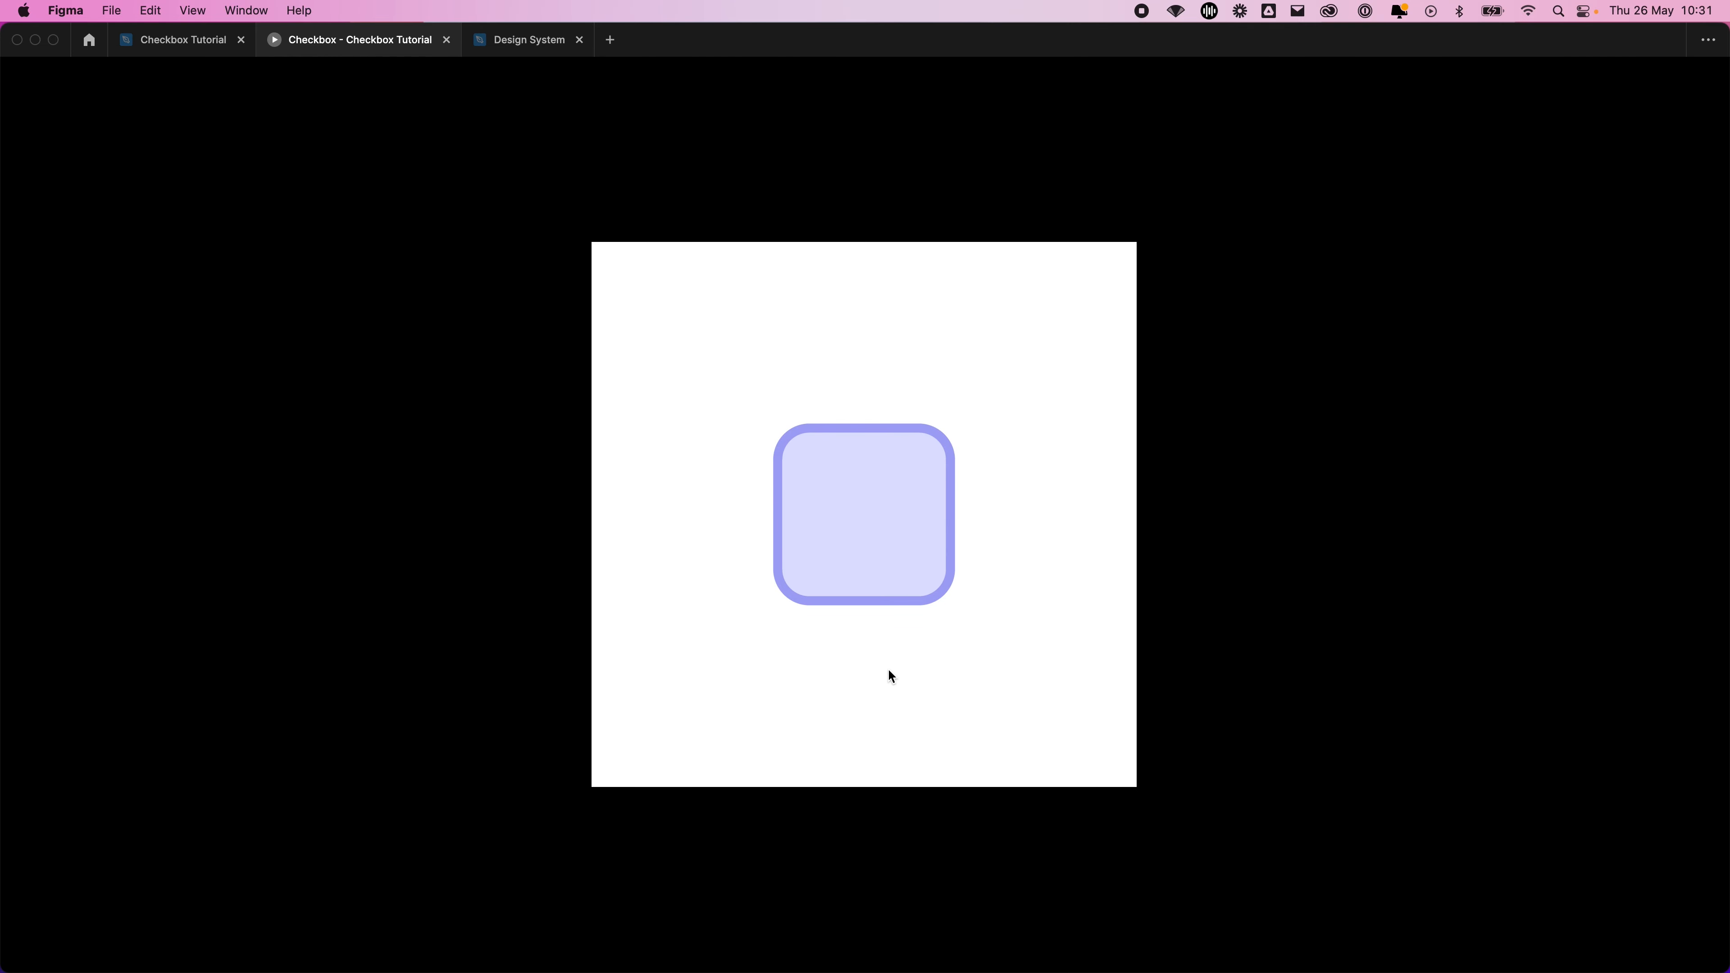
{"action": "left_click", "coordinate": [745, 491]}
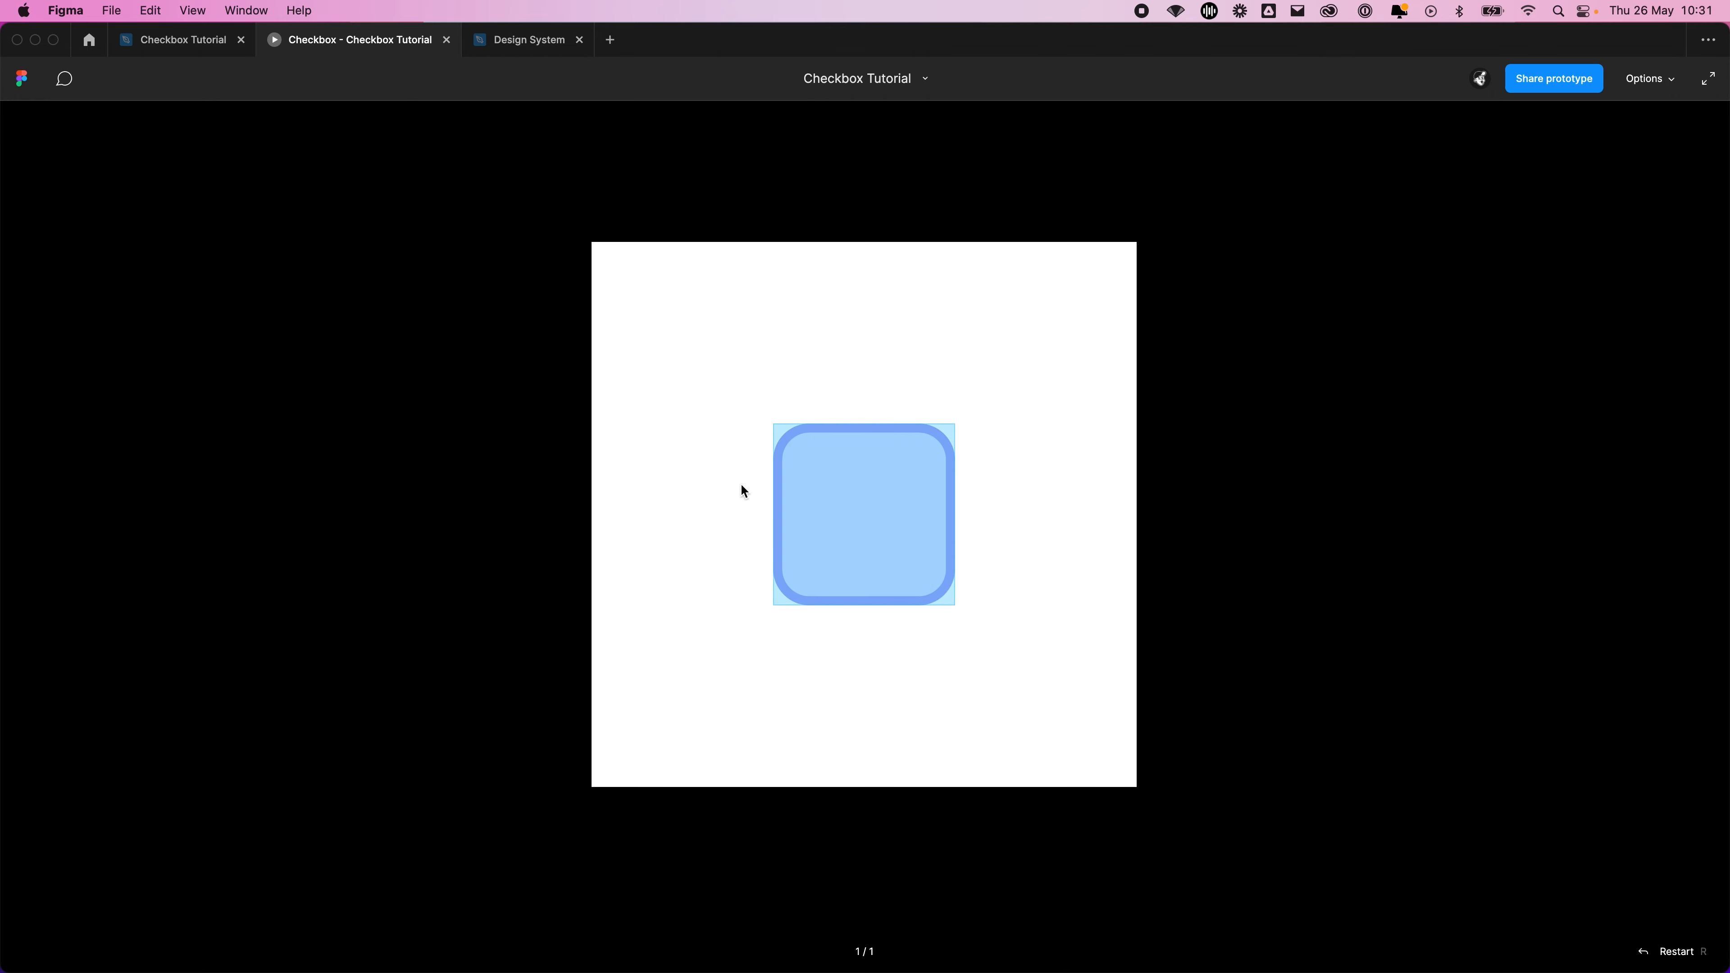
Test the checkbox in the prototype by toggling it repeatedly between checked and unchecked
{"action": "left_click", "coordinate": [881, 529]}
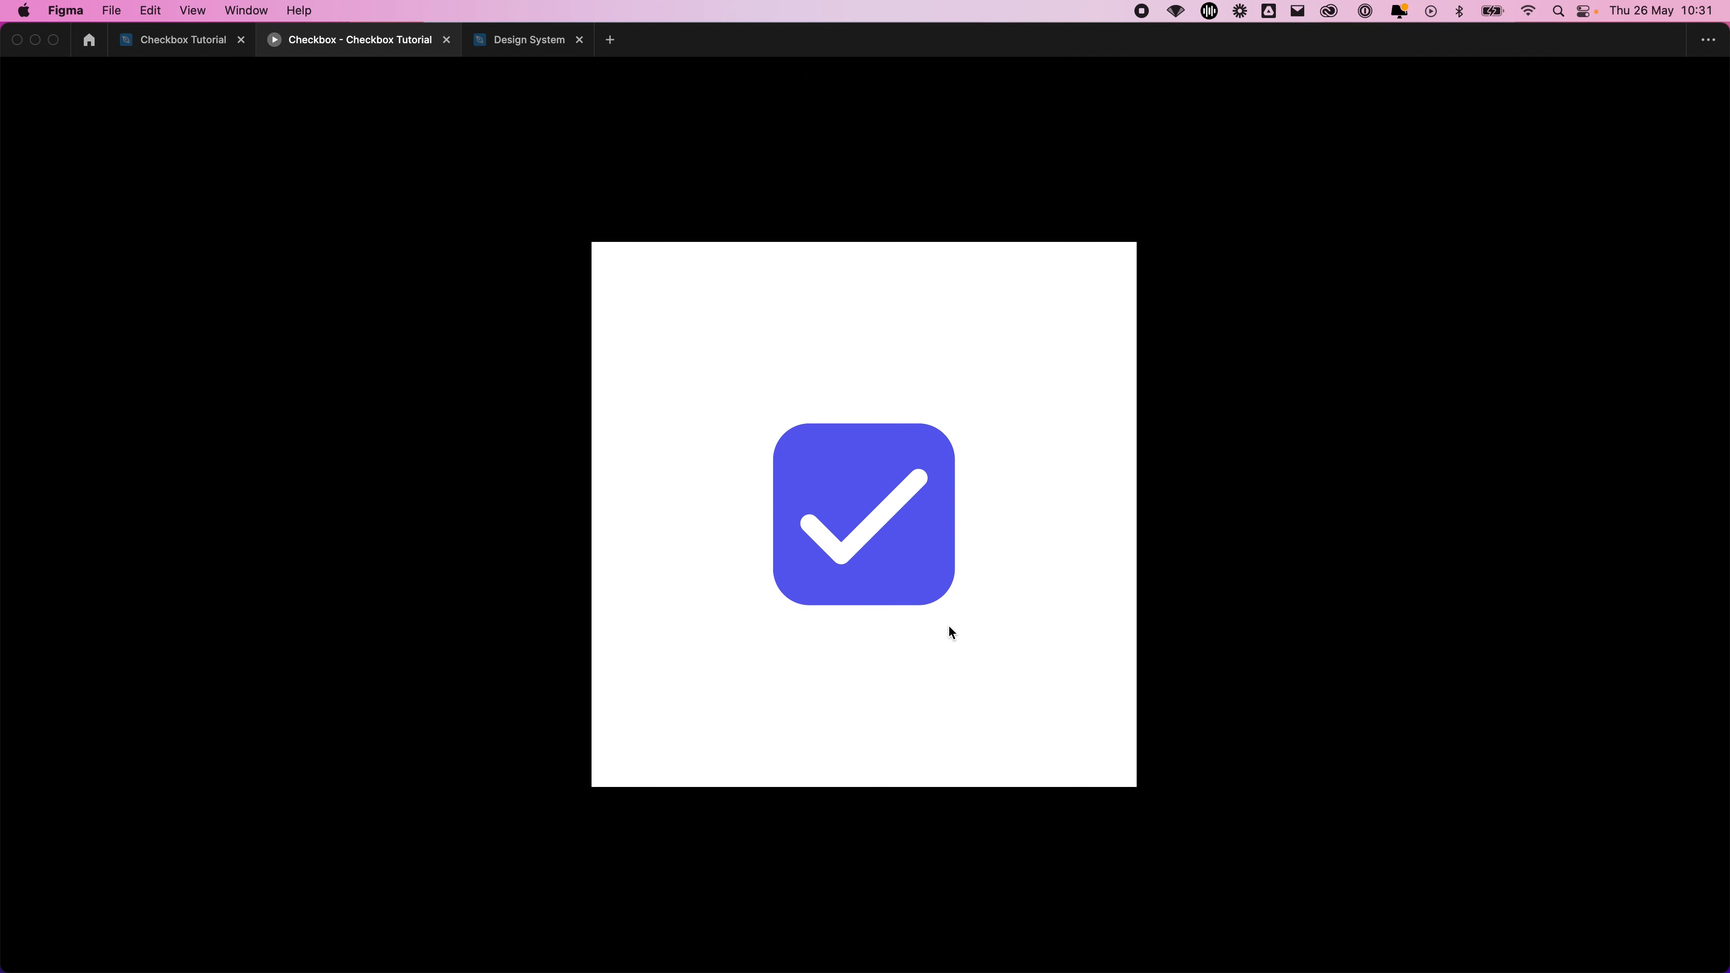
{"action": "left_click", "coordinate": [898, 553]}
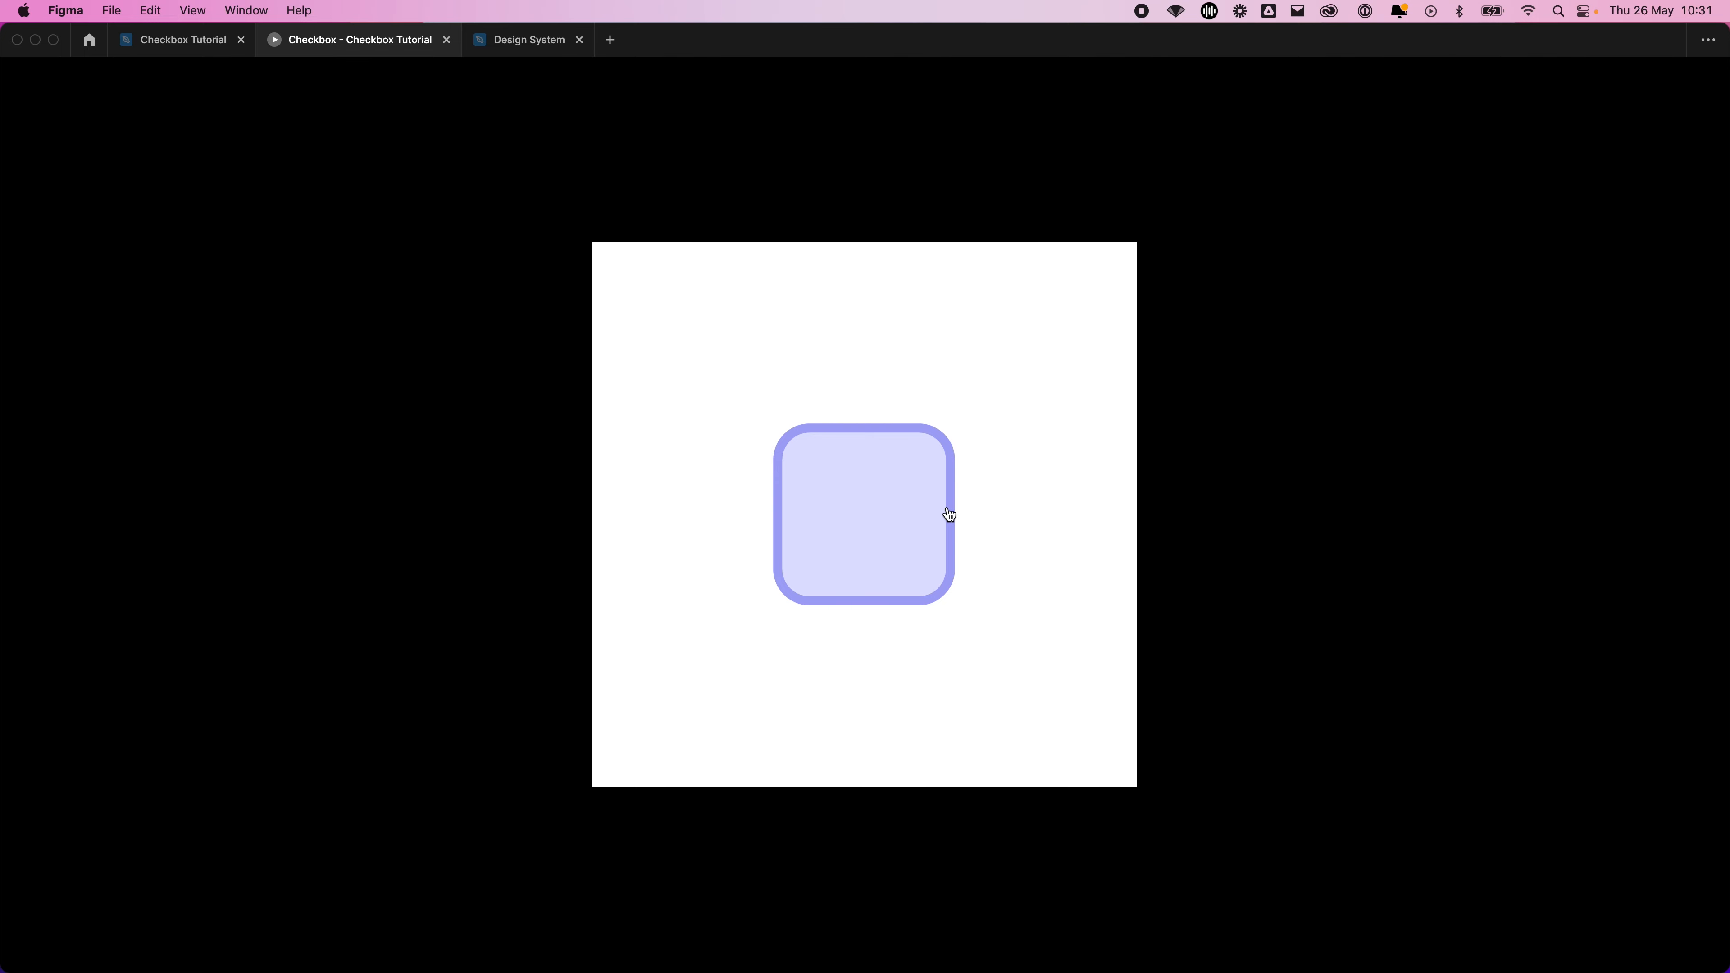
{"action": "left_click", "coordinate": [915, 528]}
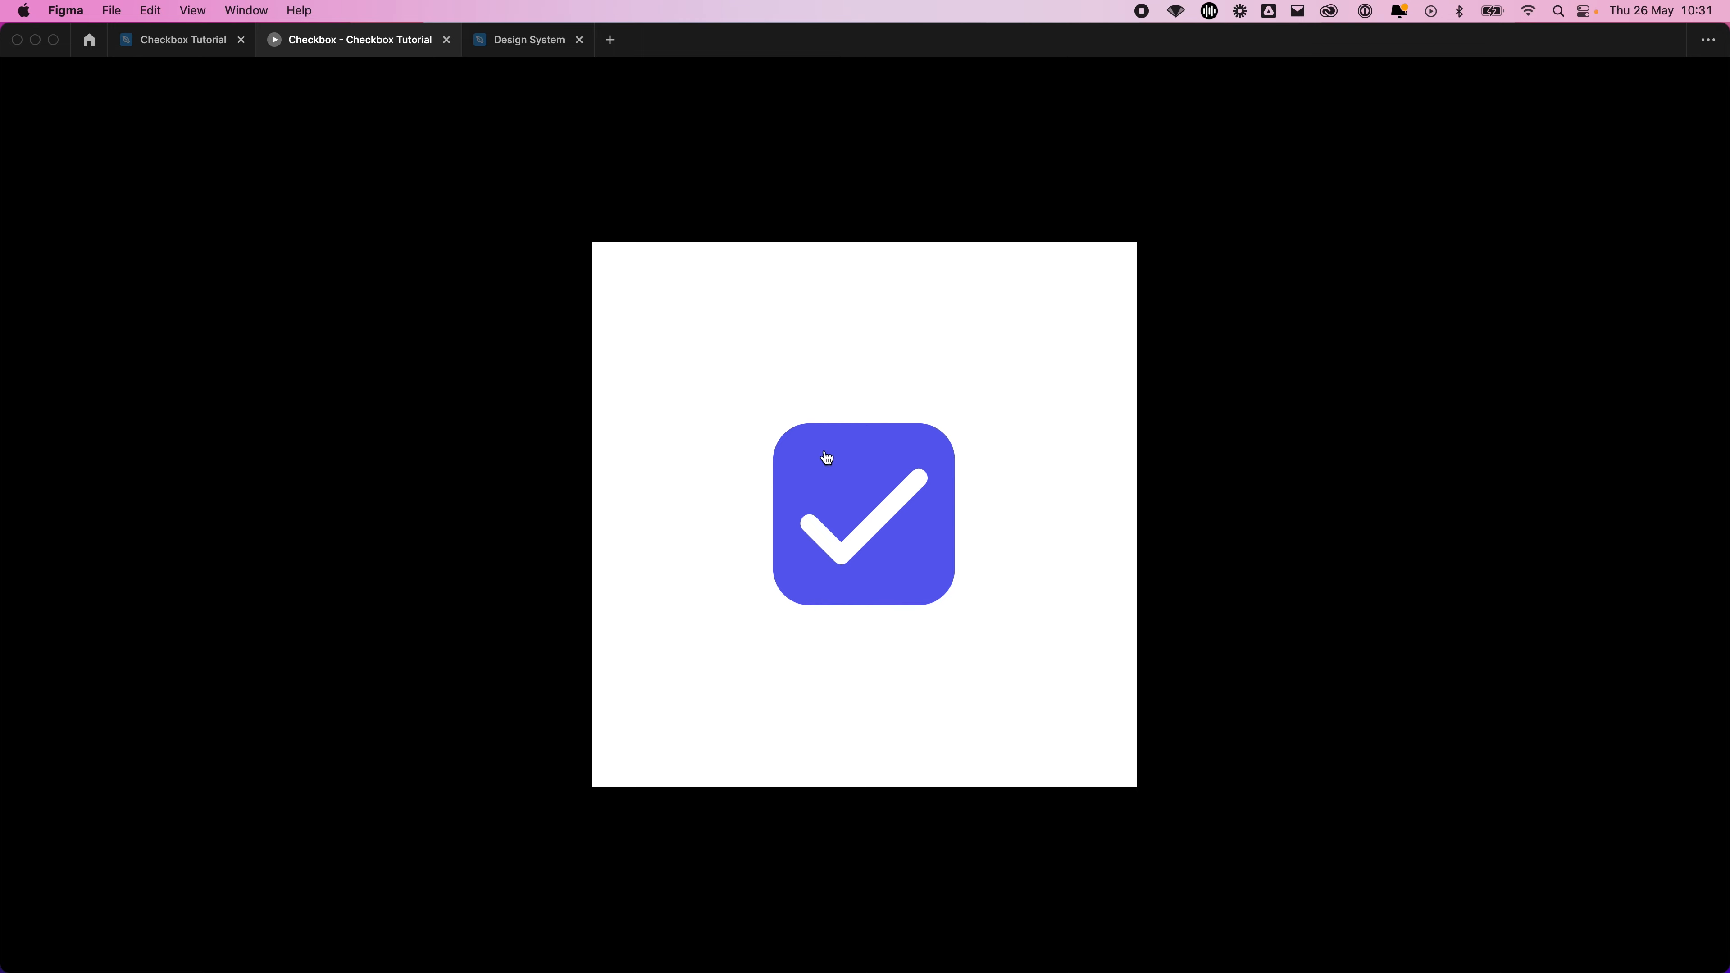
{"action": "left_click", "coordinate": [859, 442]}
{"action": "left_click", "coordinate": [888, 467]}
{"action": "left_click", "coordinate": [881, 538]}
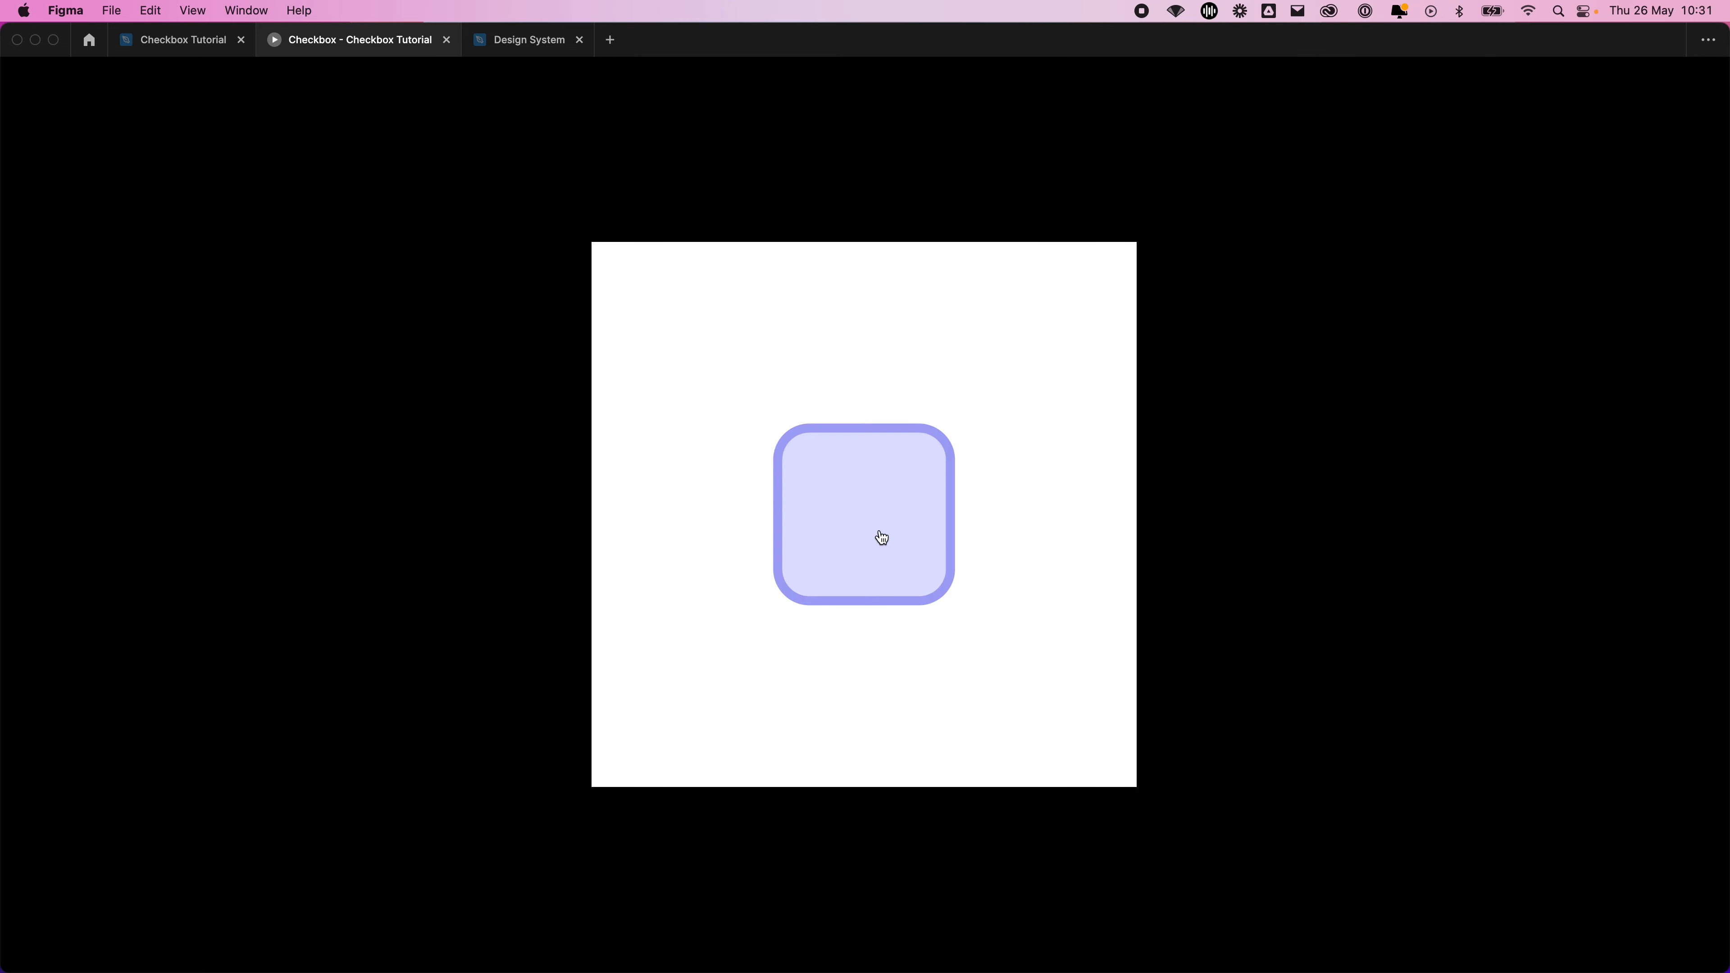
{"action": "left_click", "coordinate": [919, 548]}
Return to the Checkbox Tutorial design file and set Frame 1's auto layout to vertical with an item spacing of 8
{"action": "left_click", "coordinate": [174, 40]}
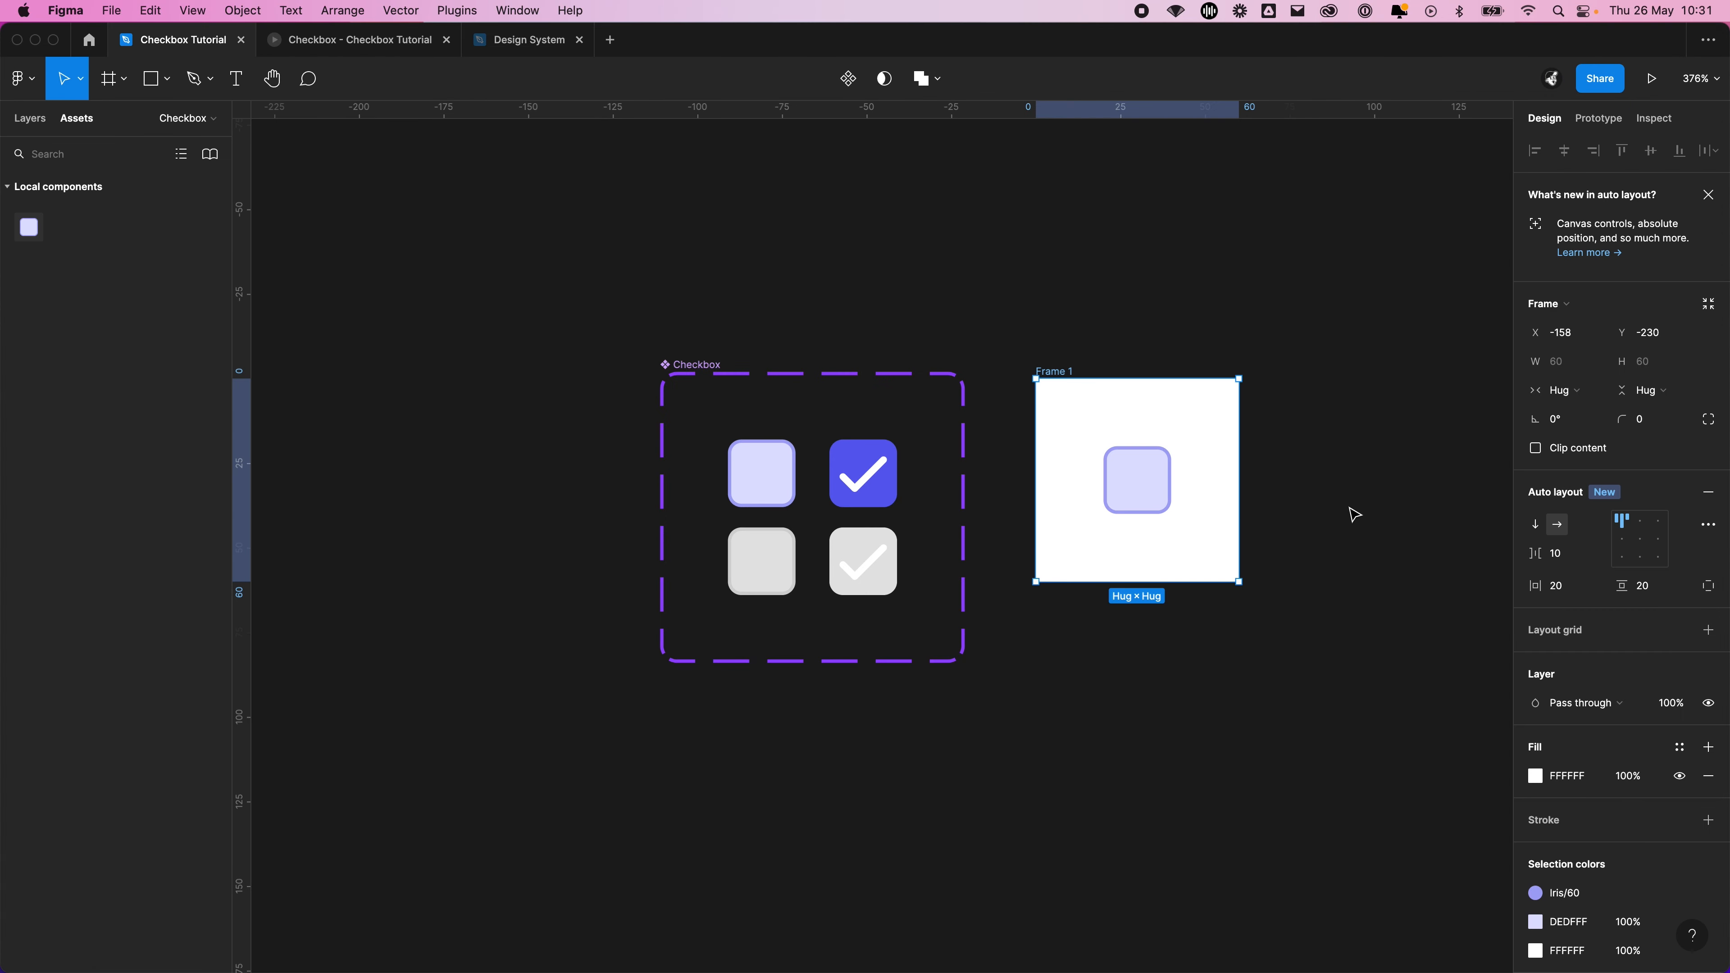
{"action": "left_click", "coordinate": [1348, 506]}
{"action": "left_click", "coordinate": [1037, 374]}
{"action": "scroll", "coordinate": [1193, 347], "scroll_direction": "right", "scroll_amount": 5}
{"action": "scroll", "coordinate": [1194, 347], "scroll_direction": "down", "scroll_amount": 3}
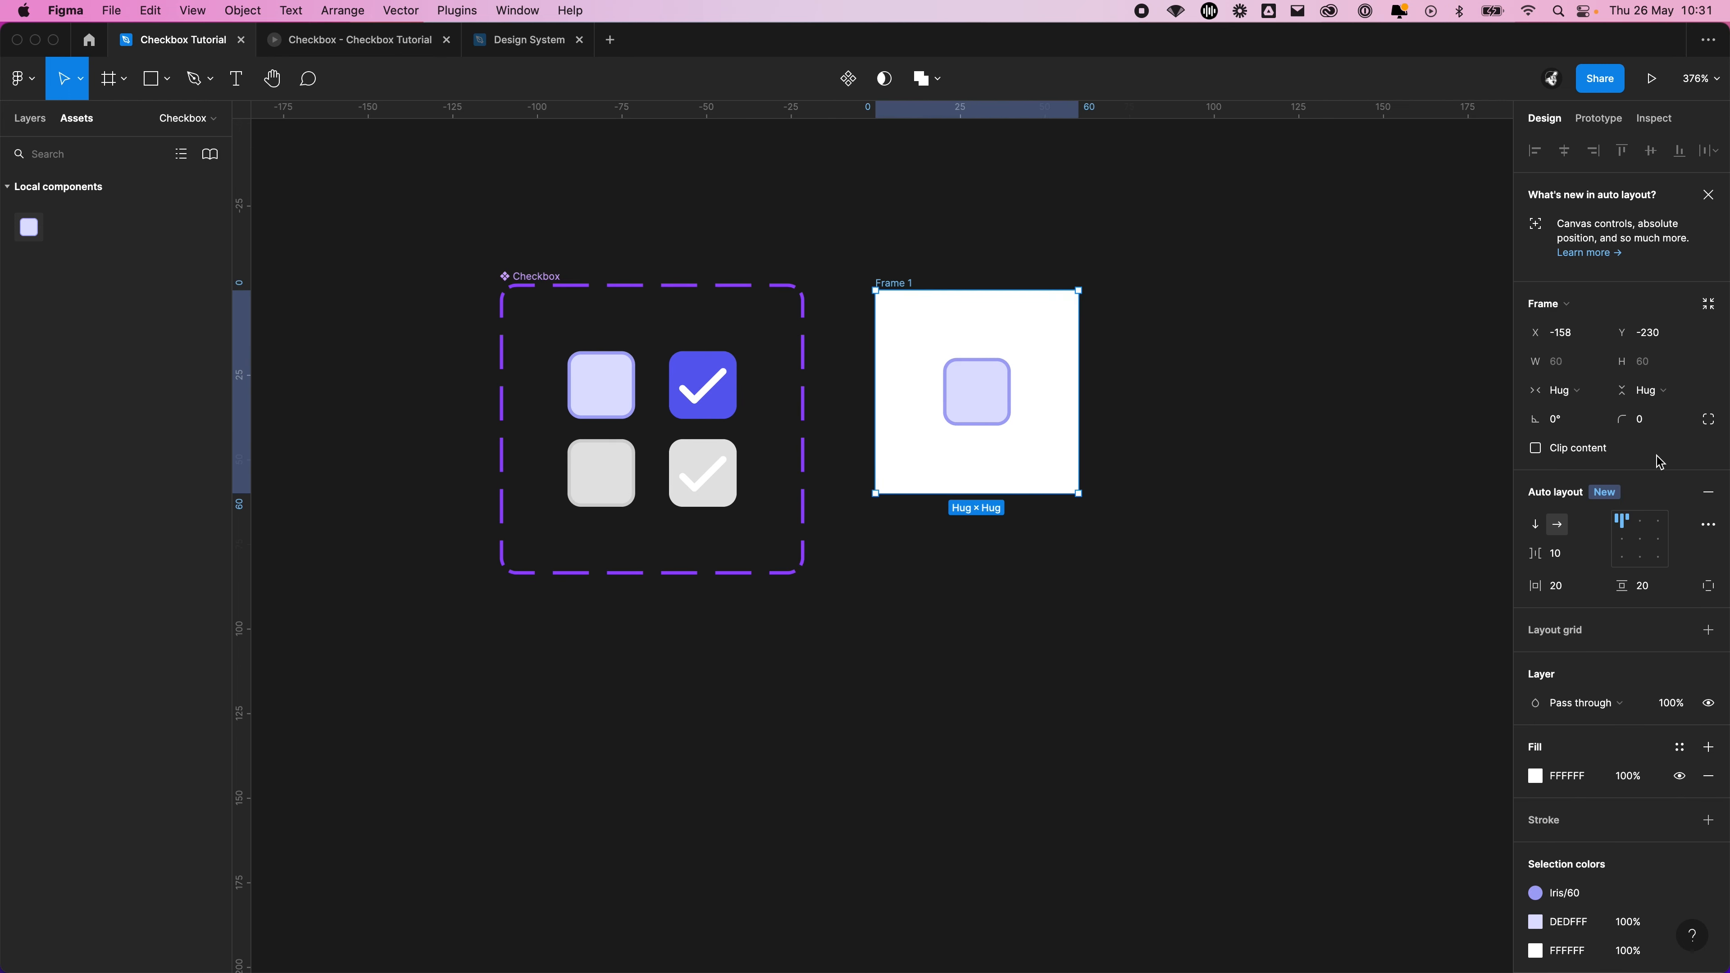
{"action": "left_click", "coordinate": [1535, 525]}
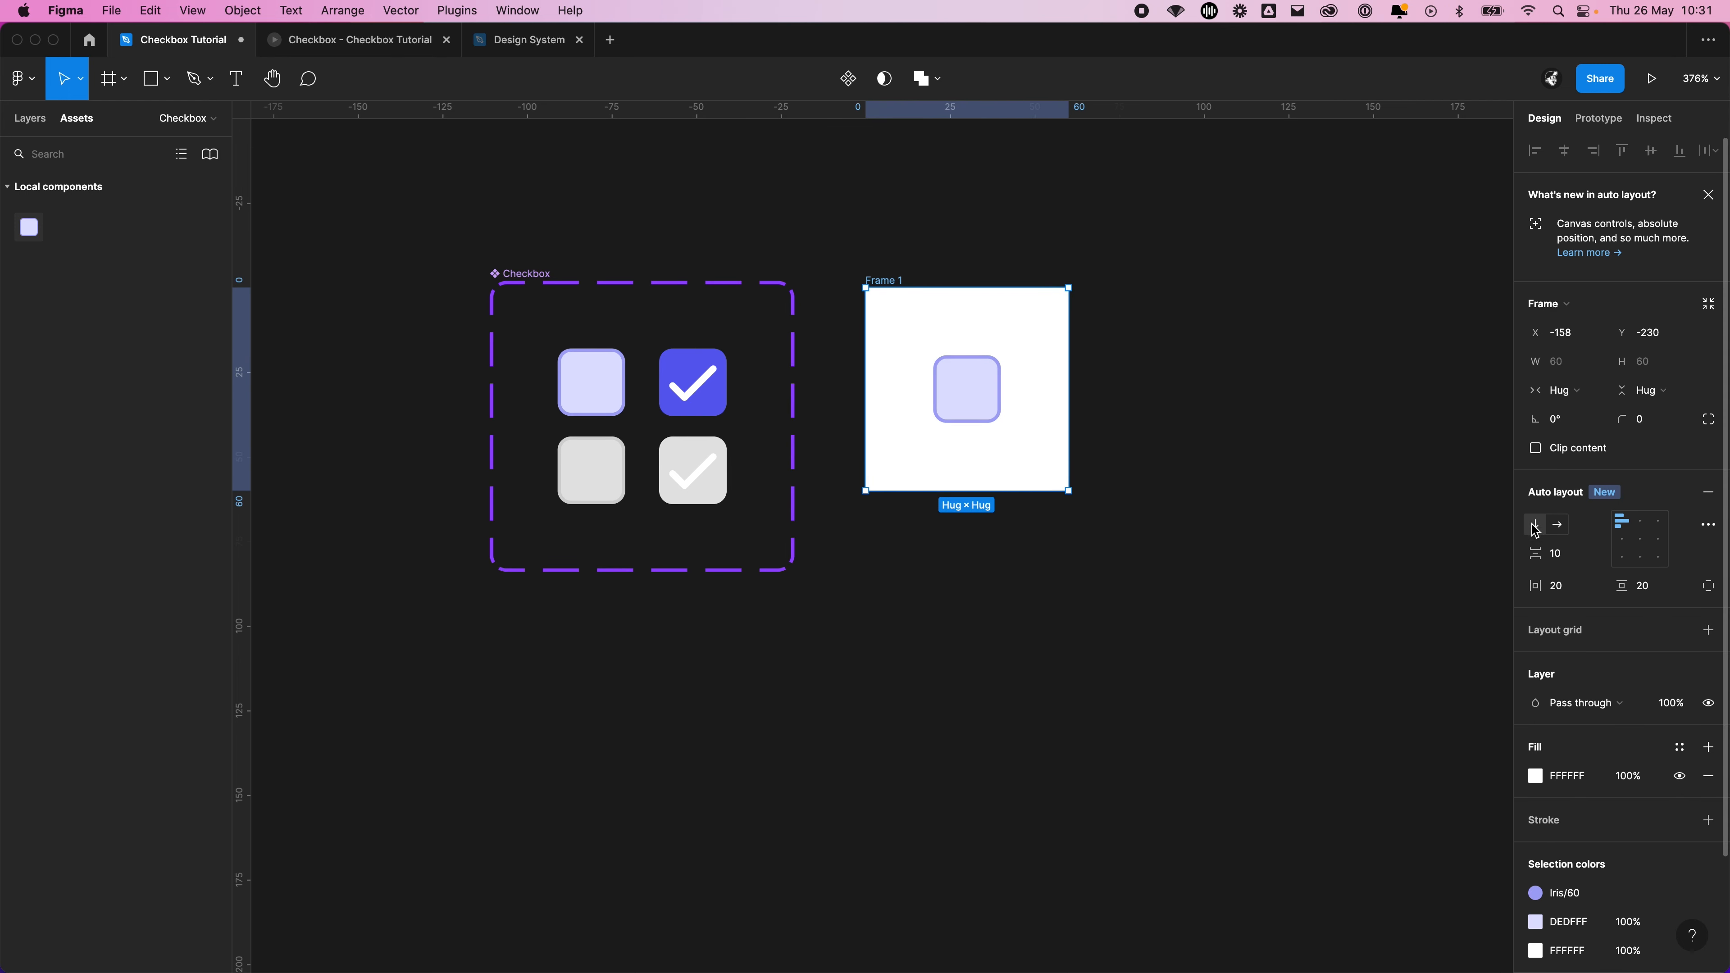
{"action": "left_click", "coordinate": [1580, 557]}
{"action": "key", "text": "Return"}
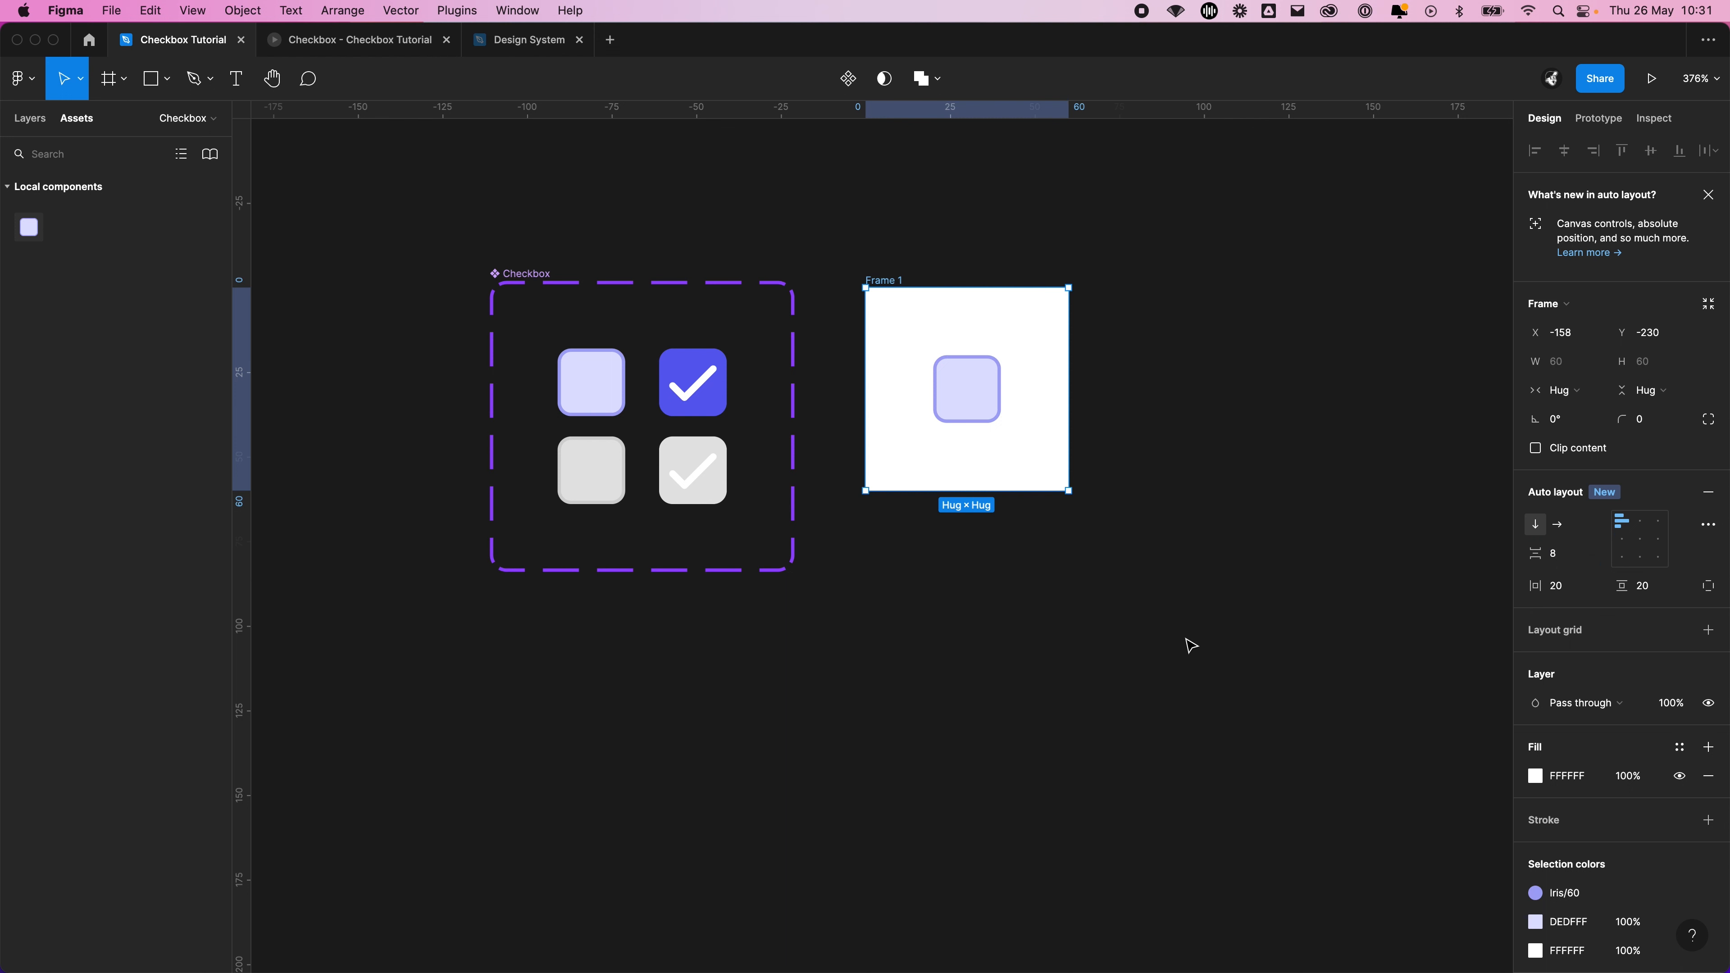
Duplicate the Checkbox instance inside Frame 1 twice to make a column of three
{"action": "left_click", "coordinate": [1190, 645]}
{"action": "left_click", "coordinate": [994, 414]}
{"action": "key", "text": "super+d"}
{"action": "key", "text": "super+d"}
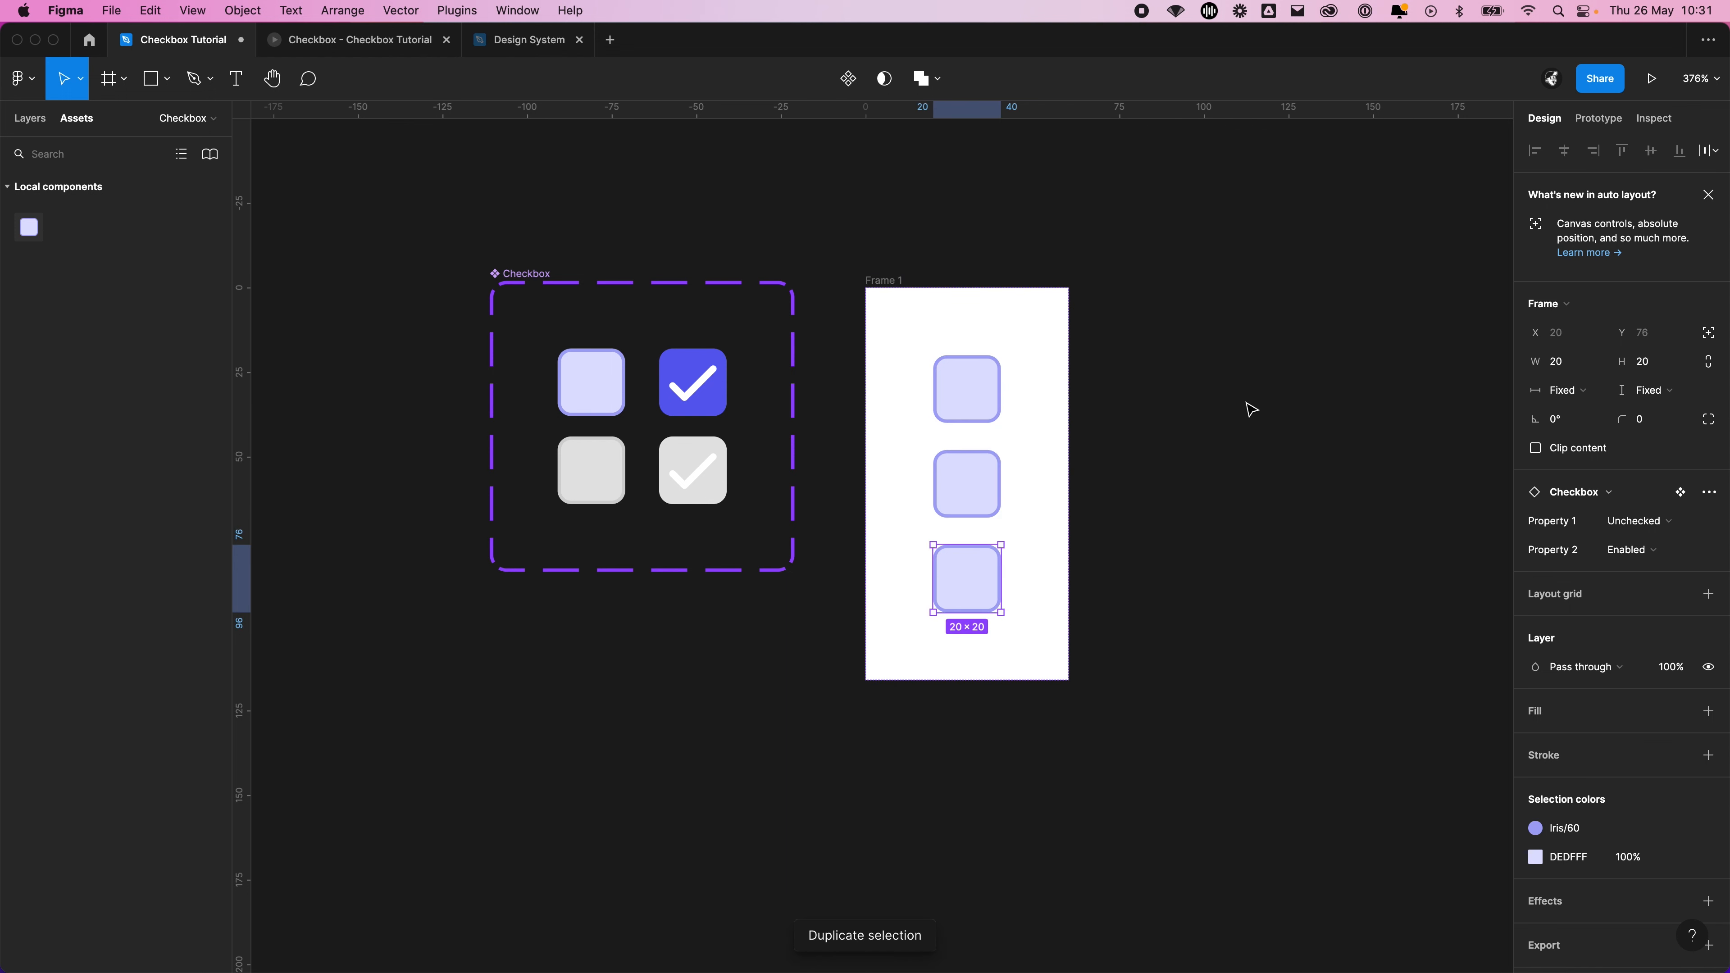
Present Frame 1 again and toggle the three checkboxes repeatedly to test that each one responds independently
{"action": "left_click", "coordinate": [1247, 406]}
{"action": "left_click", "coordinate": [889, 281]}
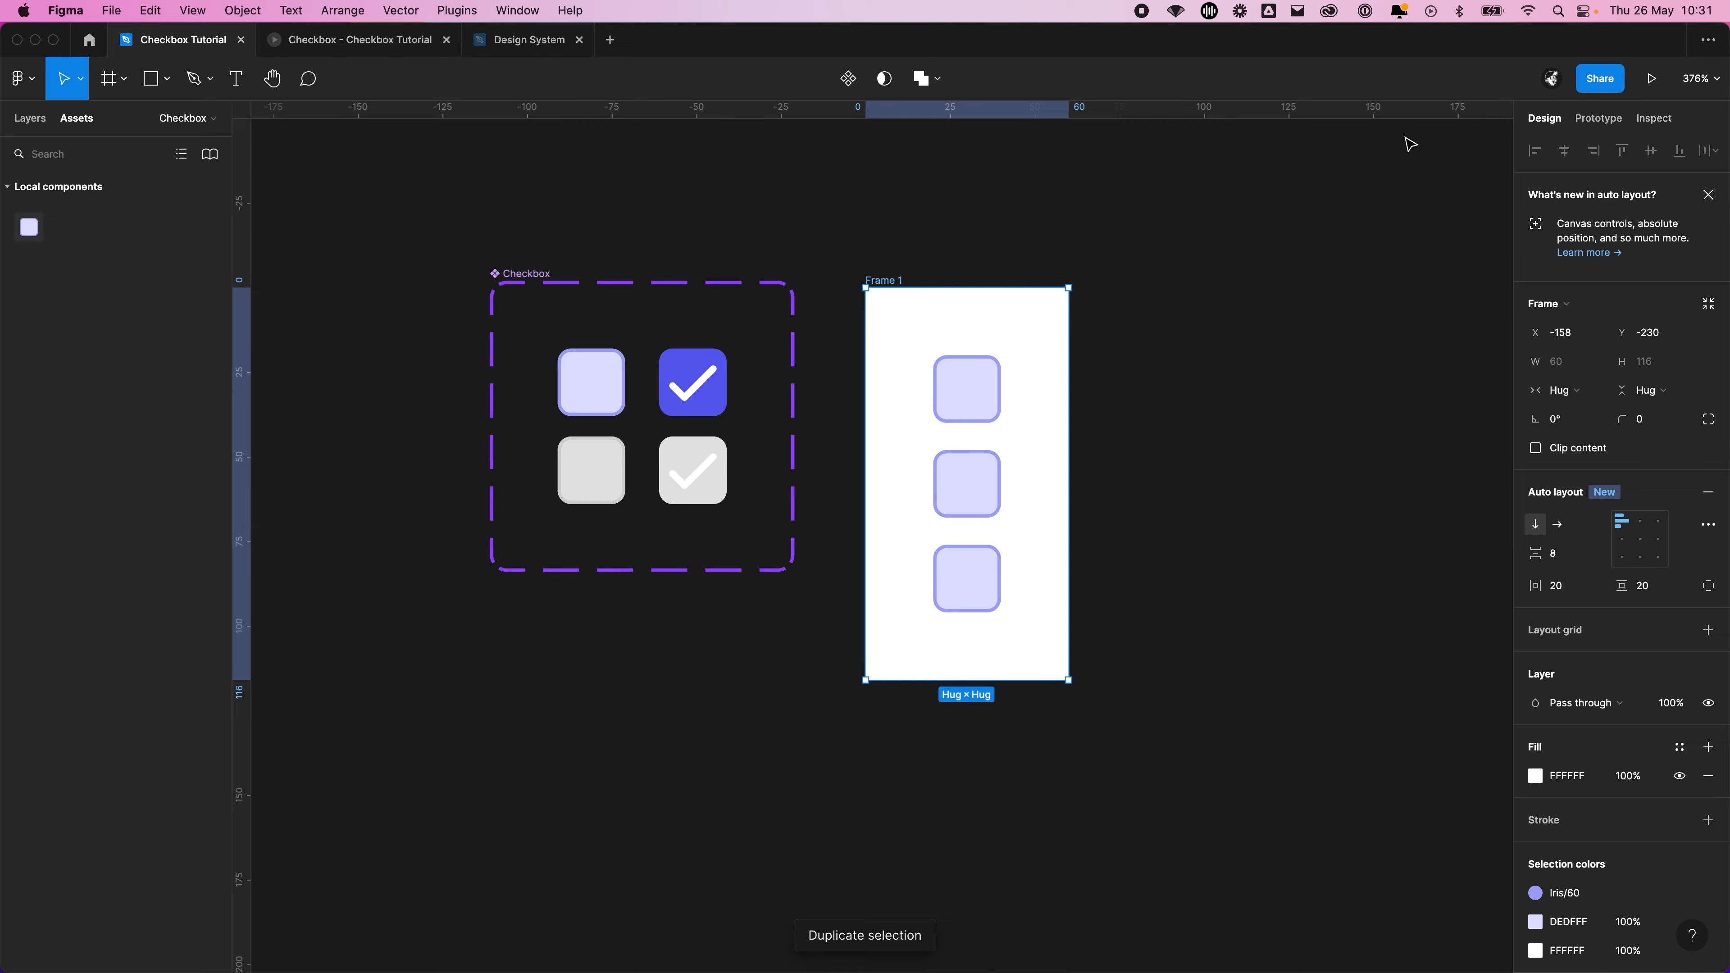
{"action": "left_click", "coordinate": [1652, 79]}
{"action": "left_click", "coordinate": [884, 643]}
{"action": "left_click", "coordinate": [885, 791]}
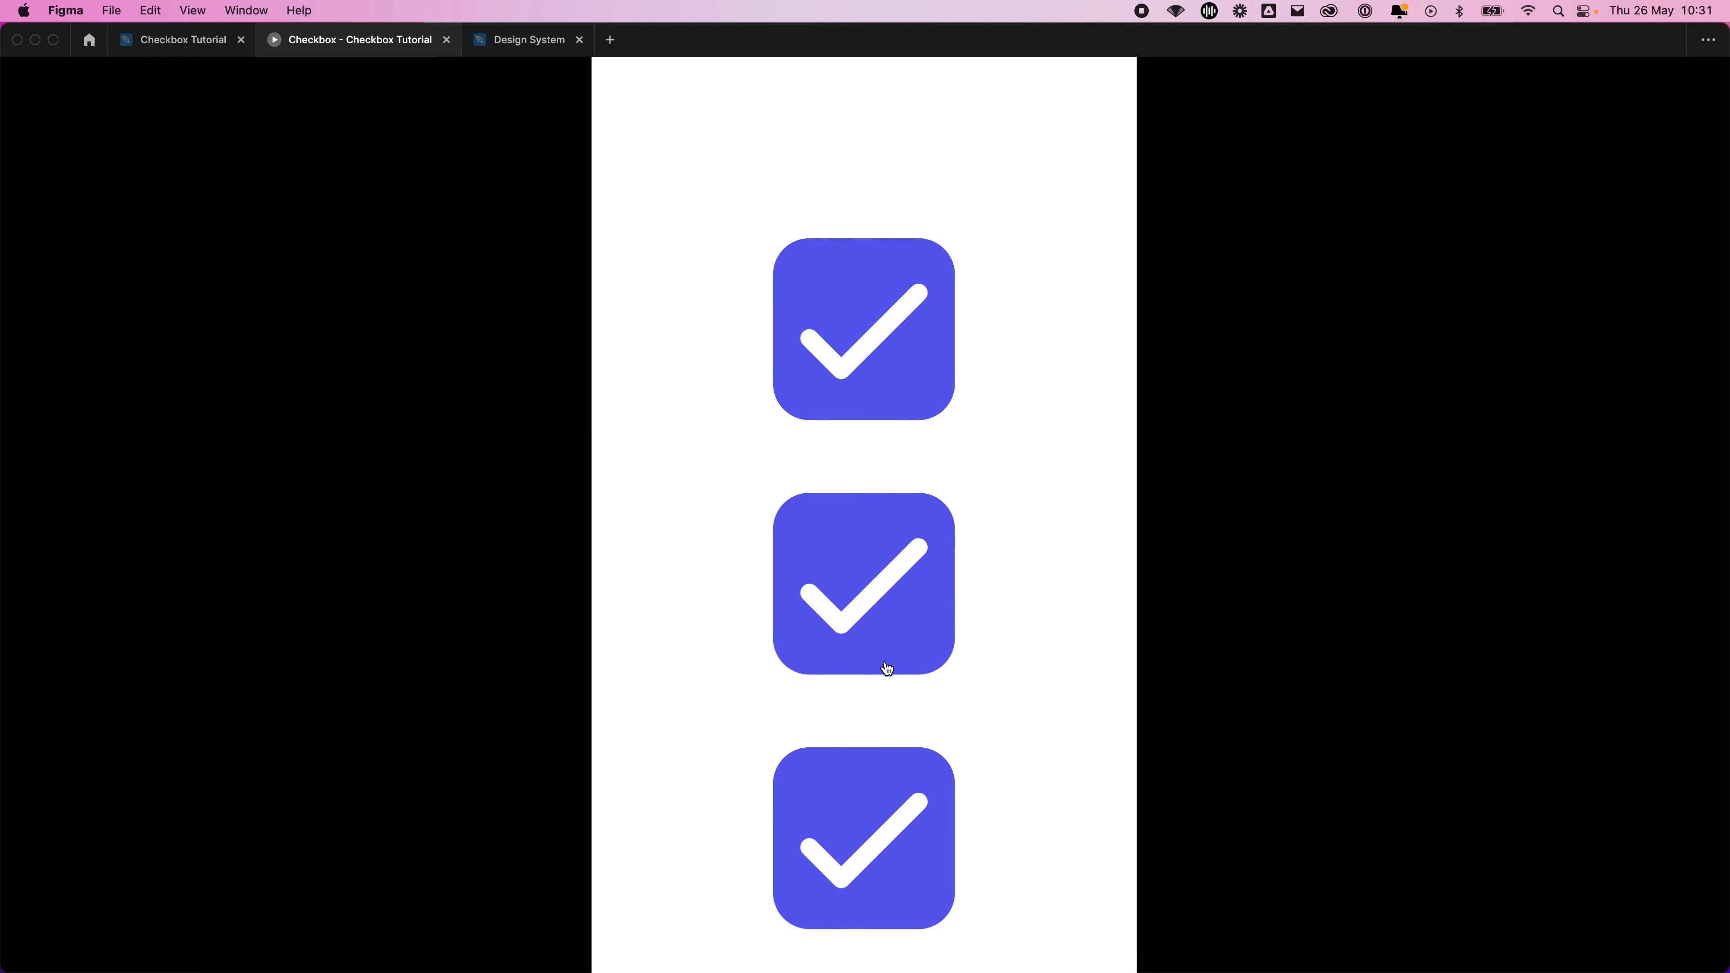
{"action": "left_click", "coordinate": [877, 600]}
{"action": "left_click", "coordinate": [879, 374]}
{"action": "left_click", "coordinate": [892, 628]}
{"action": "left_click", "coordinate": [885, 792]}
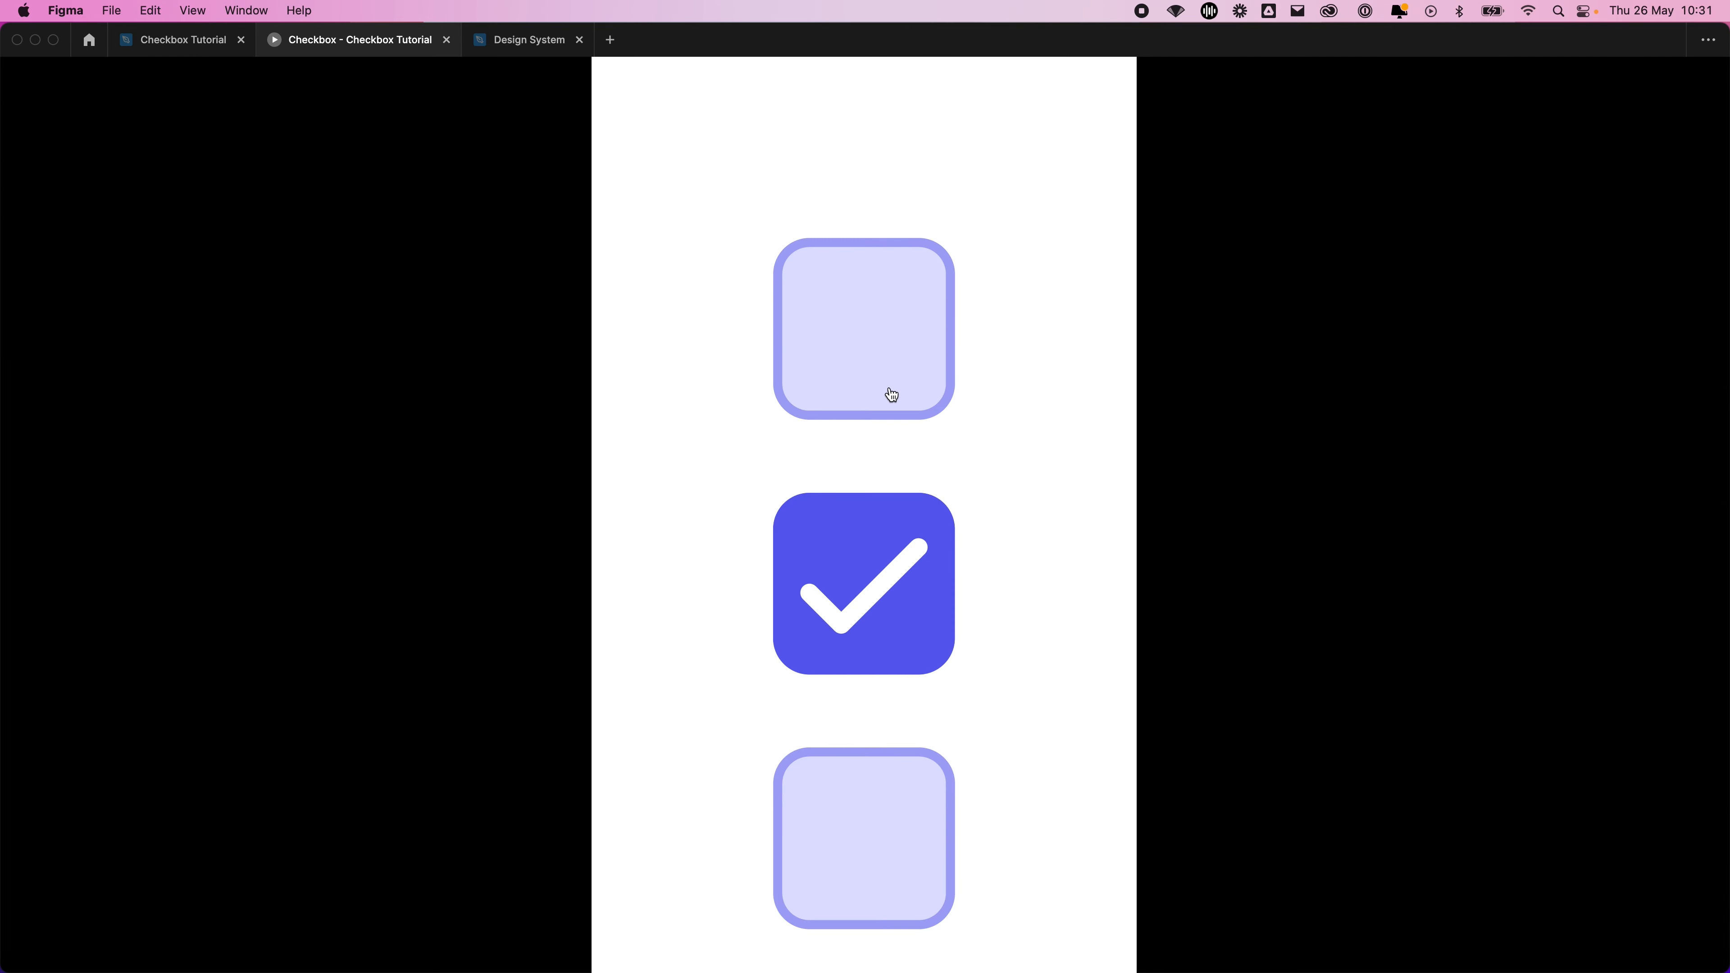
{"action": "left_click", "coordinate": [892, 395]}
{"action": "left_click", "coordinate": [892, 671]}
{"action": "left_click", "coordinate": [892, 877]}
{"action": "left_click", "coordinate": [900, 607]}
{"action": "left_click", "coordinate": [910, 294]}
{"action": "left_click", "coordinate": [903, 591]}
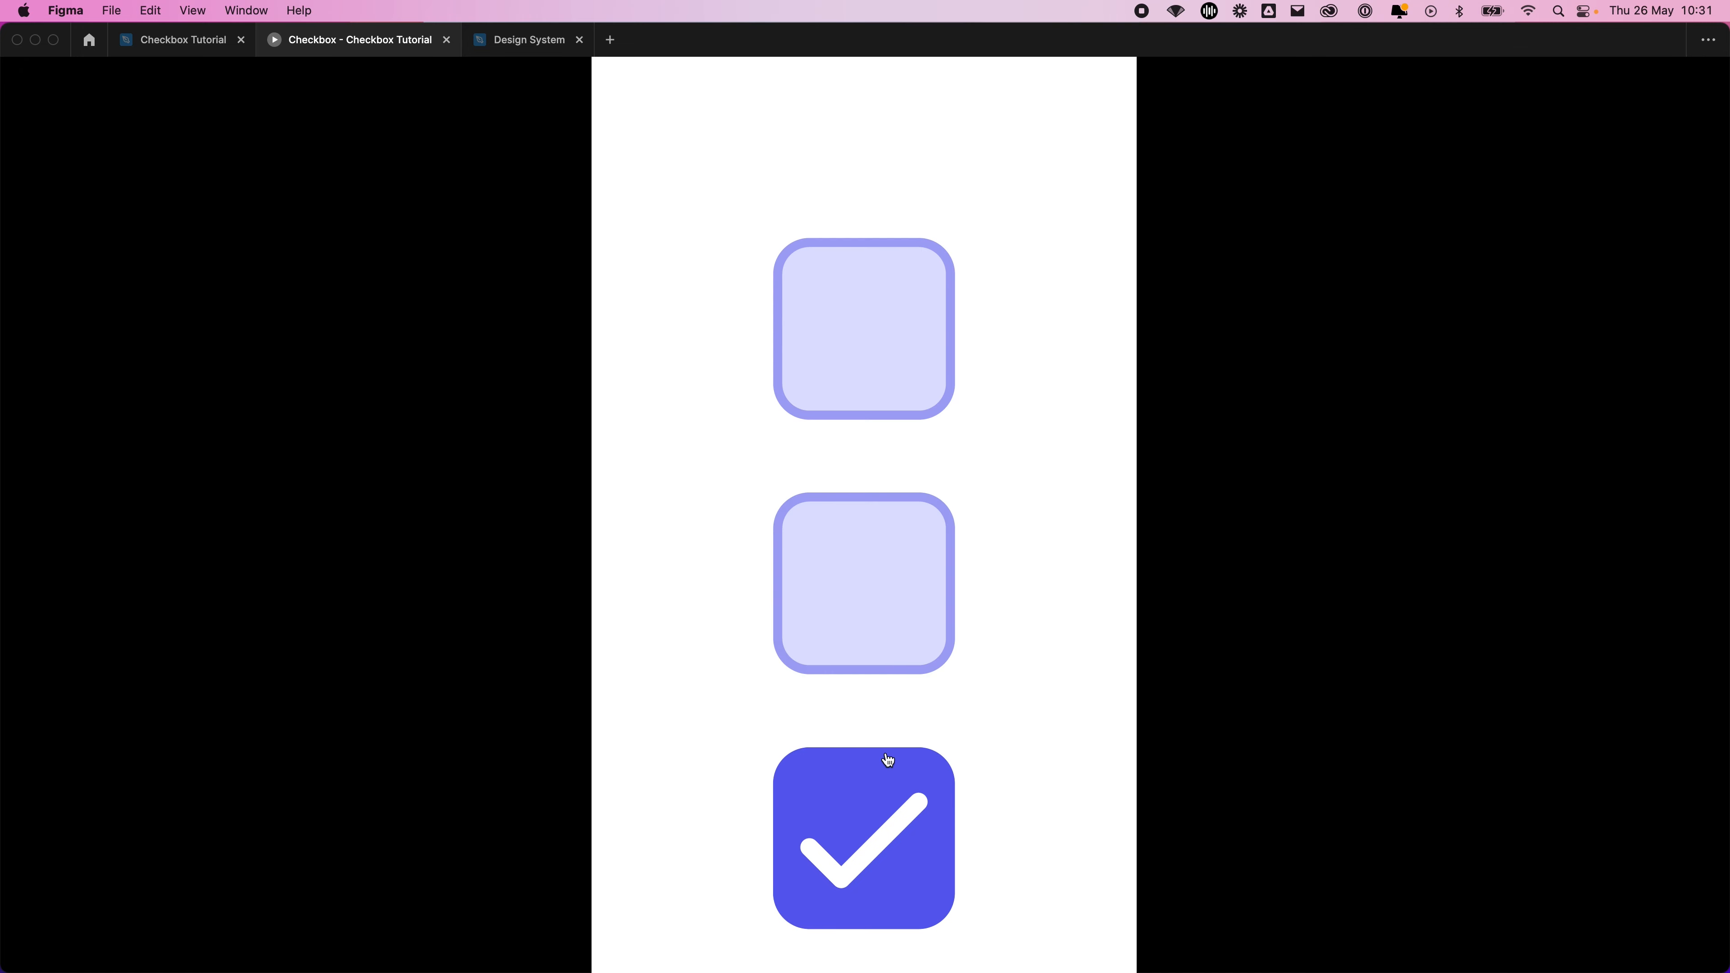
{"action": "left_click", "coordinate": [889, 760]}
{"action": "left_click", "coordinate": [909, 616]}
{"action": "left_click", "coordinate": [892, 386]}
{"action": "left_click", "coordinate": [889, 575]}
{"action": "left_click", "coordinate": [876, 848]}
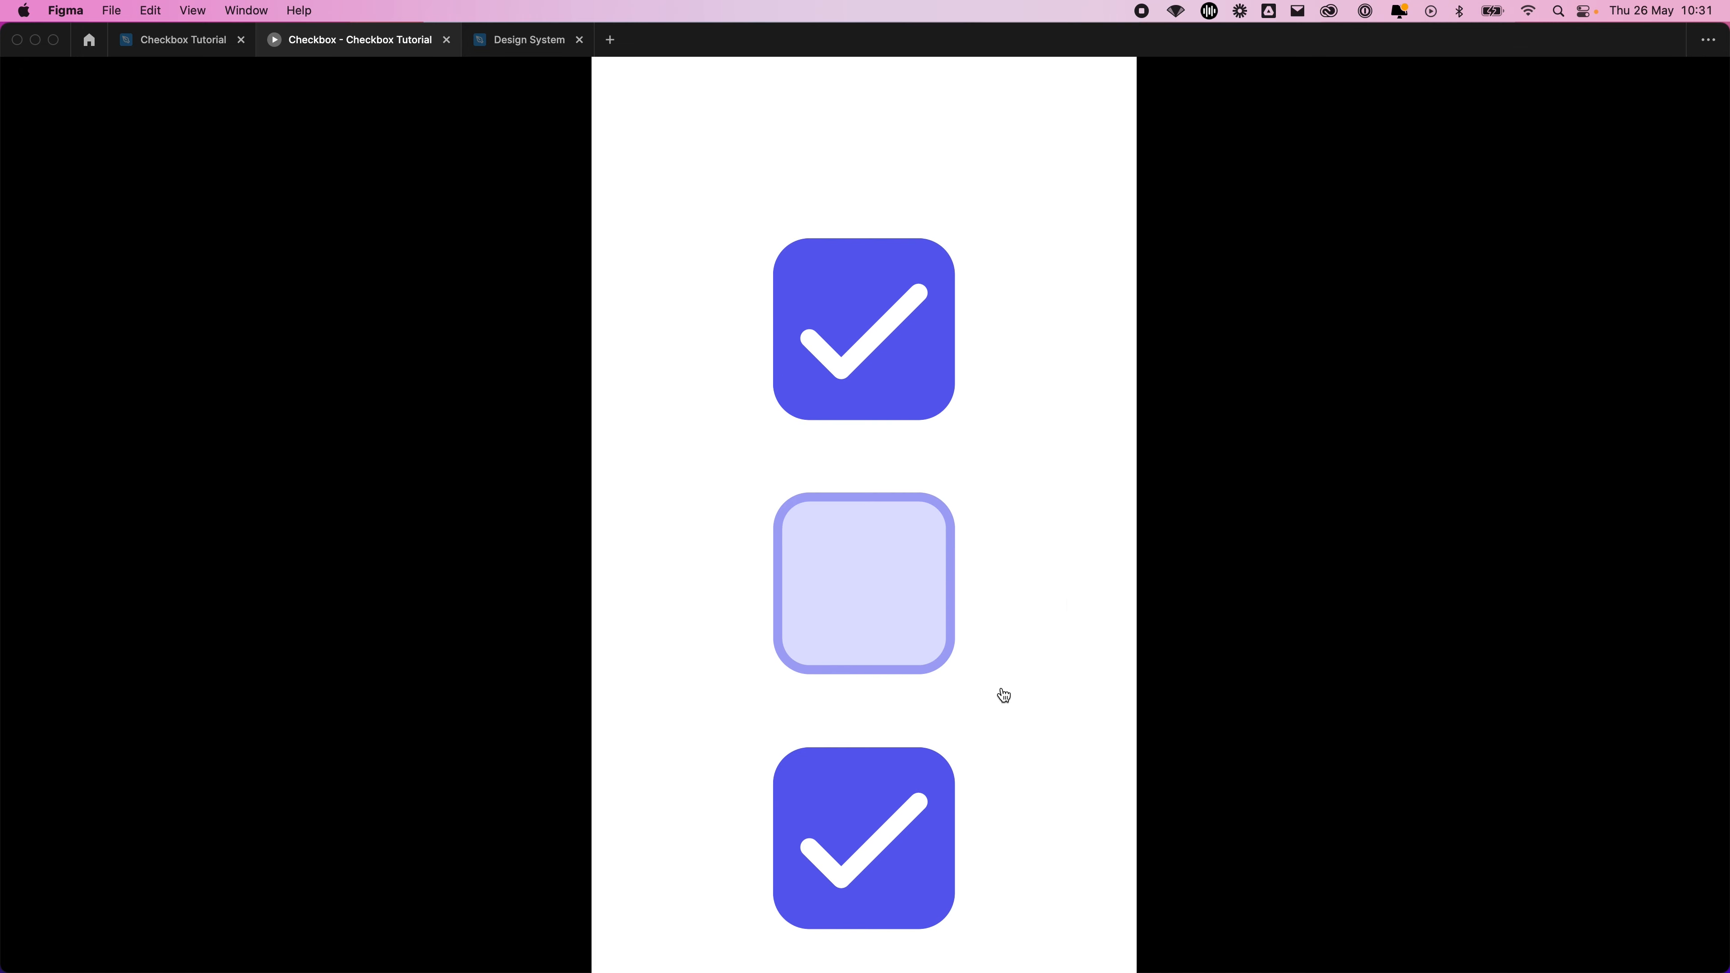
{"action": "left_click", "coordinate": [906, 409]}
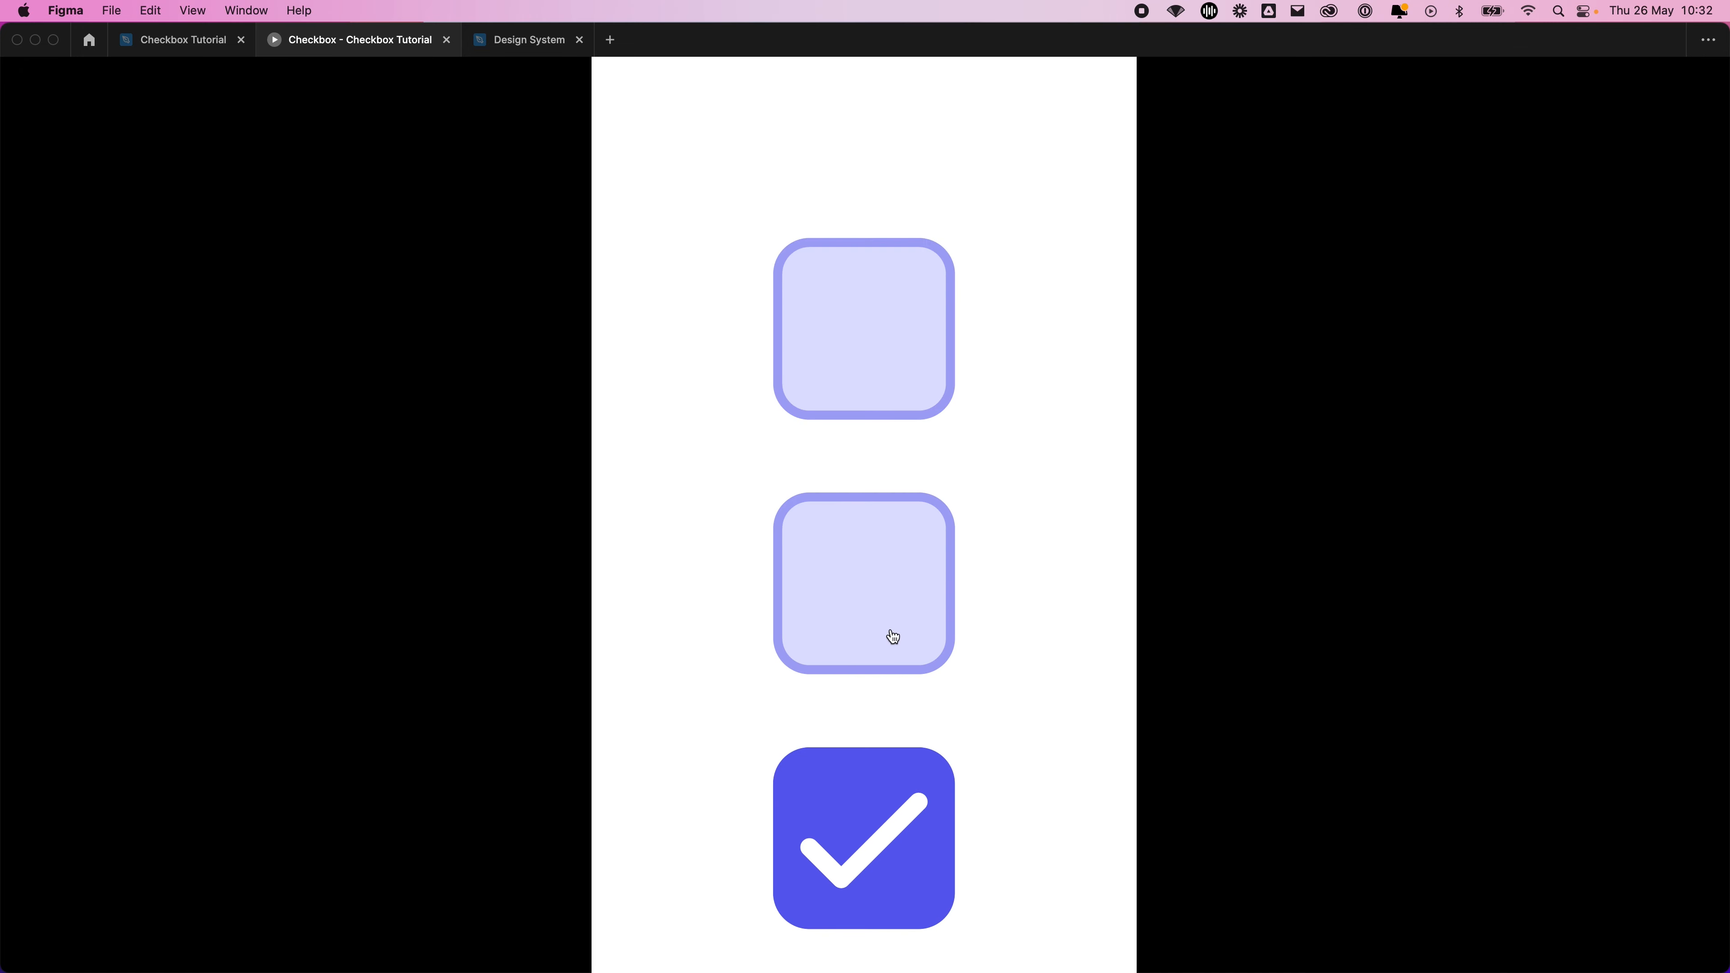
{"action": "left_click", "coordinate": [889, 637]}
{"action": "left_click", "coordinate": [913, 385]}
{"action": "left_click", "coordinate": [896, 504]}
{"action": "left_click", "coordinate": [897, 362]}
{"action": "left_click", "coordinate": [886, 557]}
{"action": "left_click", "coordinate": [865, 844]}
{"action": "left_click", "coordinate": [858, 352]}
{"action": "left_click", "coordinate": [873, 558]}
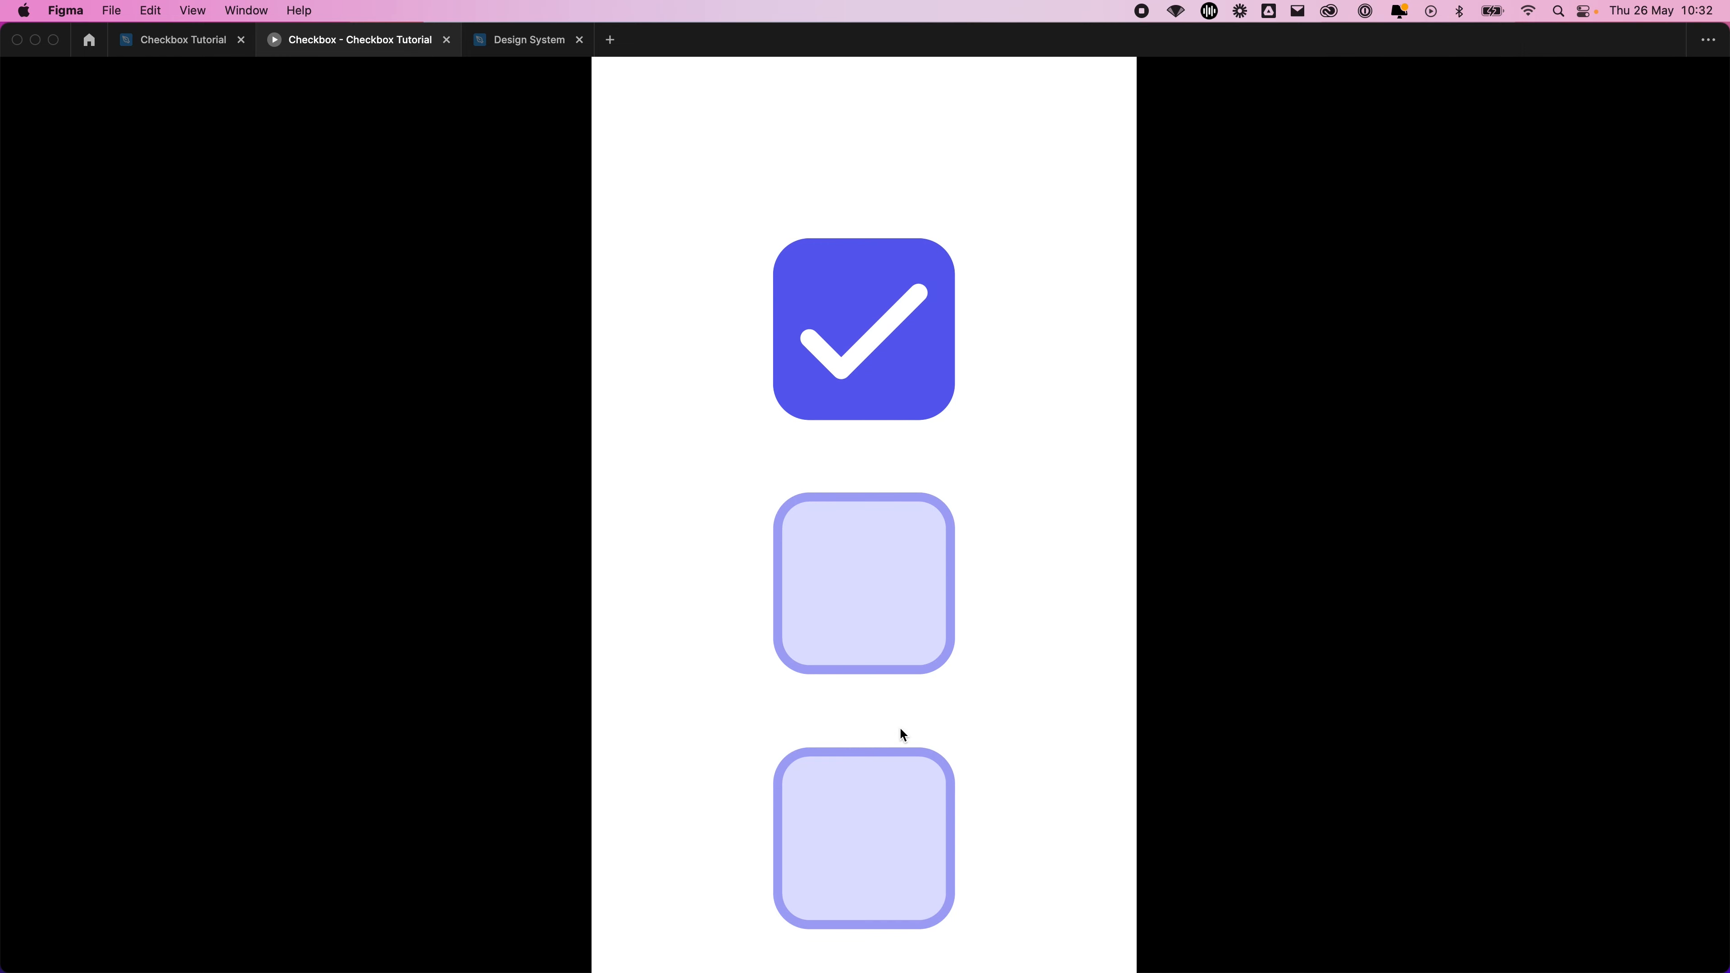
{"action": "left_click", "coordinate": [897, 757]}
{"action": "left_click", "coordinate": [895, 604]}
{"action": "left_click", "coordinate": [905, 617]}
{"action": "left_click", "coordinate": [905, 620]}
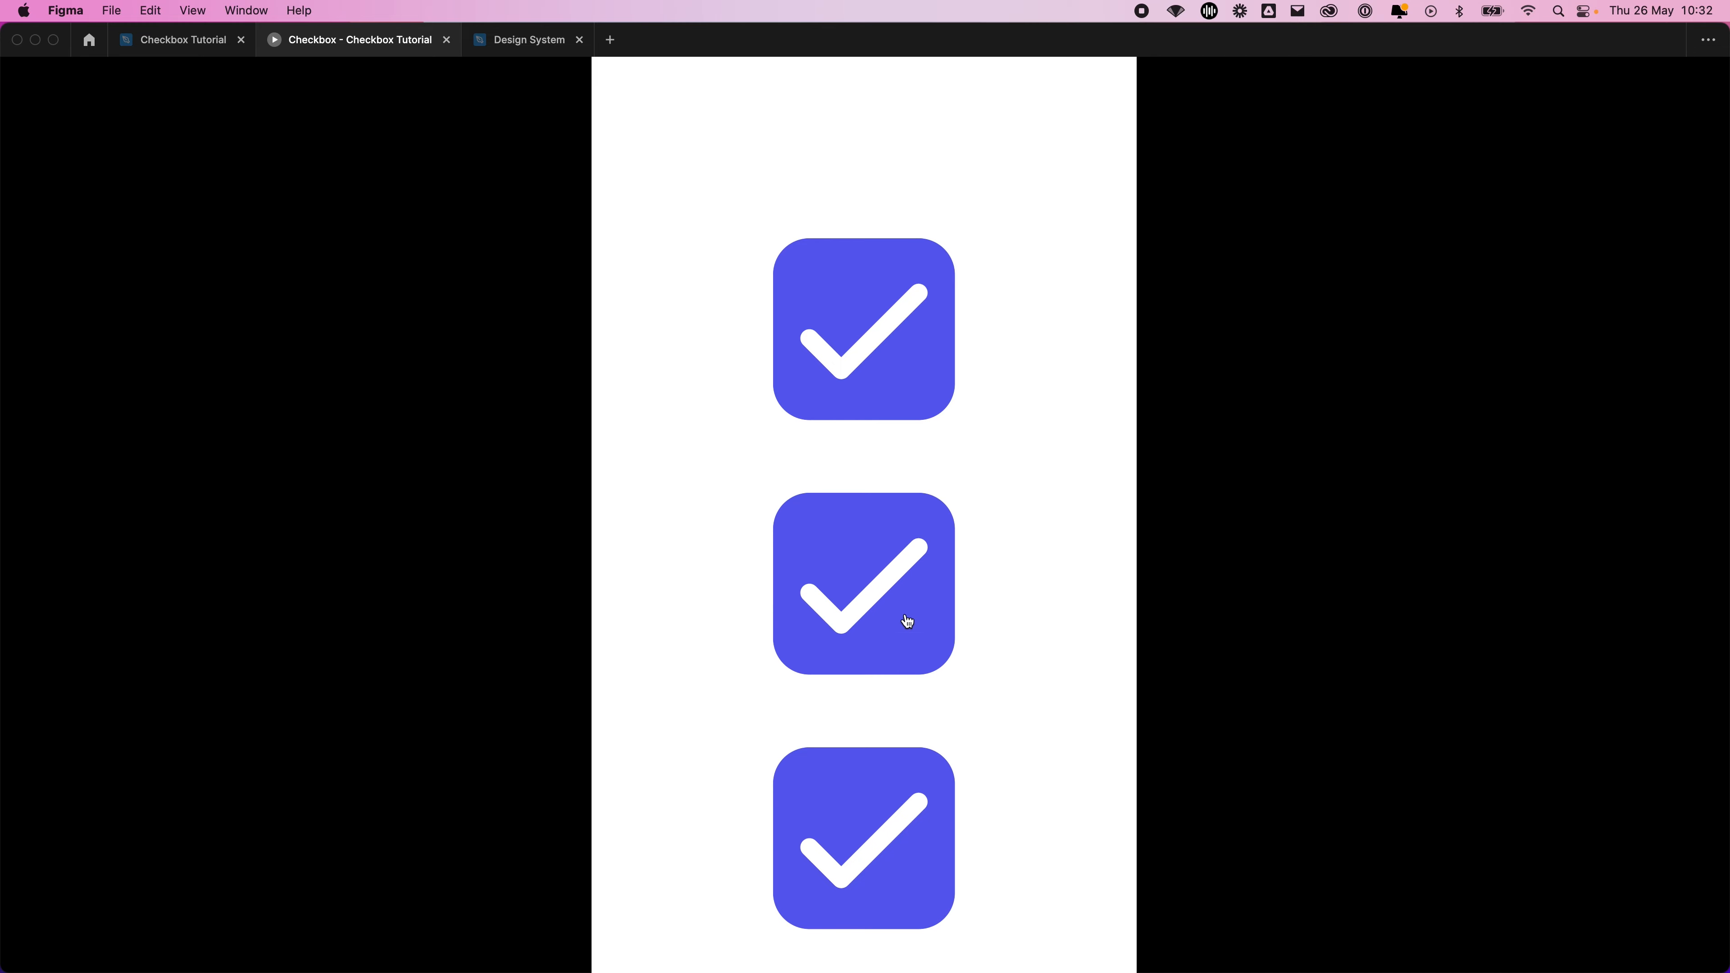
Toggle the middle checkbox in the prototype again, and return to the Checkbox Tutorial design file
{"action": "left_click", "coordinate": [903, 624]}
{"action": "left_click", "coordinate": [904, 626]}
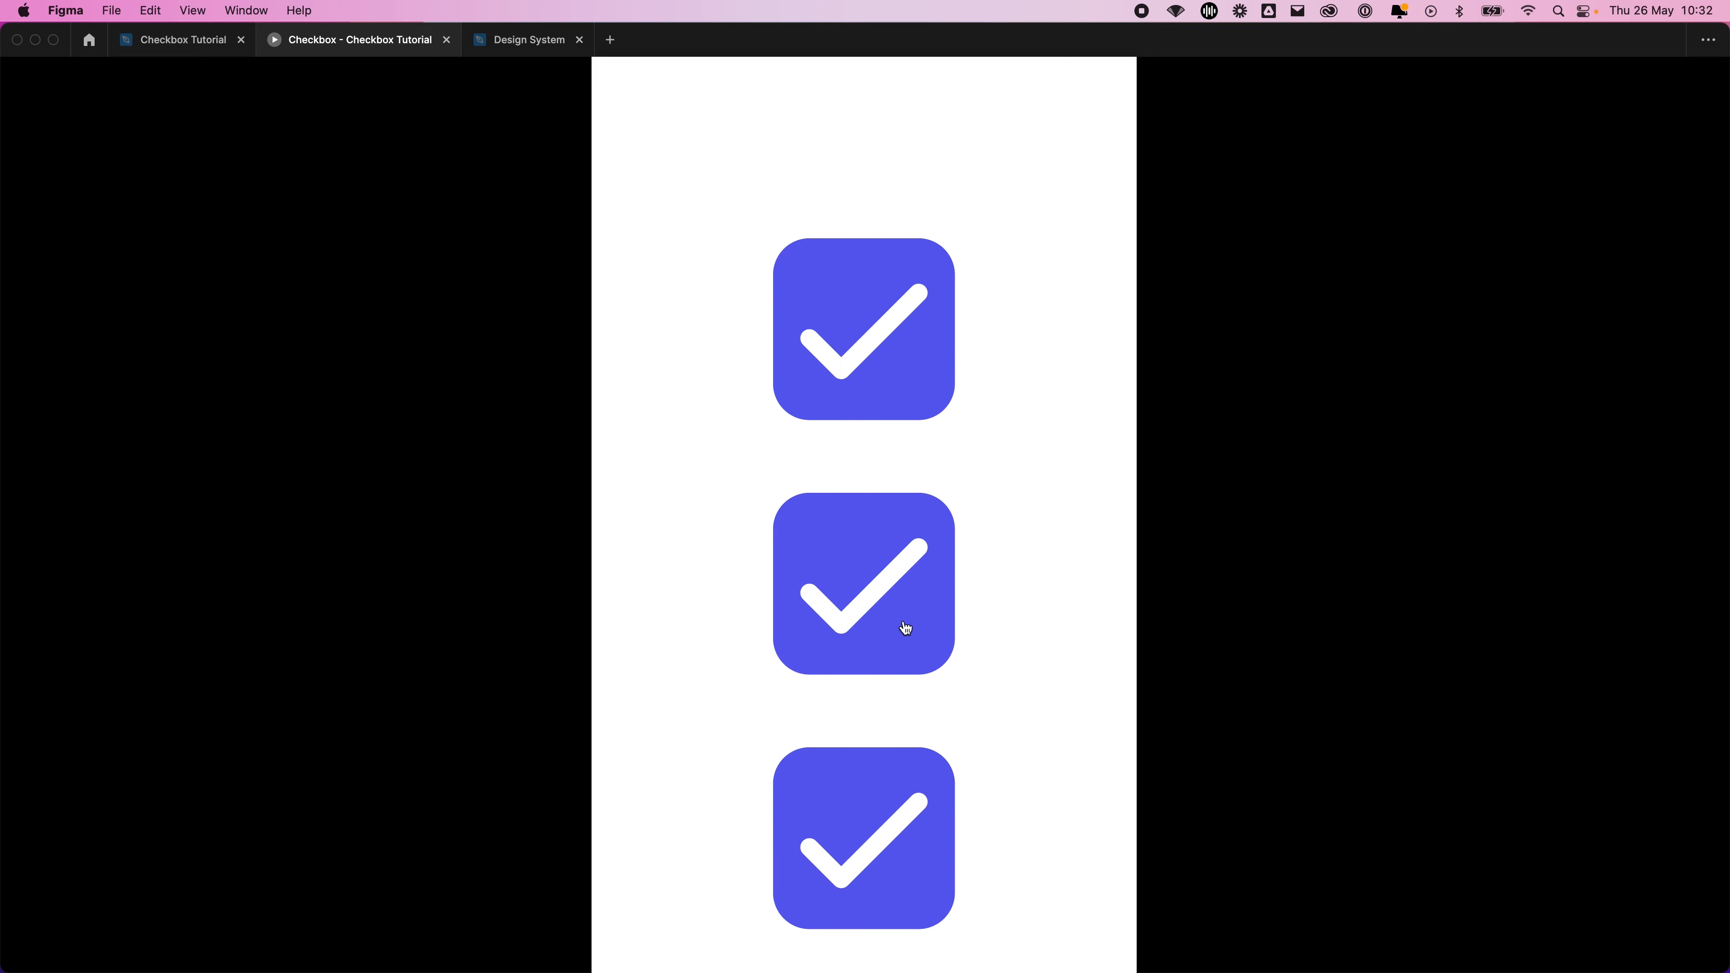
{"action": "left_click", "coordinate": [163, 45]}
{"action": "left_click", "coordinate": [908, 737]}
{"action": "scroll", "coordinate": [845, 593], "scroll_direction": "left", "scroll_amount": 4}
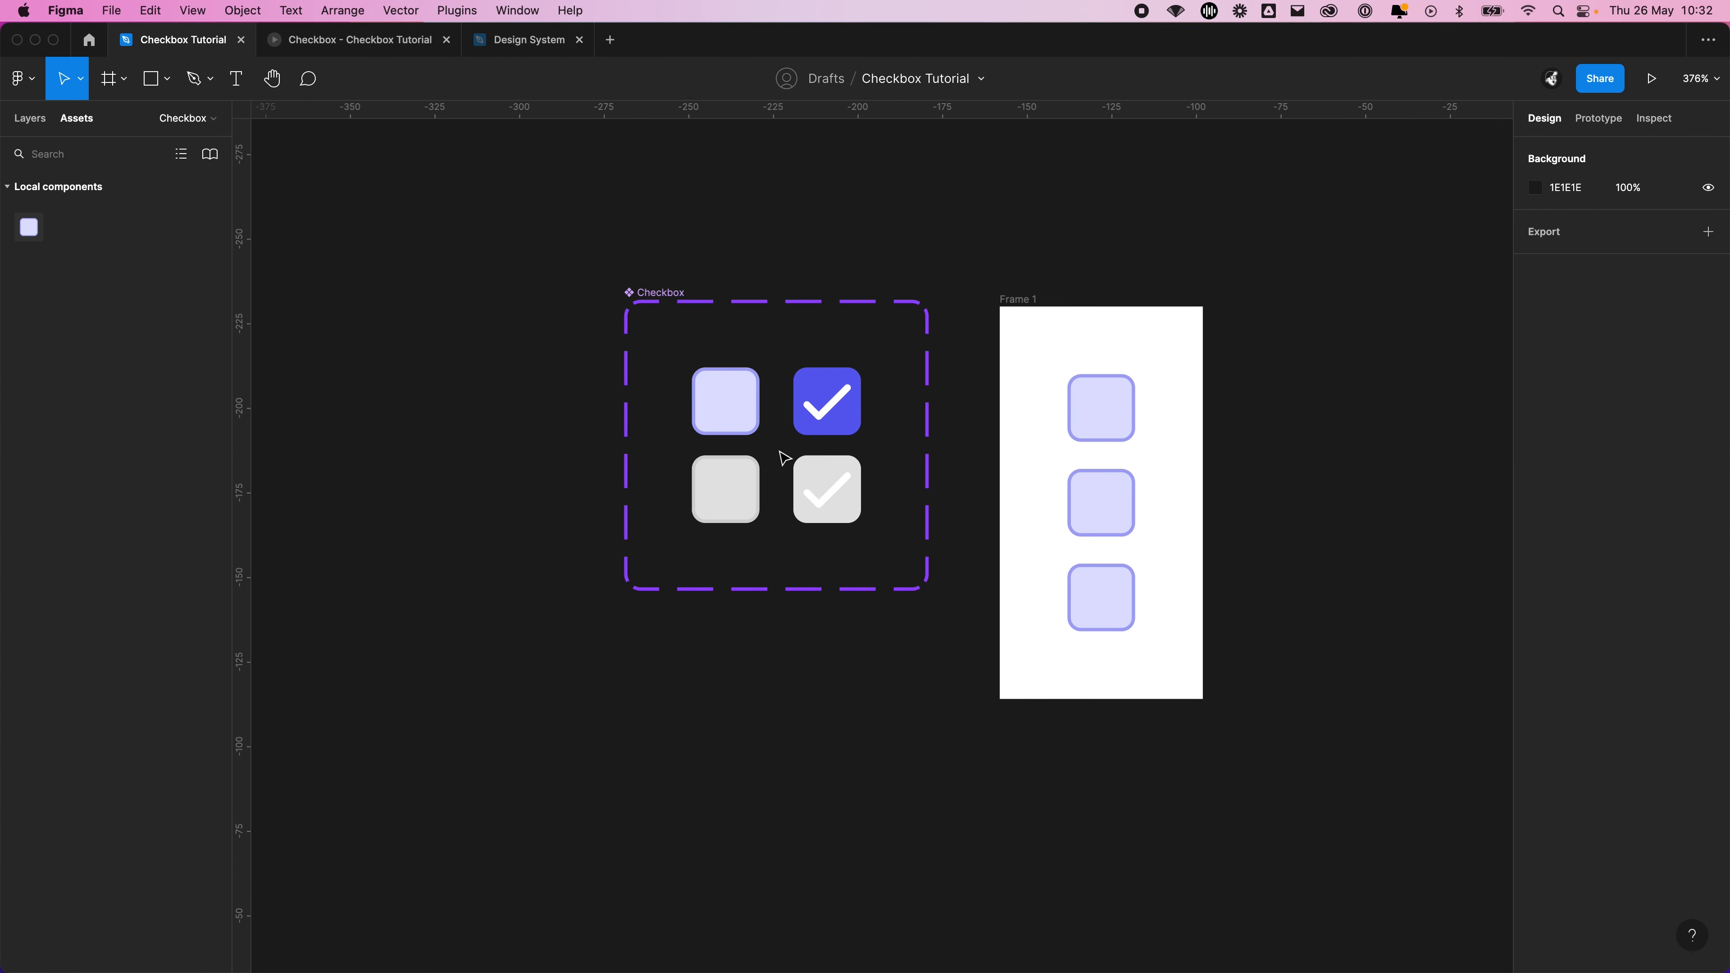
In the Checkbox component set, set the animation of the enabled unchecked variant's click interaction to Smart animate
{"action": "left_click", "coordinate": [671, 302]}
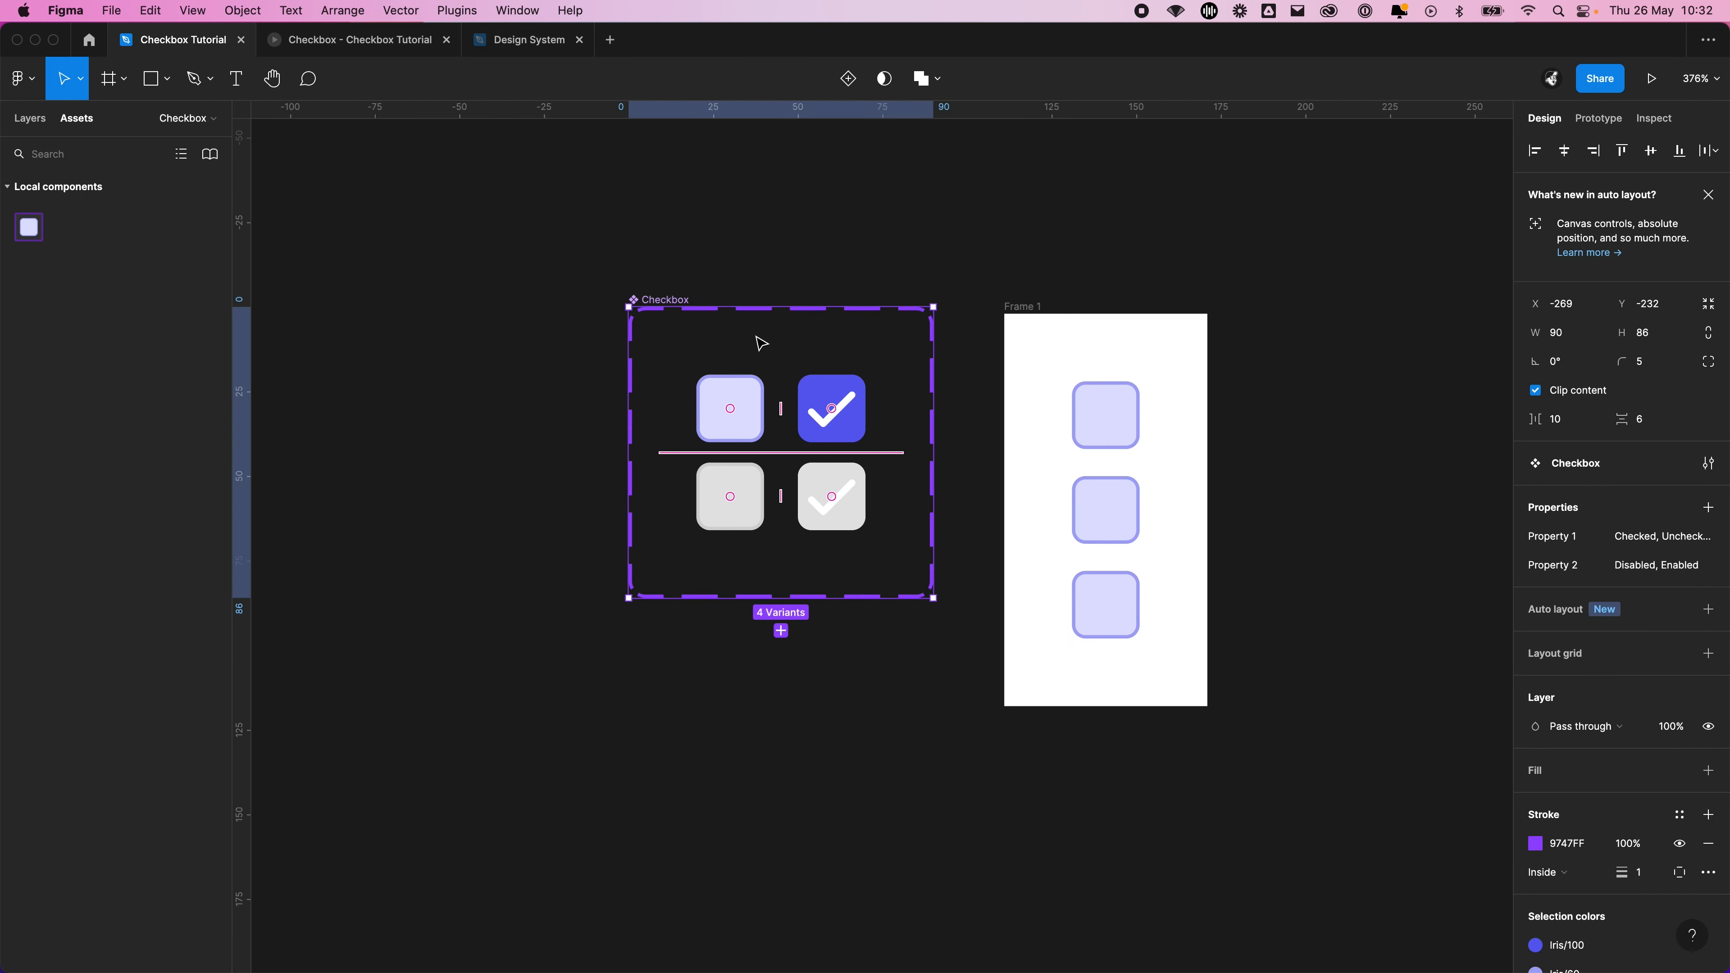
{"action": "scroll", "coordinate": [761, 343], "scroll_direction": "up", "scroll_amount": 5}
{"action": "key", "text": "shift+e"}
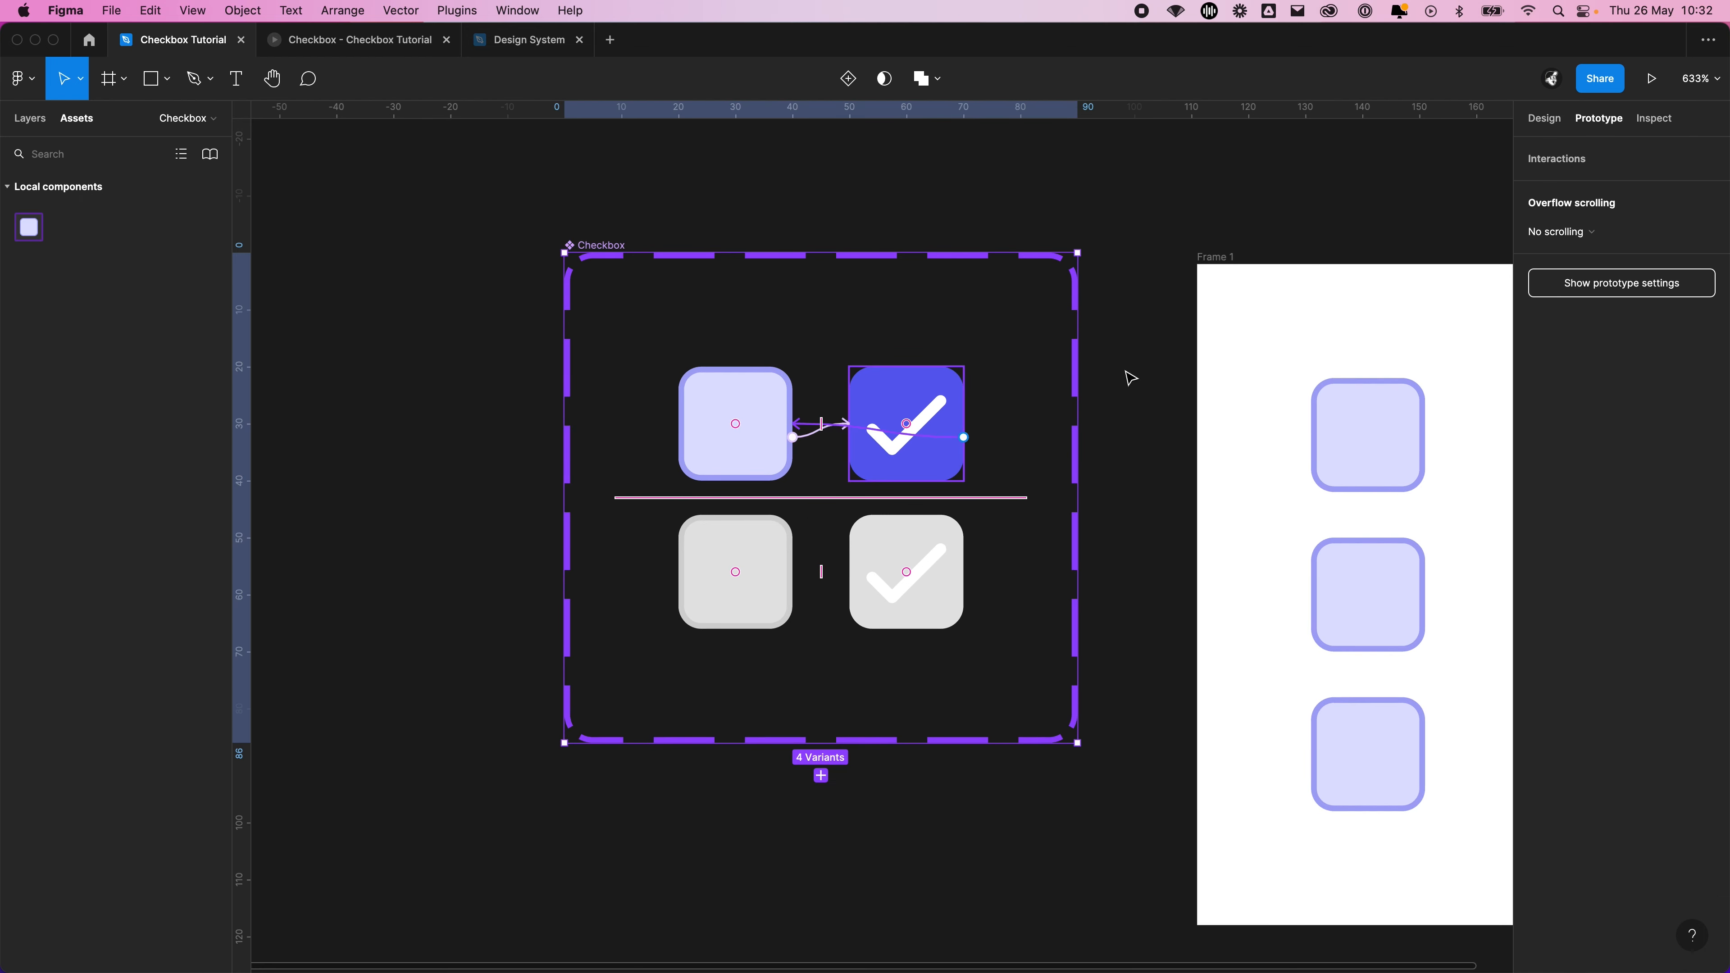
{"action": "scroll", "coordinate": [862, 409], "scroll_direction": "up", "scroll_amount": 3}
{"action": "scroll", "coordinate": [797, 481], "scroll_direction": "up", "scroll_amount": 2}
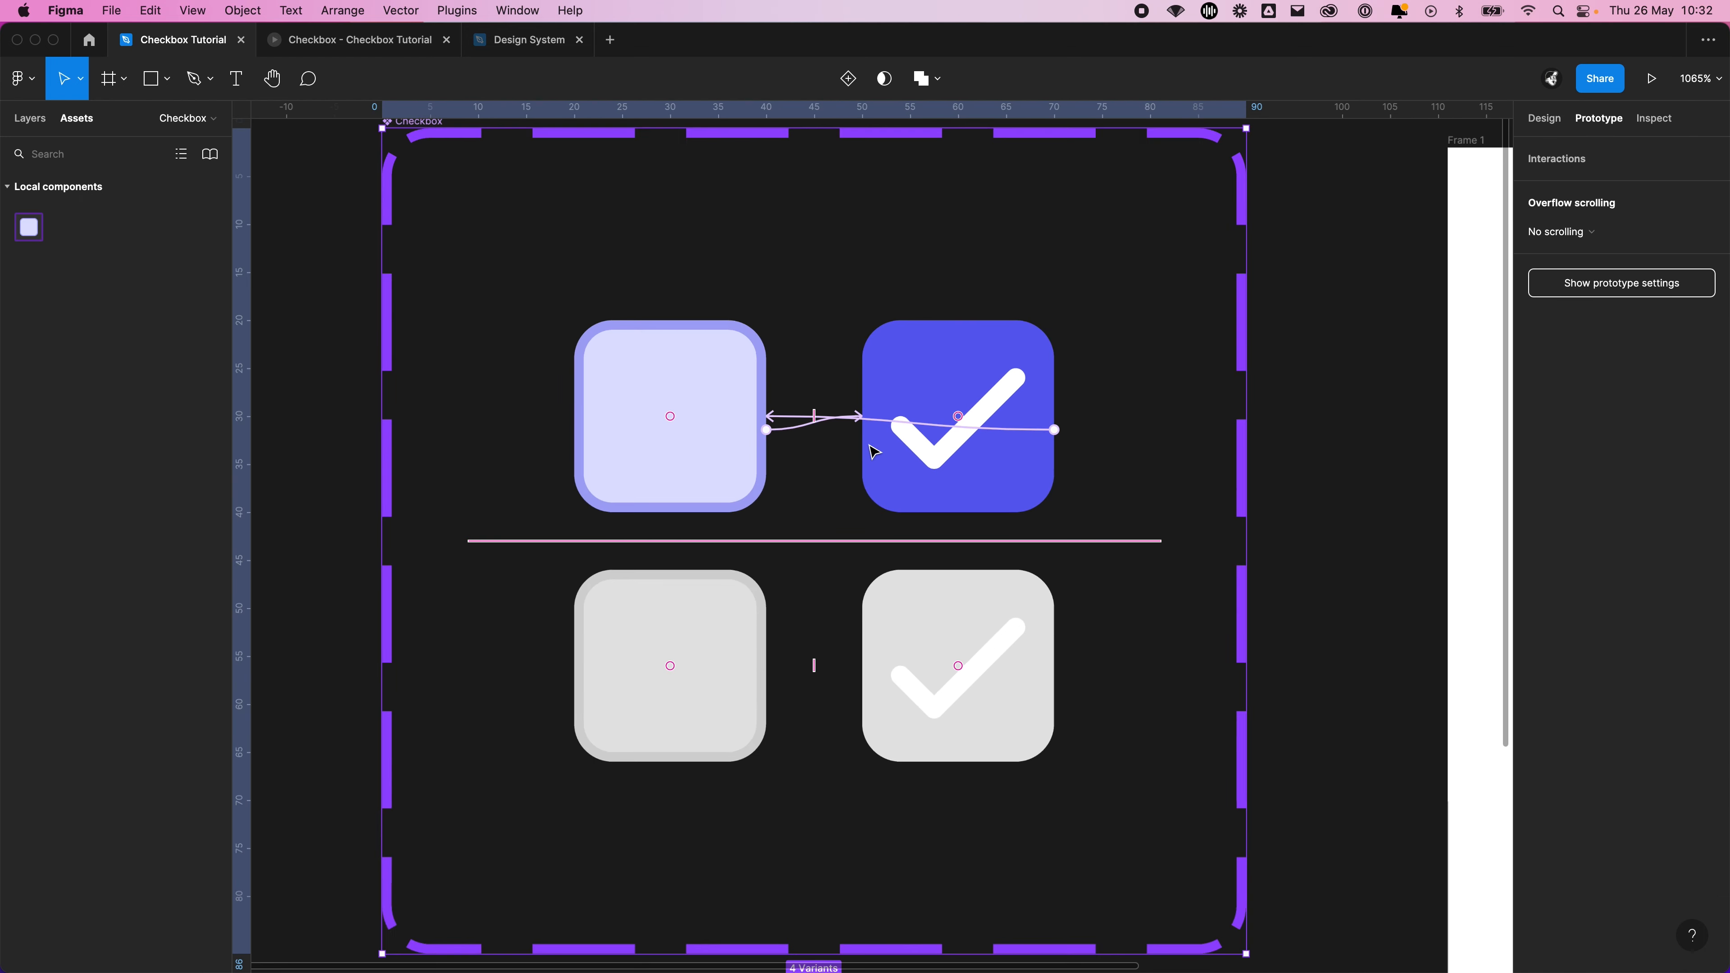
{"action": "left_click", "coordinate": [1421, 375]}
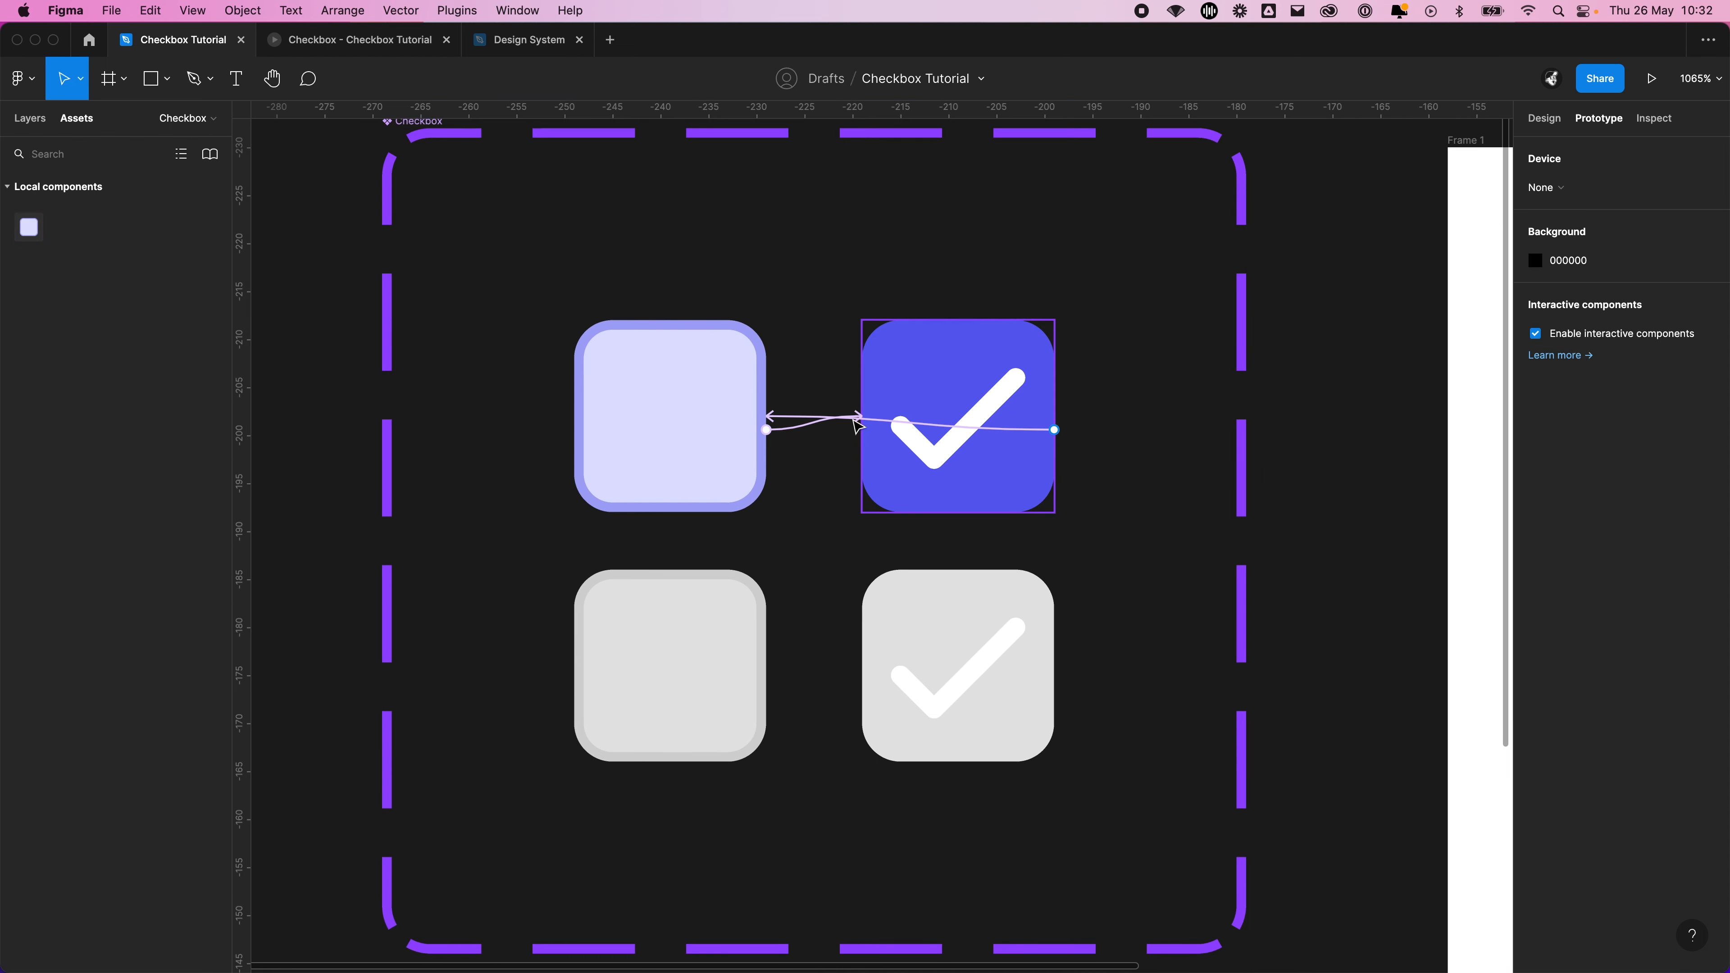
{"action": "left_click", "coordinate": [805, 425]}
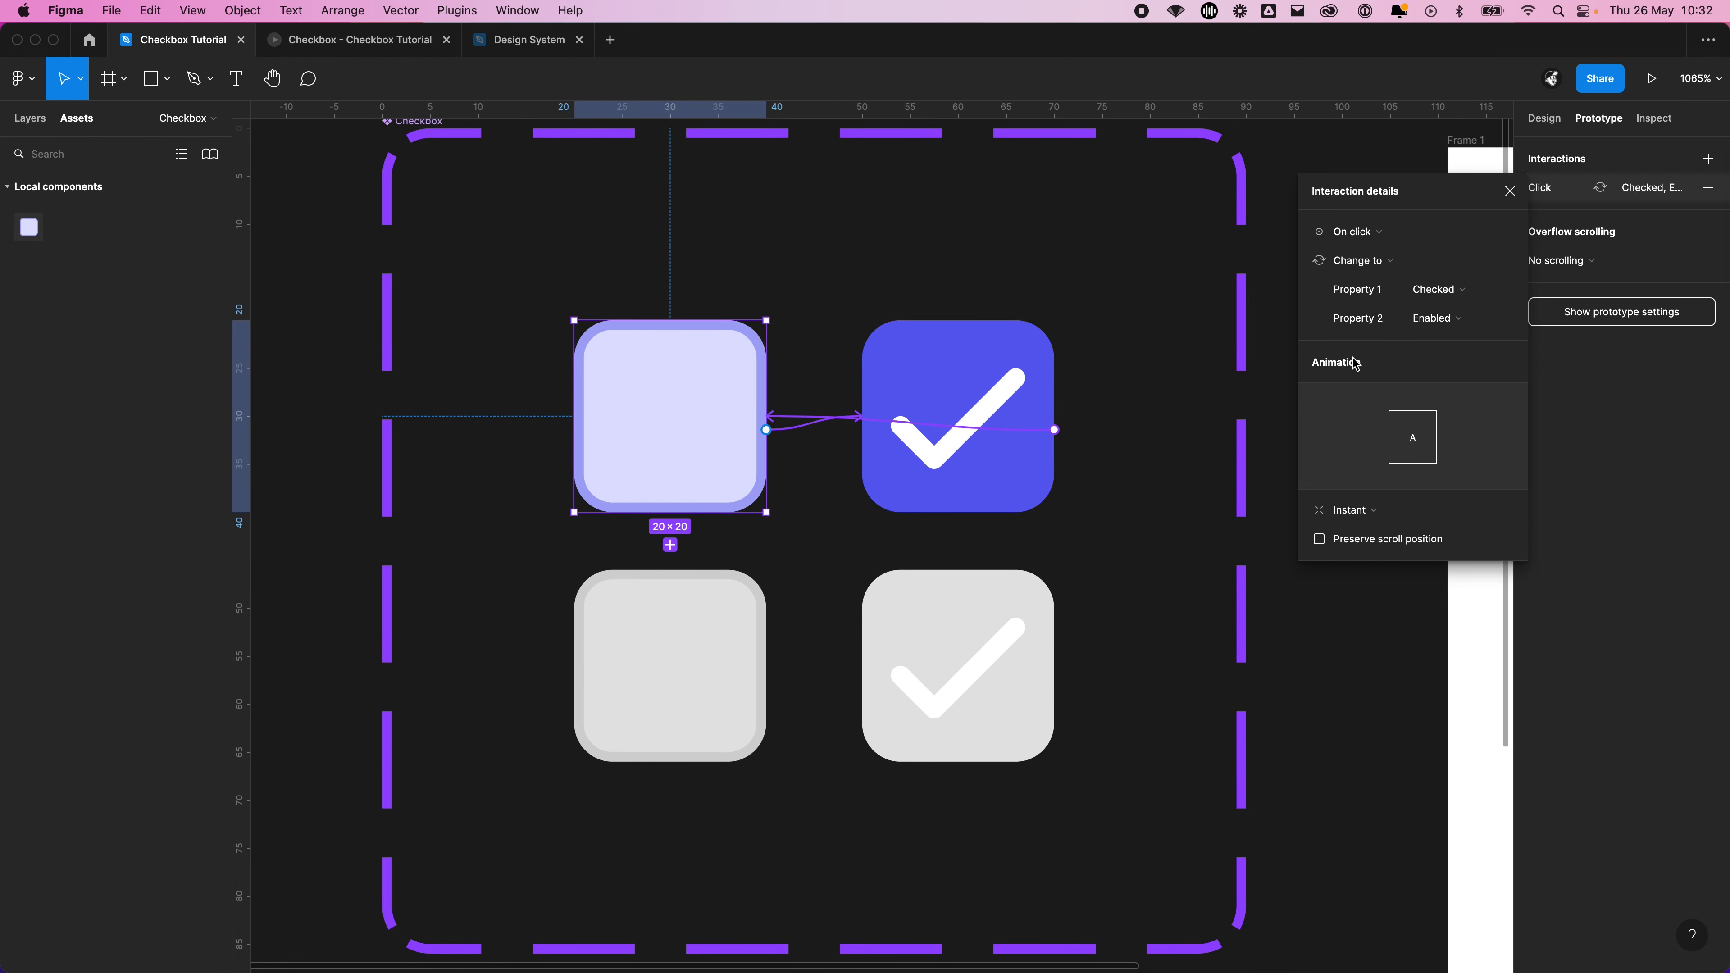
{"action": "left_click", "coordinate": [1369, 510]}
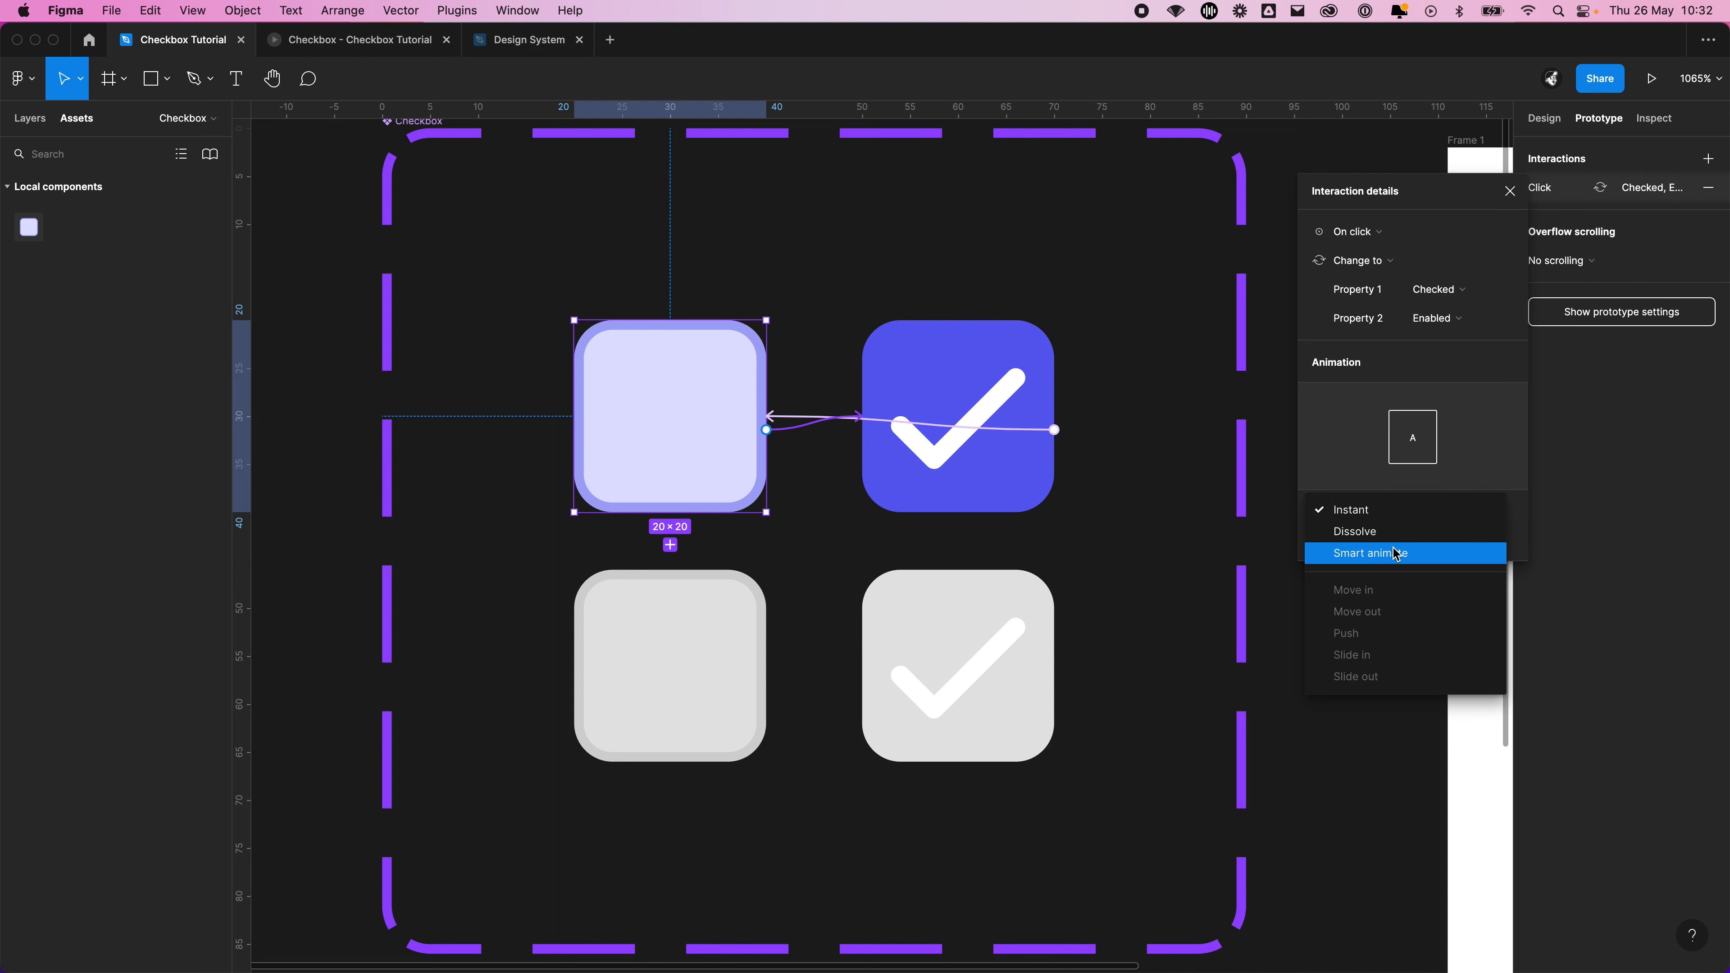
{"action": "left_click", "coordinate": [1394, 553]}
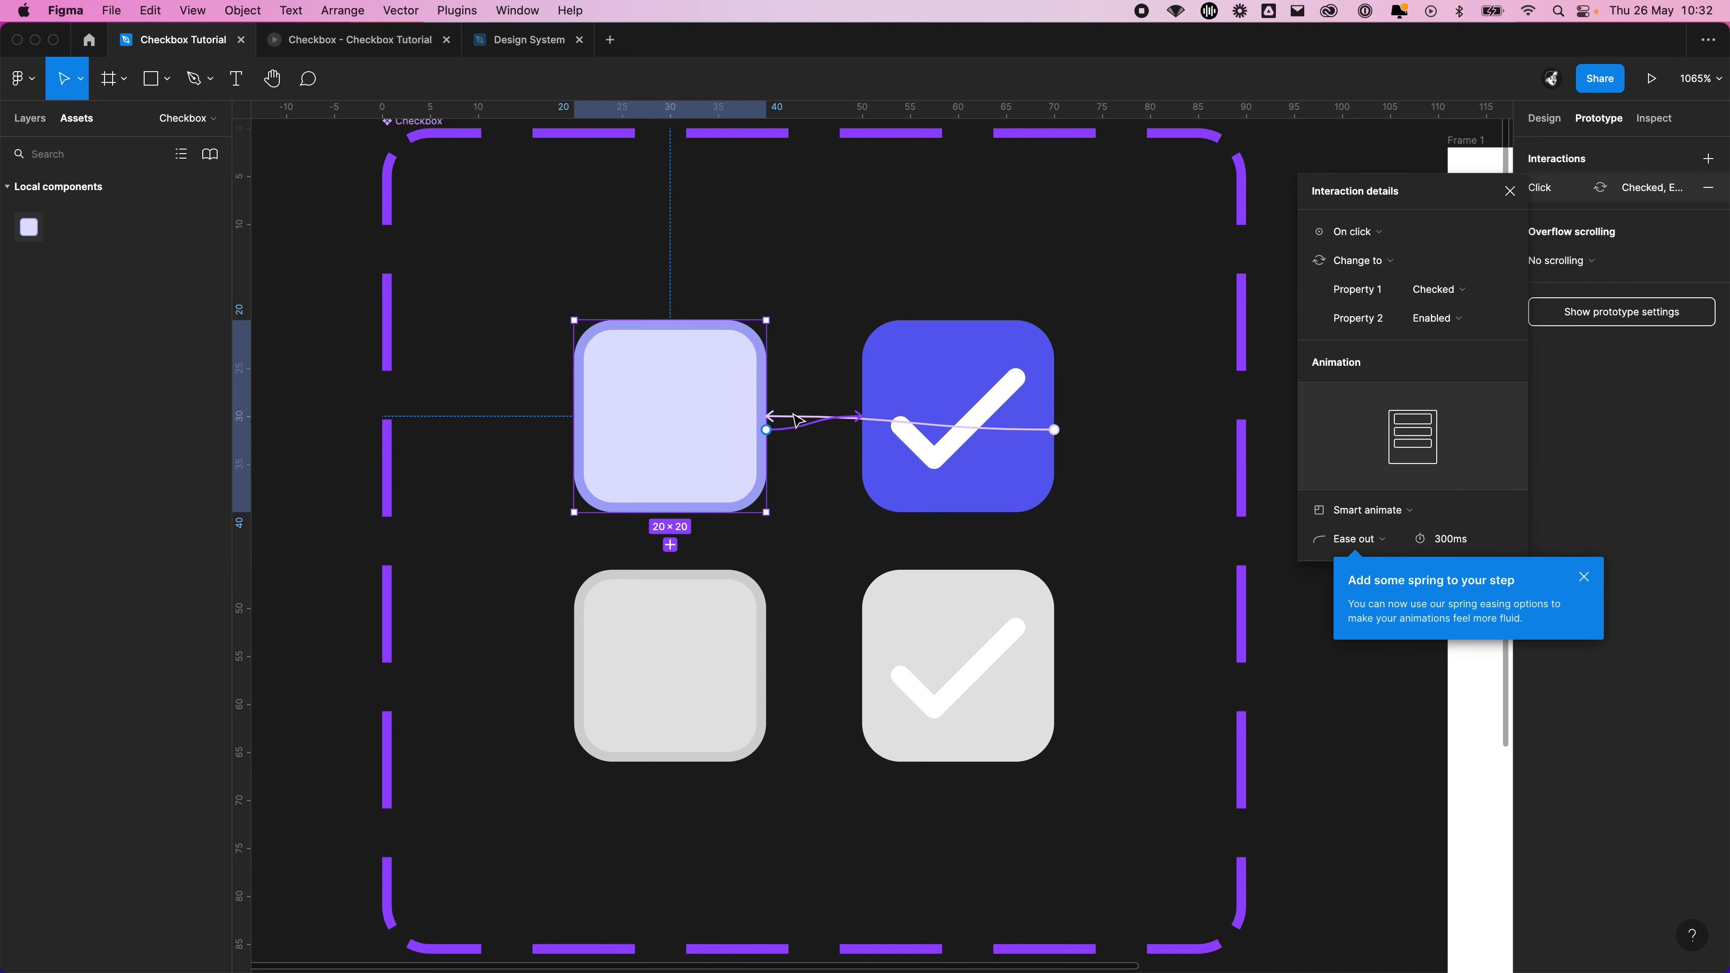
Set the animation of the enabled checked variant's click interaction back to unchecked to Smart animate
{"action": "left_click", "coordinate": [878, 428]}
{"action": "left_click", "coordinate": [1342, 504]}
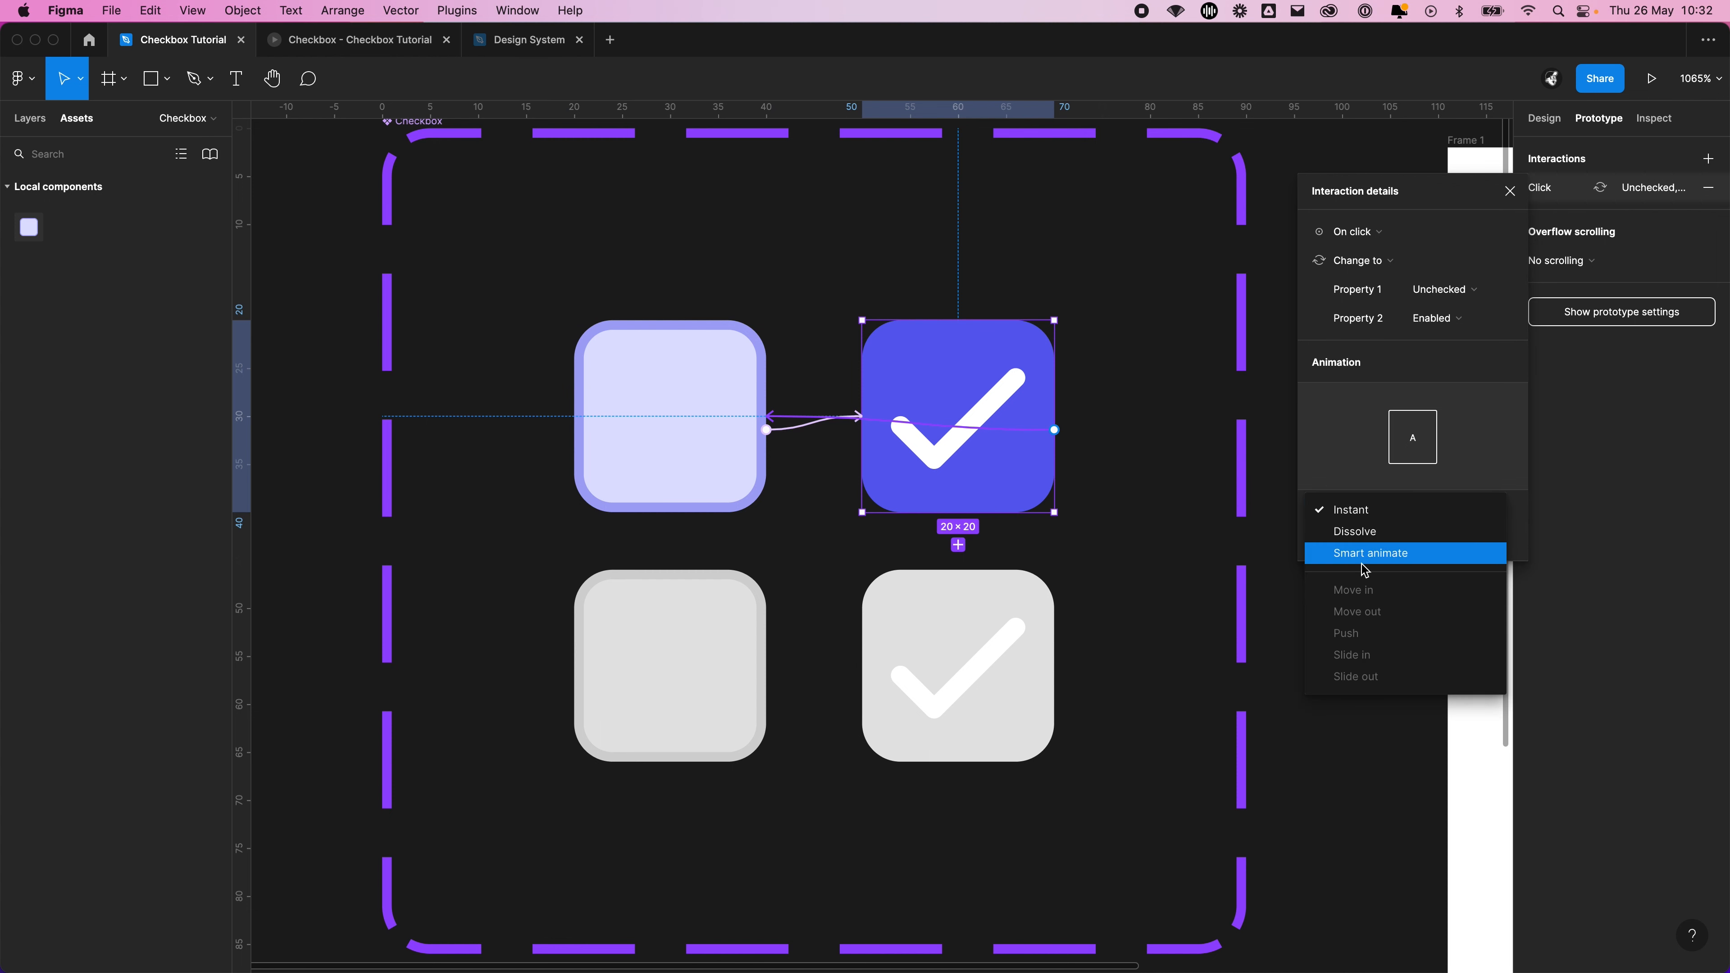
{"action": "left_click", "coordinate": [1363, 555]}
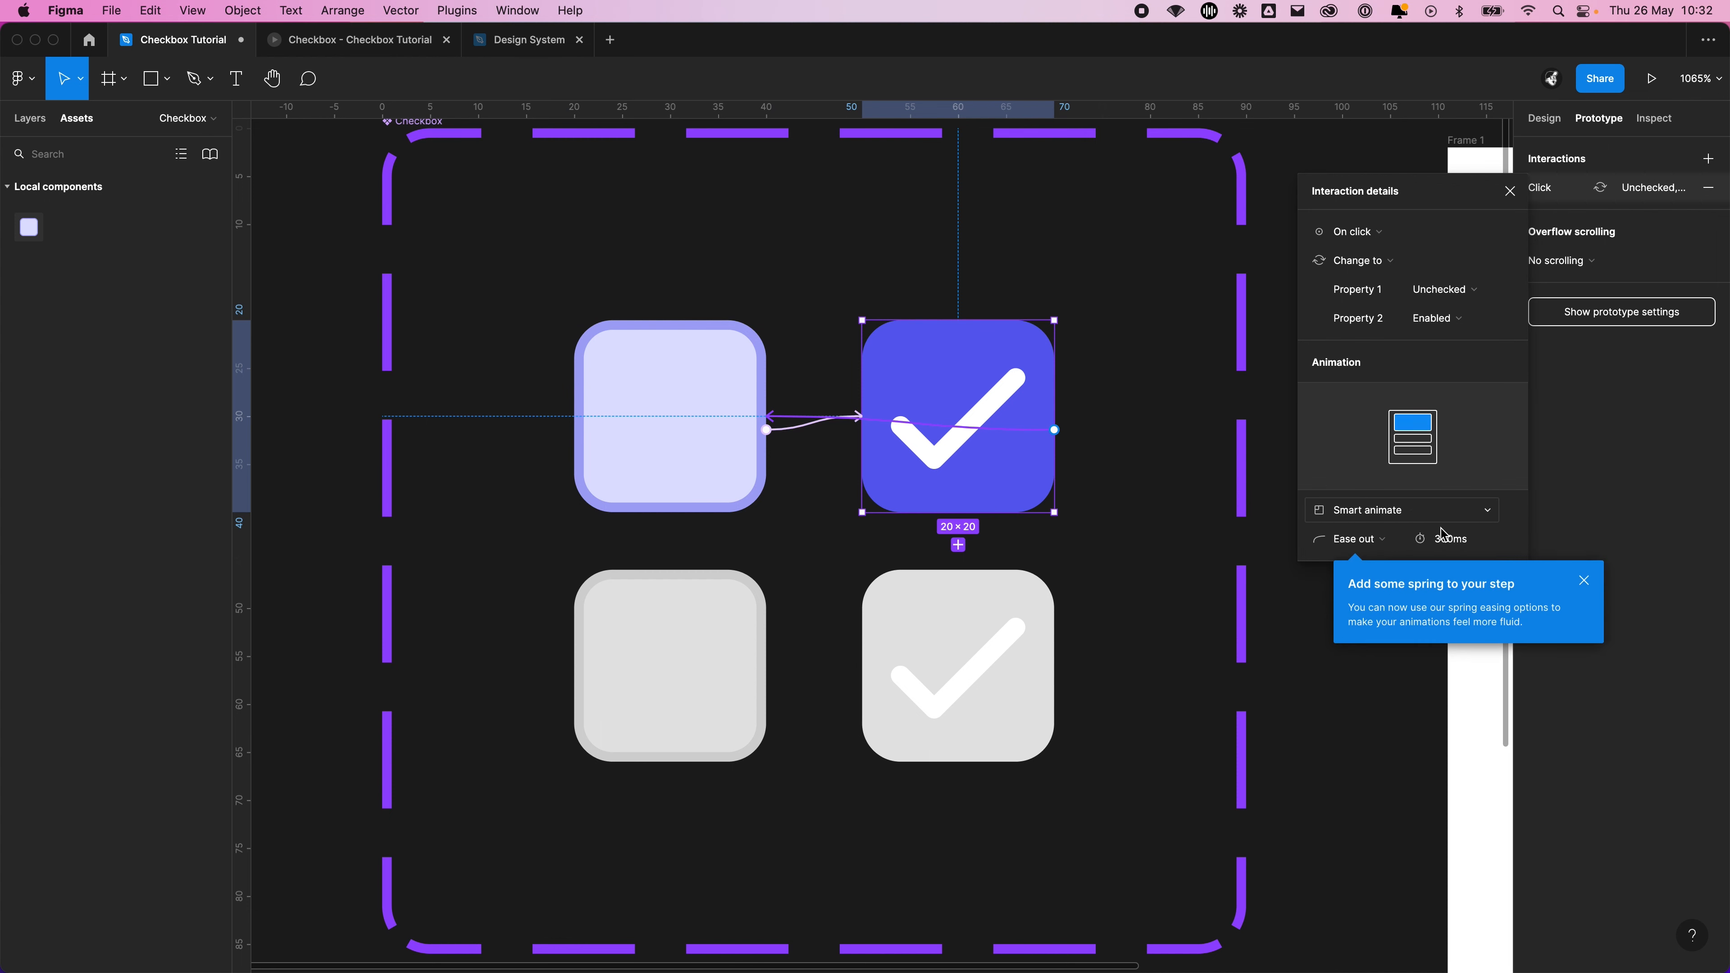
Set the easing of the checked-to-unchecked interaction to Custom bezier and view its curve
{"action": "left_click", "coordinate": [1364, 539]}
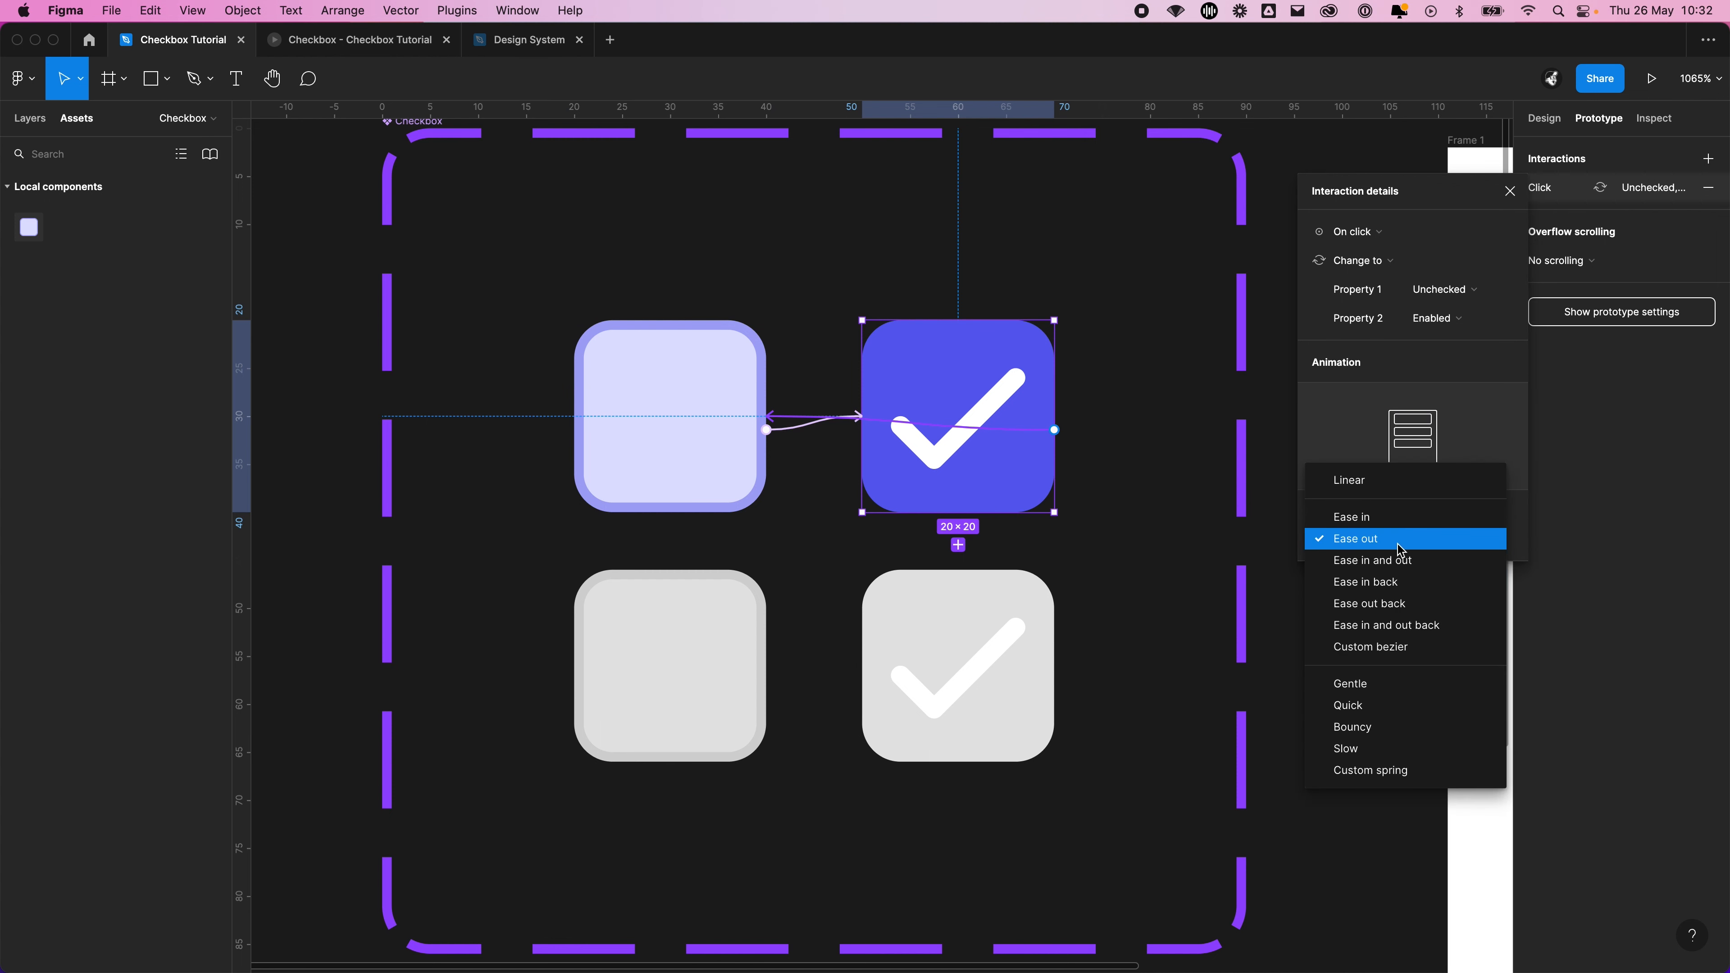
{"action": "left_click", "coordinate": [1383, 646]}
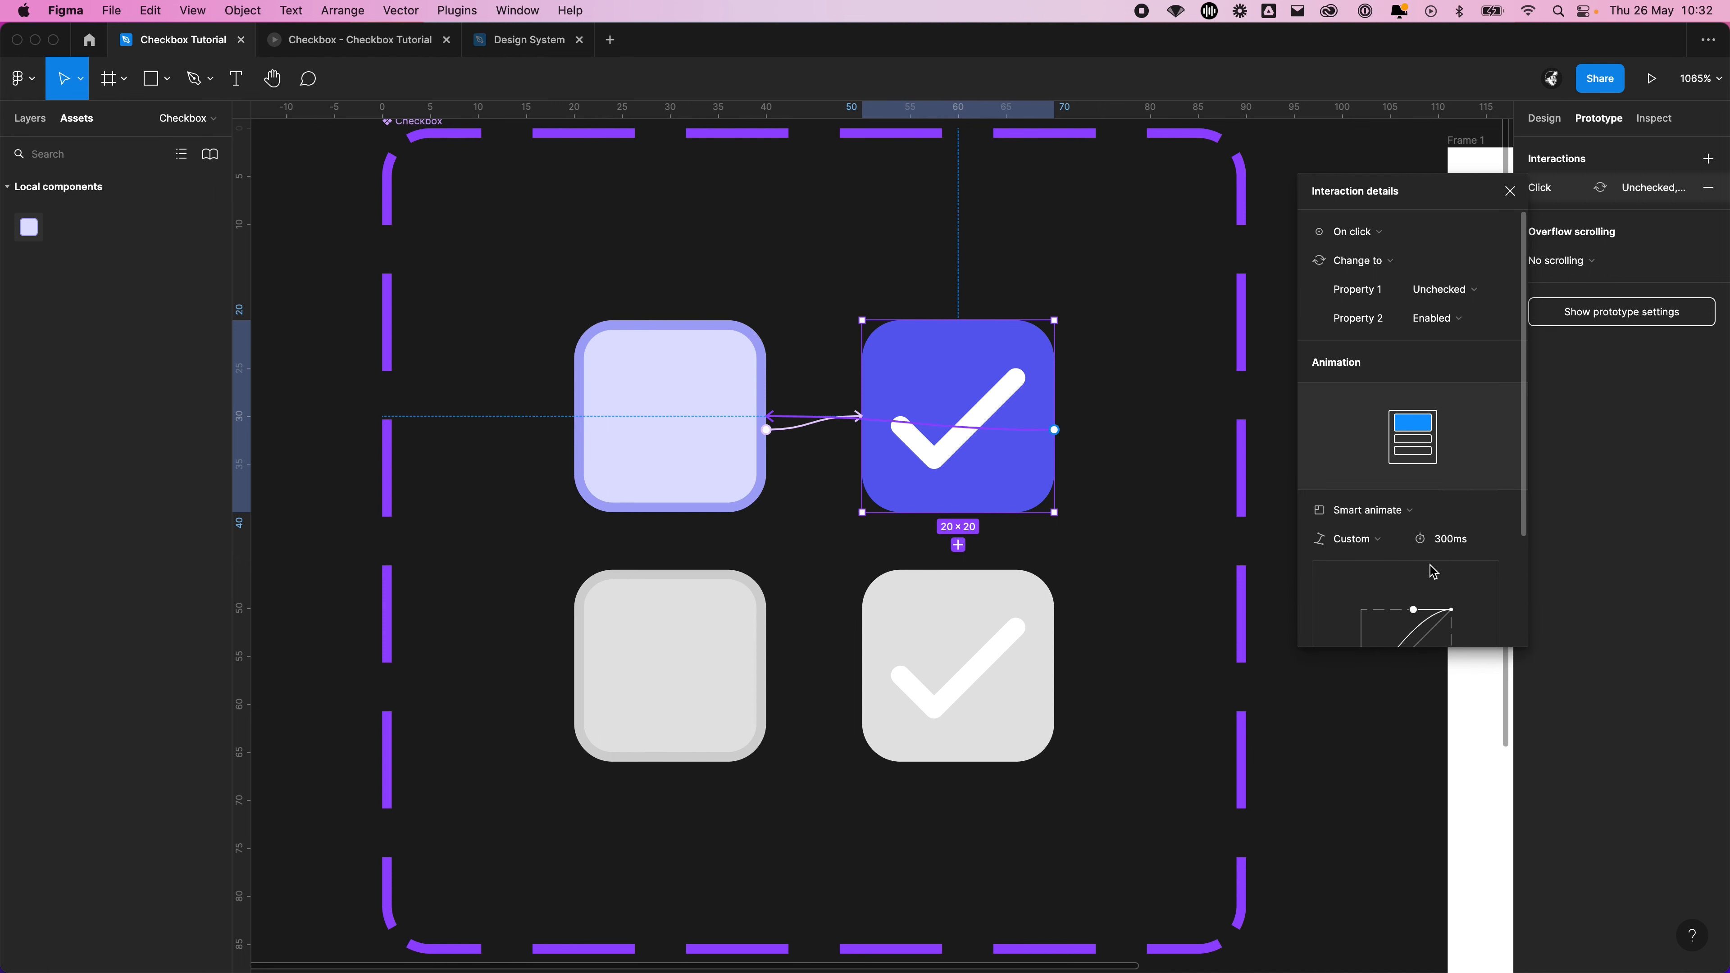
{"action": "scroll", "coordinate": [1433, 571], "scroll_direction": "down", "scroll_amount": 3}
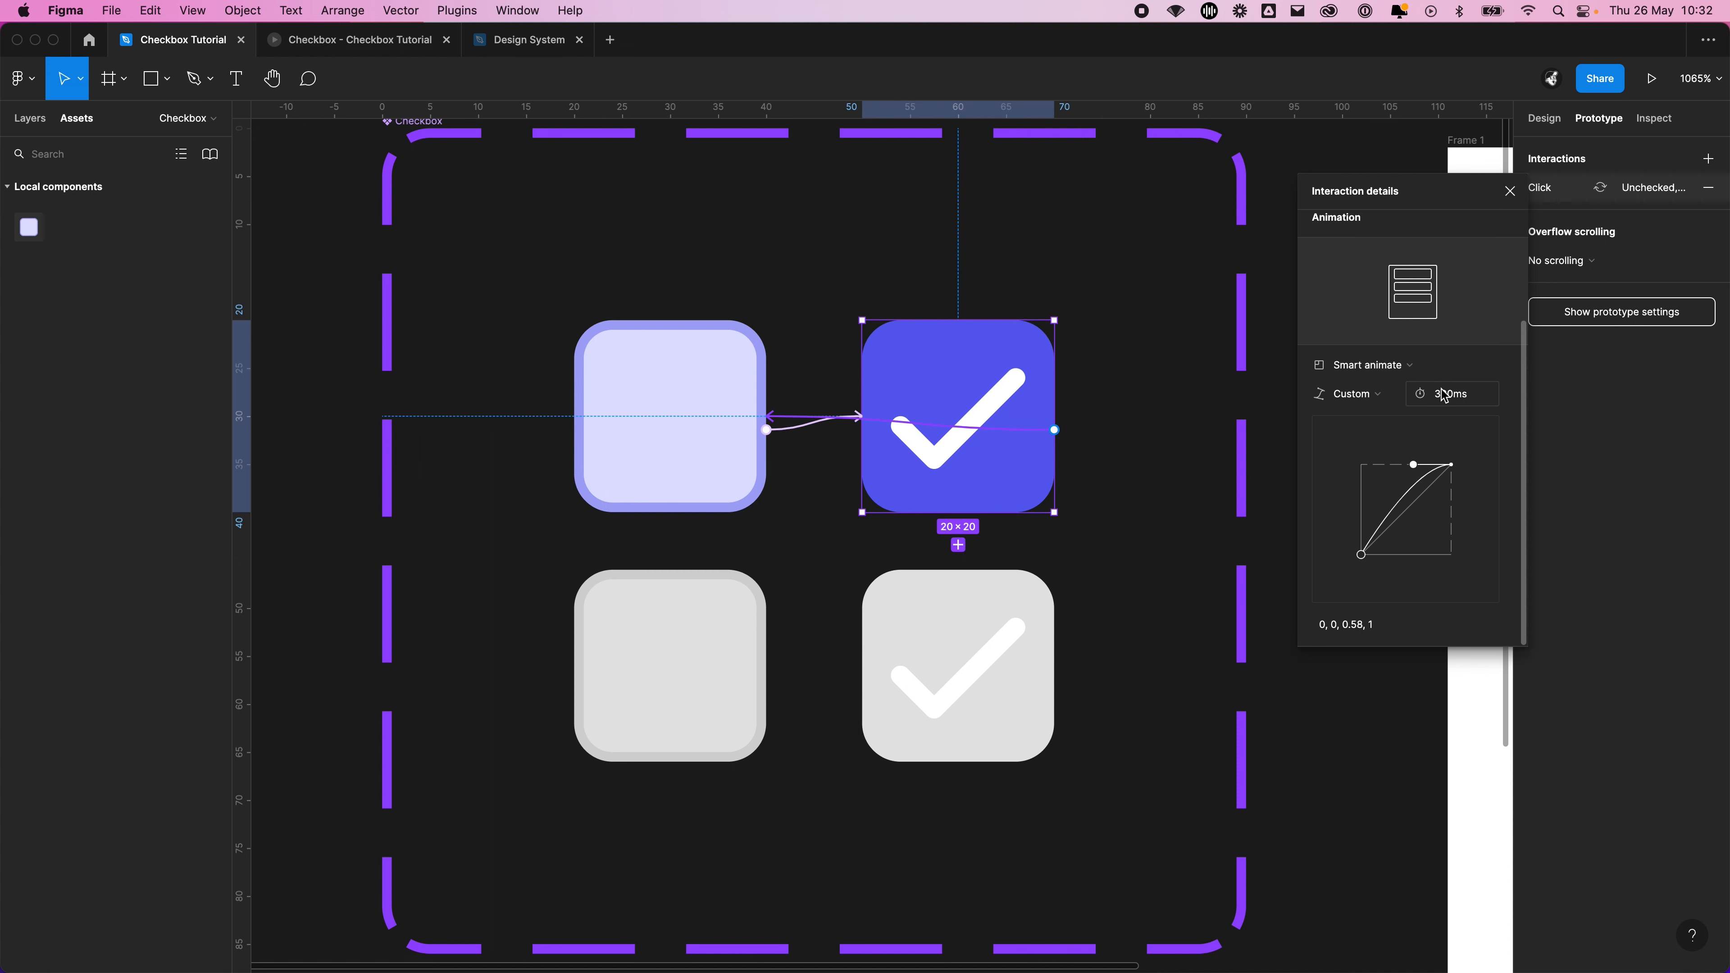
{"action": "left_click", "coordinate": [1044, 222]}
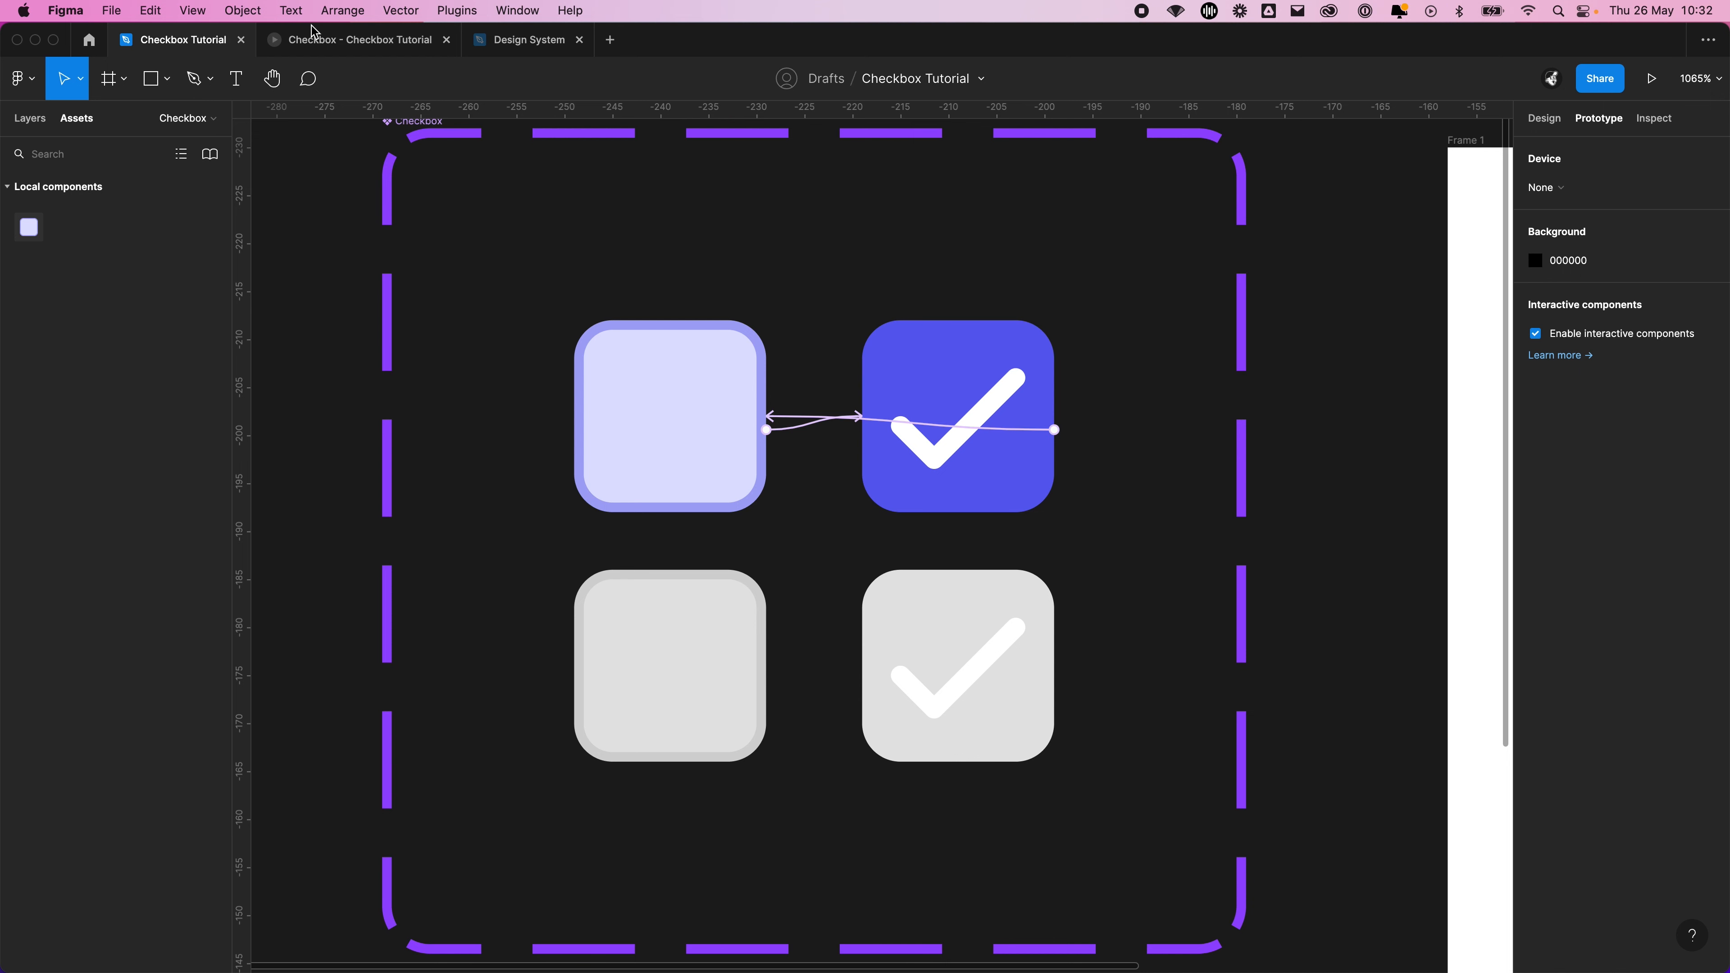
Toggle the three checkboxes repeatedly in the prototype to test the Smart animate transitions
{"action": "left_click", "coordinate": [361, 41]}
{"action": "left_click", "coordinate": [862, 380]}
{"action": "left_click", "coordinate": [863, 380]}
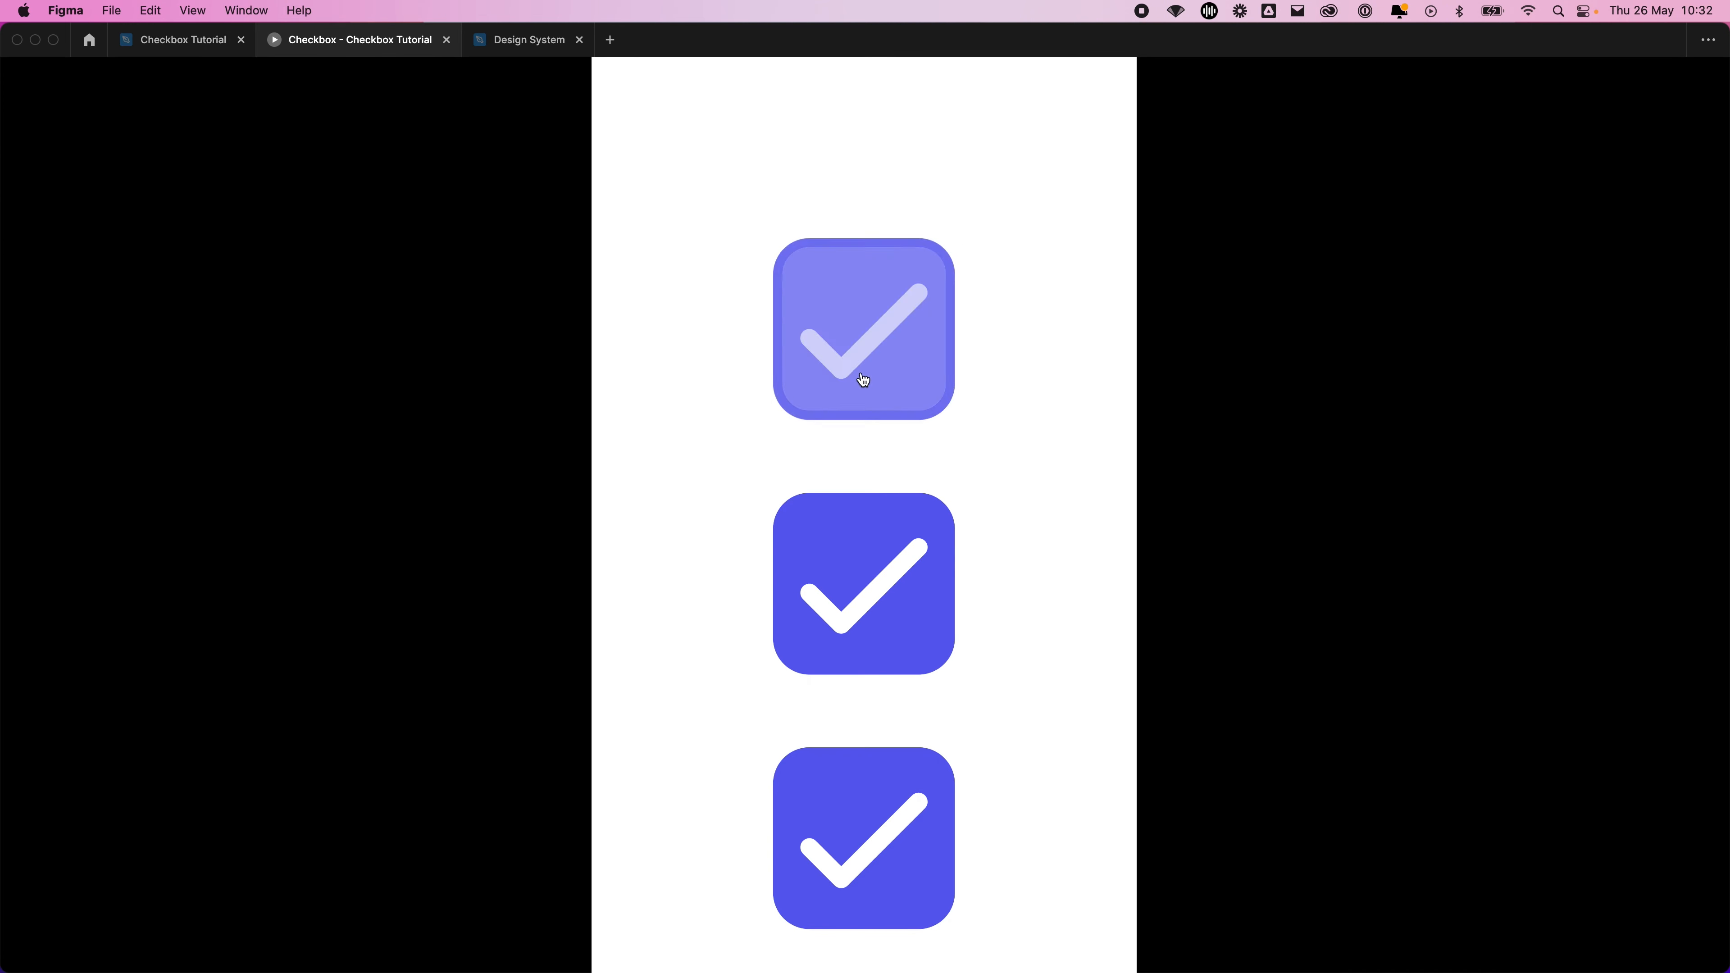
{"action": "left_click", "coordinate": [862, 380]}
{"action": "left_click", "coordinate": [912, 646]}
{"action": "left_click", "coordinate": [886, 826]}
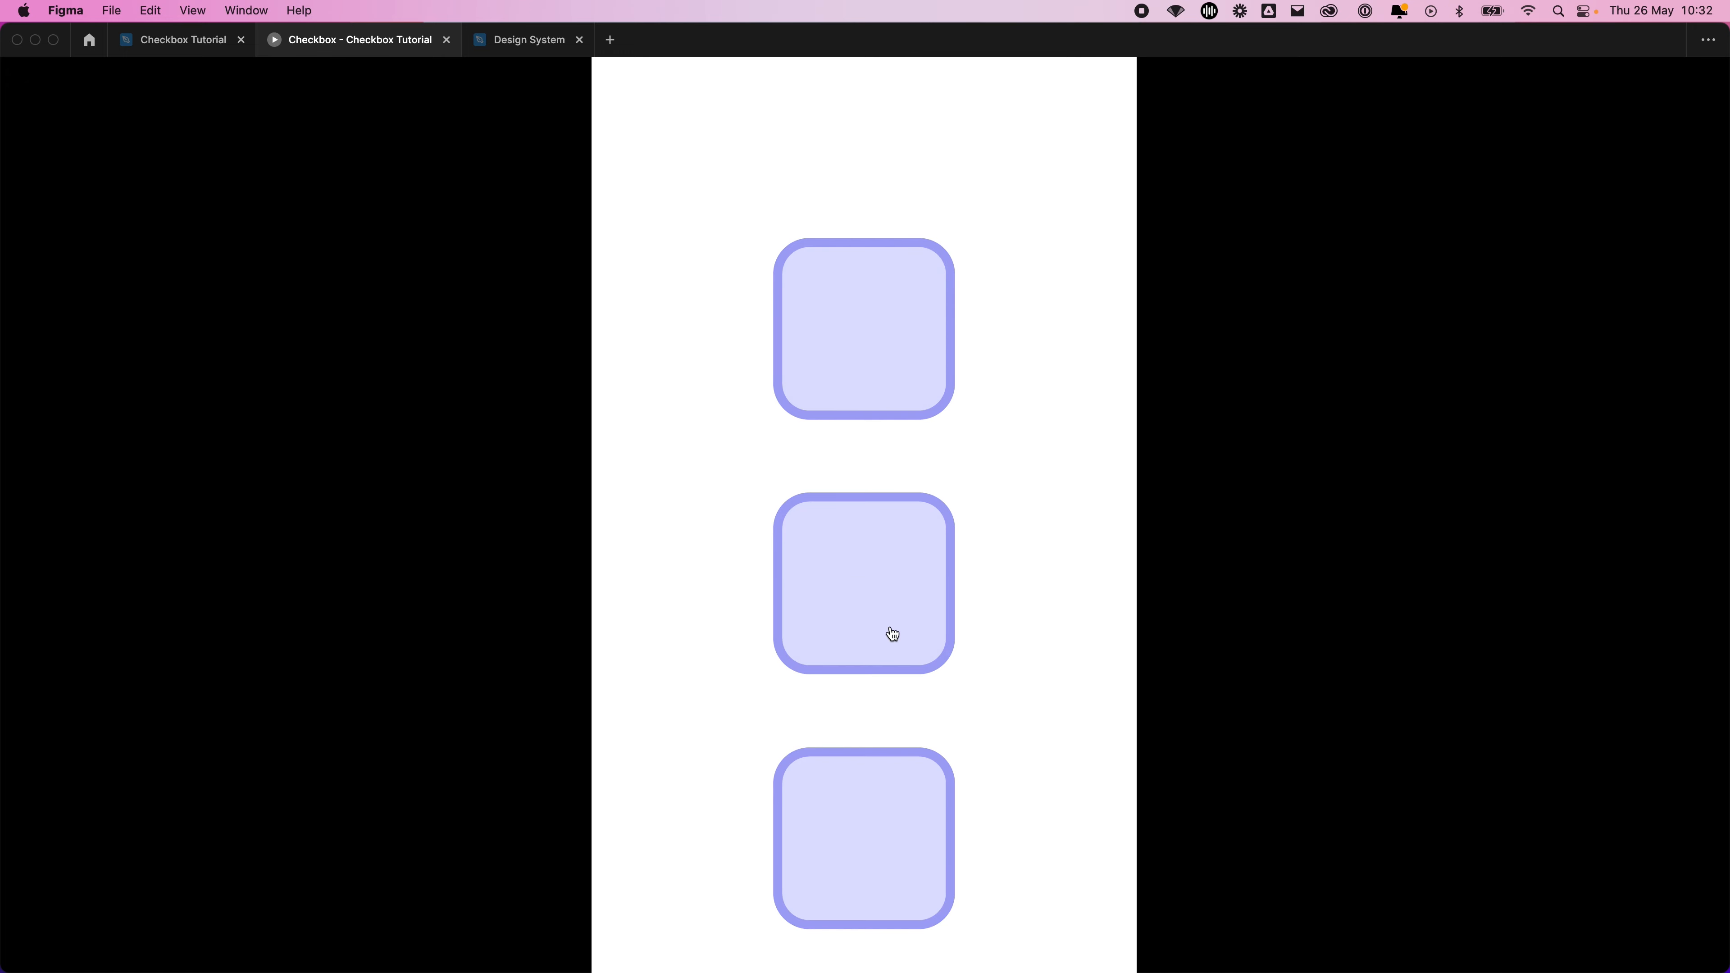
{"action": "left_click", "coordinate": [892, 634]}
{"action": "left_click", "coordinate": [914, 355]}
{"action": "left_click", "coordinate": [863, 576]}
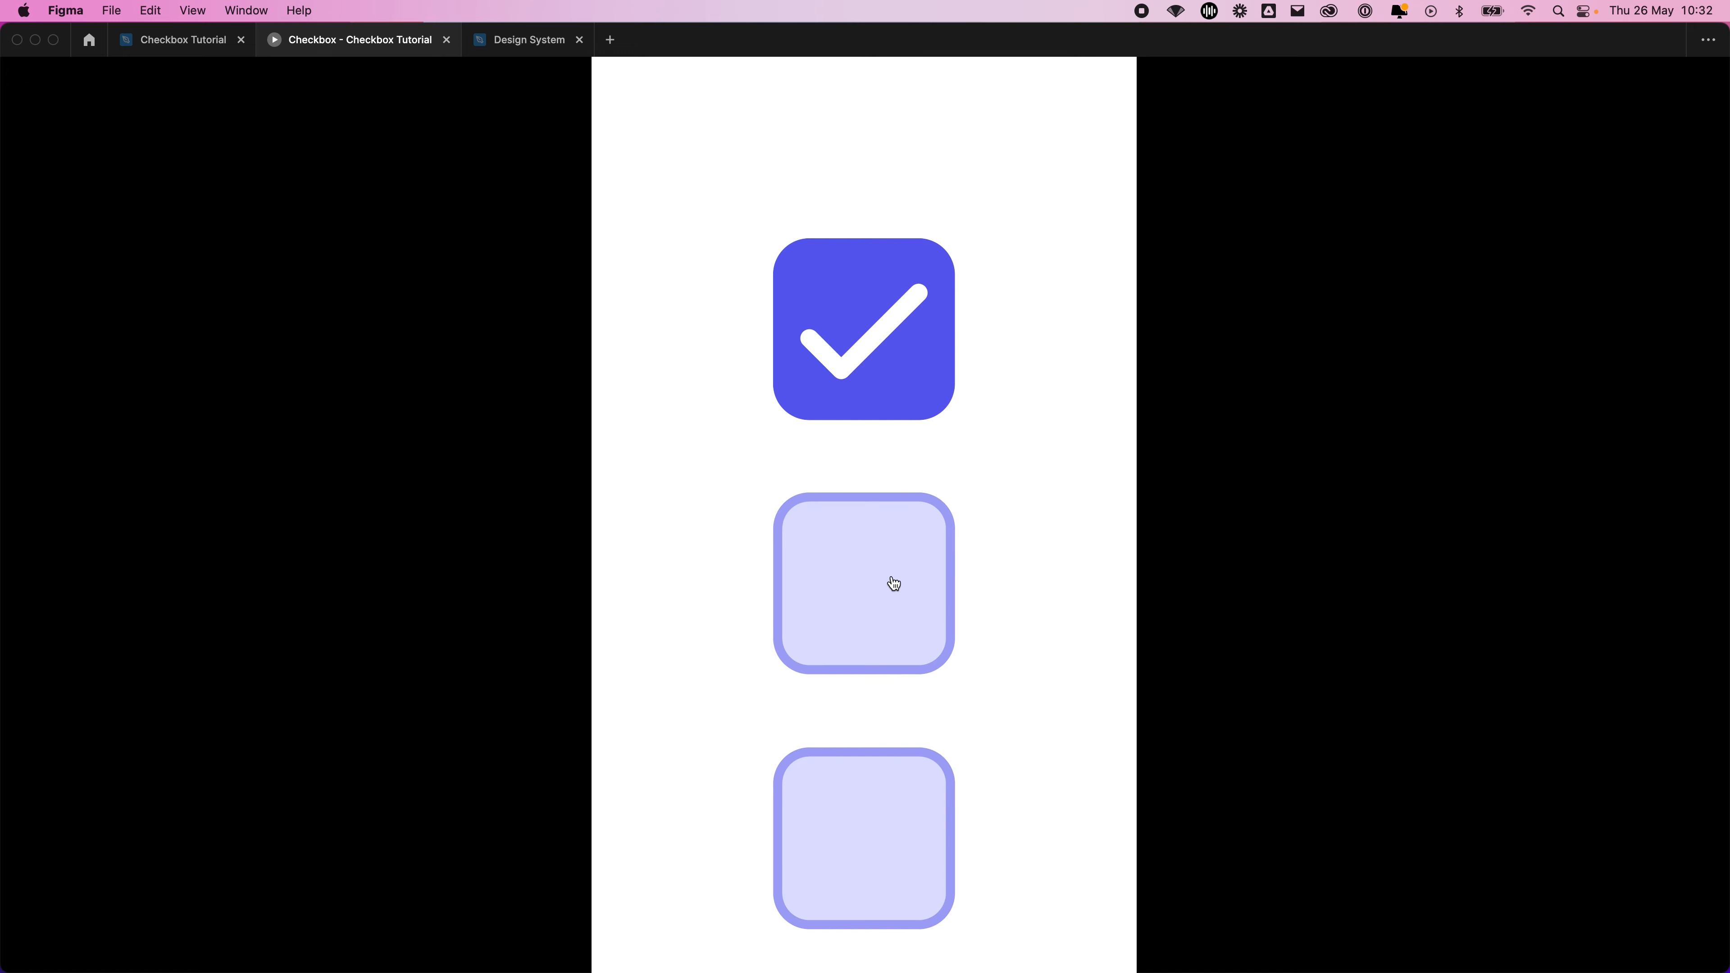
{"action": "left_click", "coordinate": [870, 329]}
{"action": "left_click", "coordinate": [909, 611]}
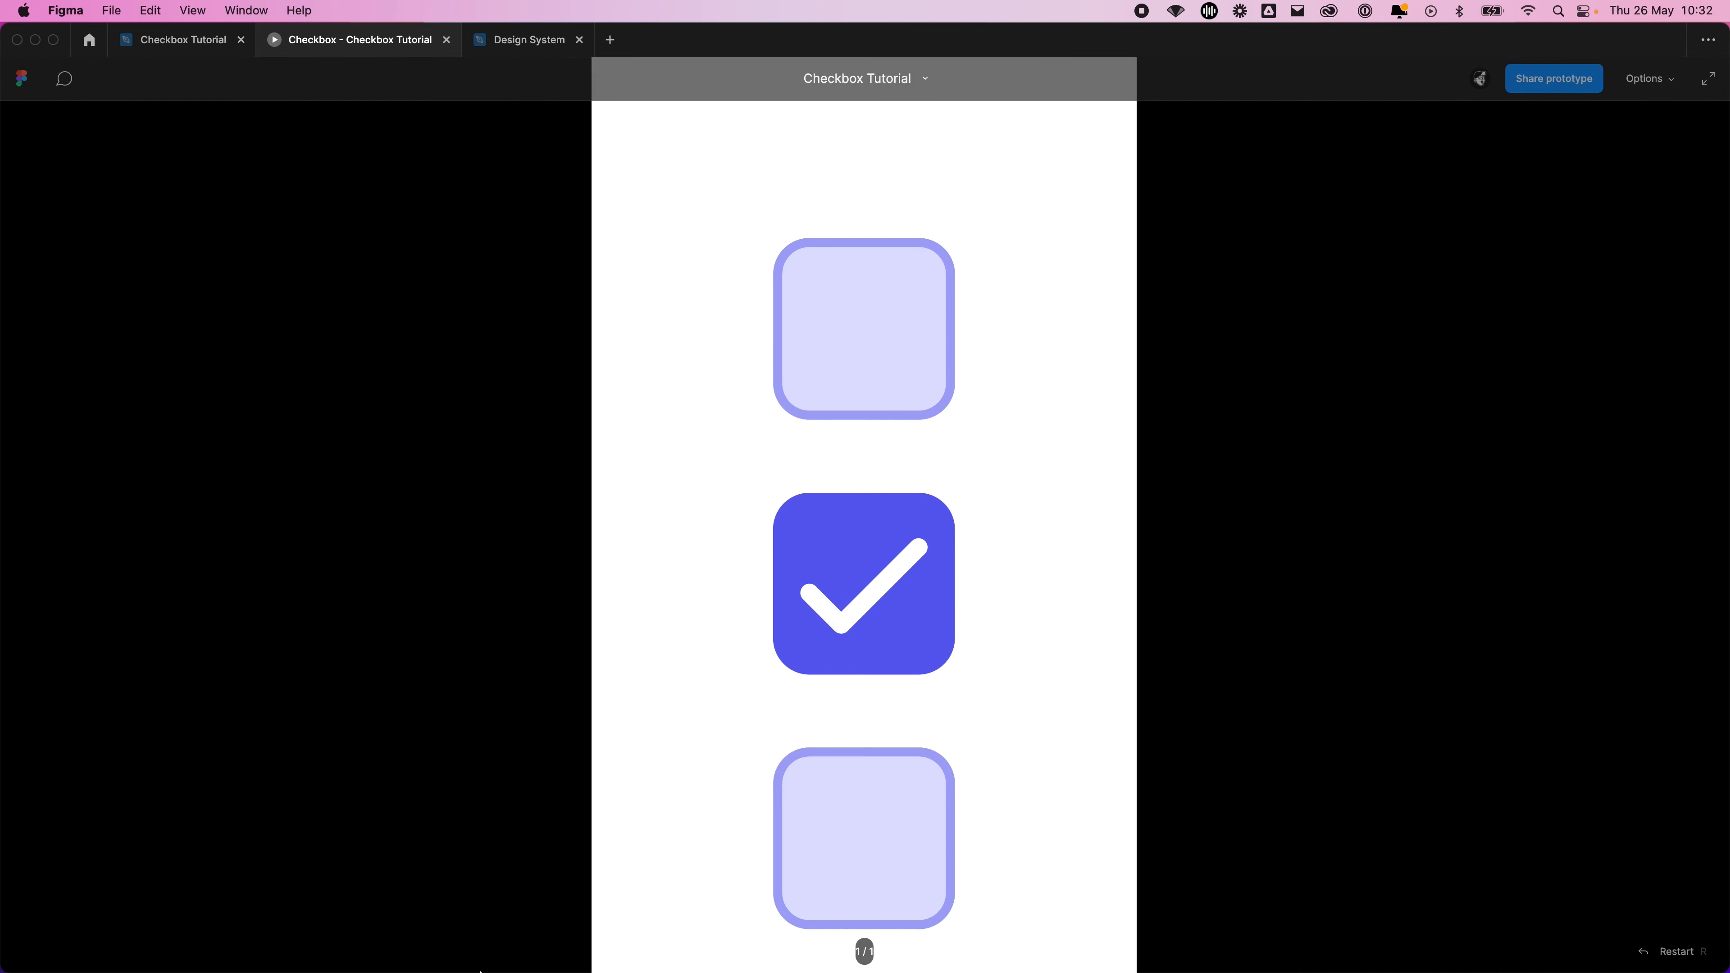
{"action": "left_click", "coordinate": [878, 406]}
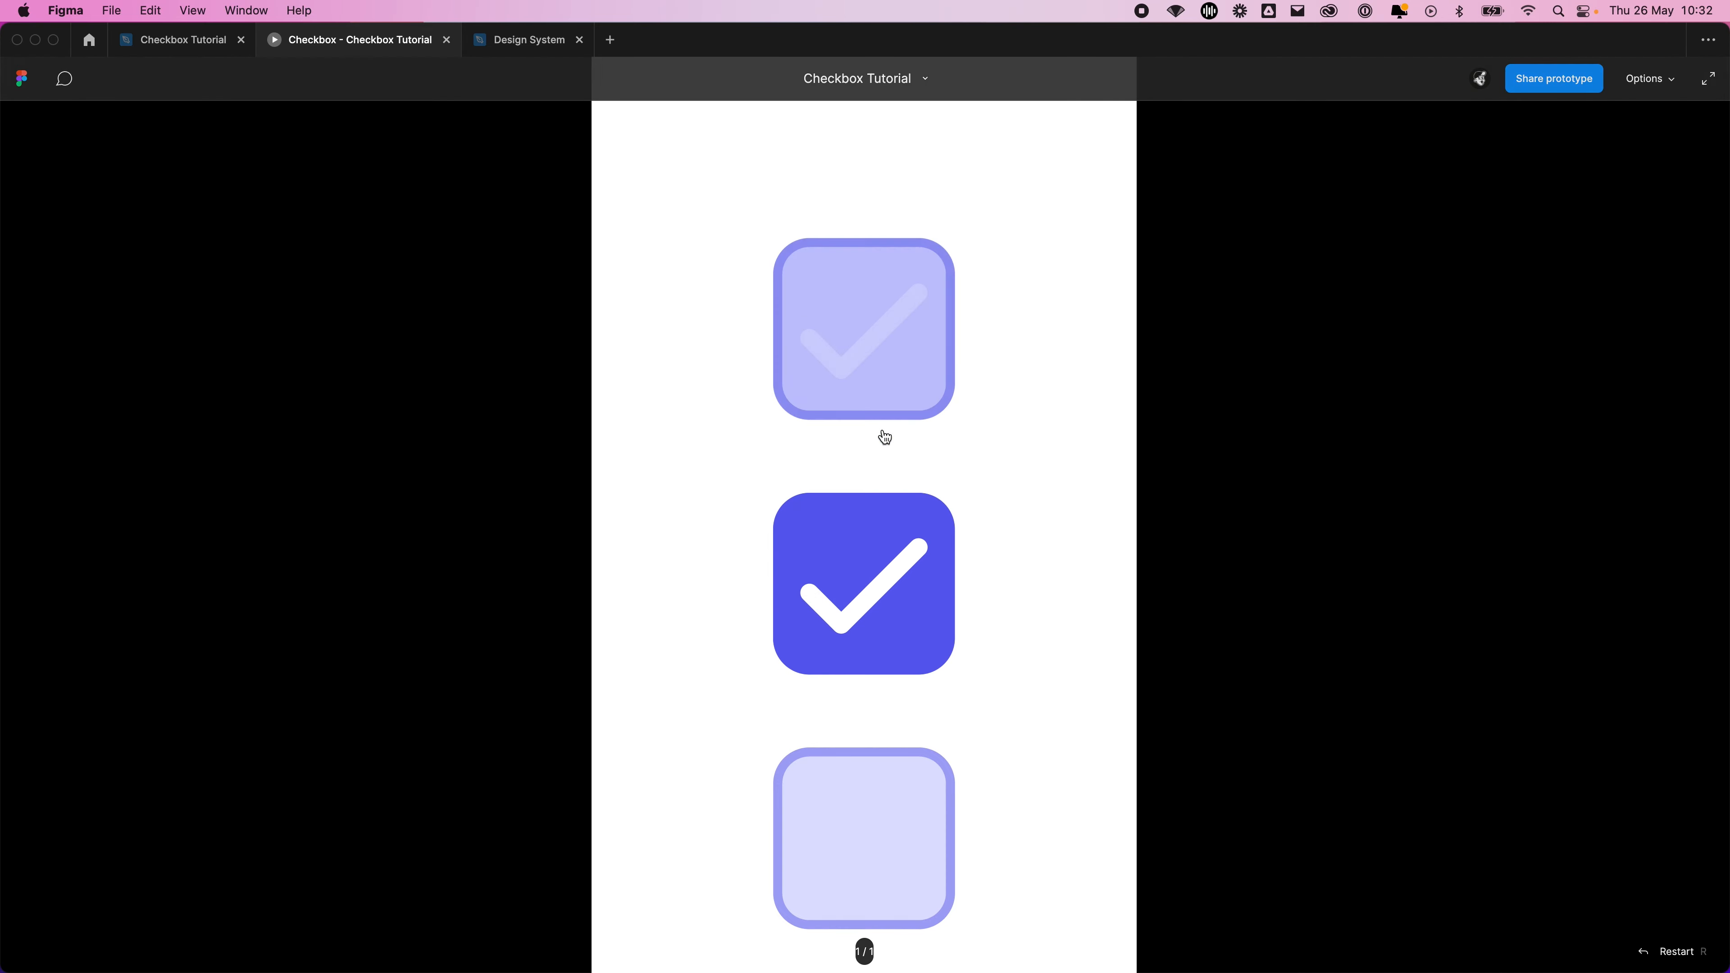
{"action": "left_click", "coordinate": [884, 606]}
{"action": "left_click", "coordinate": [896, 378]}
Back in the design file, set the easing of the unchecked-to-checked interaction to Ease in and out
{"action": "left_click", "coordinate": [199, 41]}
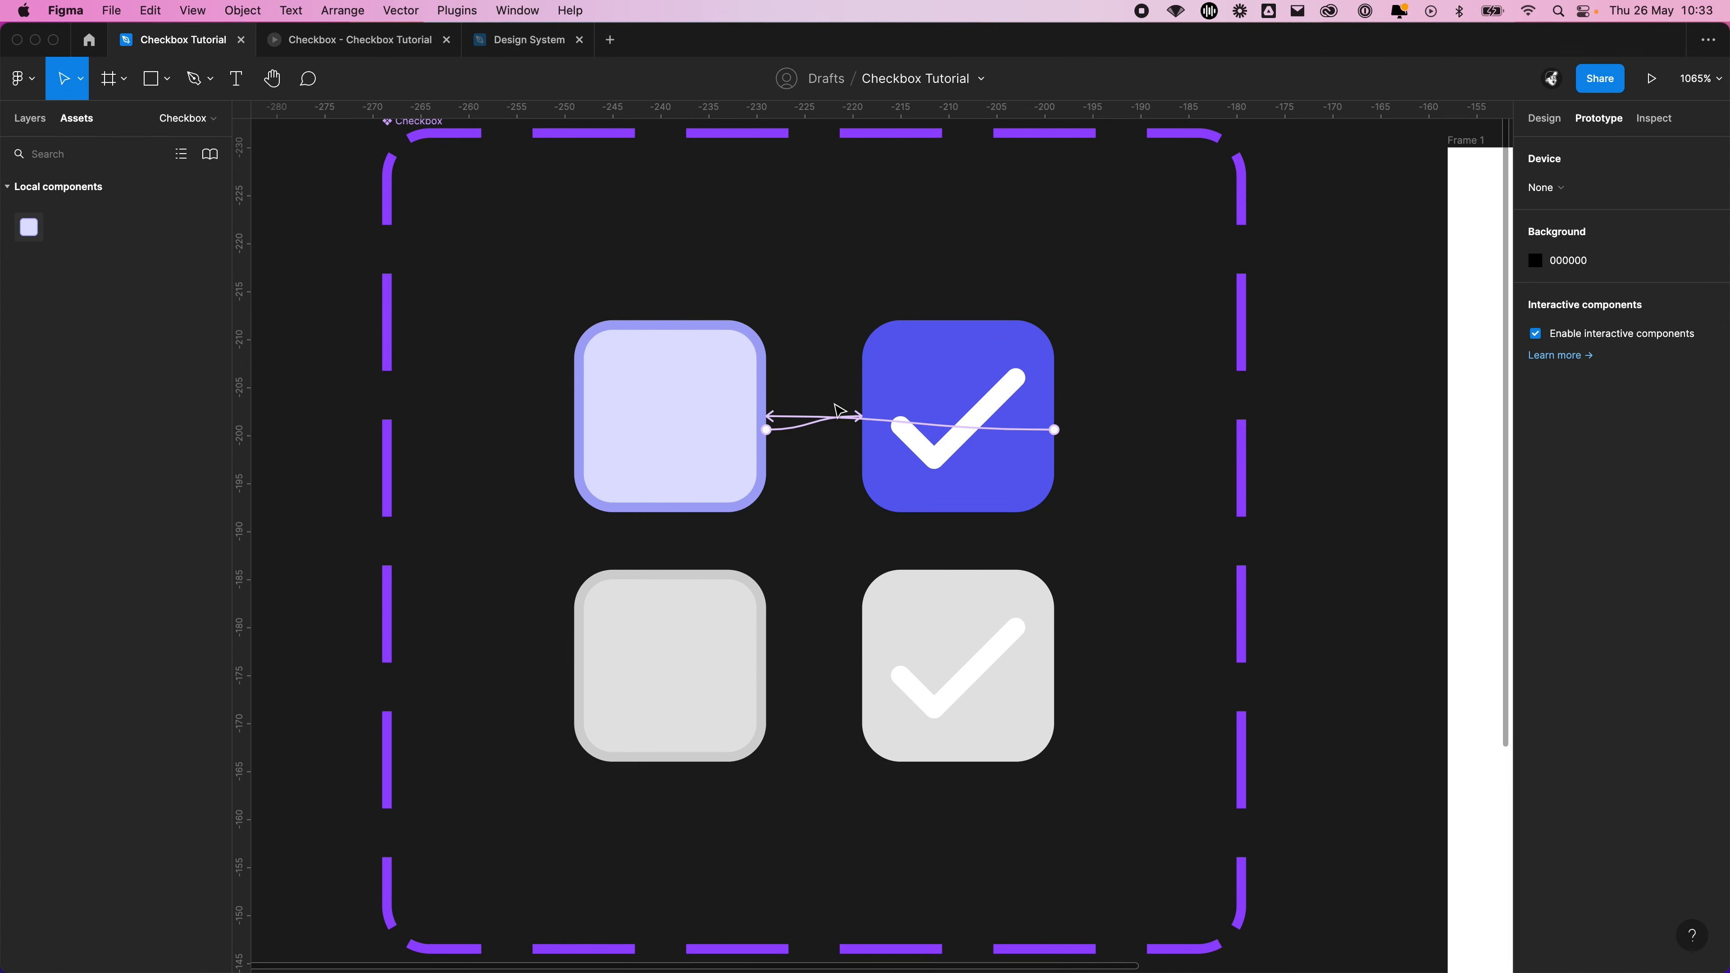
{"action": "left_click", "coordinate": [810, 419]}
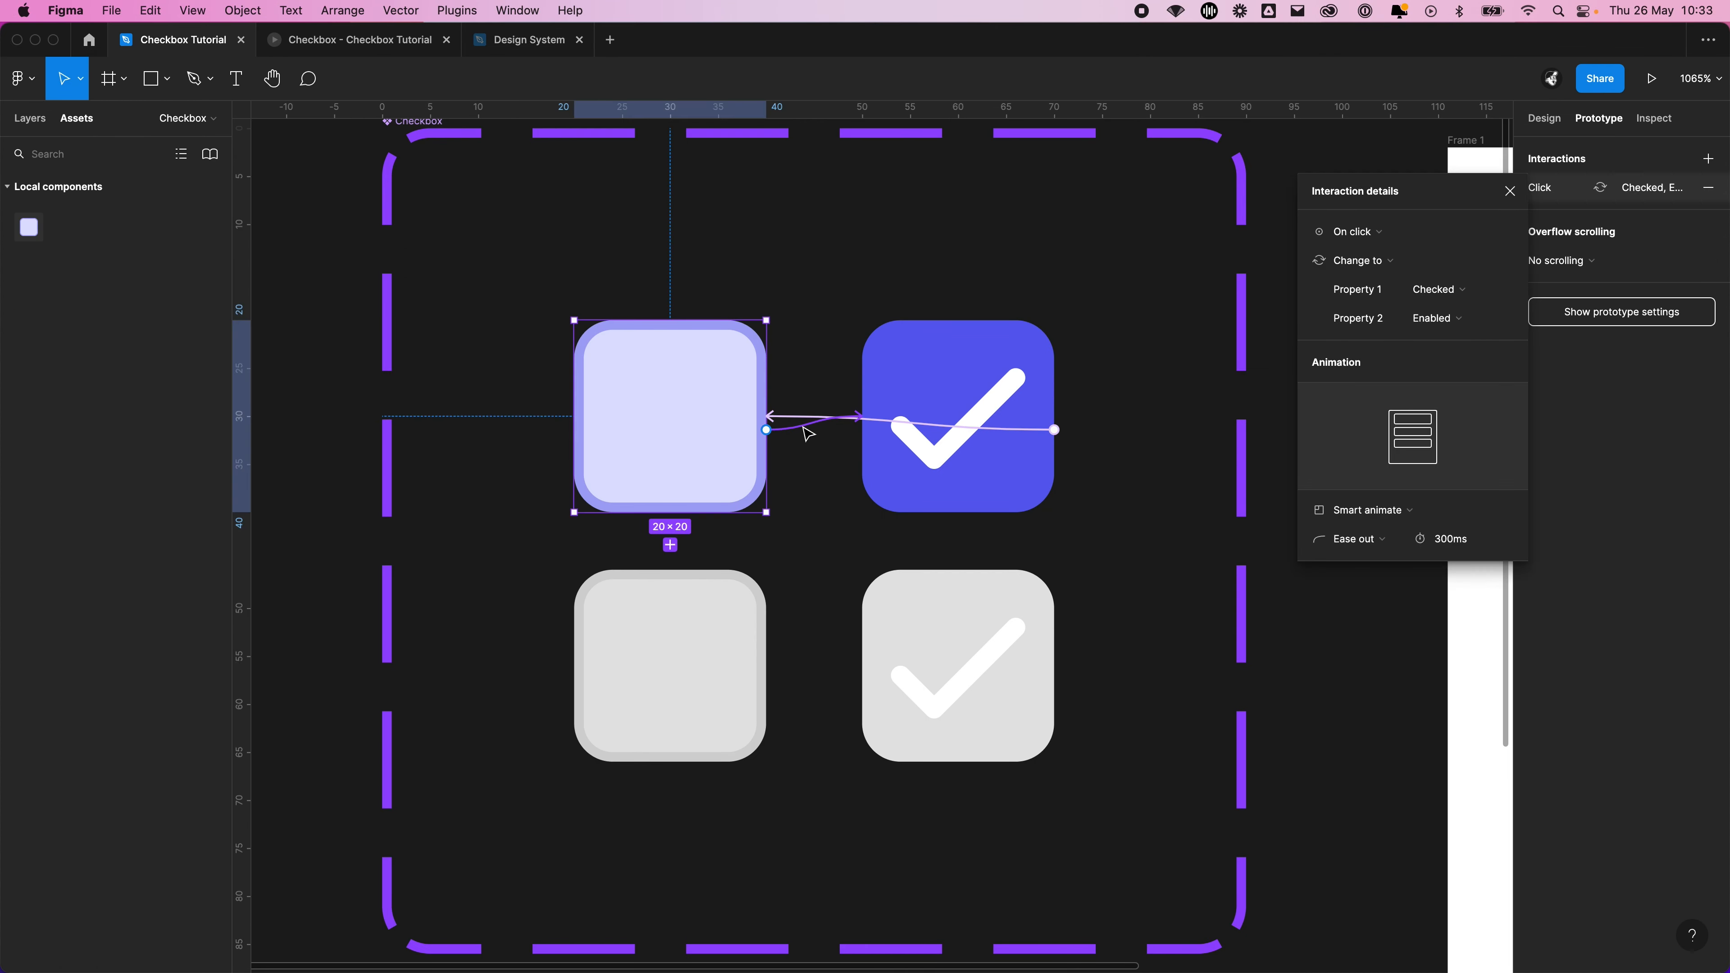
{"action": "left_click", "coordinate": [1379, 537]}
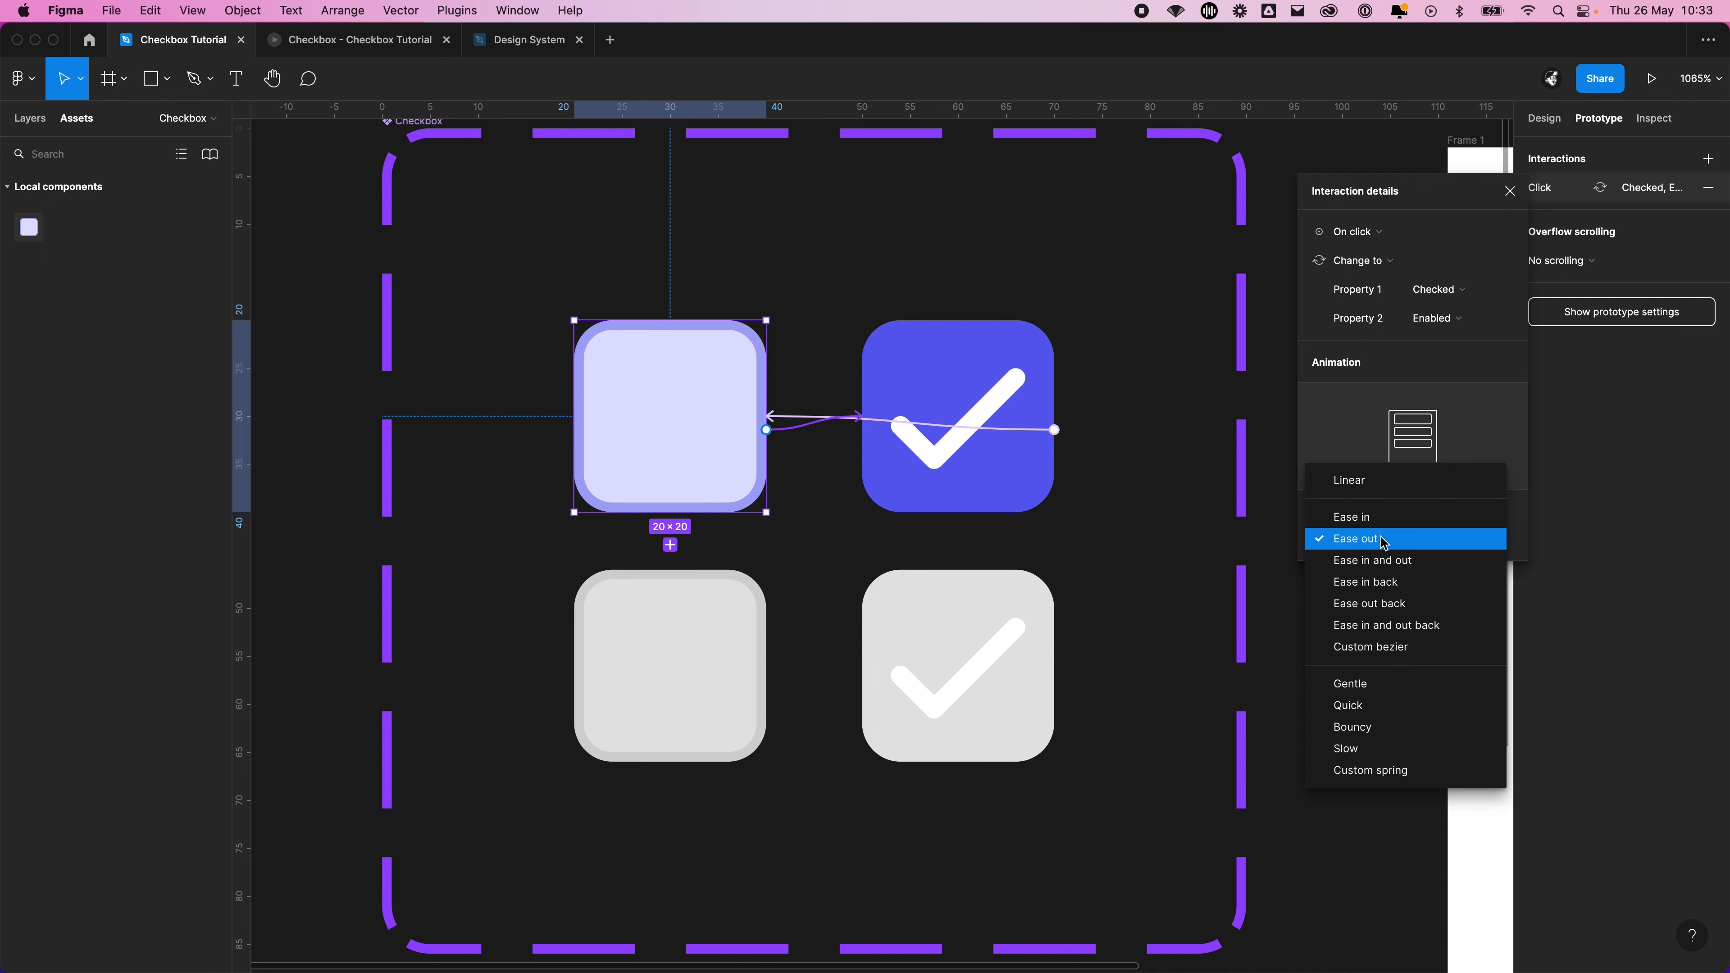
{"action": "left_click", "coordinate": [1382, 560]}
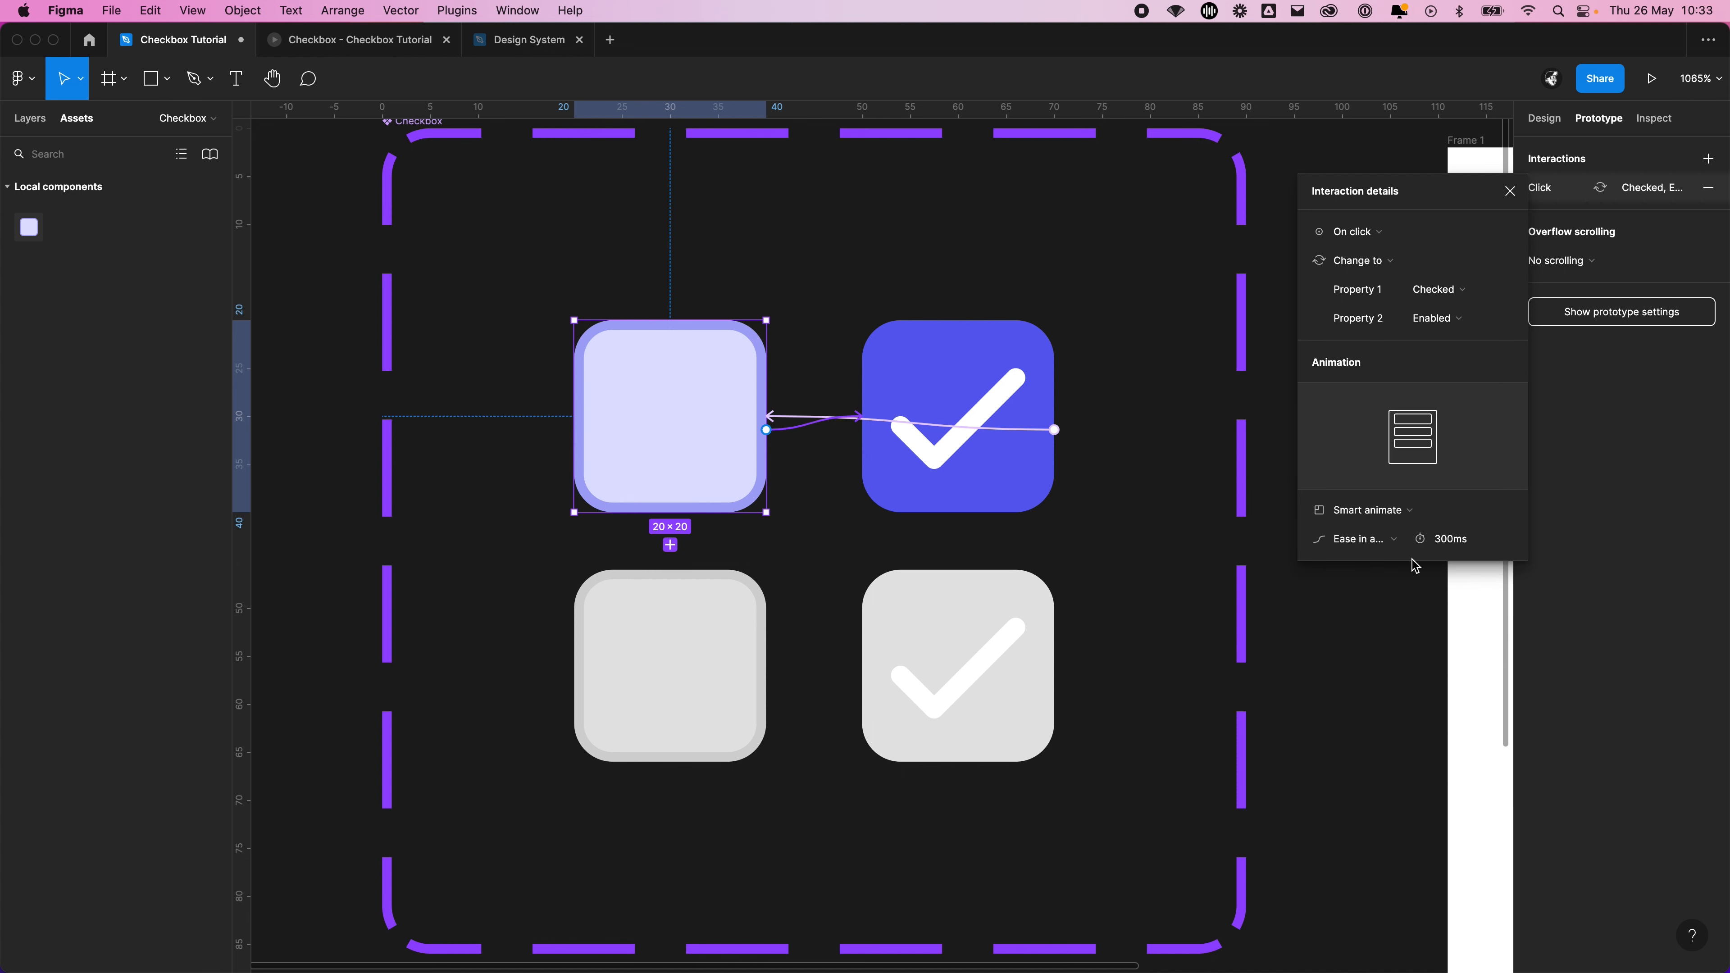
Set the easing of the checked-to-unchecked interaction to Ease in and out
{"action": "left_click", "coordinate": [986, 433]}
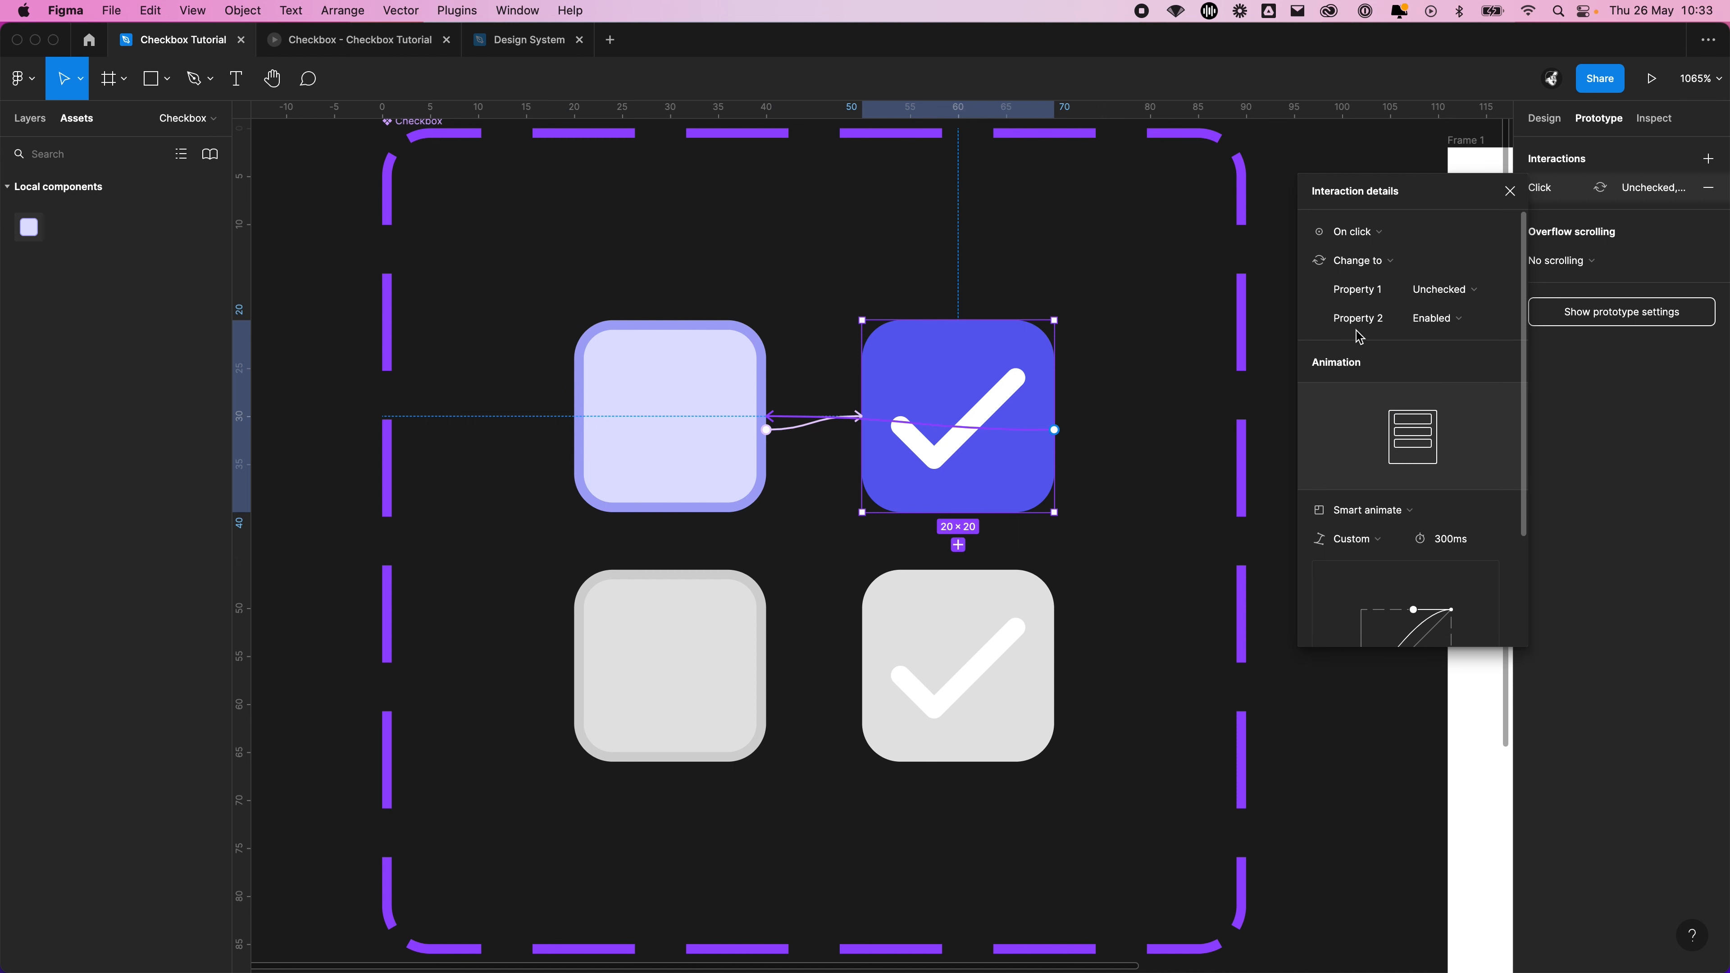
{"action": "left_click", "coordinate": [1365, 536]}
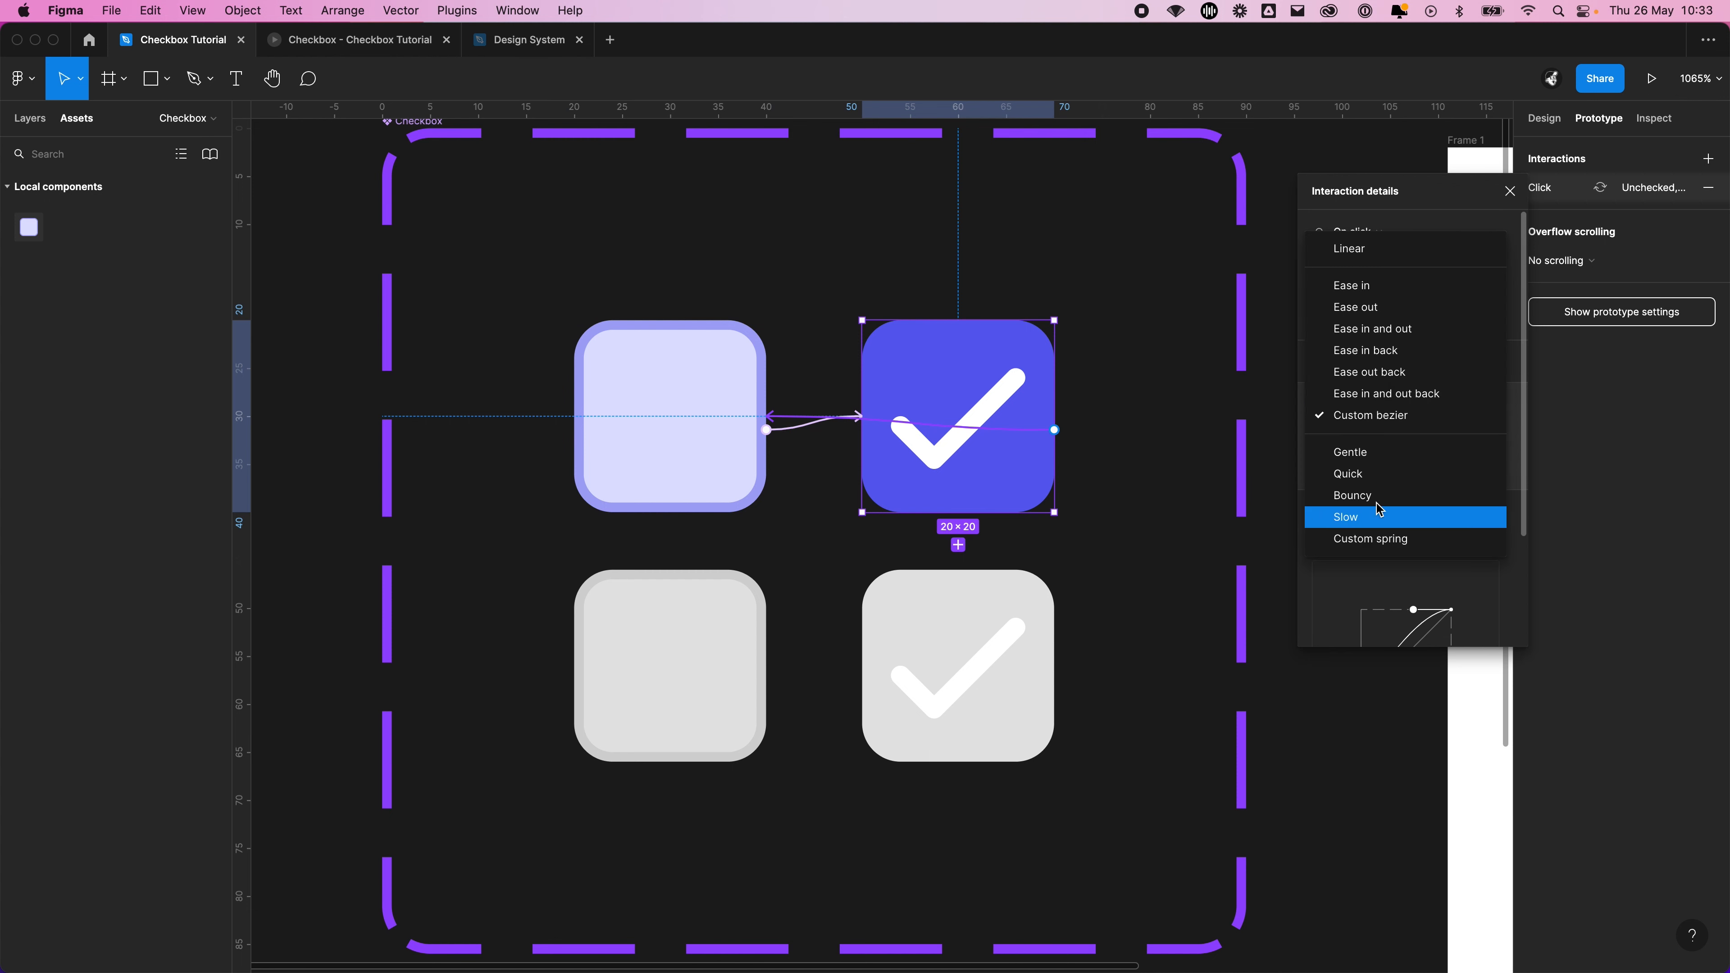
{"action": "left_click", "coordinate": [1395, 335]}
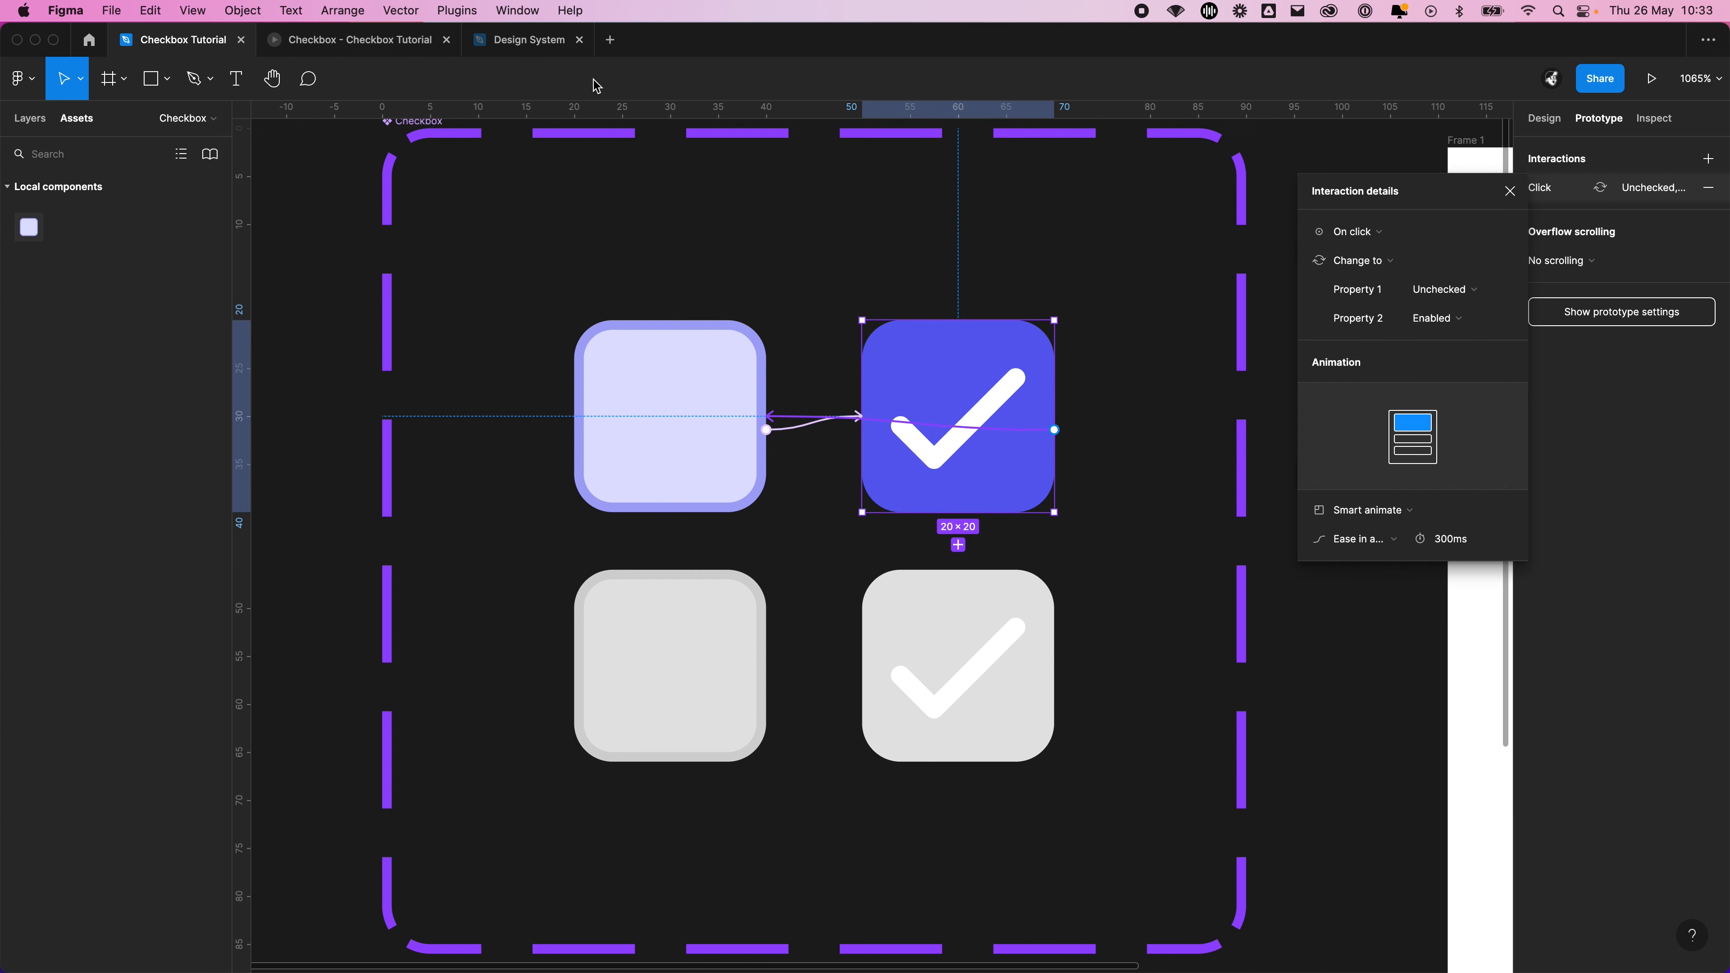
Toggle the upper two checkboxes in the prototype to test the Ease in and out transitions
{"action": "left_click", "coordinate": [354, 39]}
{"action": "left_click", "coordinate": [809, 307]}
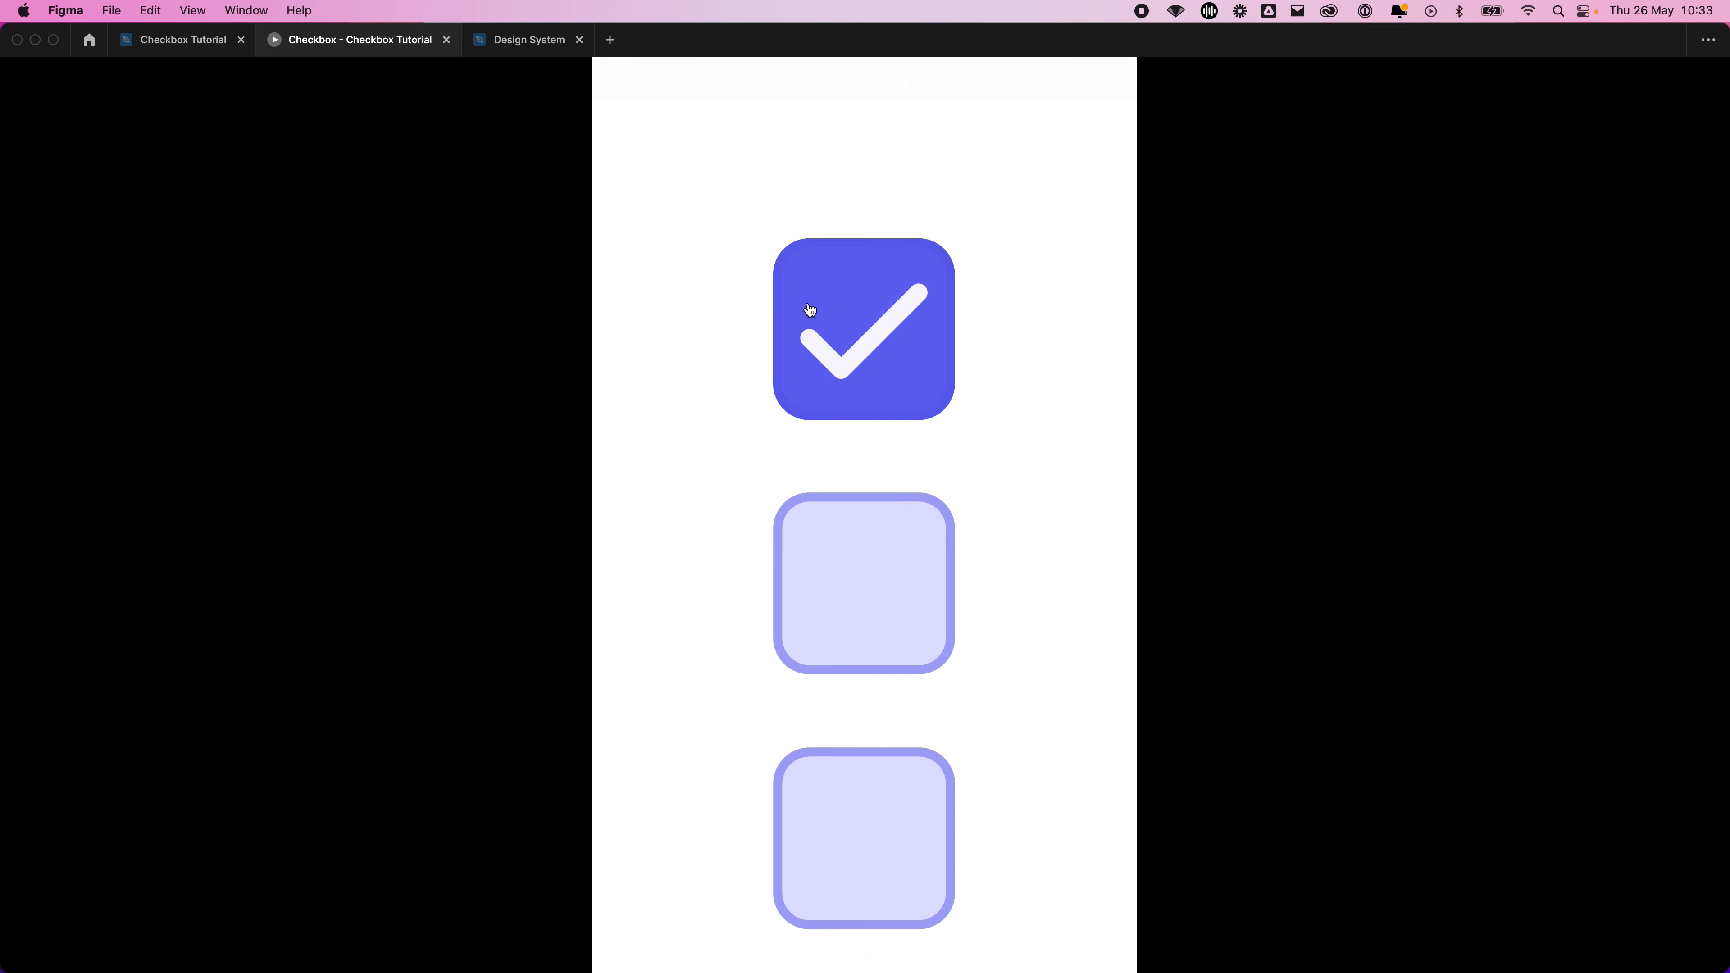
{"action": "left_click", "coordinate": [878, 337]}
{"action": "left_click", "coordinate": [913, 341]}
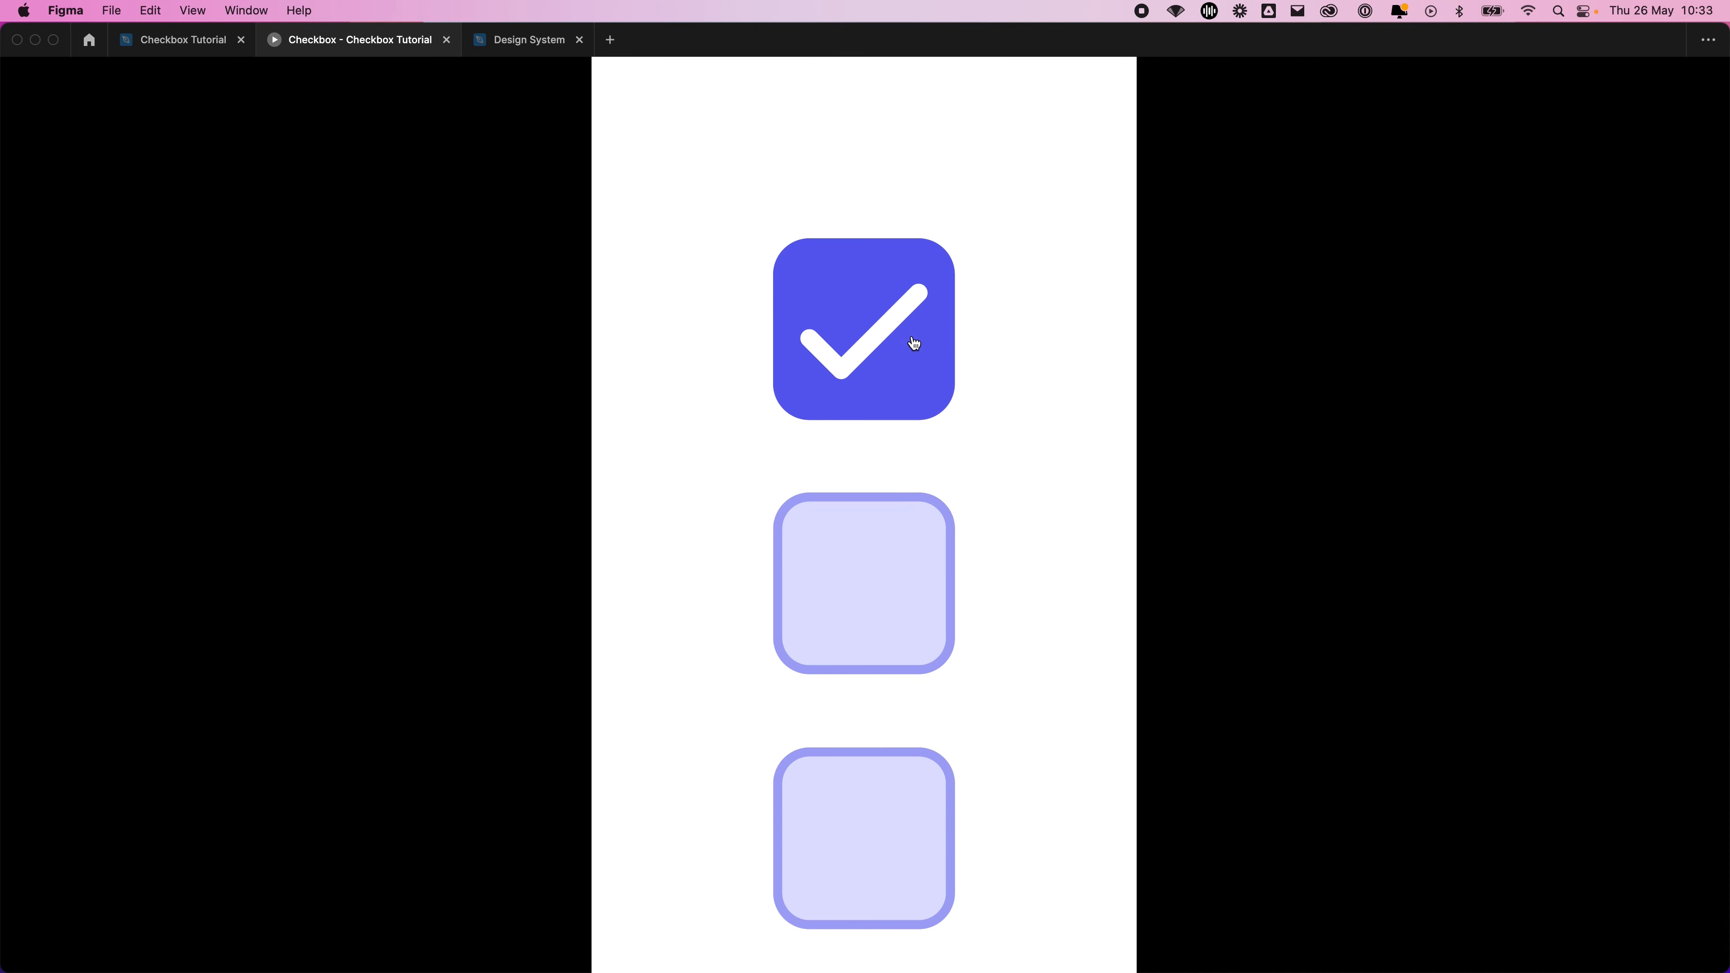
{"action": "left_click", "coordinate": [913, 581]}
{"action": "left_click", "coordinate": [916, 581]}
{"action": "left_click", "coordinate": [916, 391]}
{"action": "left_click", "coordinate": [904, 588]}
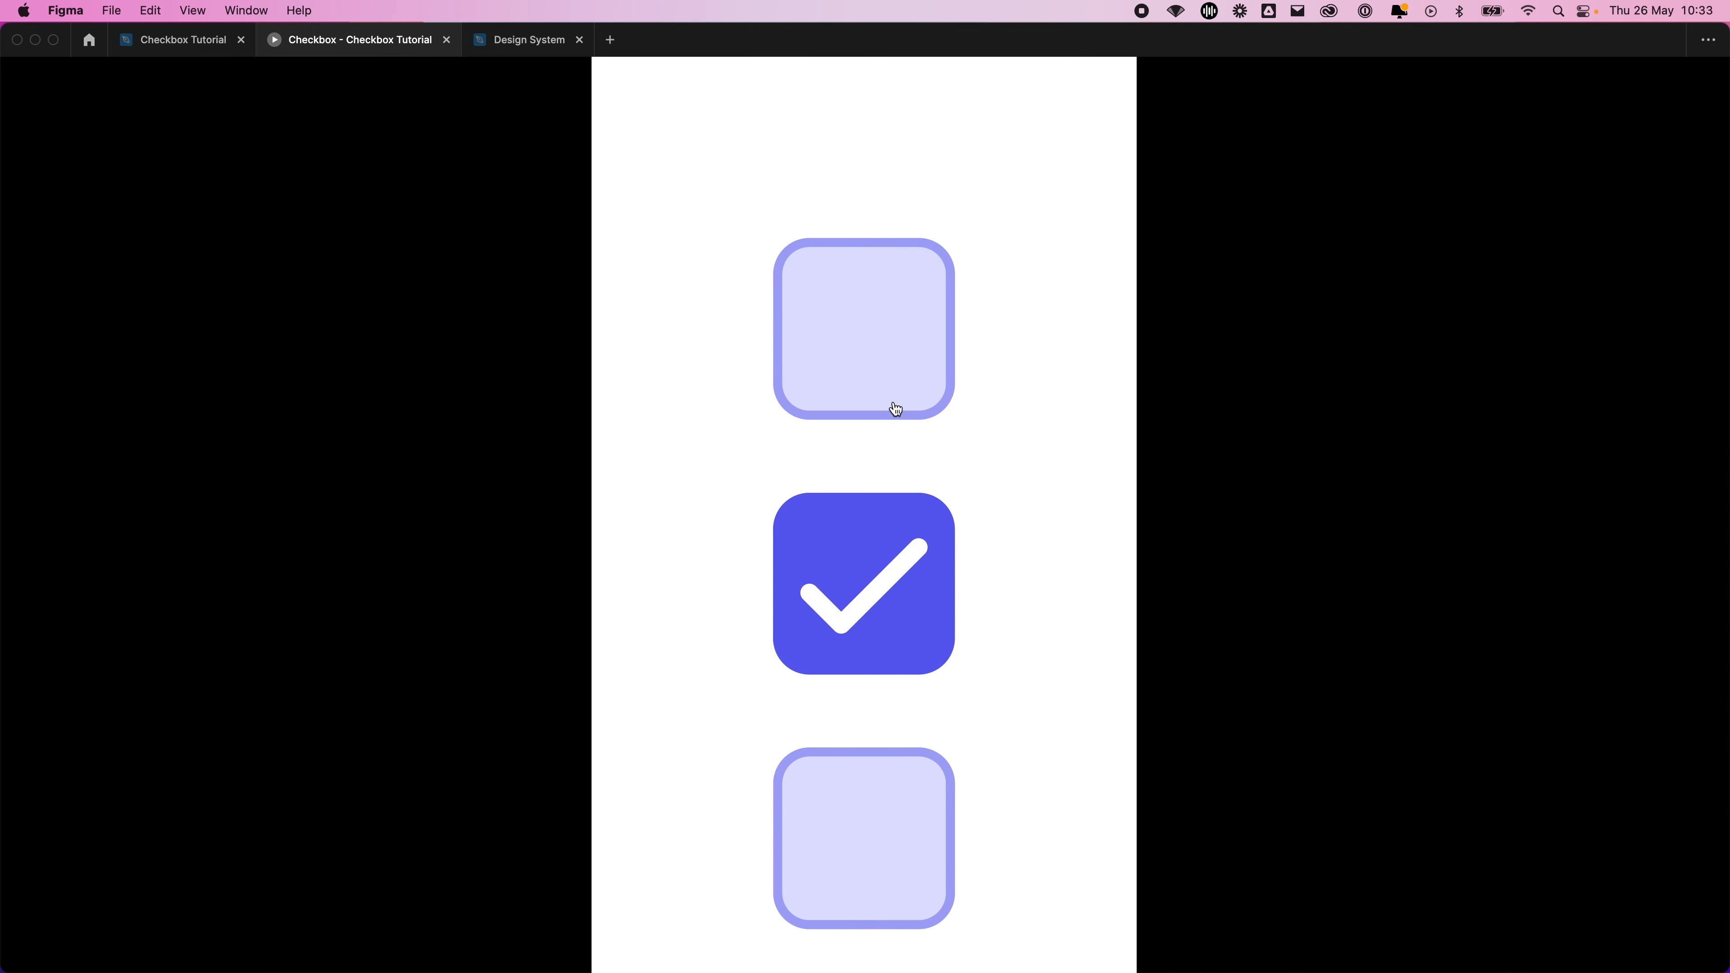
{"action": "left_click", "coordinate": [892, 402]}
{"action": "left_click", "coordinate": [897, 595]}
{"action": "left_click", "coordinate": [884, 387]}
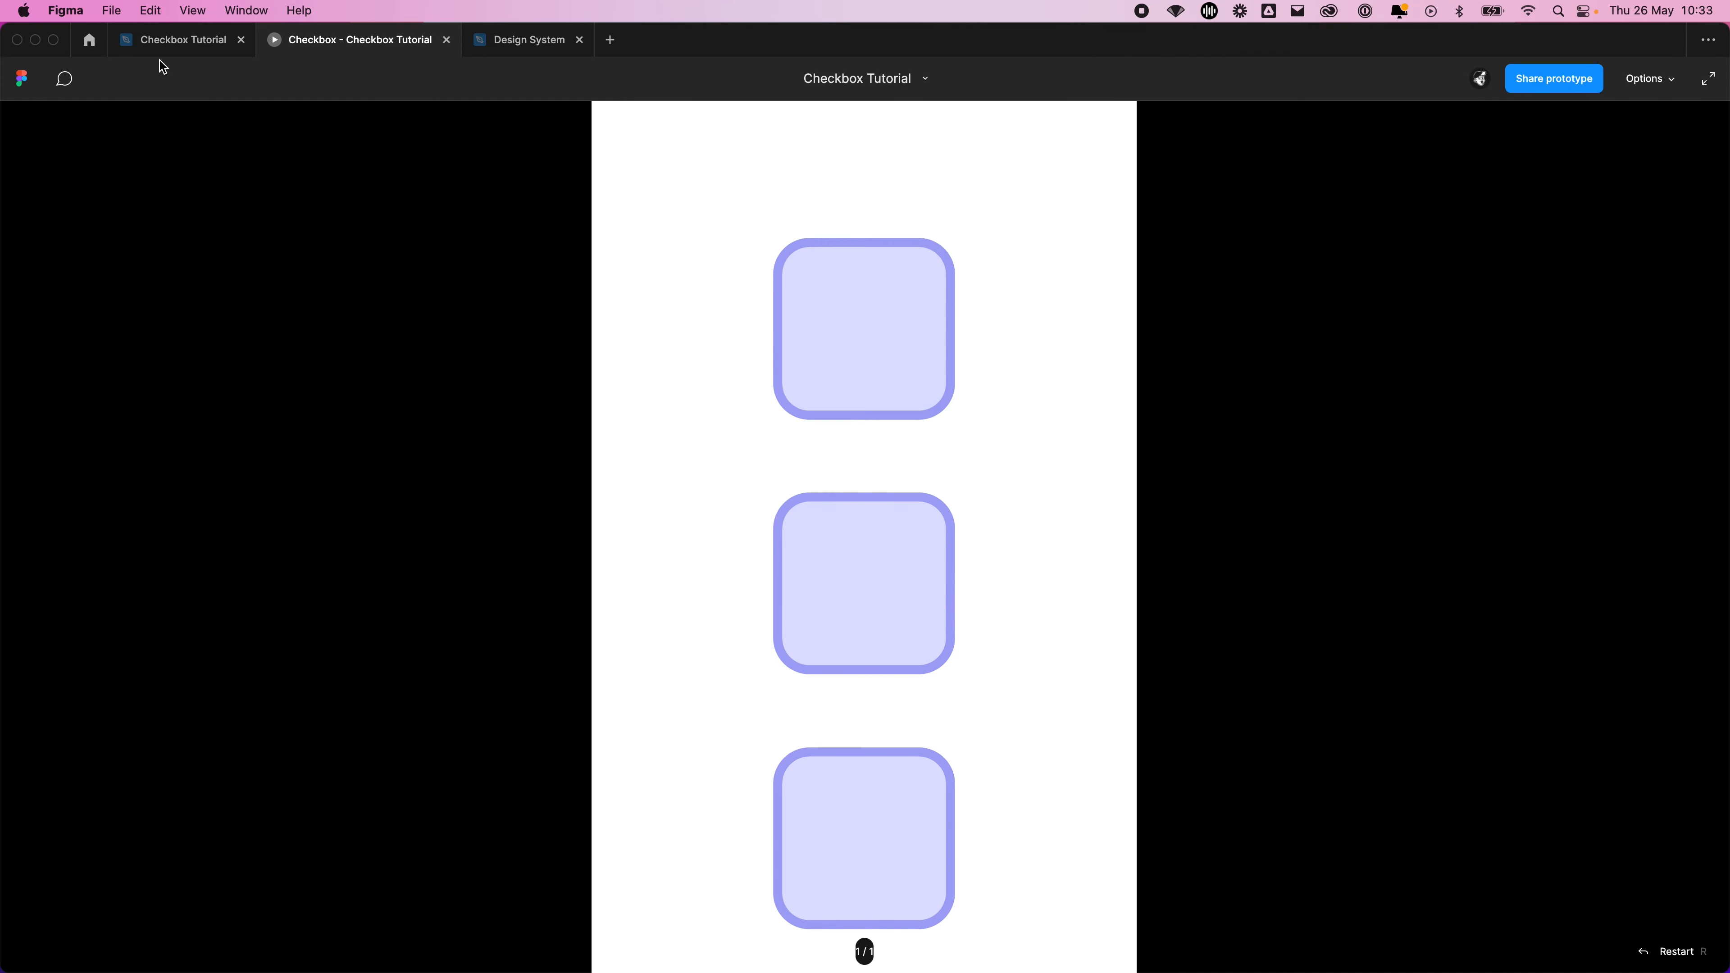
Back in the design file, shorten the Smart animate duration of the checked-to-unchecked interaction
{"action": "left_click", "coordinate": [207, 47]}
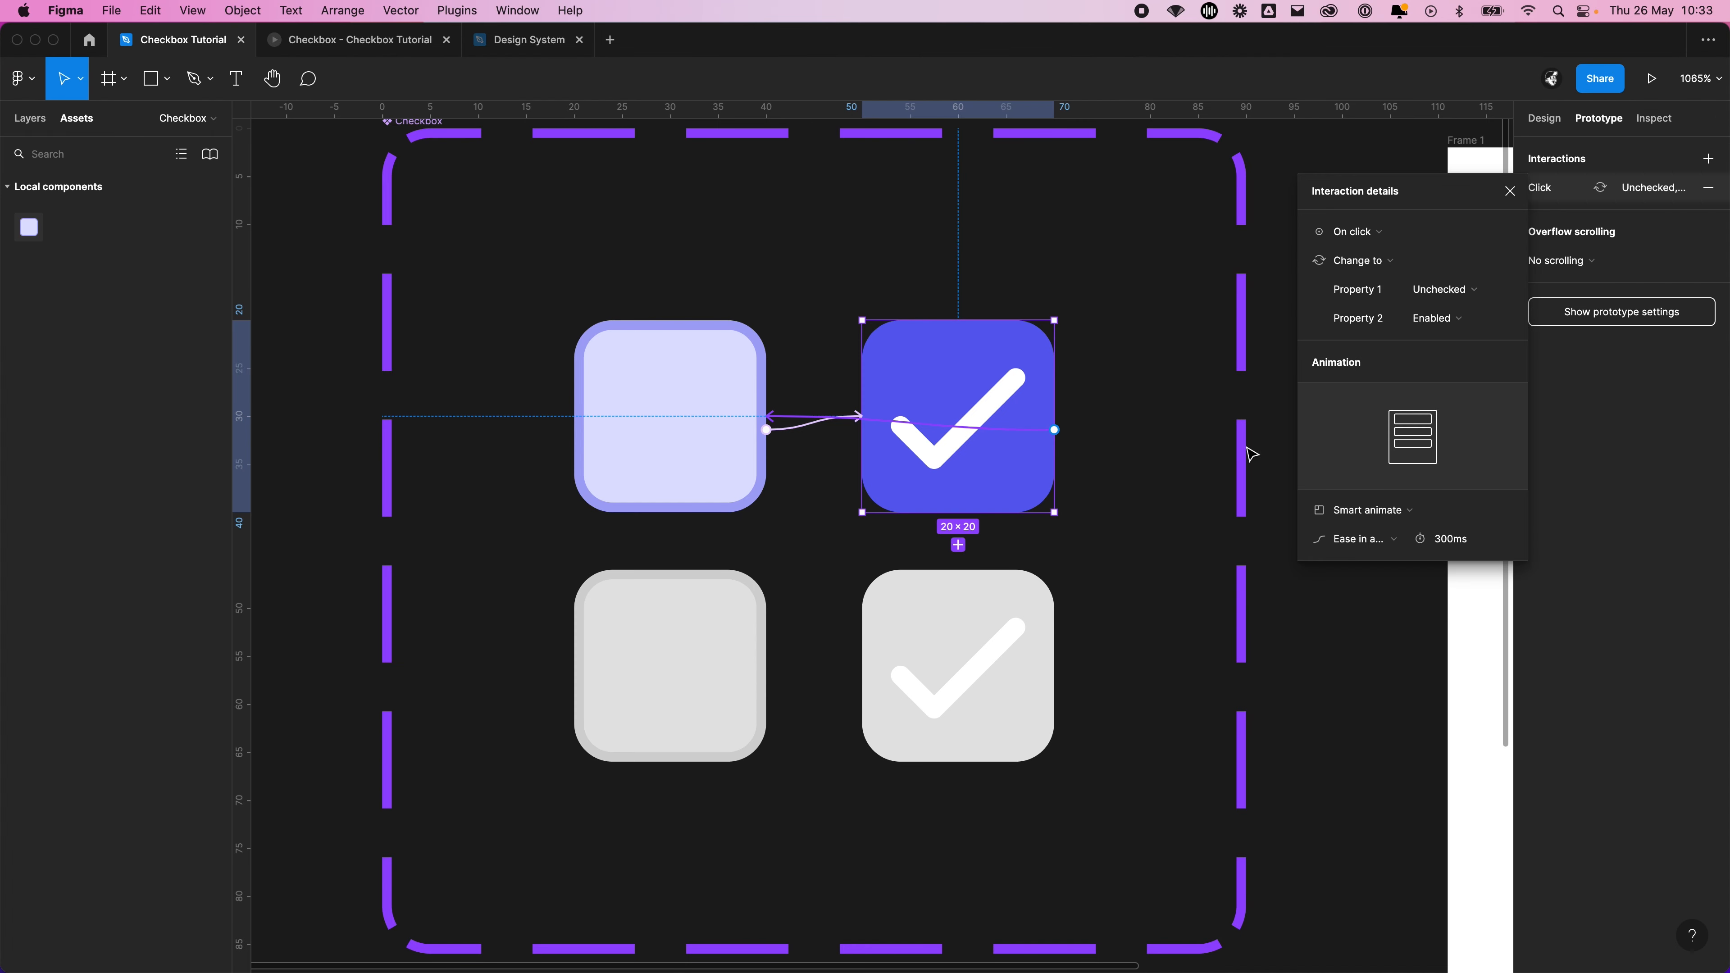
{"action": "left_click", "coordinate": [1451, 539]}
{"action": "type", "text": "200"}
{"action": "key", "text": "Return"}
Set the Smart animate duration of the unchecked-to-checked interaction to 200 ms
{"action": "left_click", "coordinate": [794, 431]}
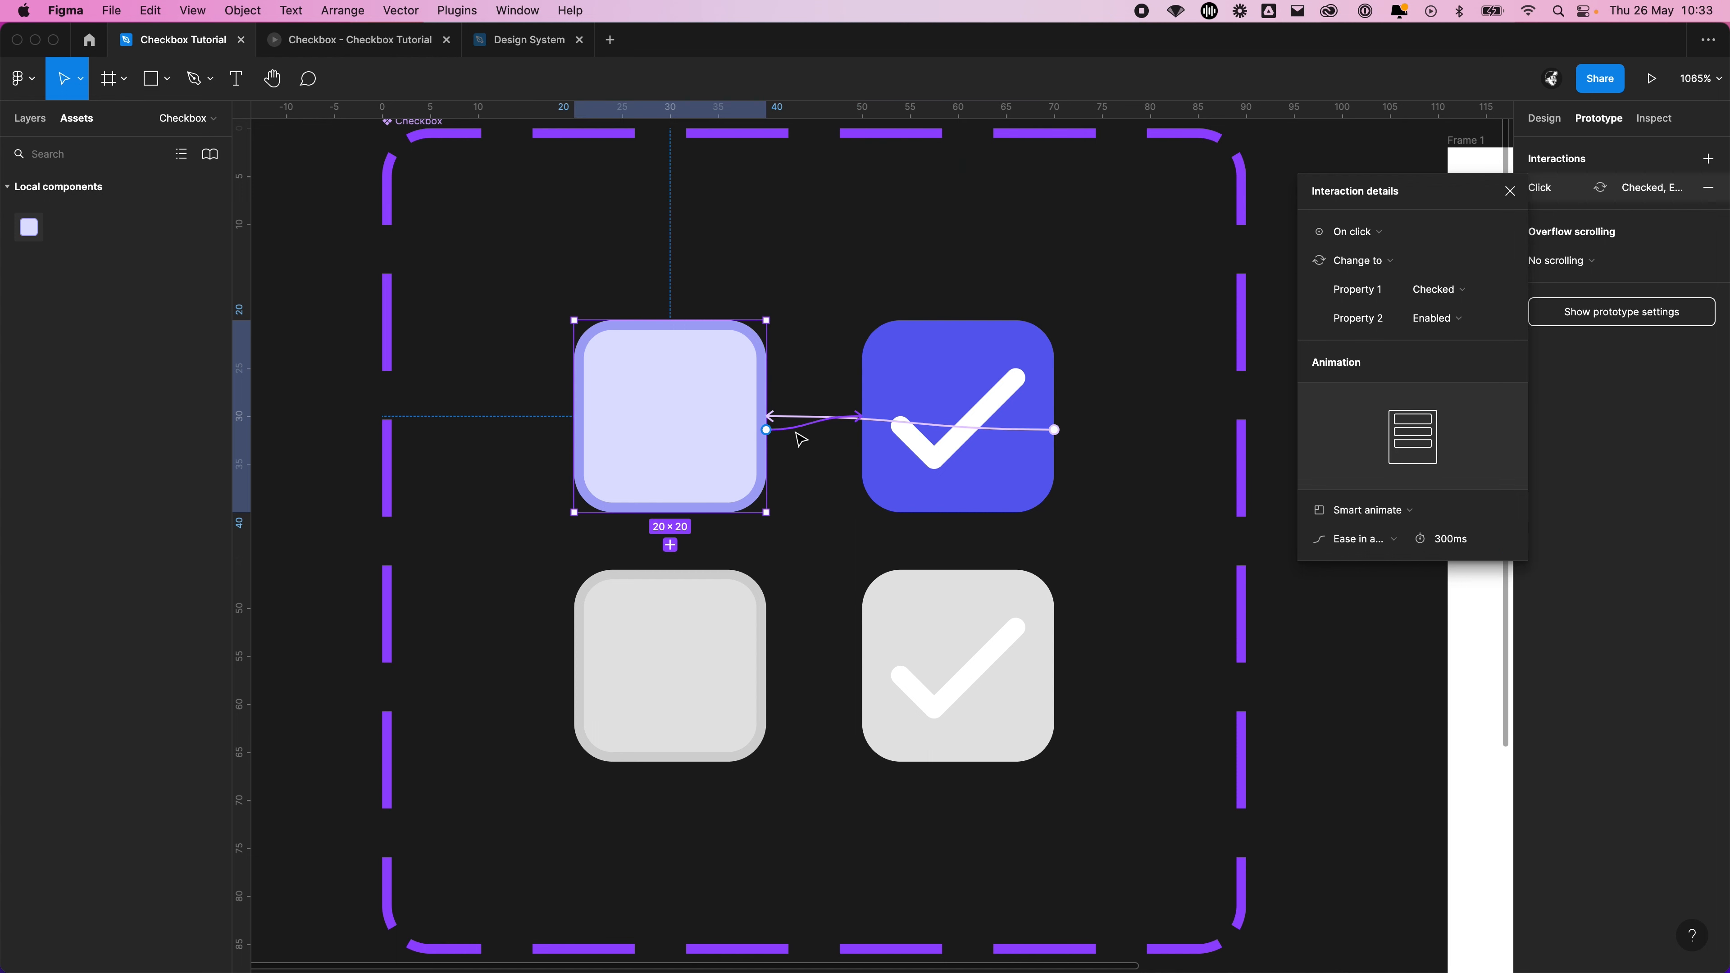
{"action": "left_click", "coordinate": [1469, 538]}
{"action": "type", "text": "200"}
{"action": "key", "text": "Return"}
Open the prototype and repeatedly toggle the upper two checkboxes to test the shortened Smart animate transitions
{"action": "key", "text": "super+alt+Return"}
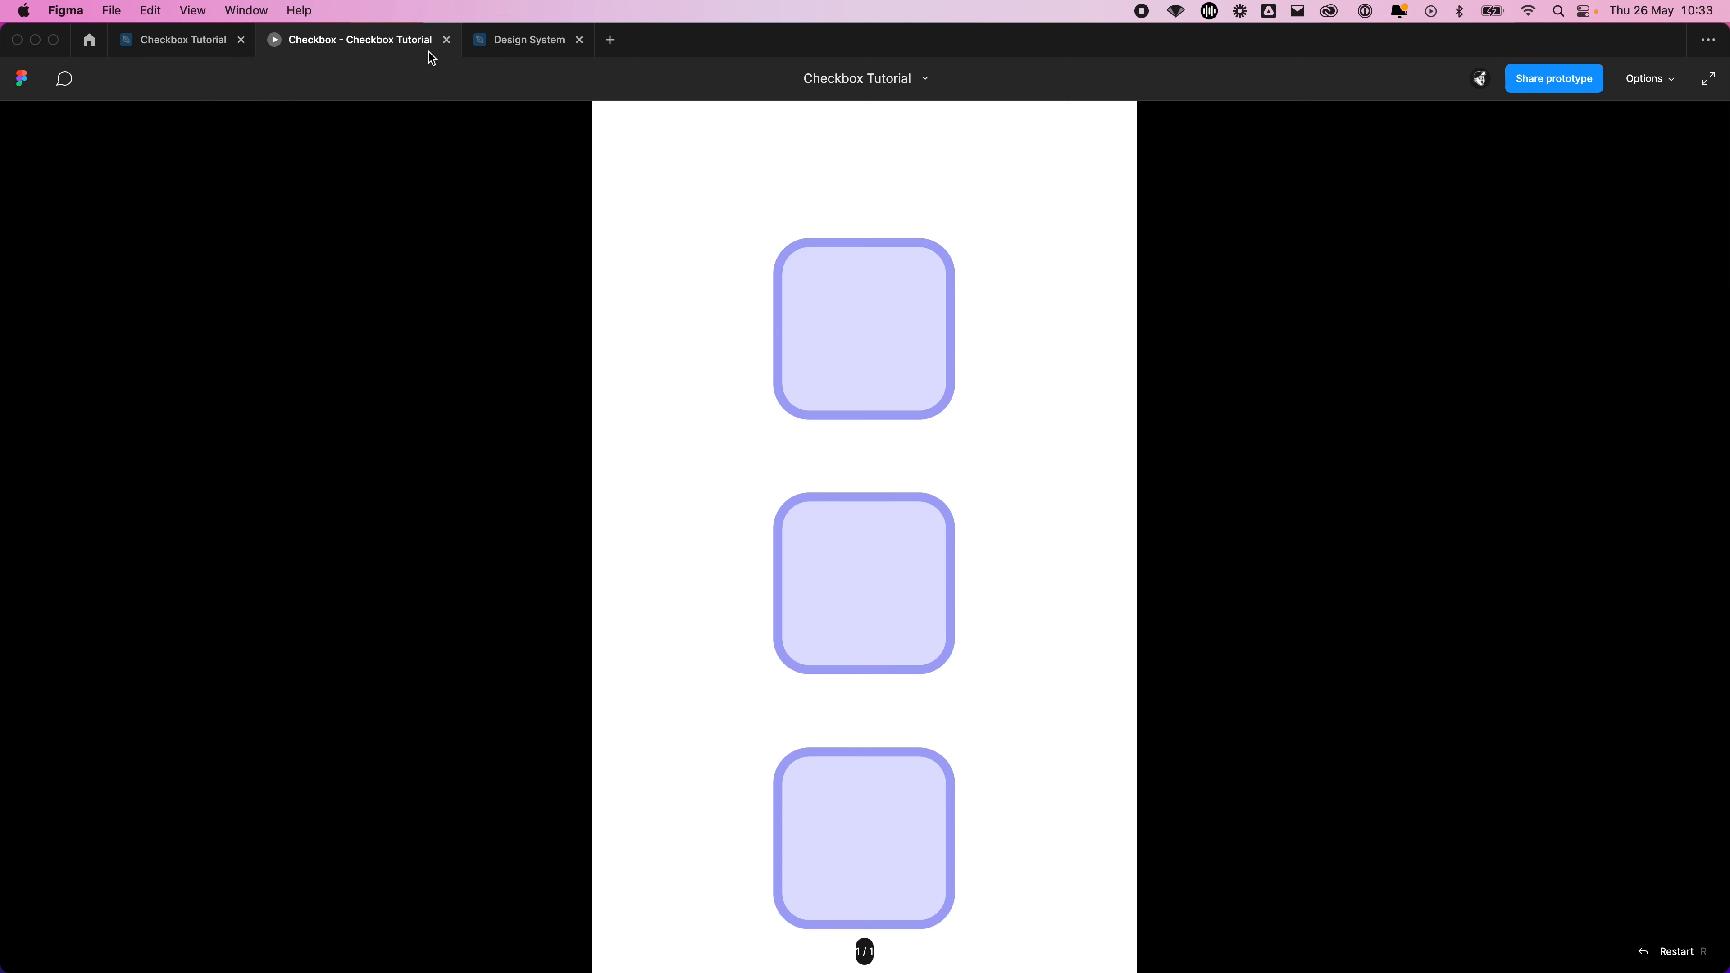
{"action": "scroll", "coordinate": [938, 402], "scroll_direction": "down", "scroll_amount": 1}
{"action": "left_click", "coordinate": [942, 349]}
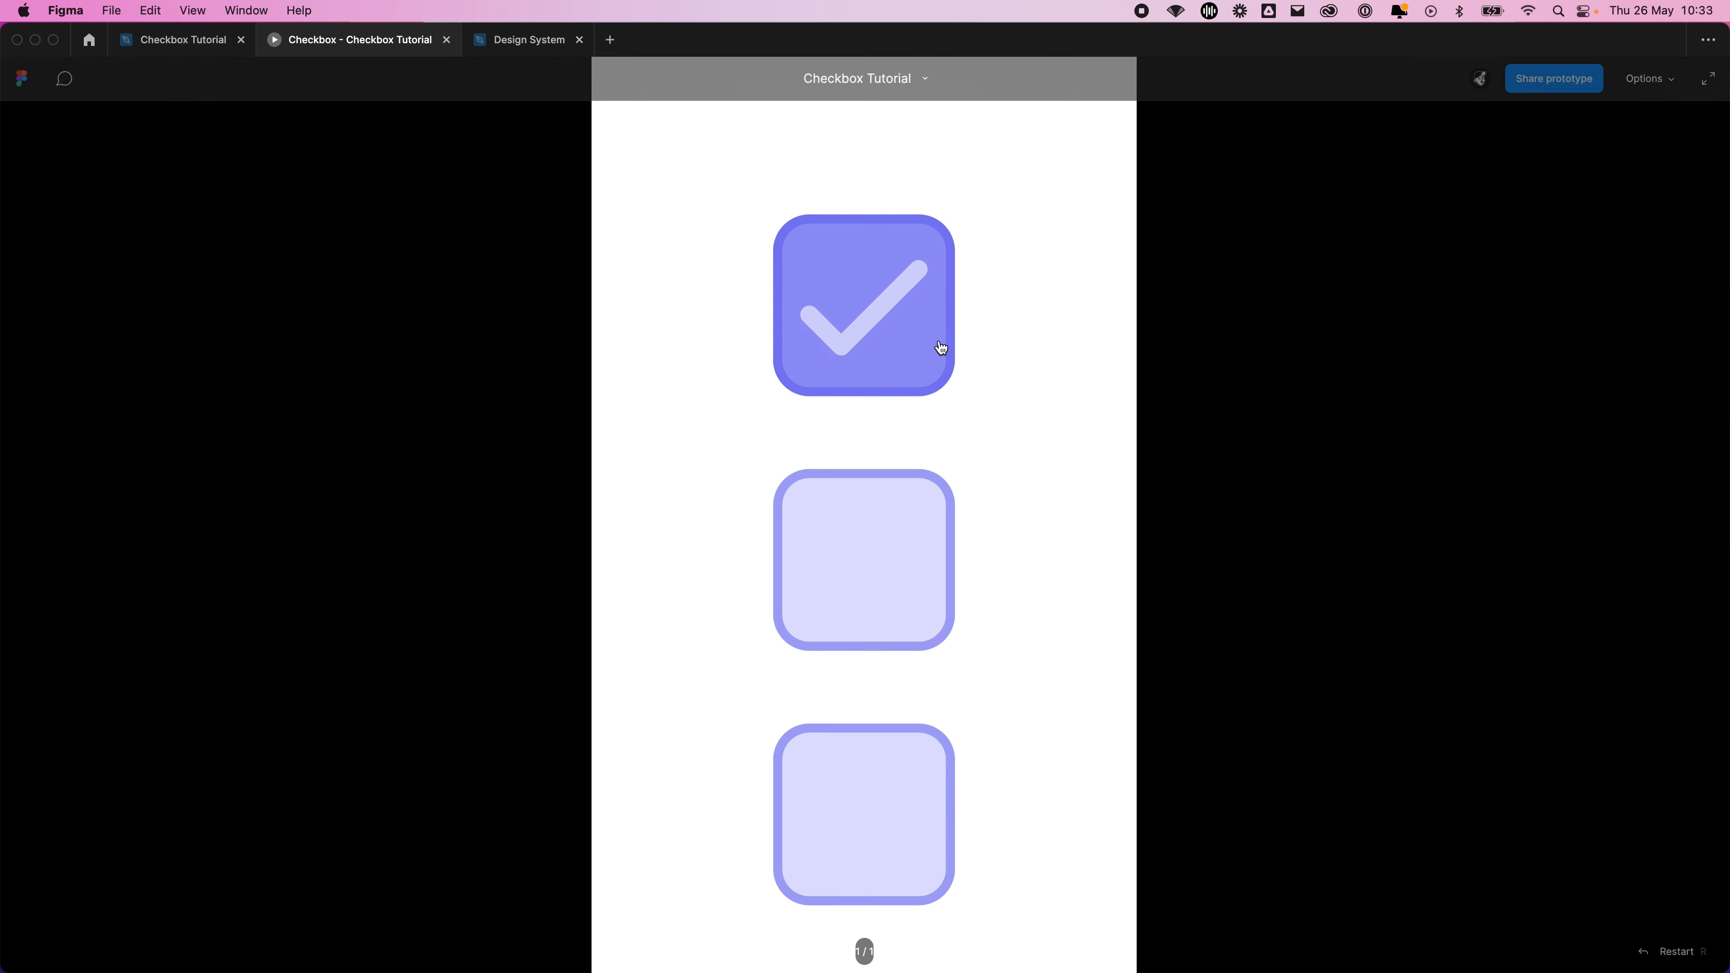
{"action": "left_click", "coordinate": [942, 348]}
{"action": "left_click", "coordinate": [933, 593]}
{"action": "left_click", "coordinate": [900, 306]}
{"action": "left_click", "coordinate": [889, 436]}
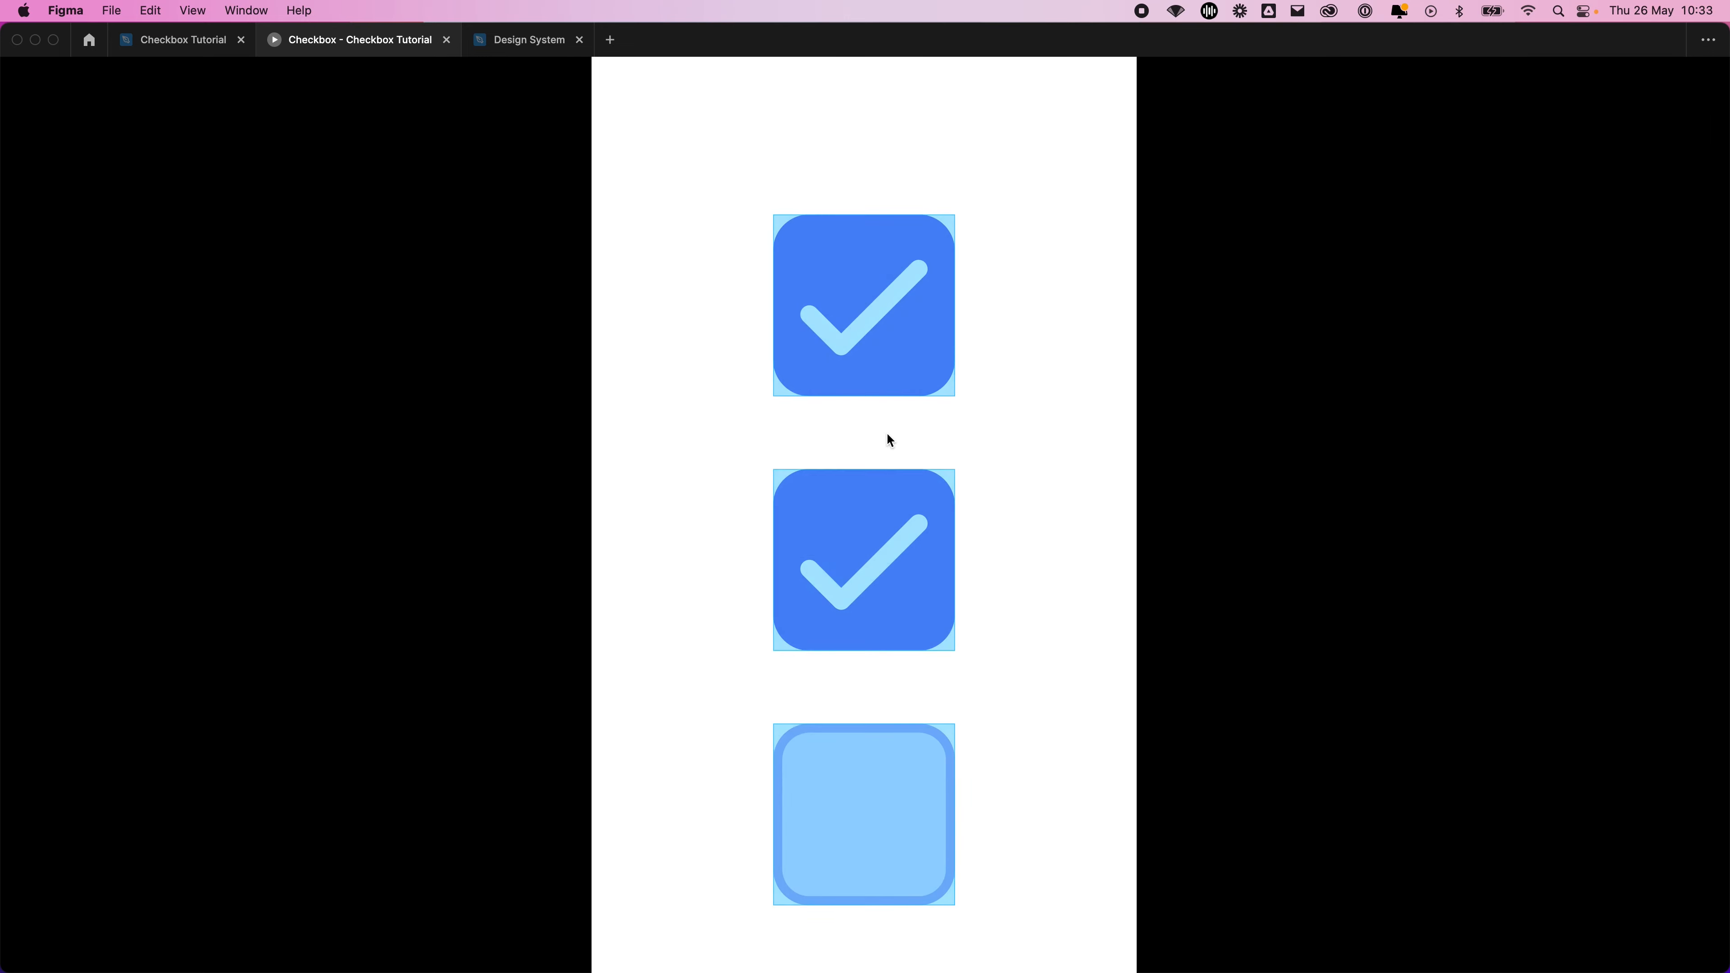
{"action": "left_click", "coordinate": [884, 391]}
{"action": "left_click", "coordinate": [859, 529]}
{"action": "left_click", "coordinate": [877, 359]}
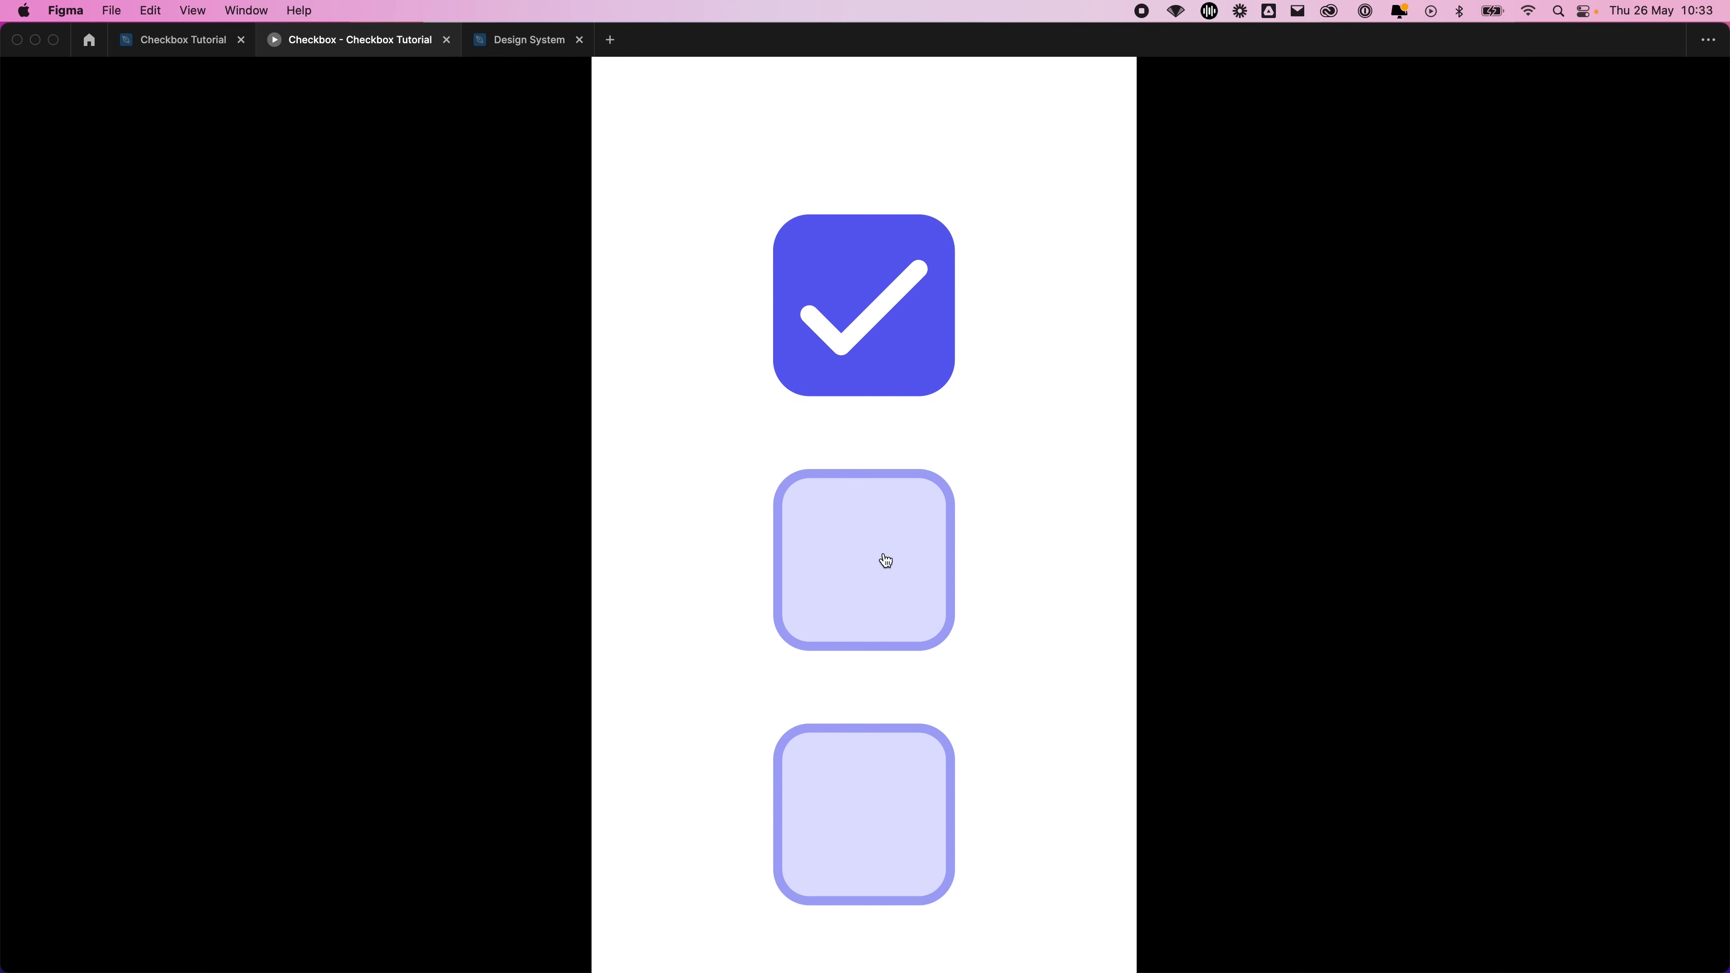
{"action": "left_click", "coordinate": [886, 556]}
{"action": "left_click", "coordinate": [913, 571]}
{"action": "left_click", "coordinate": [869, 355]}
{"action": "left_click", "coordinate": [946, 525]}
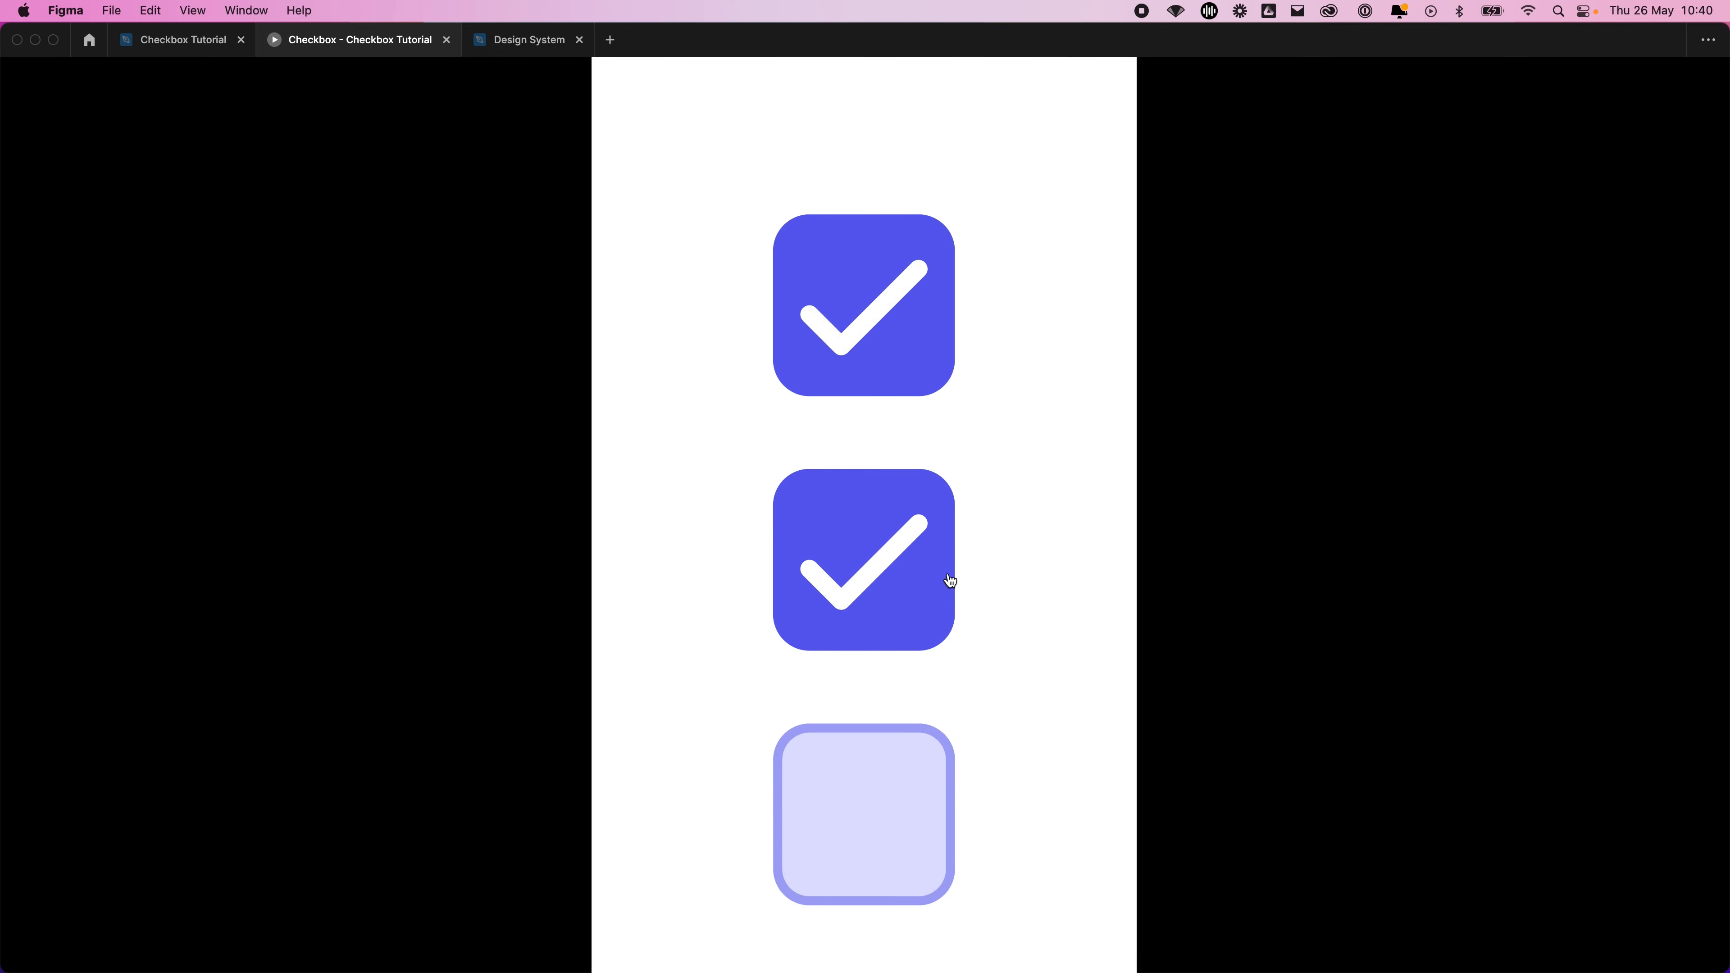
{"action": "left_click", "coordinate": [951, 581]}
{"action": "left_click", "coordinate": [903, 359]}
{"action": "left_click", "coordinate": [913, 540]}
{"action": "left_click", "coordinate": [878, 345]}
{"action": "left_click", "coordinate": [893, 495]}
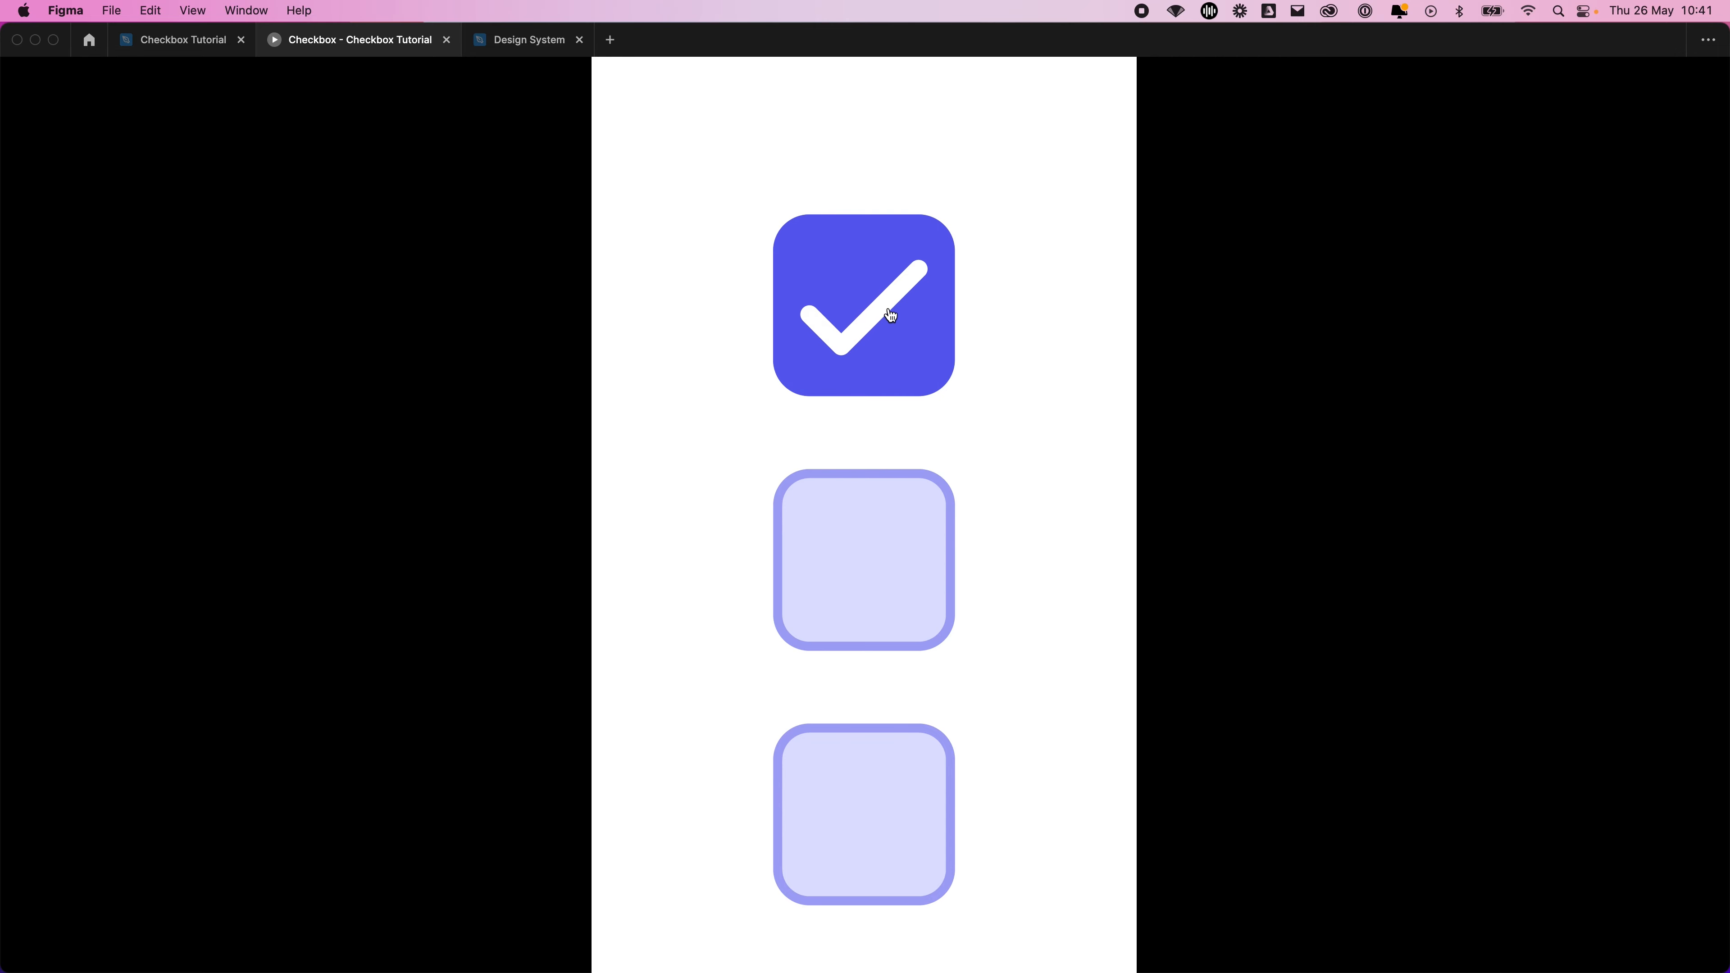
{"action": "left_click", "coordinate": [891, 315]}
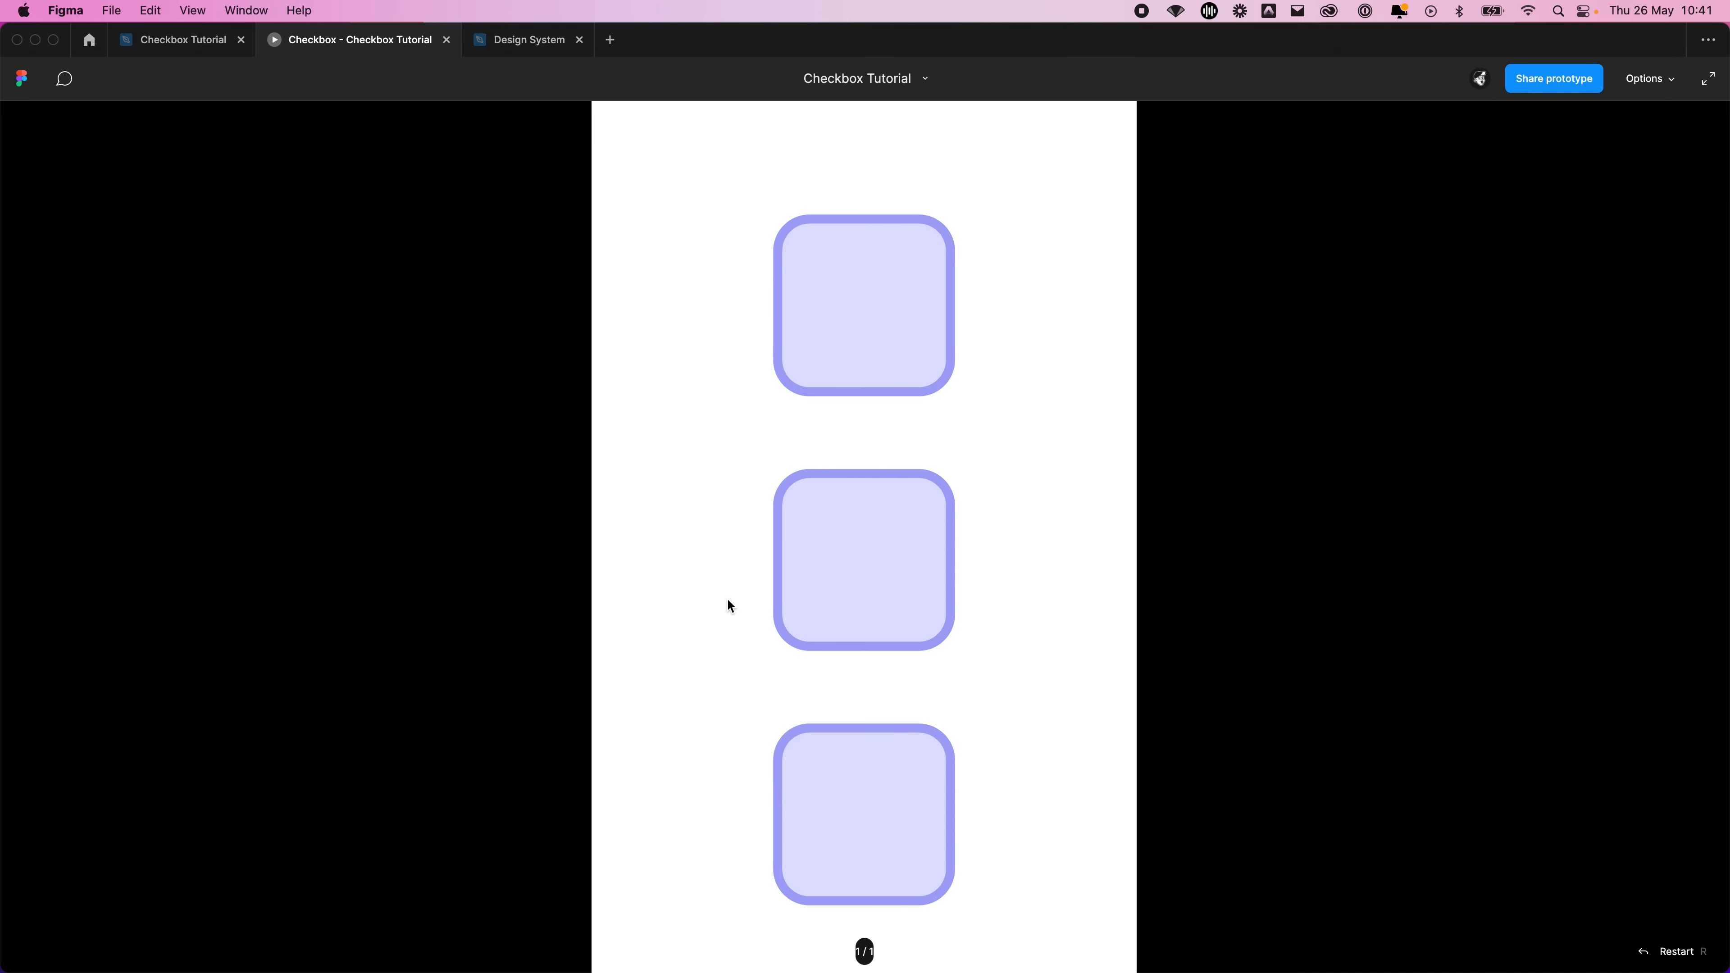
Back in the Checkbox Tutorial design file, add a new page named Design Mockup
{"action": "left_click", "coordinate": [181, 39]}
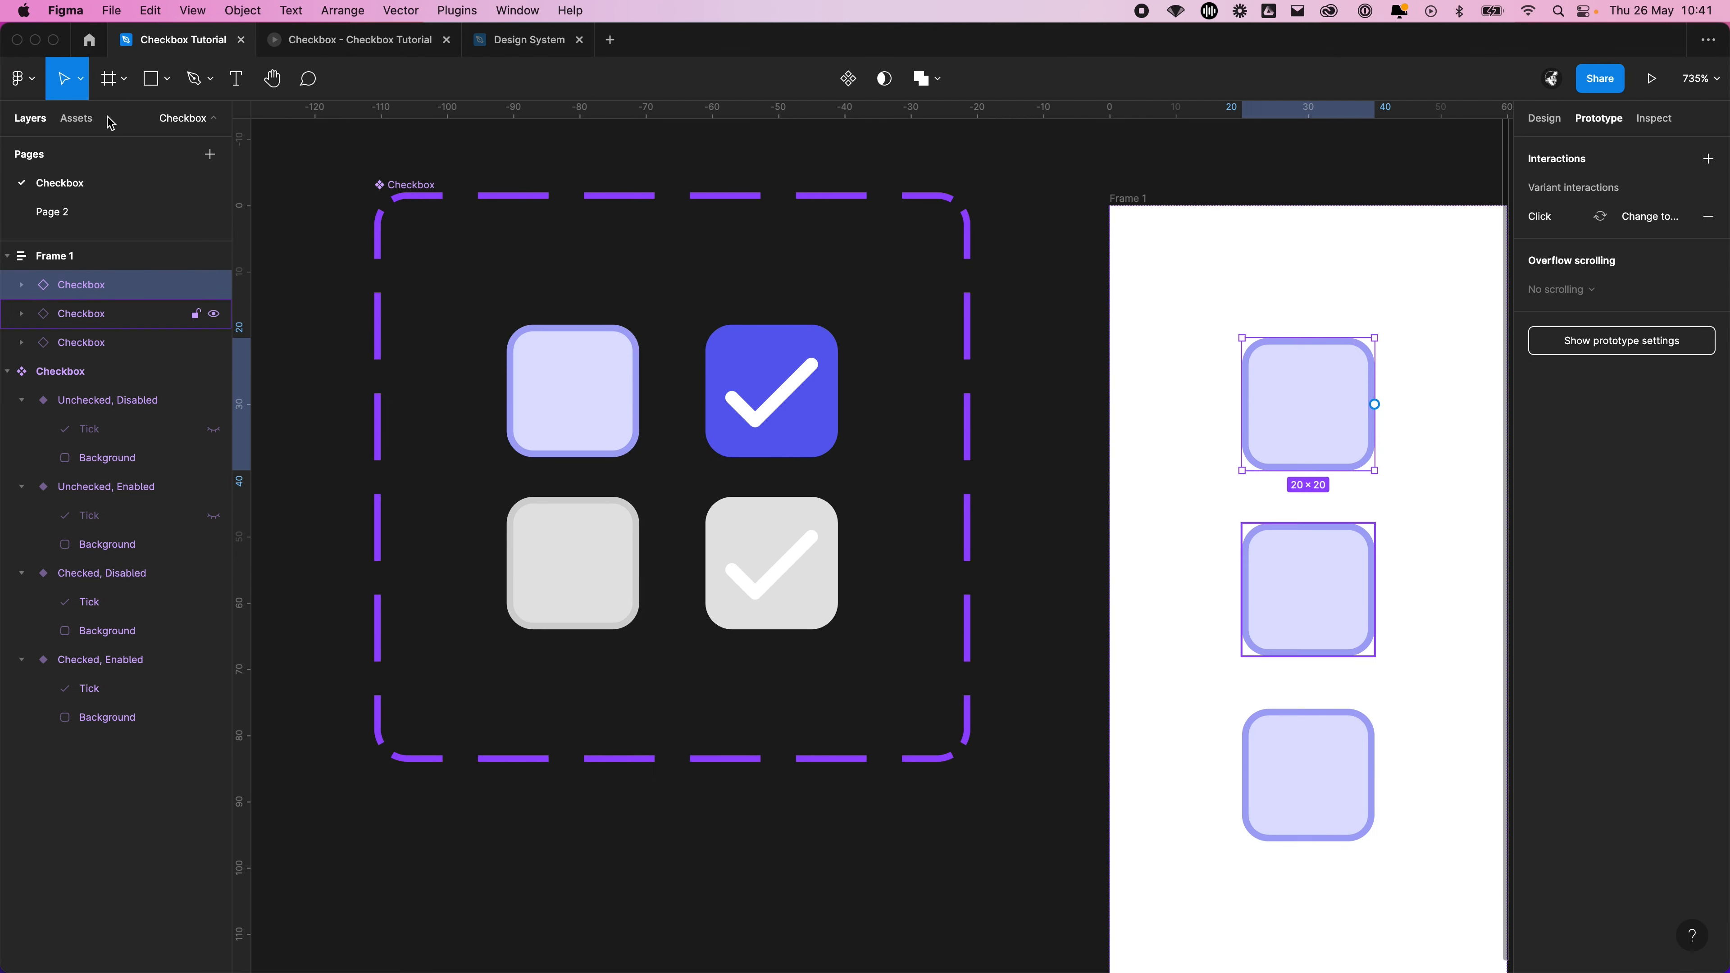
{"action": "left_click", "coordinate": [210, 154]}
{"action": "type", "text": "De"}
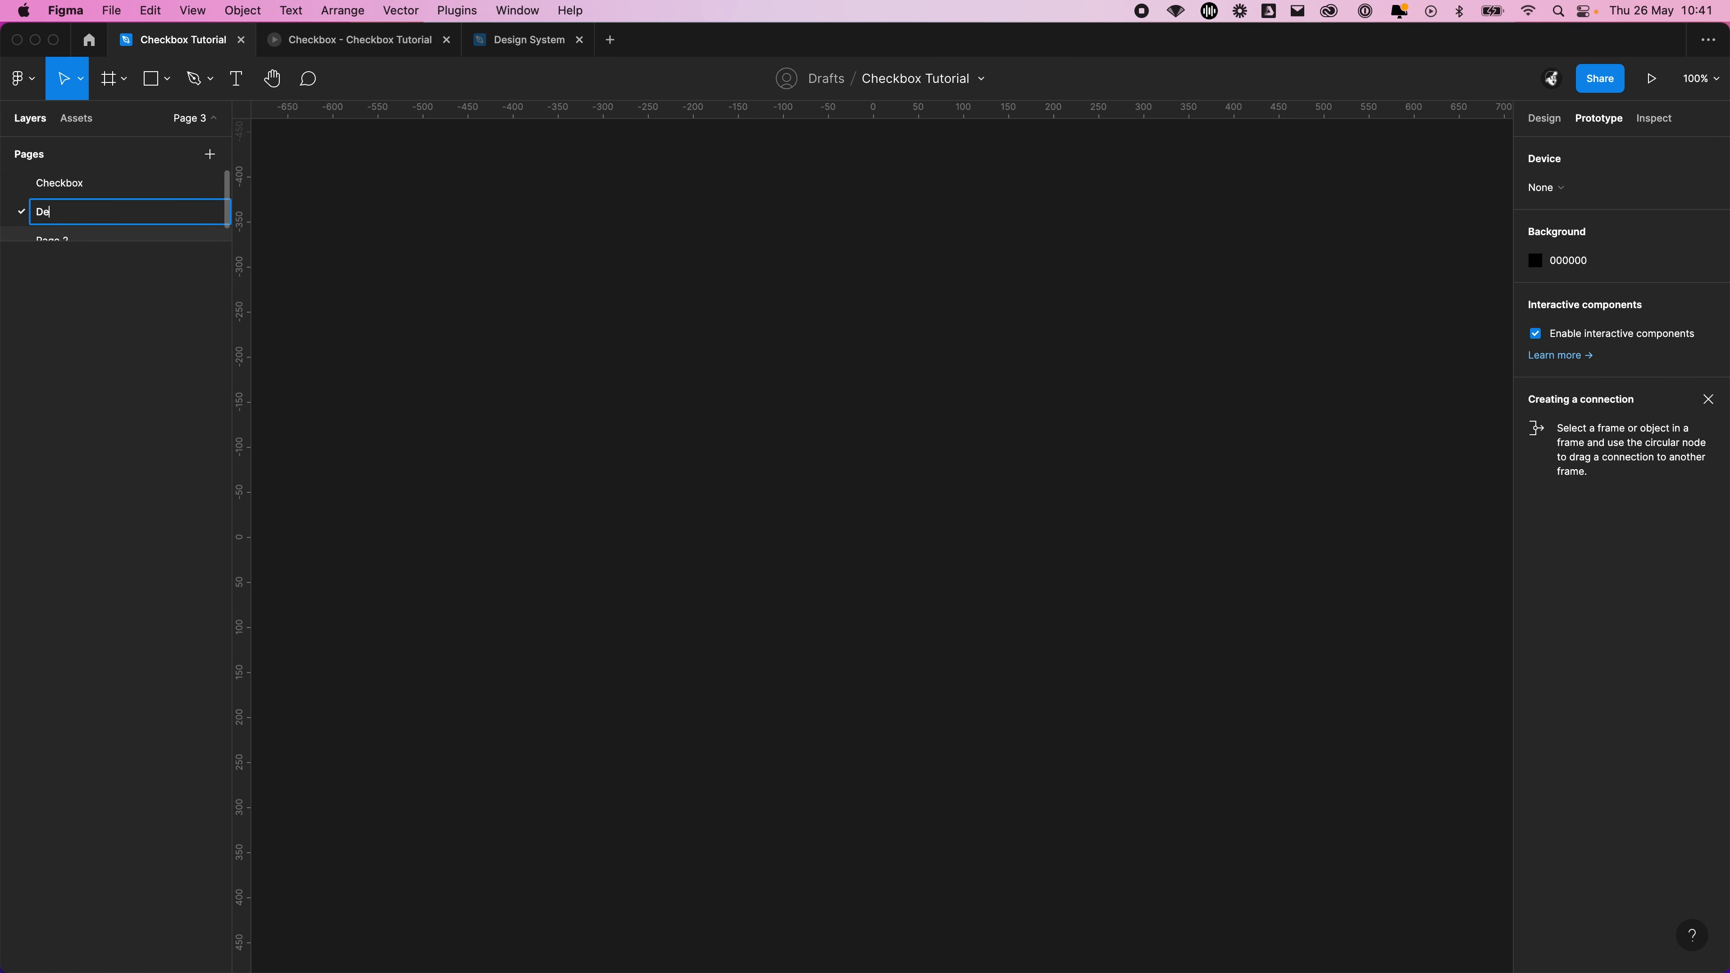
{"action": "type", "text": "sign Mockup"}
{"action": "key", "text": "Return"}
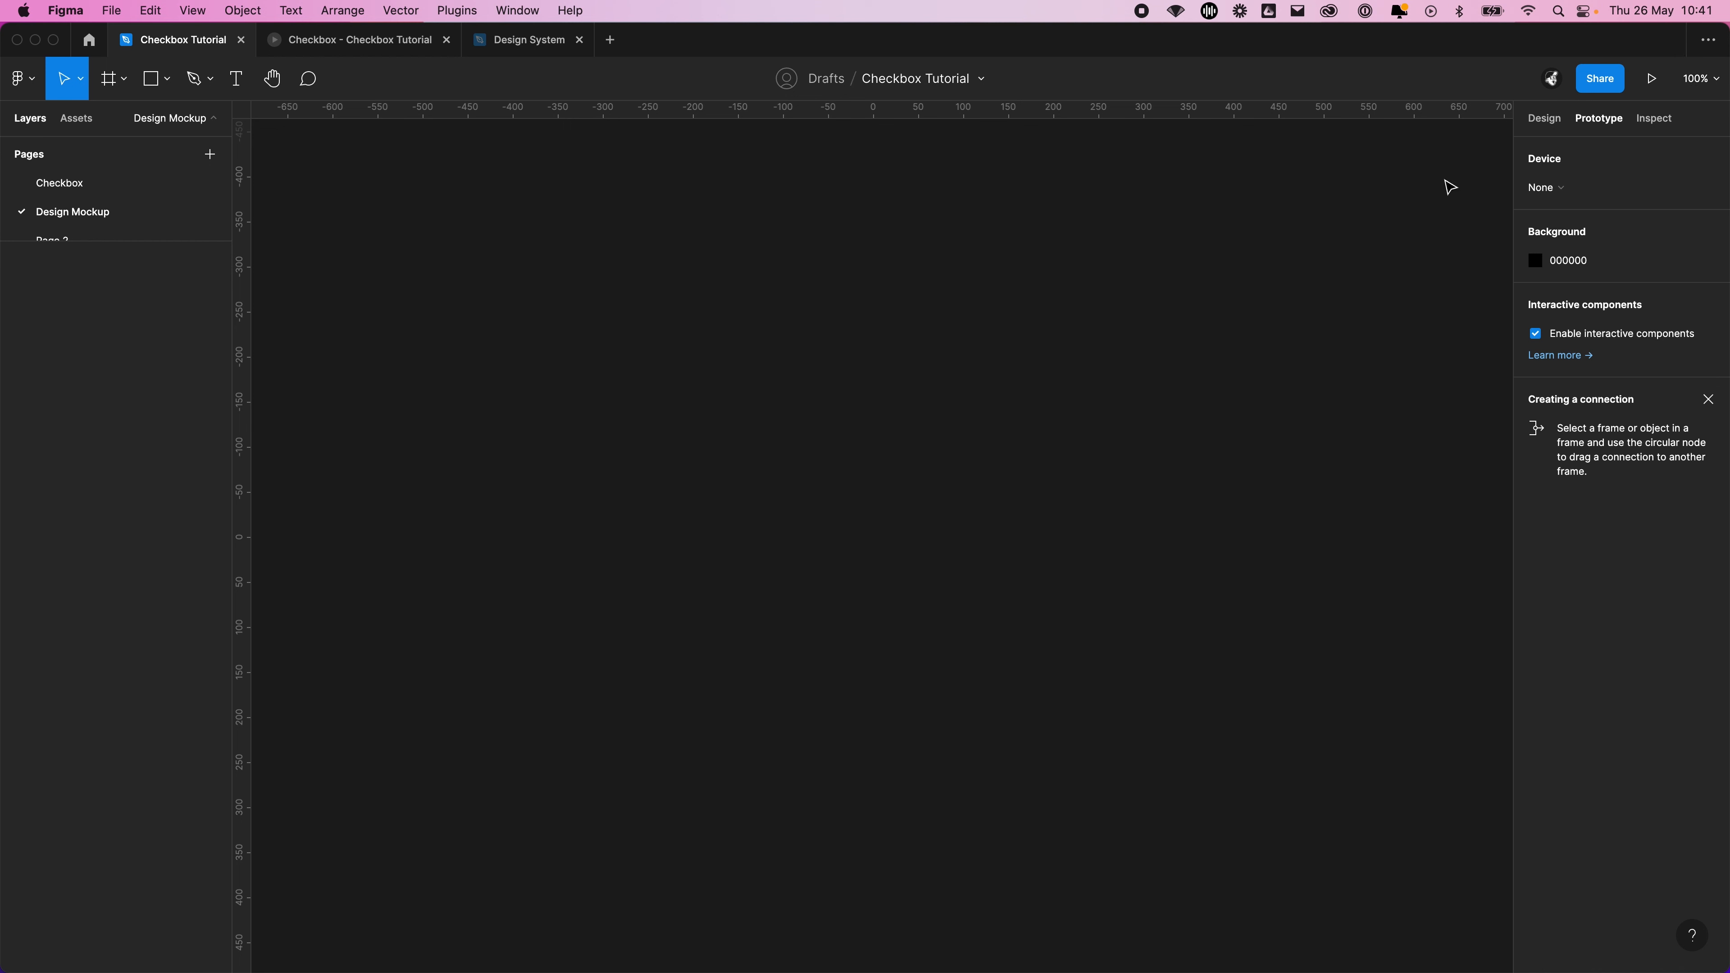
Add an iPhone SE preset frame to the Design Mockup page
{"action": "left_click", "coordinate": [108, 78]}
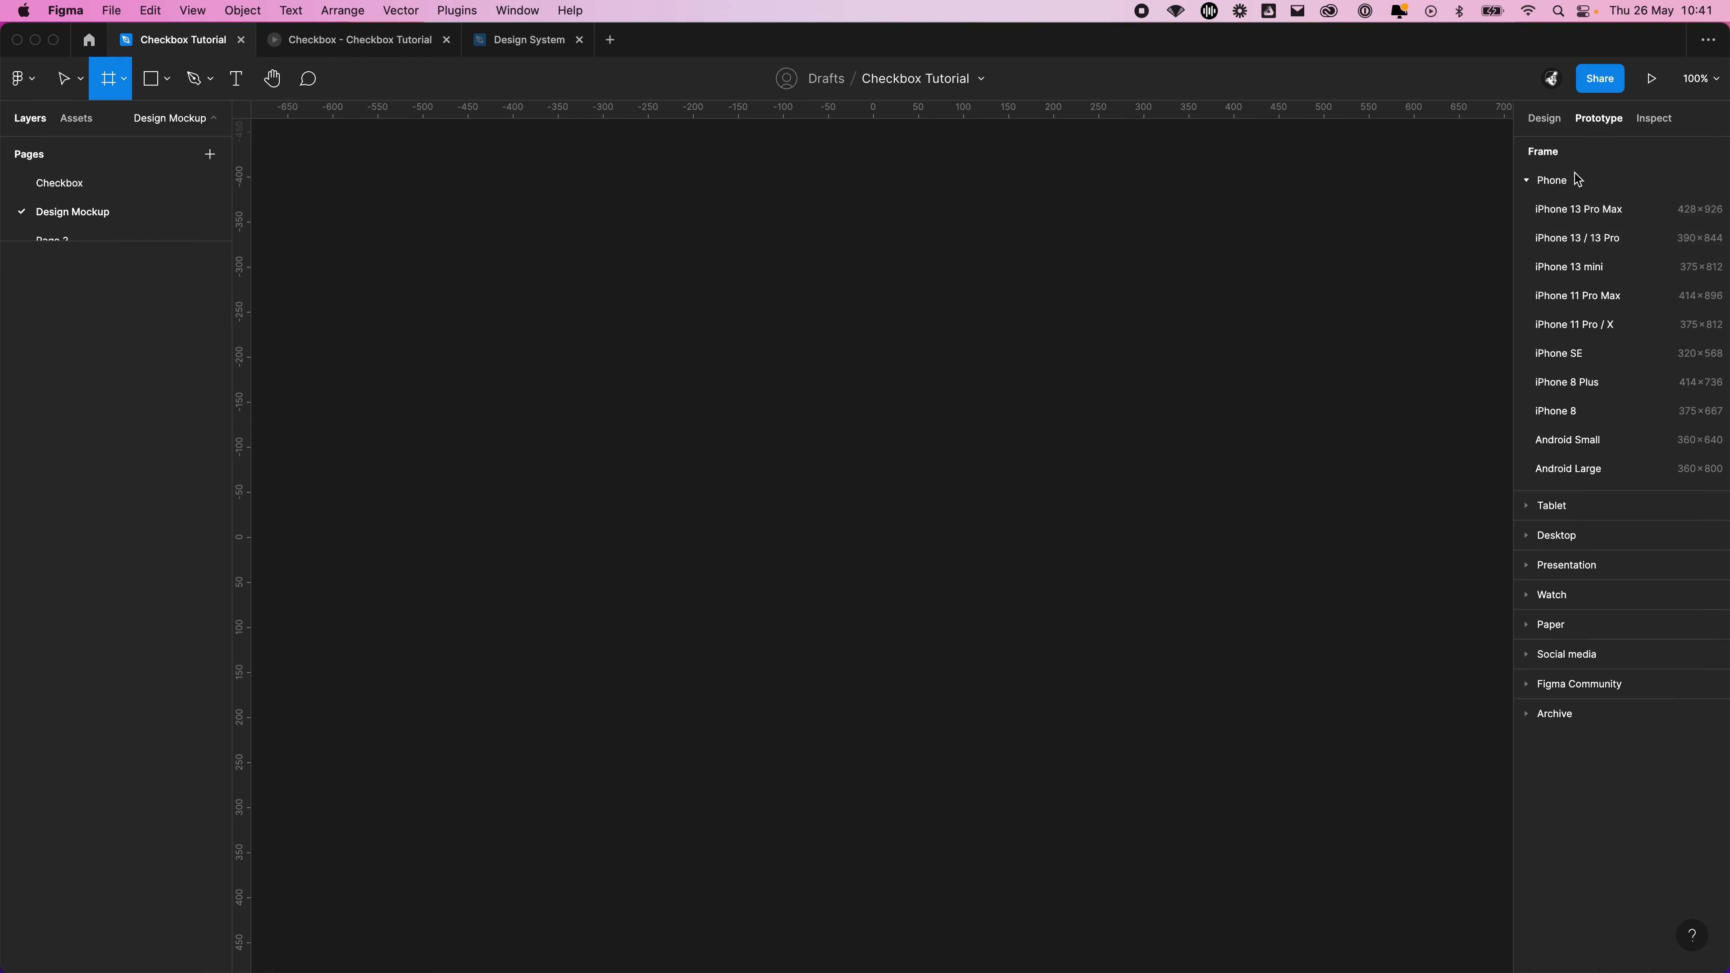
{"action": "left_click", "coordinate": [1630, 363]}
{"action": "left_click", "coordinate": [1189, 372]}
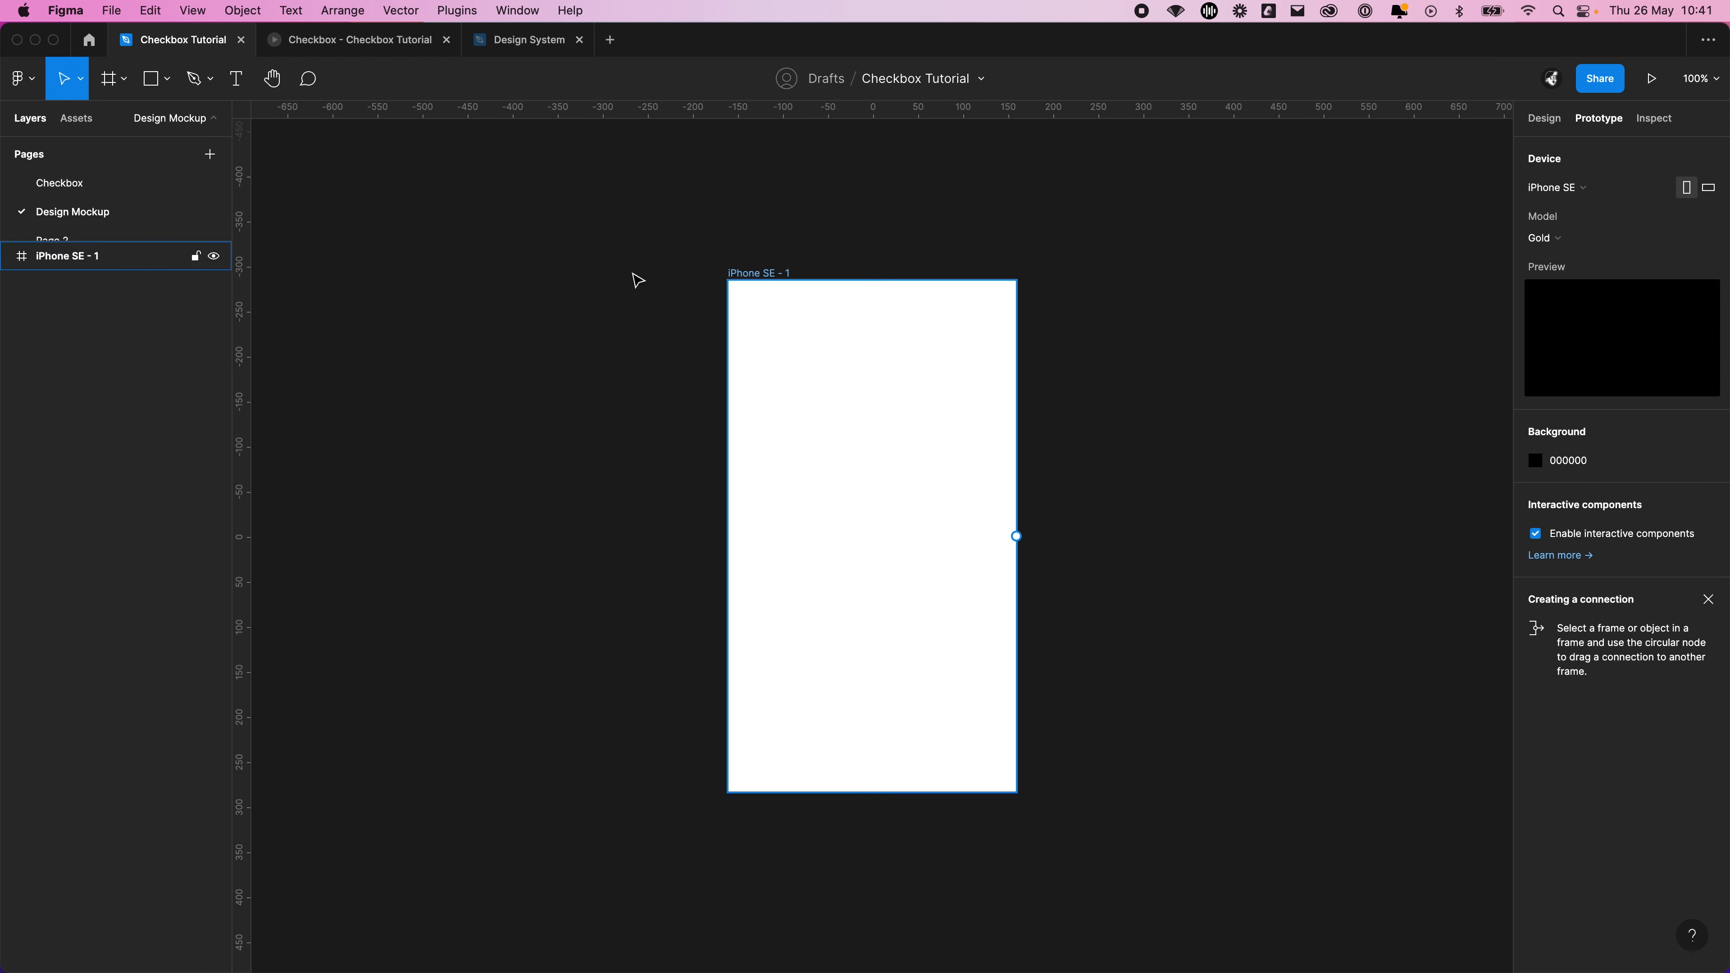
{"action": "left_click", "coordinate": [773, 273]}
{"action": "scroll", "coordinate": [700, 257], "scroll_direction": "right", "scroll_amount": 2}
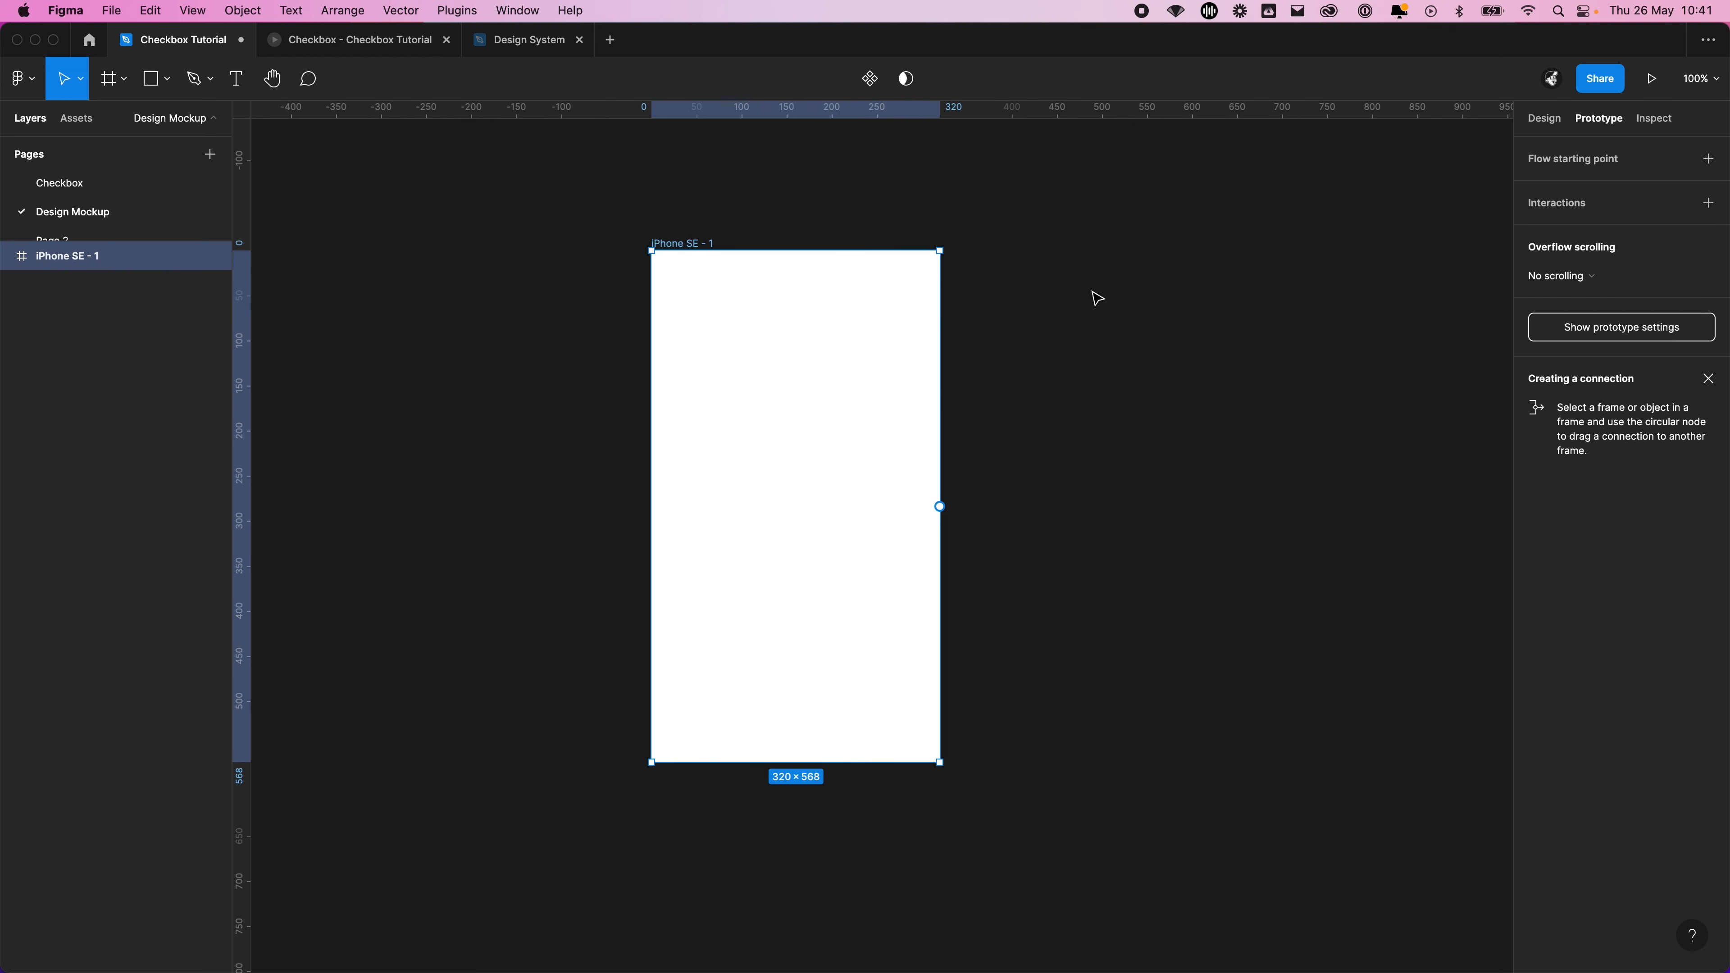
Draw a rectangle, move it into the iPhone SE frame's corner and resize it to cover the whole frame at 320 × 568
{"action": "left_click", "coordinate": [1100, 433]}
{"action": "key", "text": "r"}
{"action": "left_click_drag", "start_coordinate": [1056, 364], "coordinate": [1213, 609]}
{"action": "left_click_drag", "start_coordinate": [1141, 487], "coordinate": [729, 361]}
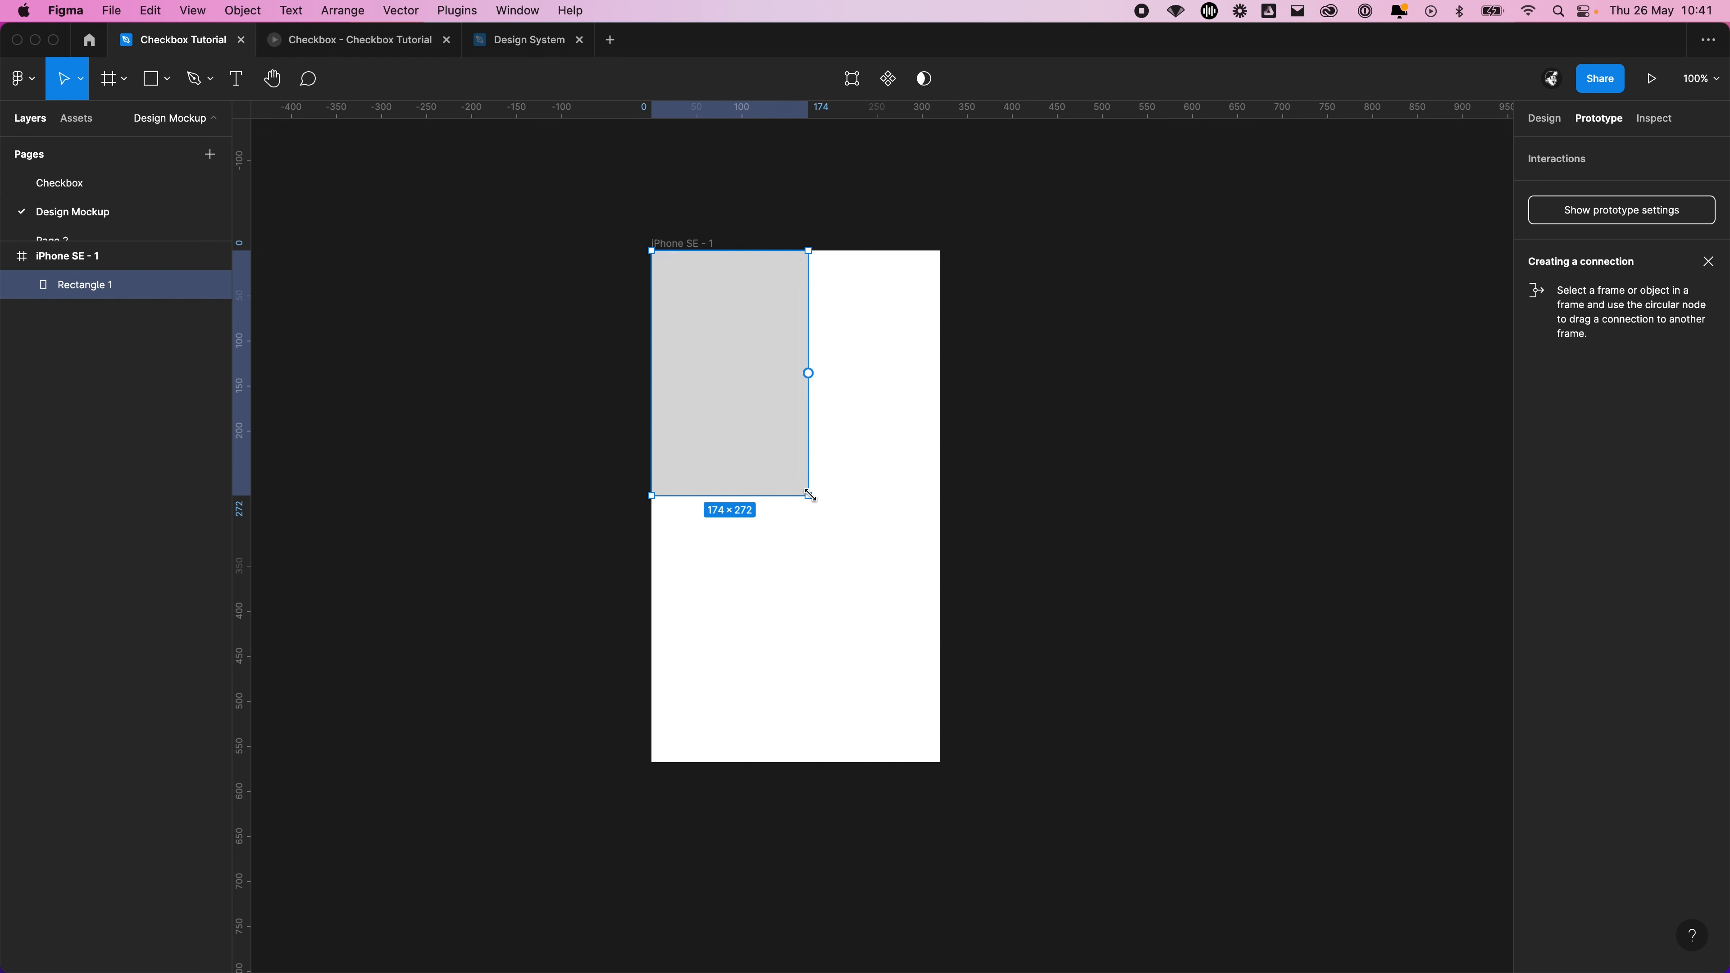
{"action": "left_click_drag", "start_coordinate": [809, 496], "coordinate": [941, 764]}
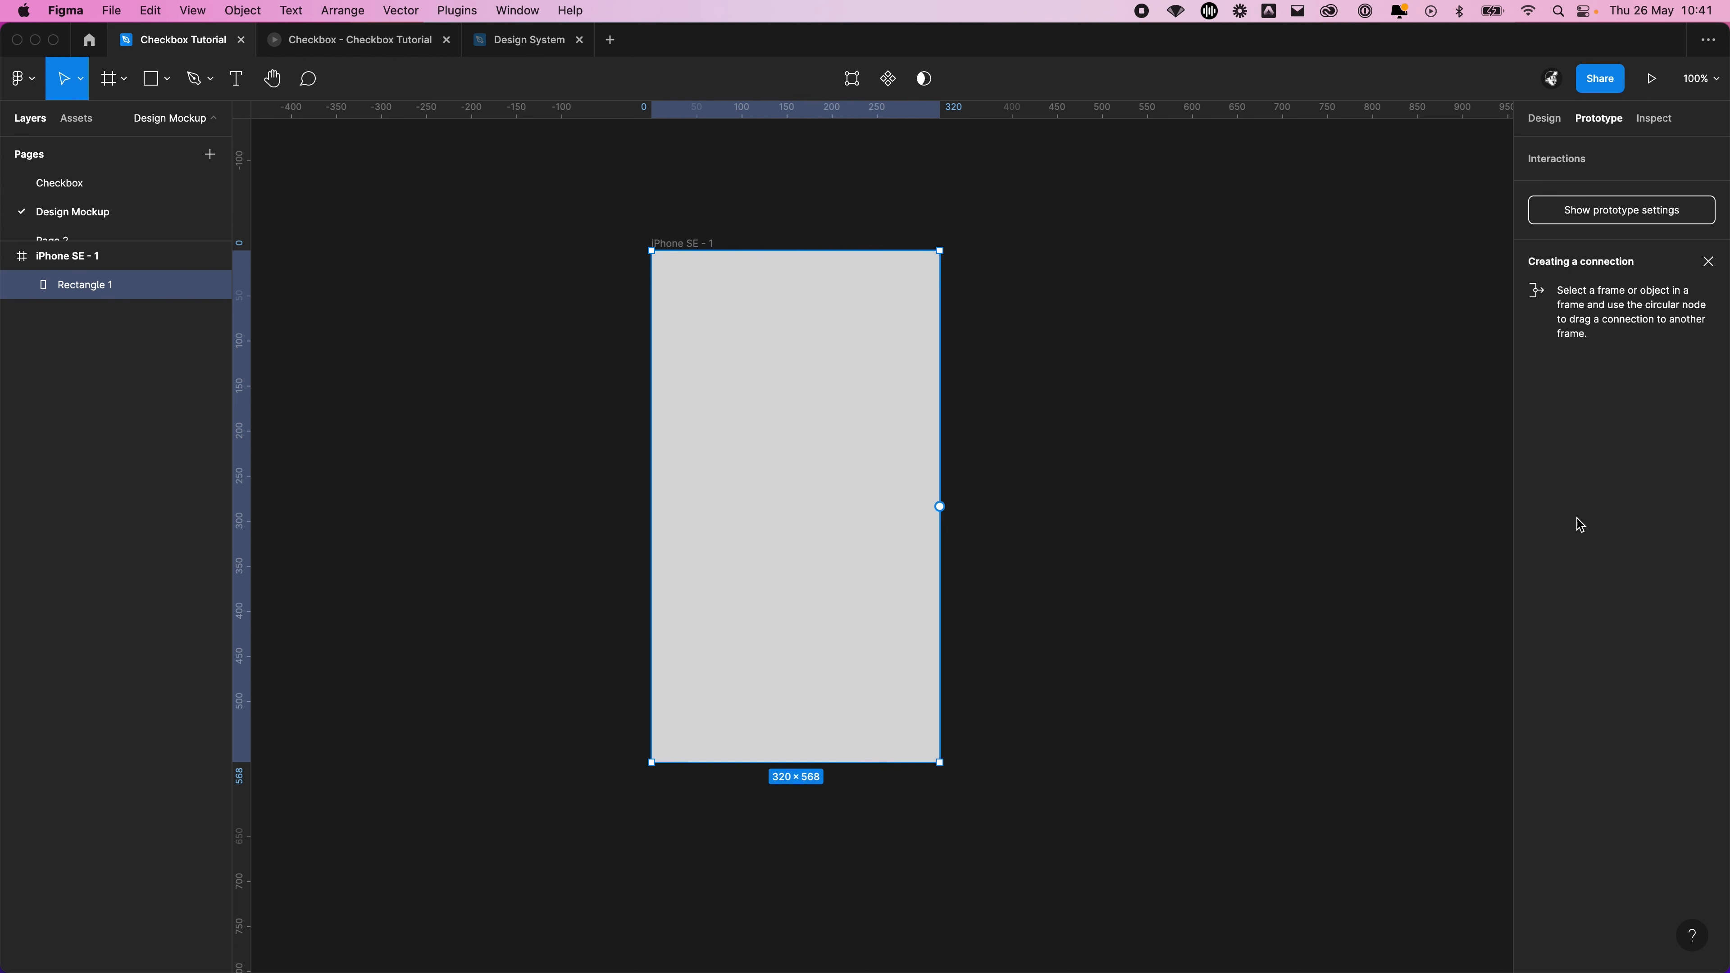
Set the rectangle's fill to FFFFFF and dismiss the auto layout announcement
{"action": "left_click", "coordinate": [1541, 122]}
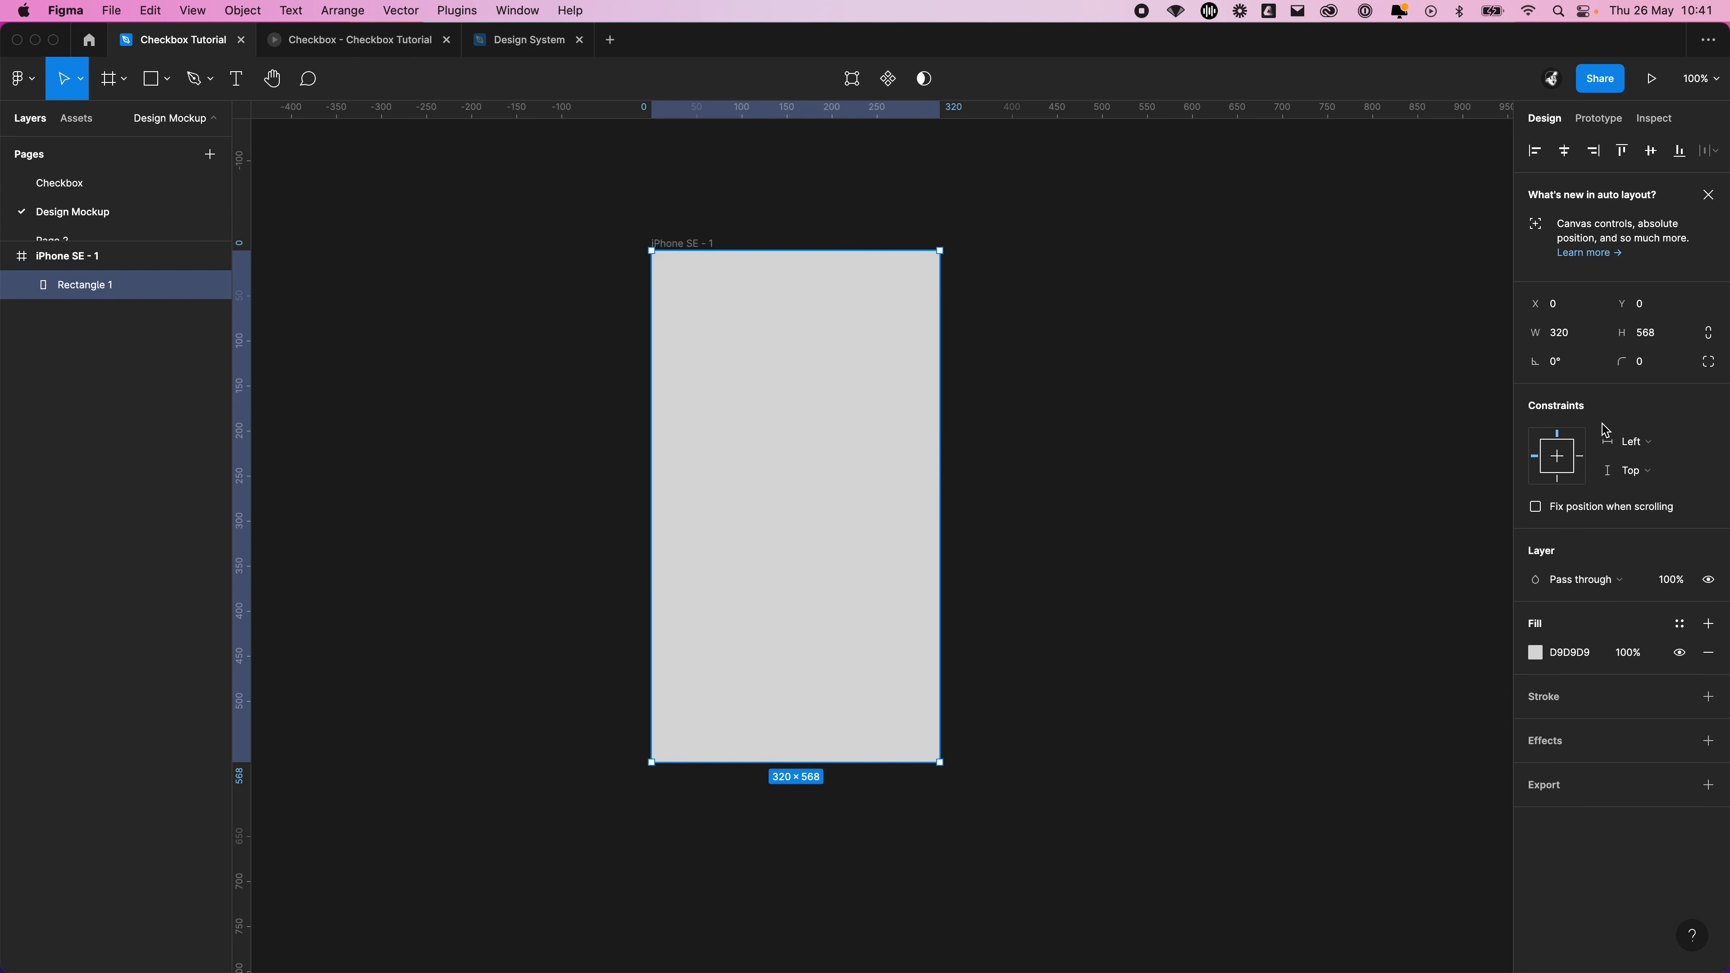
{"action": "left_click", "coordinate": [1564, 652]}
{"action": "type", "text": "FFFFFF"}
{"action": "key", "text": "Return"}
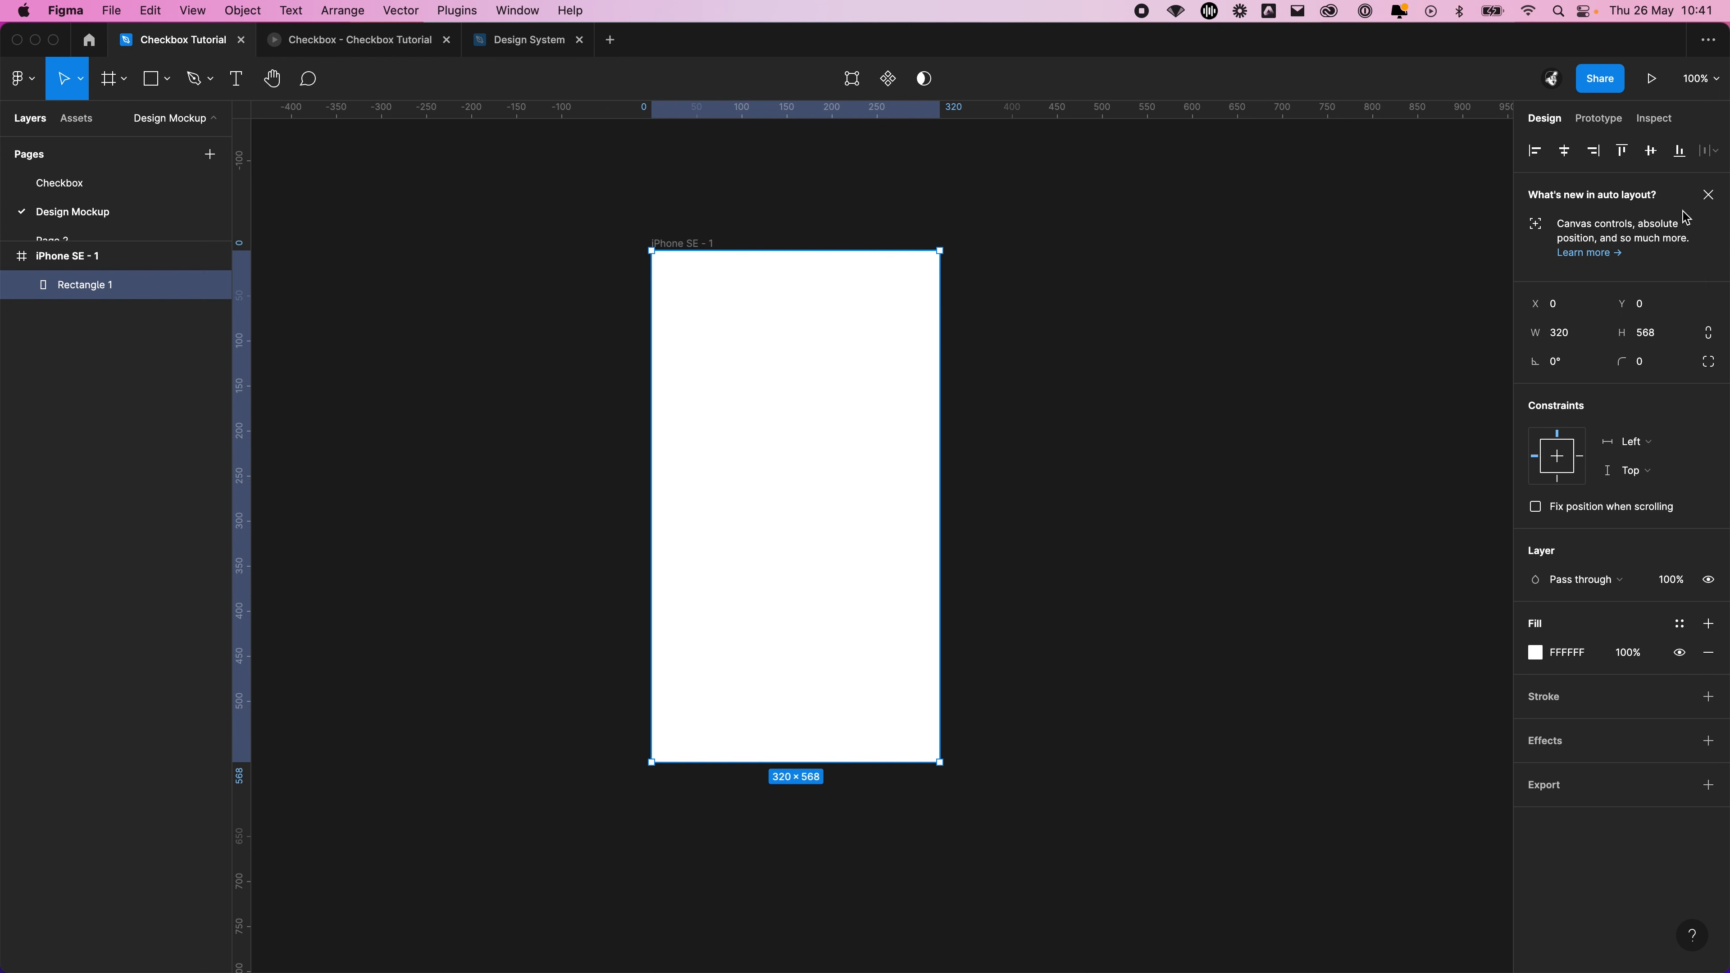
{"action": "left_click", "coordinate": [1708, 195]}
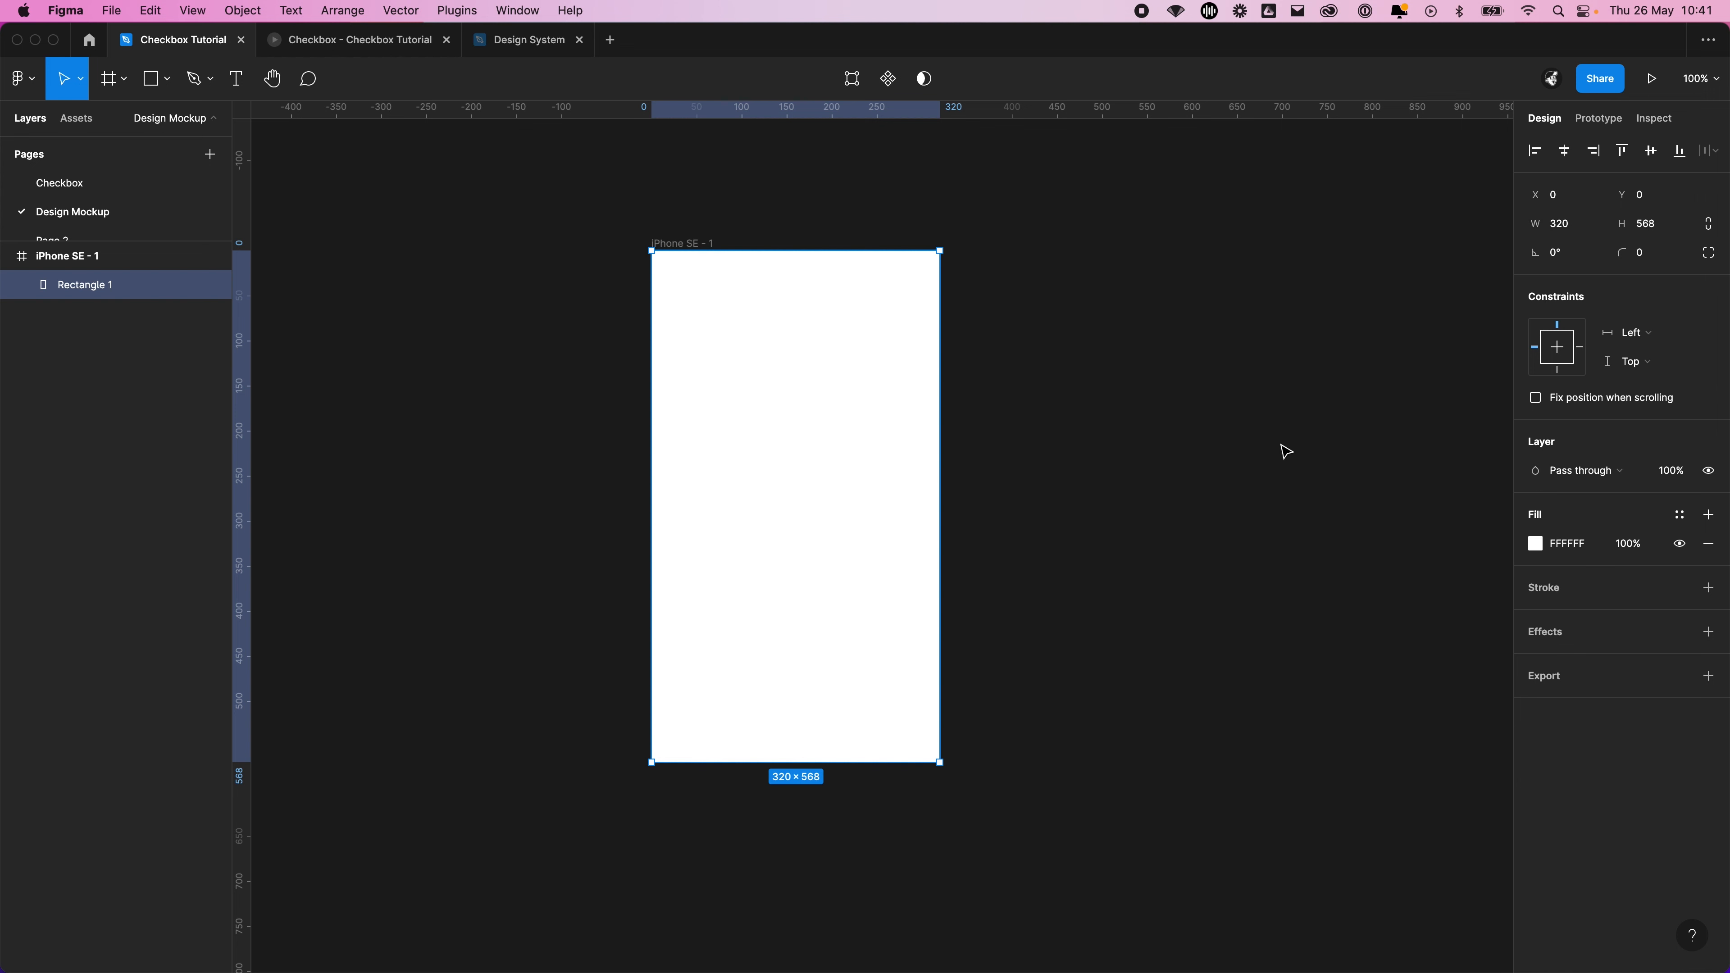
Add auto layout to the iPhone SE frame with horizontal and vertical padding of 24
{"action": "key", "text": "Escape"}
{"action": "left_click", "coordinate": [1708, 352]}
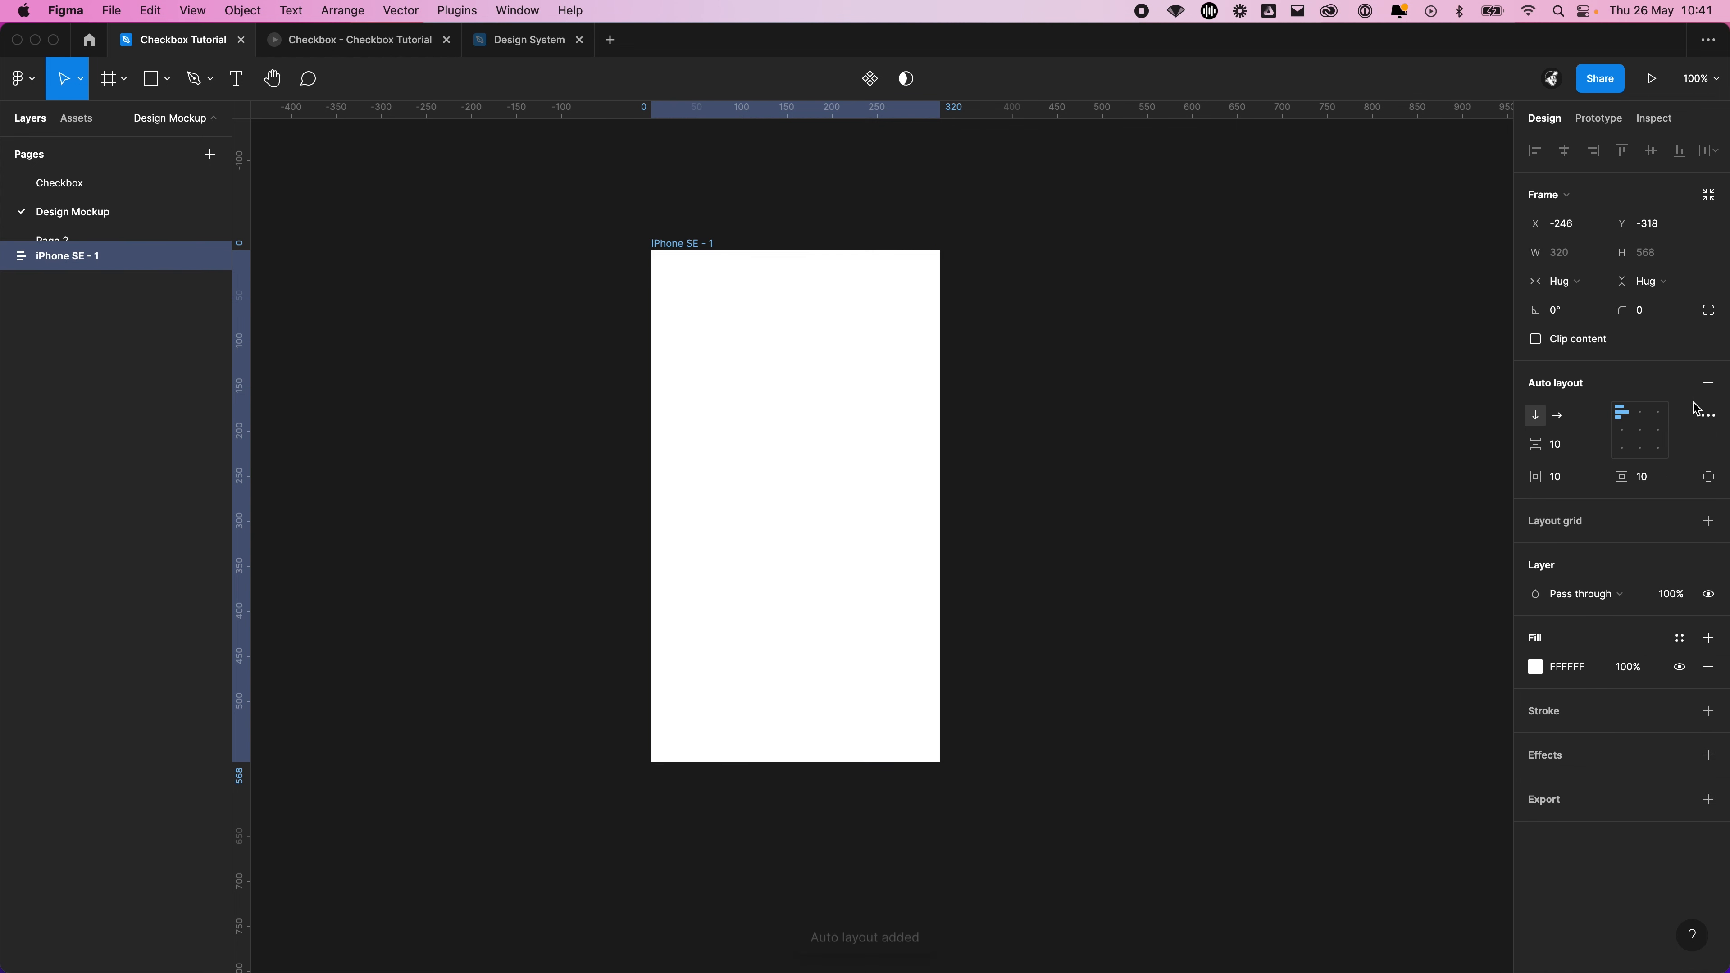
{"action": "left_click", "coordinate": [1560, 477]}
{"action": "type", "text": "24"}
{"action": "key", "text": "Tab"}
{"action": "type", "text": "24"}
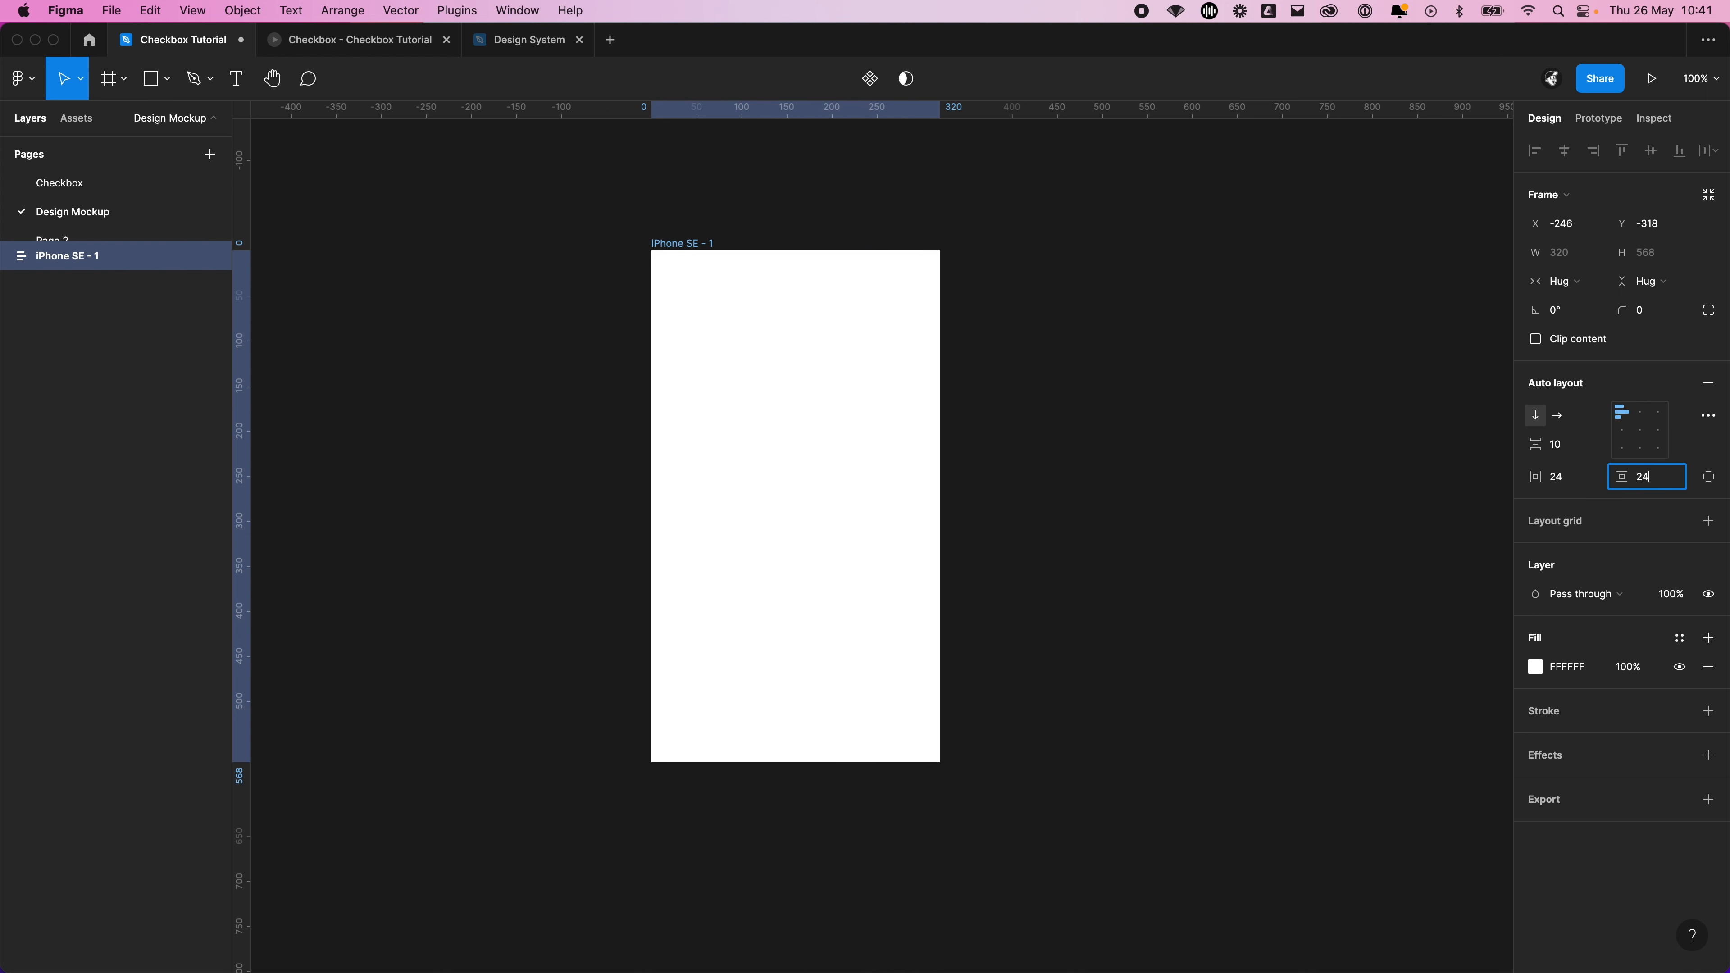
{"action": "key", "text": "Return"}
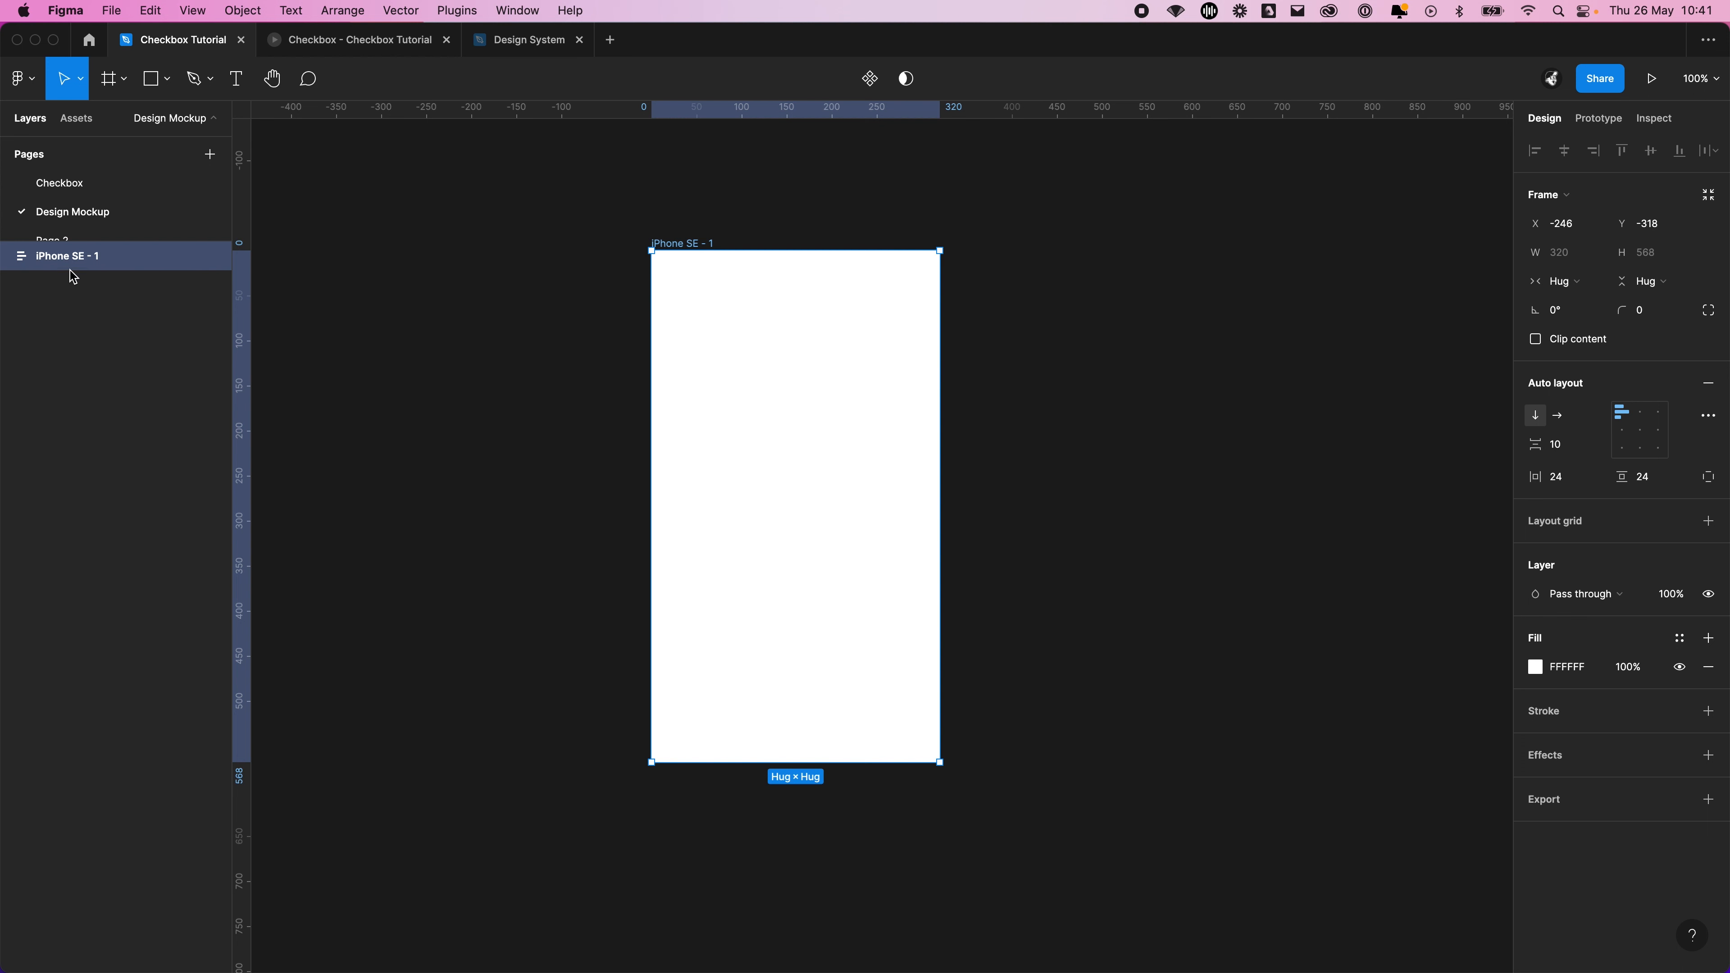
Enlarge the pages list so all pages fit, and shift the iPhone SE frame slightly on the canvas
{"action": "left_click", "coordinate": [504, 288]}
{"action": "left_click", "coordinate": [744, 332]}
{"action": "left_click_drag", "start_coordinate": [154, 240], "coordinate": [147, 312]}
{"action": "left_click", "coordinate": [574, 268]}
{"action": "left_click_drag", "start_coordinate": [825, 324], "coordinate": [659, 226]}
{"action": "scroll", "coordinate": [940, 453], "scroll_direction": "down", "scroll_amount": 1}
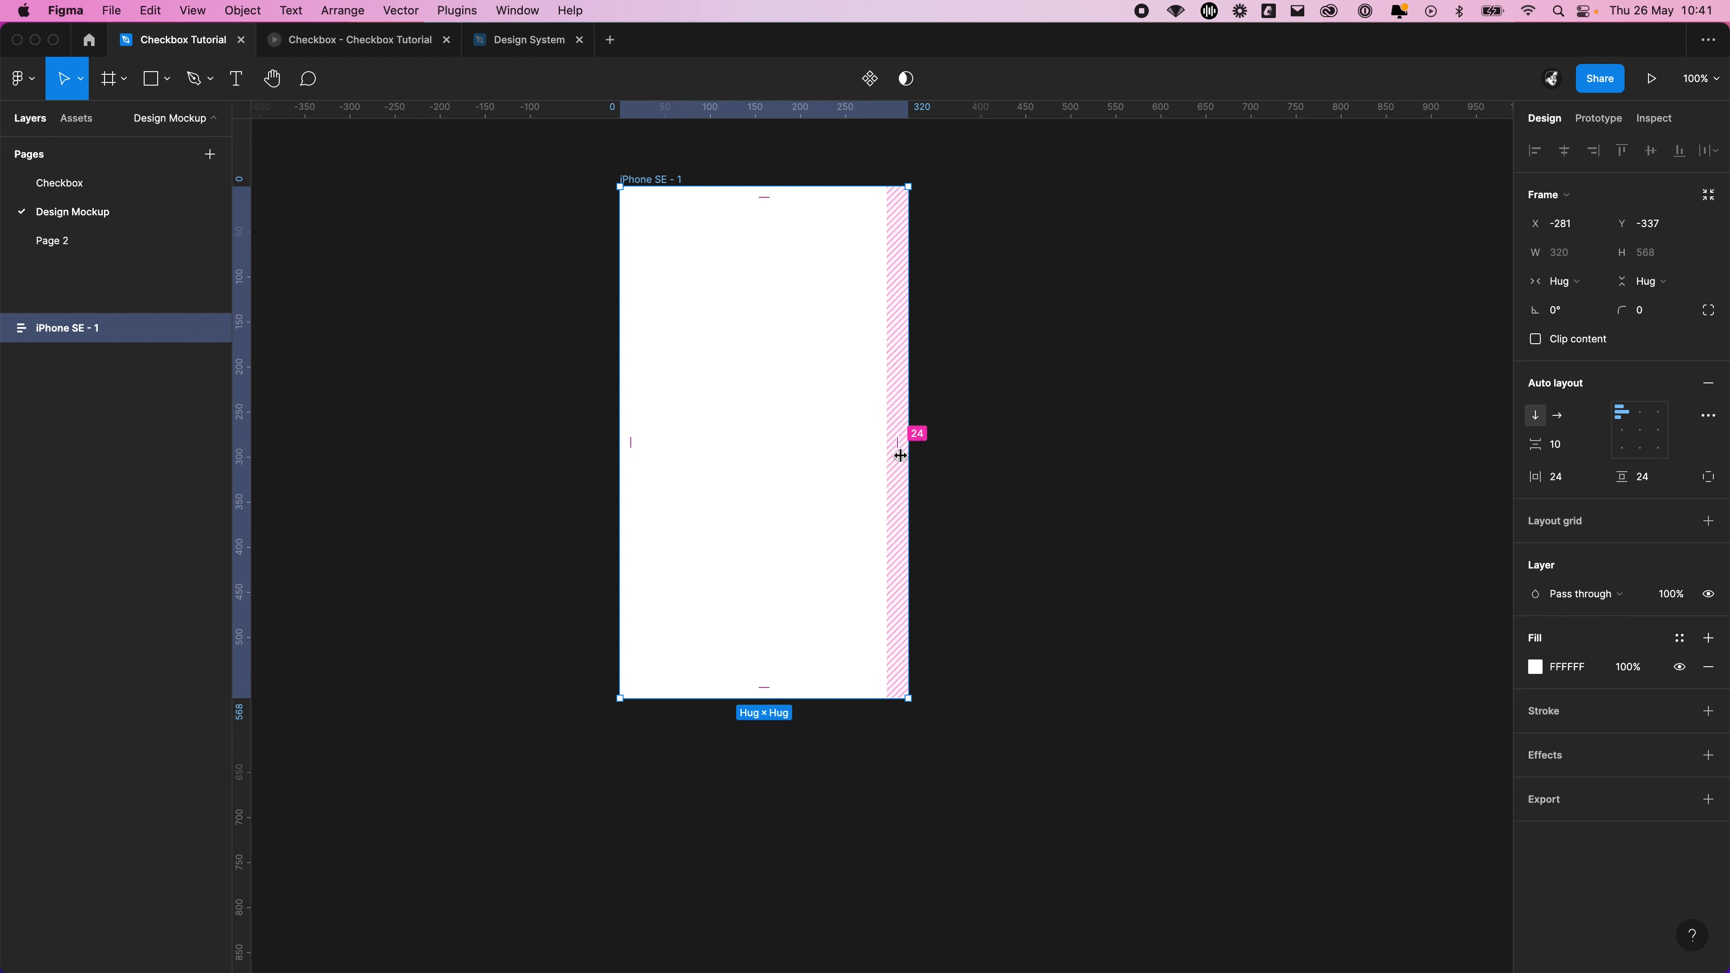
Set the iPhone SE frame's auto layout spacing between items to 16
{"action": "scroll", "coordinate": [968, 481], "scroll_direction": "up", "scroll_amount": 1}
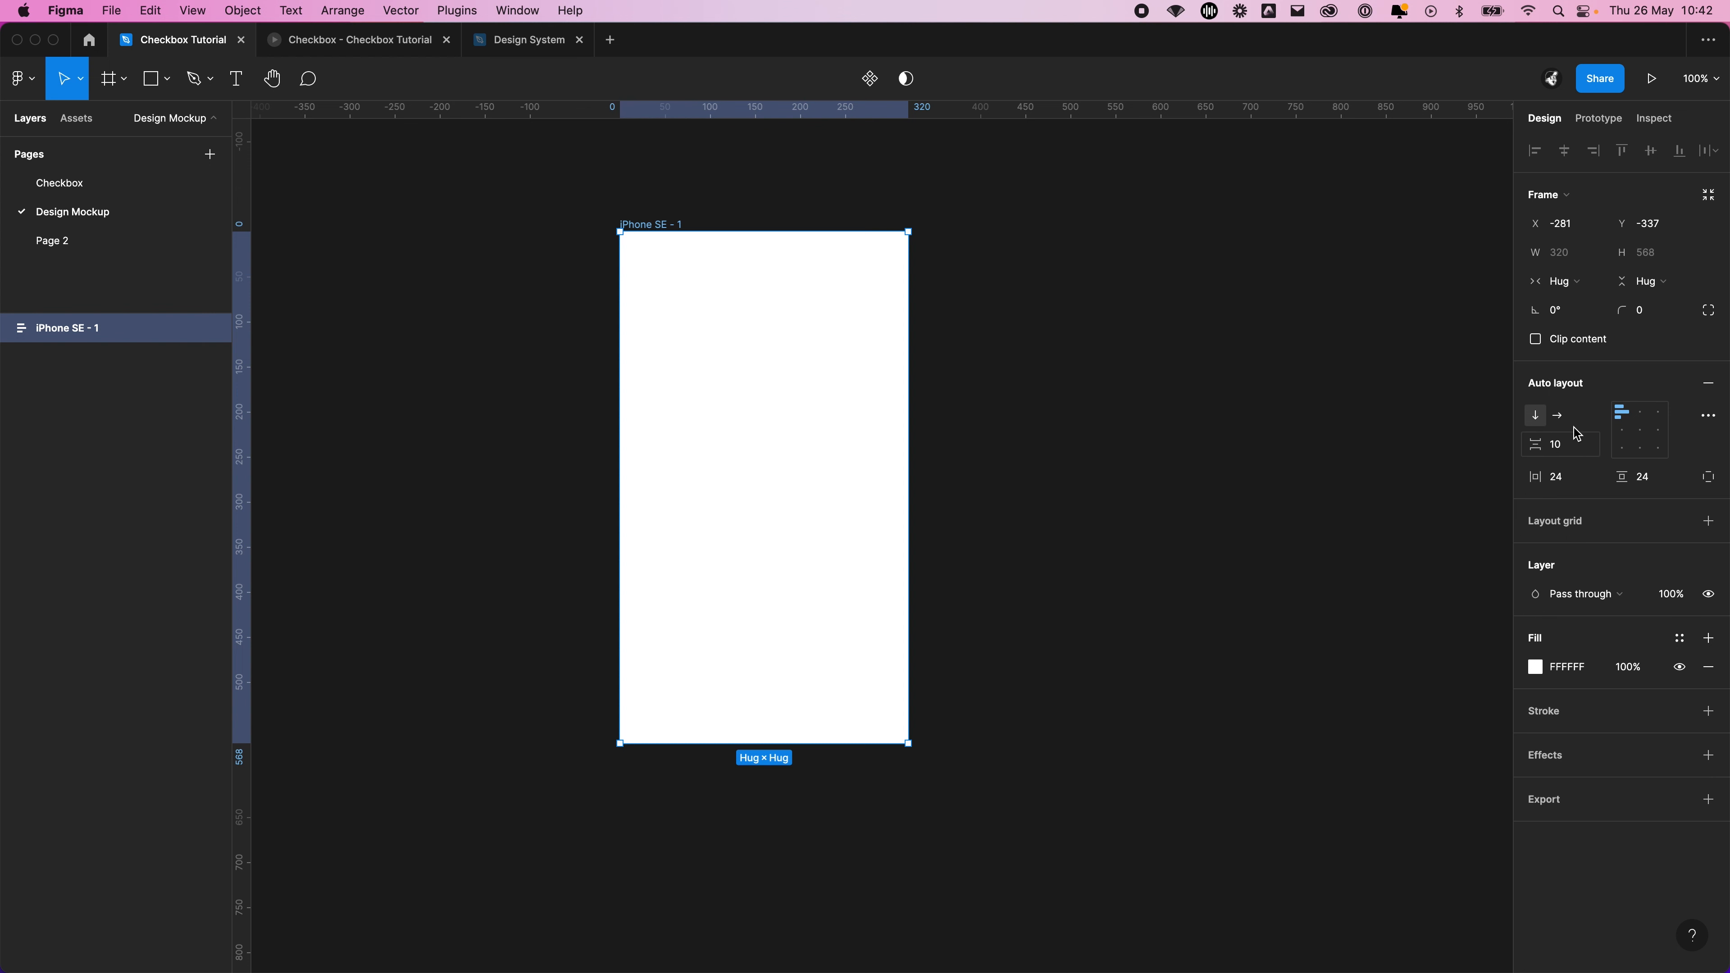
{"action": "left_click", "coordinate": [1567, 447]}
{"action": "type", "text": "16"}
{"action": "key", "text": "Return"}
{"action": "left_click", "coordinate": [1064, 411]}
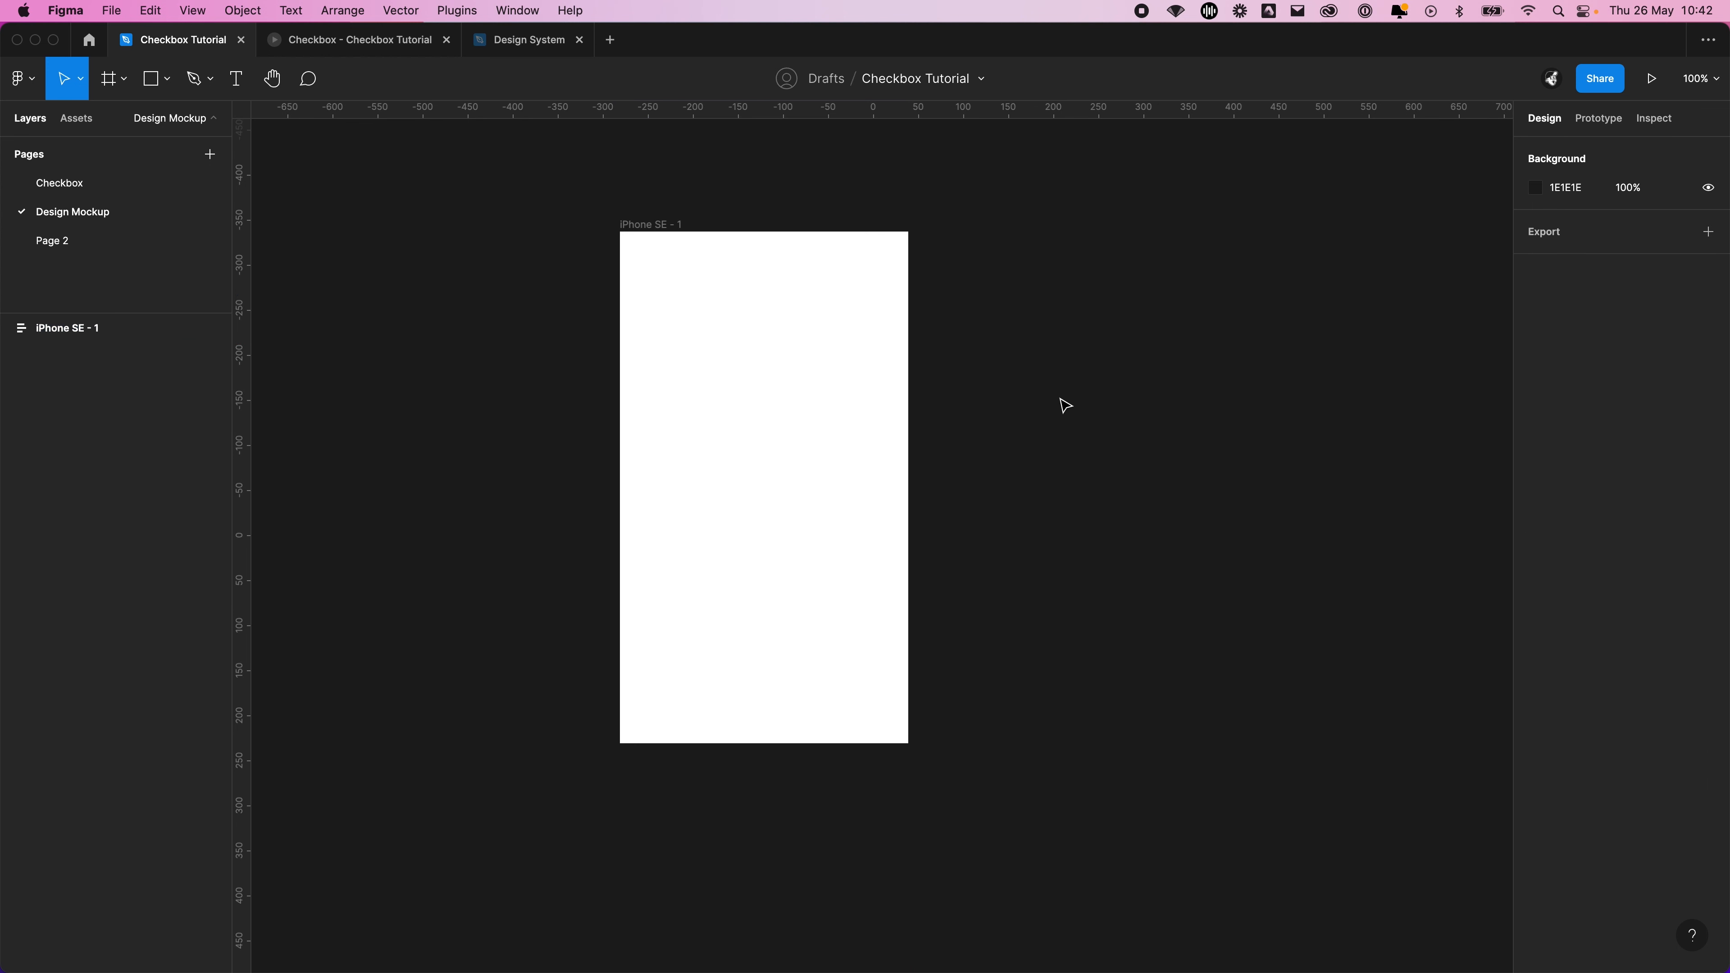
Add a text layer reading Title on the canvas beside the iPhone SE frame
{"action": "key", "text": "t"}
{"action": "left_click", "coordinate": [1020, 281]}
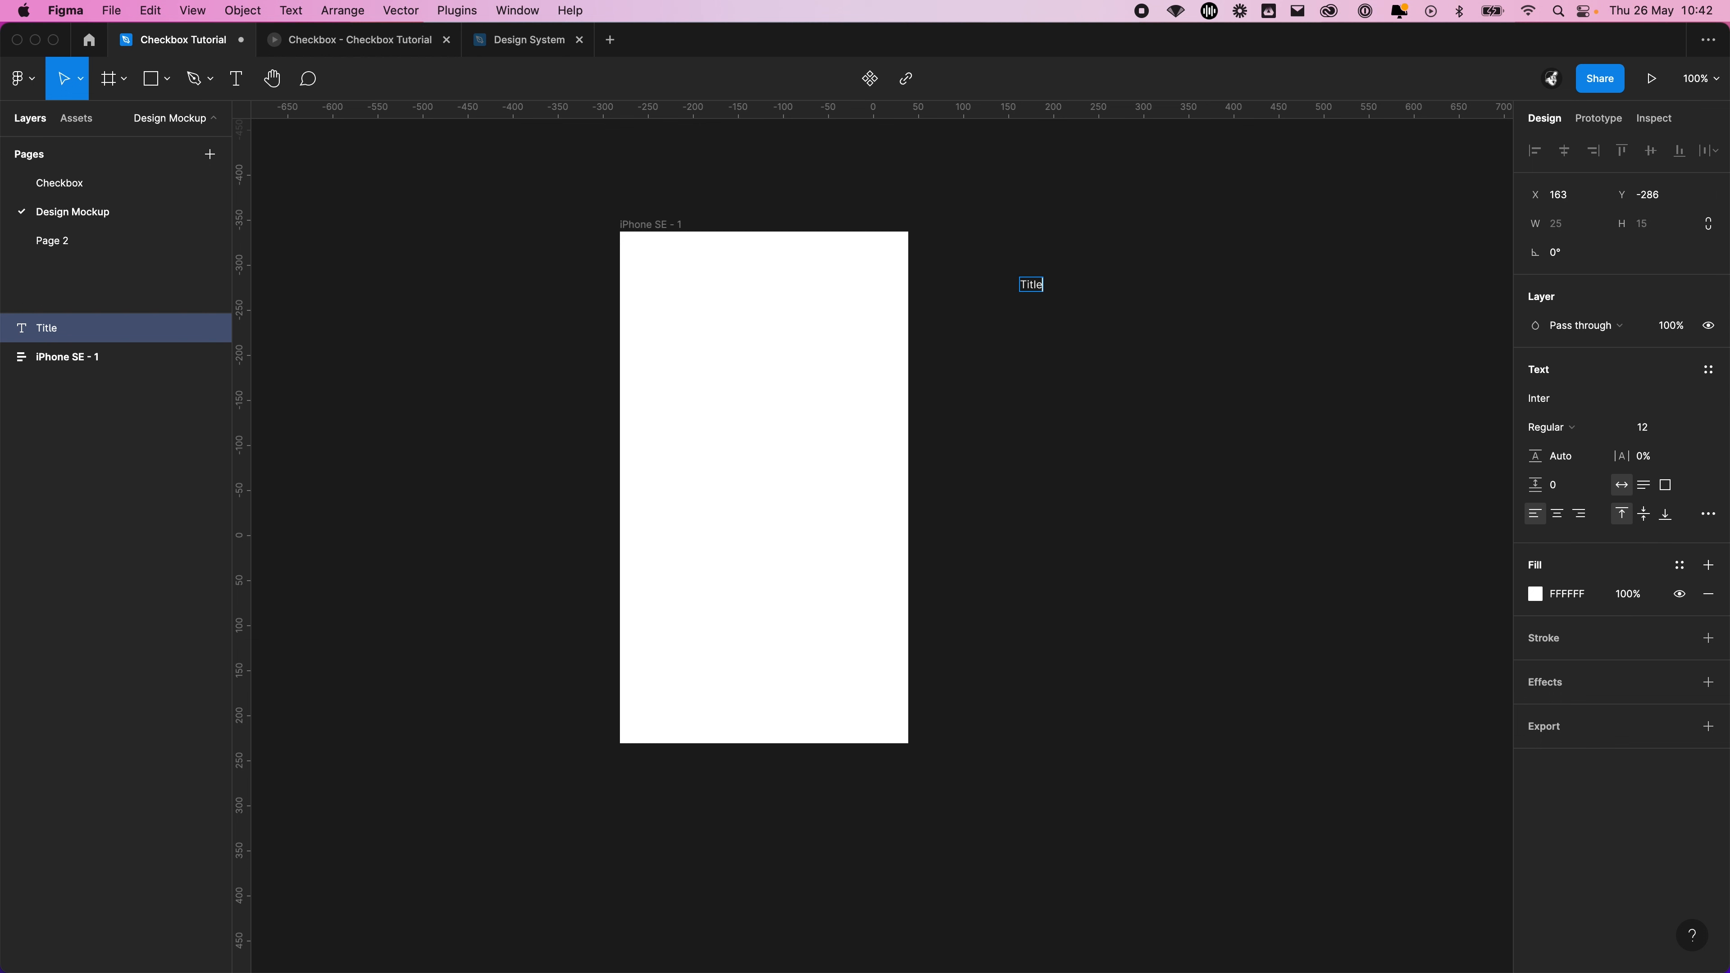
{"action": "key", "text": "Escape"}
Try to move the Title text into the iPhone SE frame while the frame hugs its contents, and undo the move
{"action": "left_click_drag", "start_coordinate": [996, 305], "coordinate": [708, 331]}
{"action": "key", "text": "super+z"}
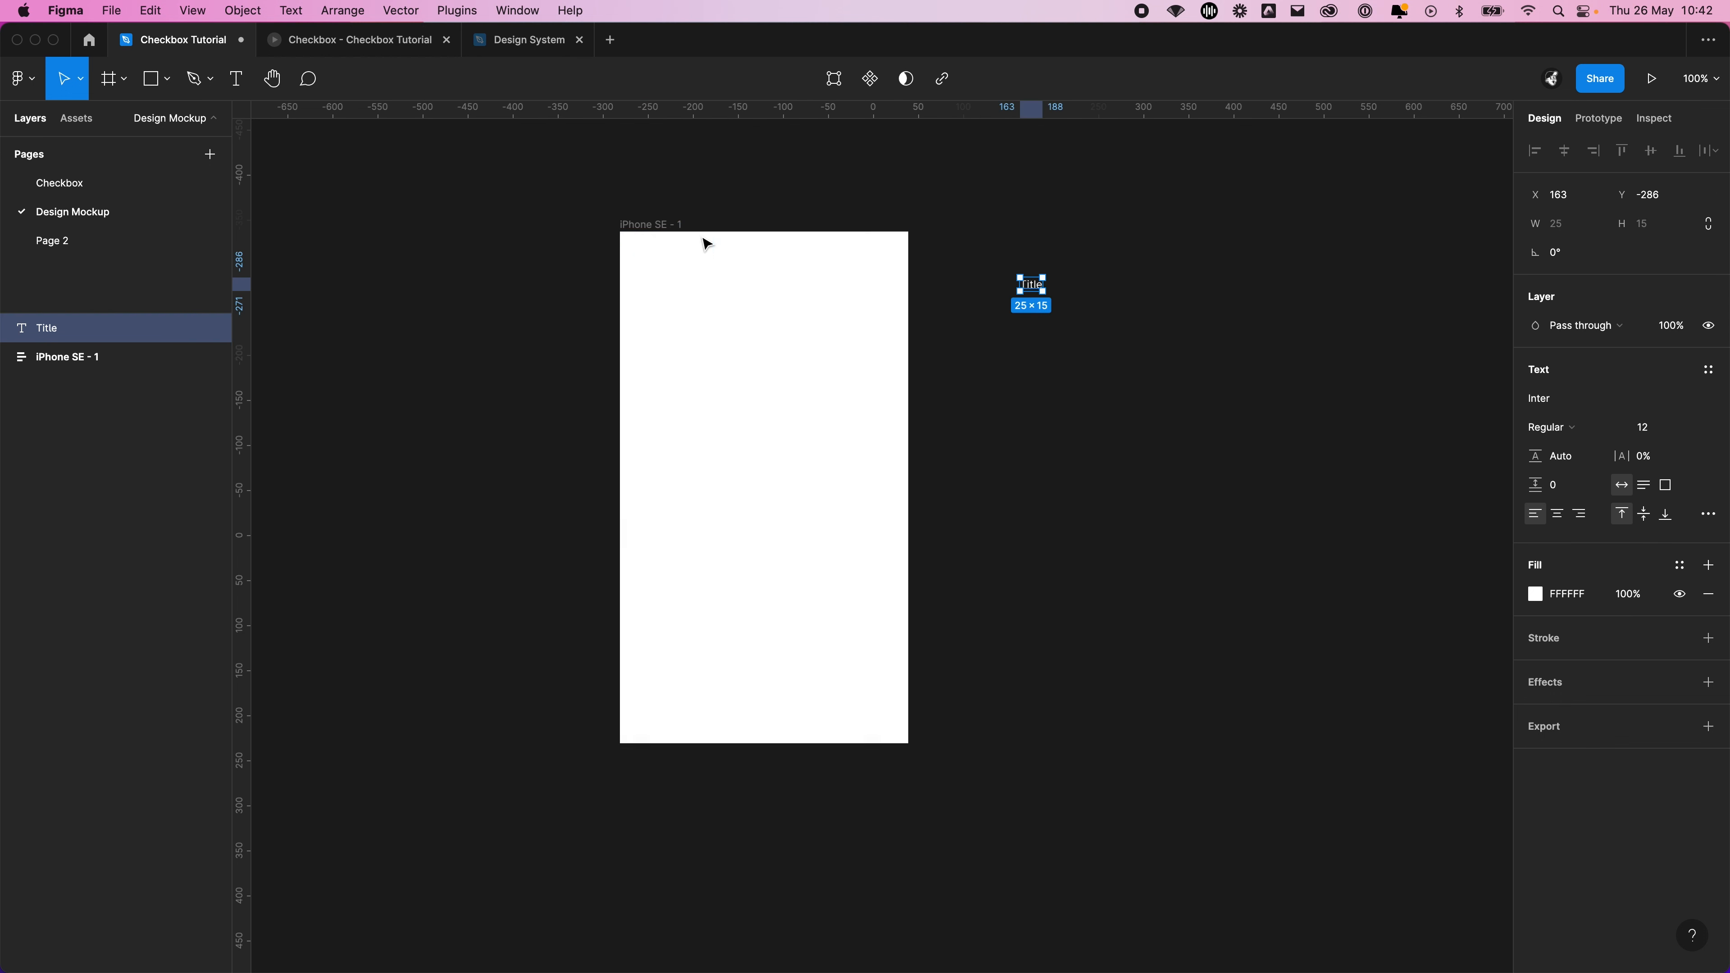
{"action": "left_click", "coordinate": [804, 303]}
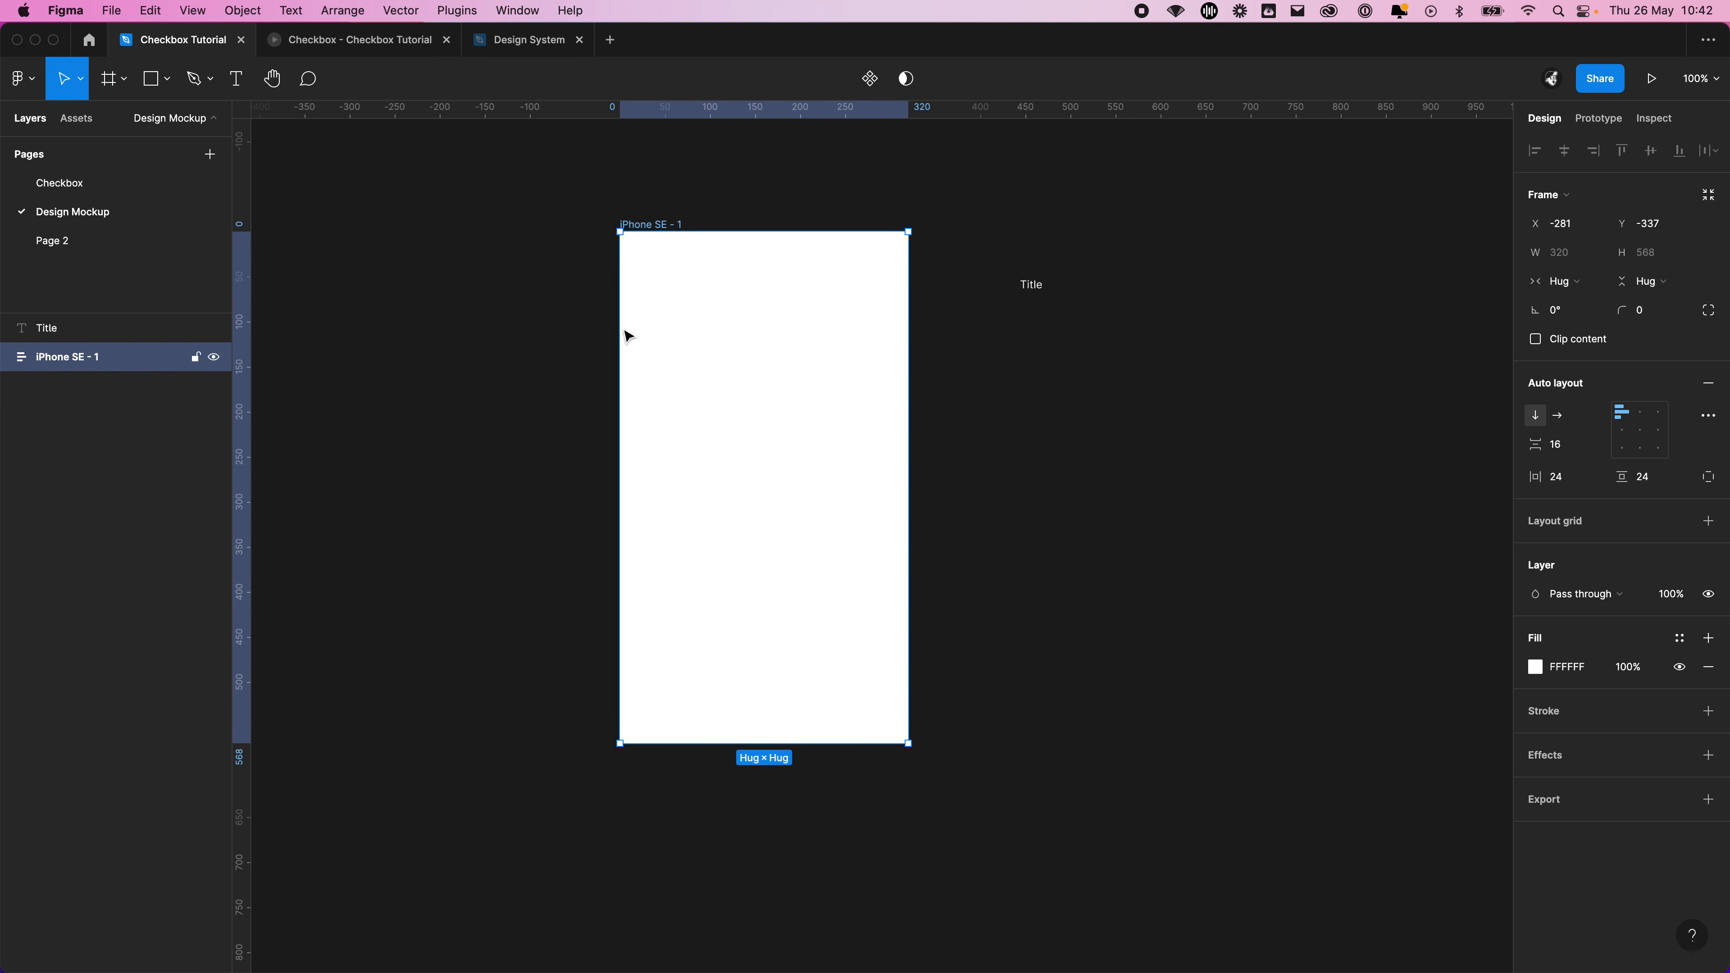
{"action": "left_click_drag", "start_coordinate": [1031, 284], "coordinate": [786, 310]}
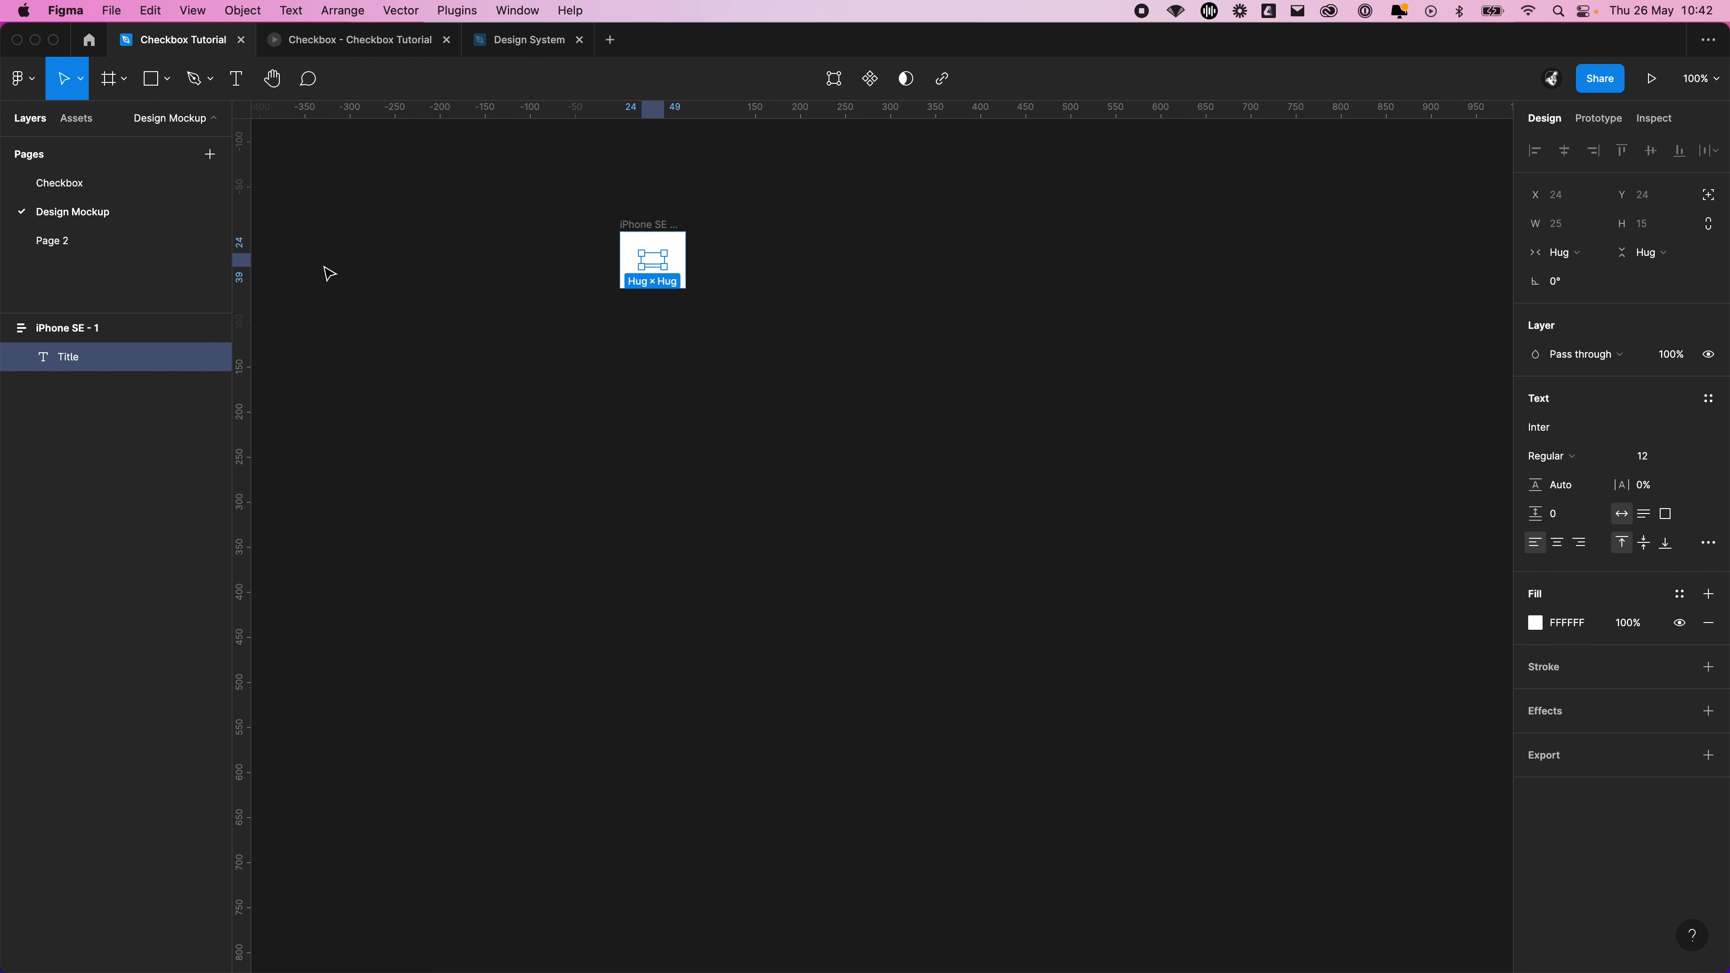
{"action": "left_click", "coordinate": [83, 332]}
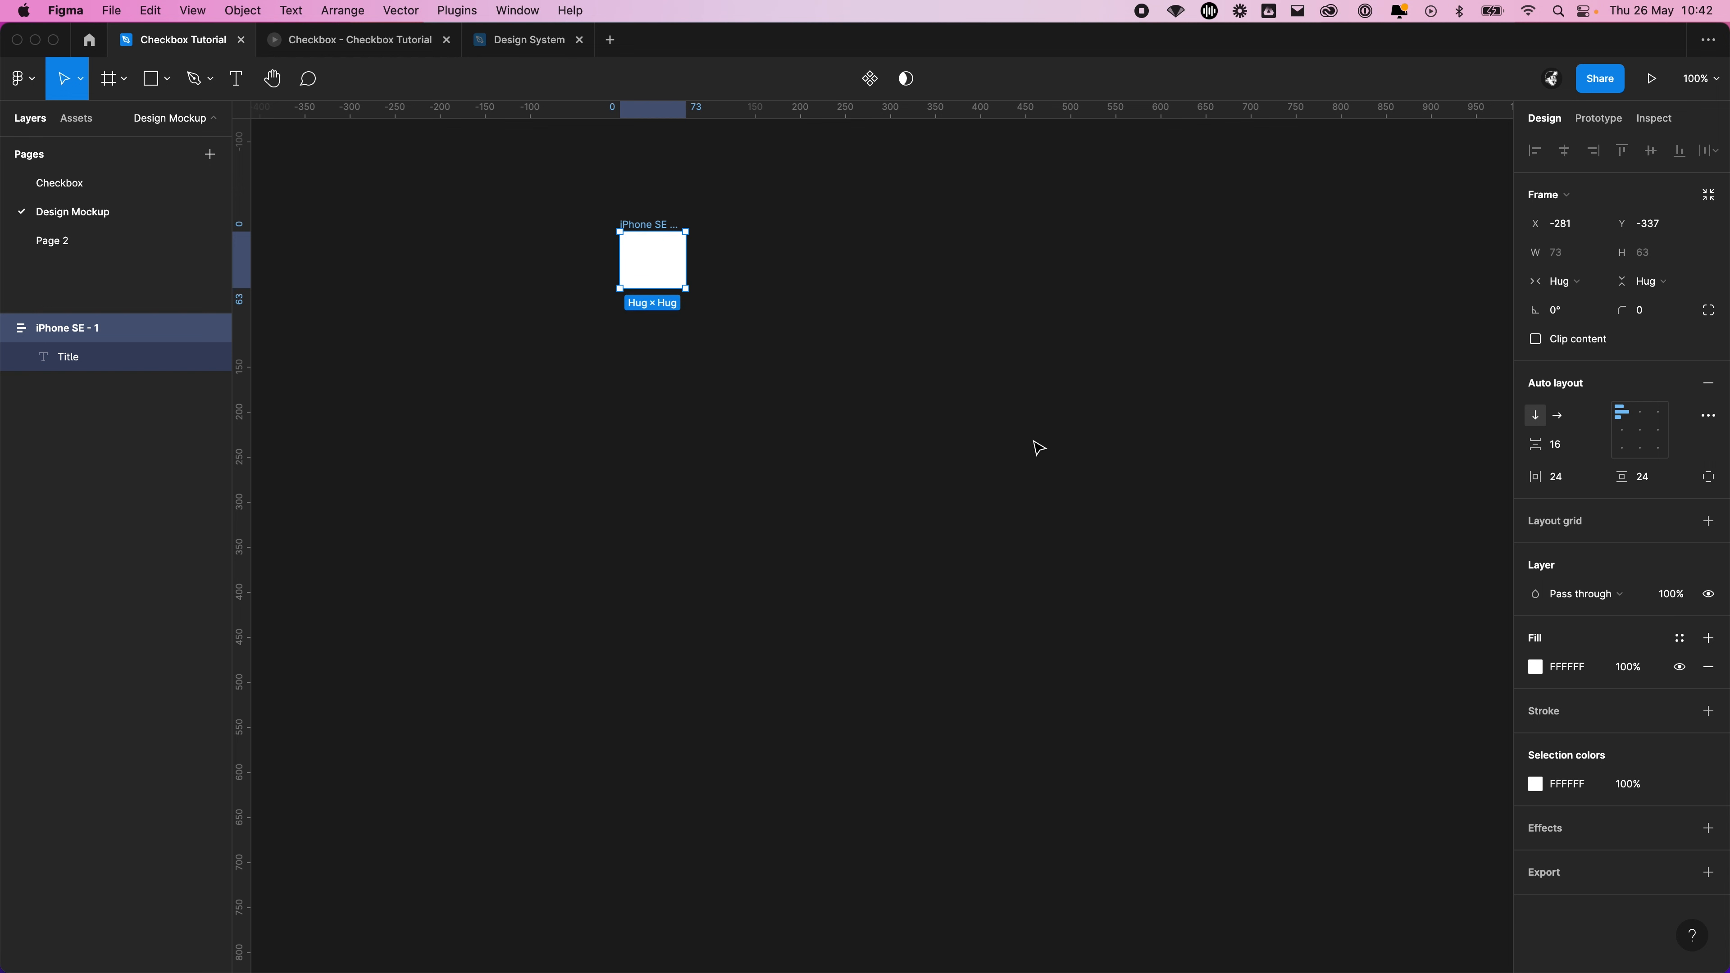
{"action": "key", "text": "super+z"}
{"action": "key", "text": "super+z"}
{"action": "left_click", "coordinate": [1037, 382]}
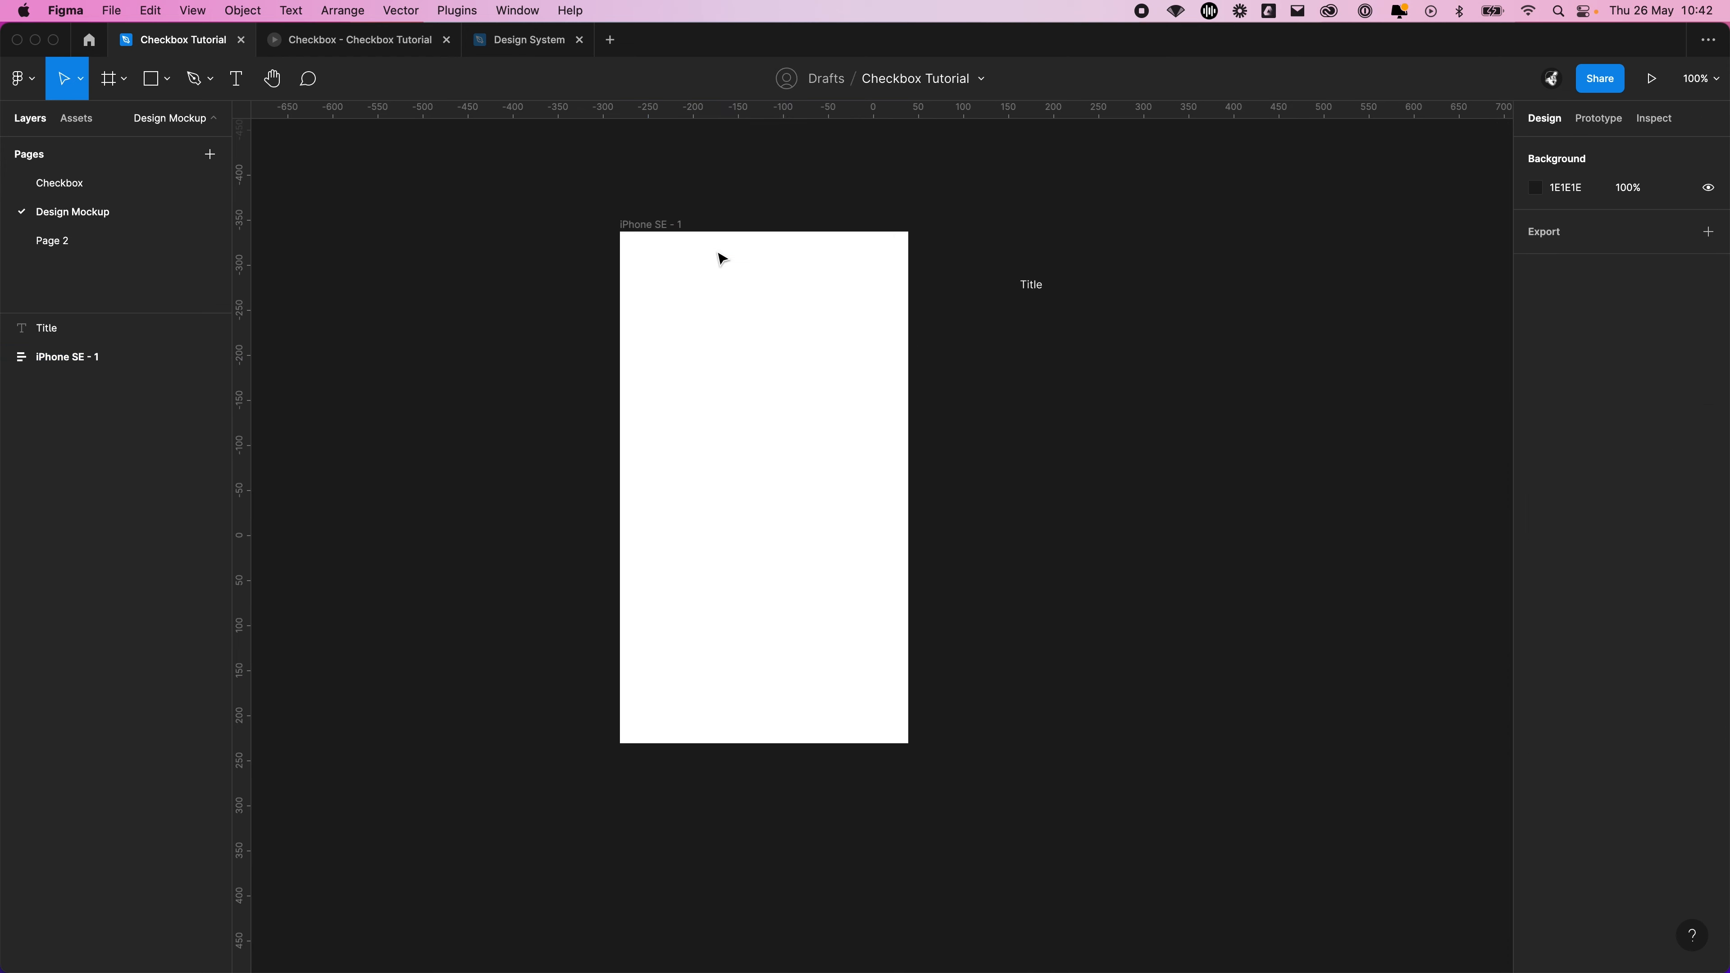
Set the iPhone SE frame to fixed width and fixed height, and move the Title text into it
{"action": "left_click", "coordinate": [657, 224]}
{"action": "left_click", "coordinate": [1578, 280]}
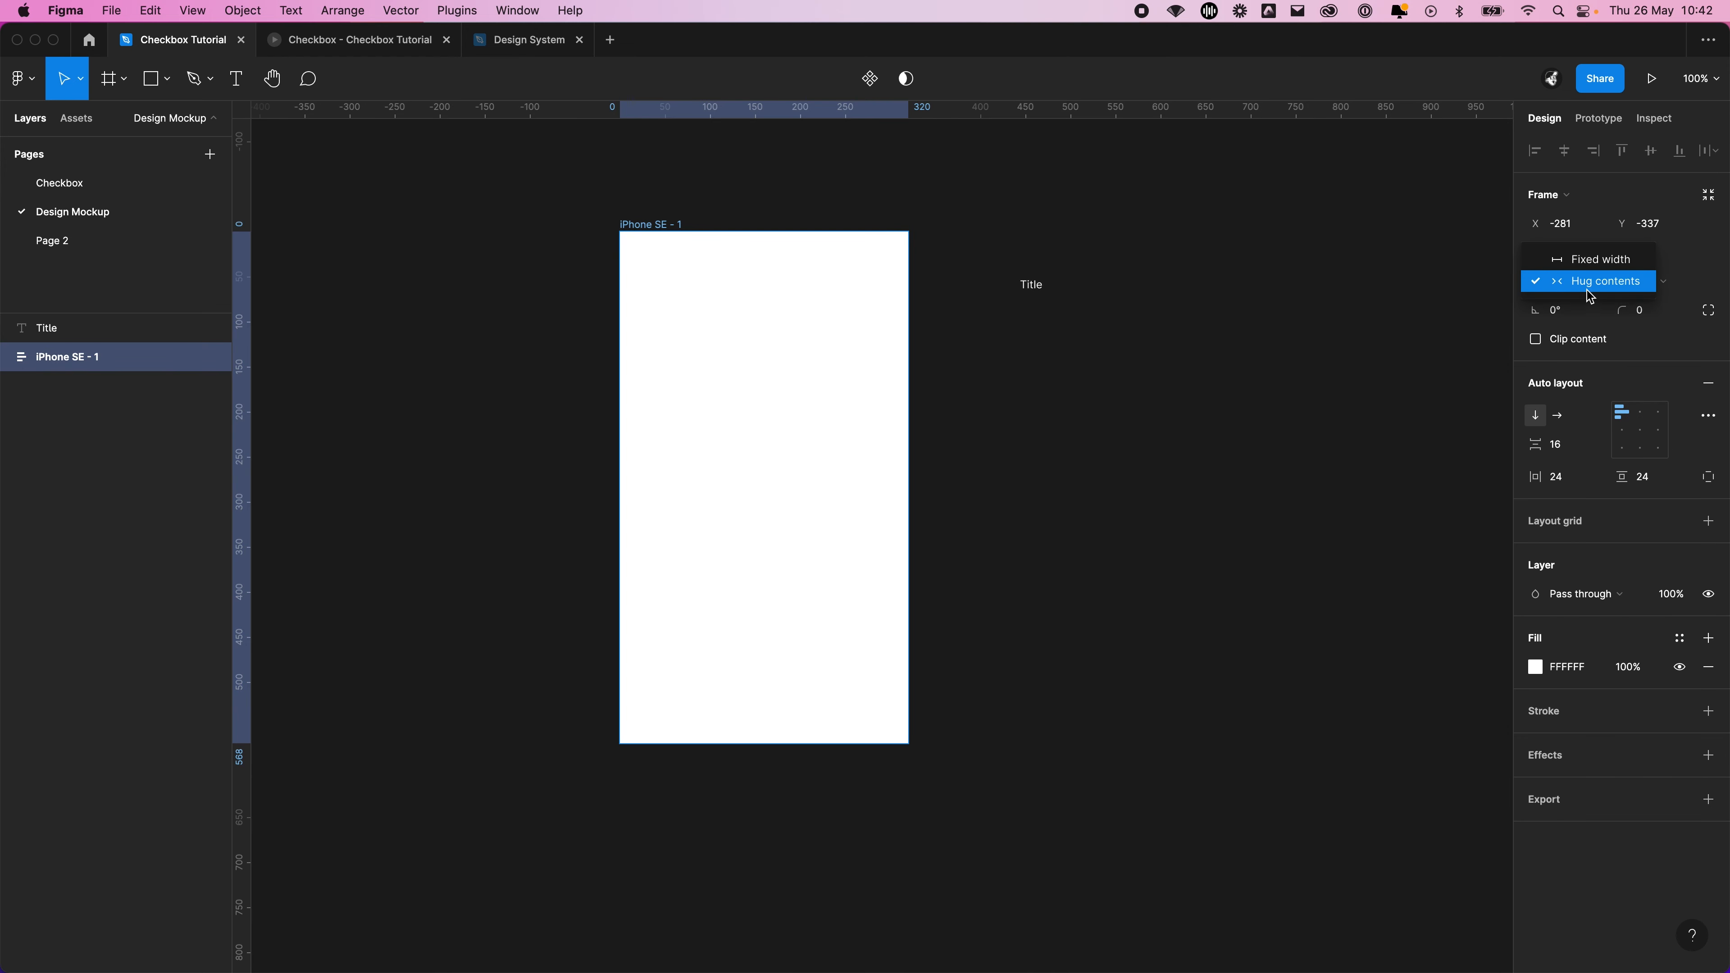
{"action": "left_click", "coordinate": [1581, 260]}
{"action": "left_click", "coordinate": [1652, 282]}
{"action": "left_click", "coordinate": [1647, 260]}
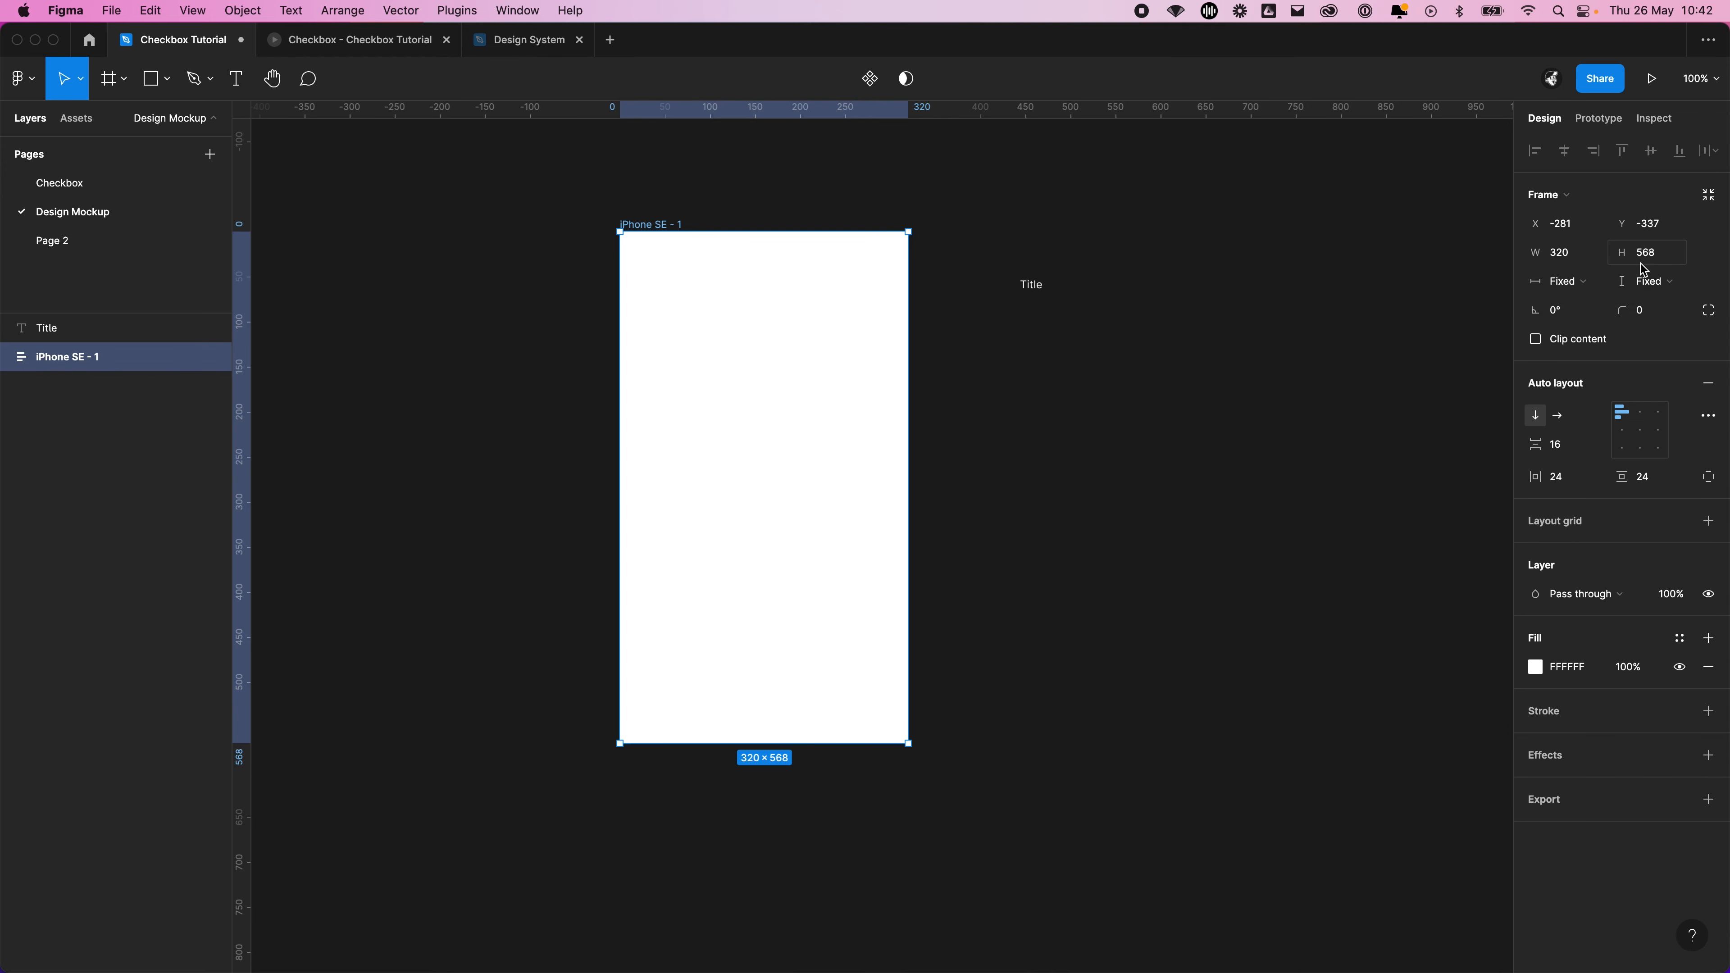
{"action": "left_click", "coordinate": [1096, 368]}
{"action": "left_click_drag", "start_coordinate": [1035, 284], "coordinate": [745, 278]}
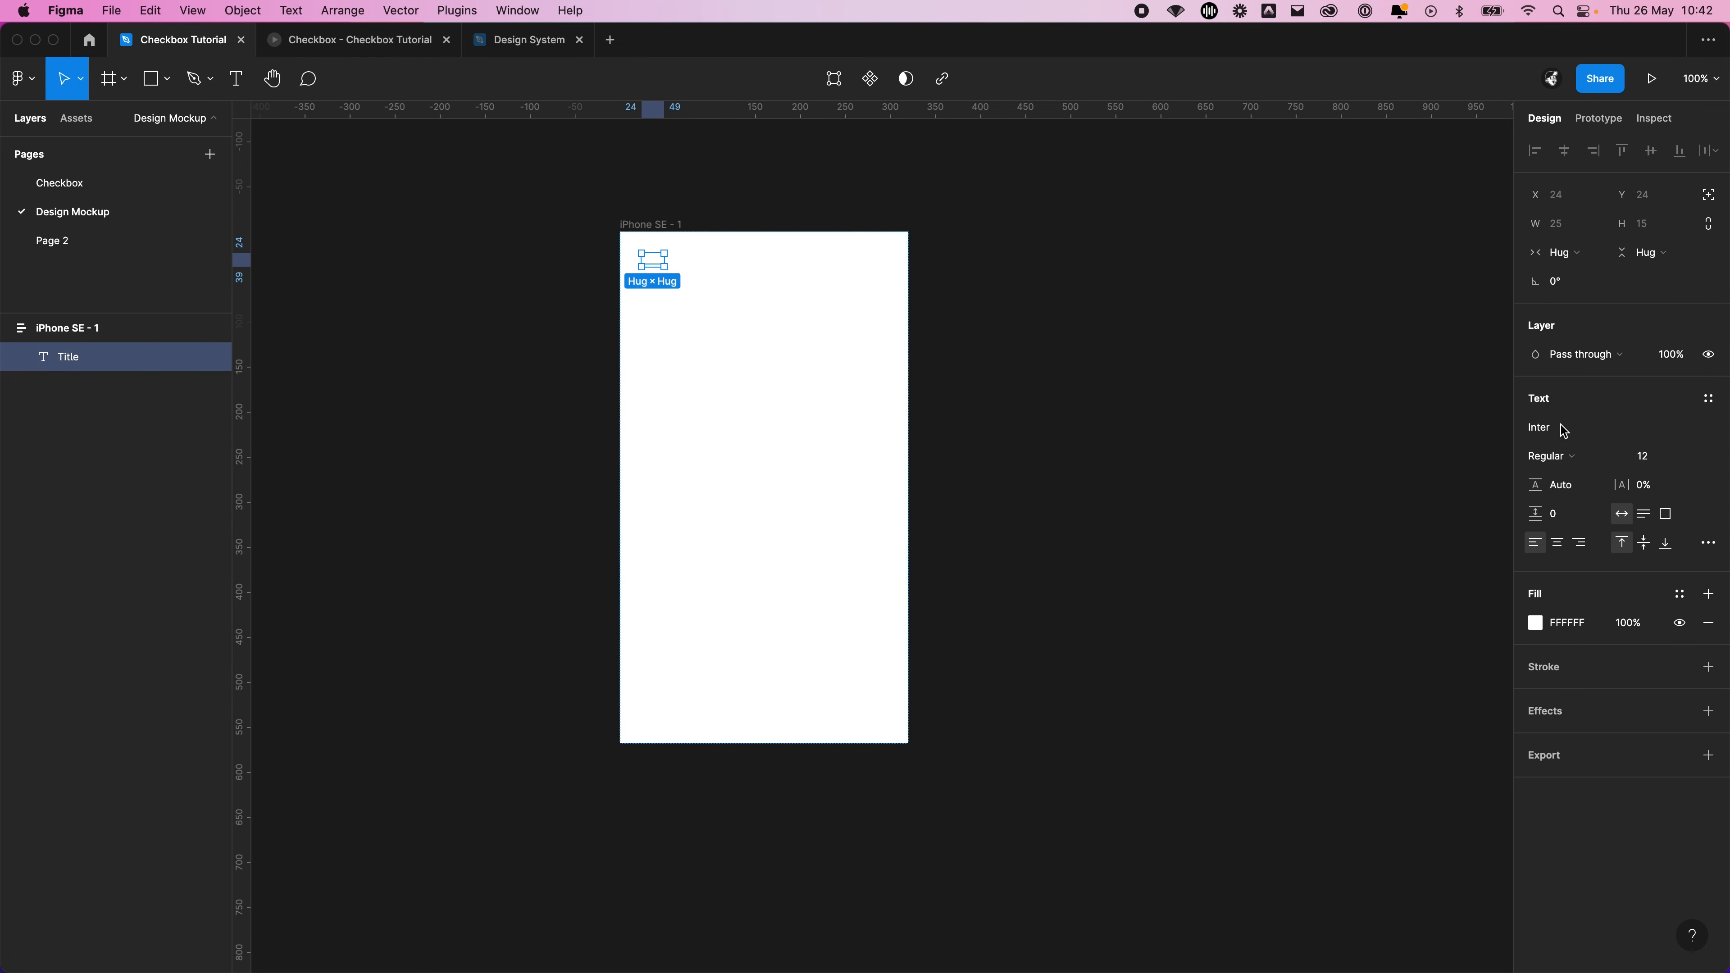
Format the Title text as Semi Bold, size 24, with the Iris/100 colour style
{"action": "left_click", "coordinate": [1571, 457]}
{"action": "left_click", "coordinate": [1595, 497]}
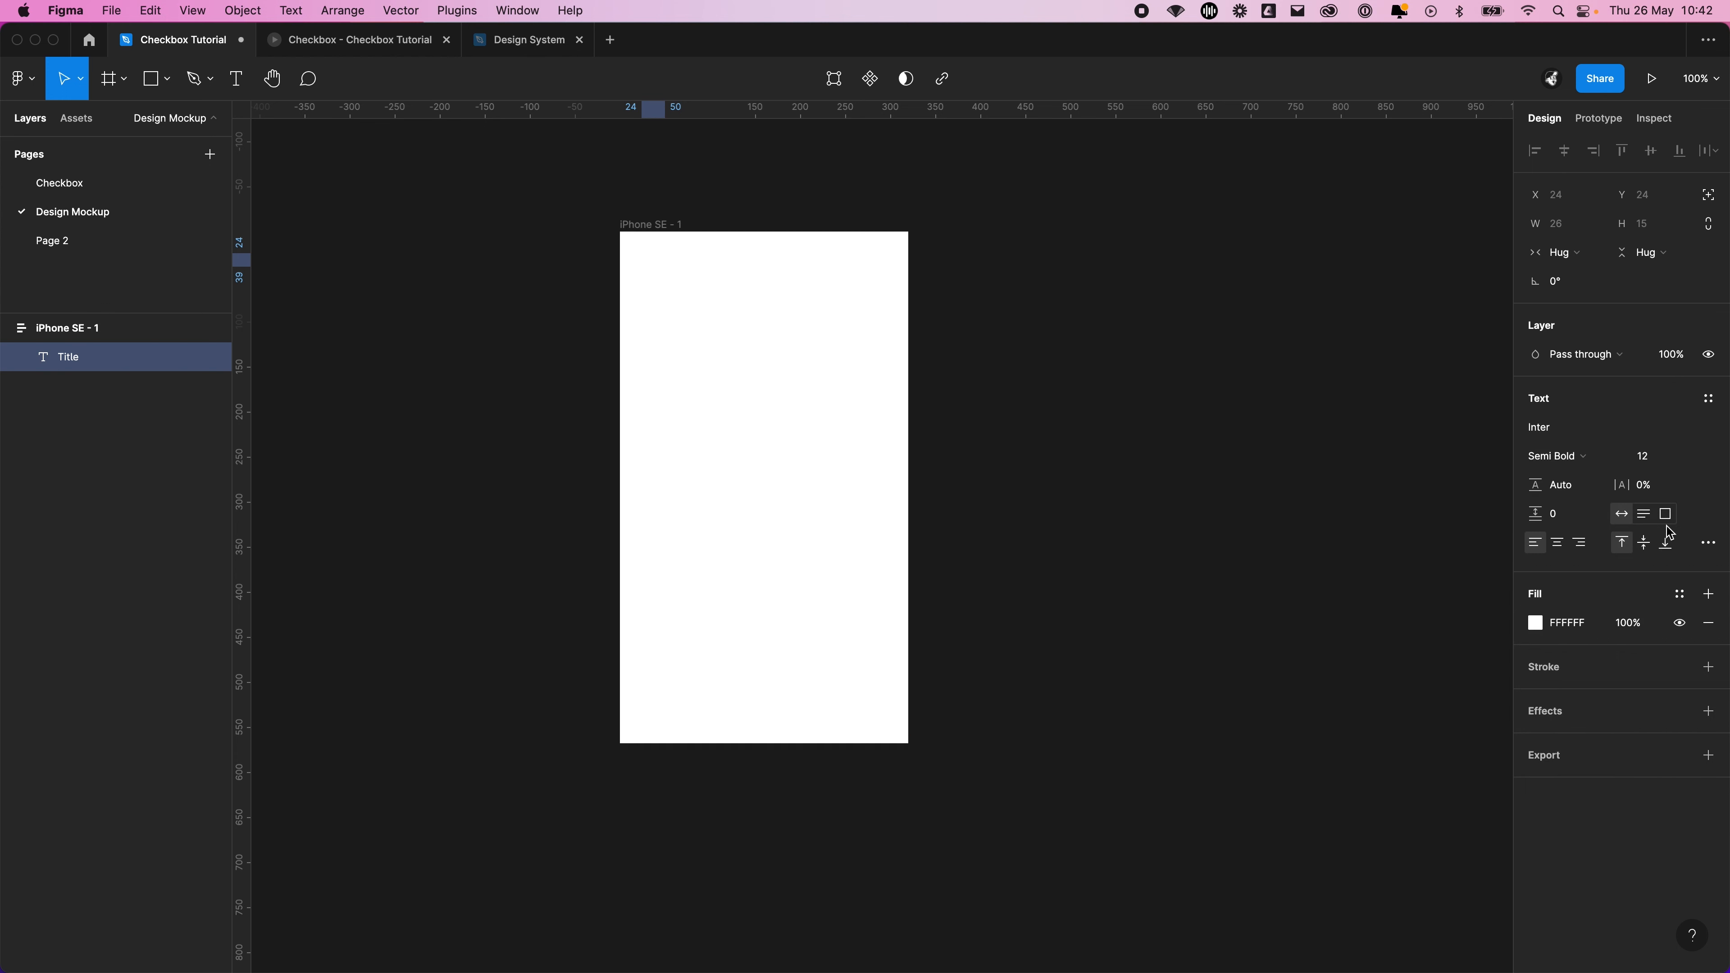
{"action": "left_click", "coordinate": [1679, 593]}
{"action": "left_click", "coordinate": [1557, 828]}
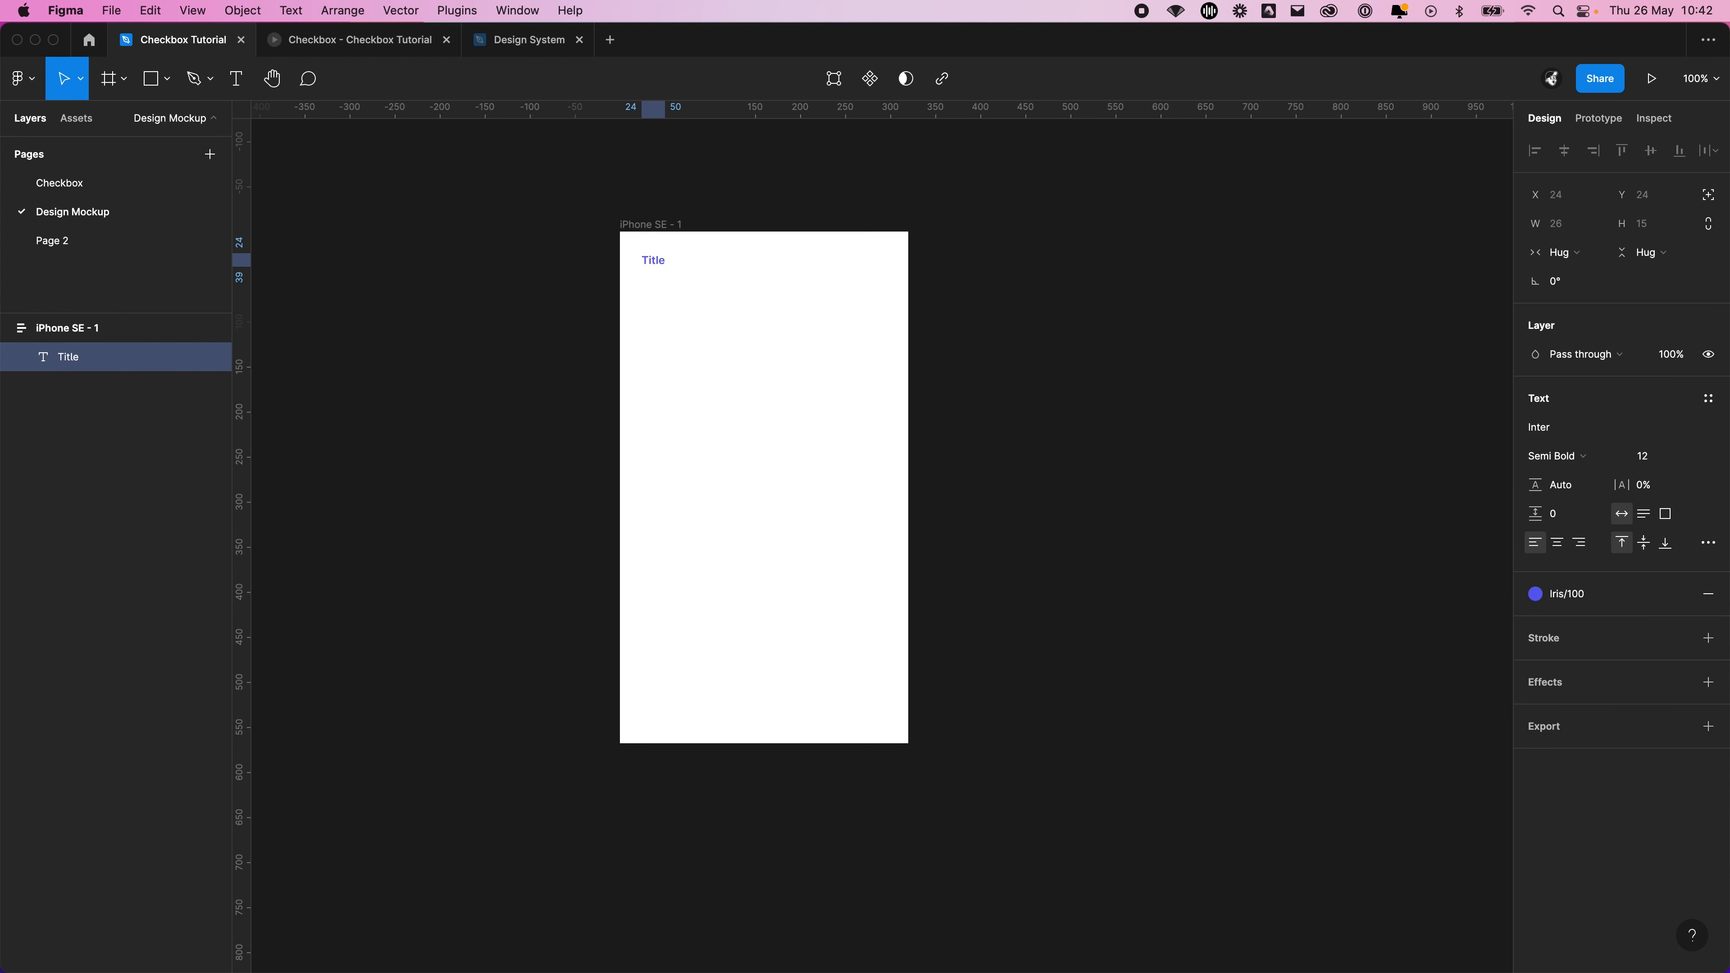
{"action": "left_click", "coordinate": [1698, 459]}
{"action": "left_click", "coordinate": [1674, 588]}
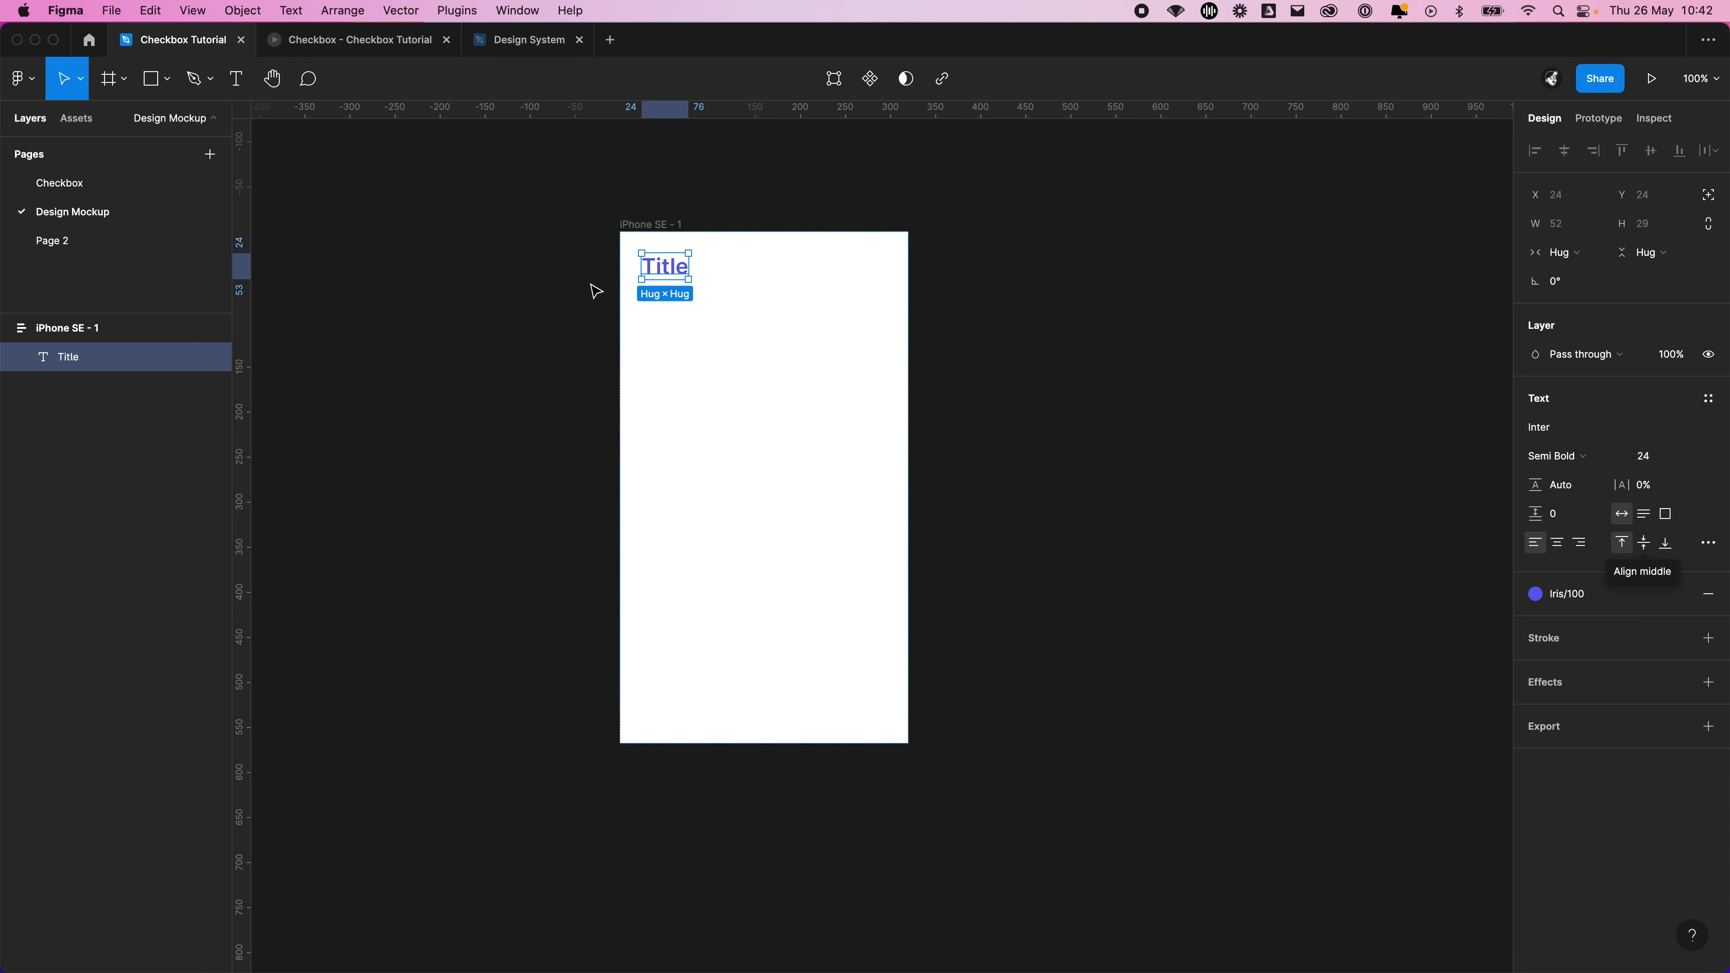
Replace the wording of the Title text in the iPhone SE frame with Settings
{"action": "double_click", "coordinate": [669, 269]}
{"action": "type", "text": "Th"}
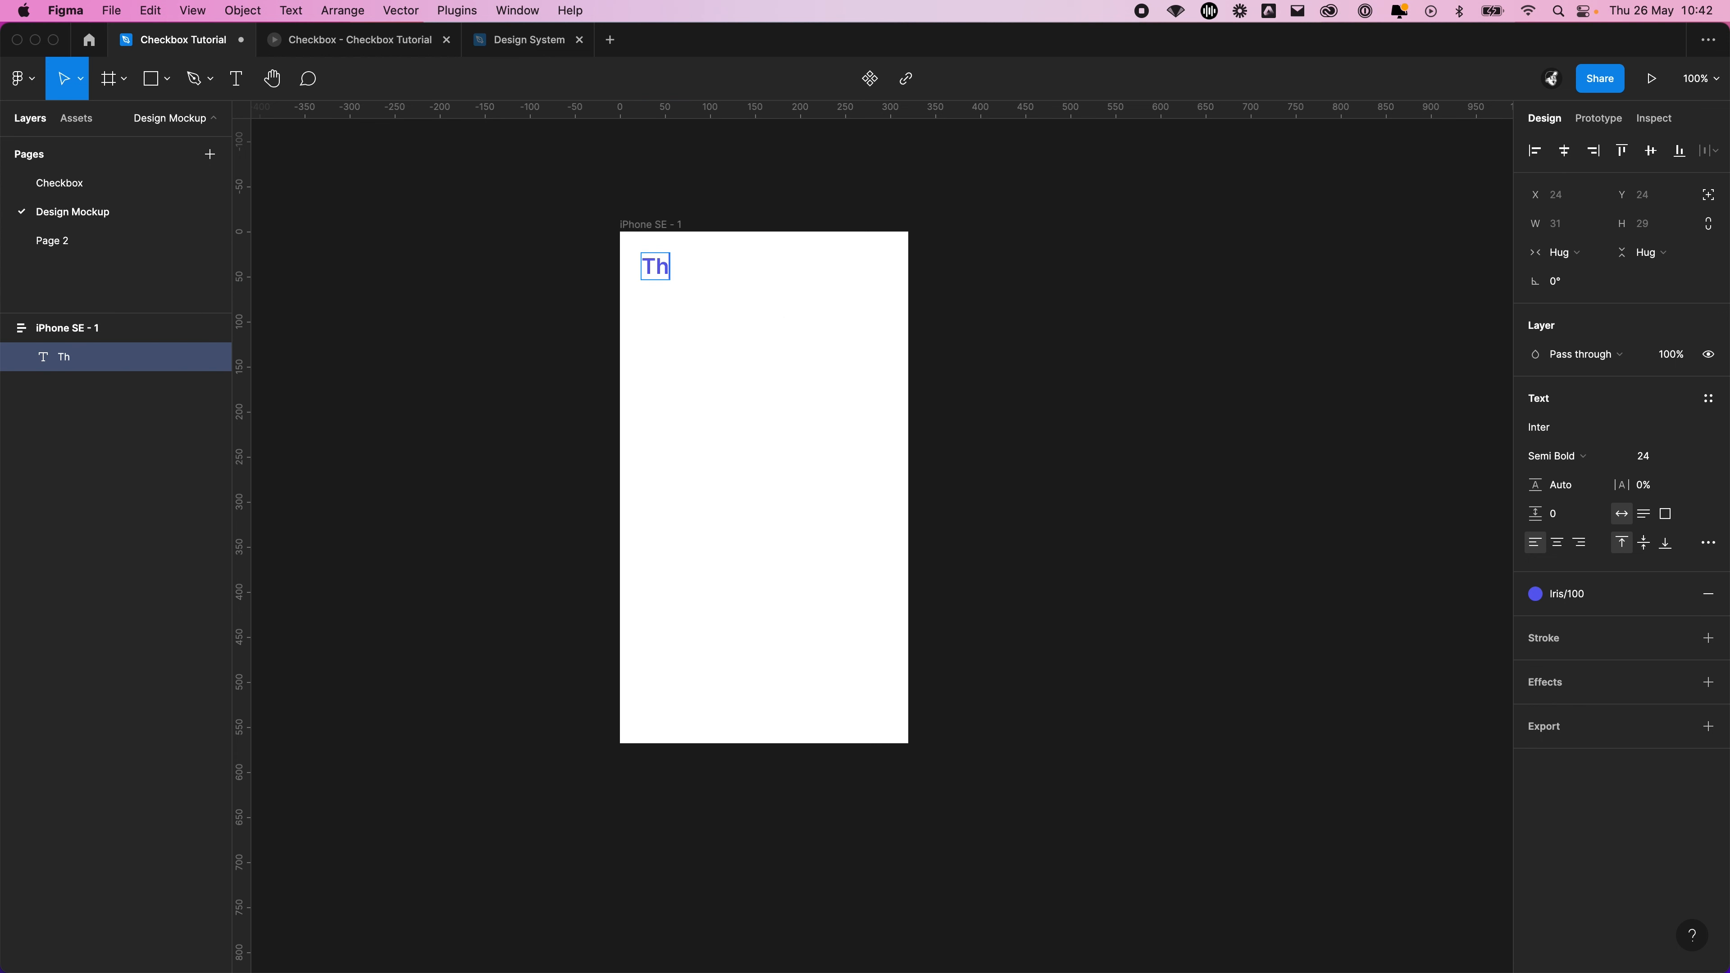
{"action": "type", "text": "is is our totle"}
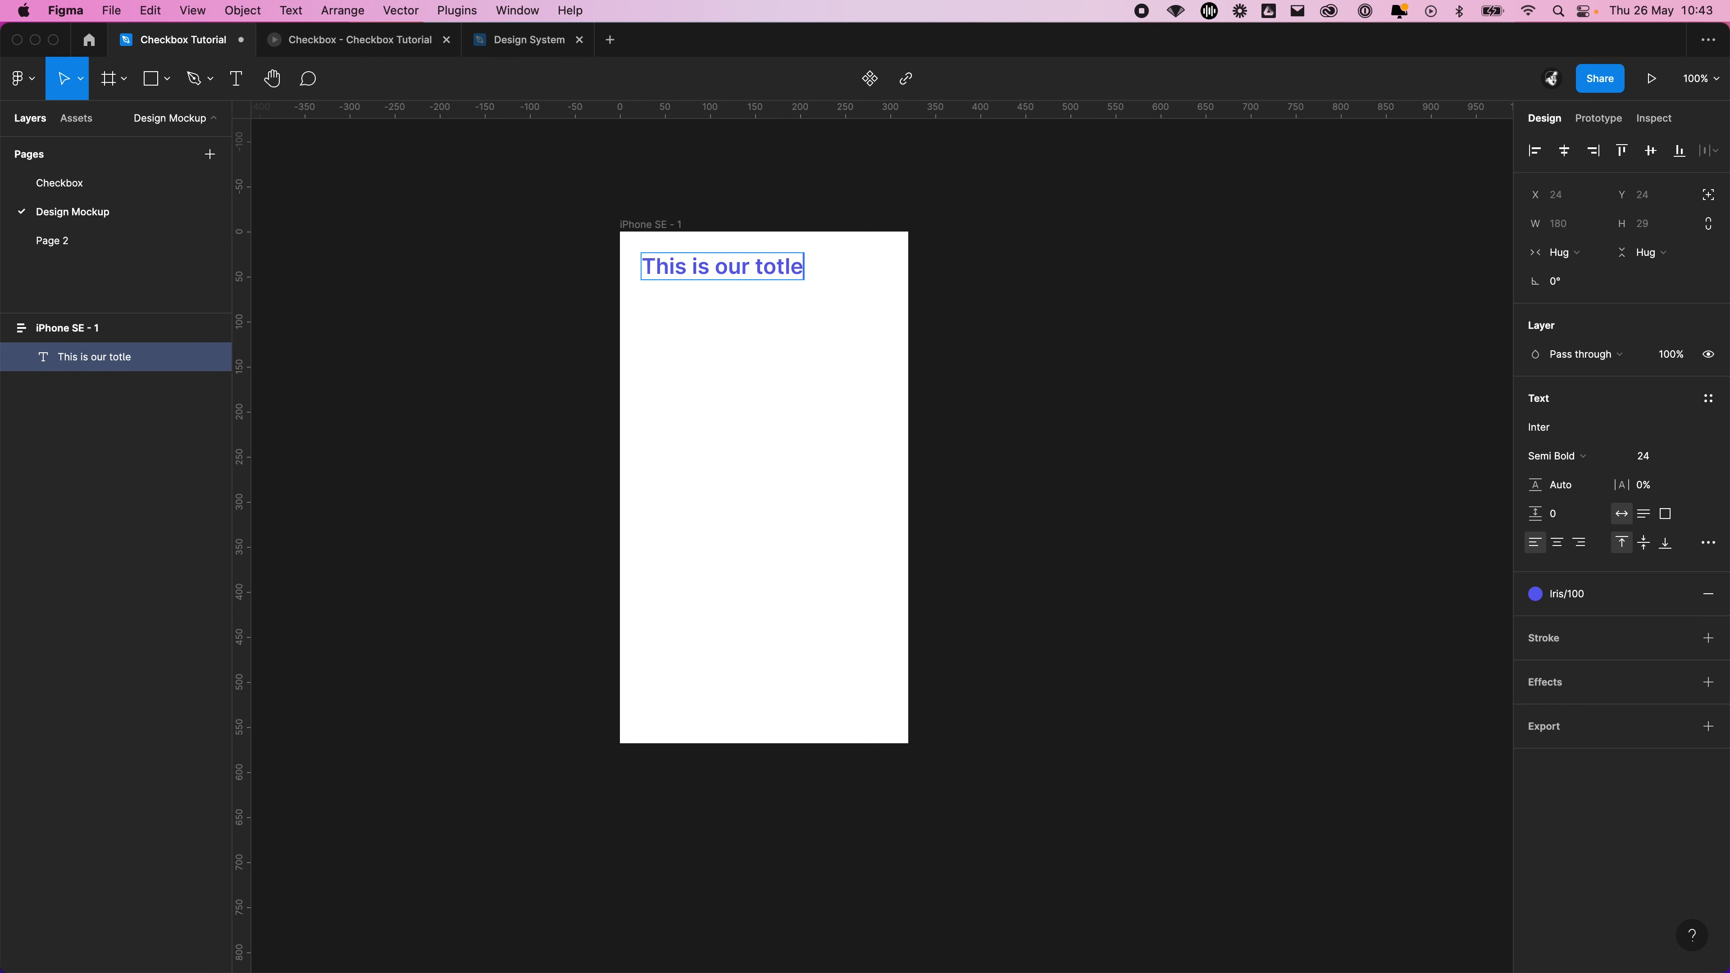
{"action": "key", "text": "super+a"}
{"action": "type", "text": "Settings"}
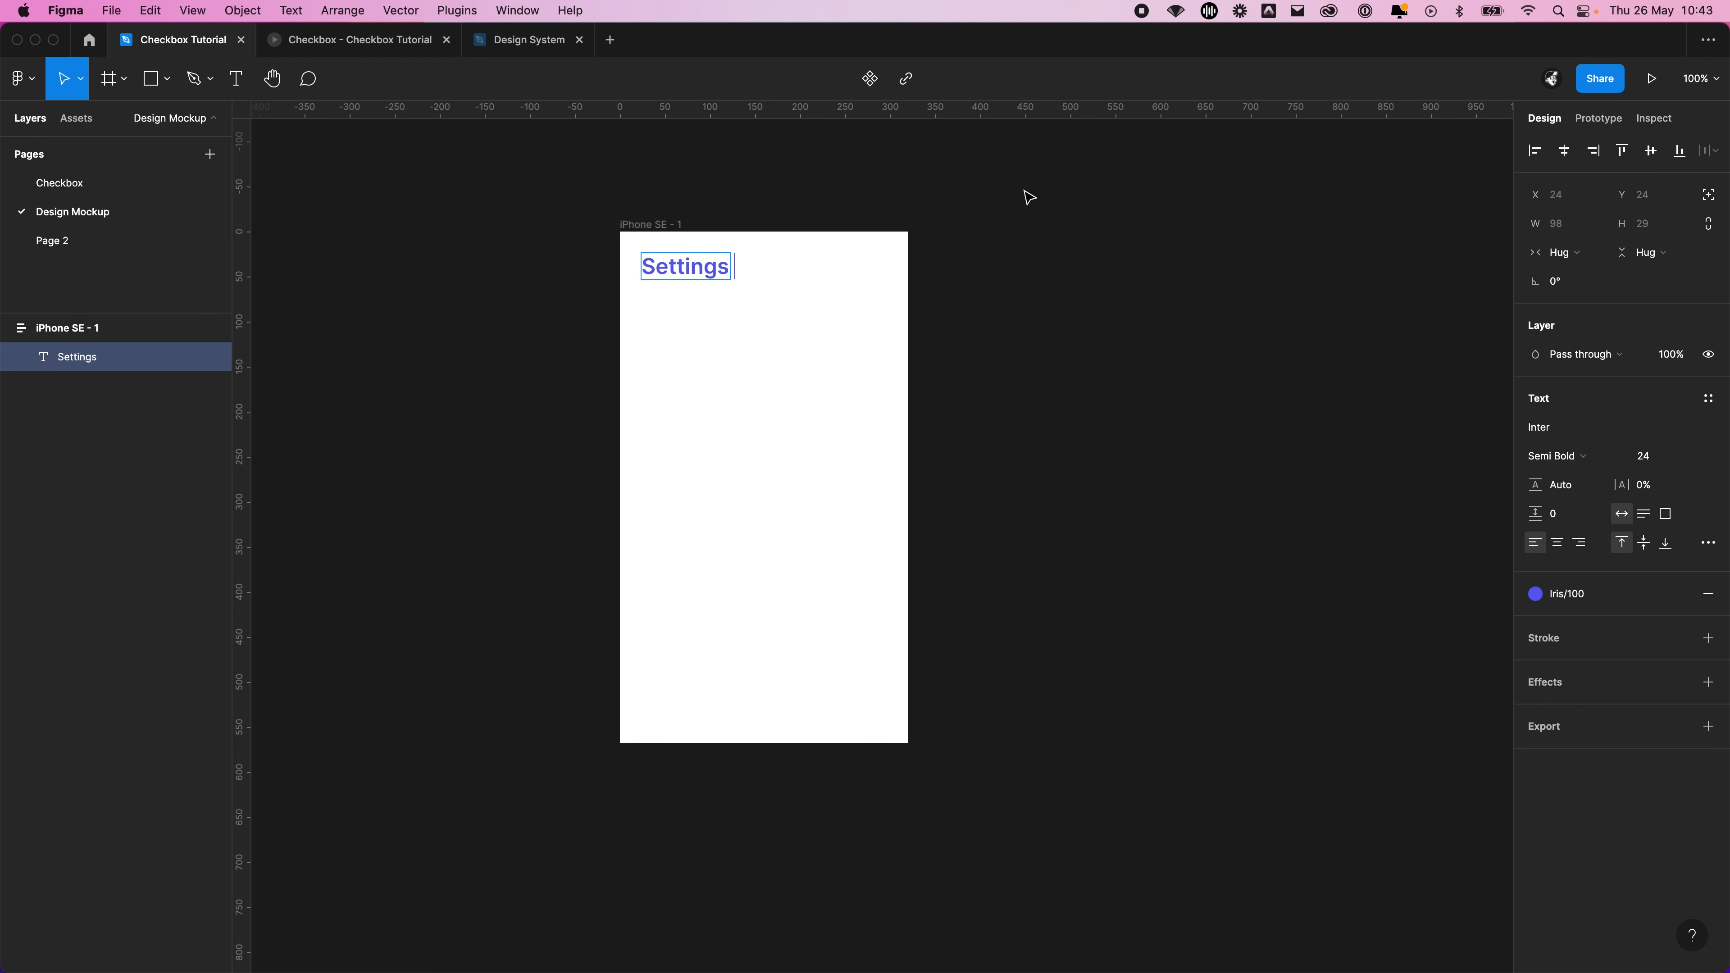
{"action": "key", "text": "Escape"}
{"action": "left_click", "coordinate": [1041, 223]}
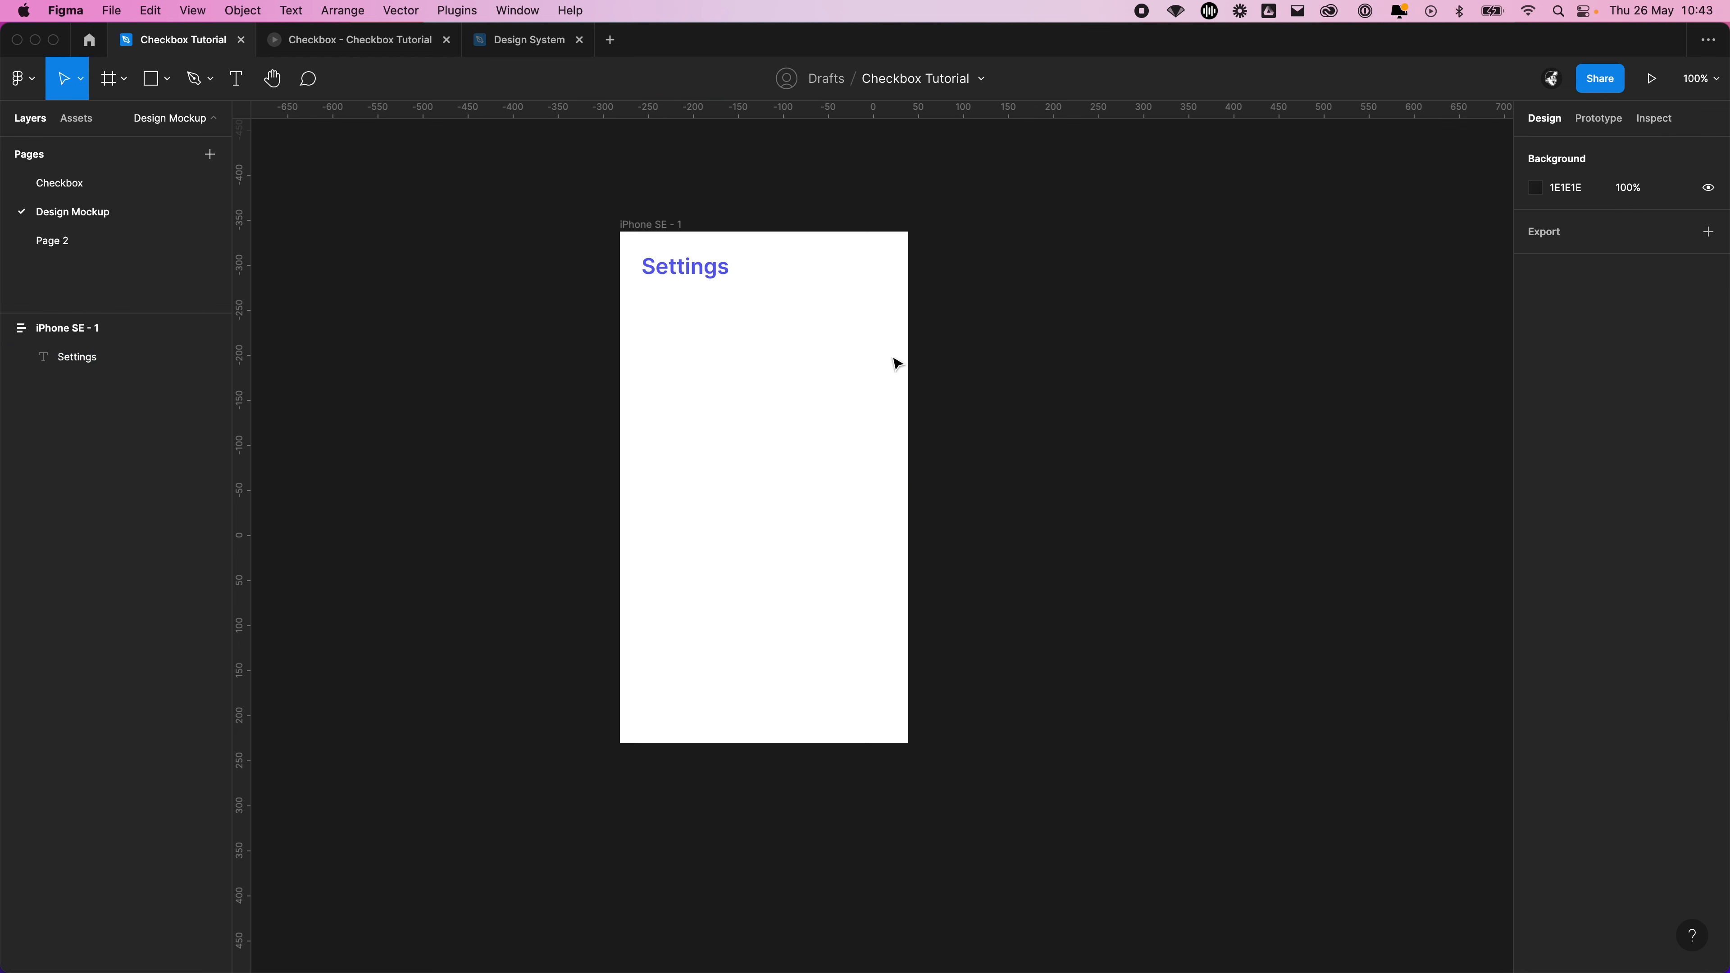
Duplicate the Settings text within the iPhone SE frame and change the copy's wording to Sub header
{"action": "left_click", "coordinate": [714, 271]}
{"action": "left_click", "coordinate": [1083, 292]}
{"action": "left_click", "coordinate": [725, 267]}
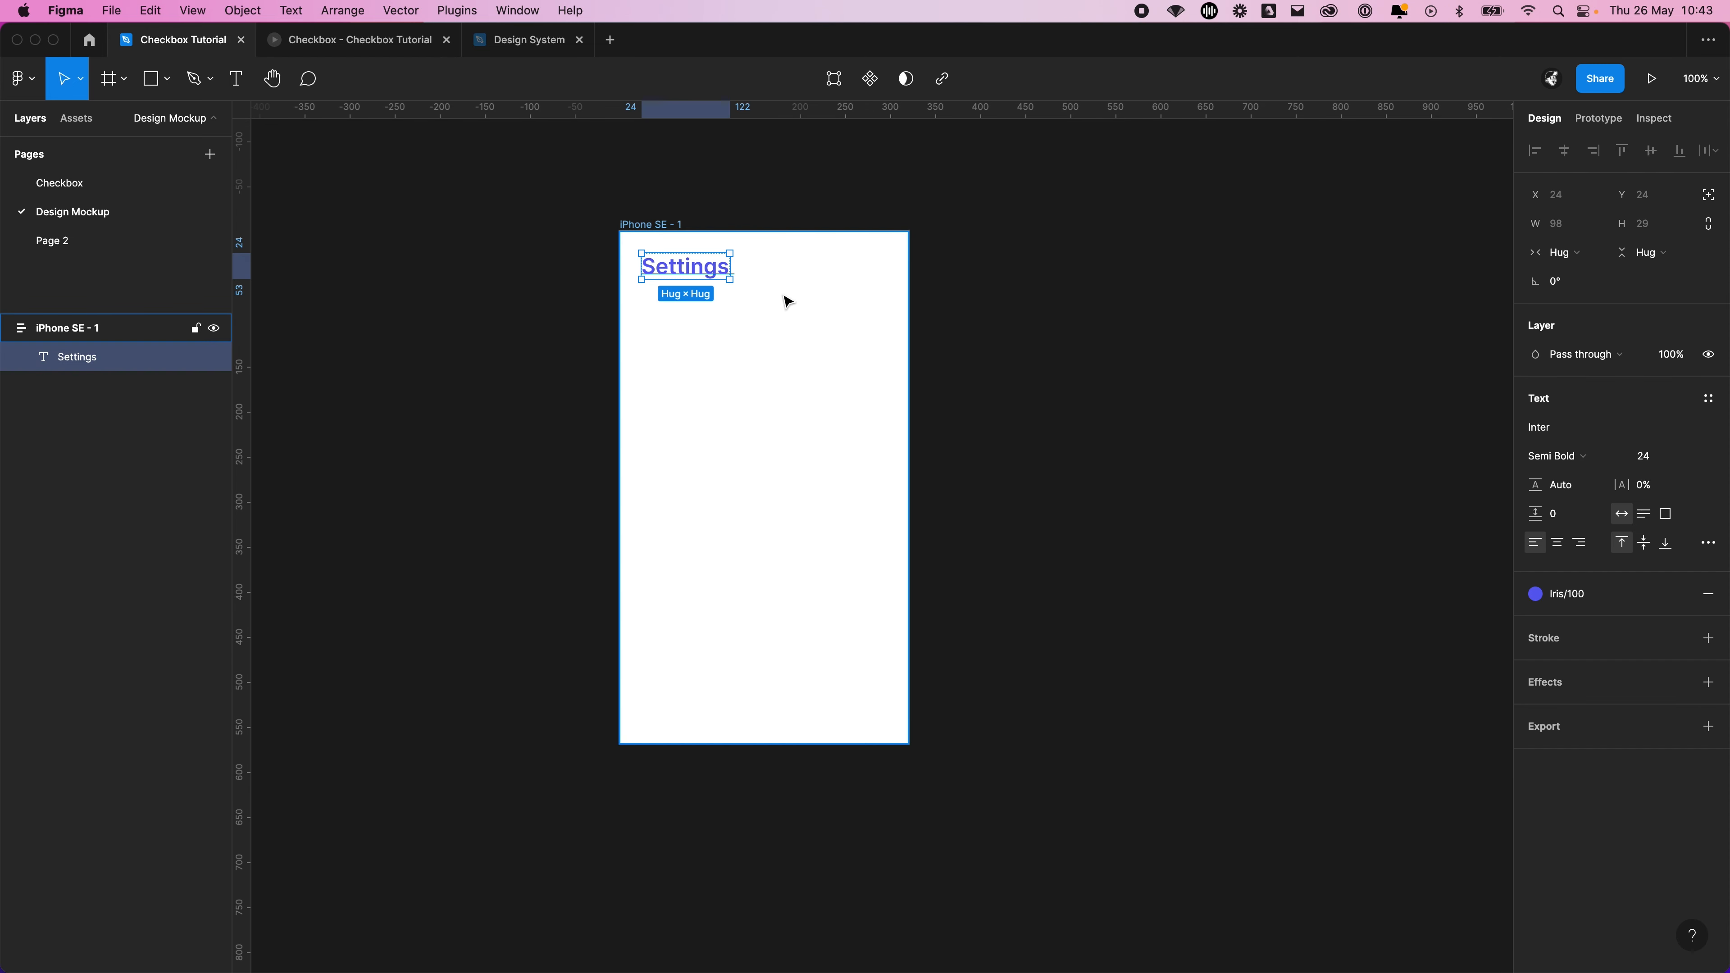
{"action": "key", "text": "super+d"}
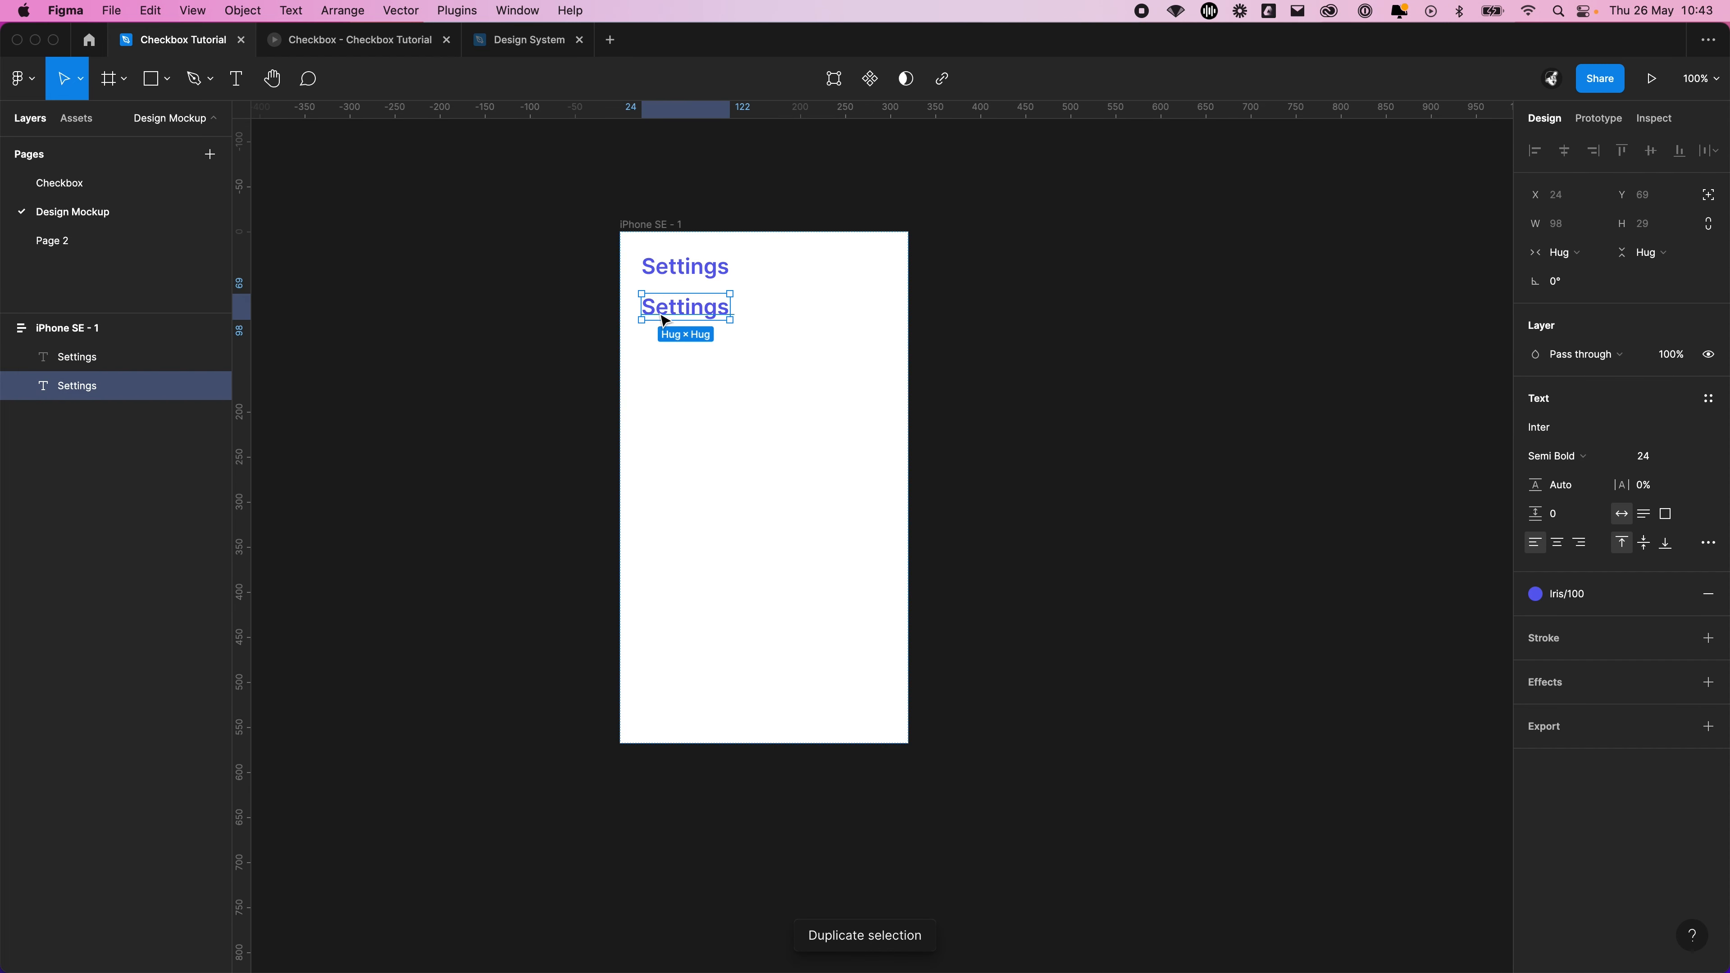
{"action": "double_click", "coordinate": [664, 310]}
{"action": "type", "text": "Sub header"}
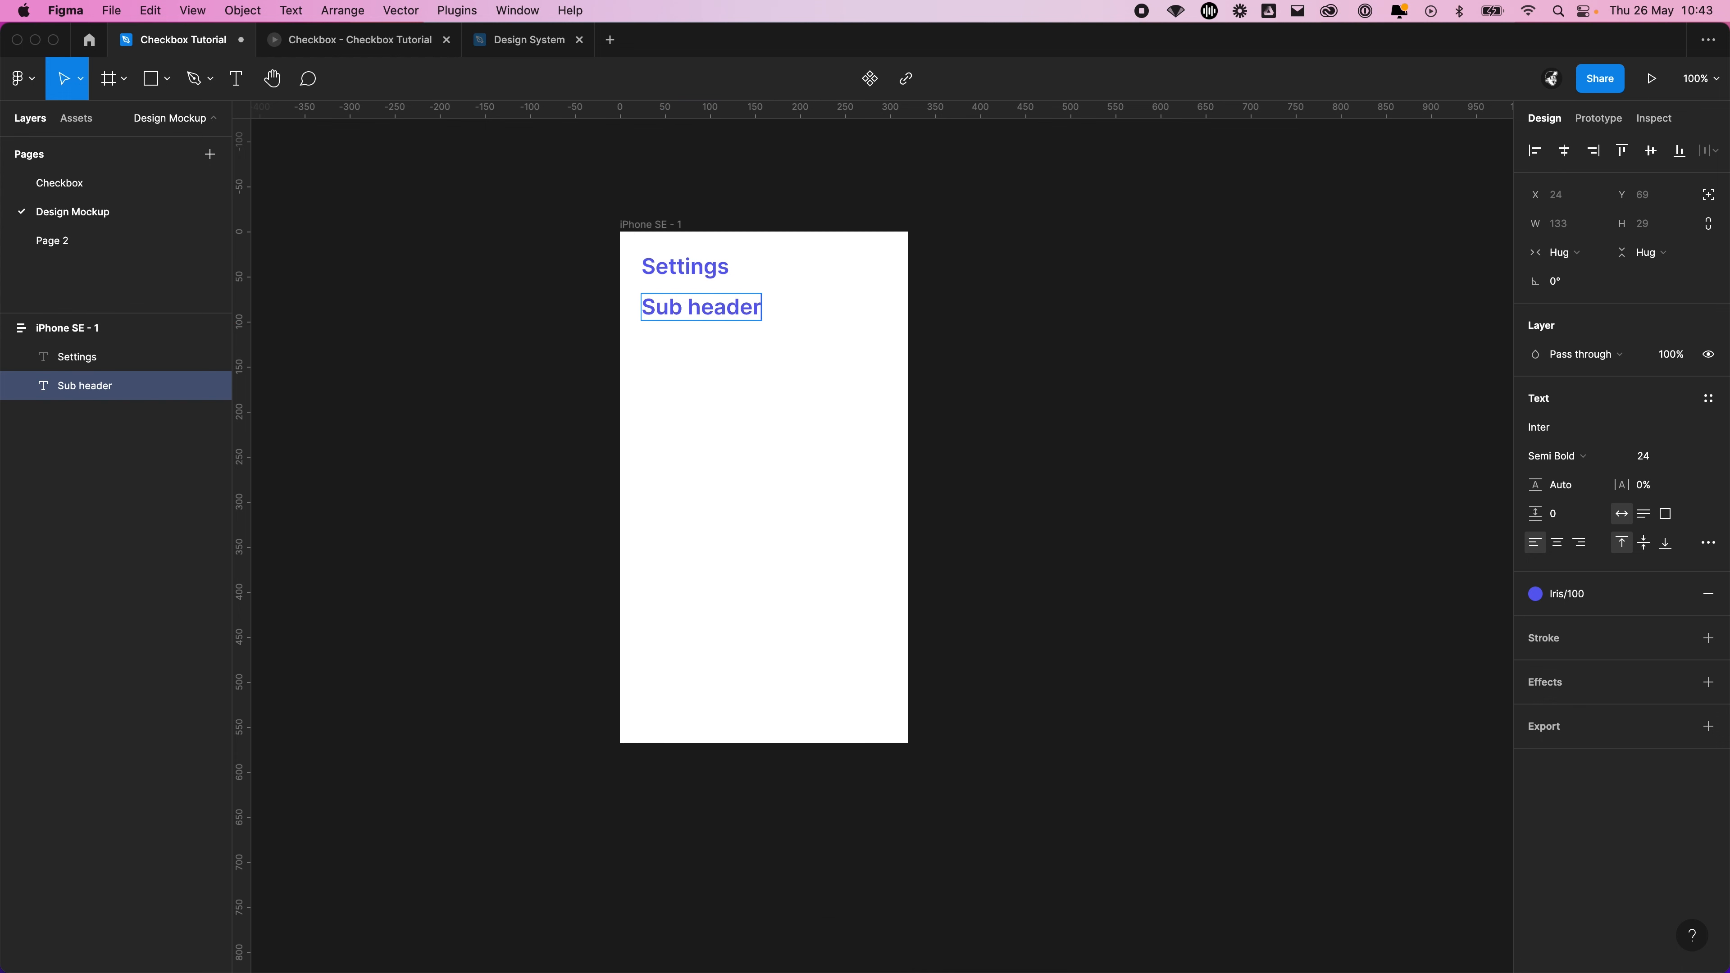
Set the font size of the Sub header text to 16
{"action": "key", "text": "super+a"}
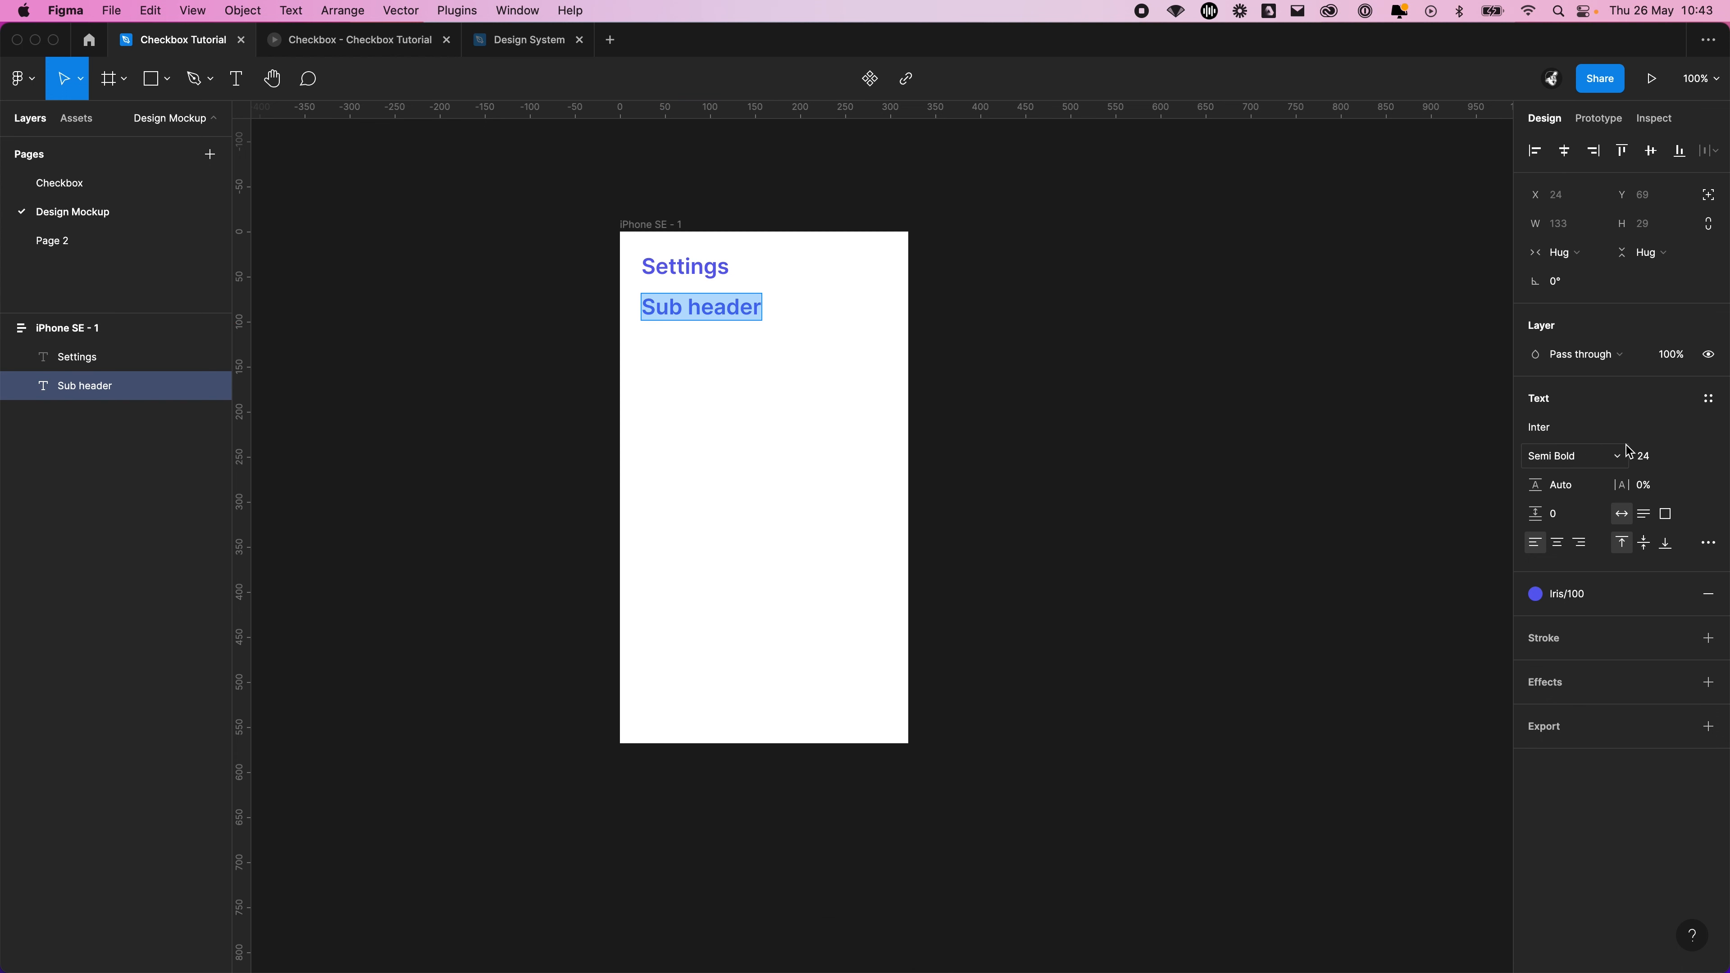
{"action": "left_click", "coordinate": [1690, 458]}
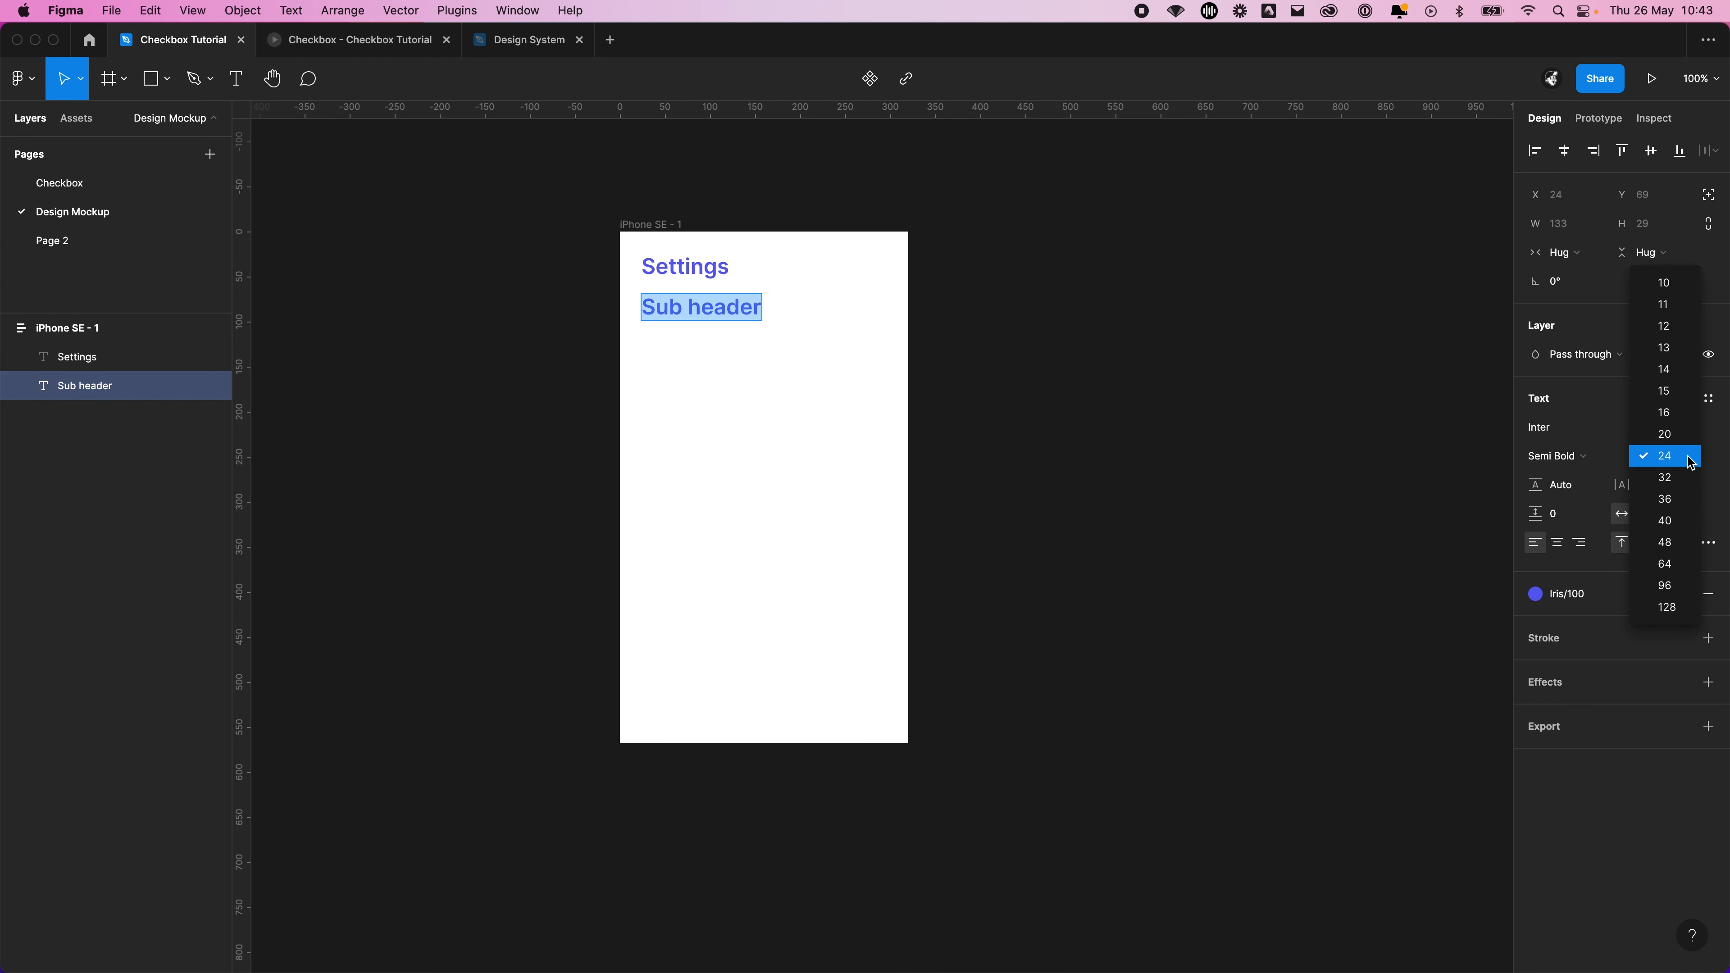
{"action": "left_click", "coordinate": [1679, 422]}
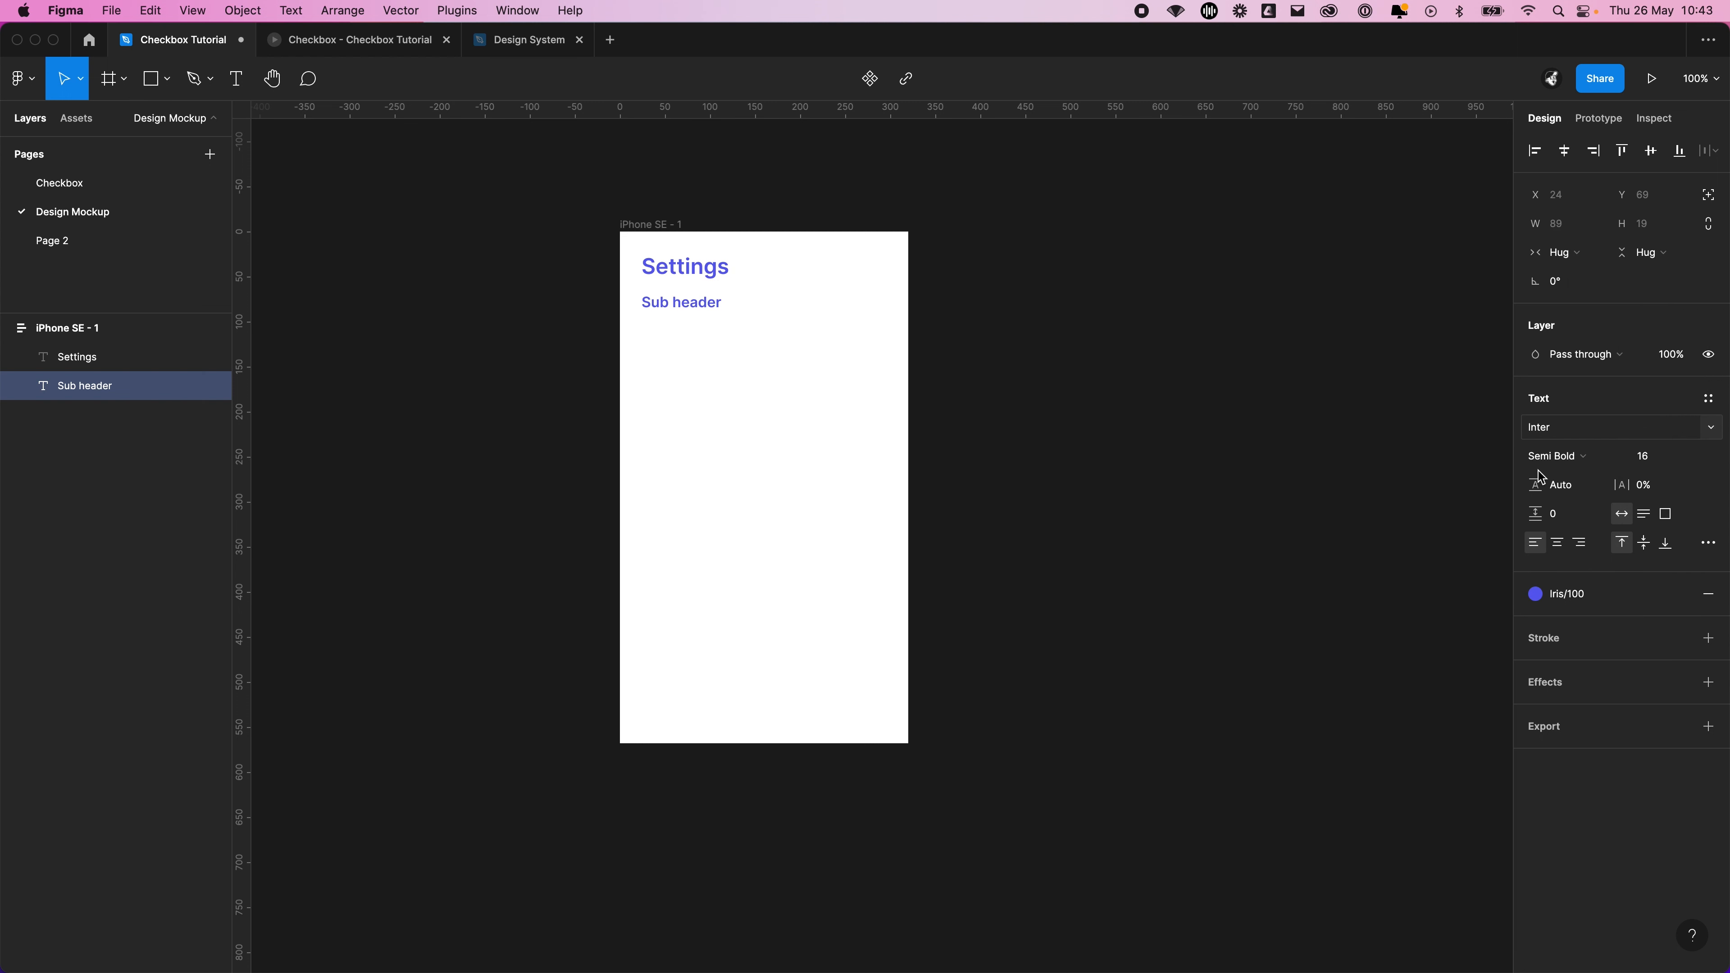
{"action": "key", "text": "Escape"}
{"action": "left_click", "coordinate": [1071, 528]}
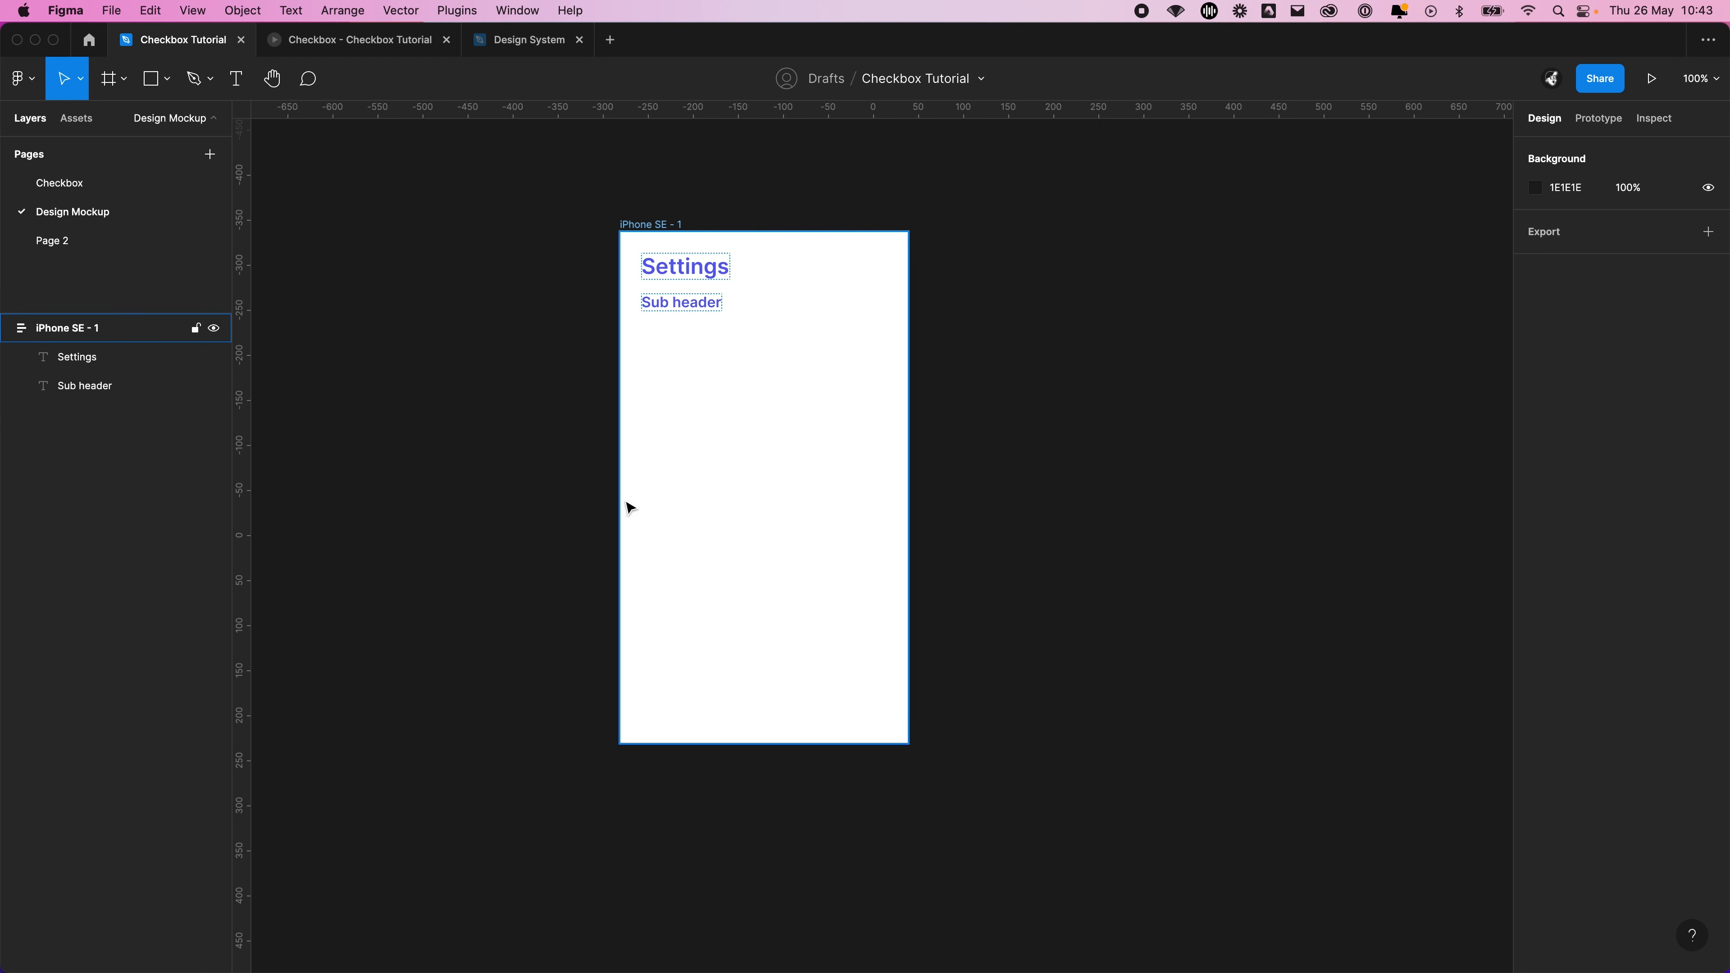
Insert an instance of the local Checkbox component into the iPhone SE frame below the Sub header text
{"action": "left_click", "coordinate": [84, 127]}
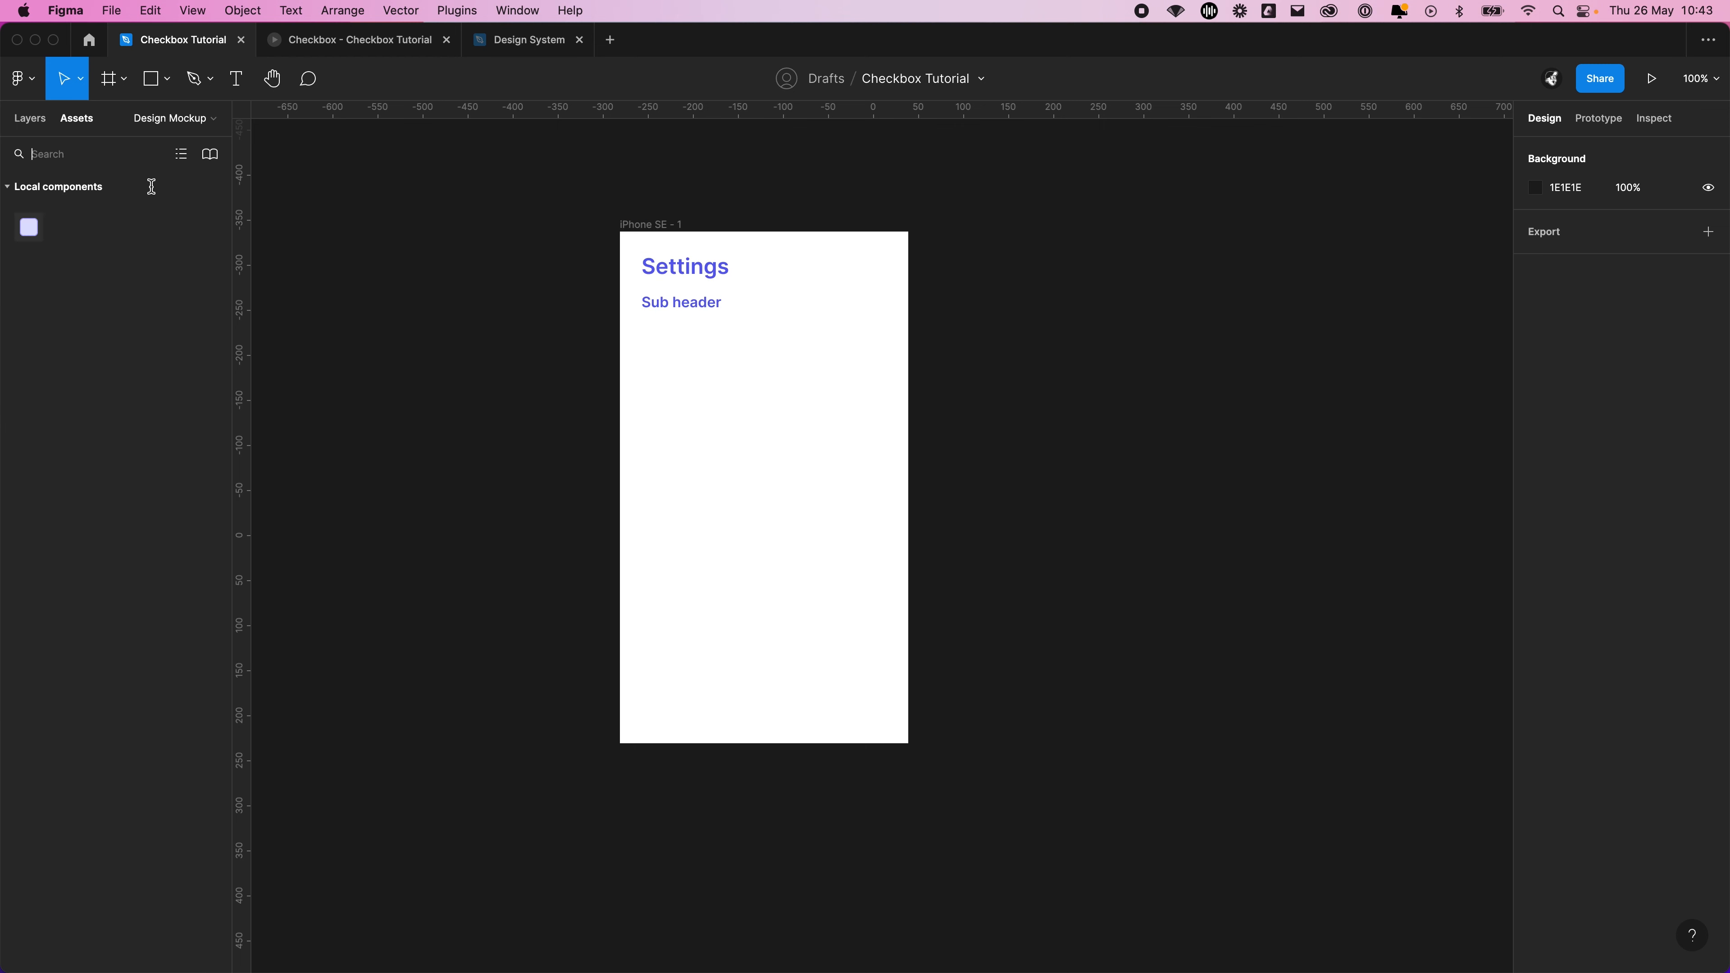
{"action": "left_click_drag", "start_coordinate": [29, 227], "coordinate": [662, 338]}
{"action": "left_click", "coordinate": [1001, 350]}
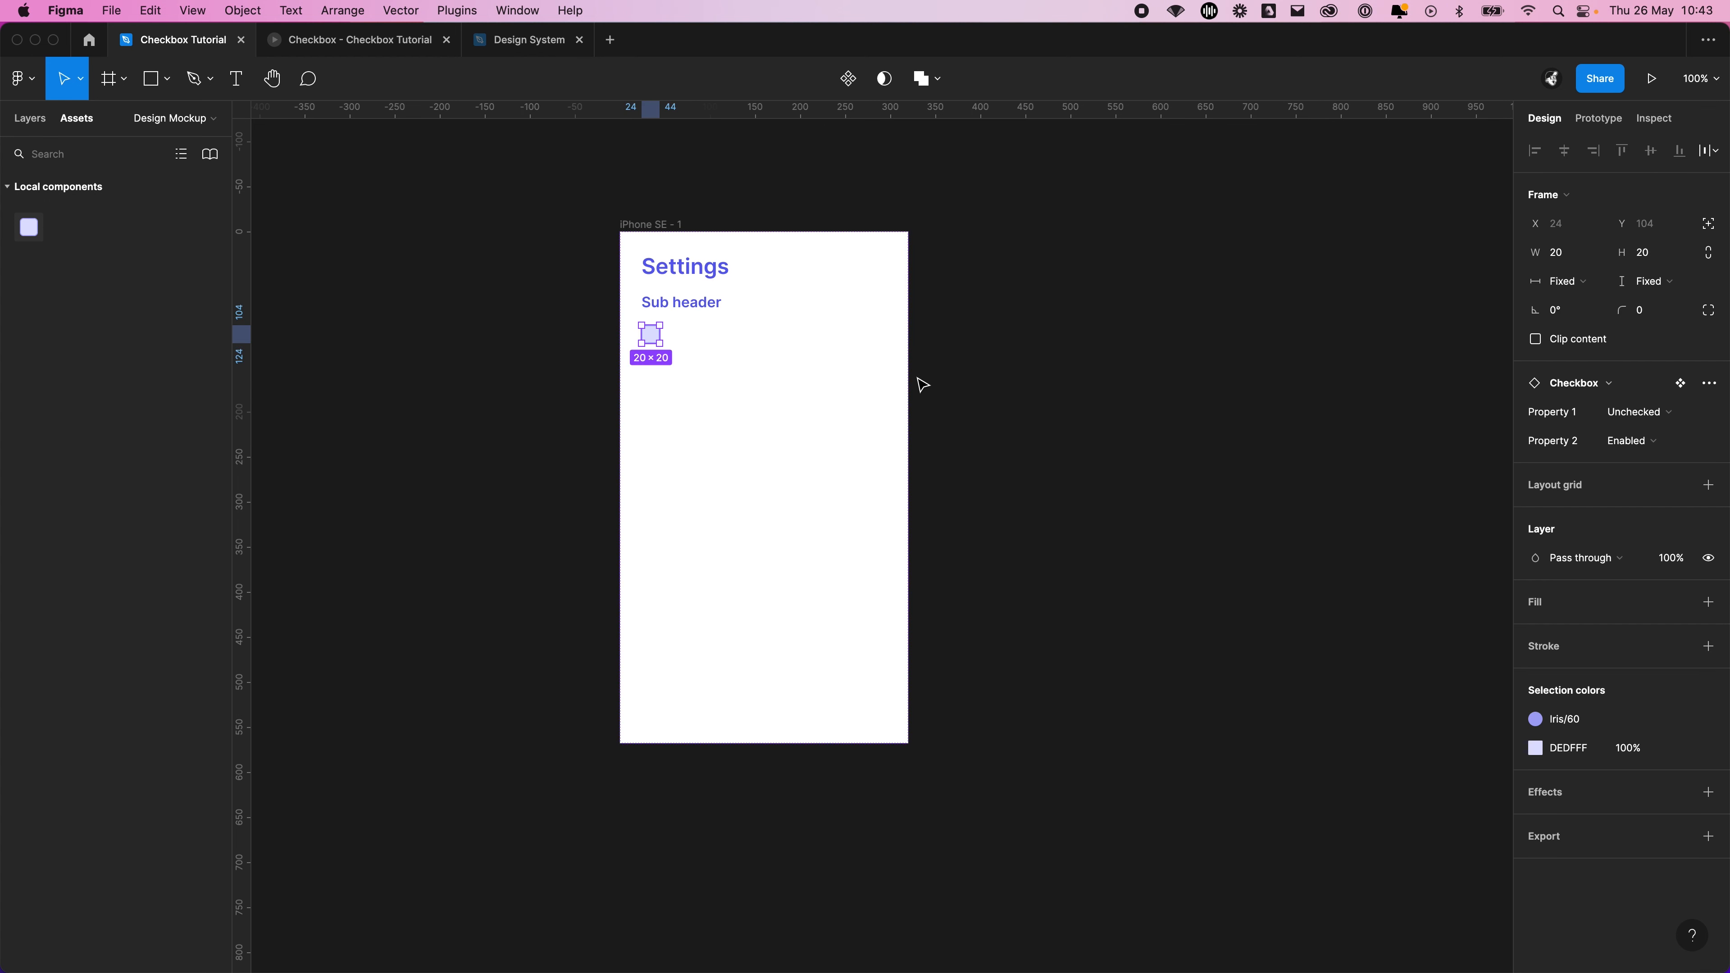
Duplicate the checkbox four times to stack five checkboxes below the Sub header text
{"action": "key", "text": "super+d"}
{"action": "key", "text": "super+d"}
{"action": "key", "text": "super+d"}
{"action": "key", "text": "super+d"}
{"action": "left_click", "coordinate": [938, 456]}
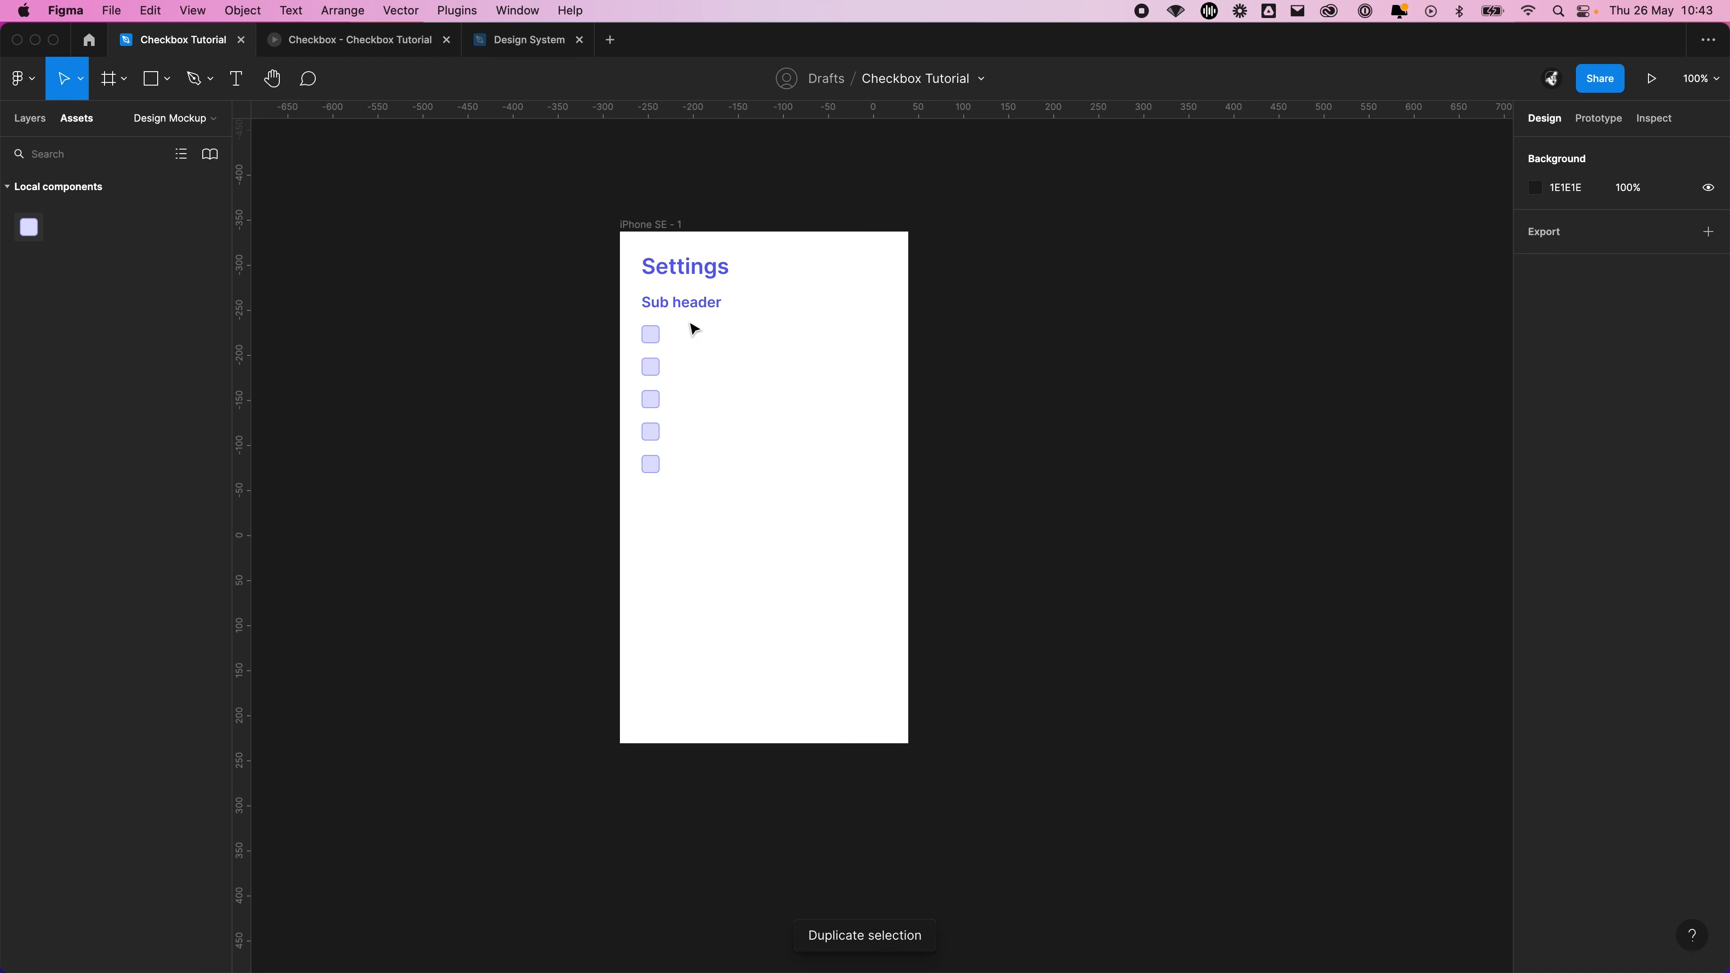
Delete the four duplicated checkboxes, keeping only the first one below the Sub header text
{"action": "left_click", "coordinate": [651, 338]}
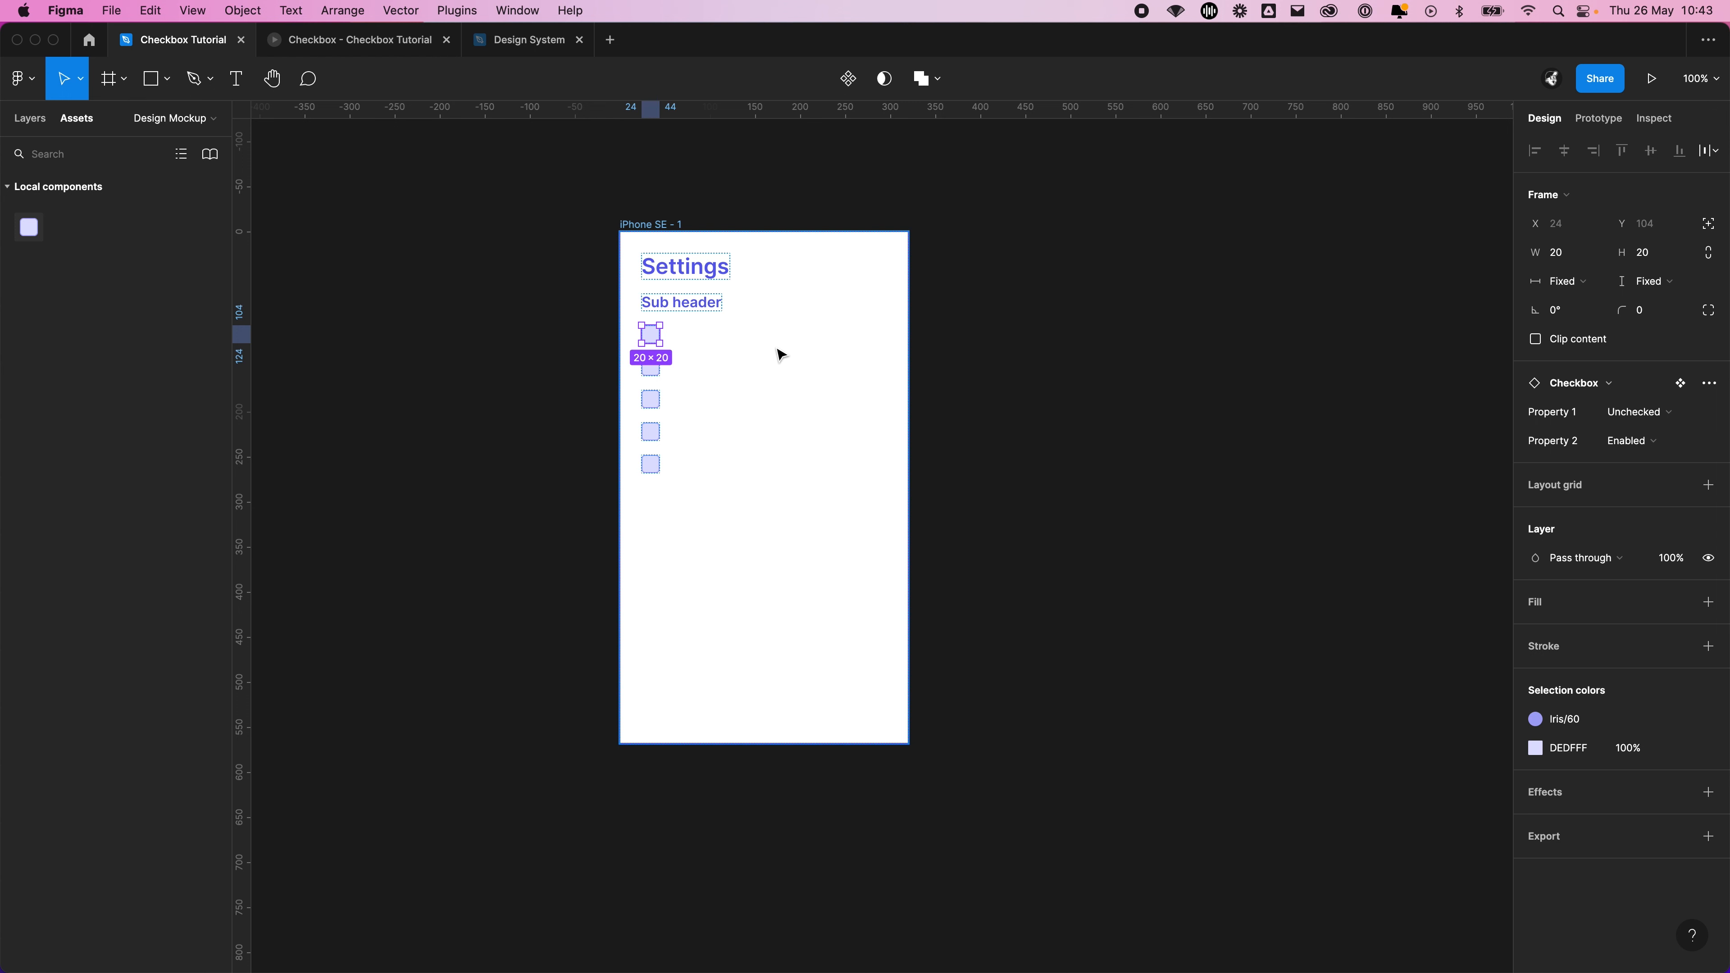
{"action": "left_click", "coordinate": [647, 467]}
{"action": "left_click", "coordinate": [649, 439], "text": "shift"}
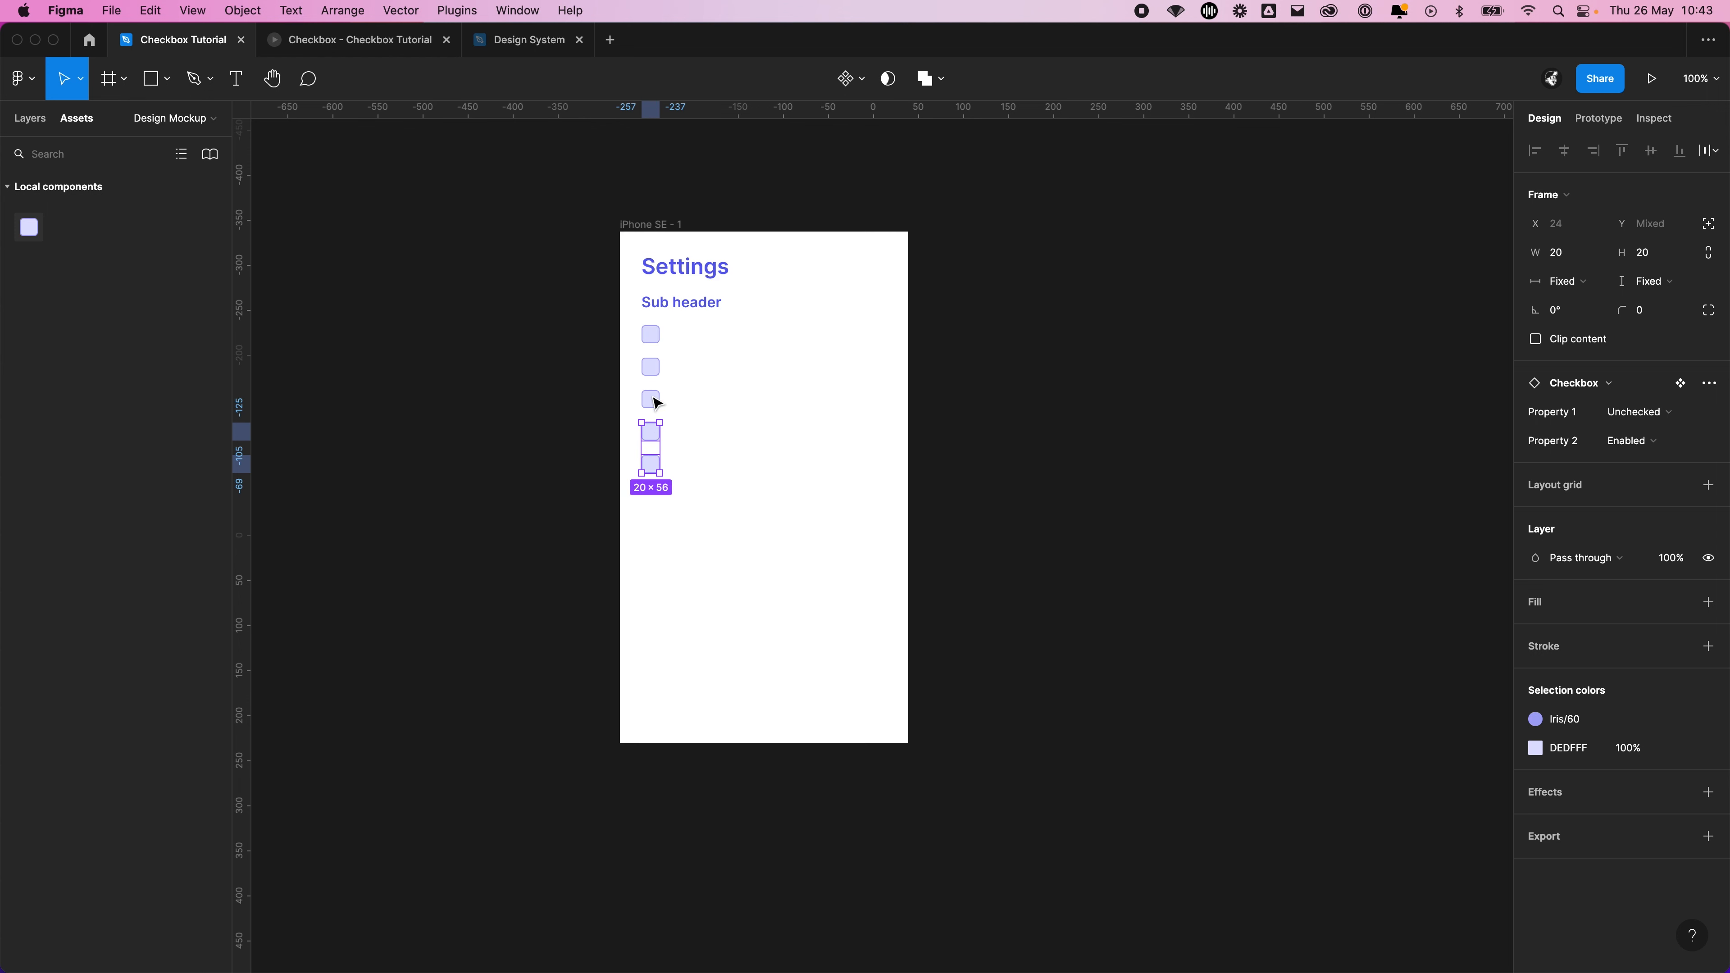
{"action": "left_click", "coordinate": [653, 397], "text": "shift"}
{"action": "left_click", "coordinate": [652, 370], "text": "shift"}
{"action": "key", "text": "Delete"}
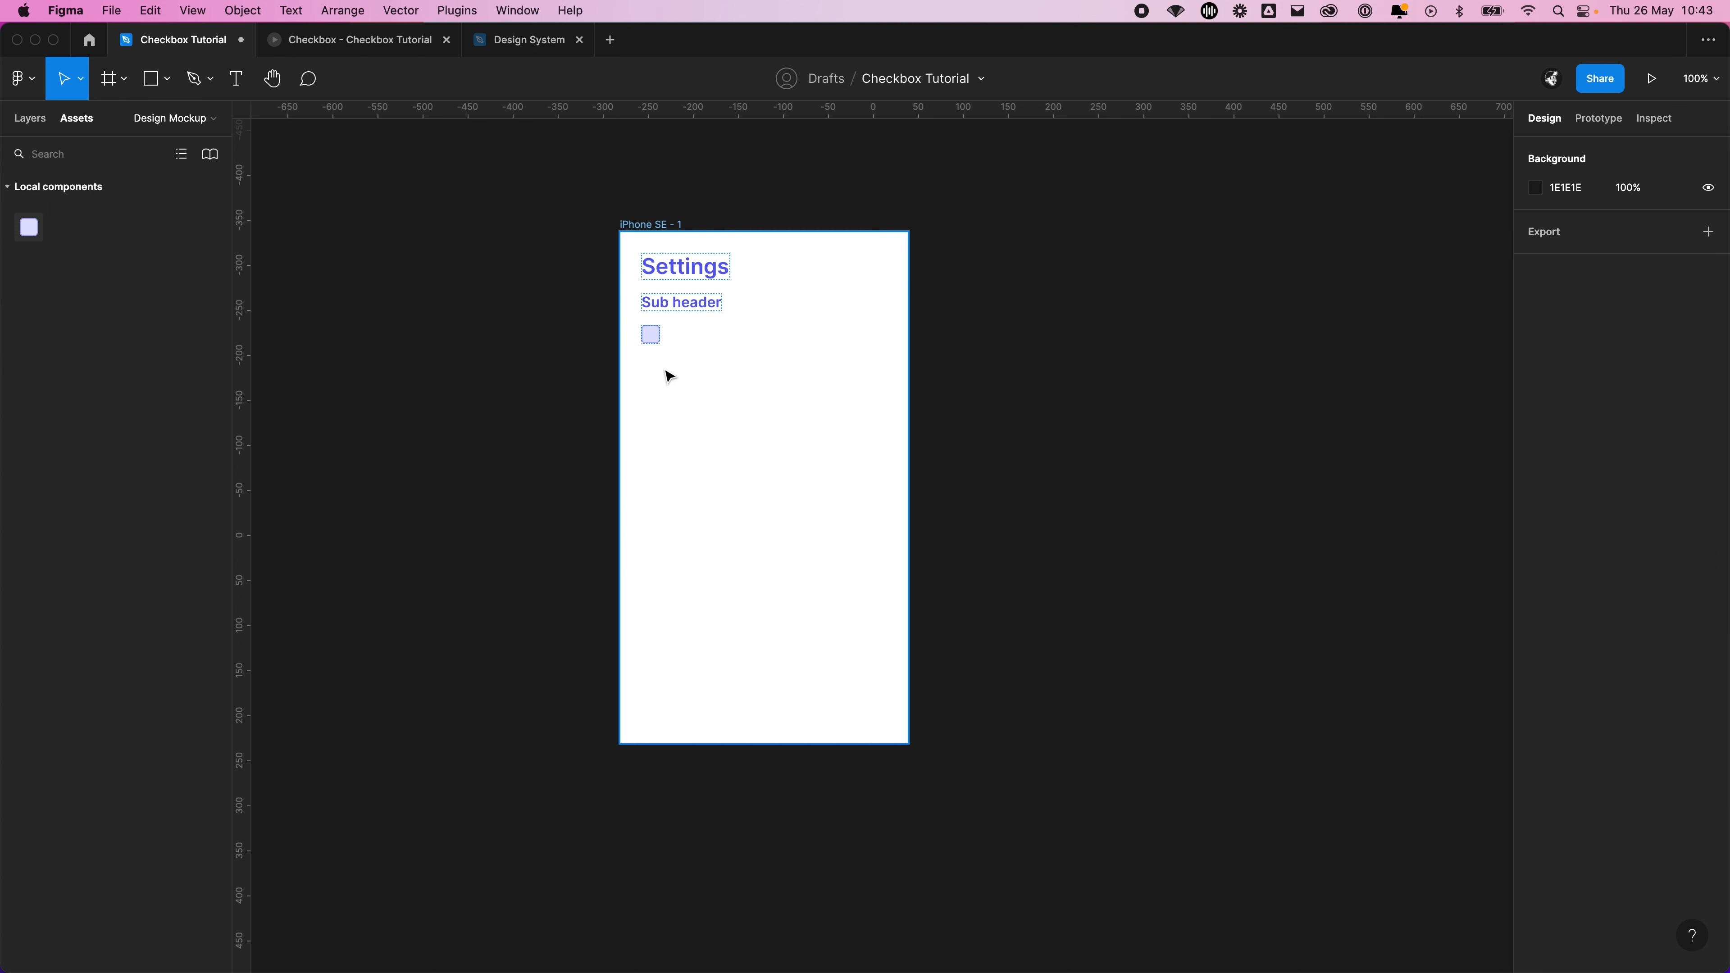
Wrap the checkbox below the Sub header text in its own auto layout frame
{"action": "left_click", "coordinate": [650, 334]}
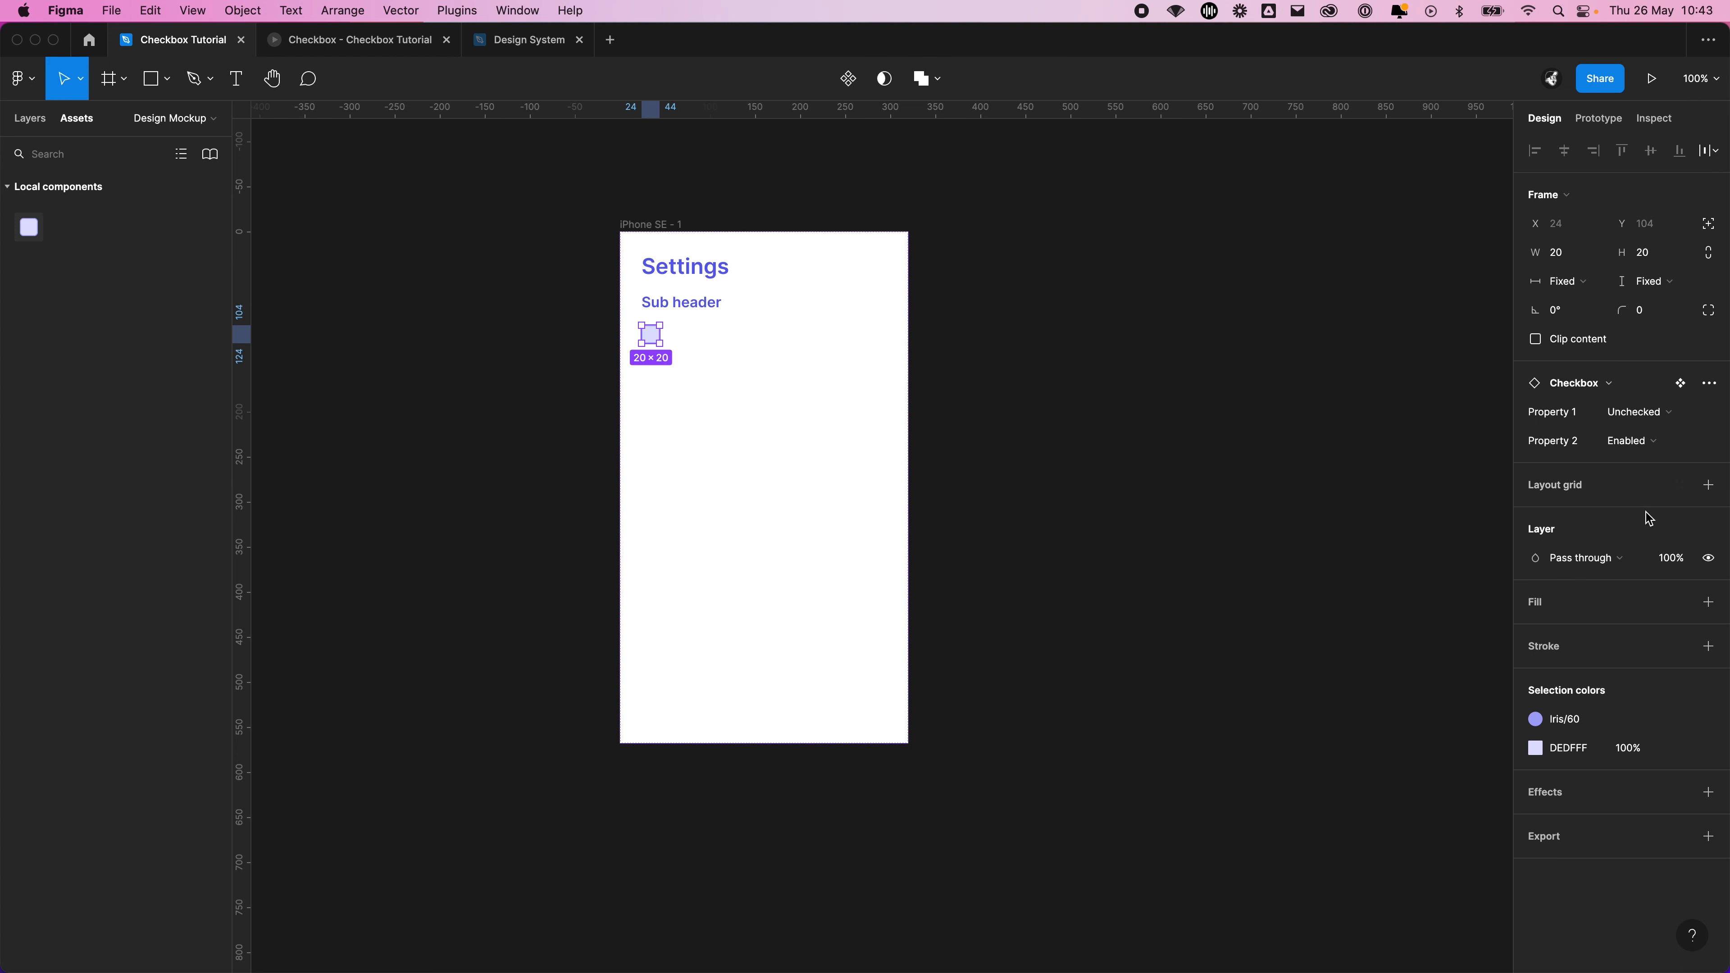
{"action": "left_click", "coordinate": [494, 355]}
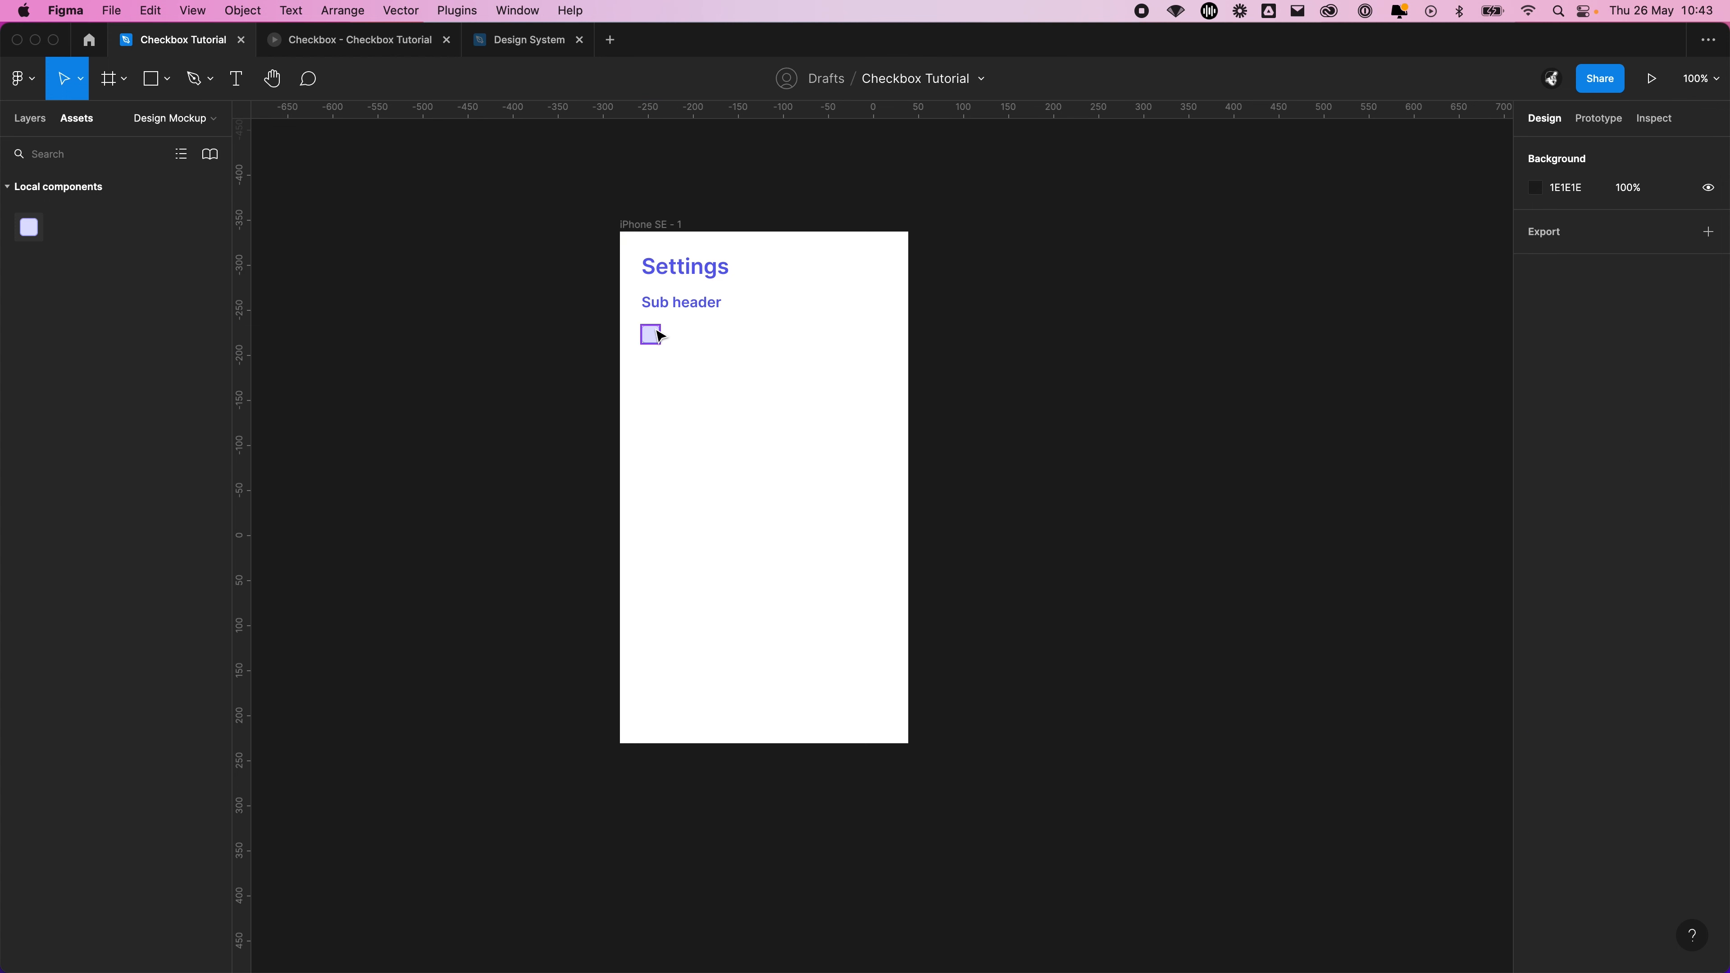
{"action": "left_click", "coordinate": [651, 333]}
{"action": "key", "text": "shift+a"}
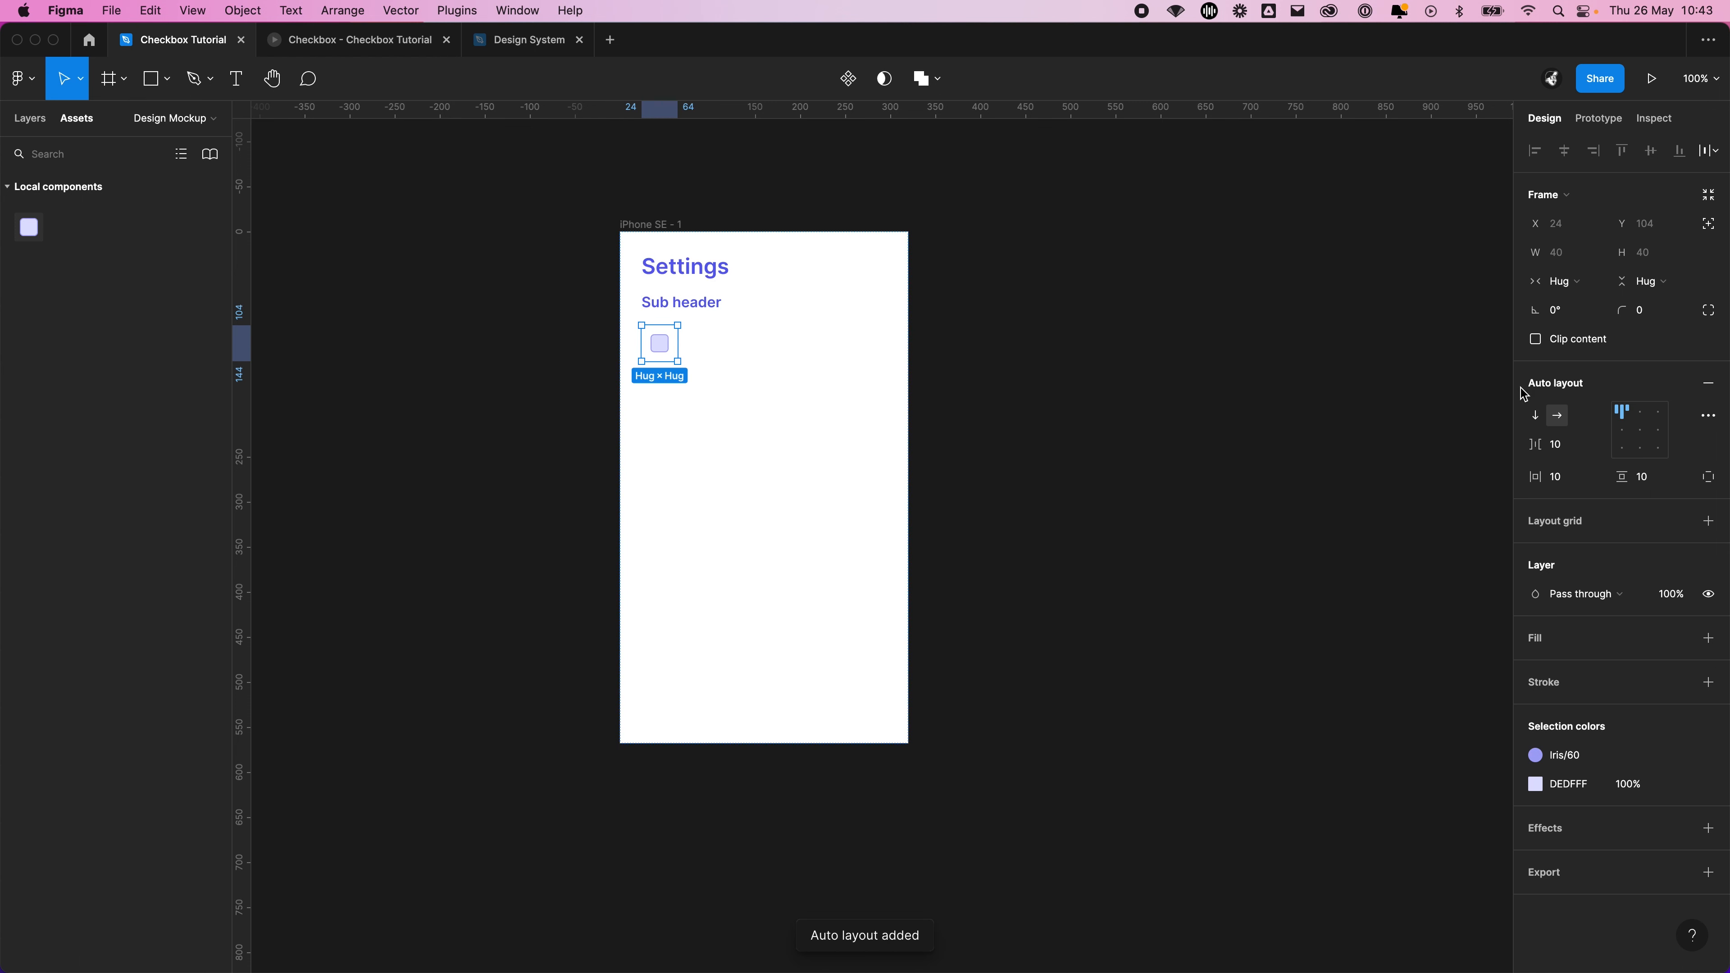
Set the checkbox auto layout frame's horizontal and vertical padding to 0 and its item spacing to 8
{"action": "left_click", "coordinate": [1567, 479]}
{"action": "key", "text": "Tab"}
{"action": "type", "text": "0"}
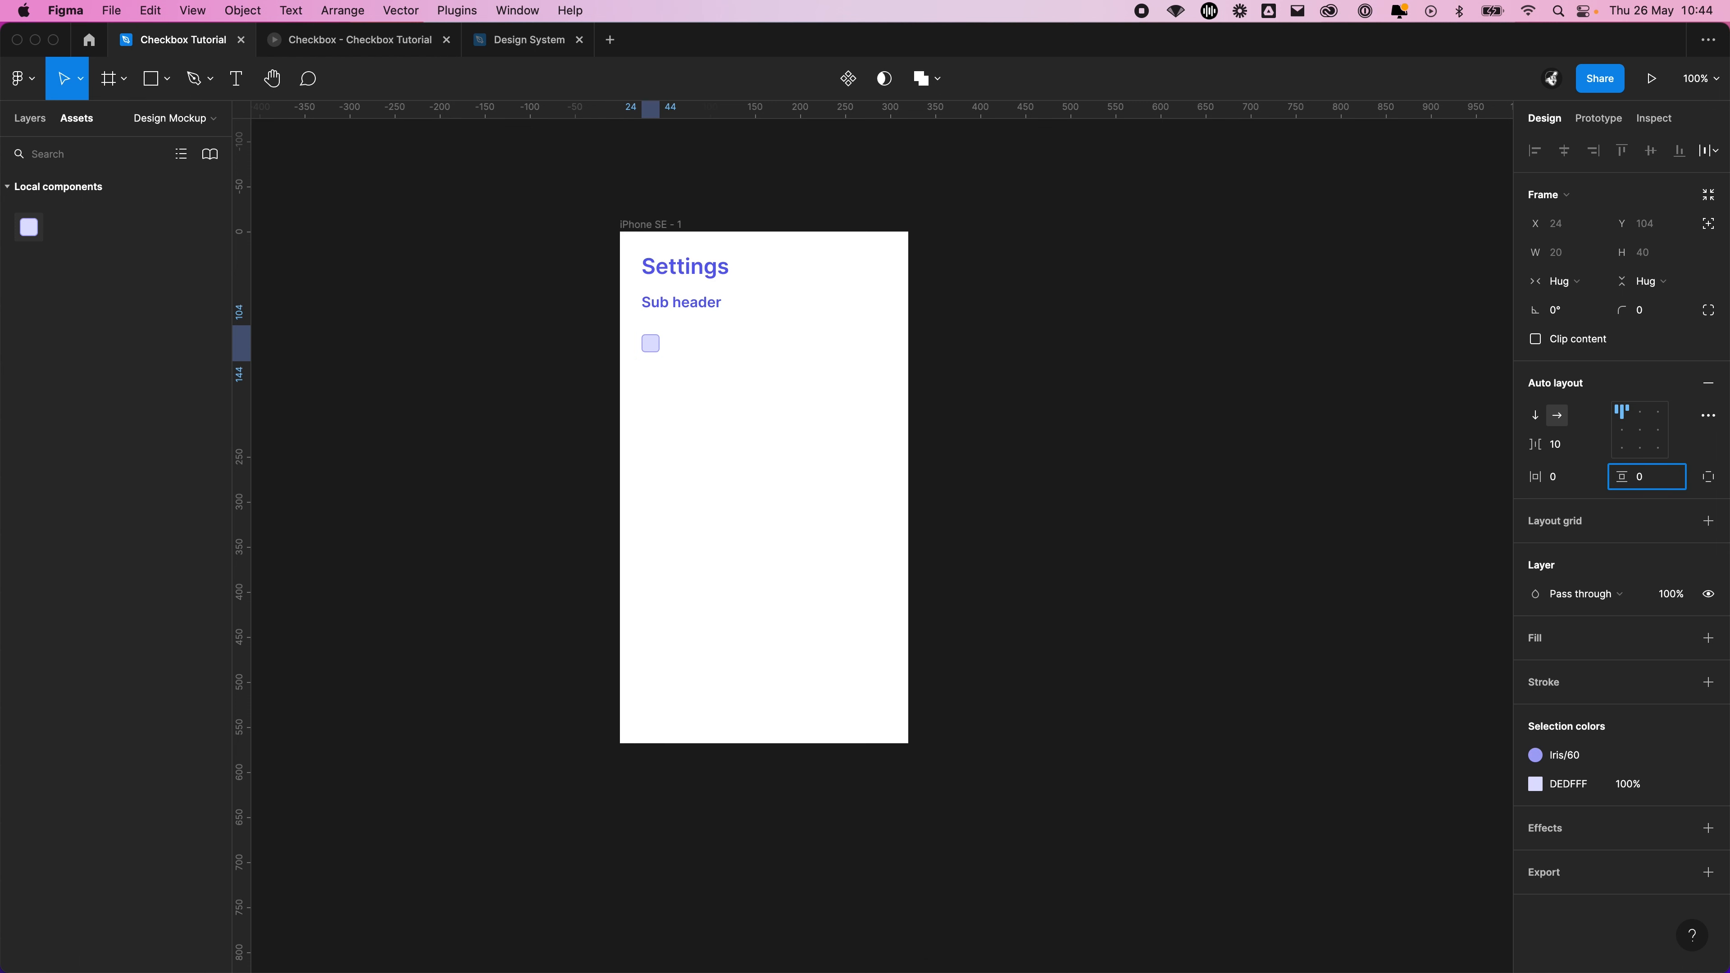
{"action": "key", "text": "Return"}
{"action": "left_click", "coordinate": [1594, 449]}
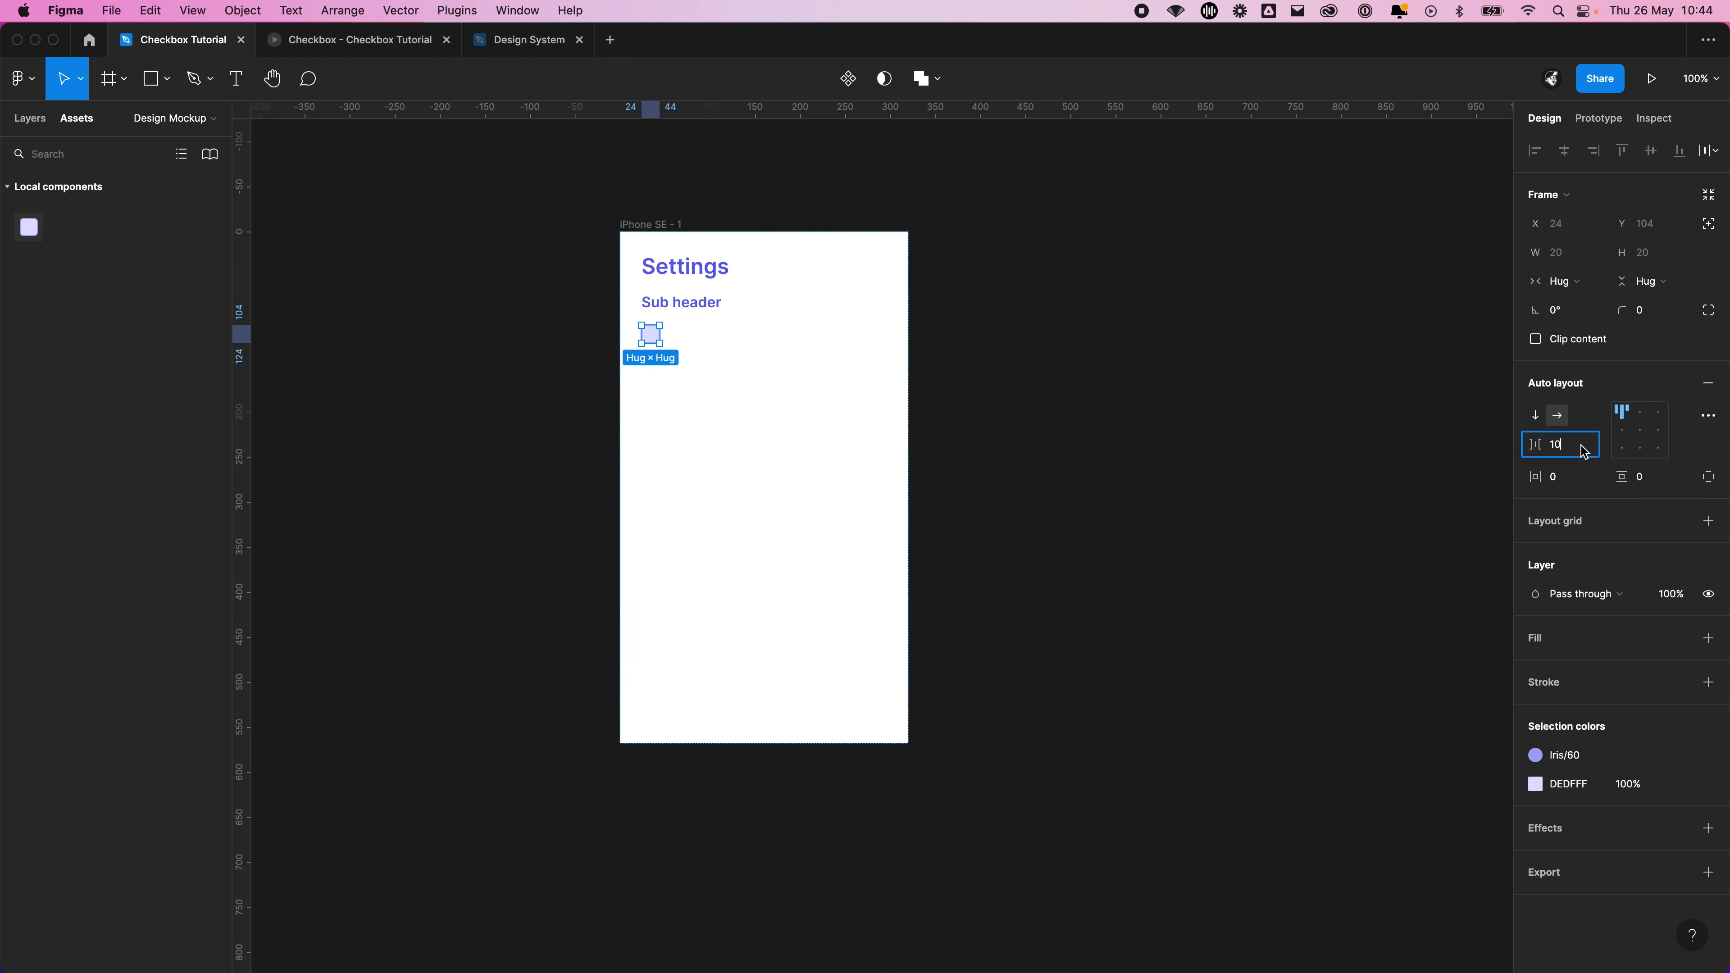
{"action": "type", "text": "8"}
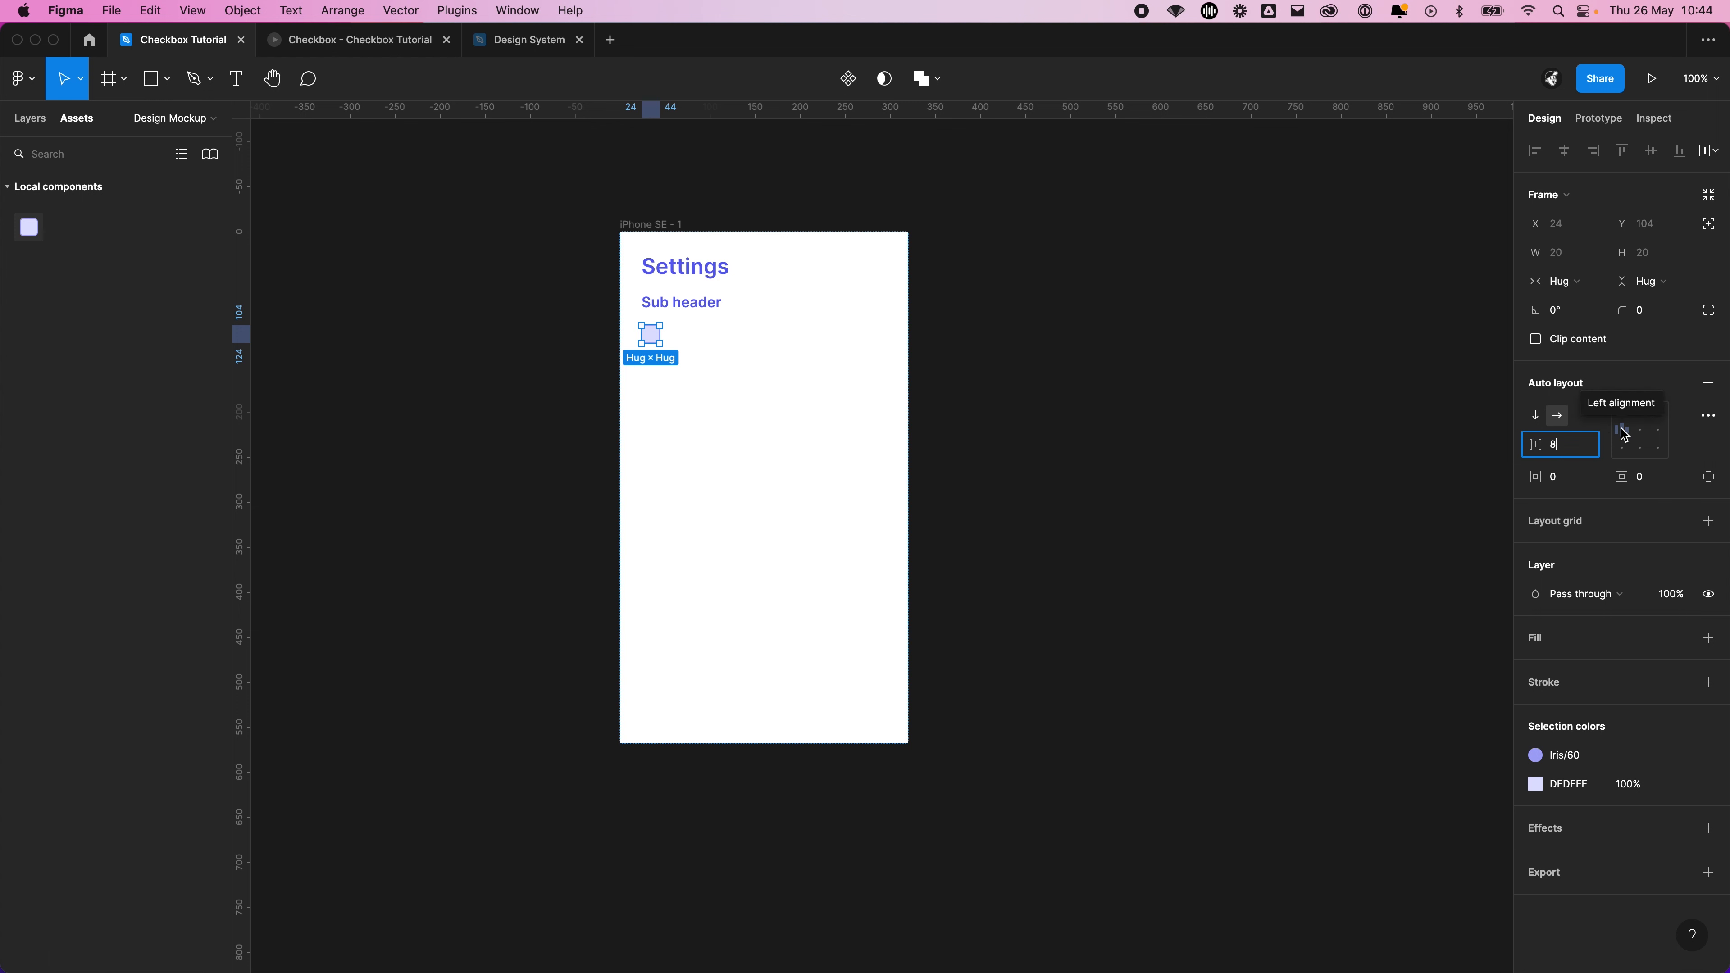
{"action": "key", "text": "Return"}
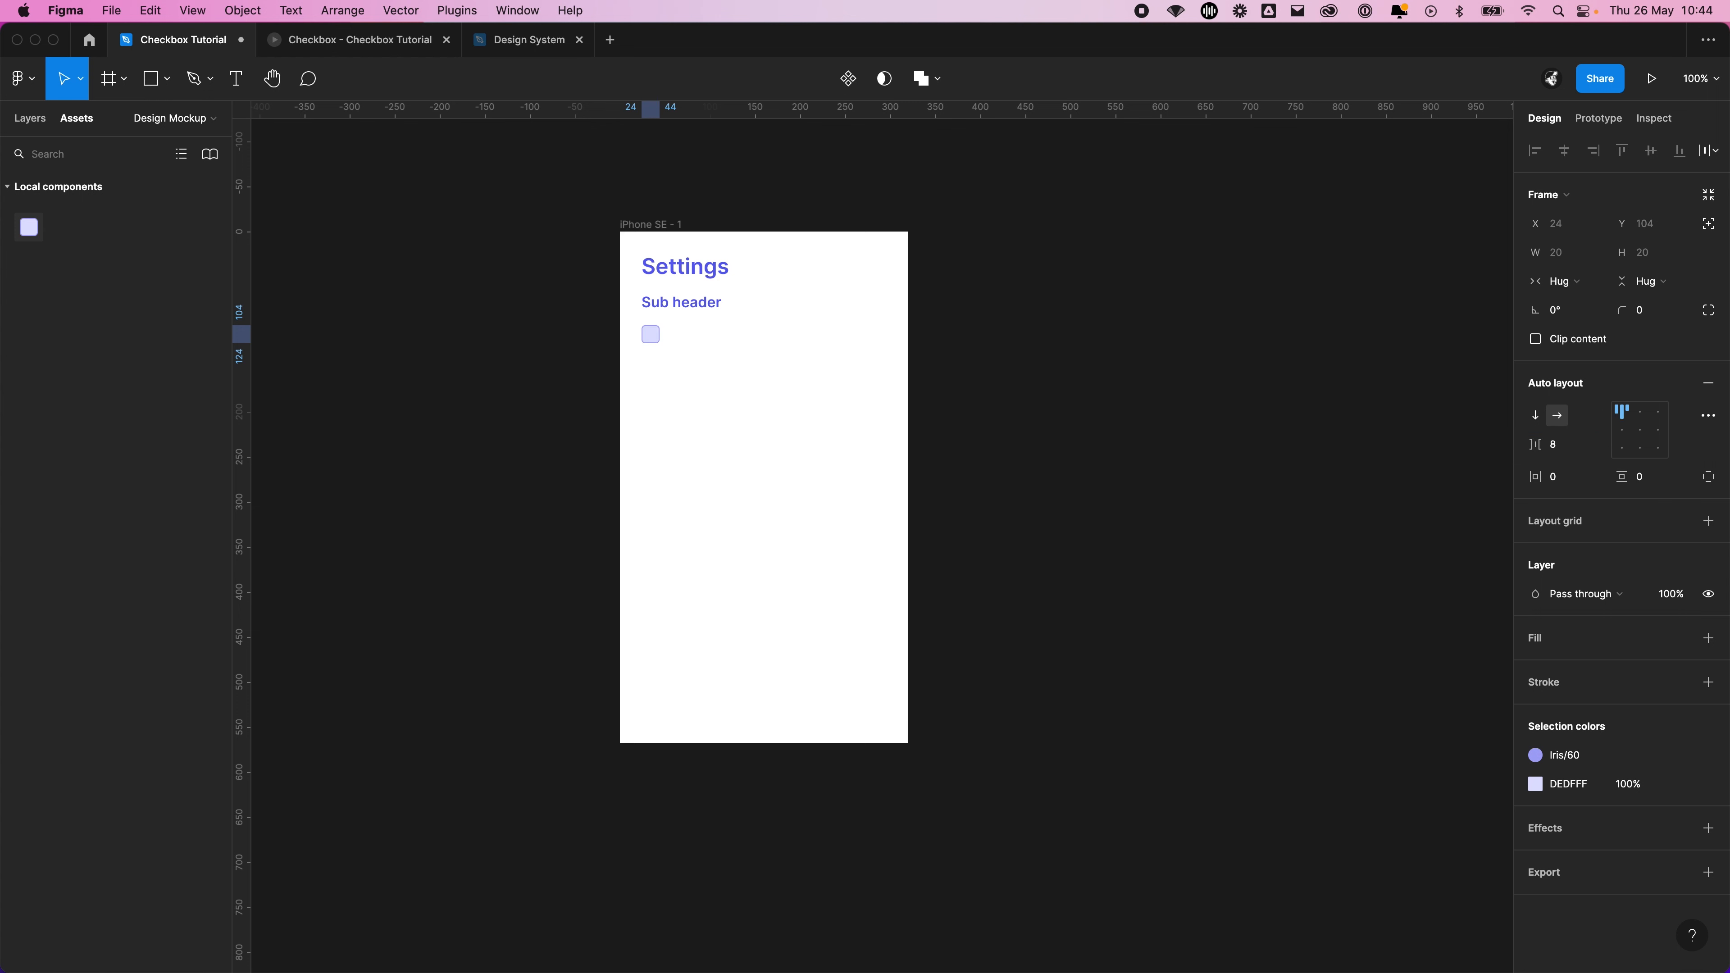
Rename the checkbox's auto layout frame as Checkbox Setting and expand it to show its contents
{"action": "key", "text": "t"}
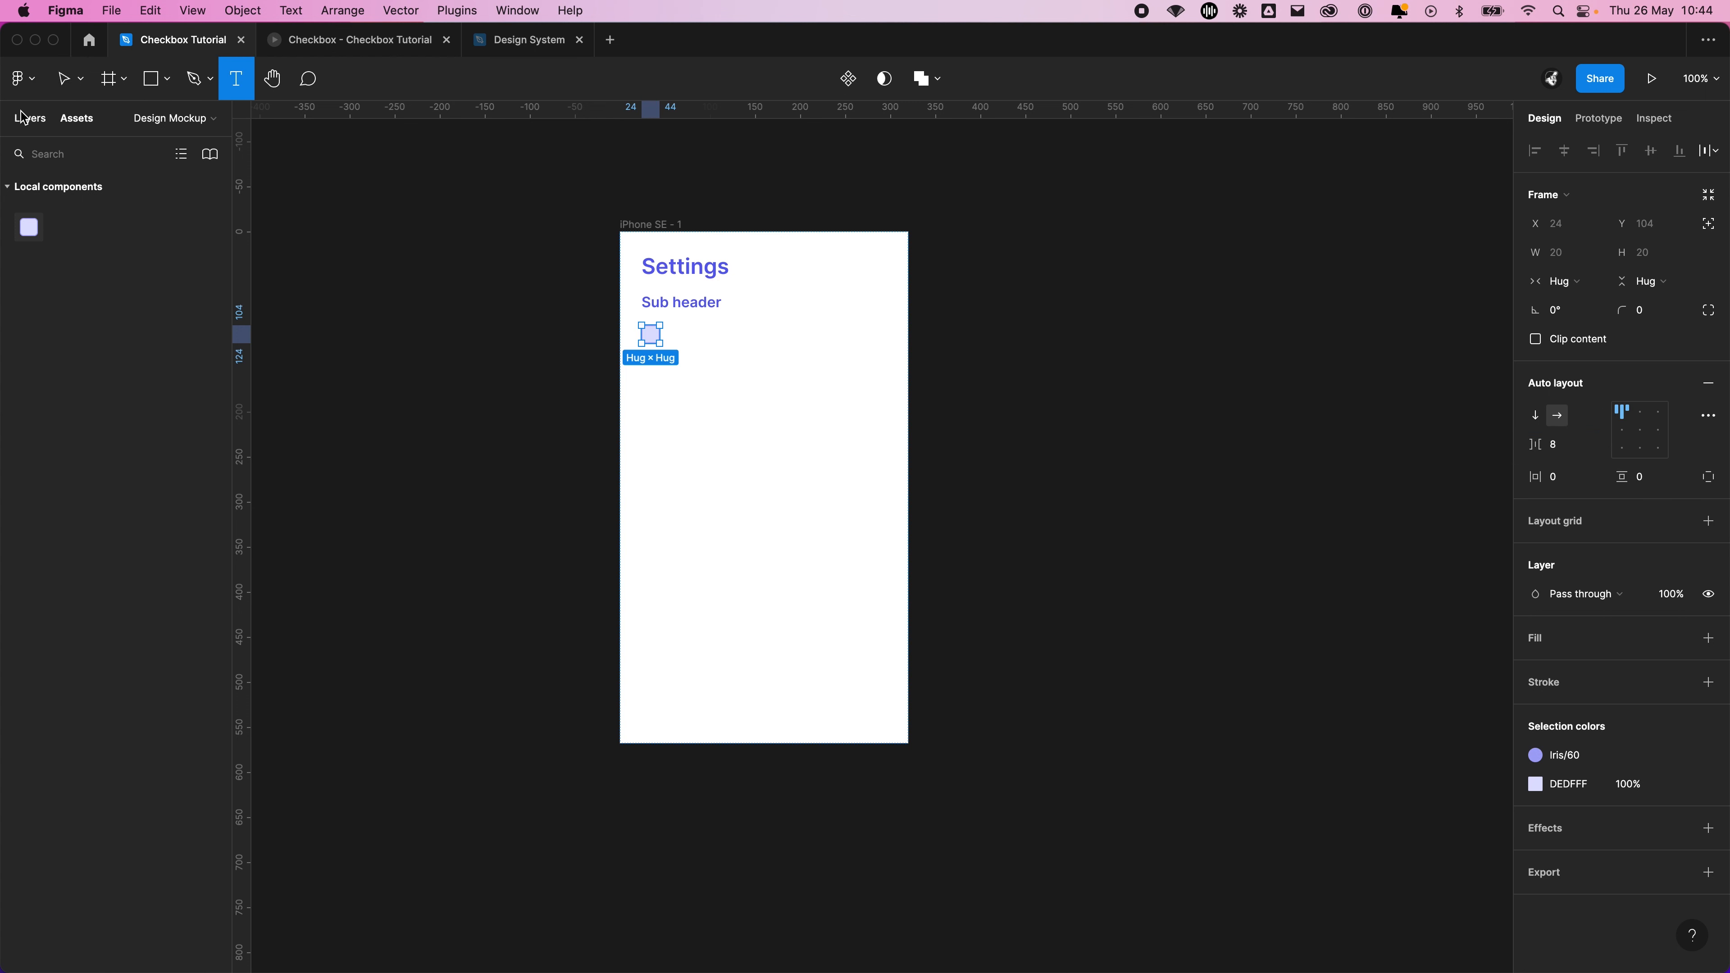
{"action": "left_click", "coordinate": [30, 118]}
{"action": "double_click", "coordinate": [86, 416]}
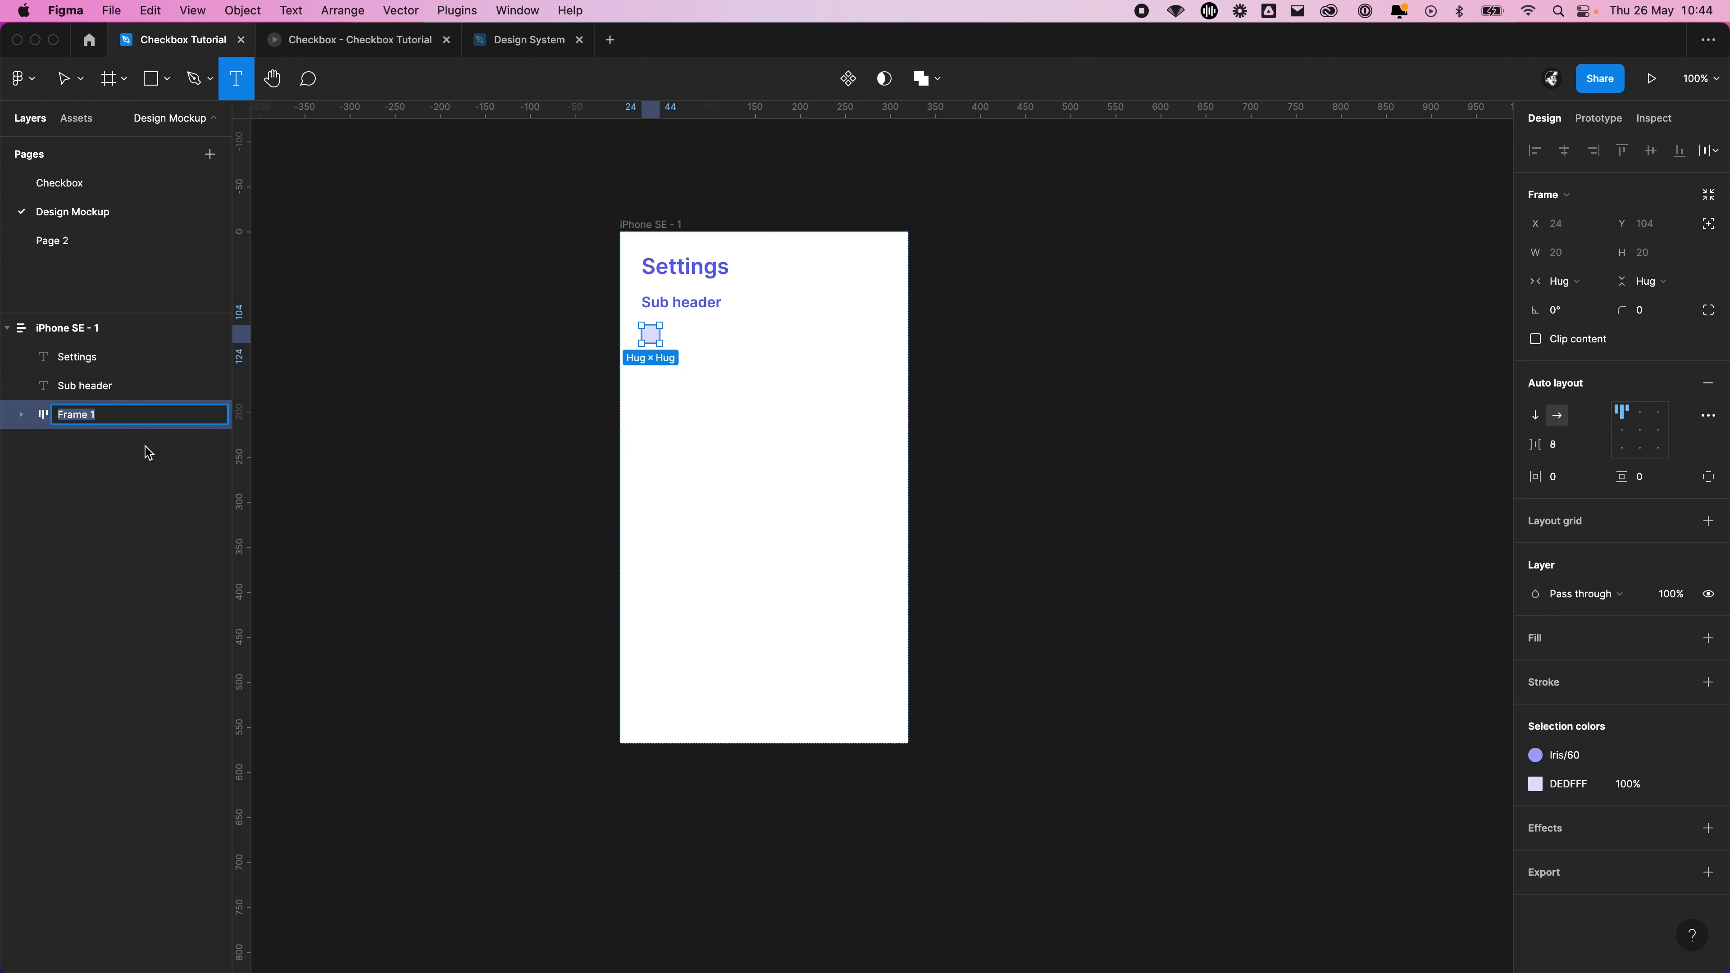
{"action": "type", "text": "Checkbox Setting"}
{"action": "key", "text": "Return"}
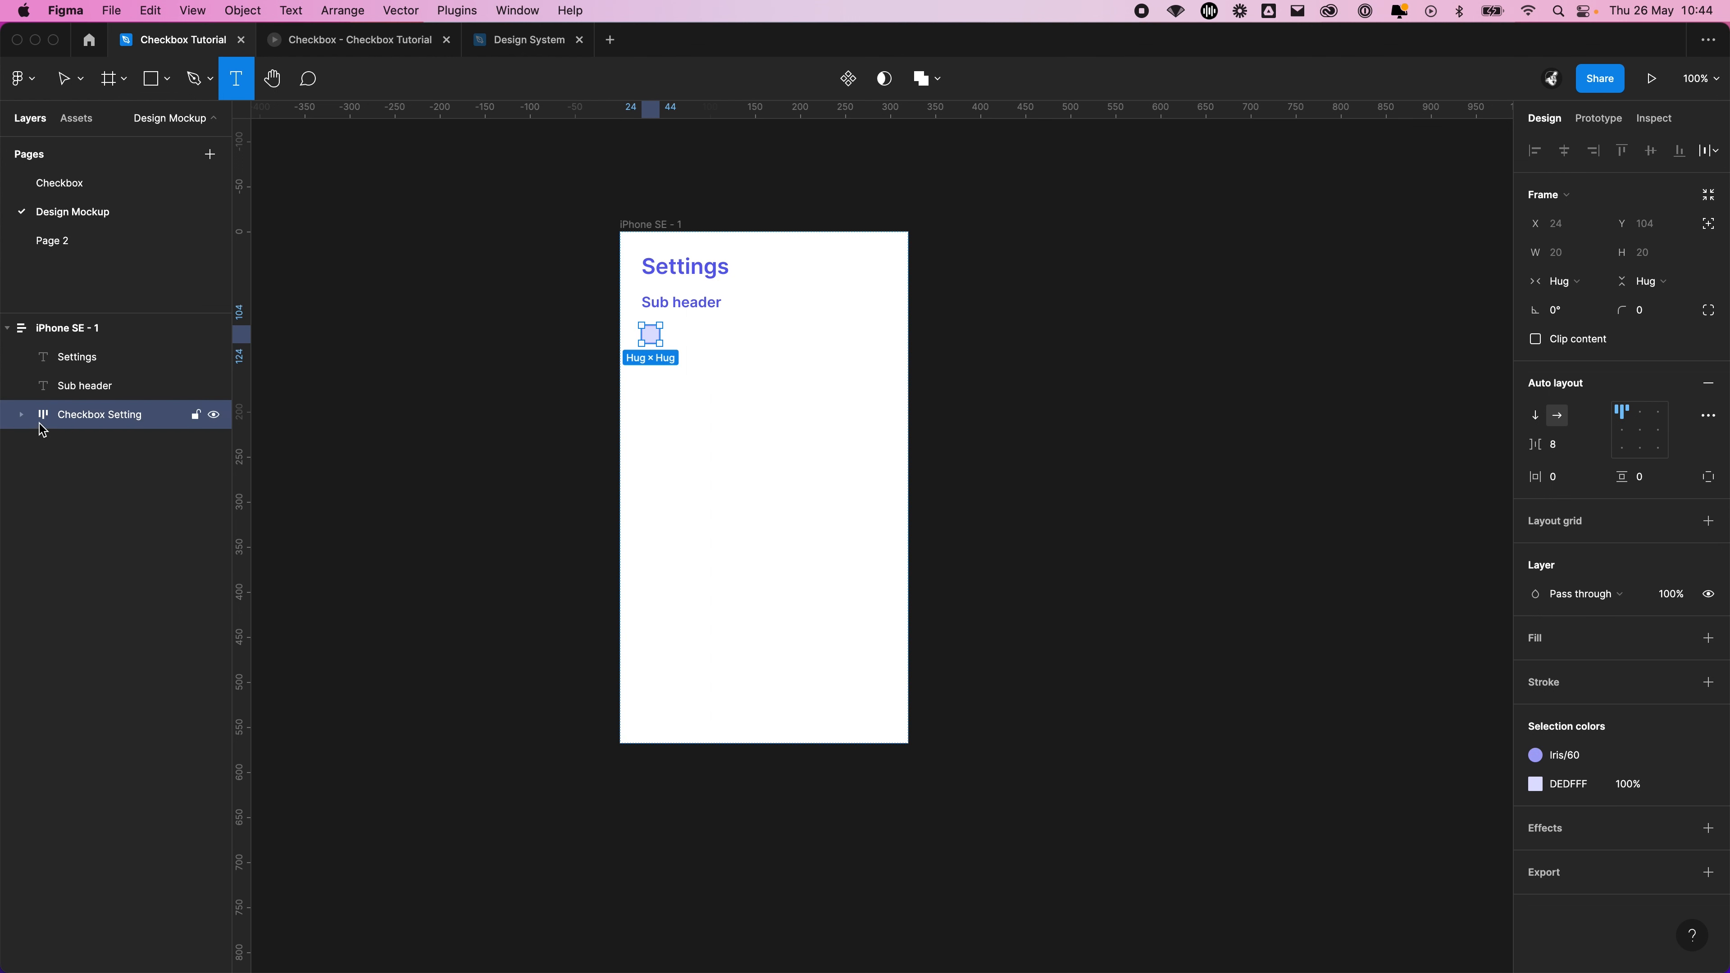
{"action": "left_click", "coordinate": [22, 413]}
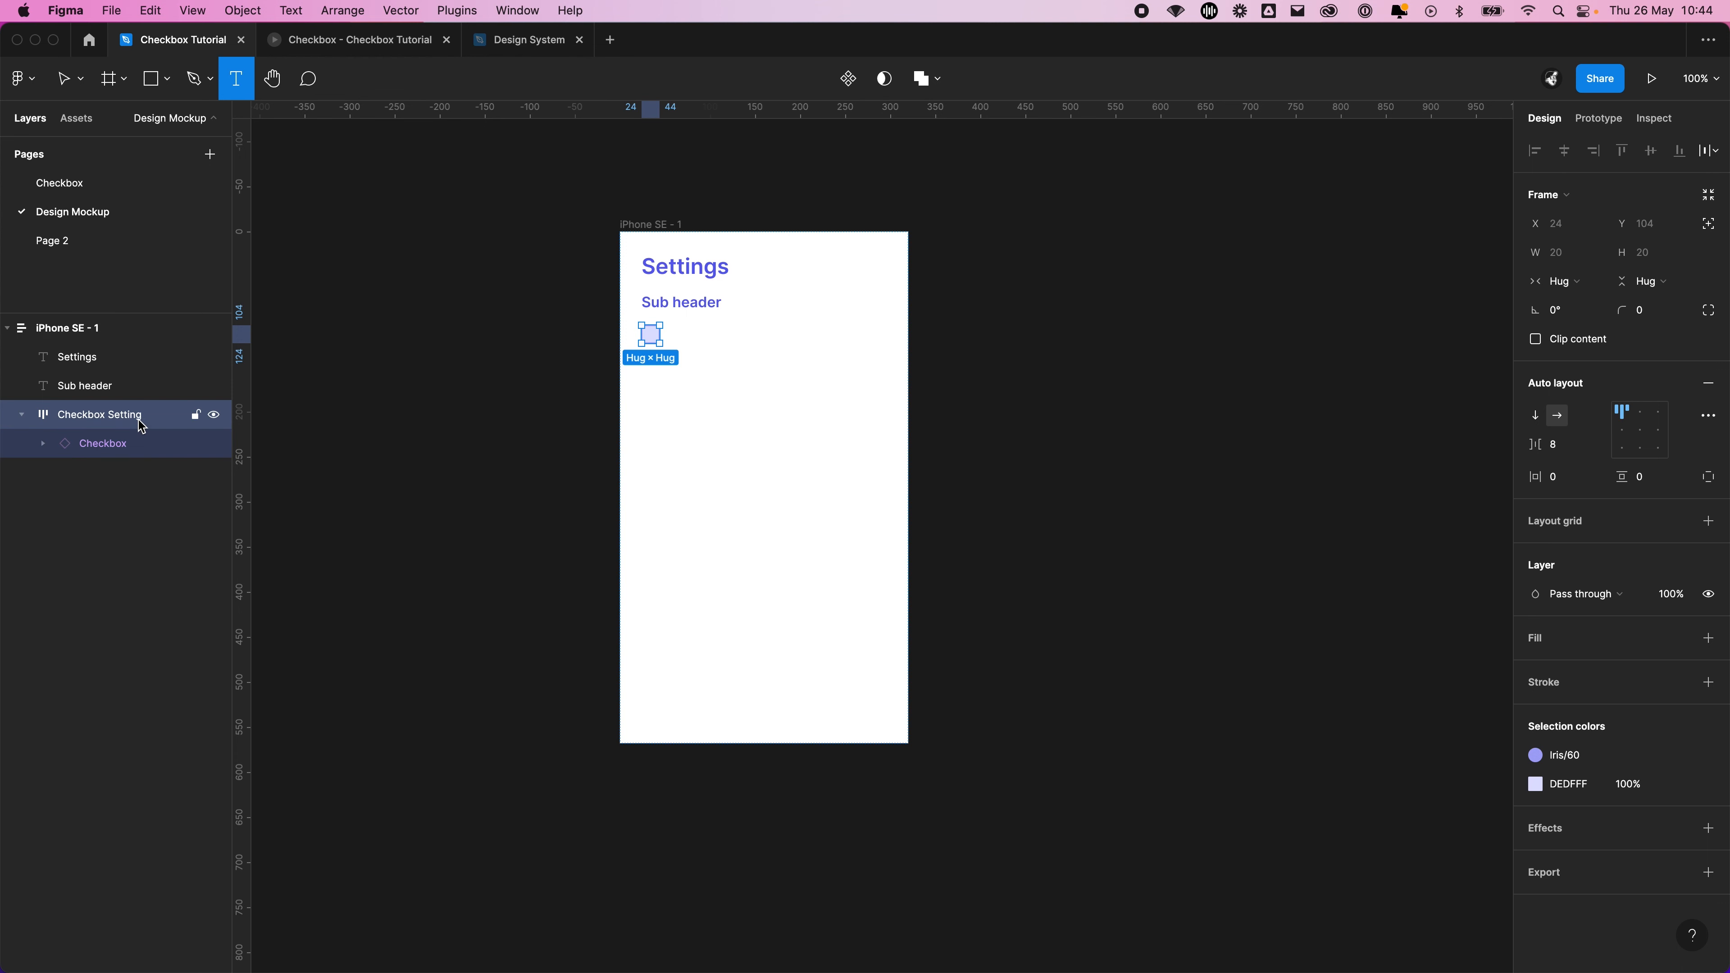
Add a text layer reading Setting text on the canvas beside the iPhone SE frame
{"action": "left_click", "coordinate": [977, 348]}
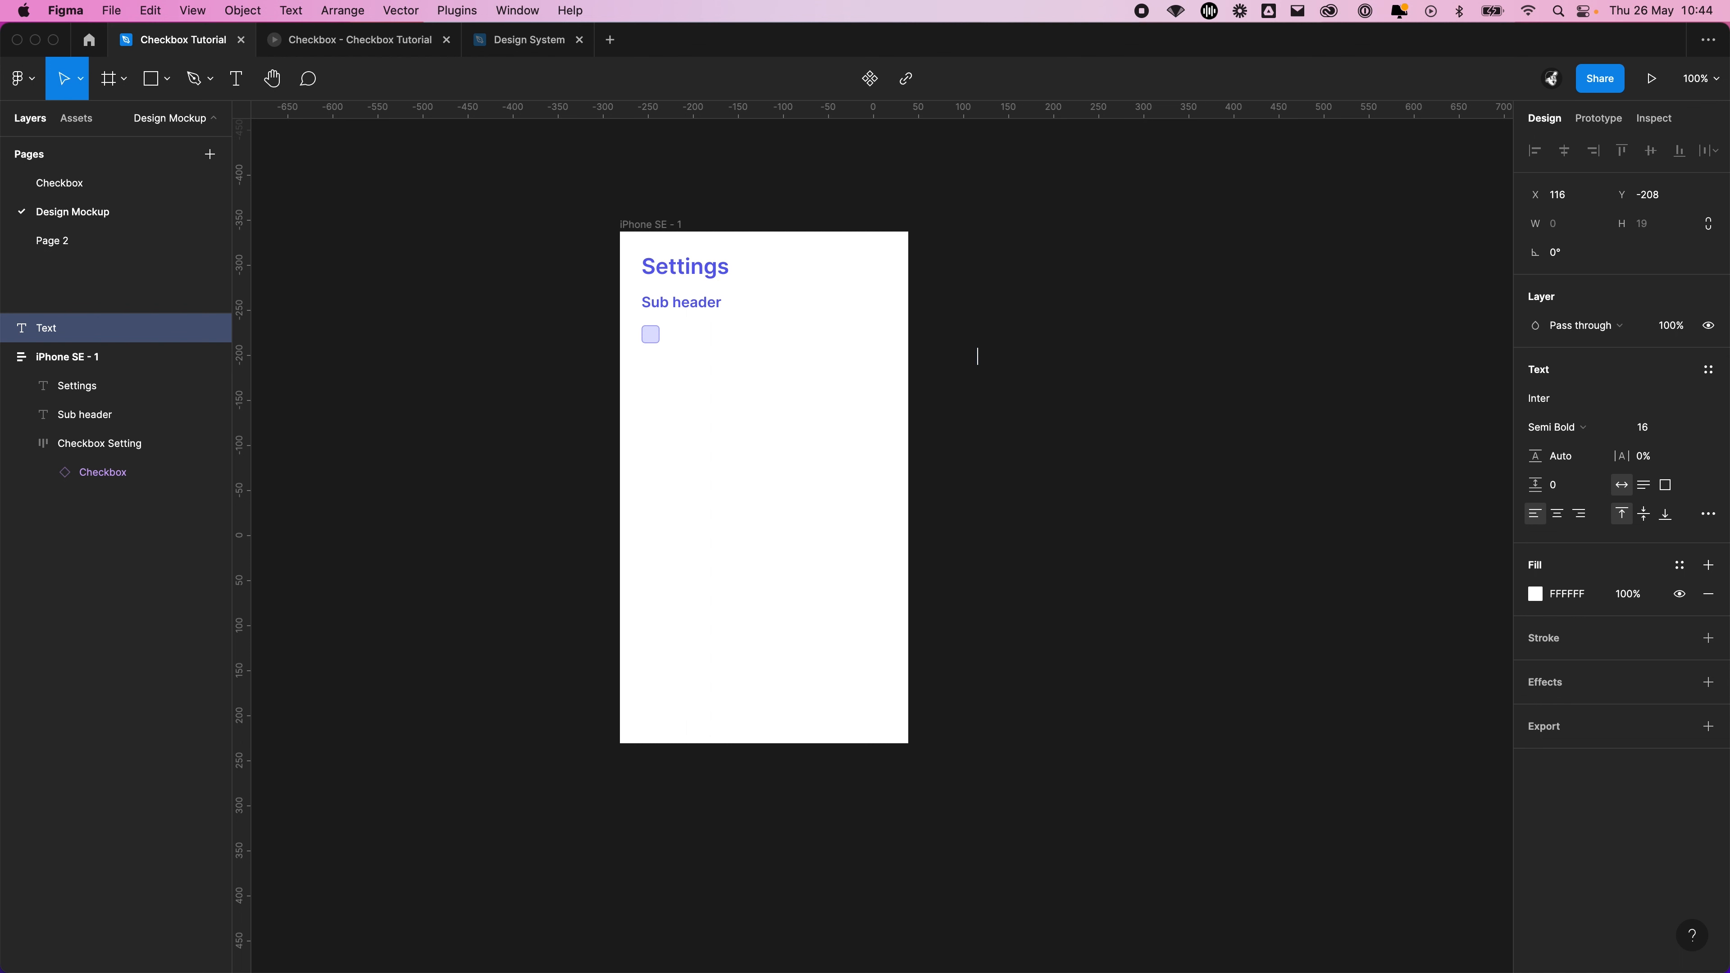
{"action": "type", "text": "Setting de"}
{"action": "type", "text": "sig"}
{"action": "key", "text": "BackSpace"}
{"action": "key", "text": "BackSpace"}
{"action": "key", "text": "BackSpace"}
{"action": "key", "text": "BackSpace"}
{"action": "key", "text": "BackSpace"}
{"action": "type", "text": "tex"}
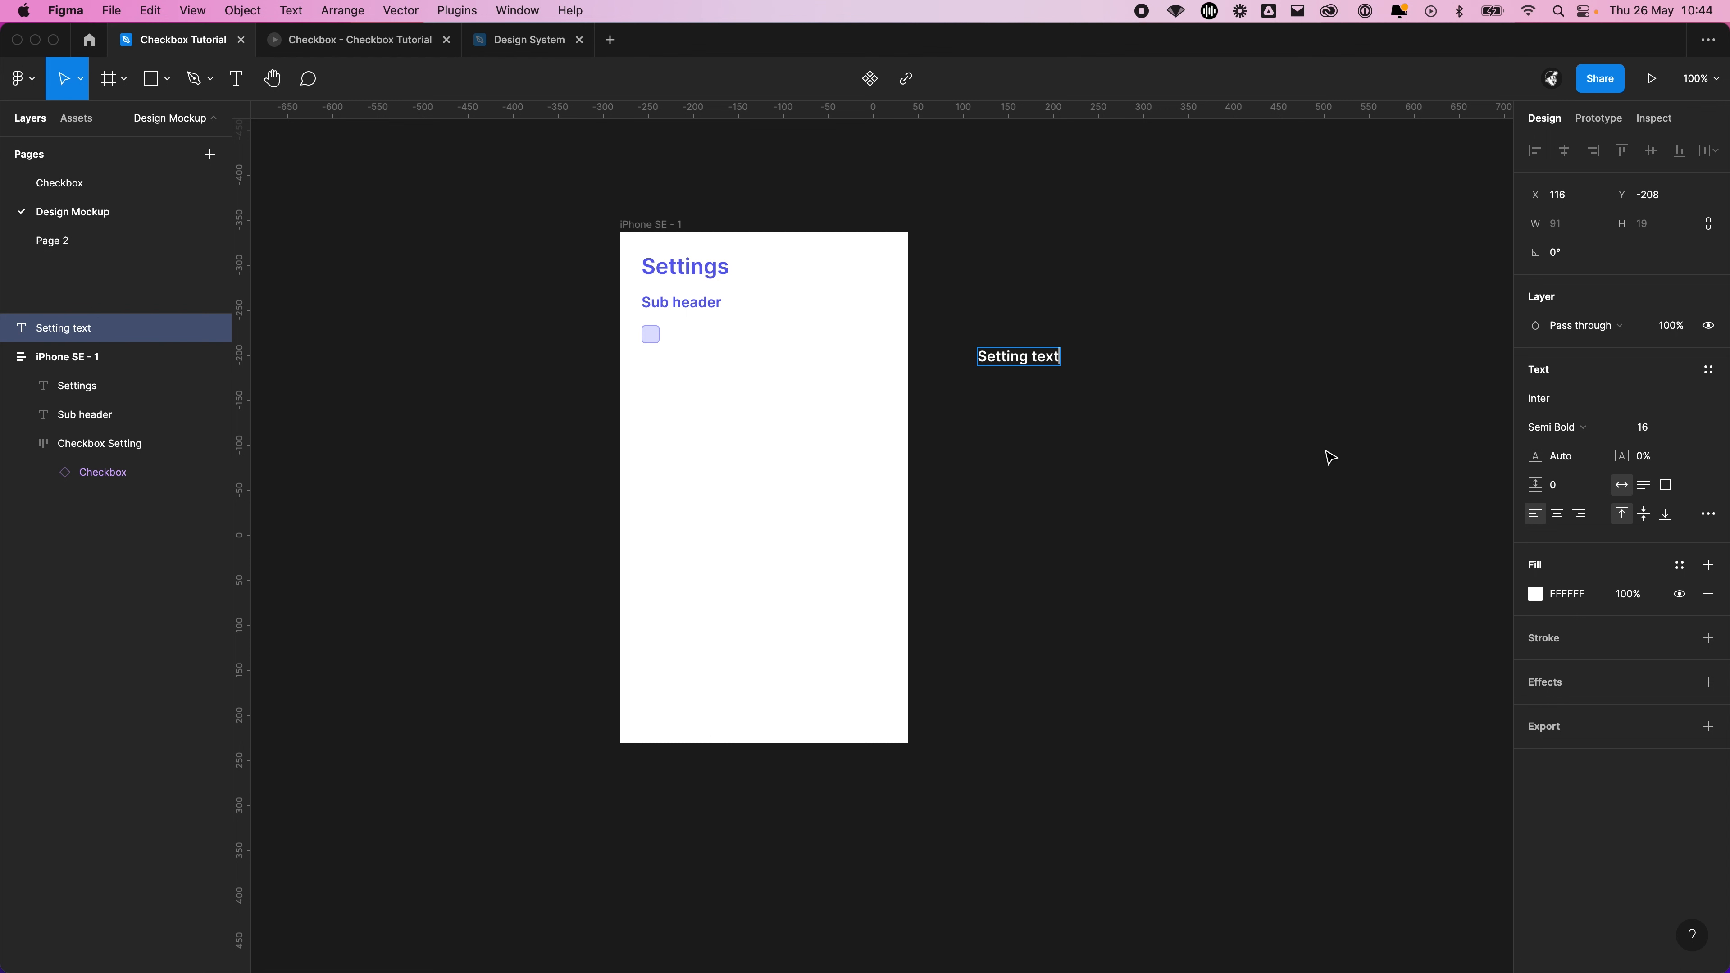
{"action": "type", "text": "t"}
{"action": "key", "text": "Escape"}
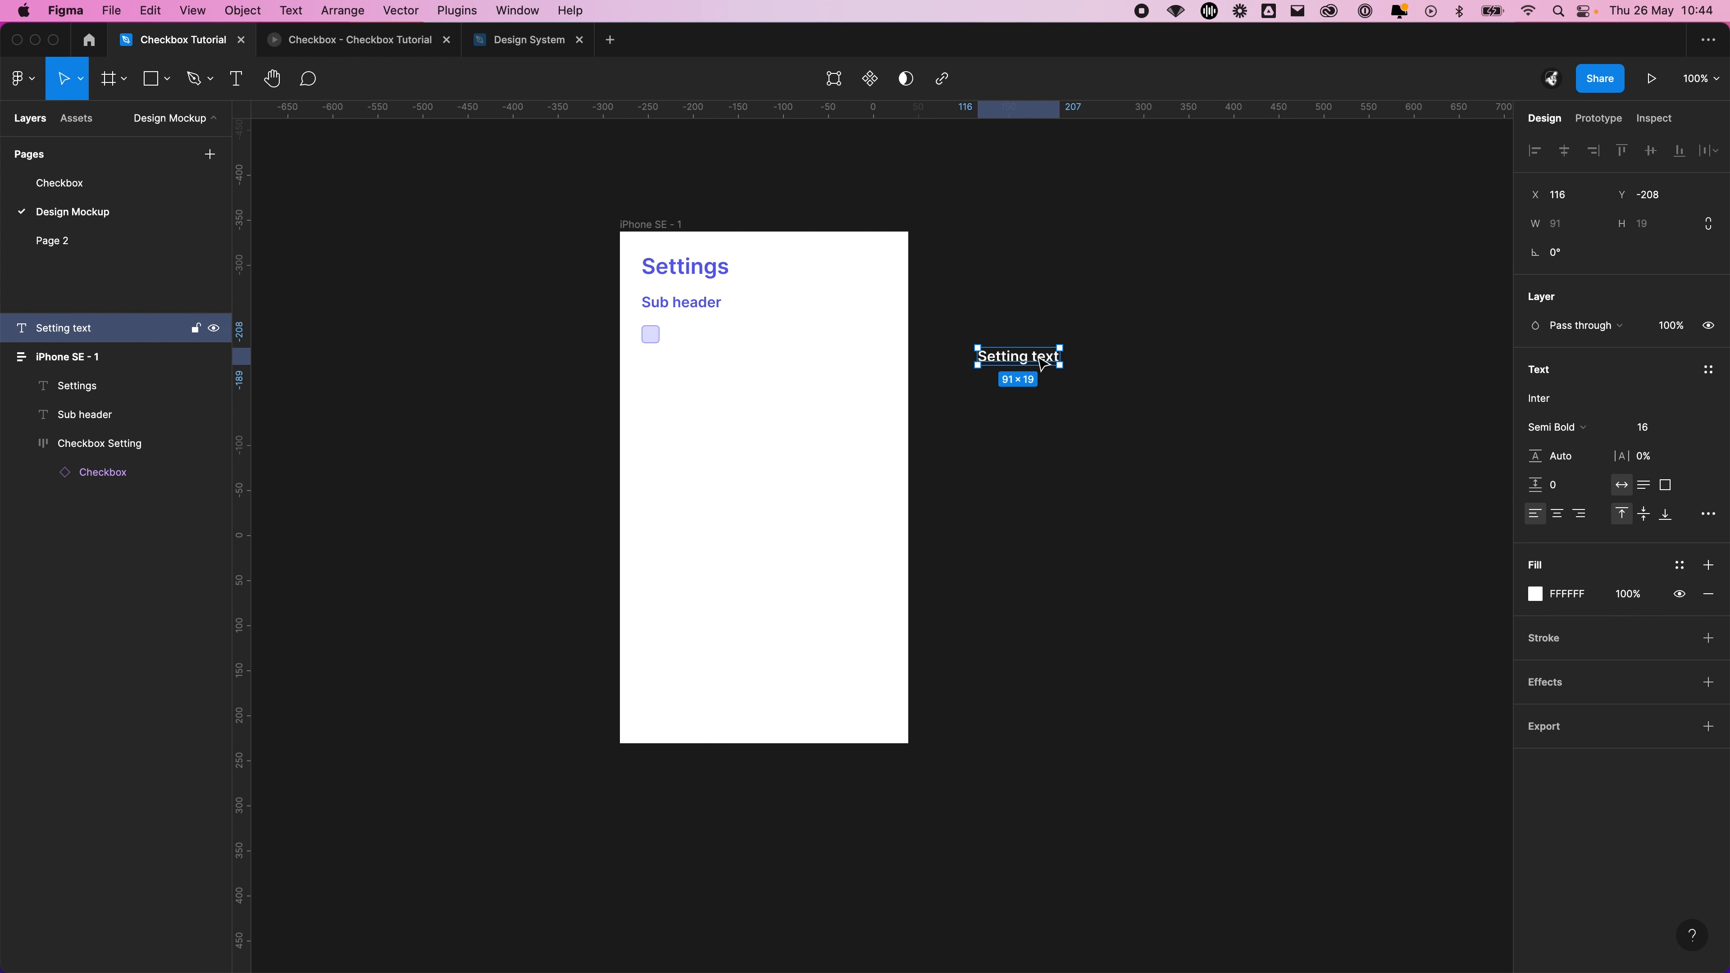
Paste a copy of the Setting text into the Checkbox Setting frame and apply the Iris/100 colour style to it
{"action": "left_click", "coordinate": [106, 455]}
{"action": "key", "text": "super+v"}
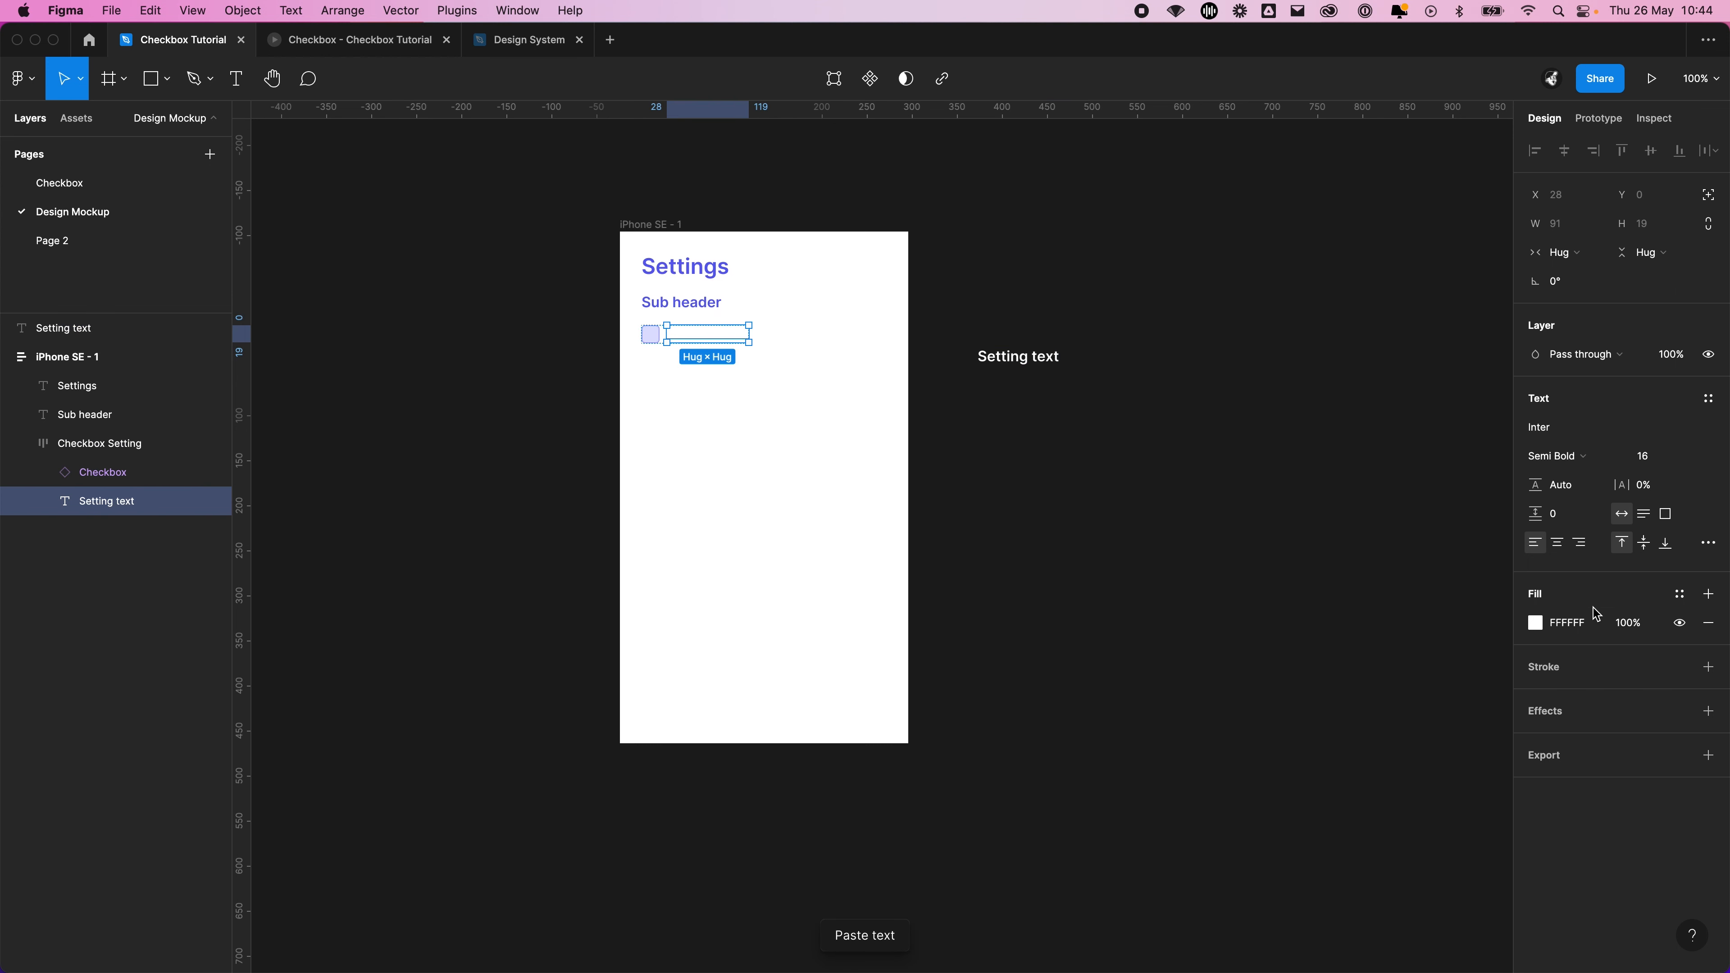
{"action": "left_click", "coordinate": [1680, 594]}
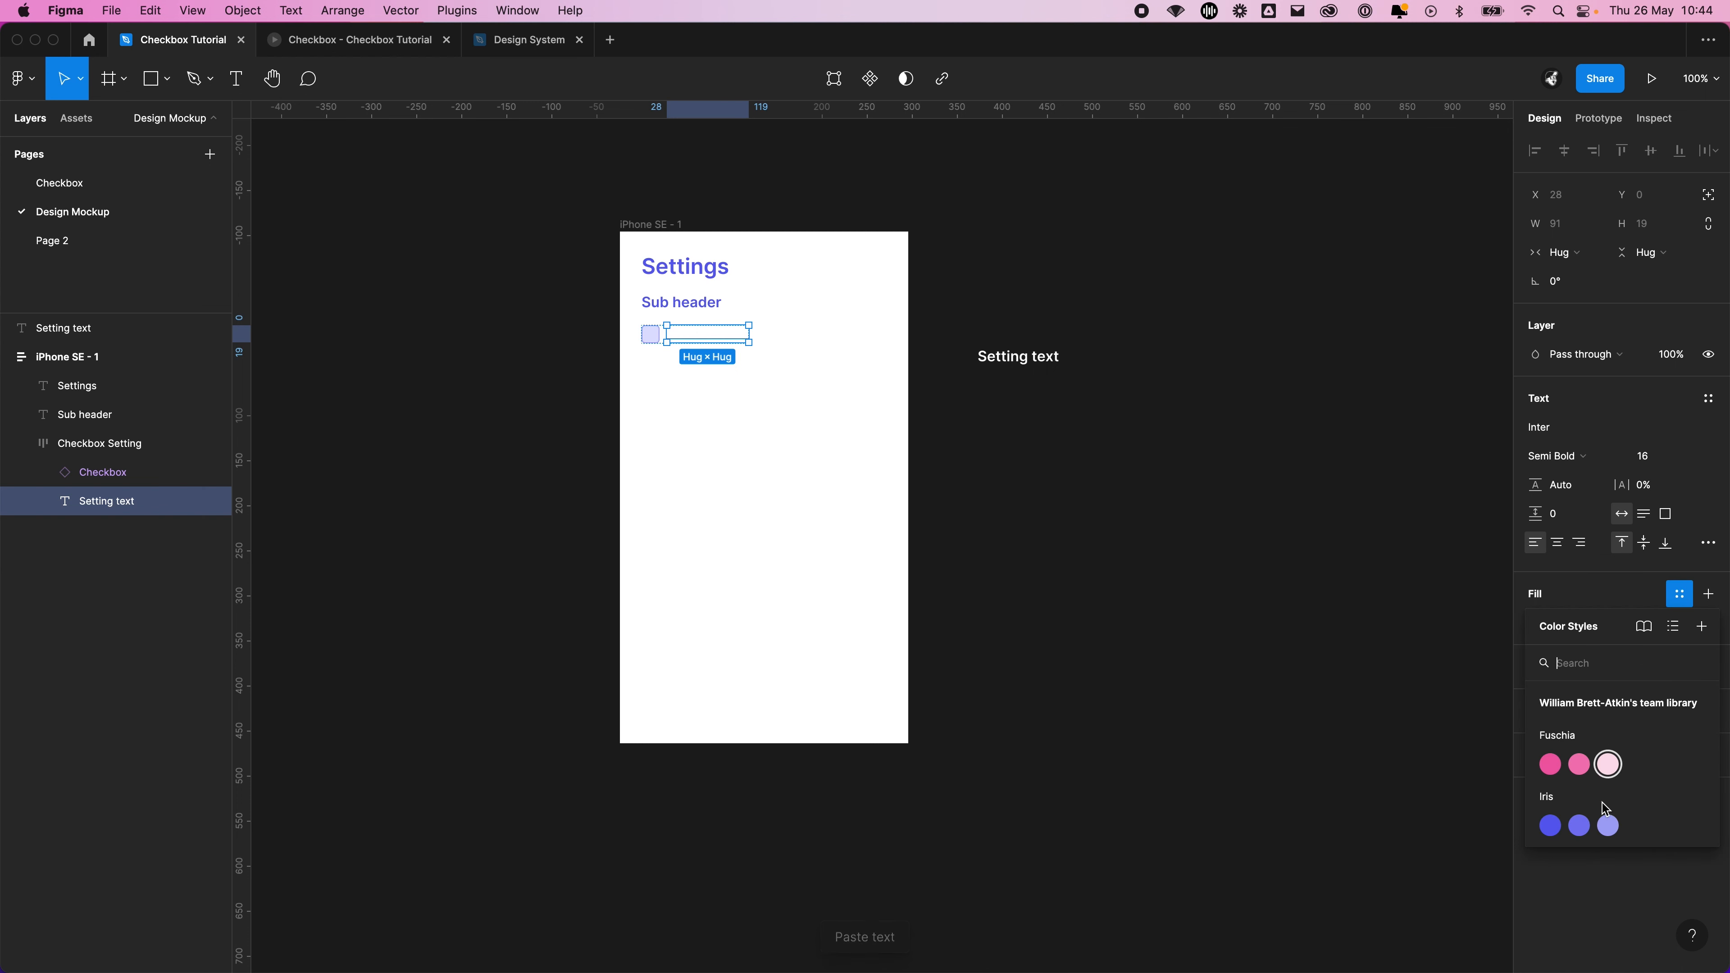
{"action": "left_click", "coordinate": [1573, 828]}
{"action": "left_click", "coordinate": [1137, 594]}
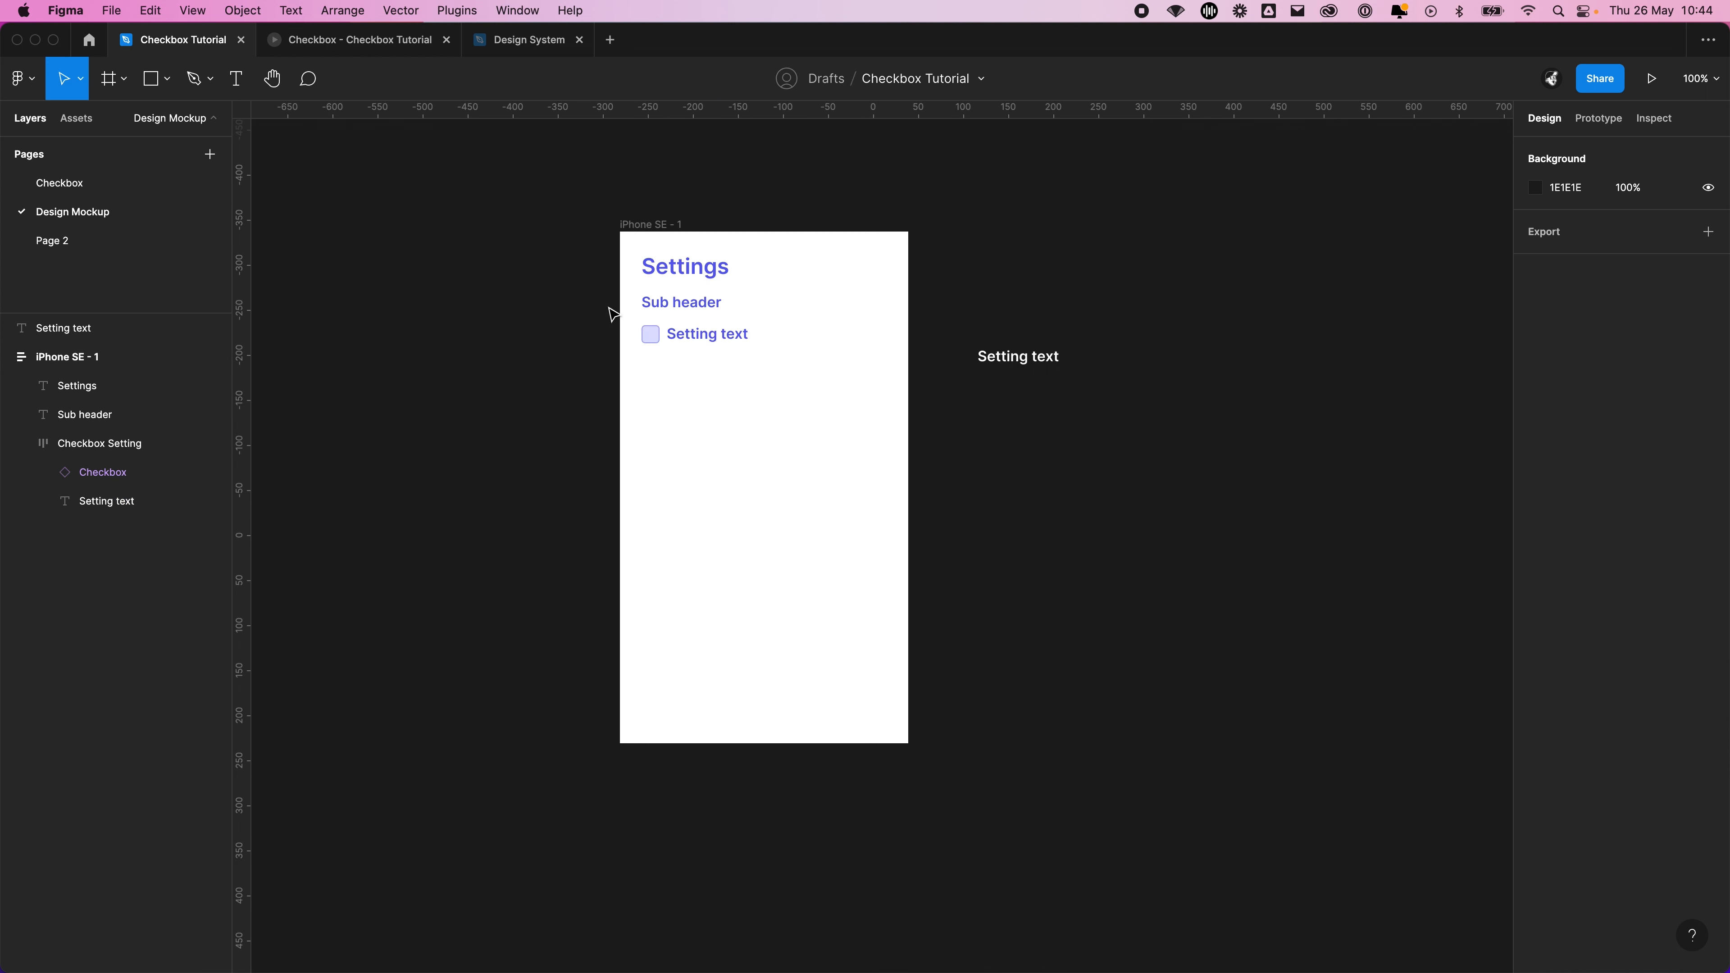
Set the Setting text beside the checkbox to font size 14 and Regular weight
{"action": "left_click", "coordinate": [715, 338], "text": "super"}
{"action": "left_click", "coordinate": [1690, 457]}
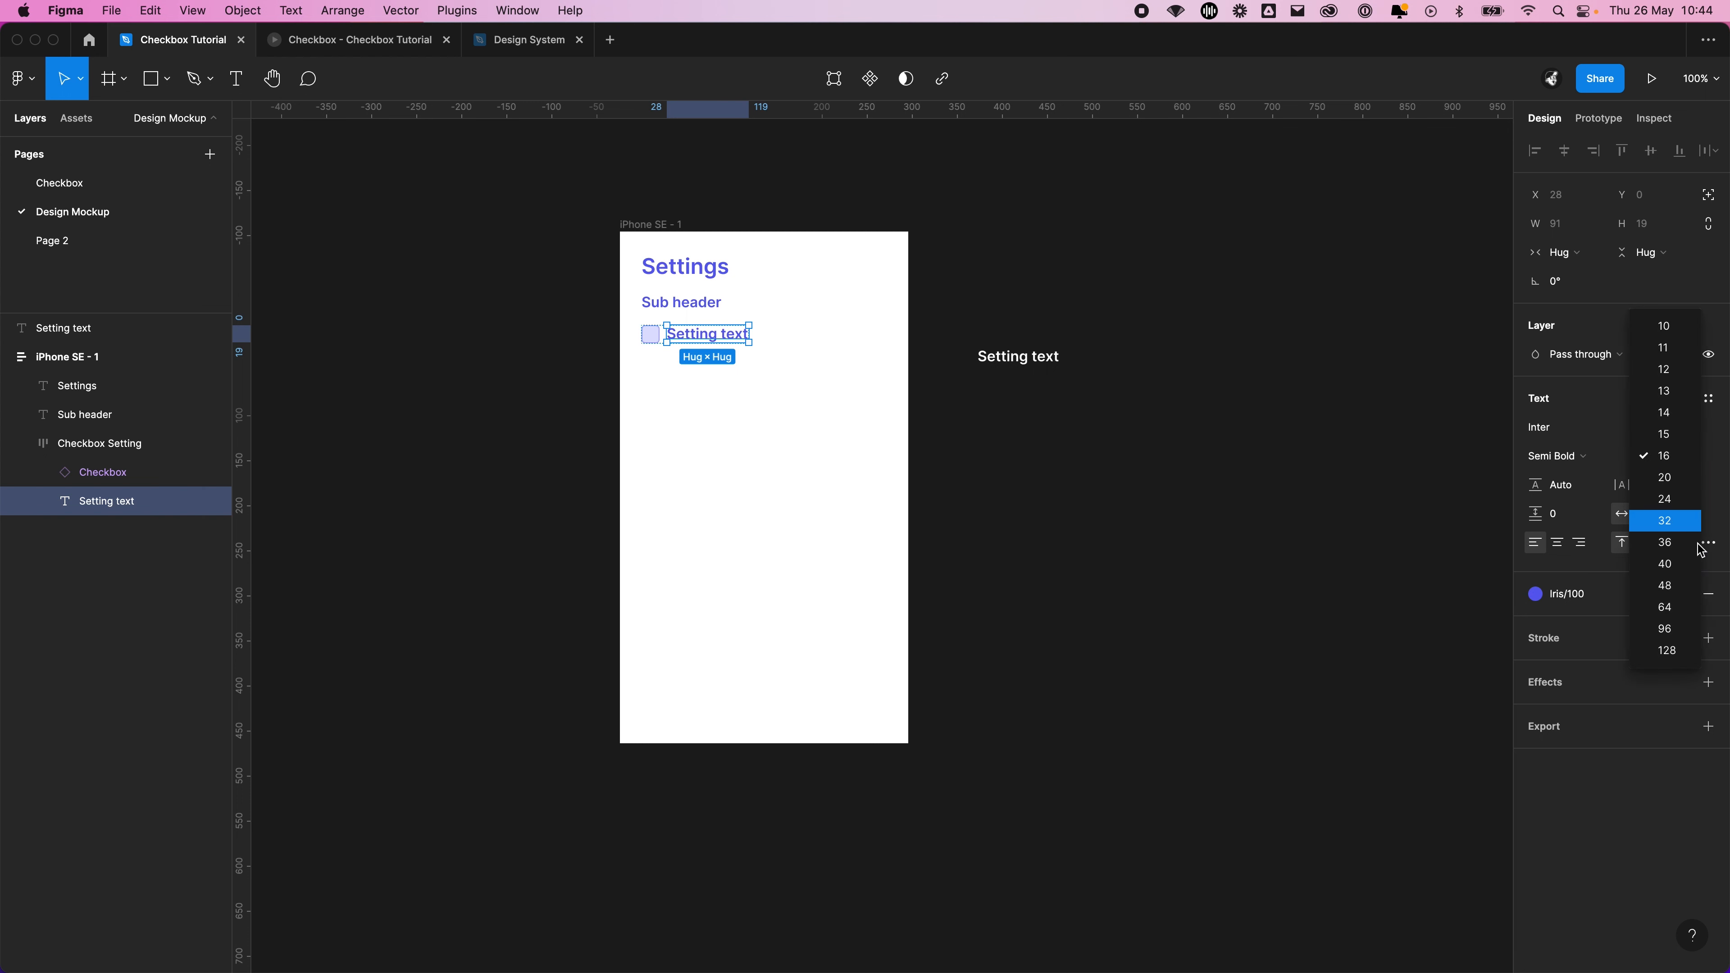
{"action": "left_click", "coordinate": [1665, 412]}
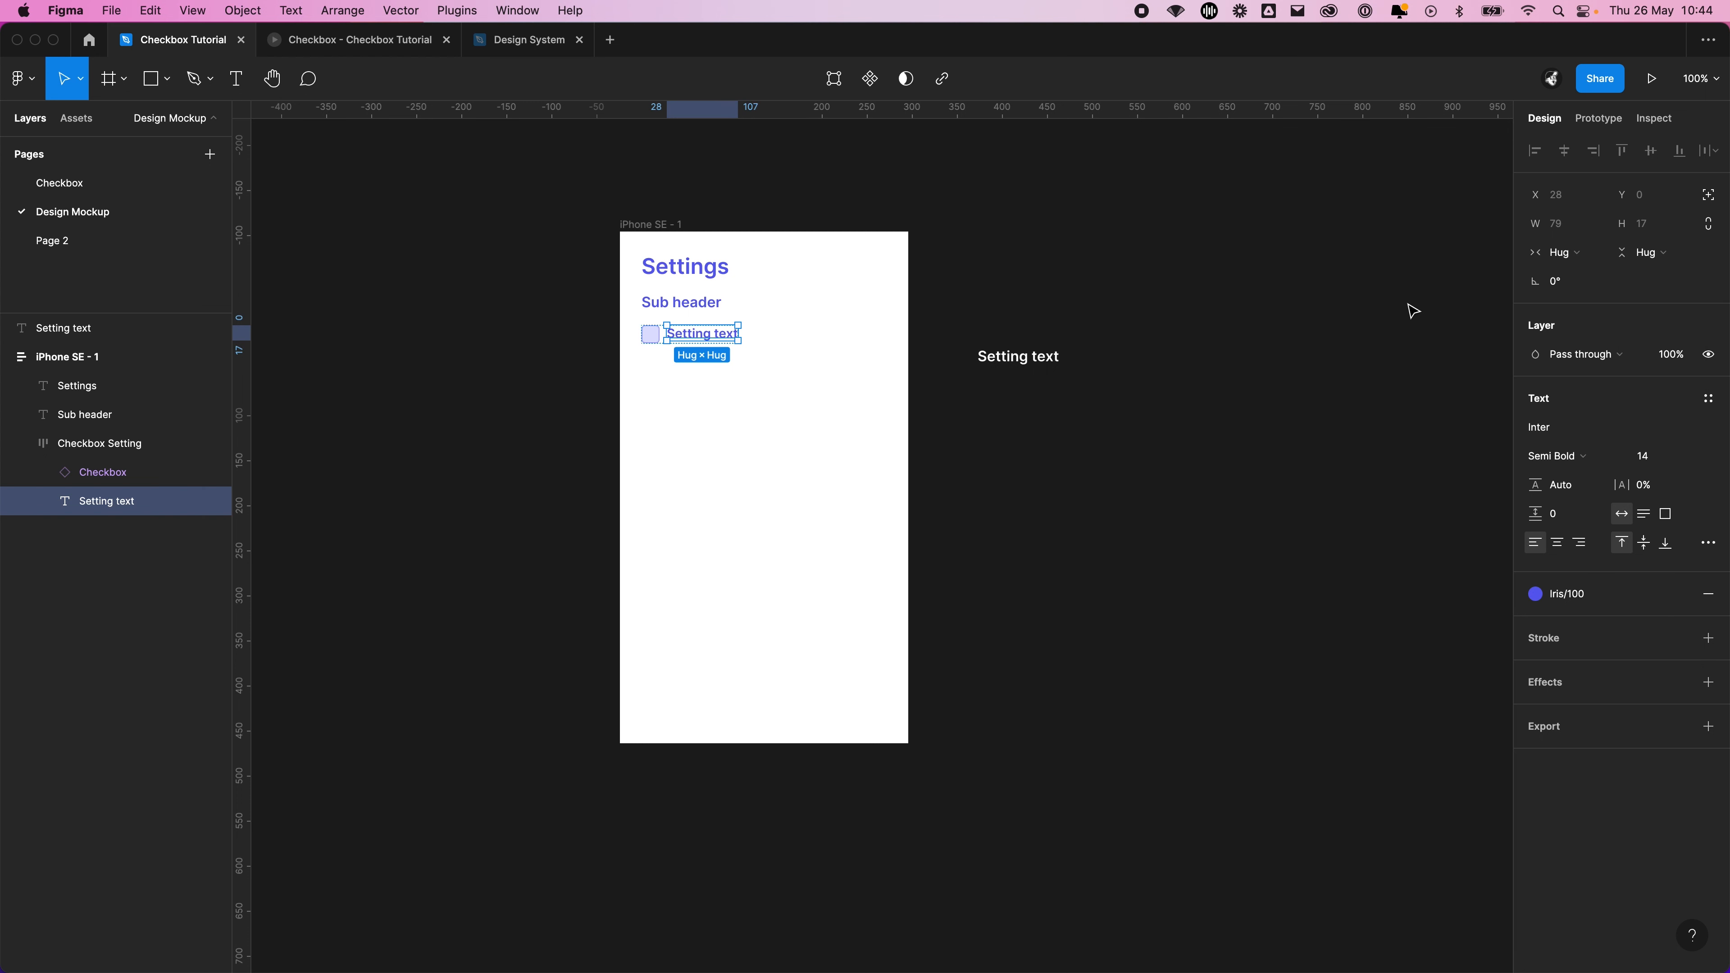
{"action": "left_click", "coordinate": [1587, 458]}
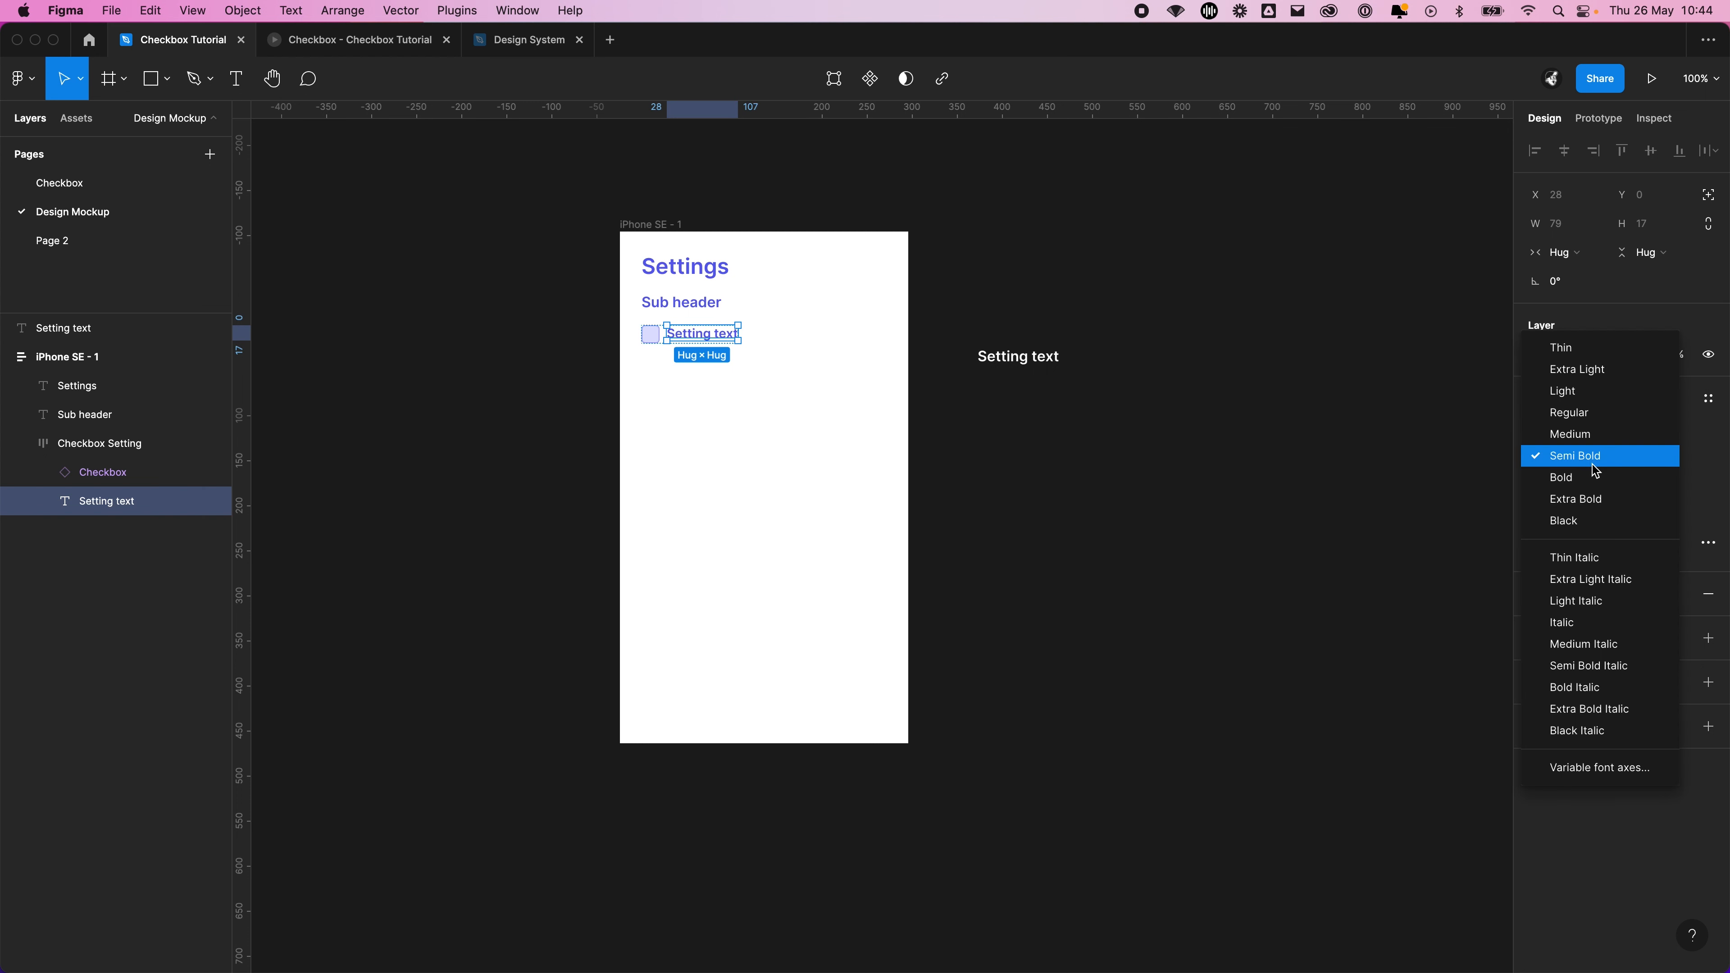
{"action": "left_click", "coordinate": [1579, 419]}
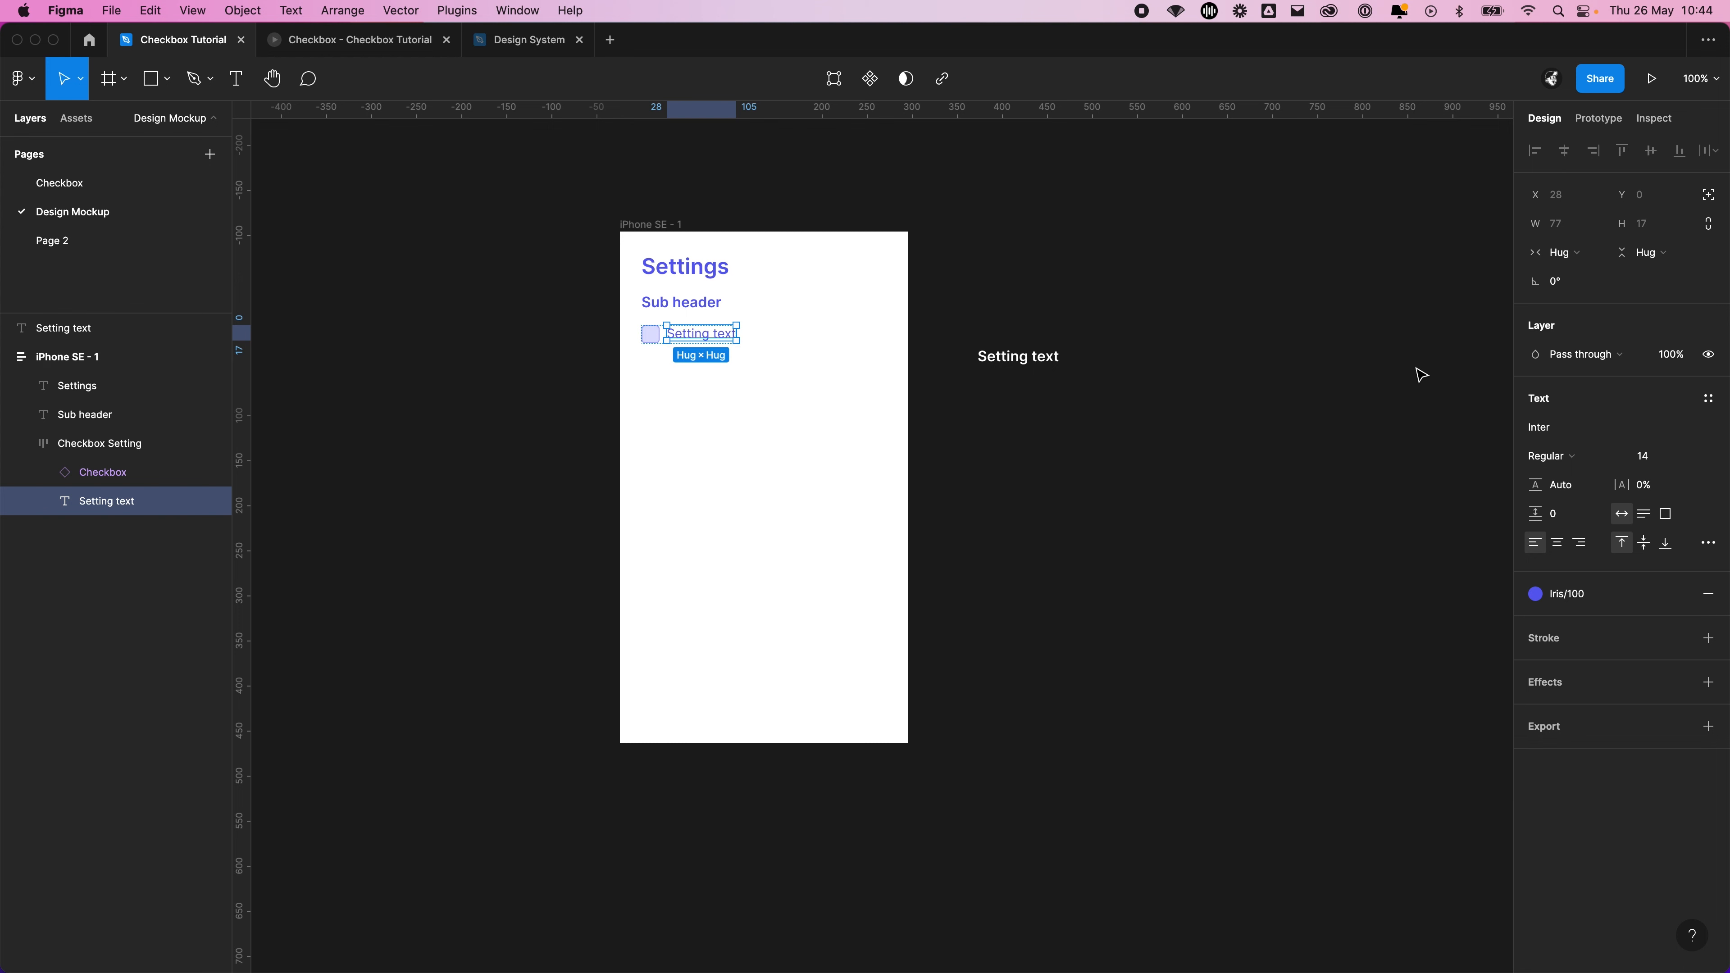
Align the contents of the Checkbox Setting auto layout frame to the left and vertically centred
{"action": "scroll", "coordinate": [601, 319], "scroll_direction": "up", "scroll_amount": 5}
{"action": "scroll", "coordinate": [676, 325], "scroll_direction": "up", "scroll_amount": 8}
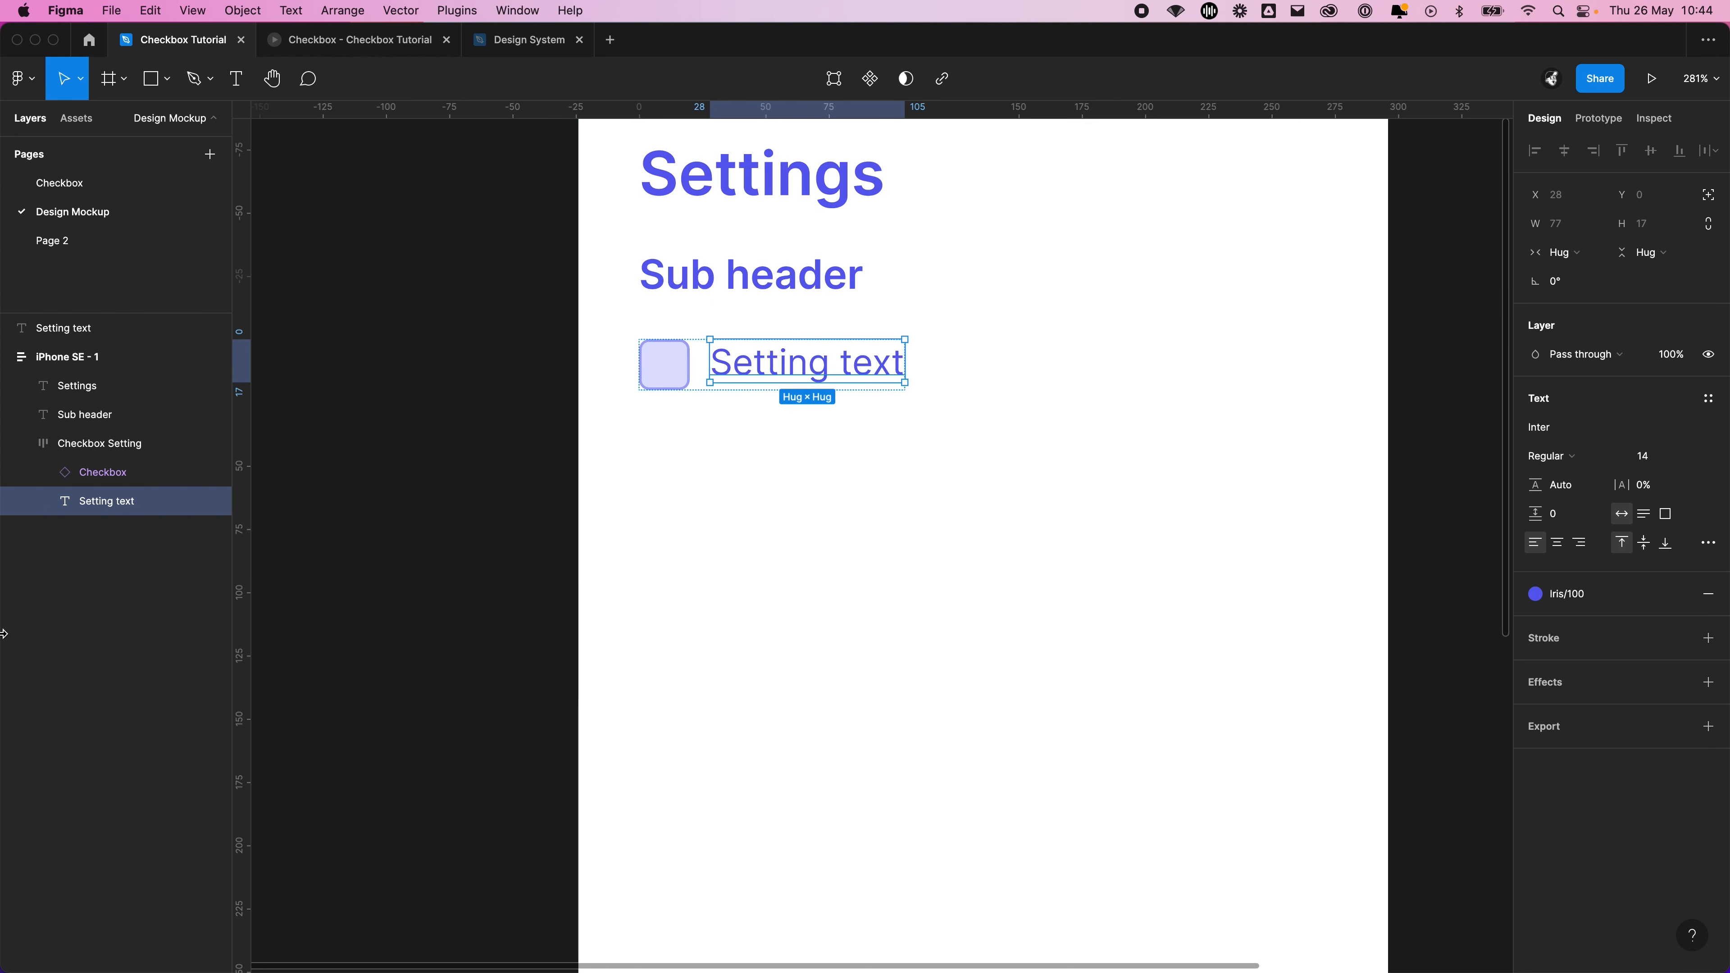
{"action": "left_click", "coordinate": [92, 443]}
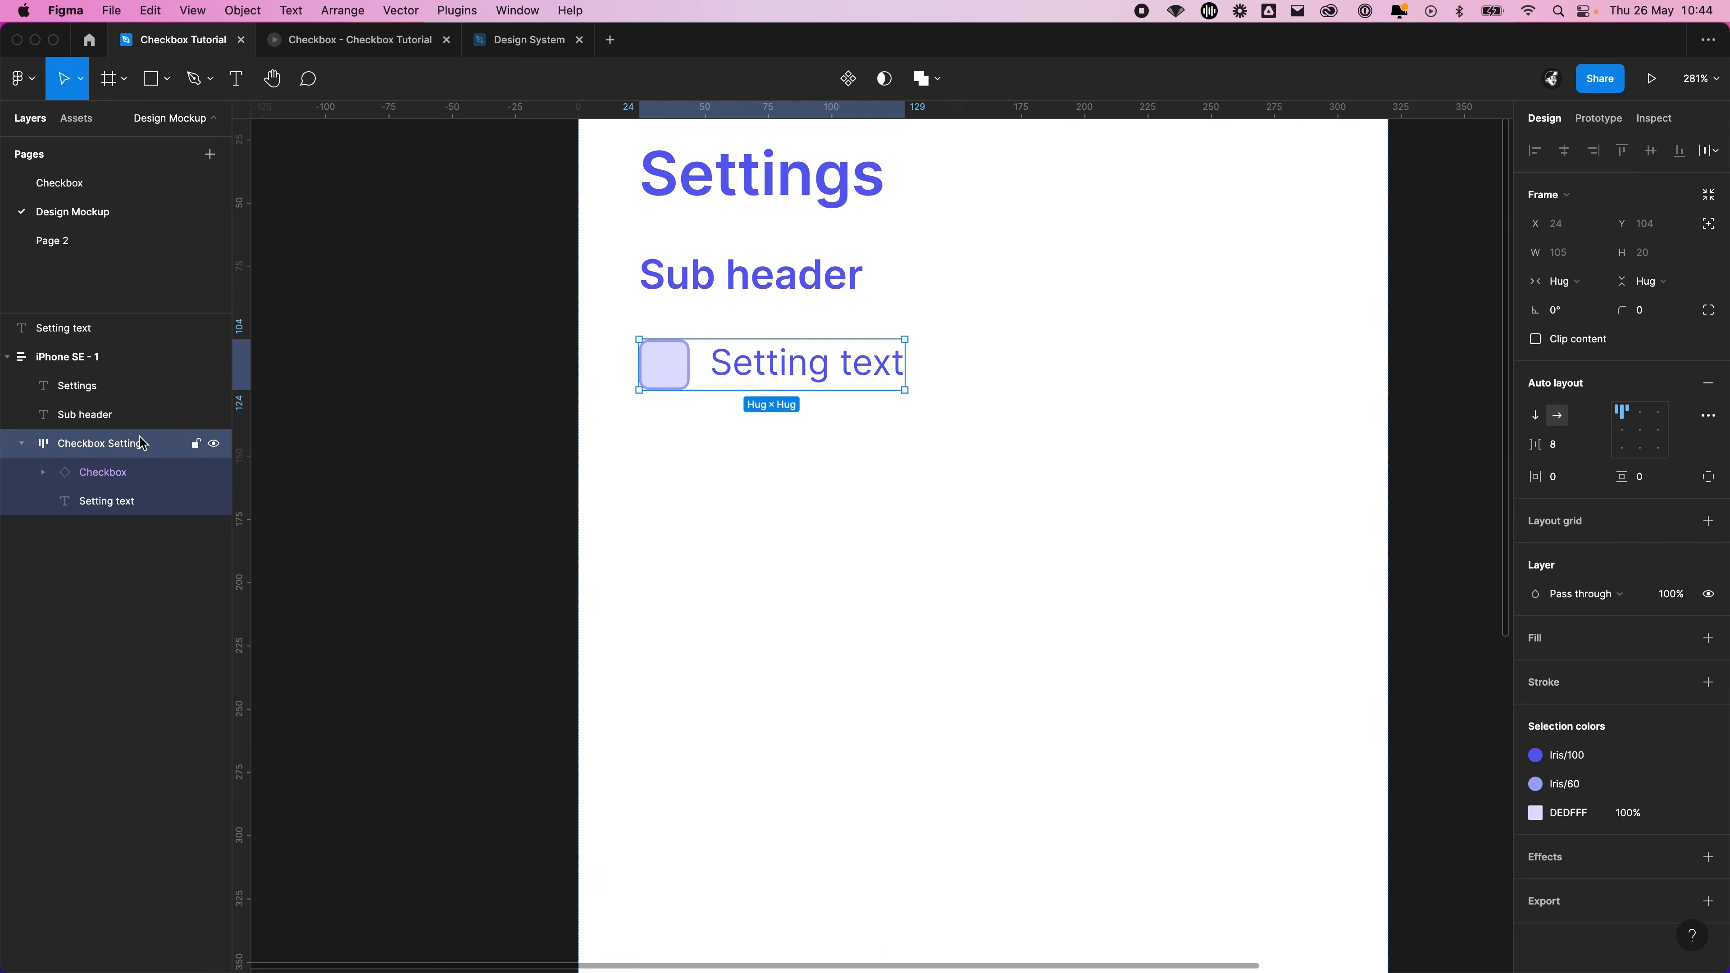
{"action": "left_click", "coordinate": [1629, 432]}
{"action": "left_click", "coordinate": [599, 420]}
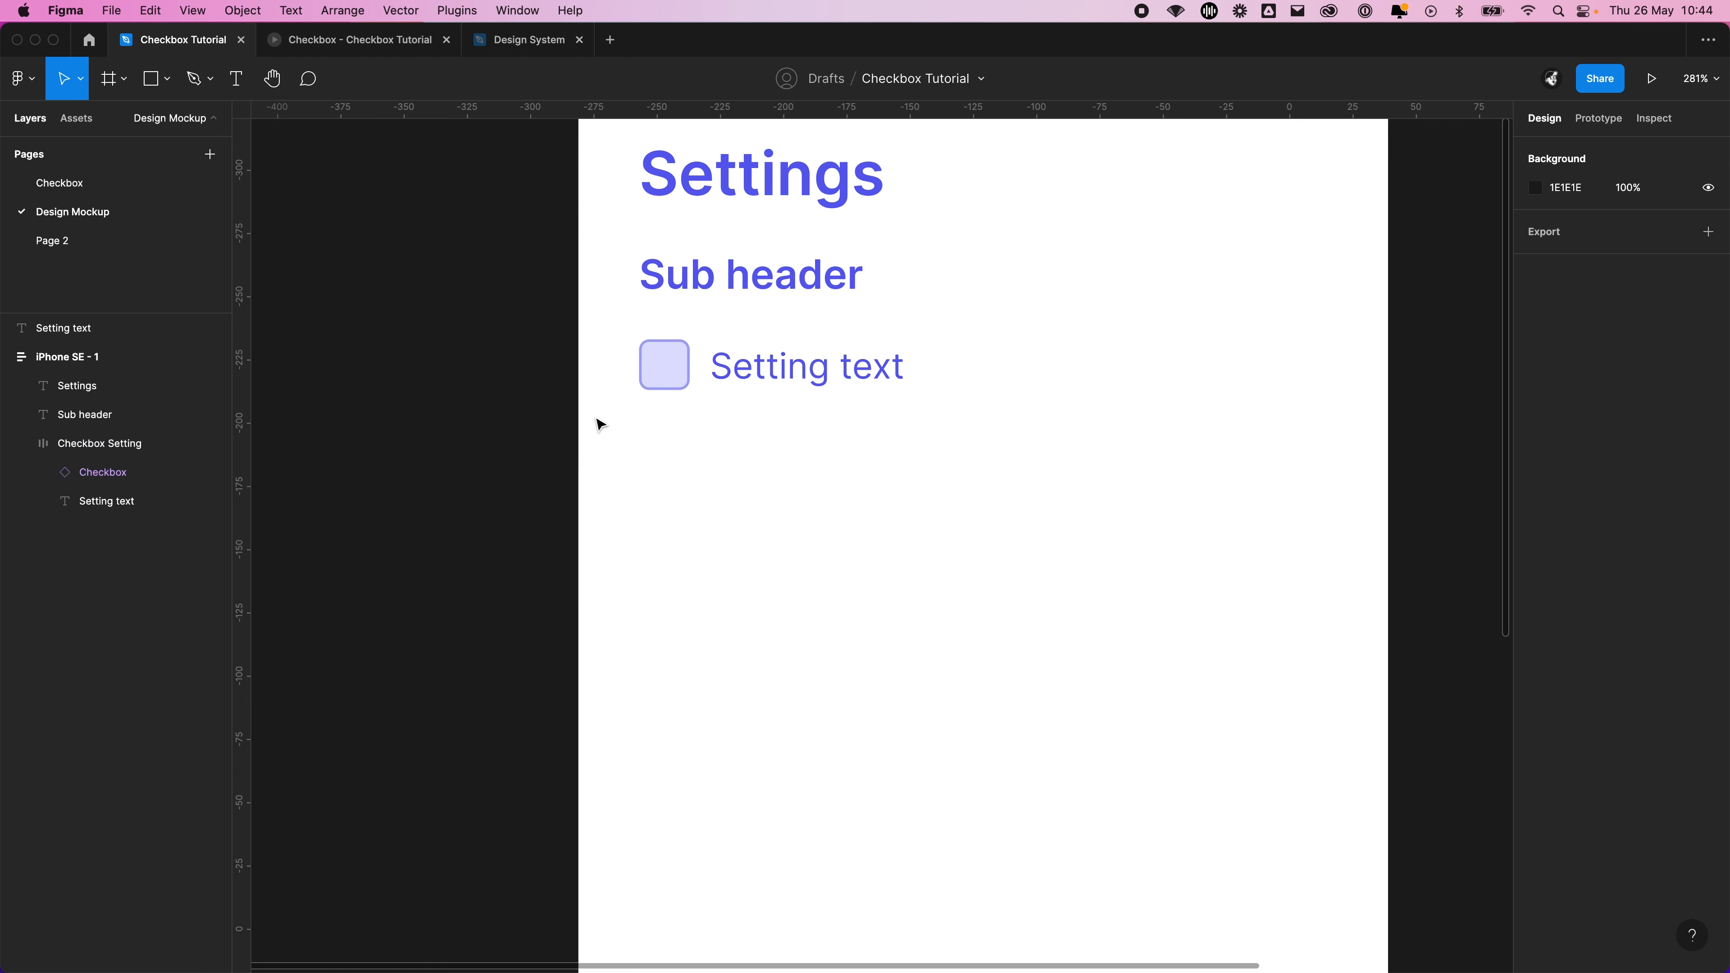
Duplicate the Checkbox Setting frame three times to make a list of four settings under the sub header
{"action": "left_click", "coordinate": [752, 378]}
{"action": "key", "text": "super+d"}
{"action": "key", "text": "super+d"}
{"action": "key", "text": "super+d"}
{"action": "left_click", "coordinate": [444, 406]}
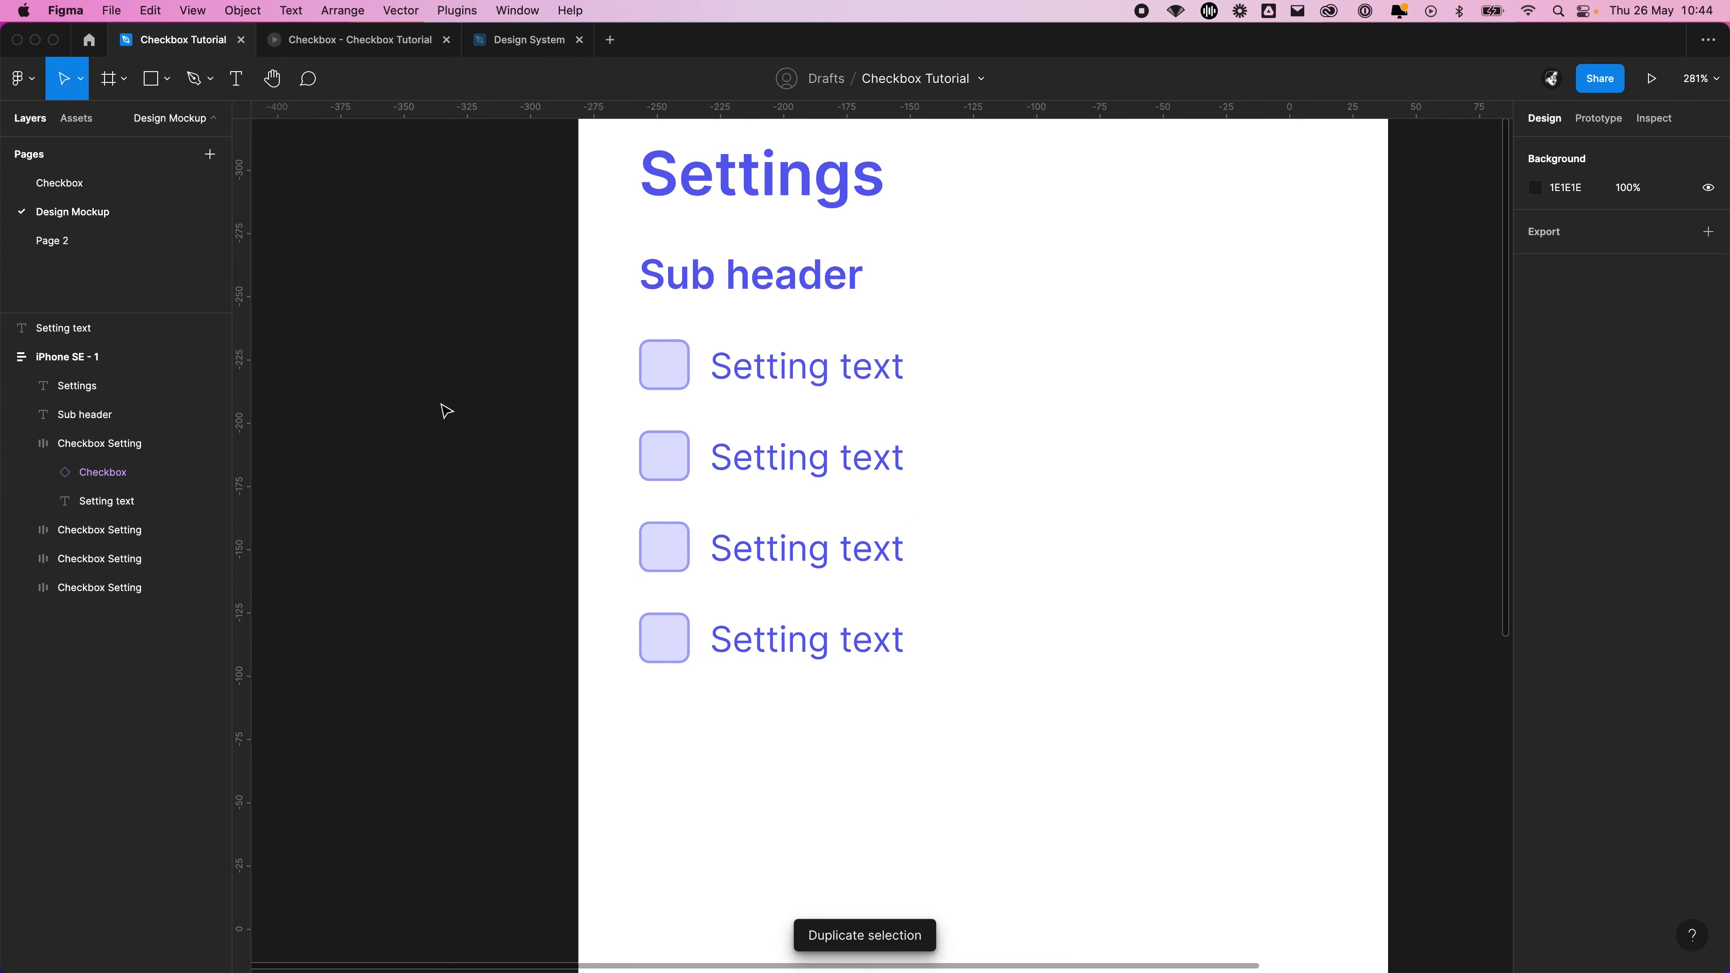
Present the iPhone SE - 1 frame as a prototype and test ticking the checkboxes in the settings list
{"action": "scroll", "coordinate": [443, 414], "scroll_direction": "down", "scroll_amount": 3}
{"action": "scroll", "coordinate": [443, 415], "scroll_direction": "down", "scroll_amount": 1}
{"action": "left_click", "coordinate": [537, 208]}
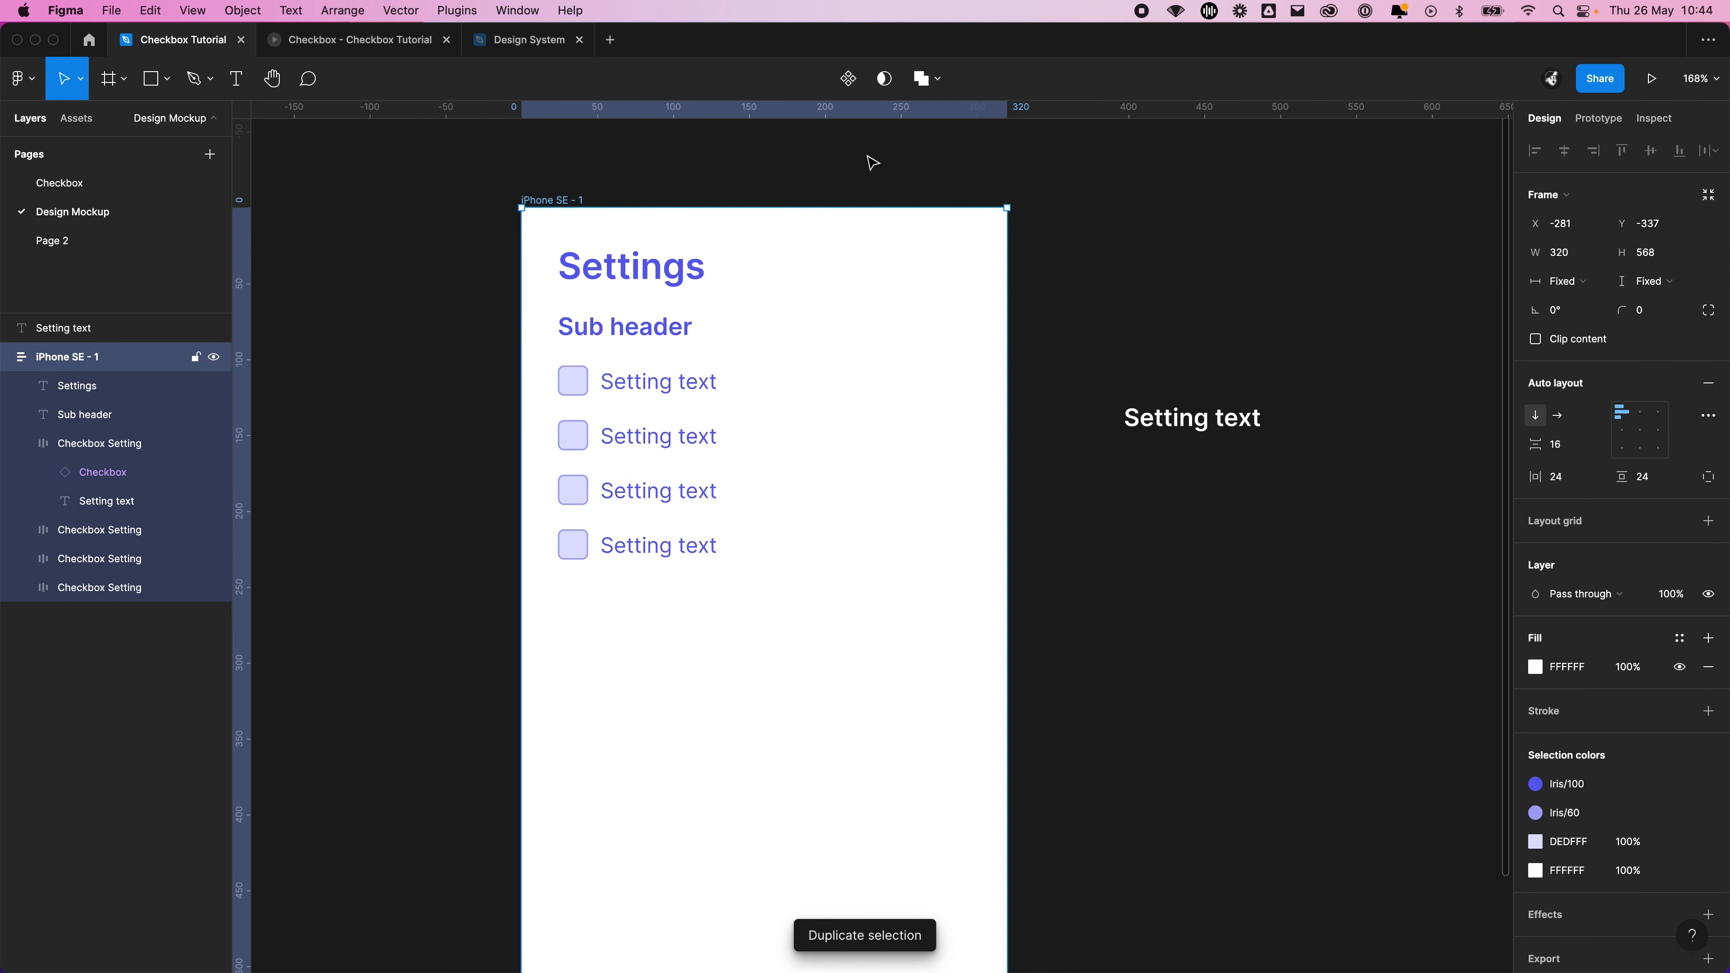
{"action": "left_click", "coordinate": [1653, 80]}
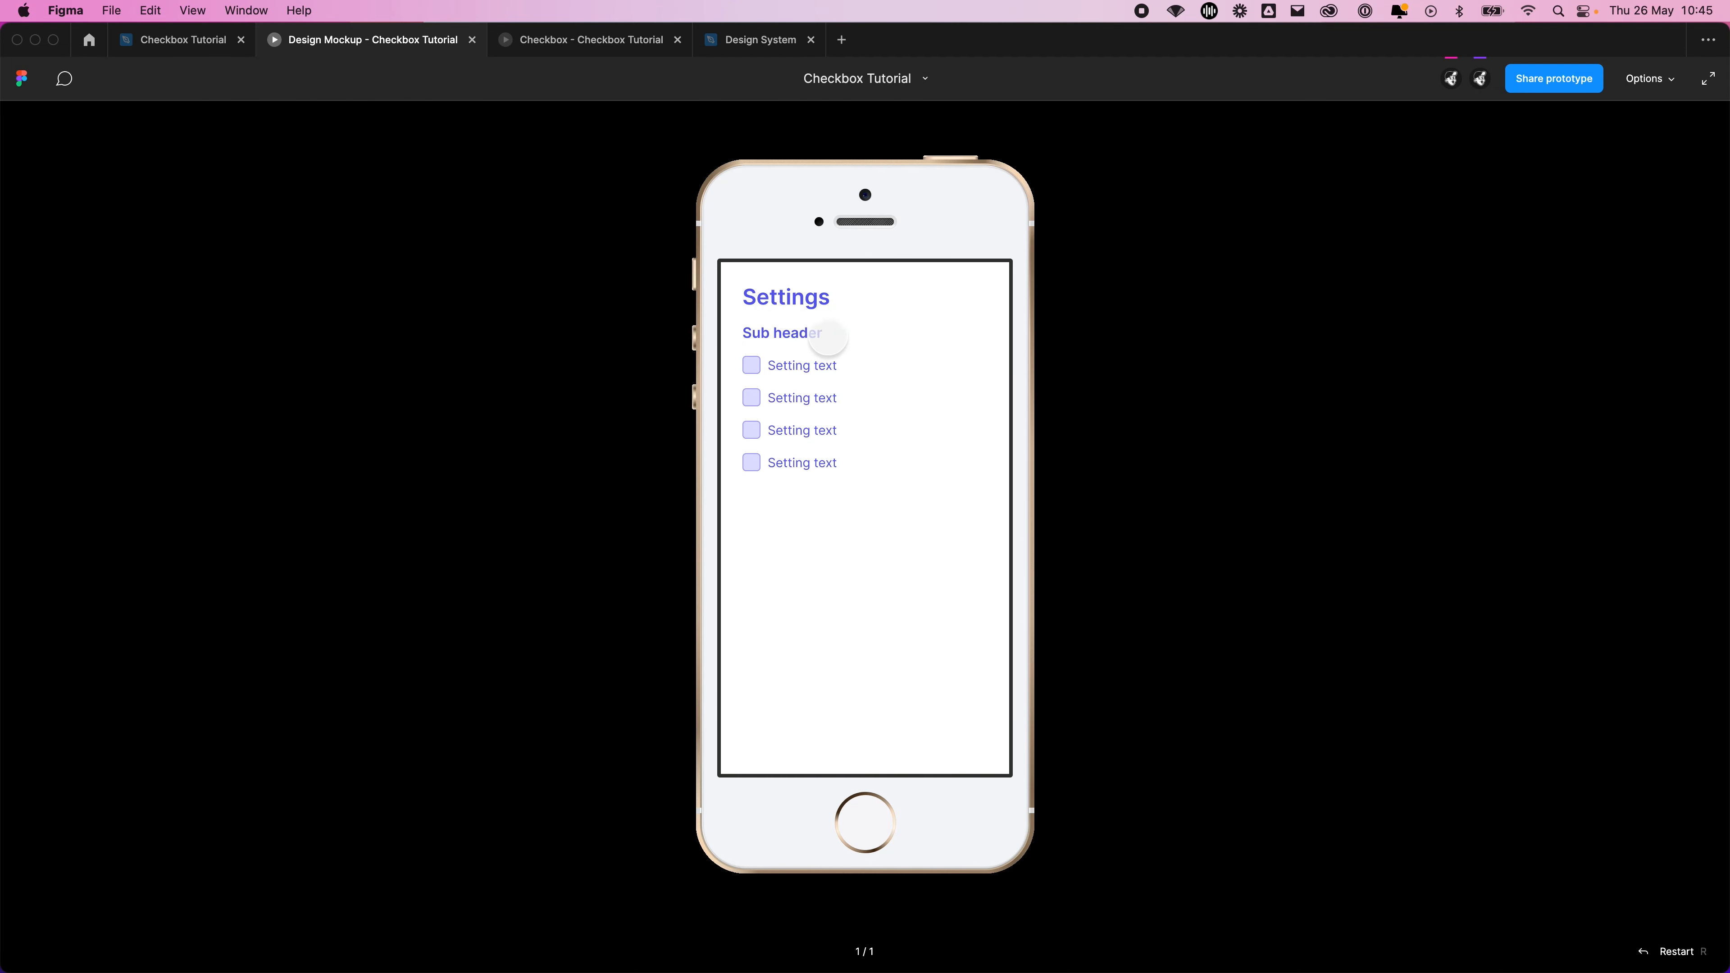
{"action": "left_click", "coordinate": [773, 407]}
{"action": "left_click", "coordinate": [755, 402]}
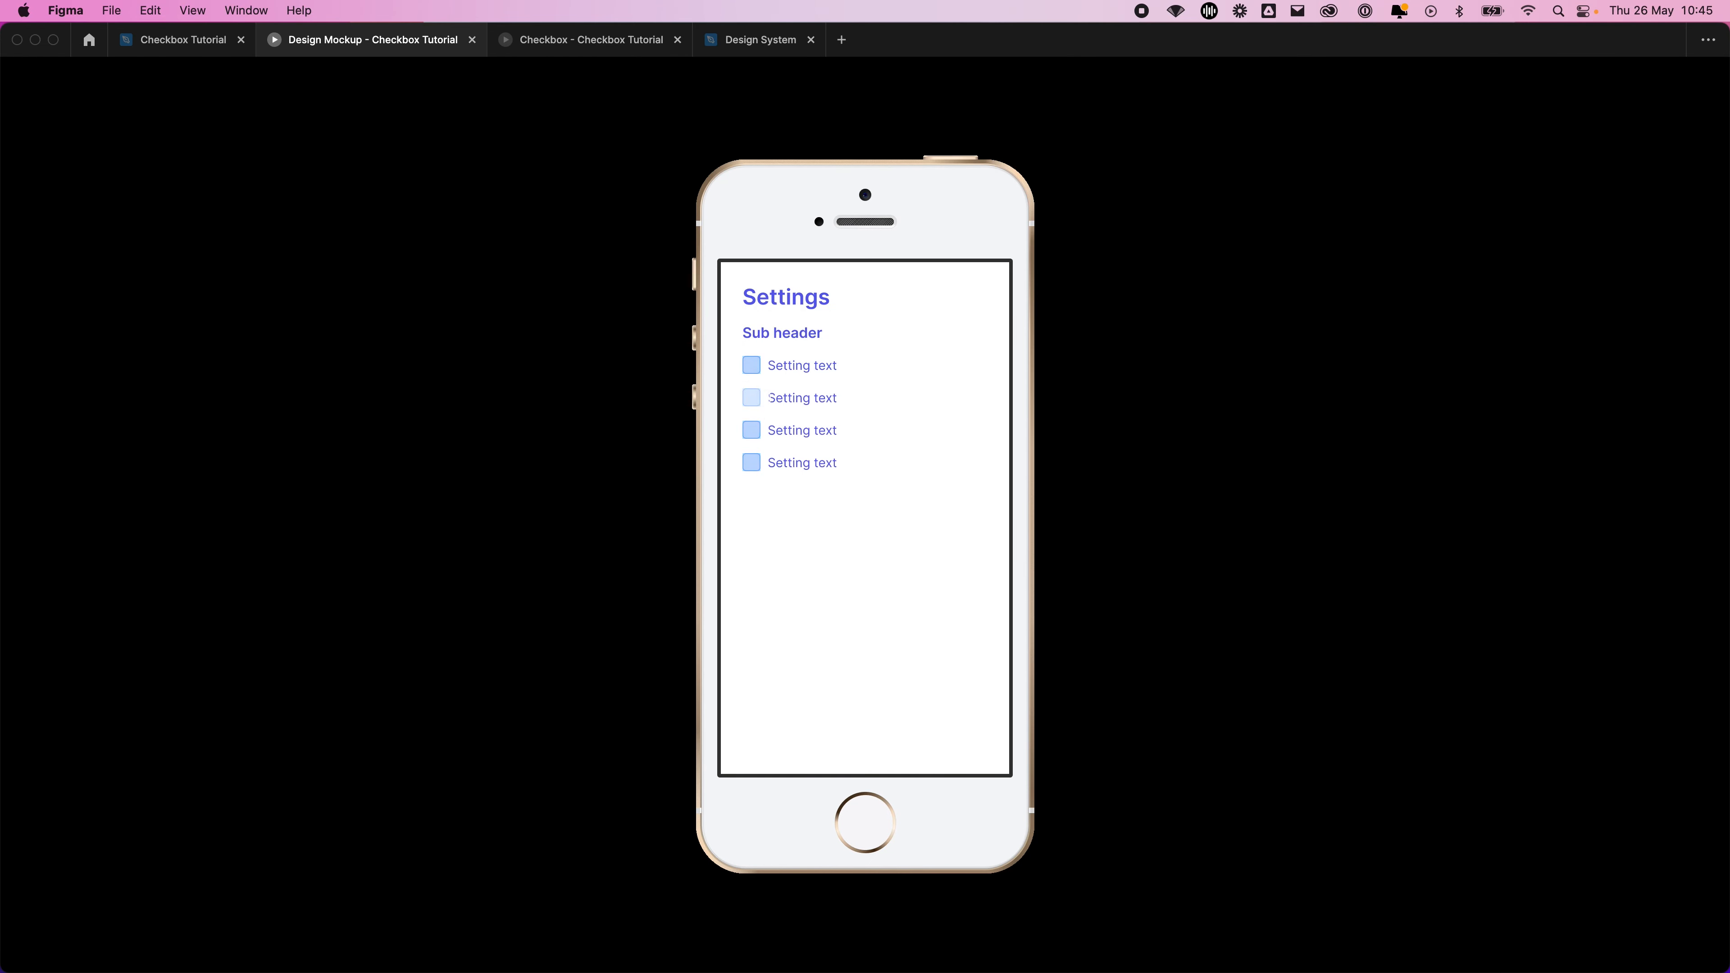
{"action": "left_click", "coordinate": [769, 398]}
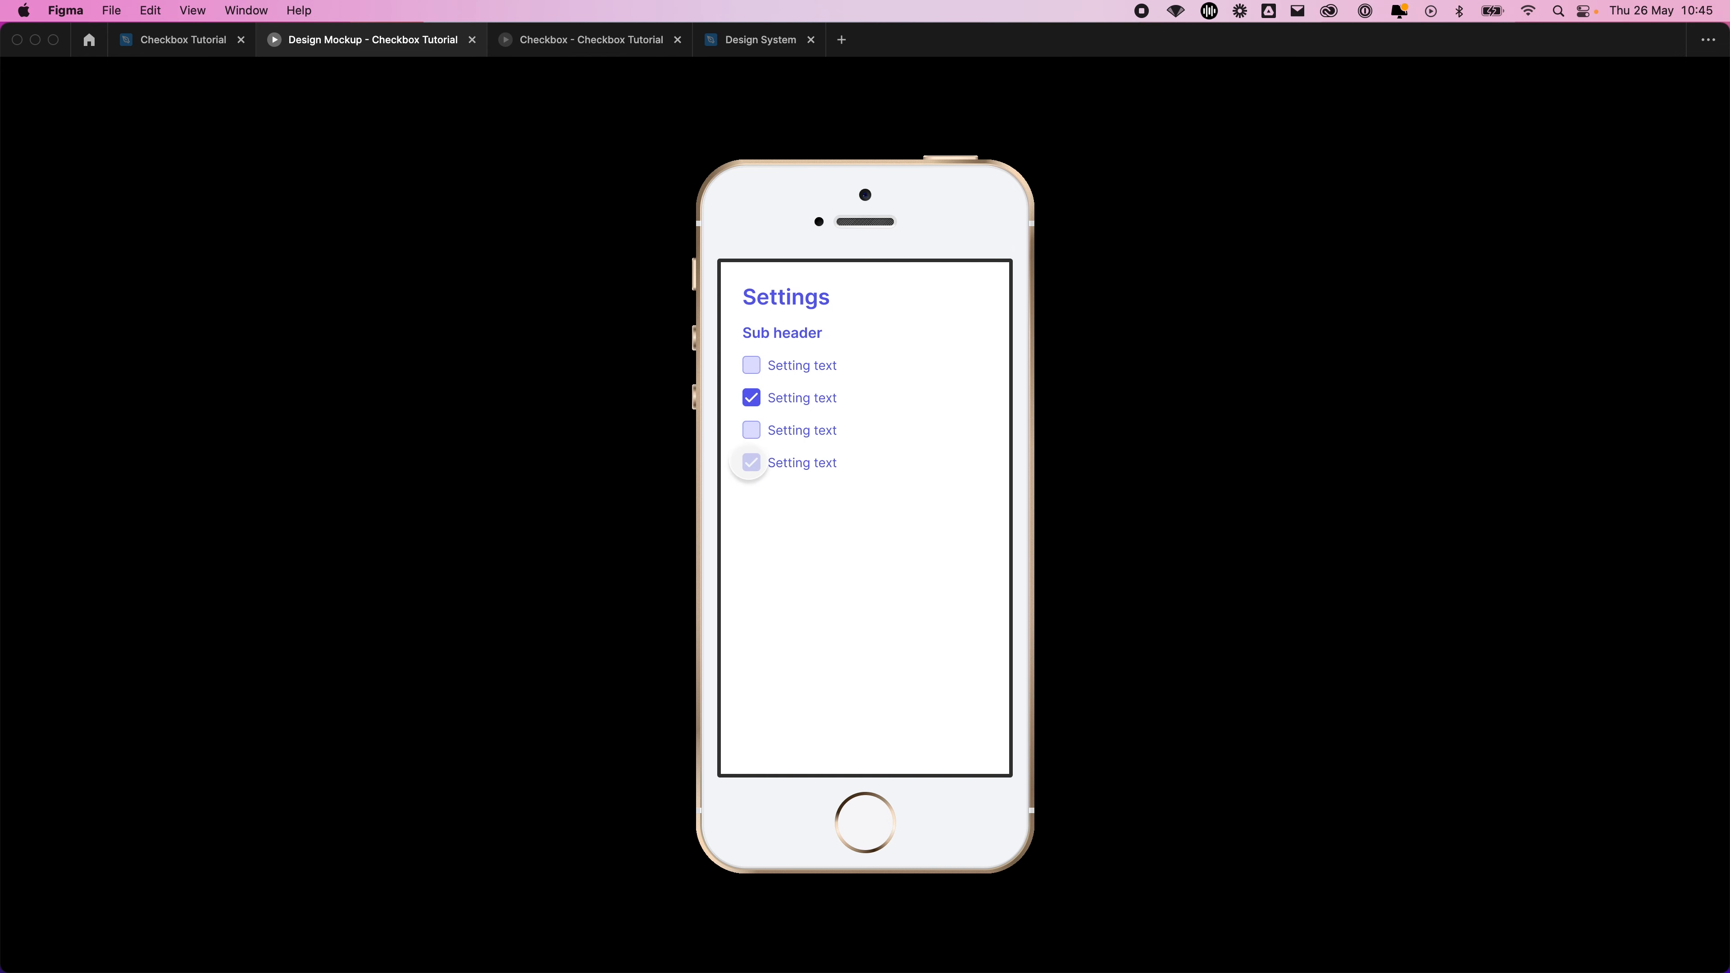